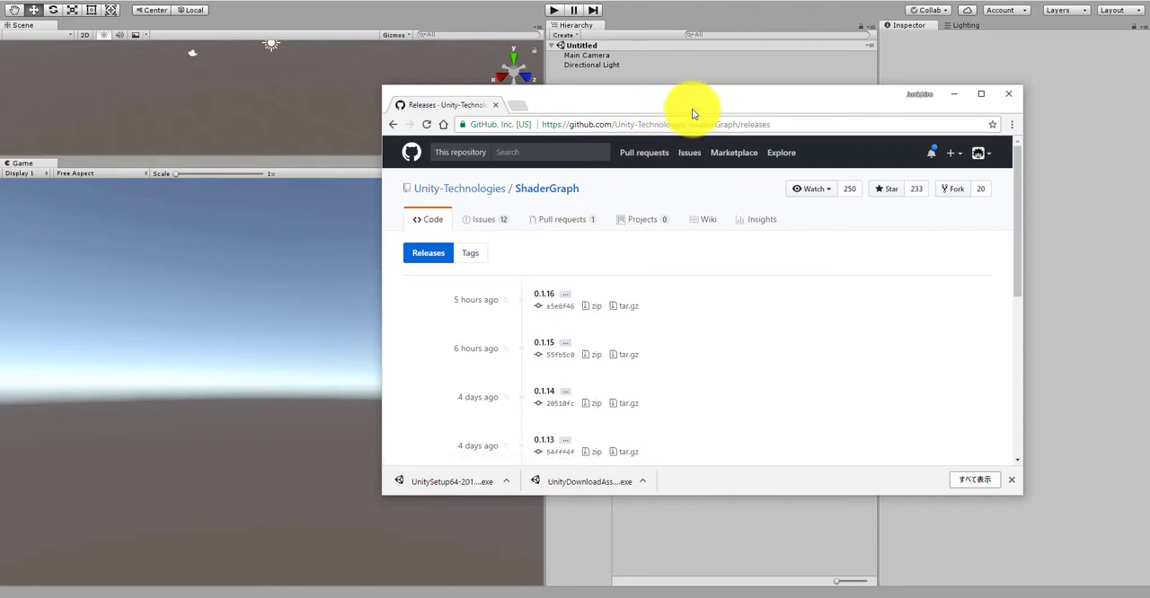
Step: View the MaterialGraphProject folder inside Unity 2018 Projects in File Explorer, and return to the Unity editor
drag(667, 93, 666, 97)
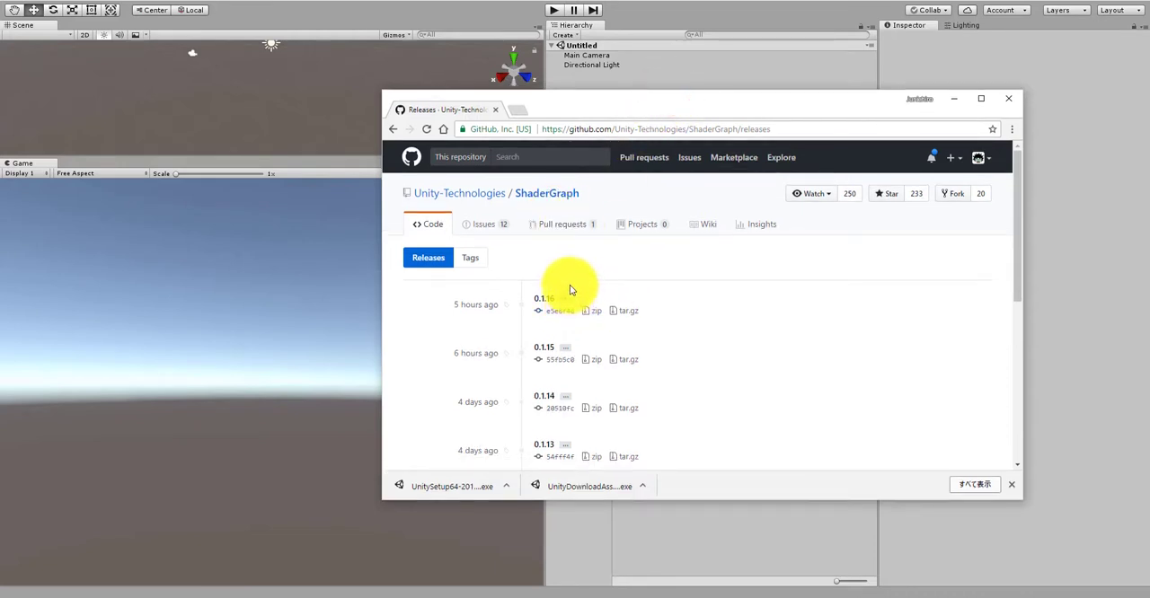
click(276, 593)
mouse_move(277, 591)
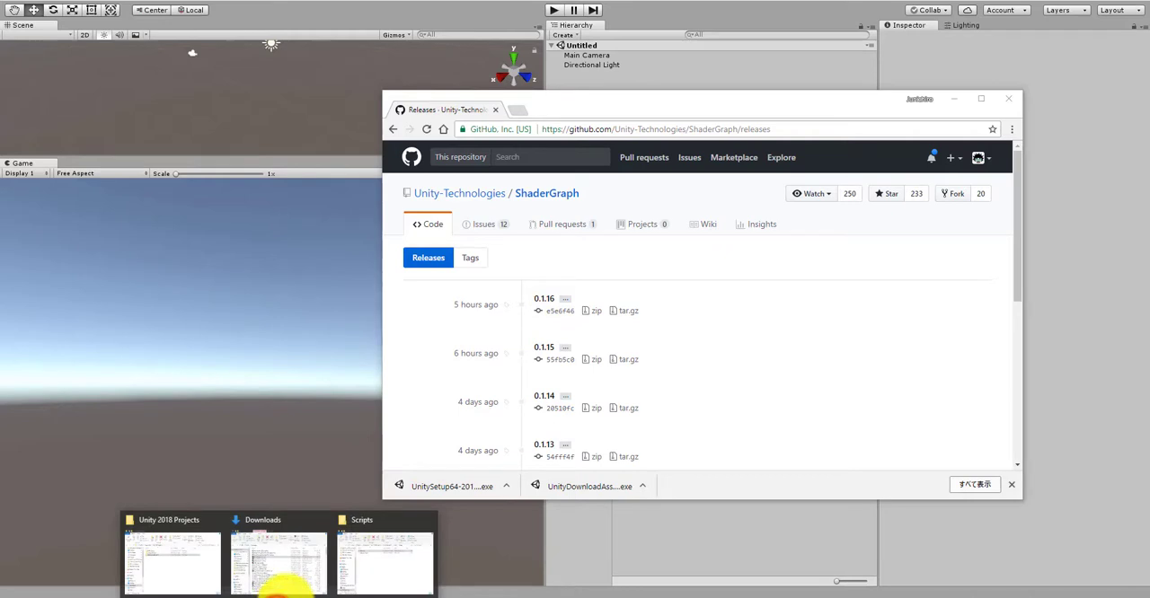
click(205, 562)
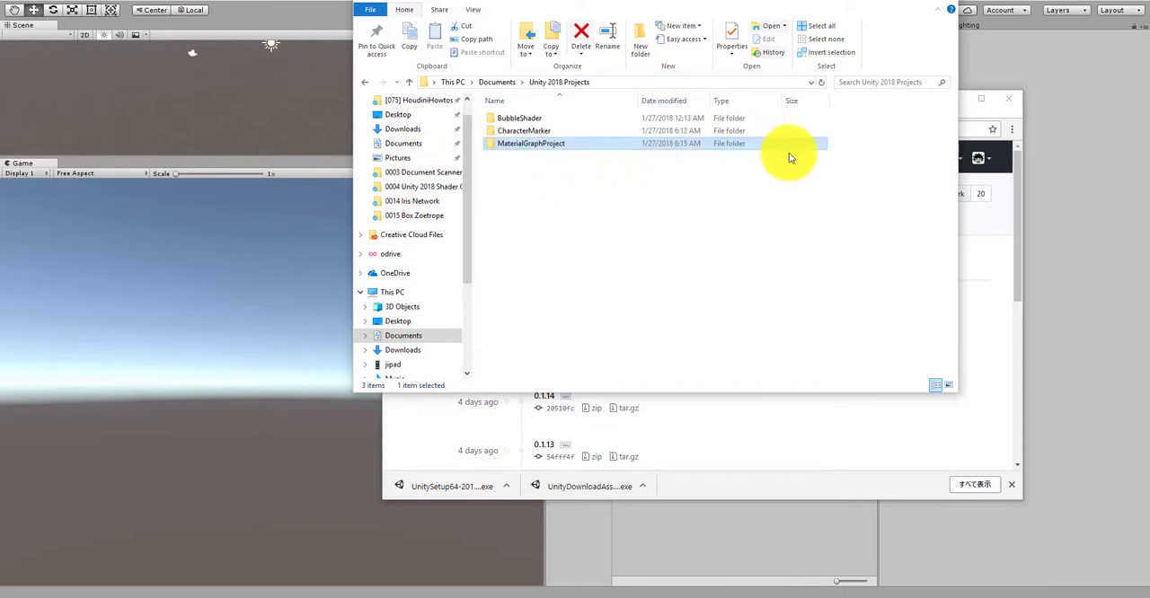
click(1014, 82)
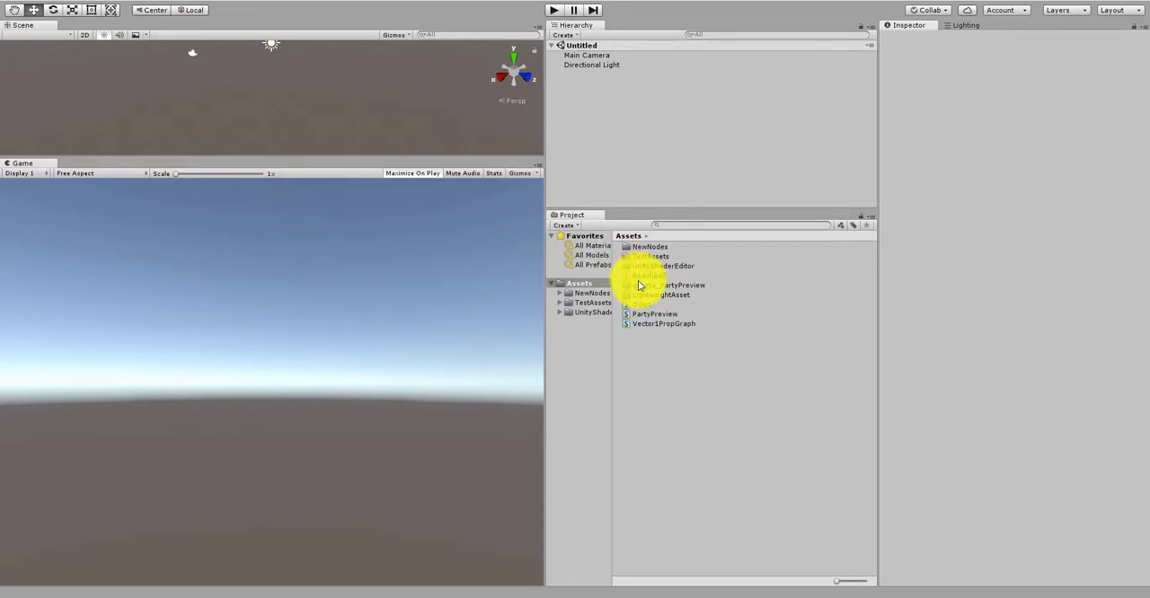
Step: Widen the Project window's folder tree and create a folder named Scenes in Assets
drag(613, 347, 672, 351)
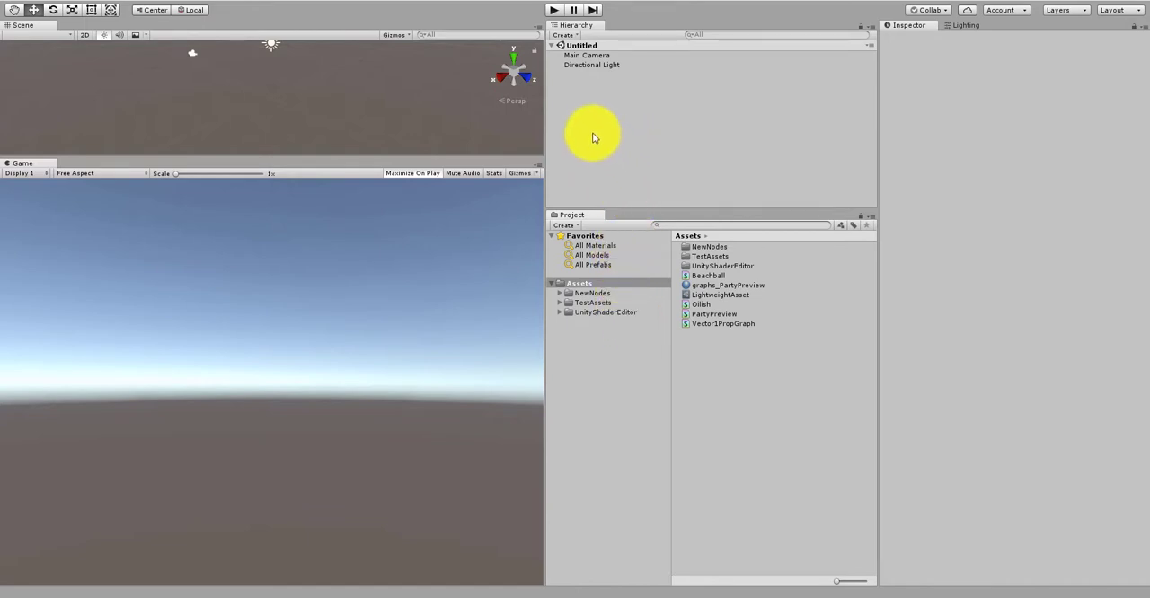
right_click(583, 286)
mouse_move(680, 295)
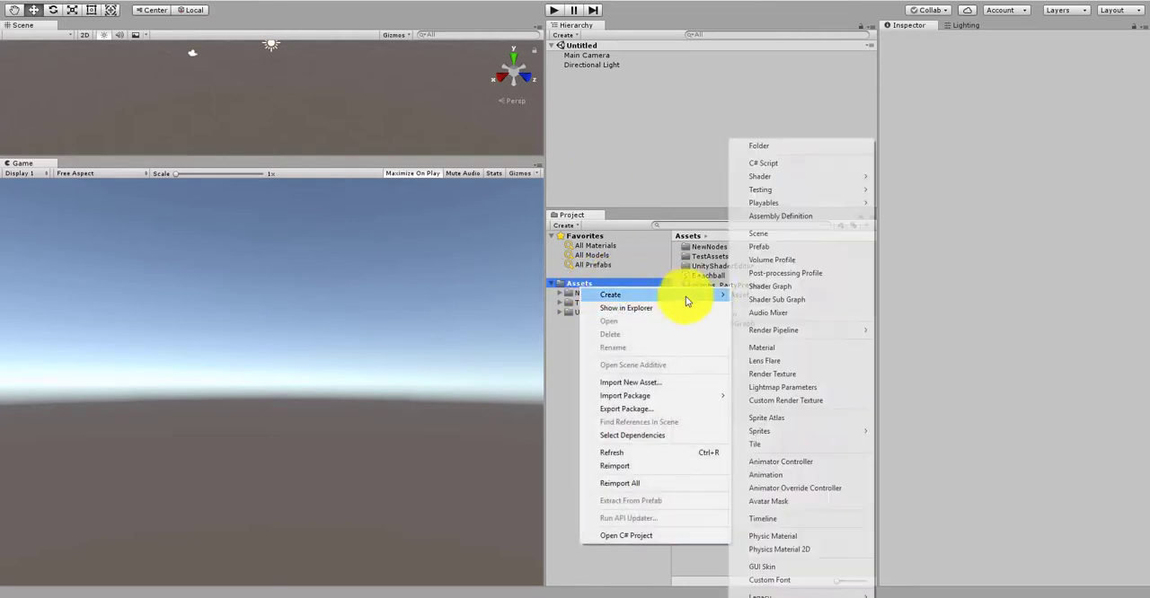
click(766, 149)
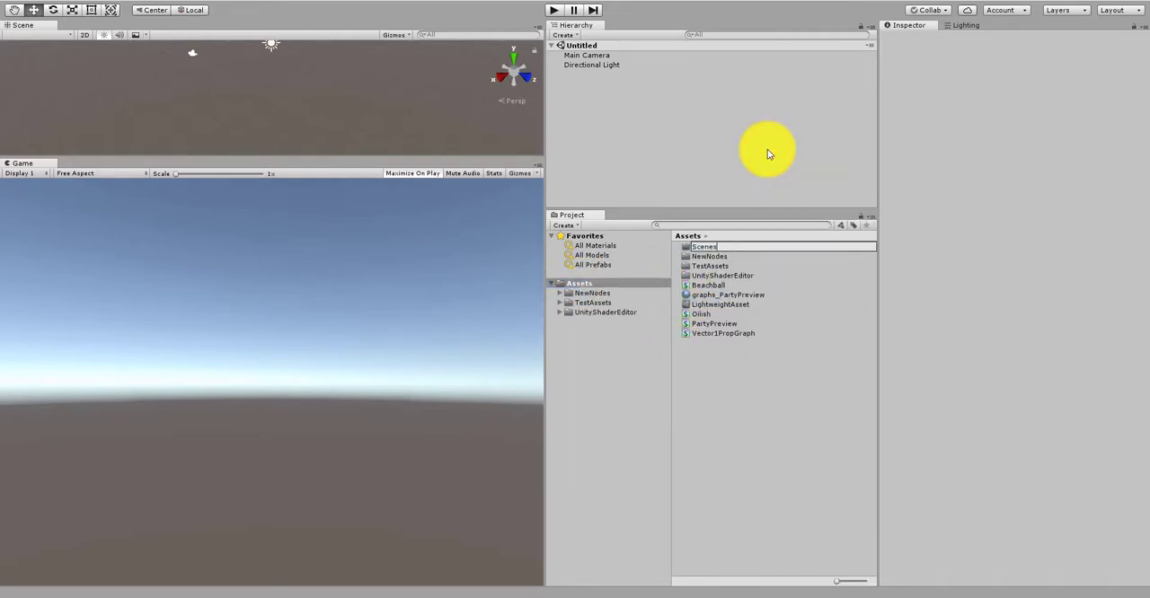
key(Return)
Step: Create a folder named Shaders in Assets
right_click(578, 284)
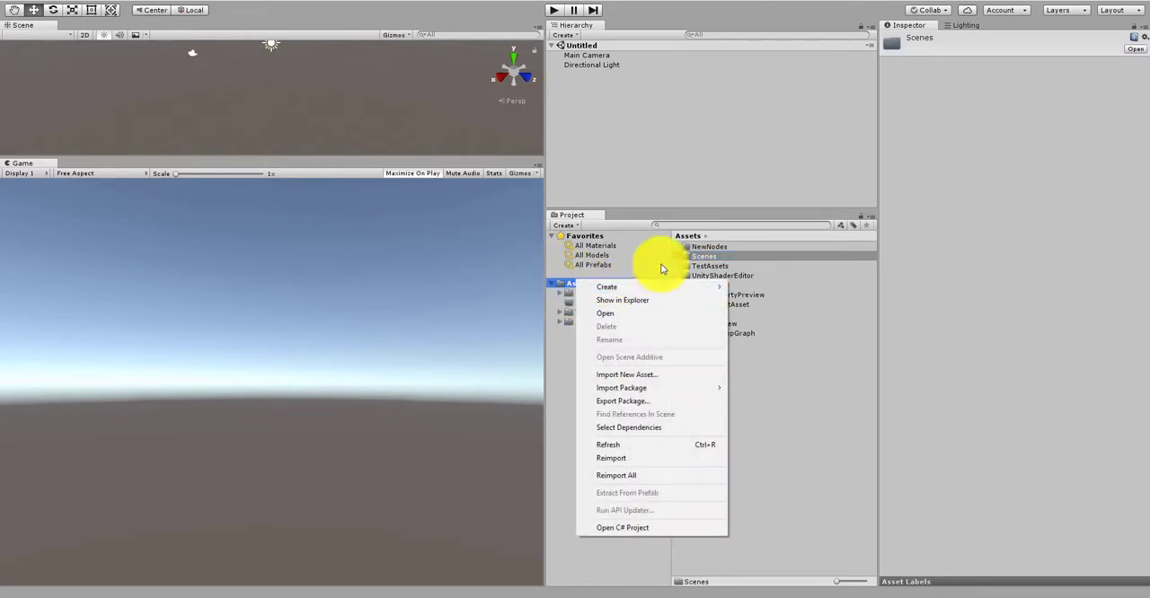
click(661, 288)
click(742, 146)
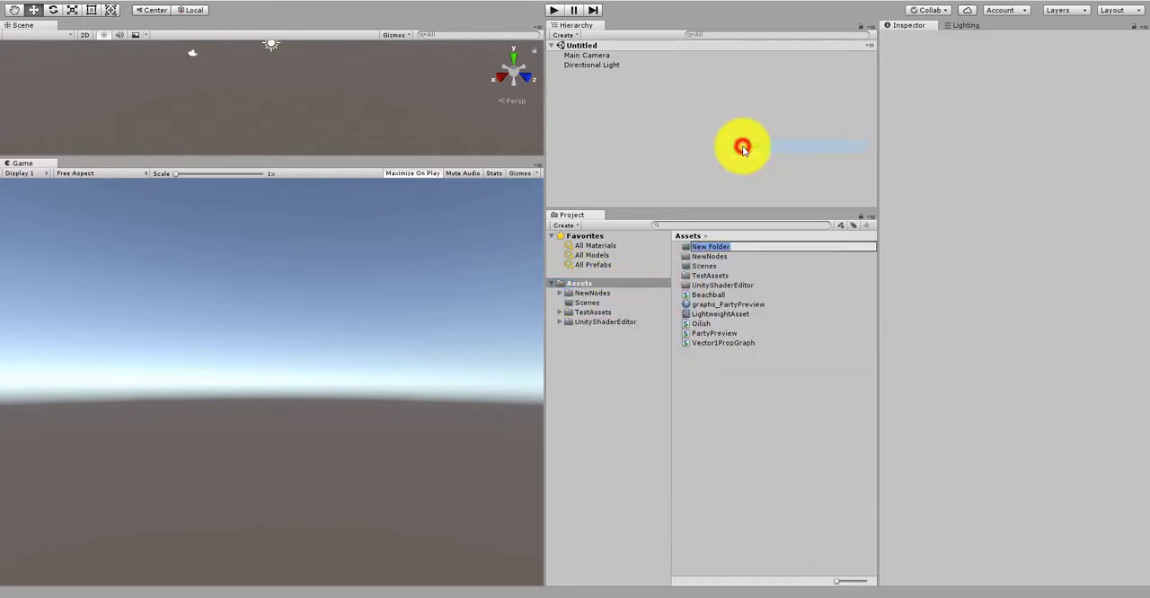
text(Shaders)
key(Return)
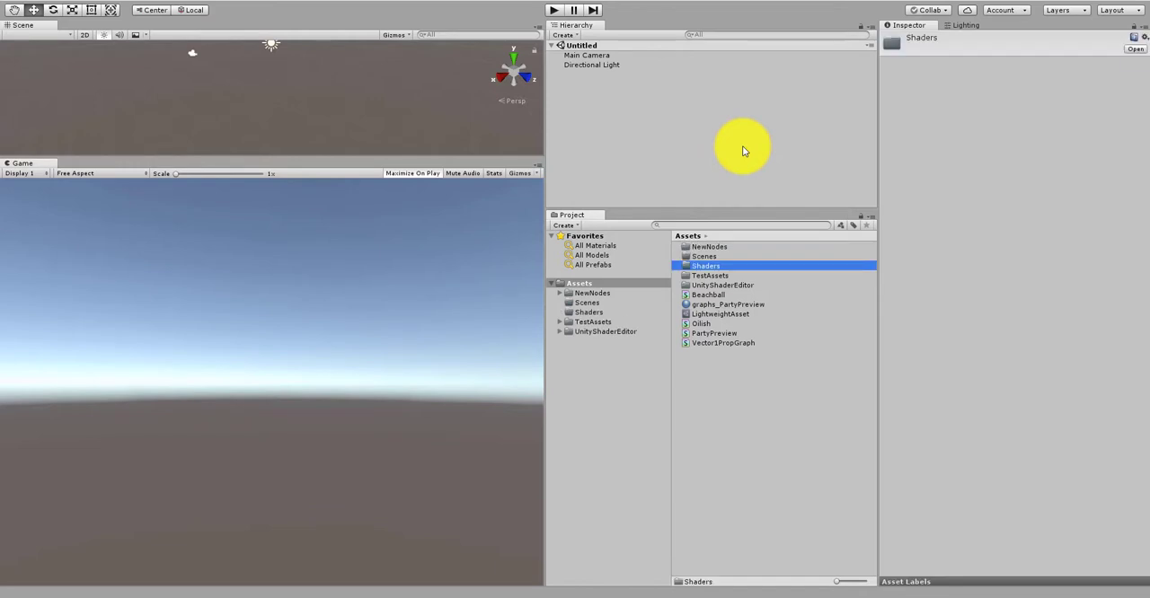
Step: Create a folder named Materials in Assets
right_click(578, 283)
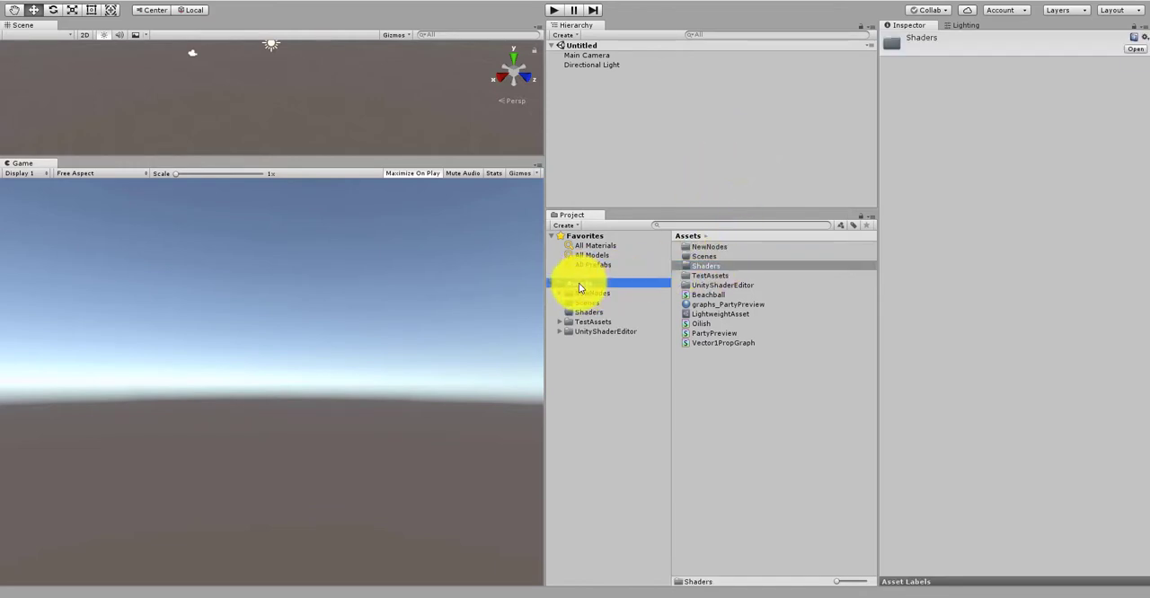
mouse_move(662, 295)
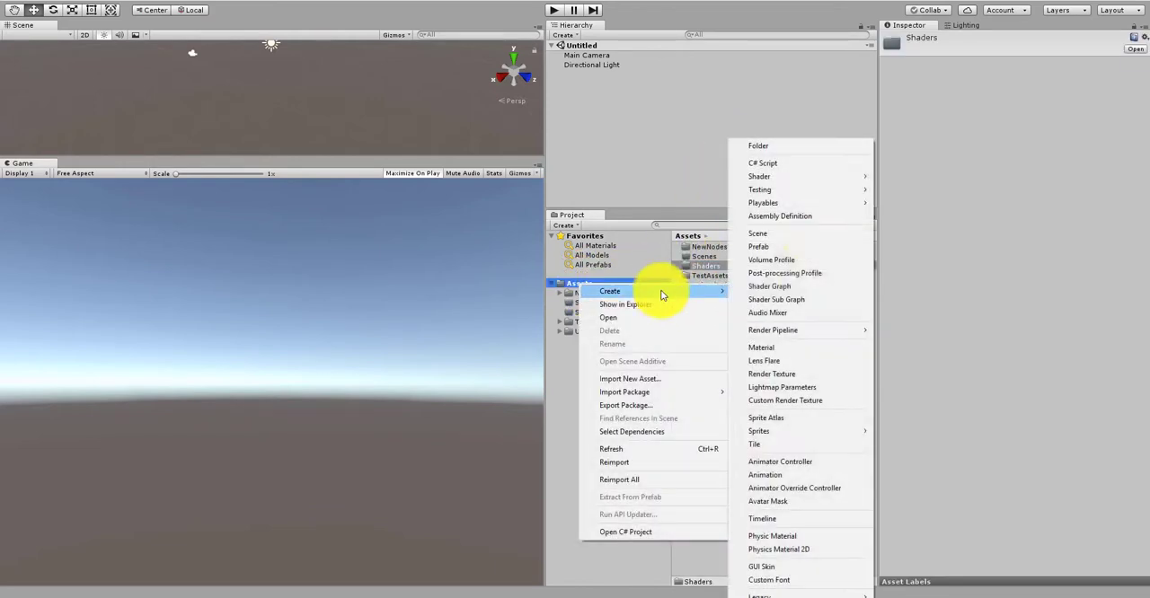
click(790, 146)
text(Materi)
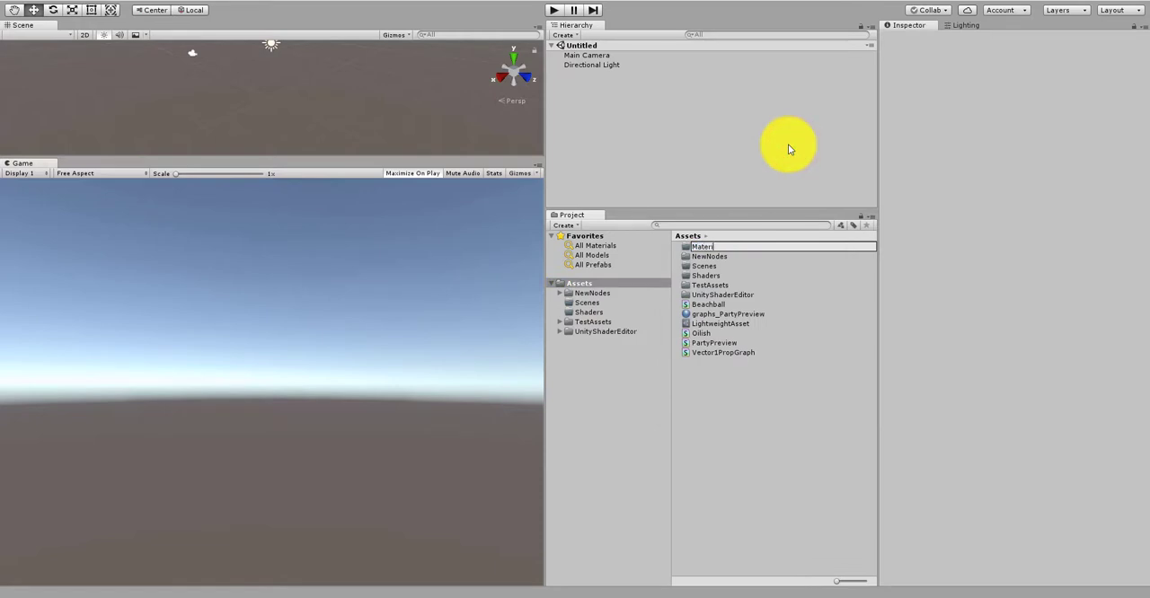
text(sls)
key(Return)
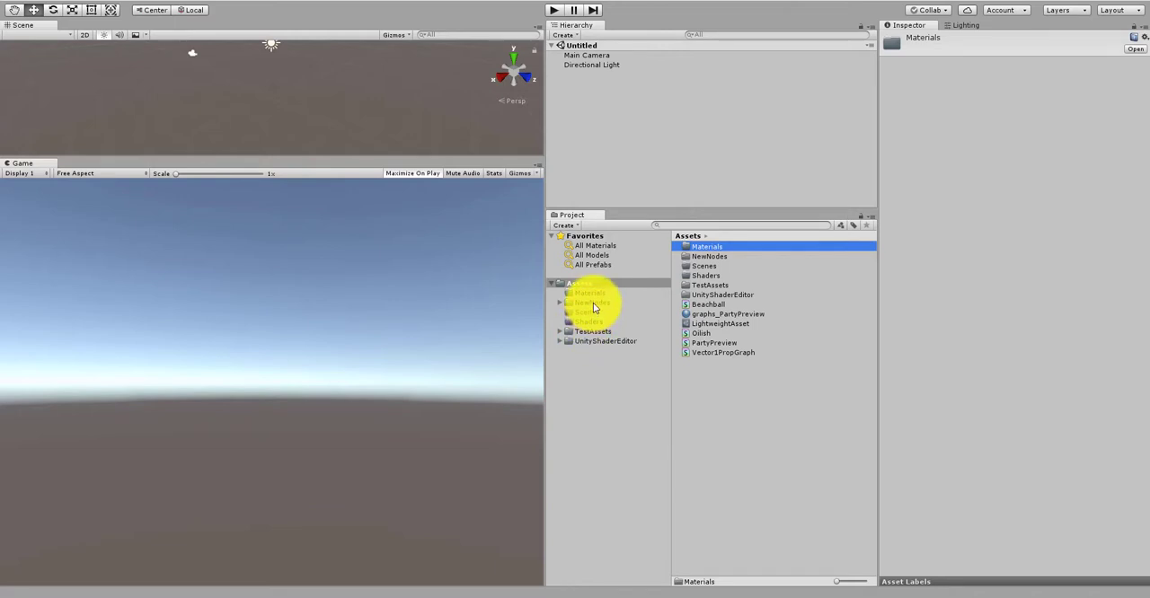
Step: Save the untitled scene as MainScene in the Assets/Scenes folder
click(605, 140)
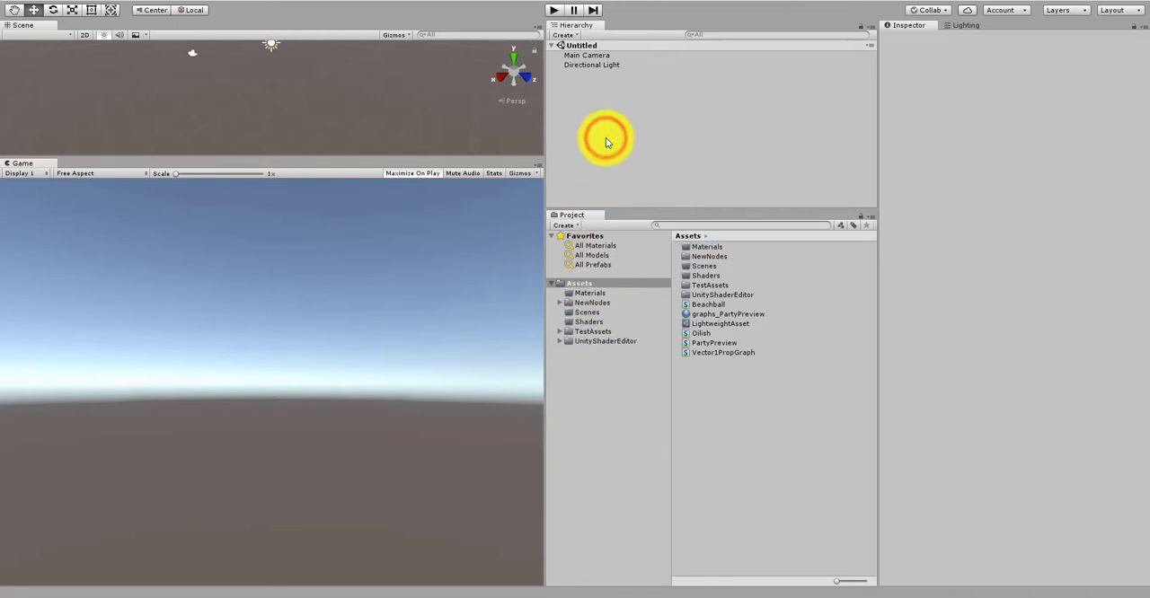
key(ctrl+s)
double_click(174, 108)
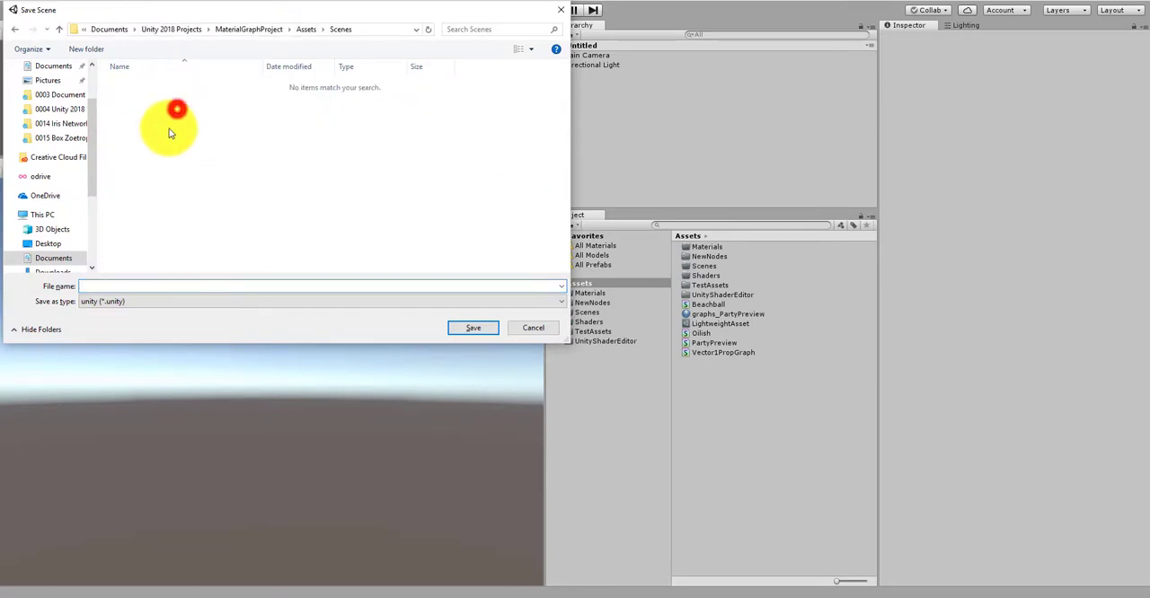
click(134, 284)
text(Ma)
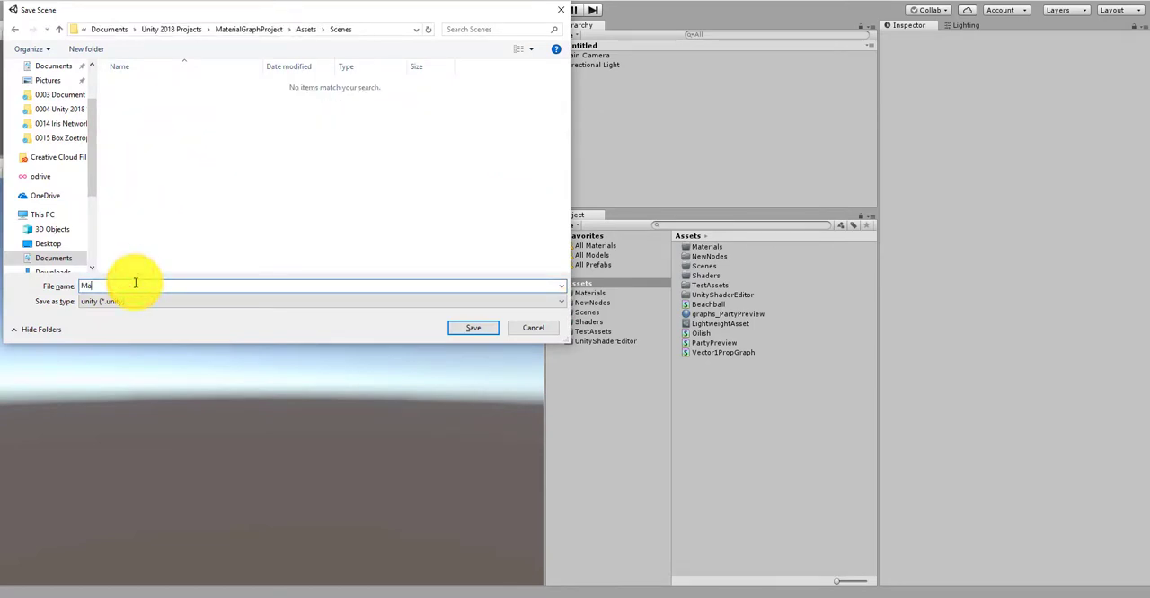
text(inScene)
key(Return)
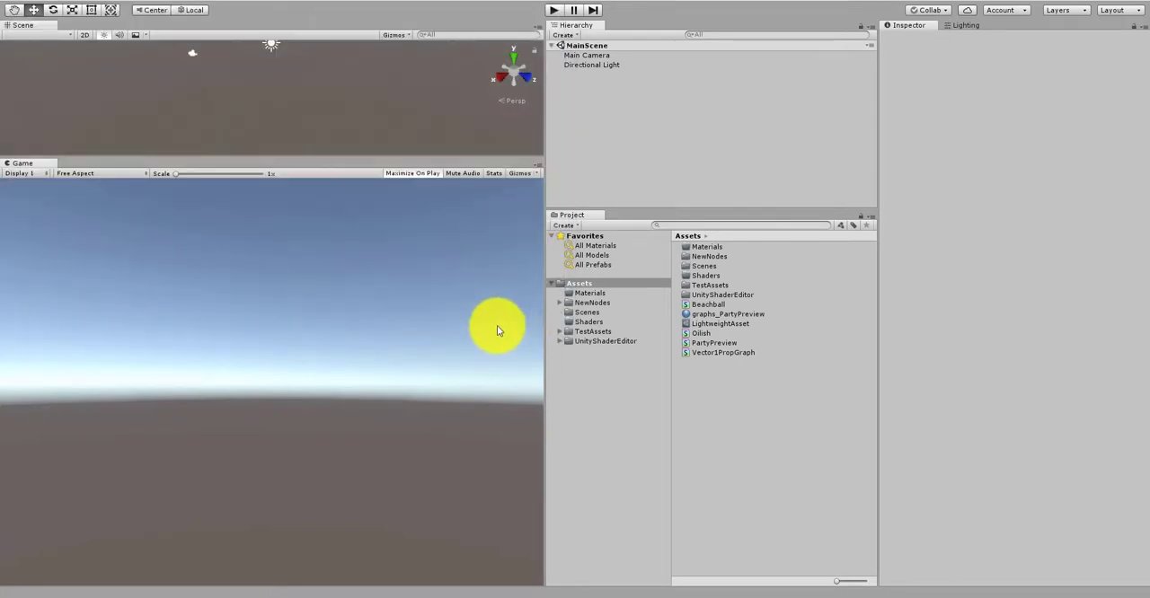
Step: Create a folder named Scripts in Assets
right_click(585, 282)
mouse_move(637, 287)
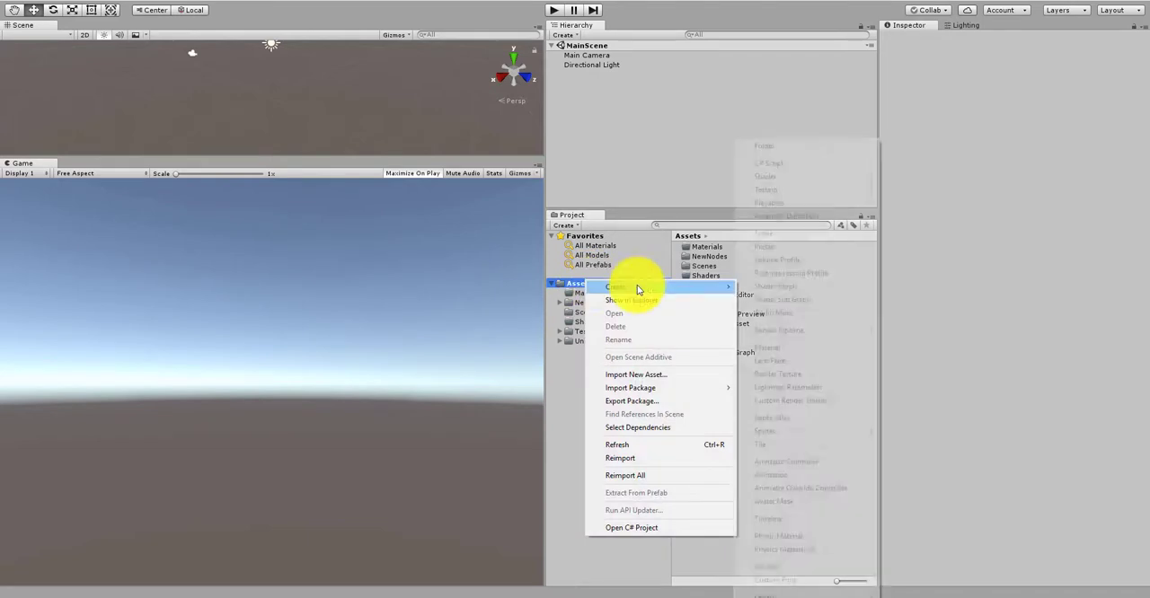
click(784, 146)
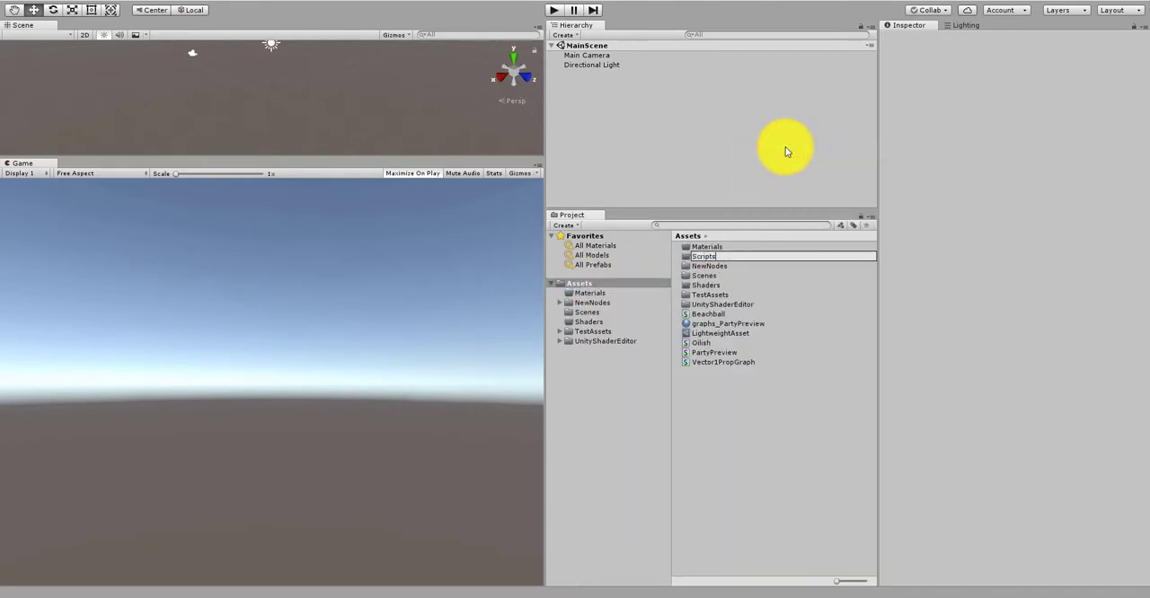
key(Return)
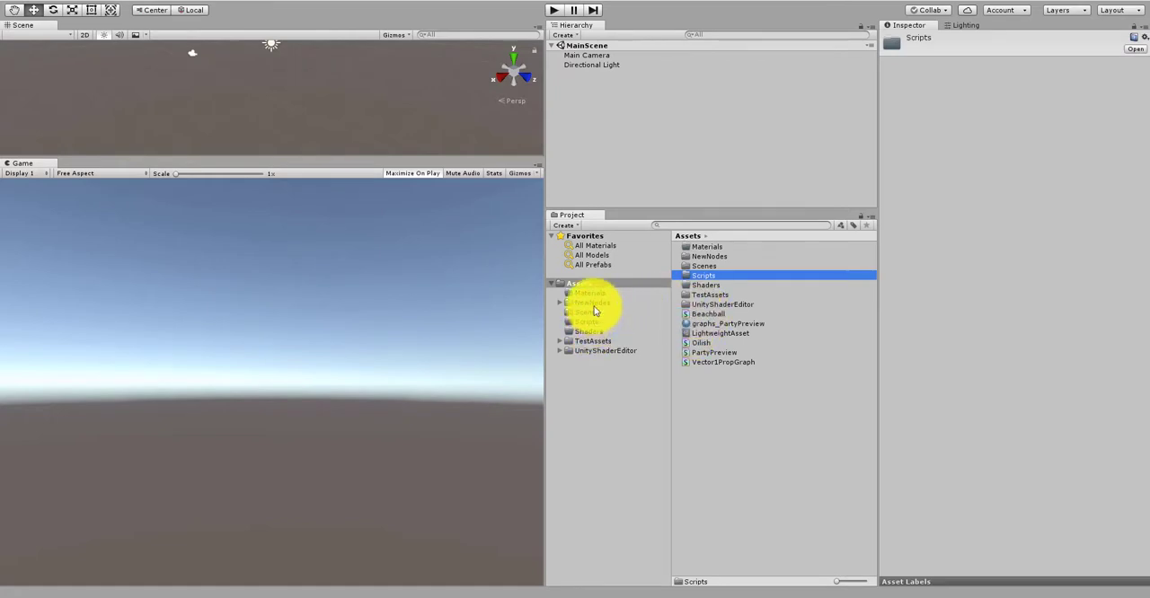
Step: Make the Scene view taller than the Game view and add a 3D Plane object to the scene
drag(479, 160, 458, 364)
click(642, 208)
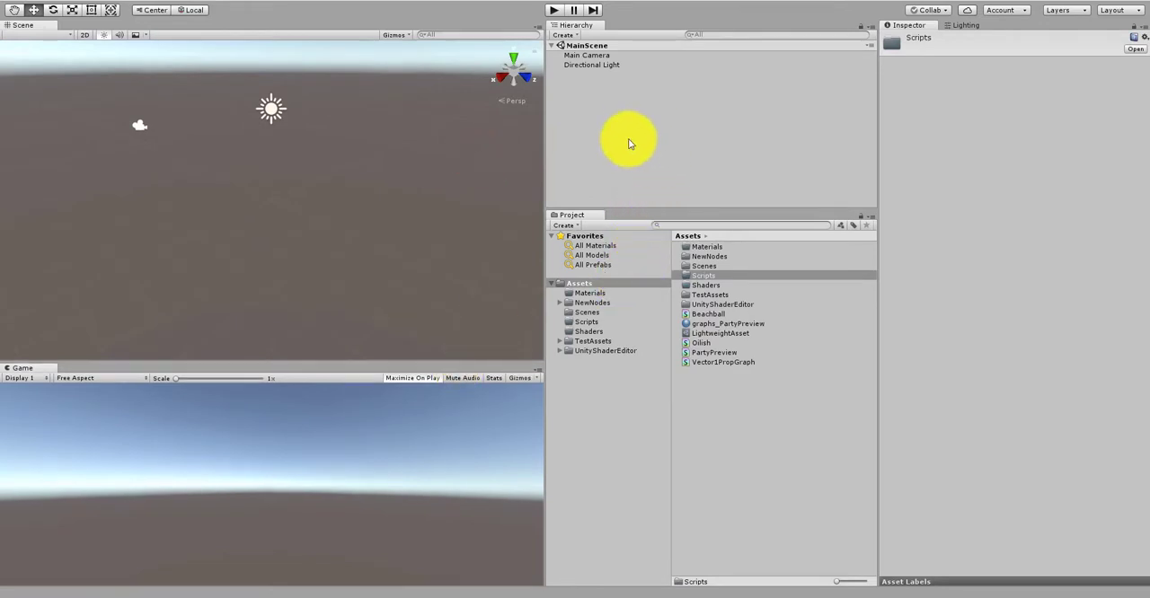
click(592, 117)
right_click(585, 110)
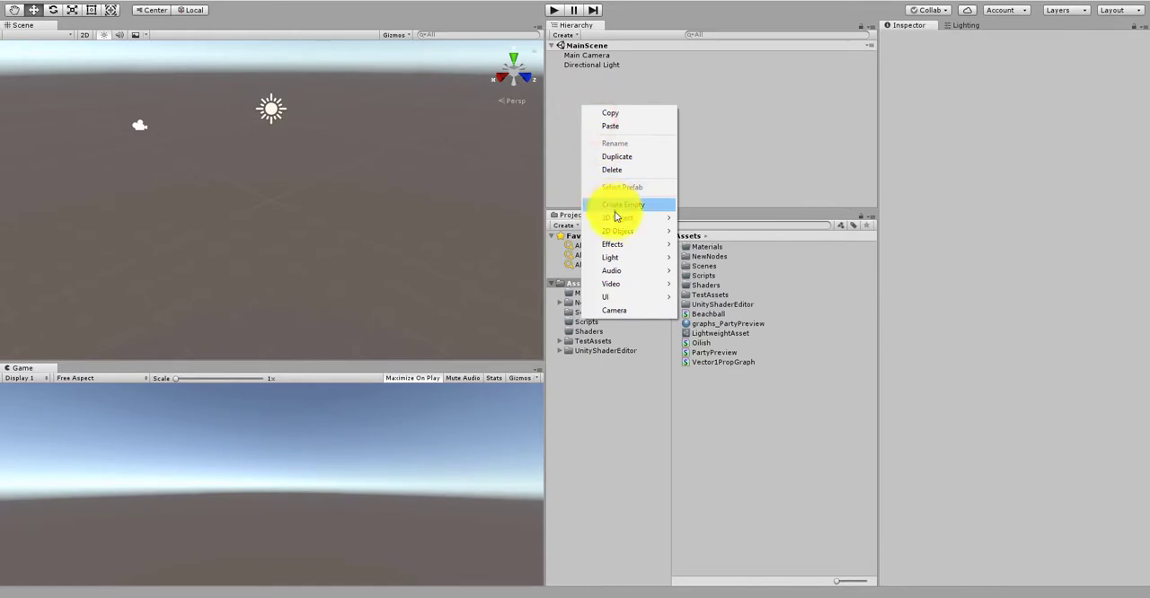
mouse_move(617, 217)
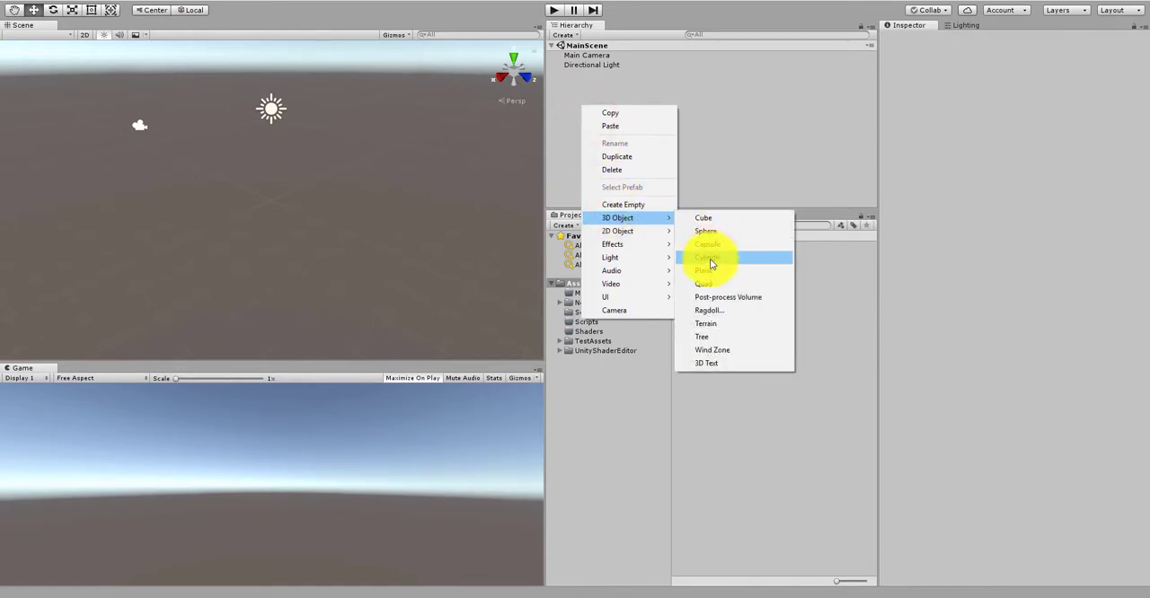
click(708, 269)
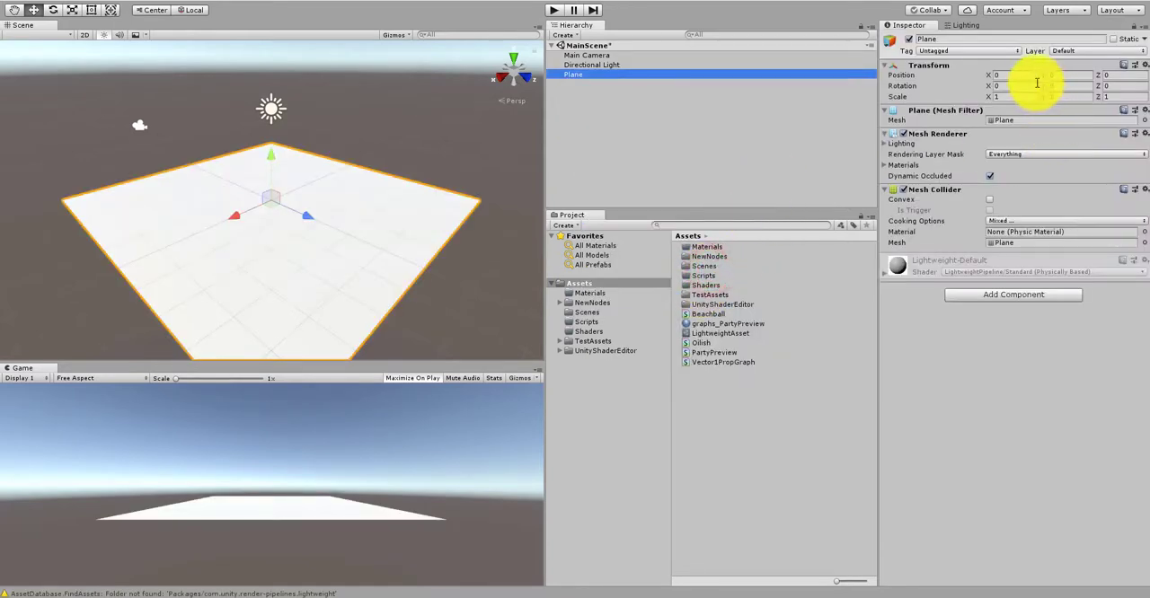
Step: Set the plane's scale to 5 on the X, Y and Z axes
click(1011, 105)
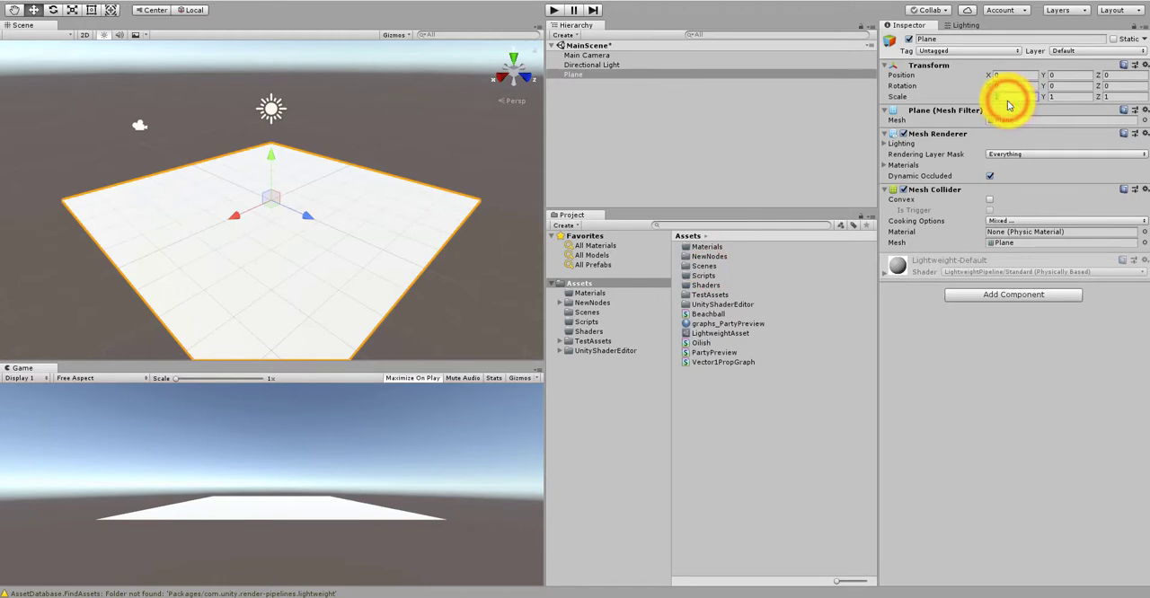
text(5)
click(1053, 97)
text(5)
click(1114, 96)
text(5)
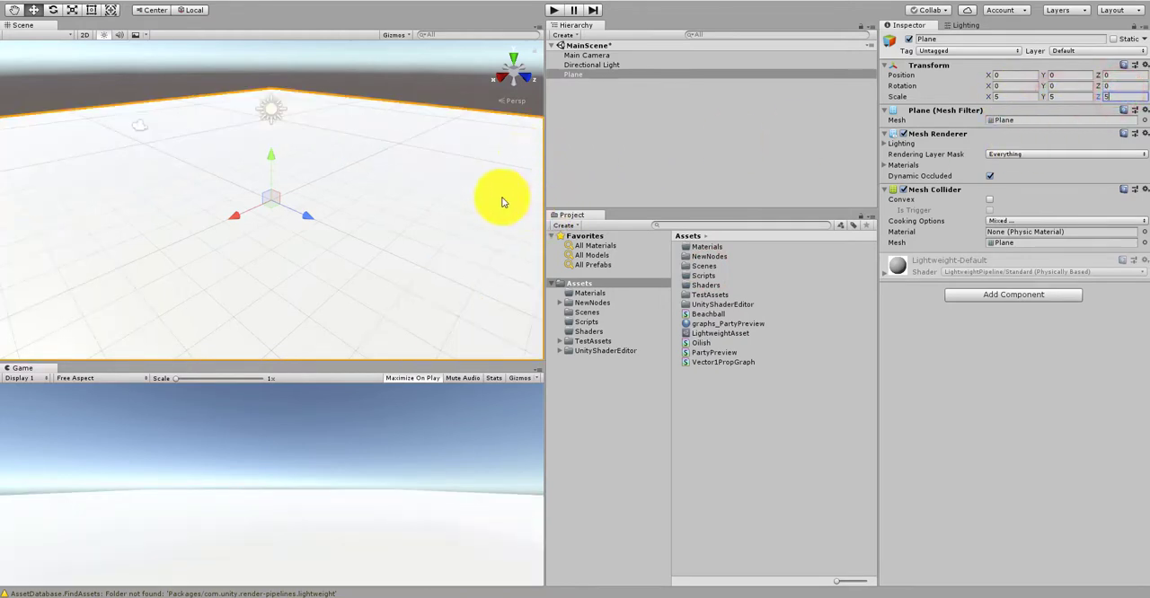
Step: Add a 3D Sphere to the scene and set its Y position to 0.5 so it rests on the plane
mouse_move(425, 139)
alt+mouse_down()
mouse_move(398, 221)
mouse_move(518, 161)
alt+mouse_up()
click(599, 144)
right_click(591, 124)
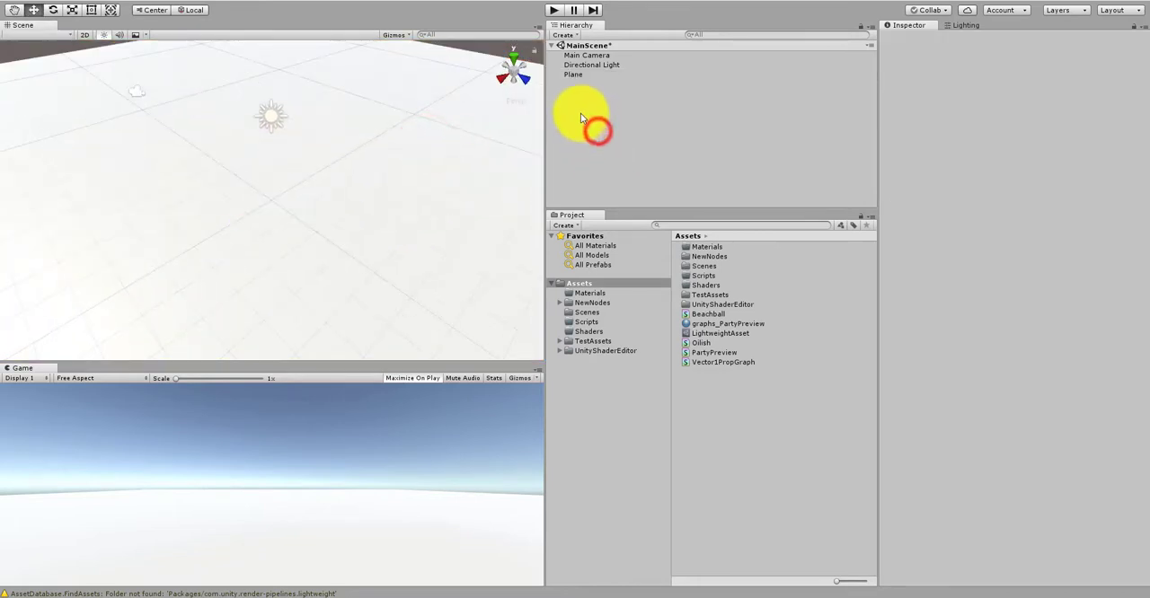
mouse_move(628, 226)
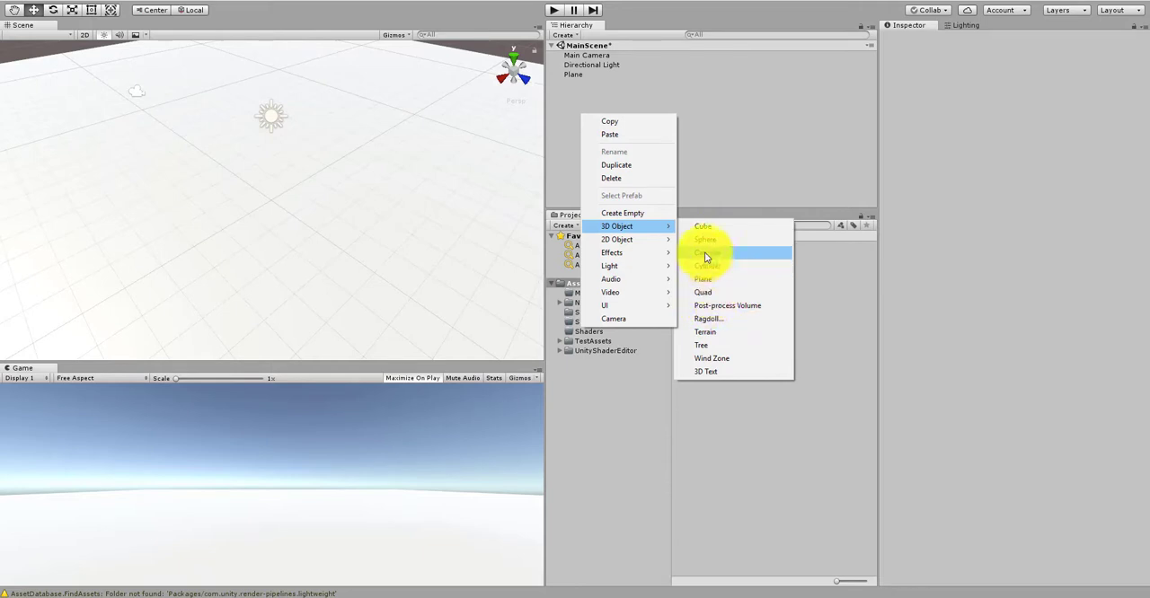
click(704, 242)
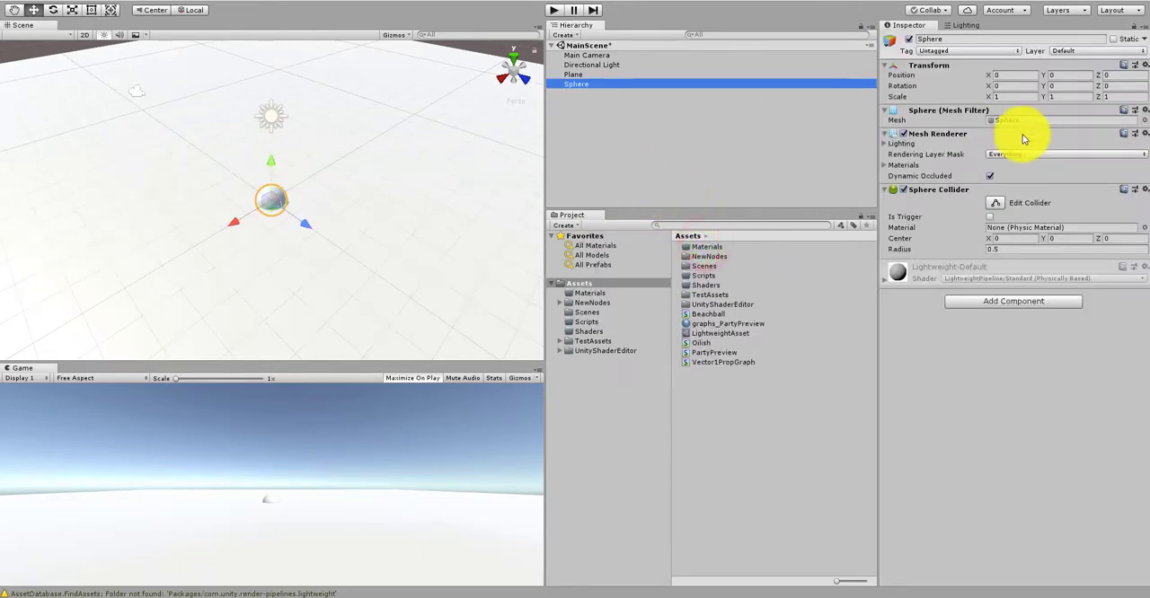
click(1057, 82)
text(0.5)
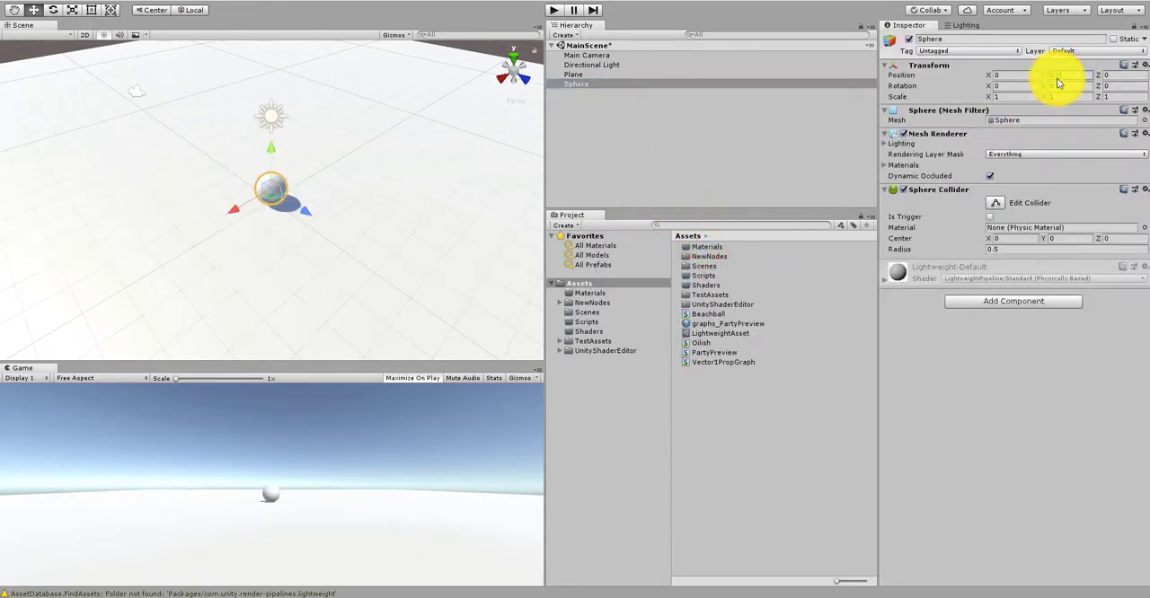
Step: Examine the sphere and its shadow on the plane from several angles and distances in the Scene view
alt+right_drag(331, 240, 770, 198)
alt+drag(263, 296, 419, 280)
alt+drag(367, 246, 247, 239)
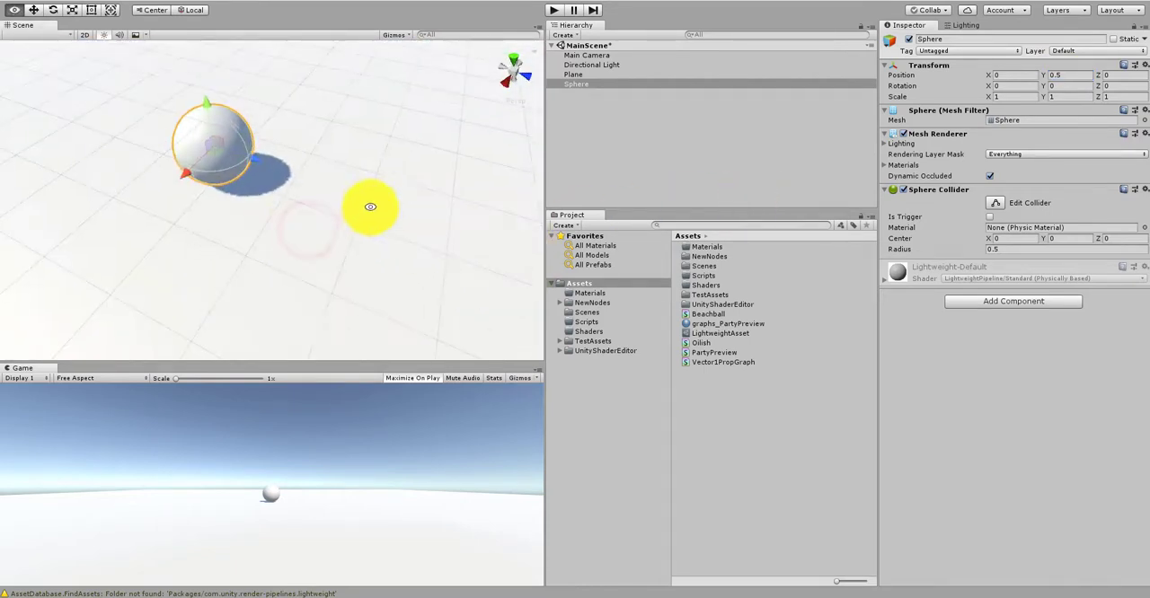
alt+right_drag(370, 207, 164, 253)
alt+drag(213, 253, 402, 250)
alt+drag(146, 275, 391, 297)
alt+right_drag(403, 255, 303, 280)
alt+drag(303, 281, 323, 249)
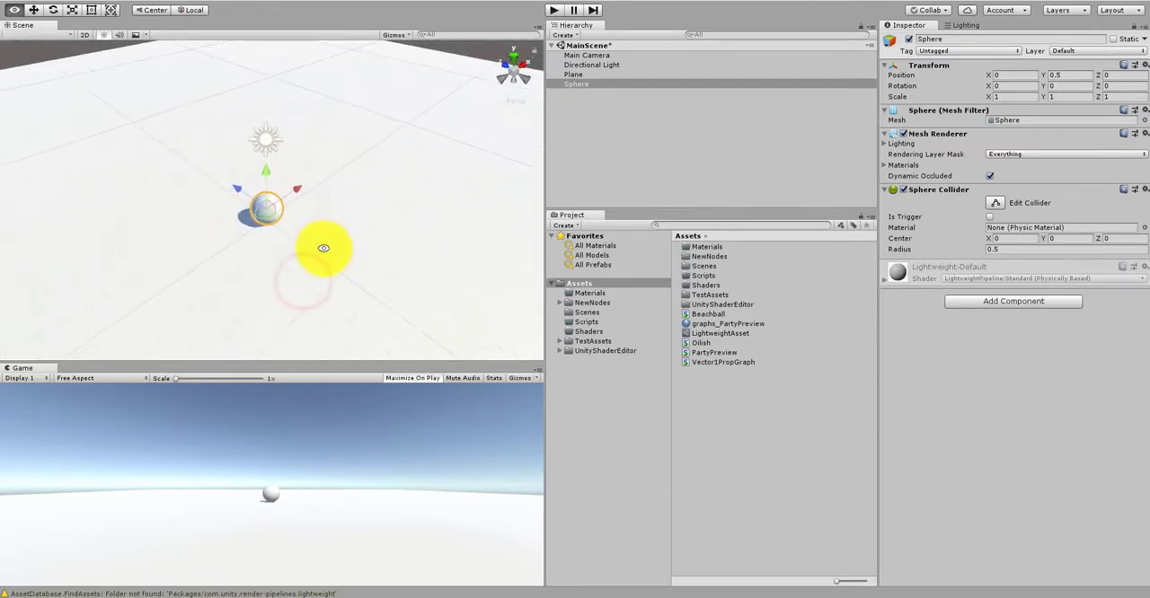
mouse_move(326, 254)
middle_down()
mouse_move(321, 272)
mouse_move(325, 241)
middle_up()
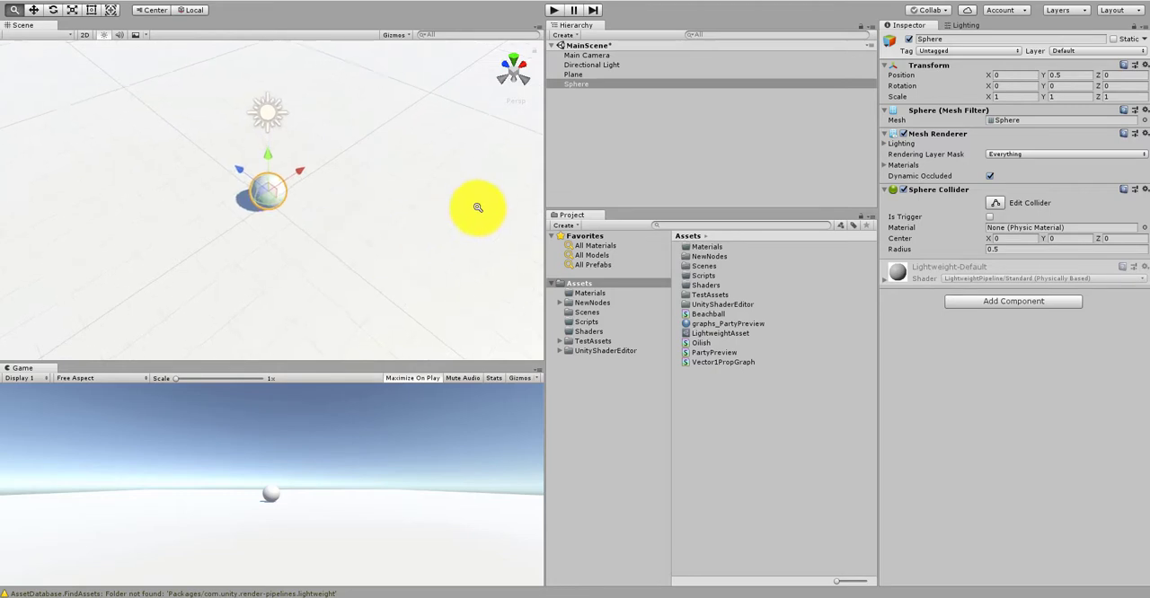
alt+right_drag(346, 225, 371, 219)
alt+drag(334, 229, 339, 213)
middle_drag(338, 212, 343, 217)
alt+right_drag(348, 218, 348, 219)
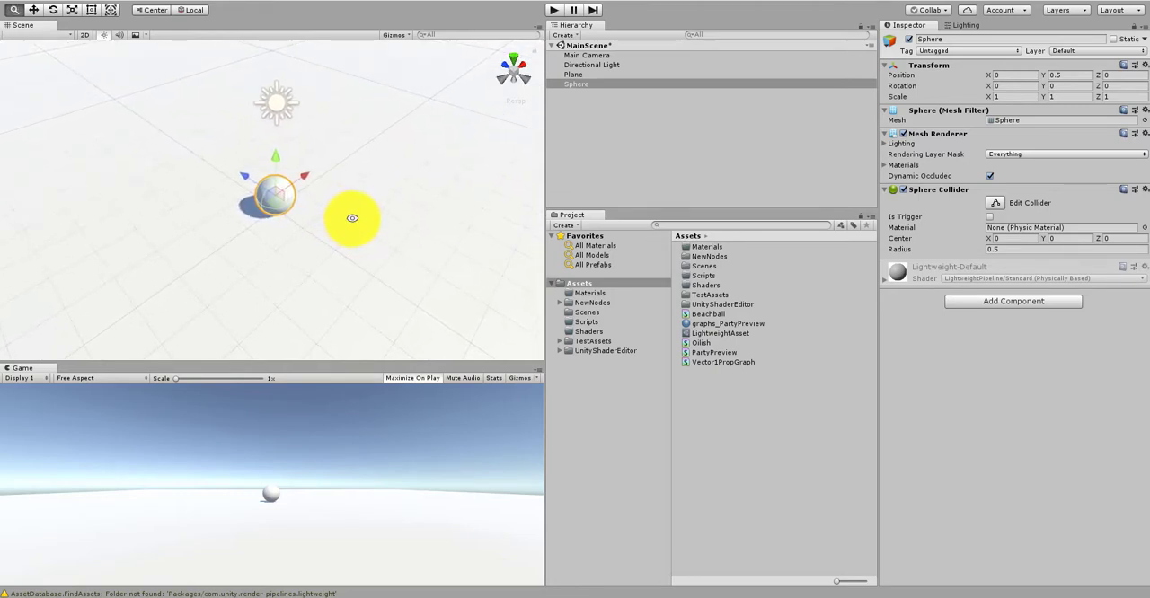
Step: Align the Main Camera with the Scene view so it looks down at the sphere from close range
click(650, 115)
click(616, 56)
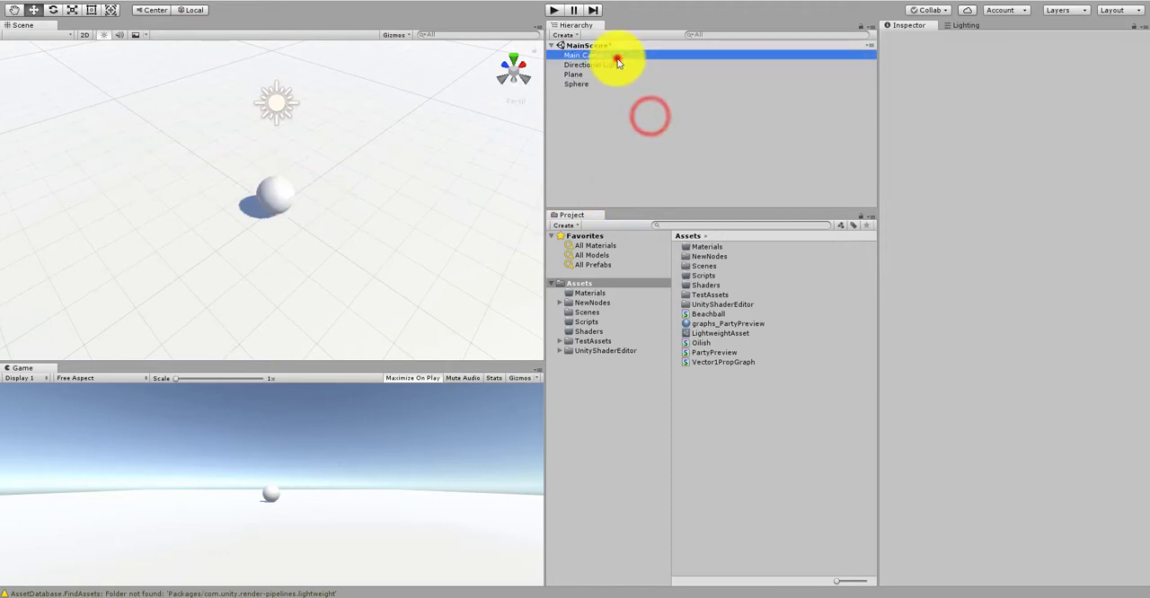
click(94, 3)
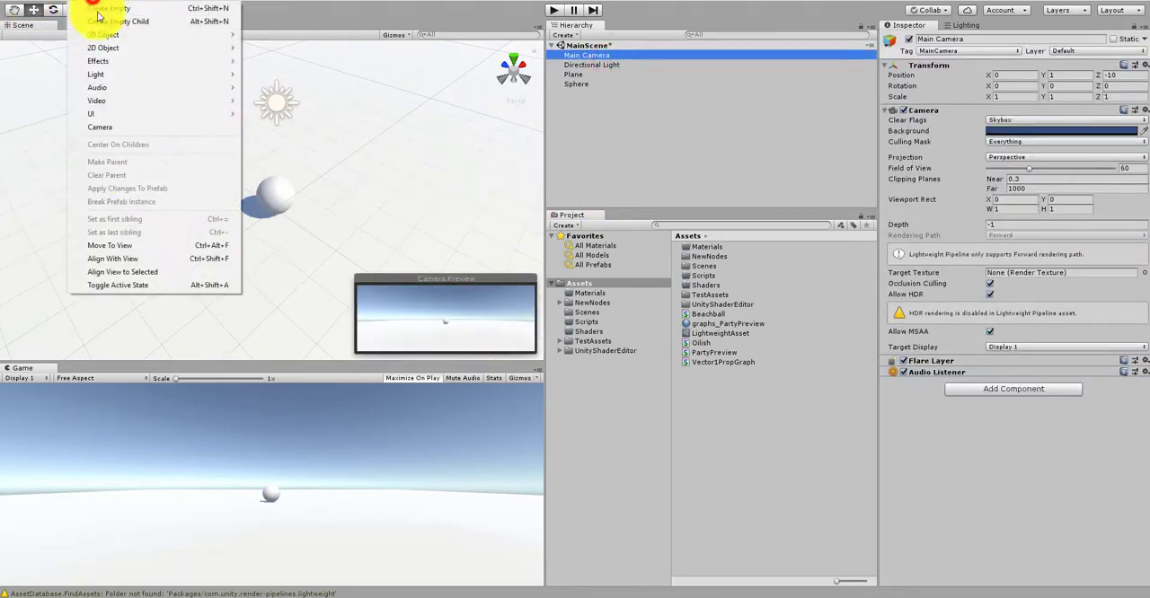
click(125, 260)
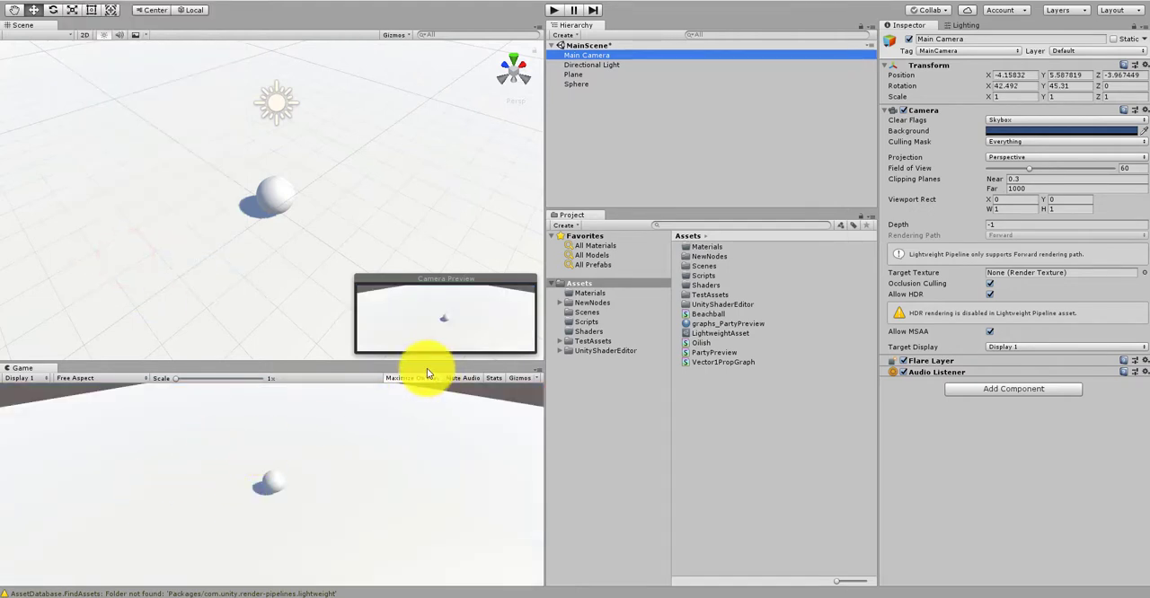
alt+right_drag(256, 212, 445, 163)
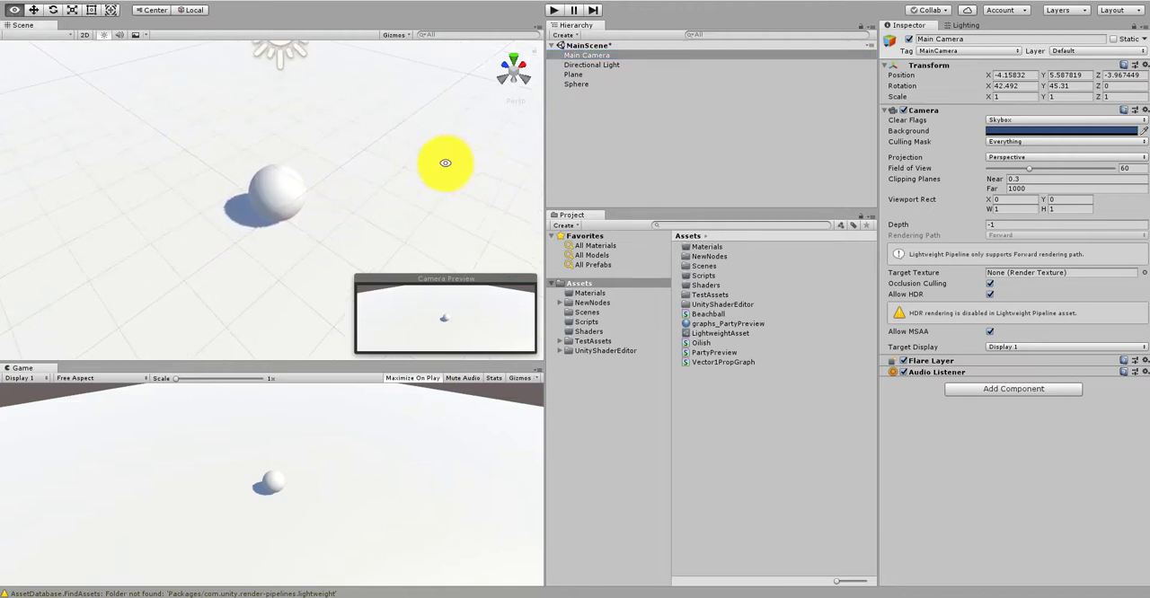
click(99, 4)
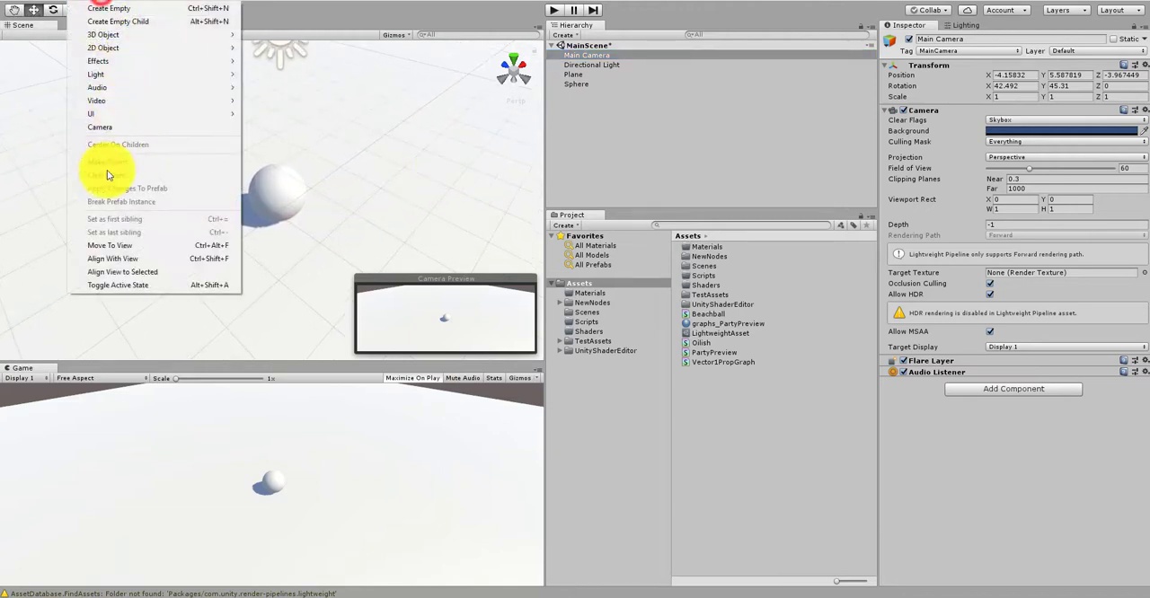
click(111, 261)
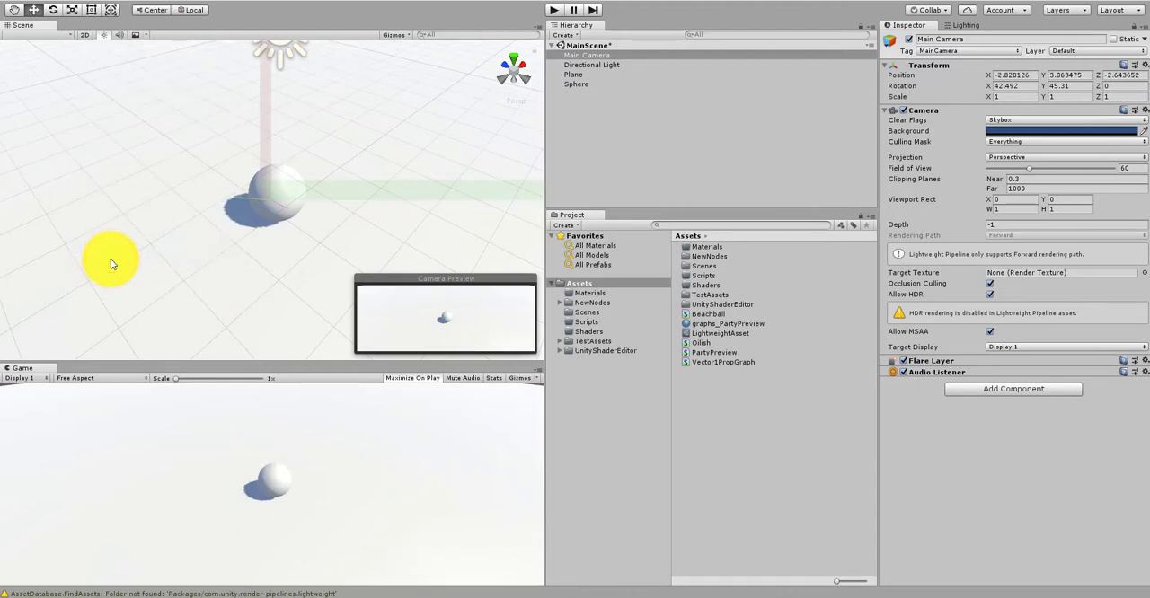
click(590, 108)
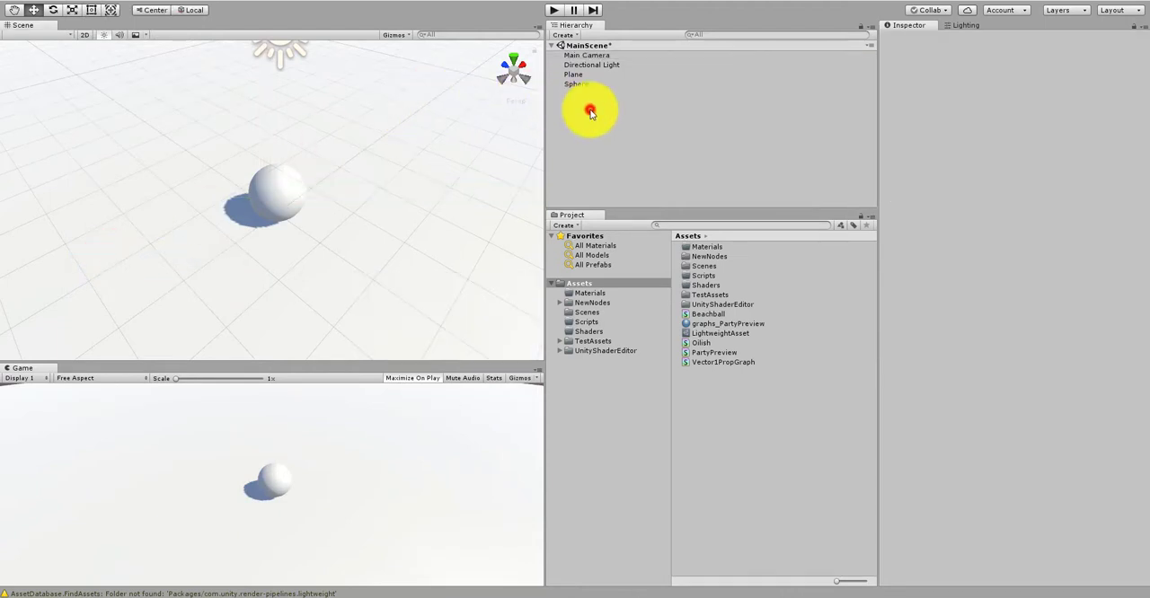
Step: Make the Game view taller and create a C# script named Follow in the Scripts folder
click(599, 321)
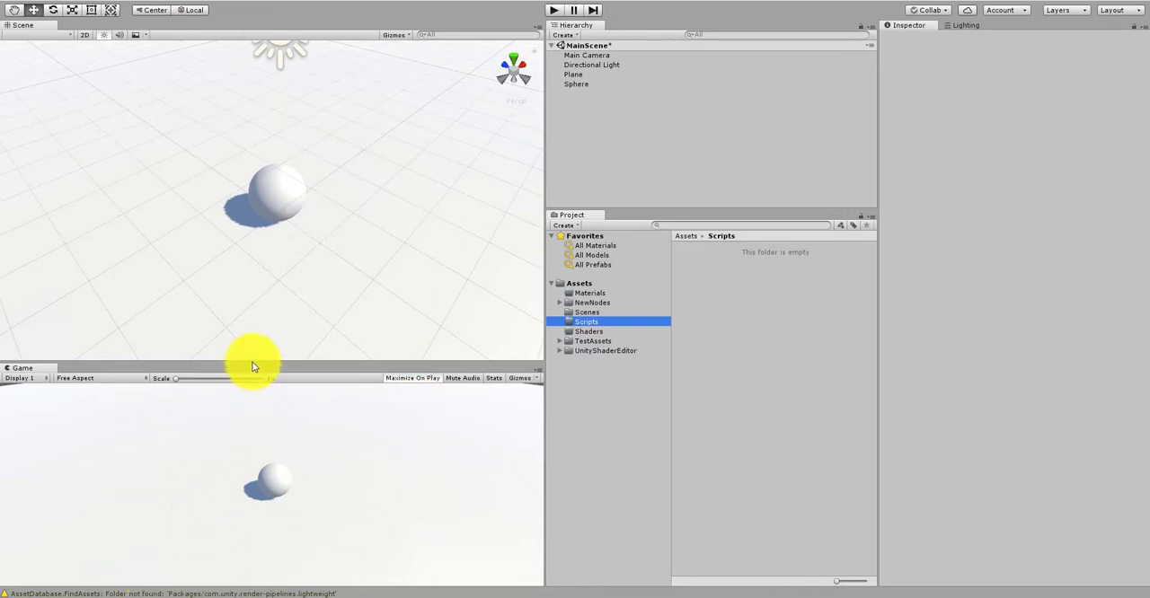
drag(252, 366, 249, 282)
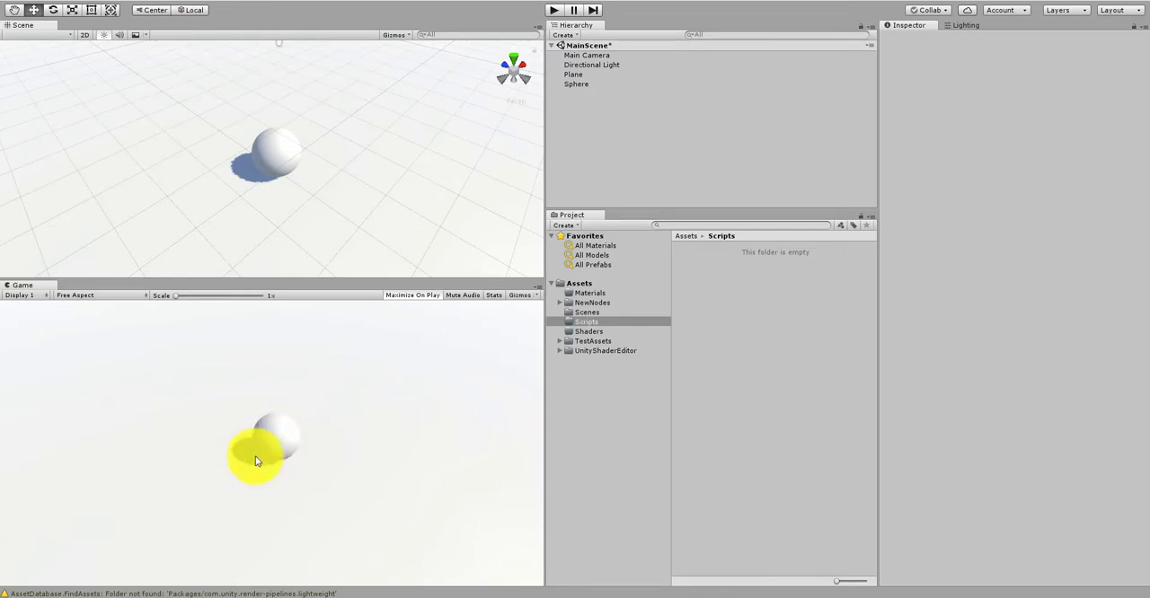
click(602, 391)
right_click(719, 322)
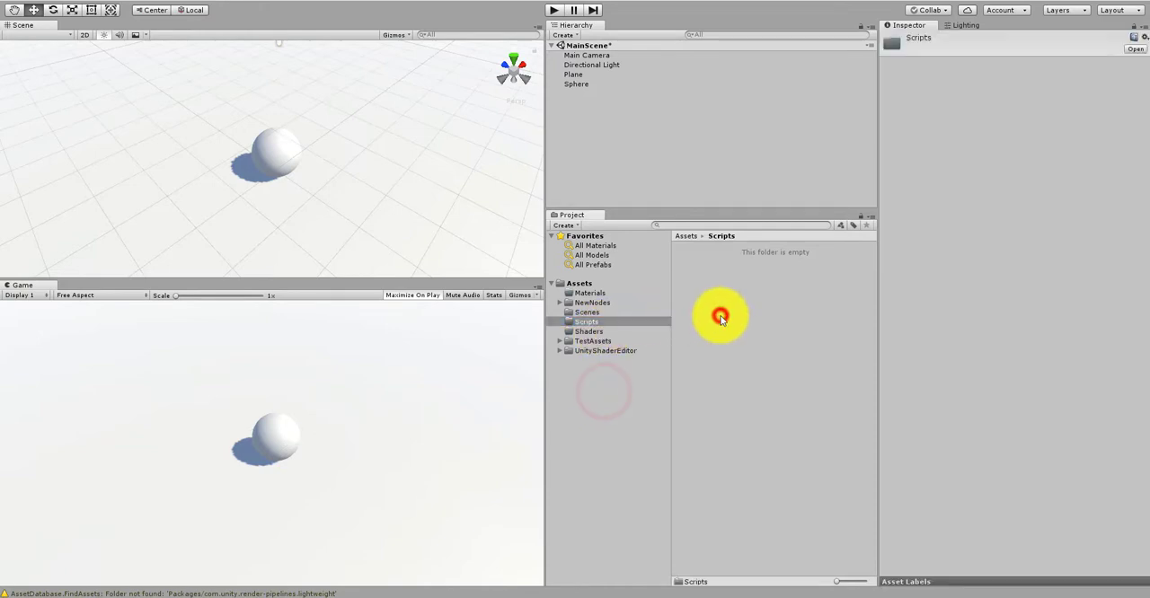
mouse_move(758, 324)
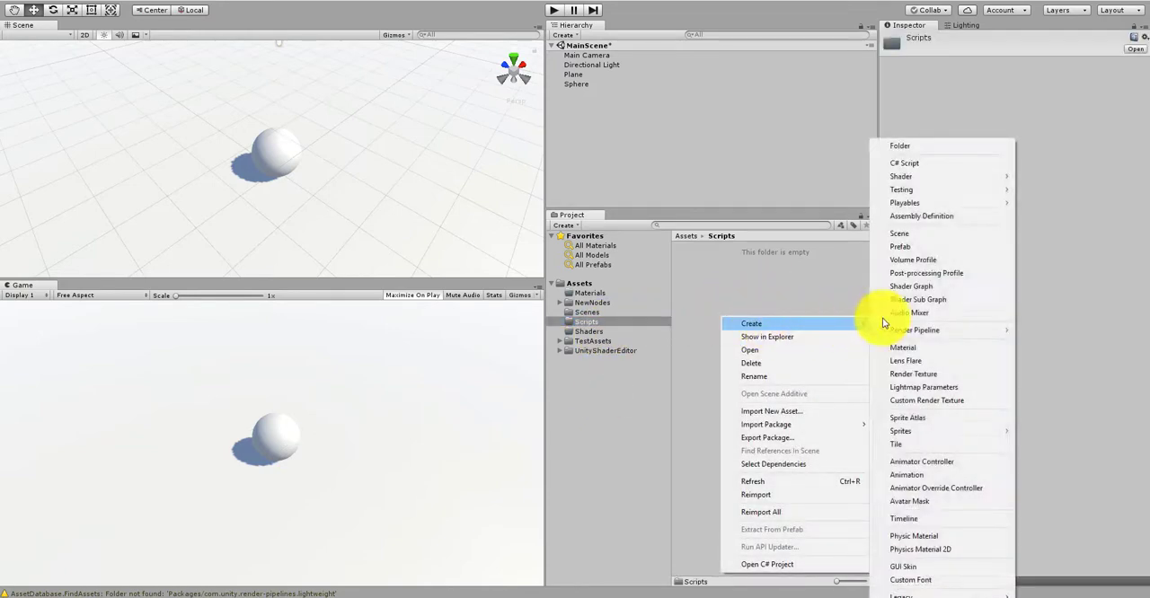
click(962, 162)
text(Follow)
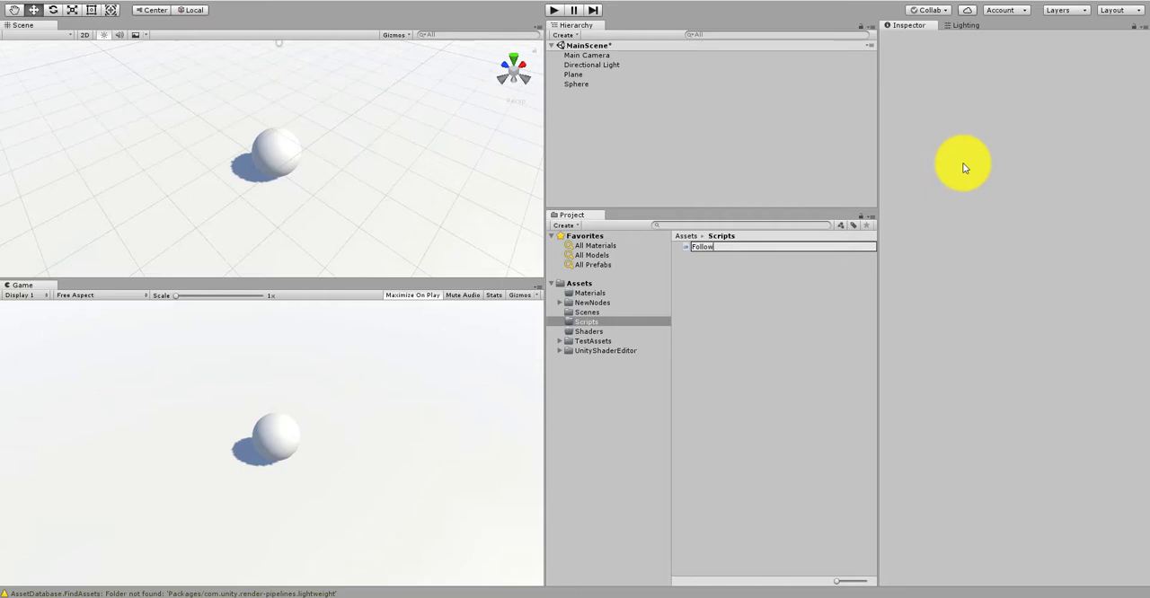
key(Return)
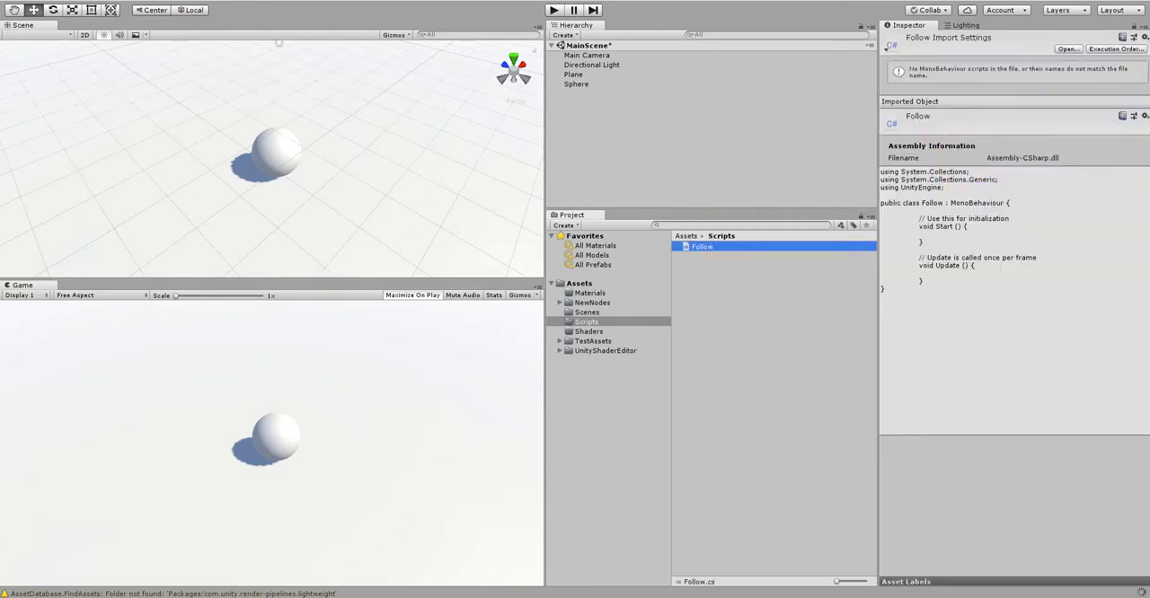
Step: Attach the Follow script to the Sphere and open the script in Visual Studio
drag(703, 247, 580, 84)
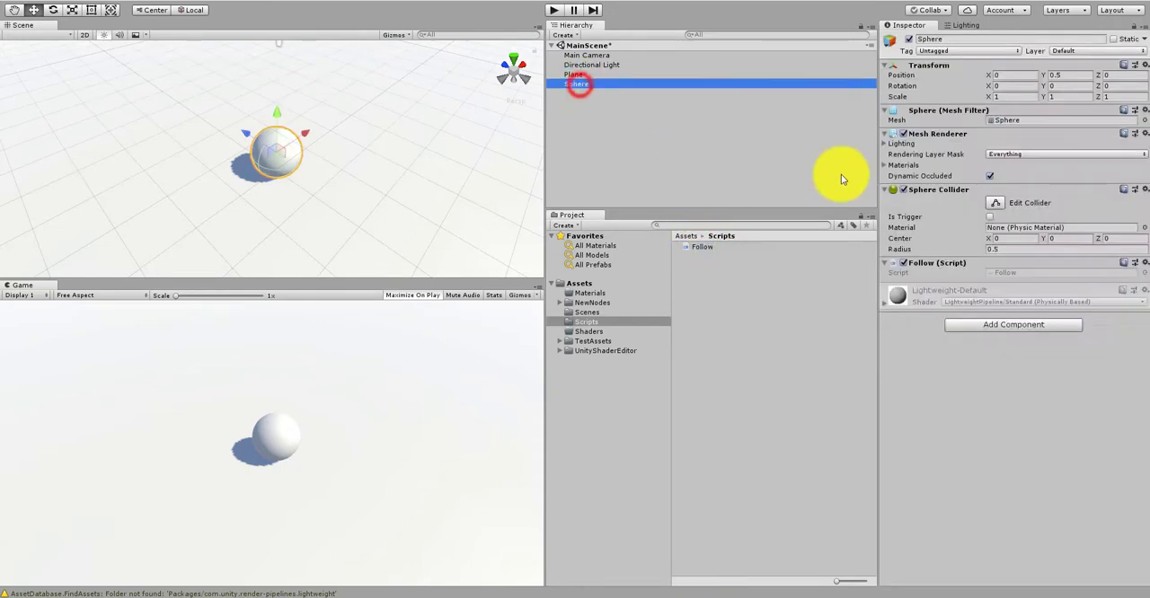
double_click(1020, 269)
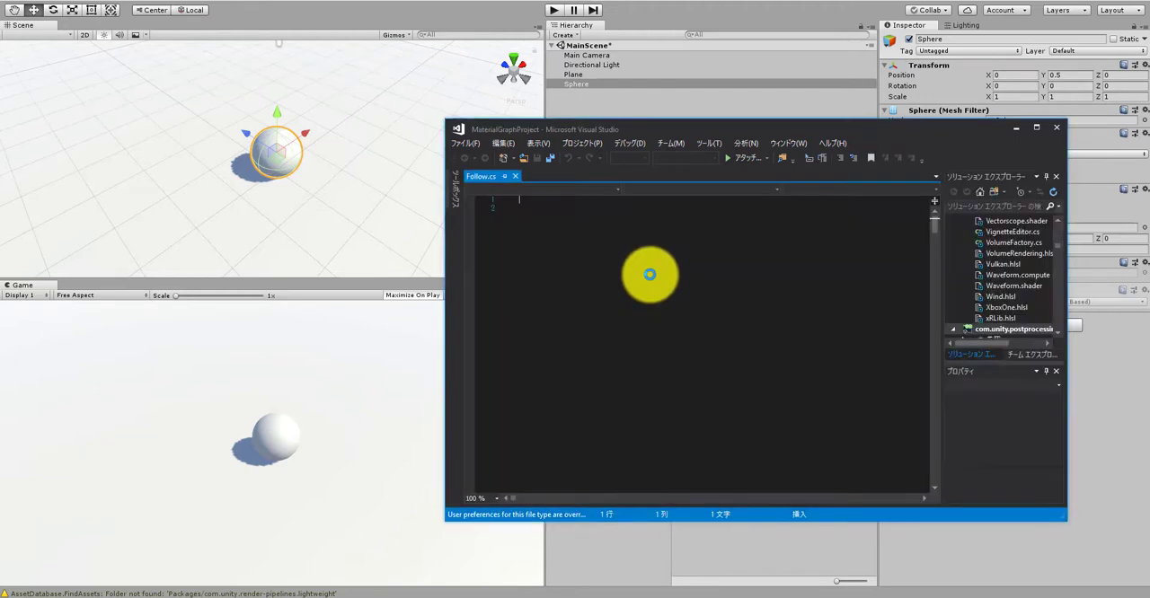
Step: In the Update method, add the line Ray ray = Camera.main.ScreenPointToRay(Input.mousePosition);
click(643, 309)
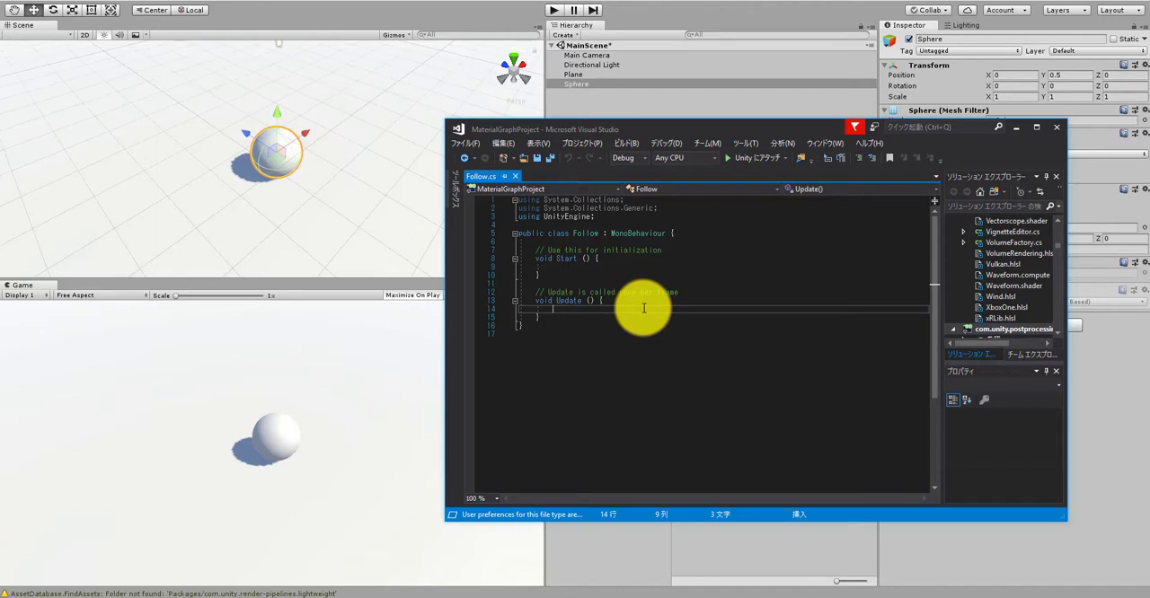
text(Ray ray )
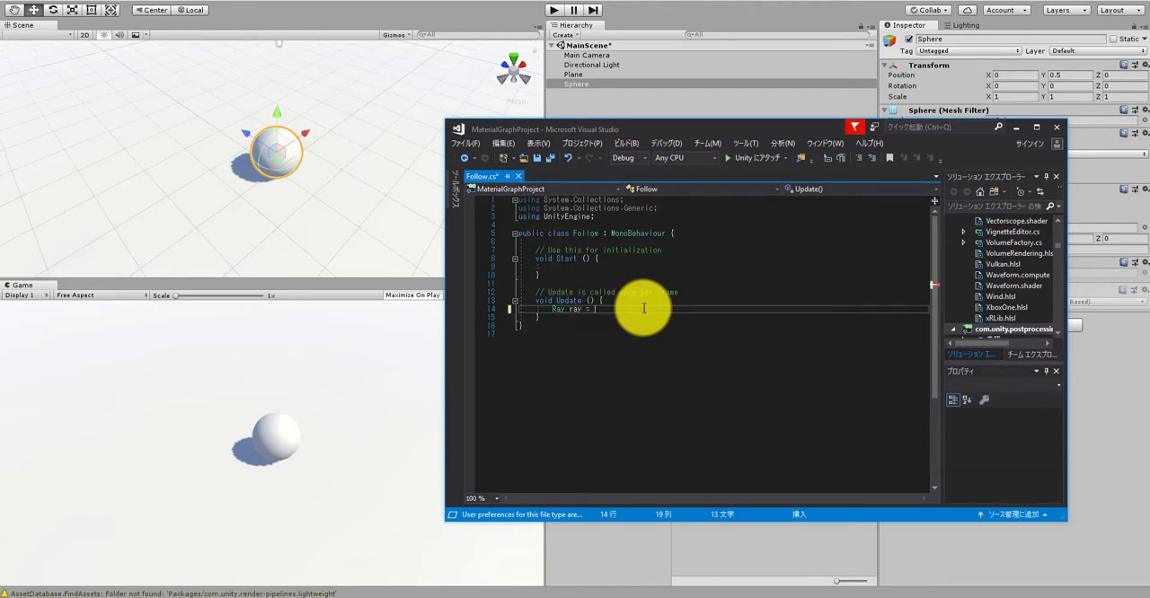
text(= Camera.ca)
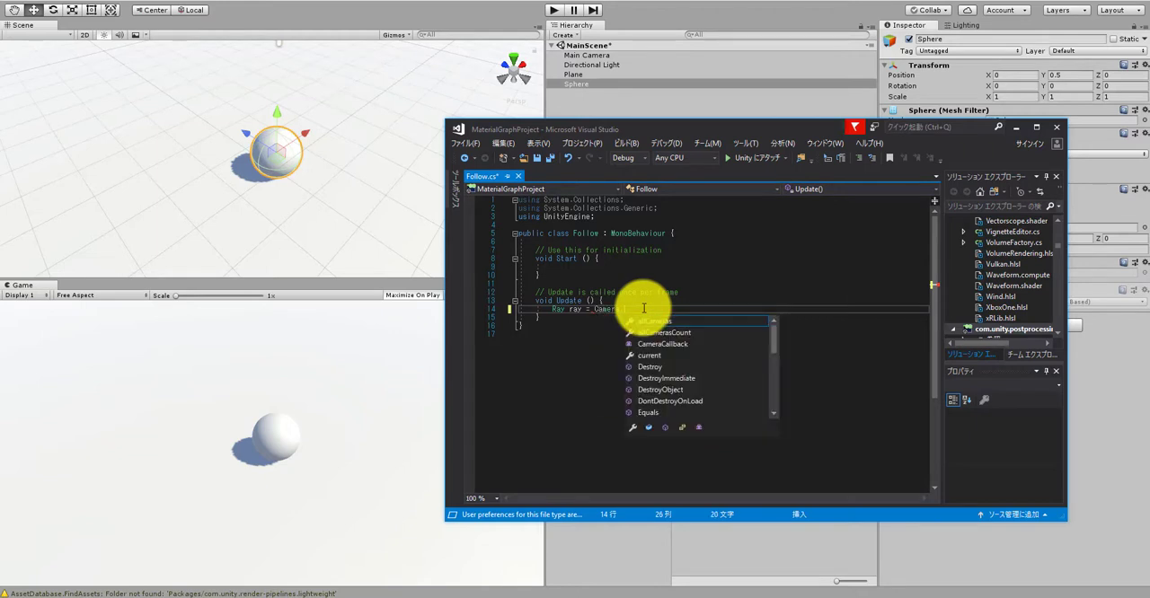
key(BackSpace)
key(BackSpace)
text(main.)
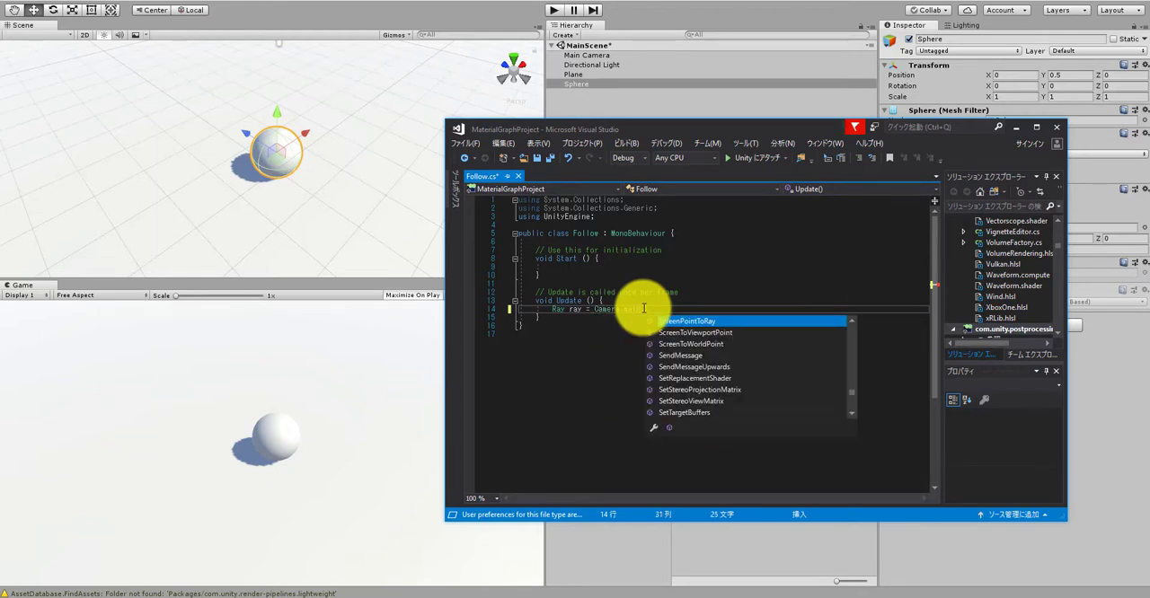
text(Scre)
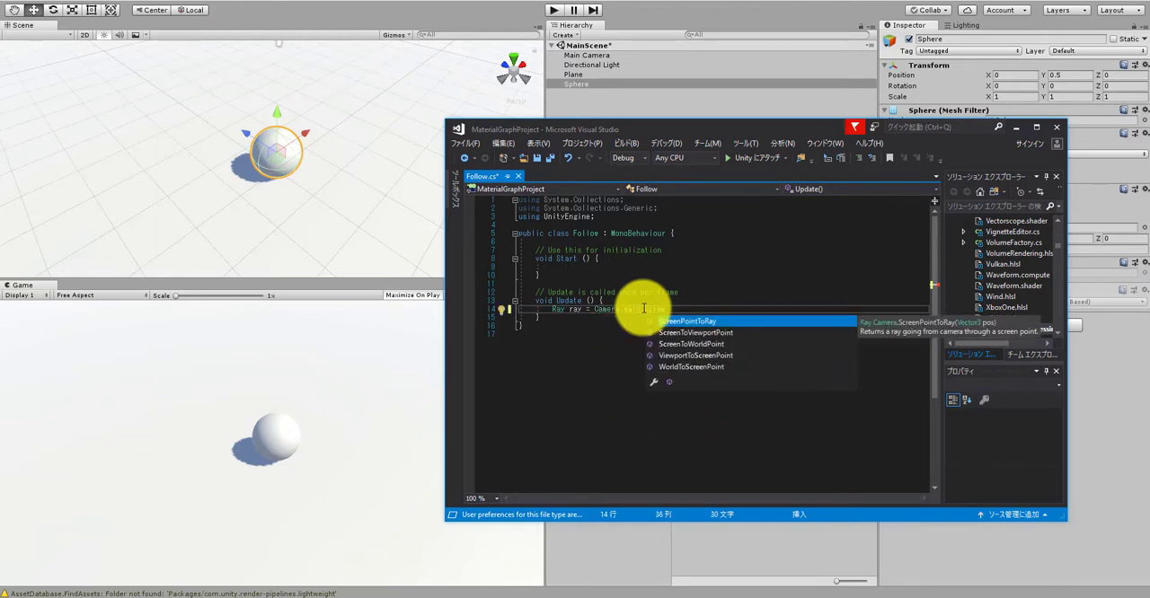
text(enPointToRay()
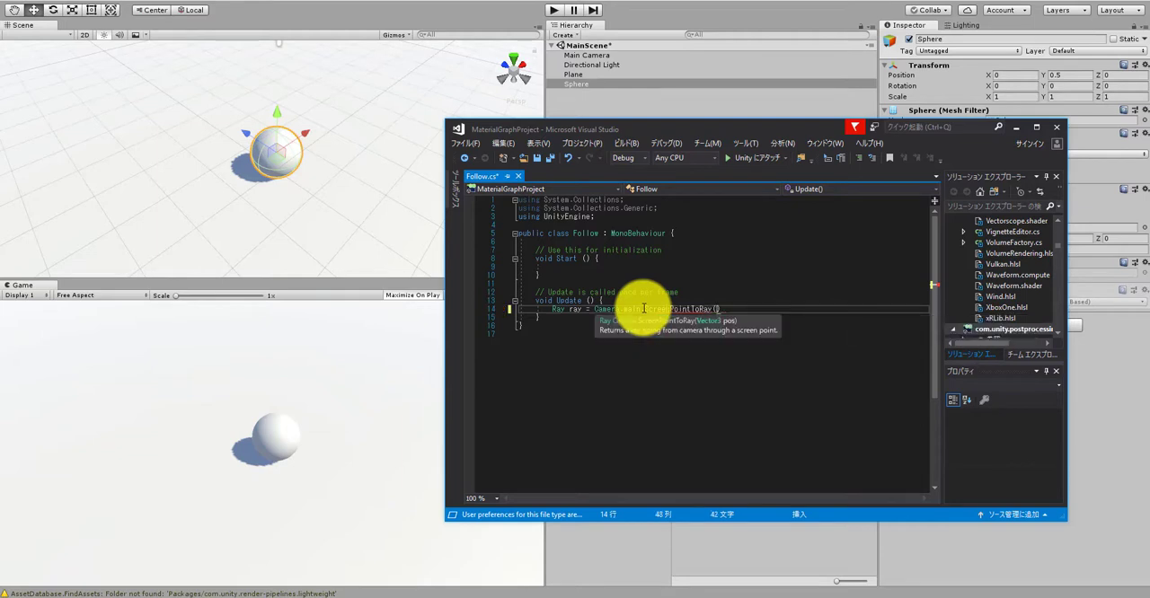
text(Input.)
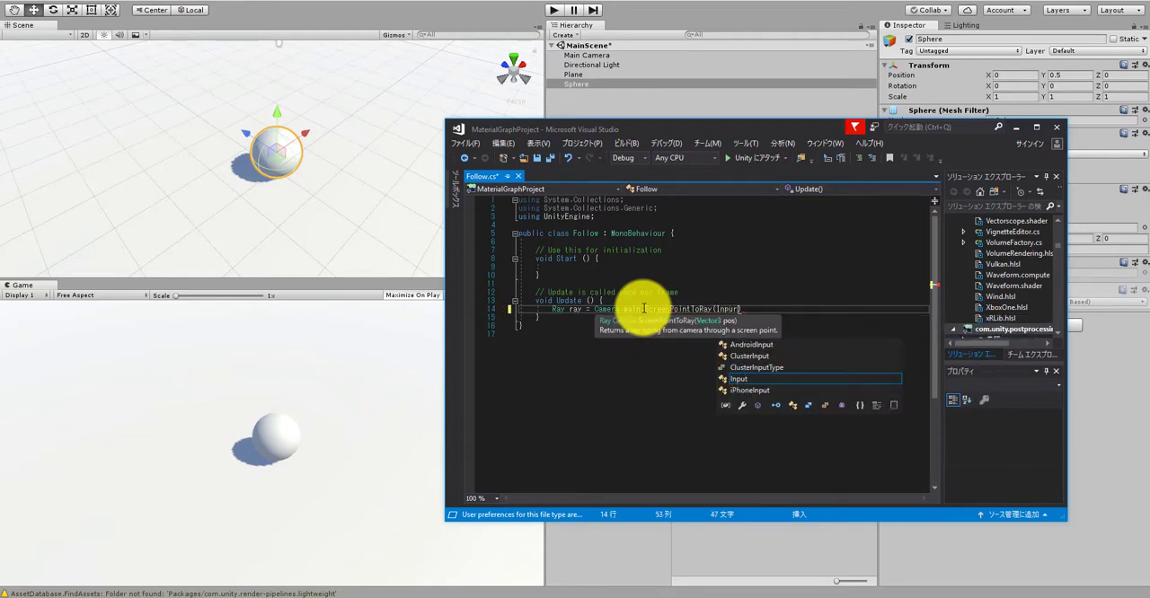
text(mousePosition);)
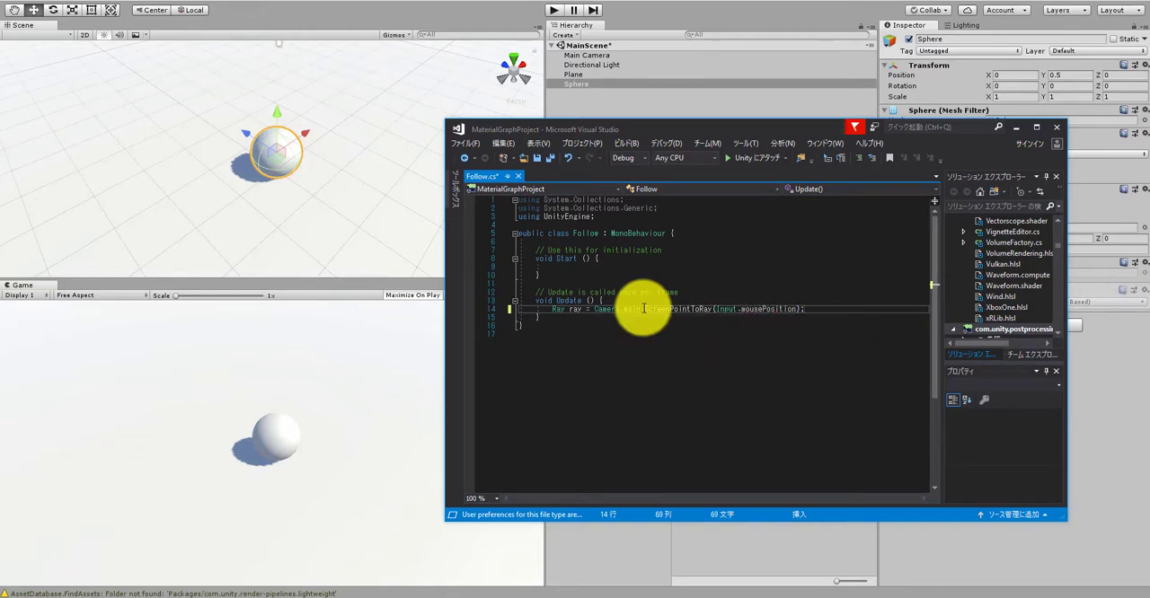
Step: Declare RaycastHit hit; on the line below the ray declaration
key(Return)
text(Ray)
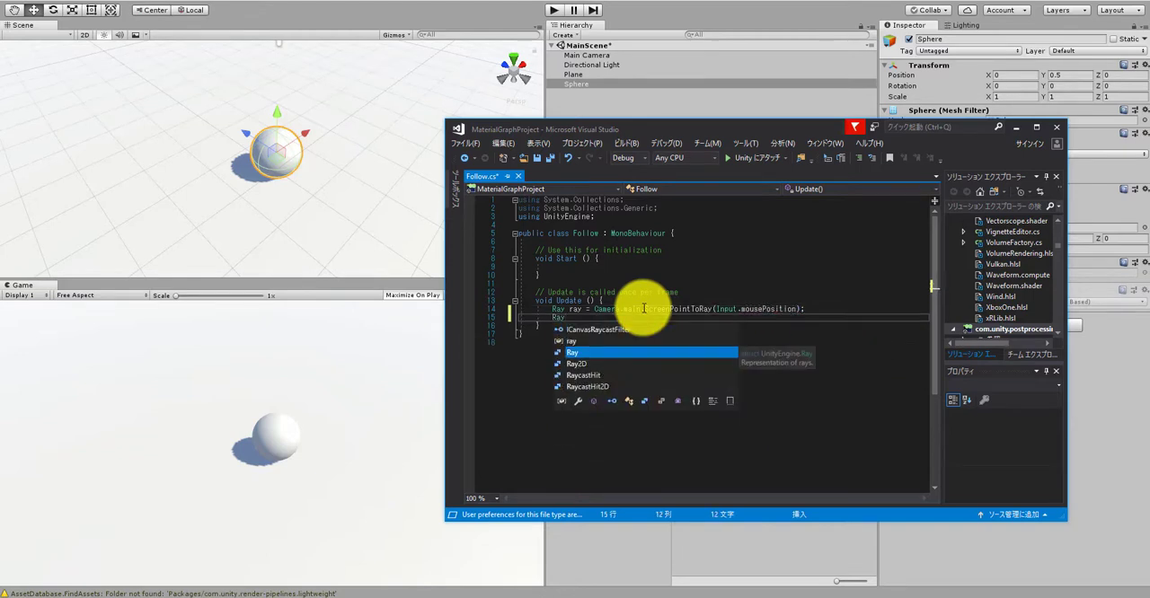
text(CastH)
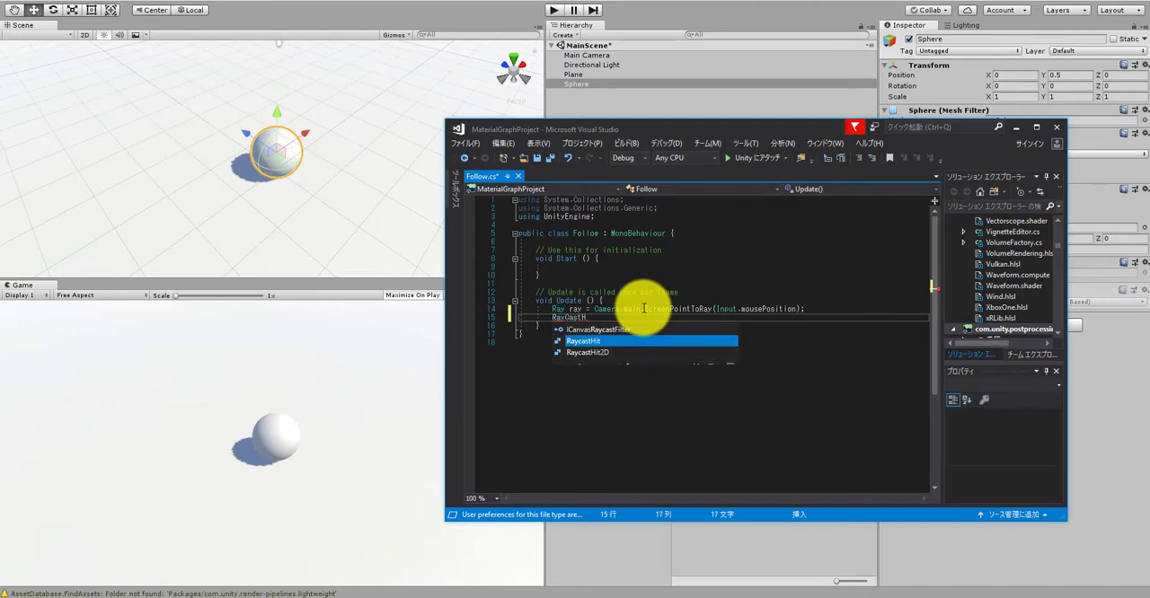
text(it hit;)
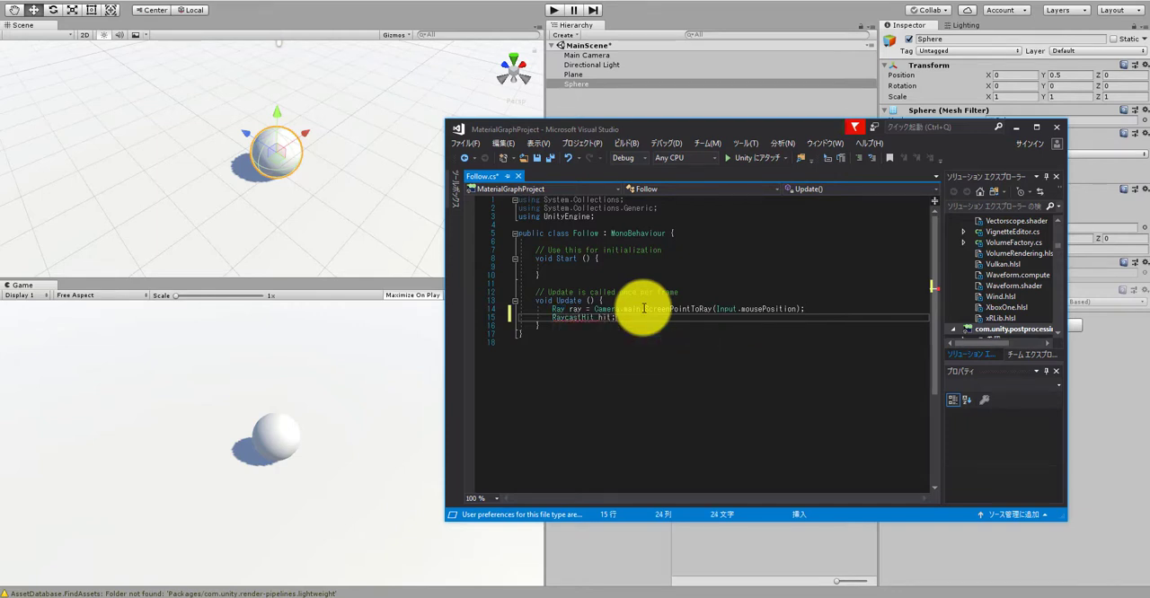
Step: Below the declarations, leave a blank line and add an empty if block with the condition Physics.Raycast(ray,out hit)
key(Return)
key(Return)
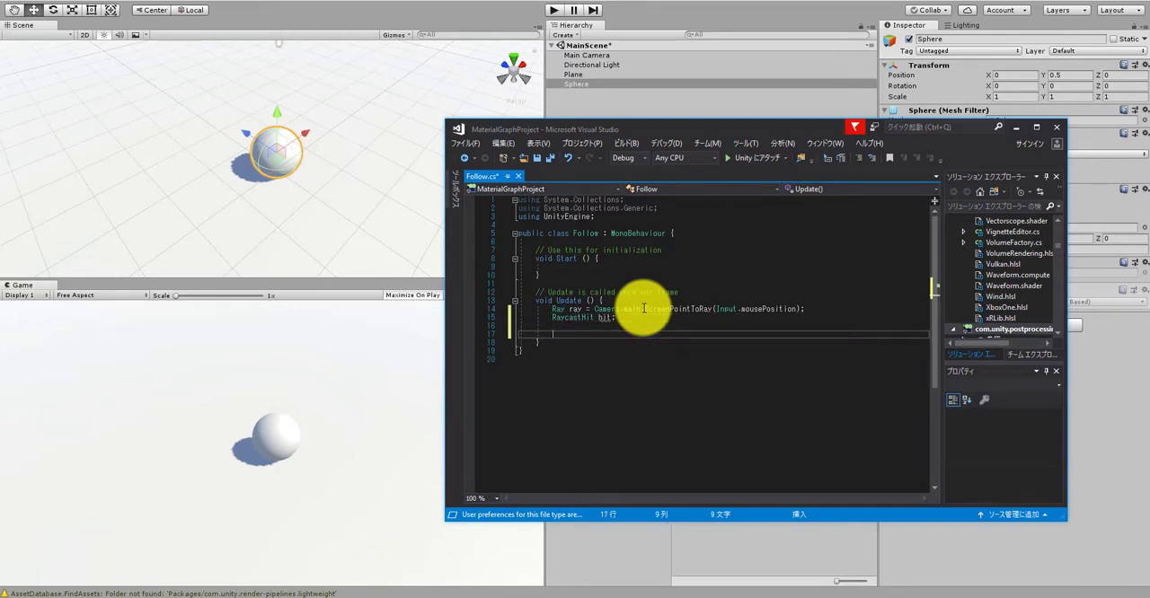
text(if(Phy)
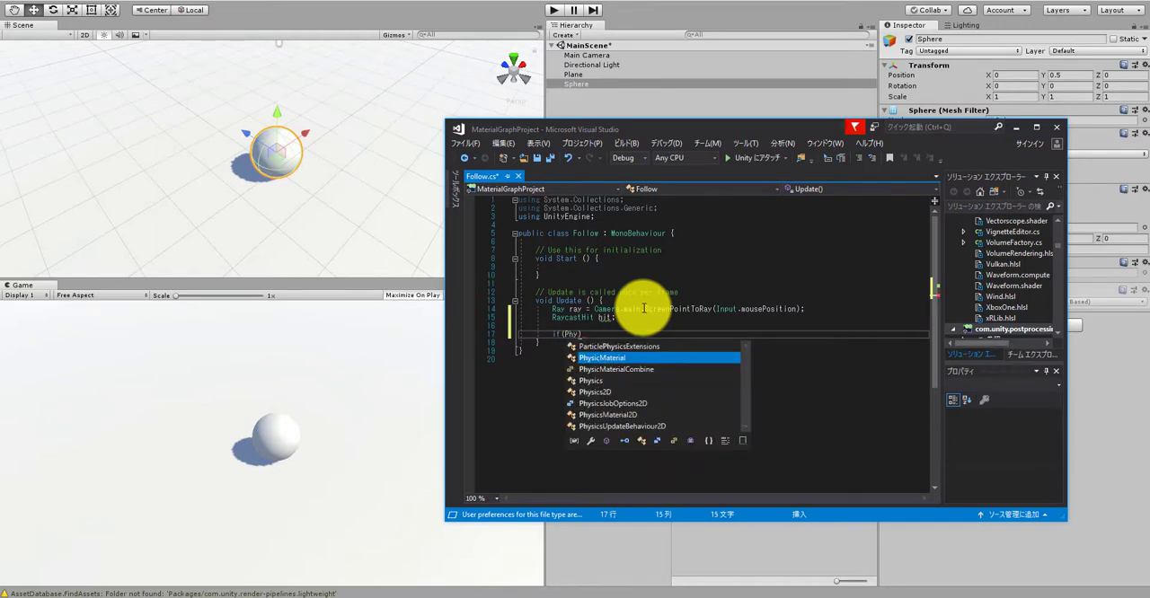
text(sics.Ray)
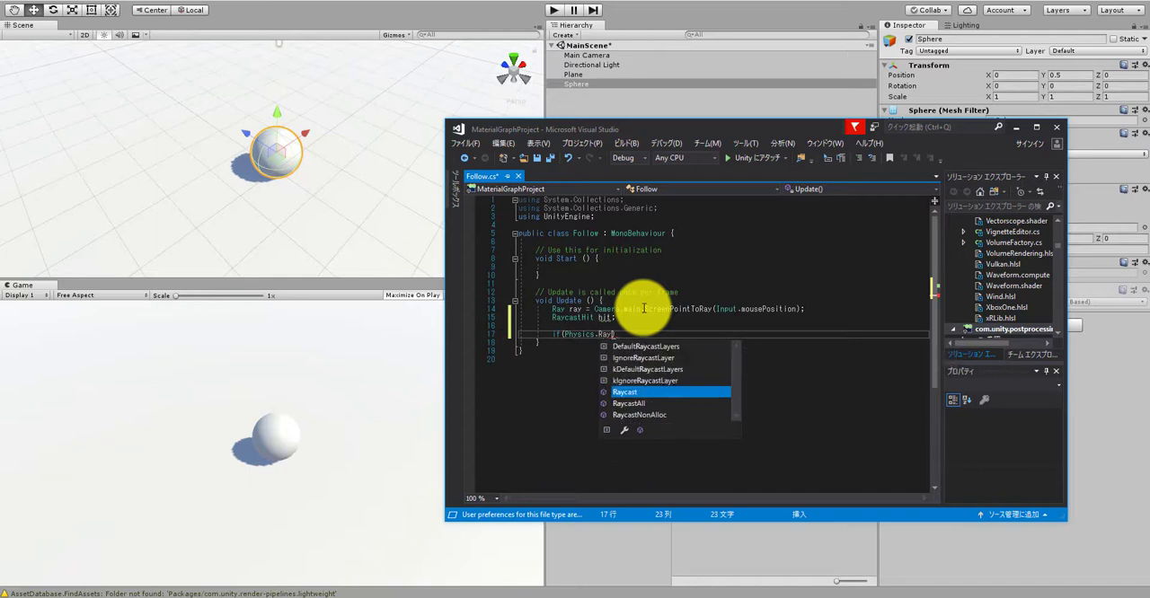
text(cast()
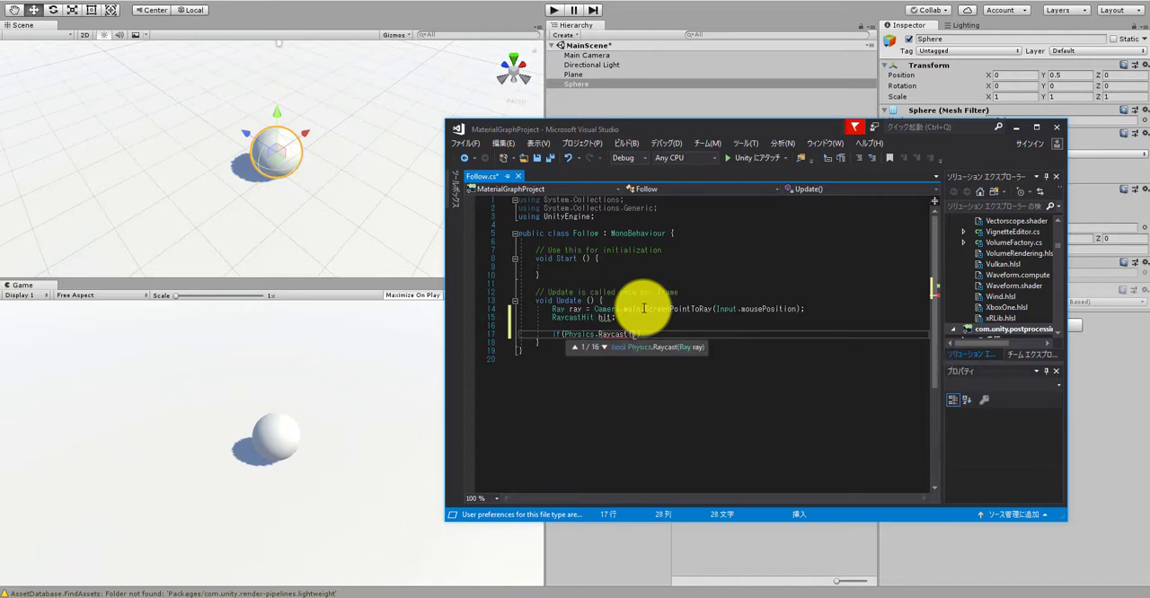
text(ray,maxDistance out)
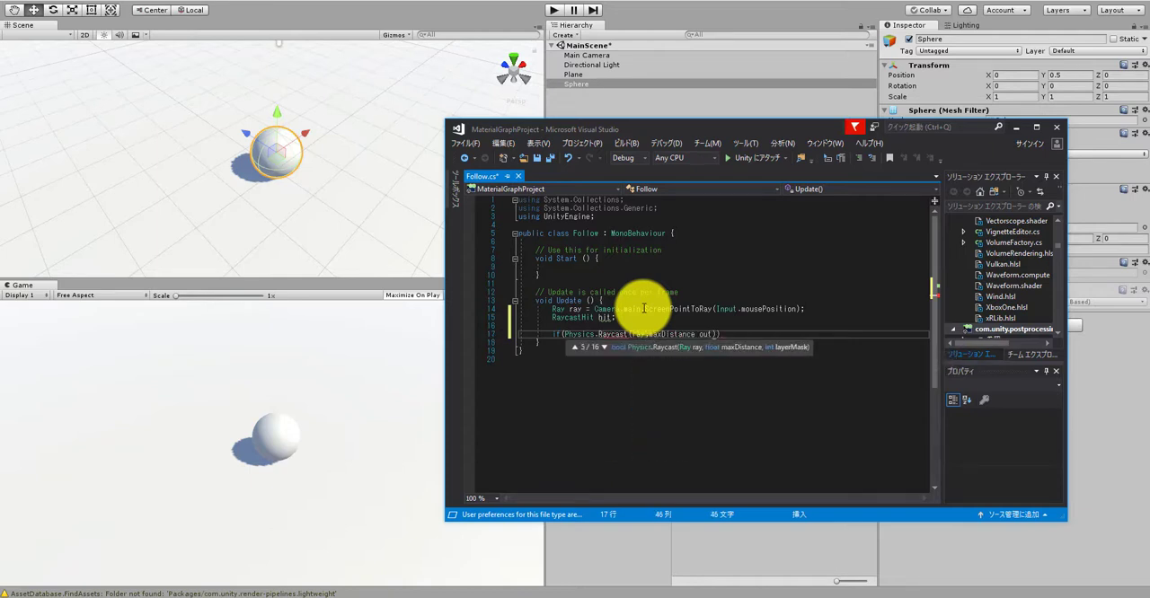
key(BackSpace)
key(BackSpace)
key(BackSpace)
key(BackSpace)
key(BackSpace)
key(BackSpace)
key(BackSpace)
key(BackSpace)
key(BackSpace)
key(BackSpace)
key(BackSpace)
text(out hit)
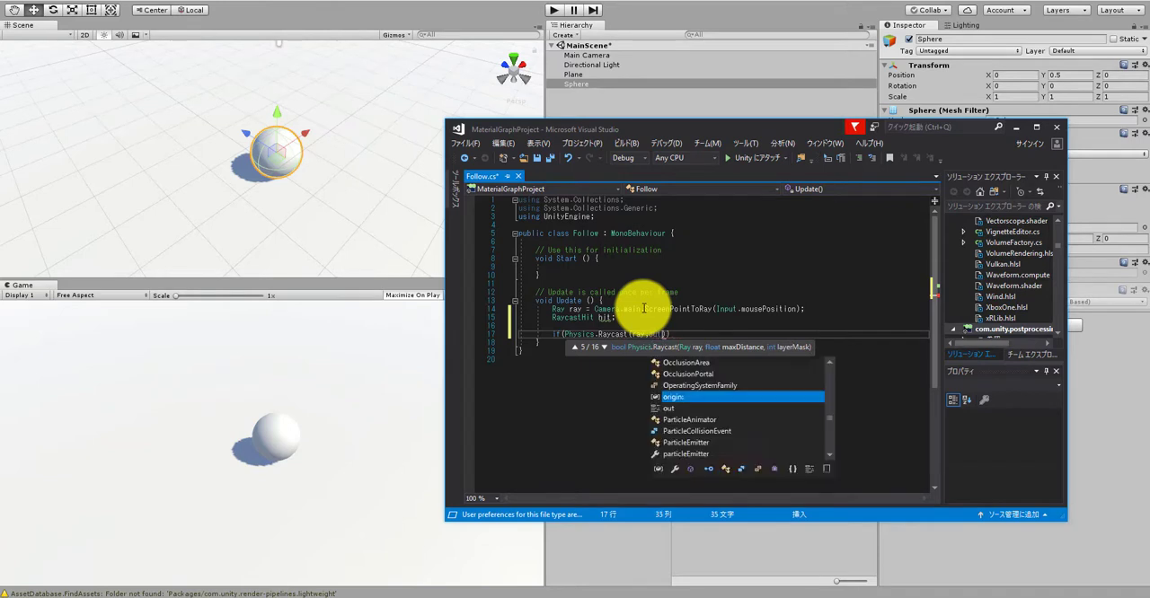
text()))
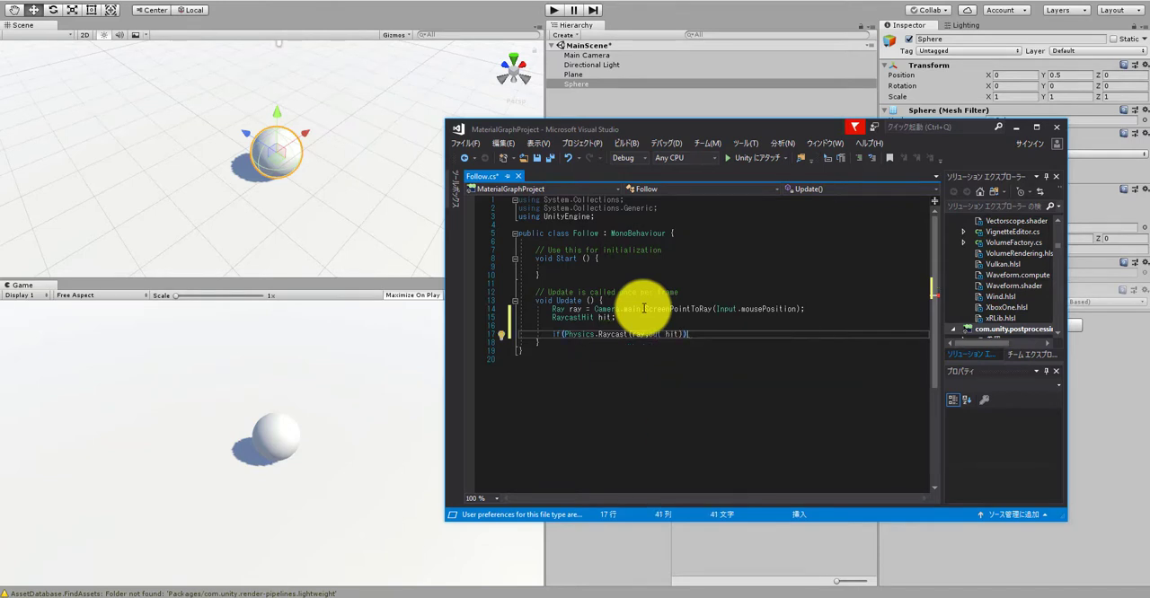
text({)
key(Return)
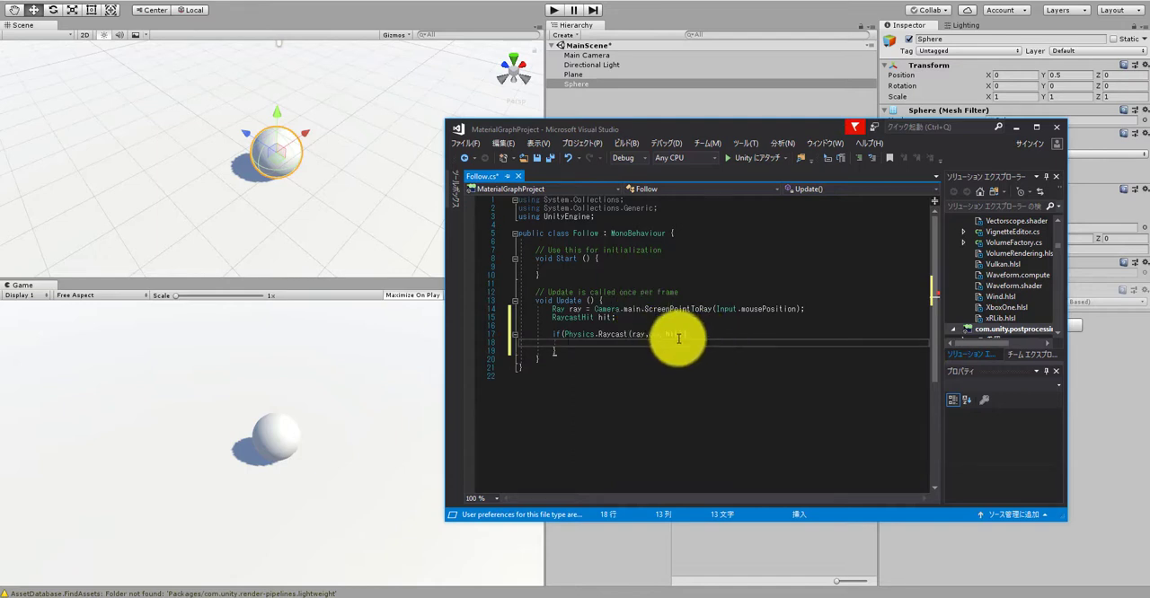
click(682, 326)
click(684, 334)
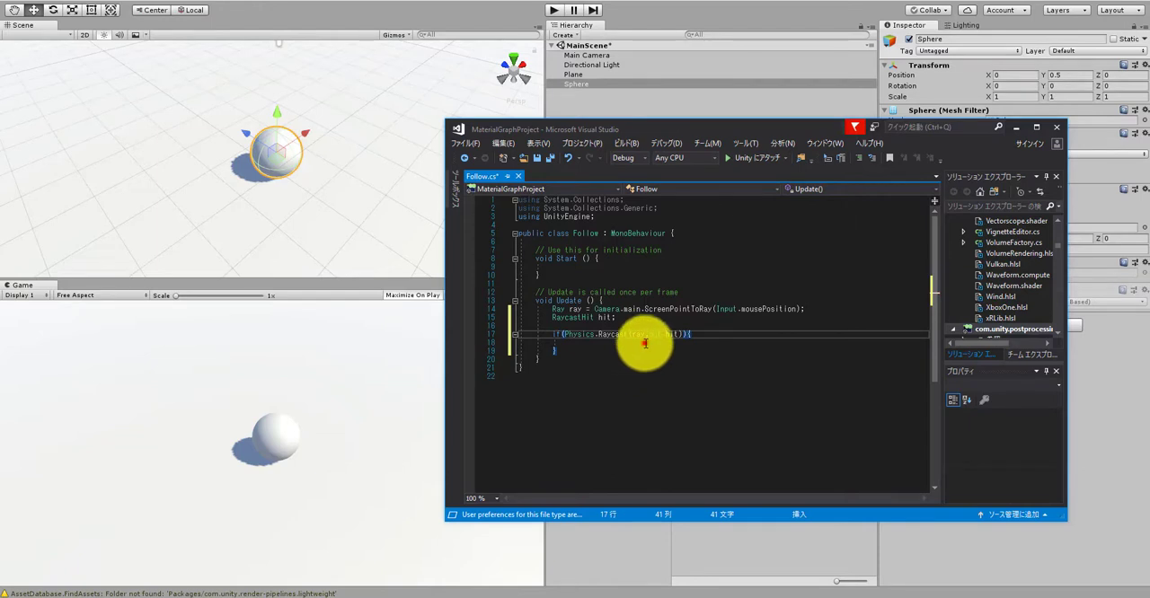
Step: Inside the raycast if block, add the line Vector3 mousePos = hit.point;
click(647, 344)
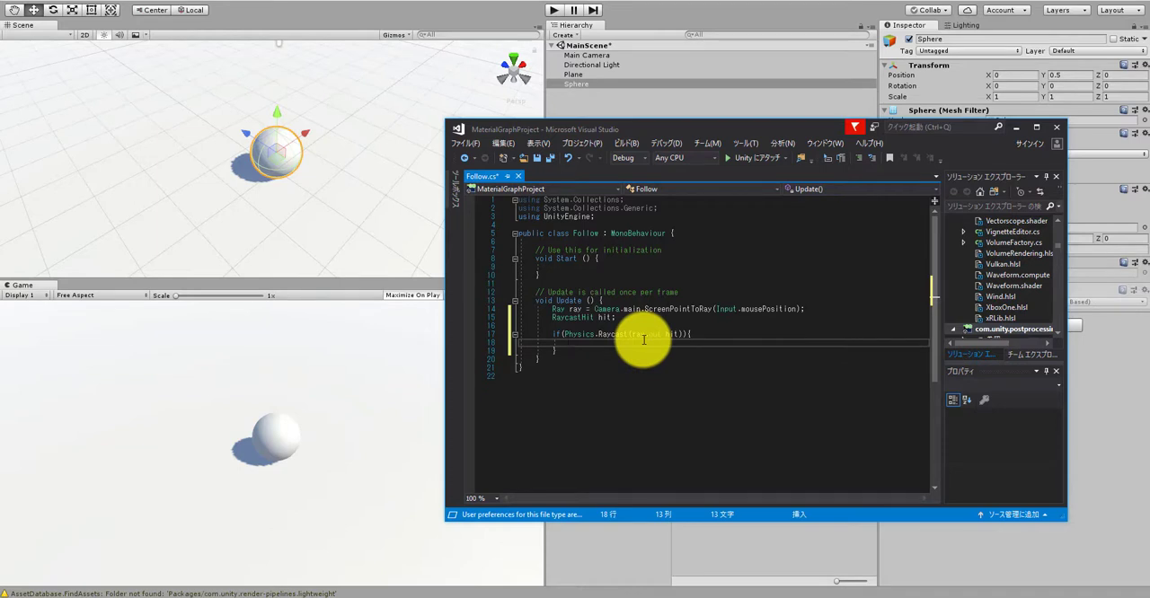
text(Vector3 )
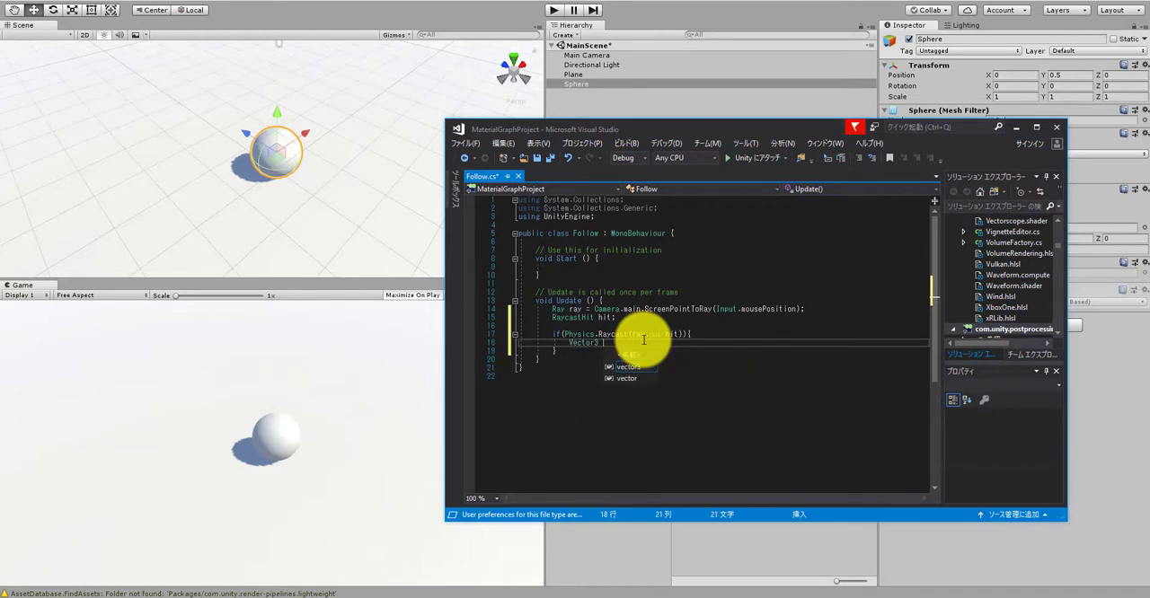
text(mousePosi)
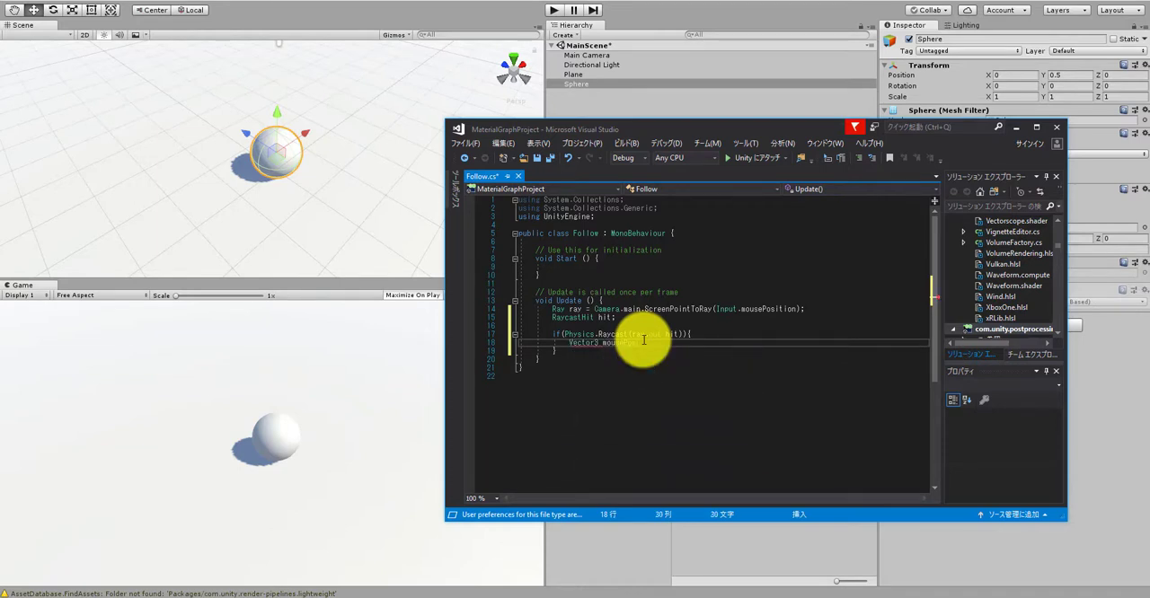
text(it.point)
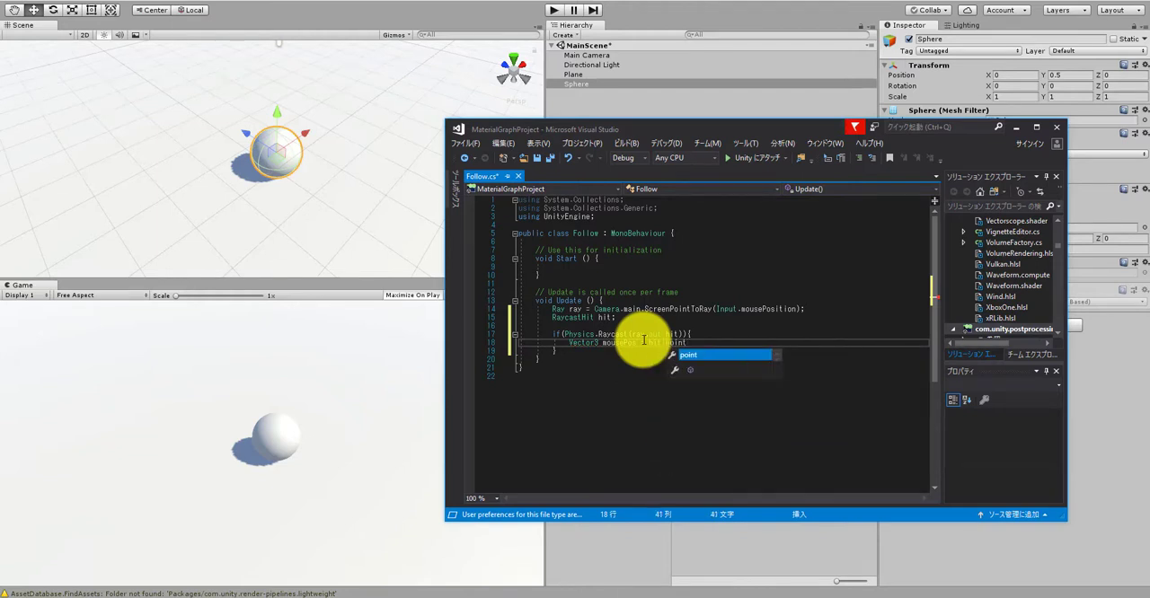
key(Escape)
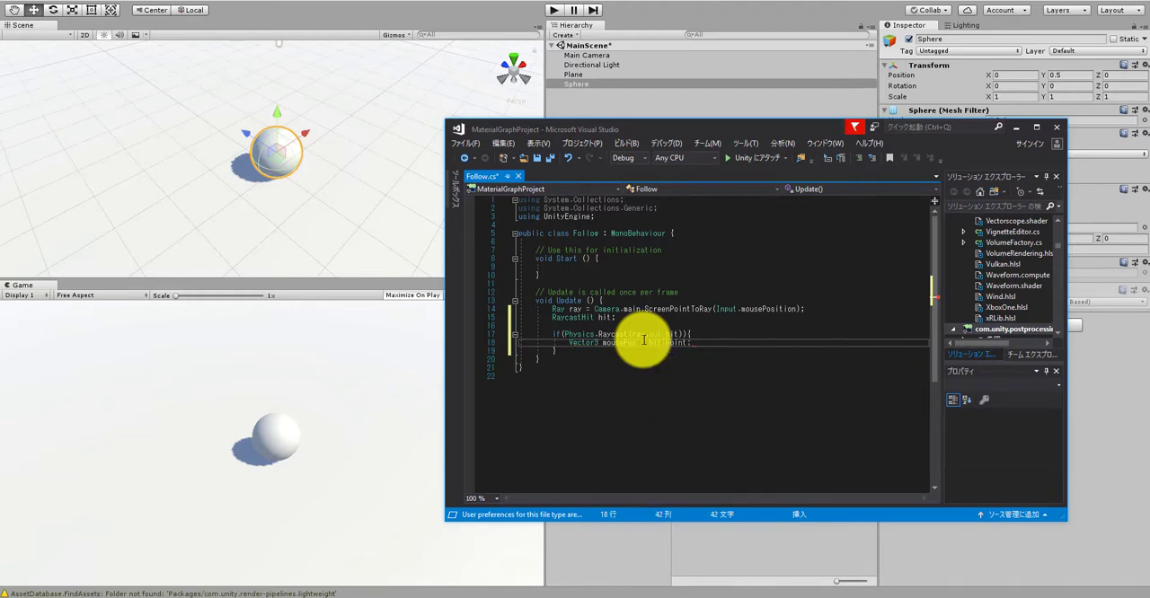
text(;)
key(Return)
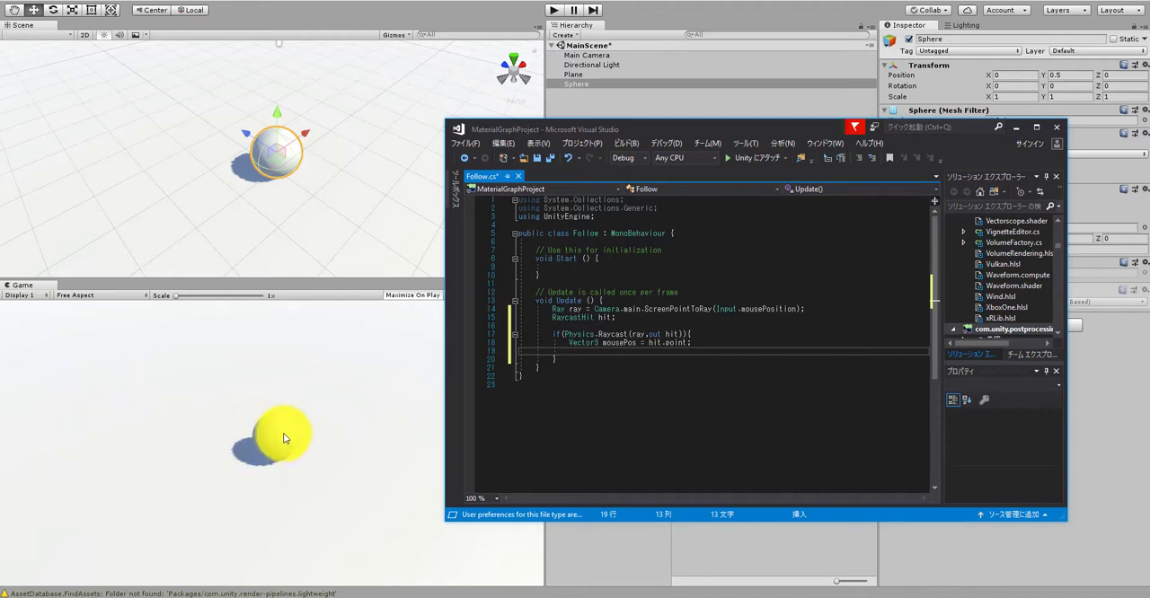
Step: Leave a blank line below the mousePos declaration and add Vector3 dir = hit.point - transform.position;
key(Return)
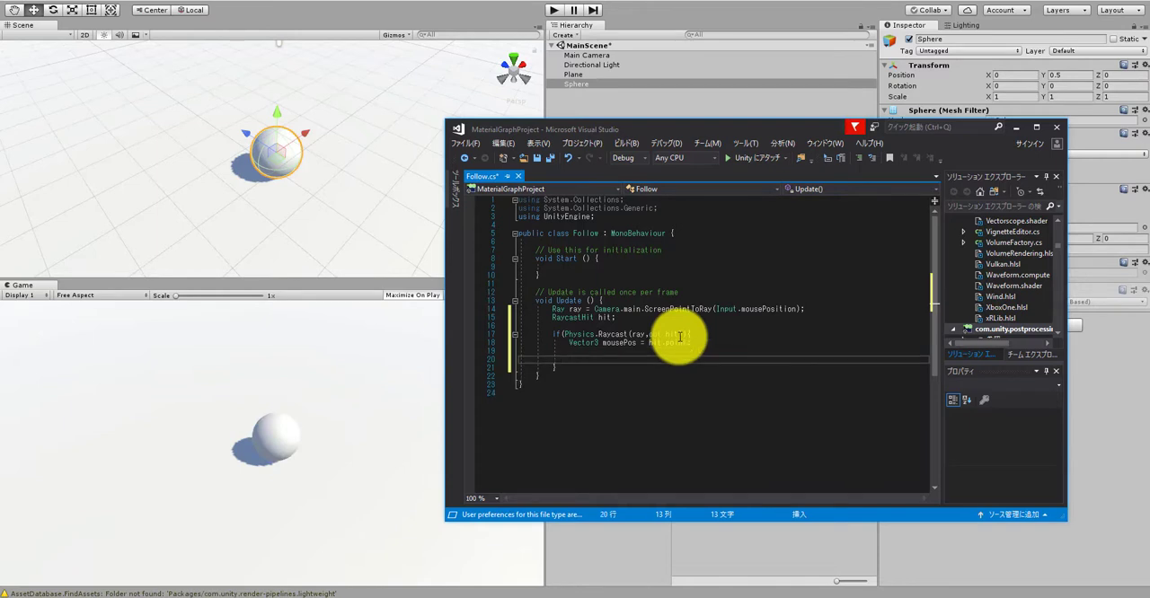
text(Vector)
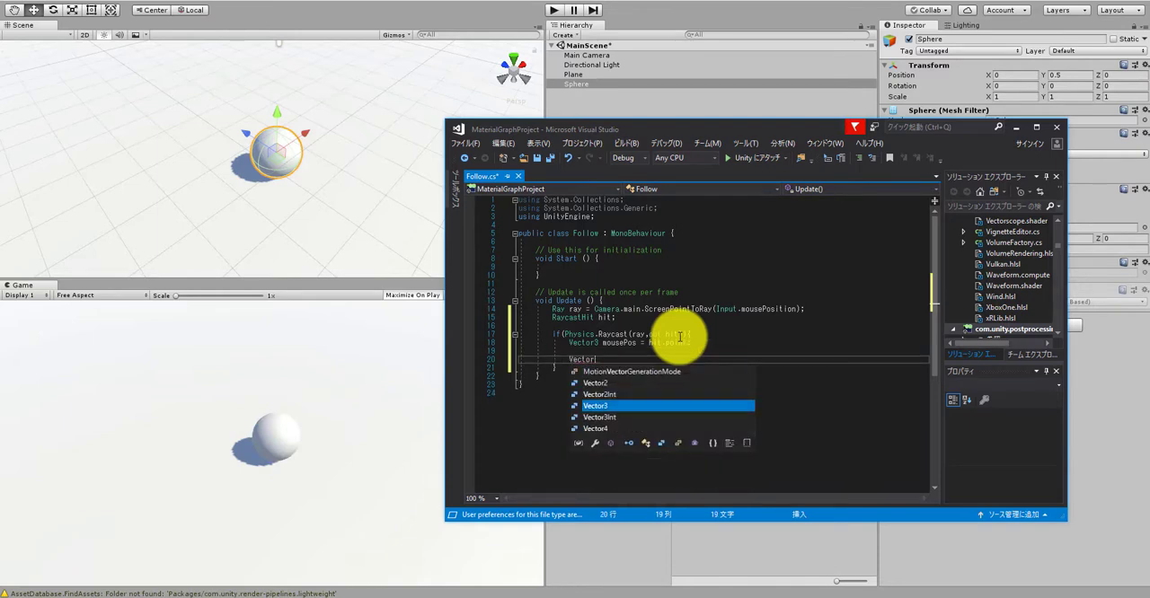
text(3 dir )
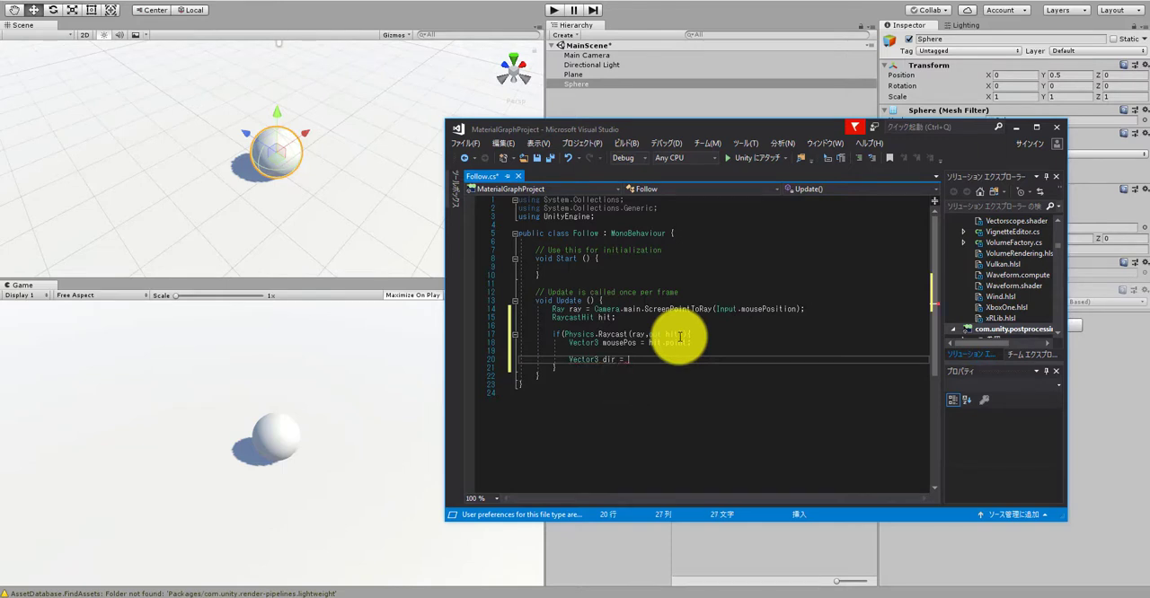
text(= hit.)
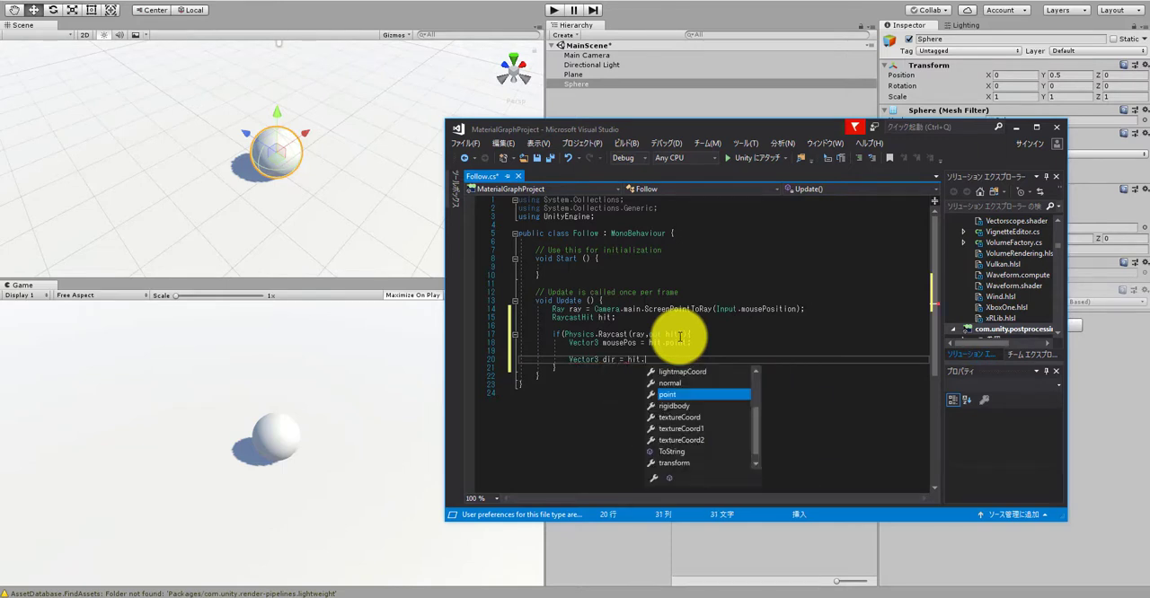
text(point - )
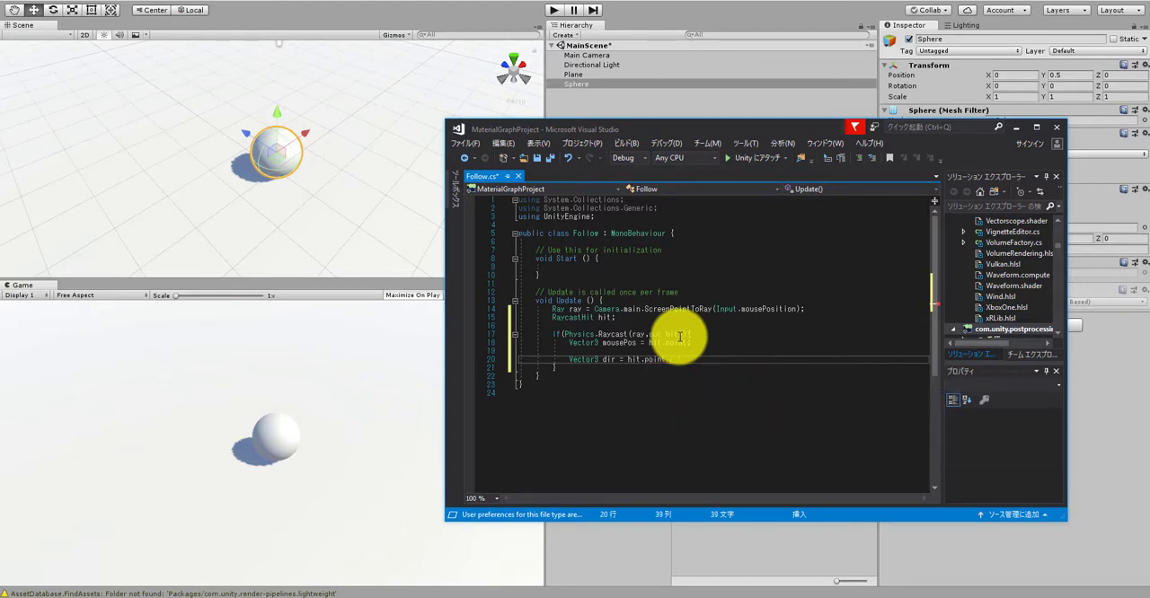
text(transform.positi)
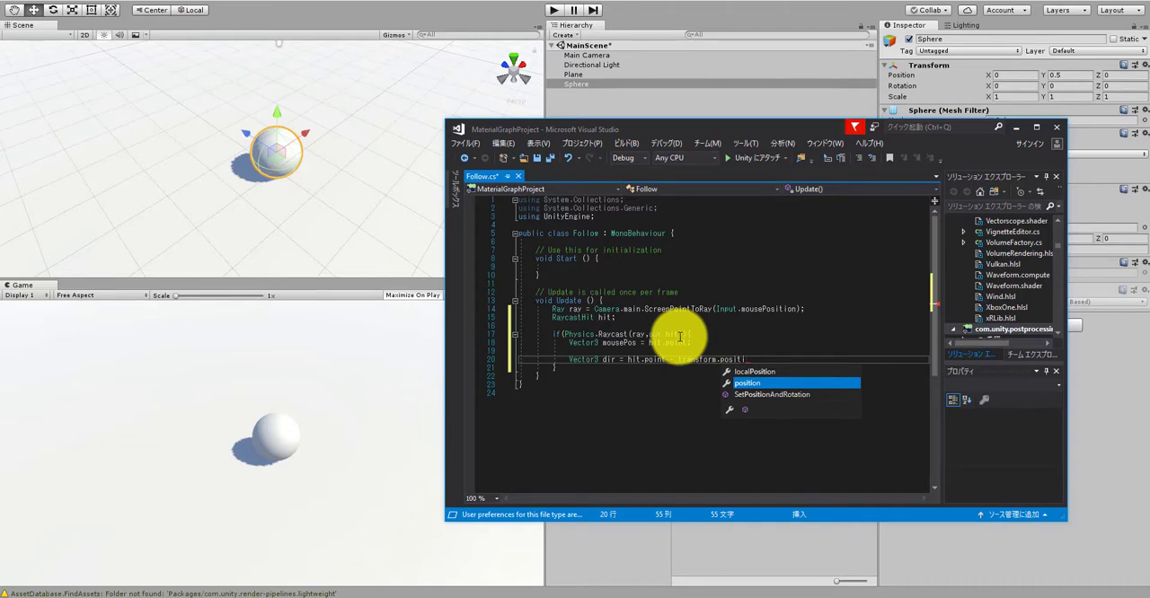
text(on;)
key(Return)
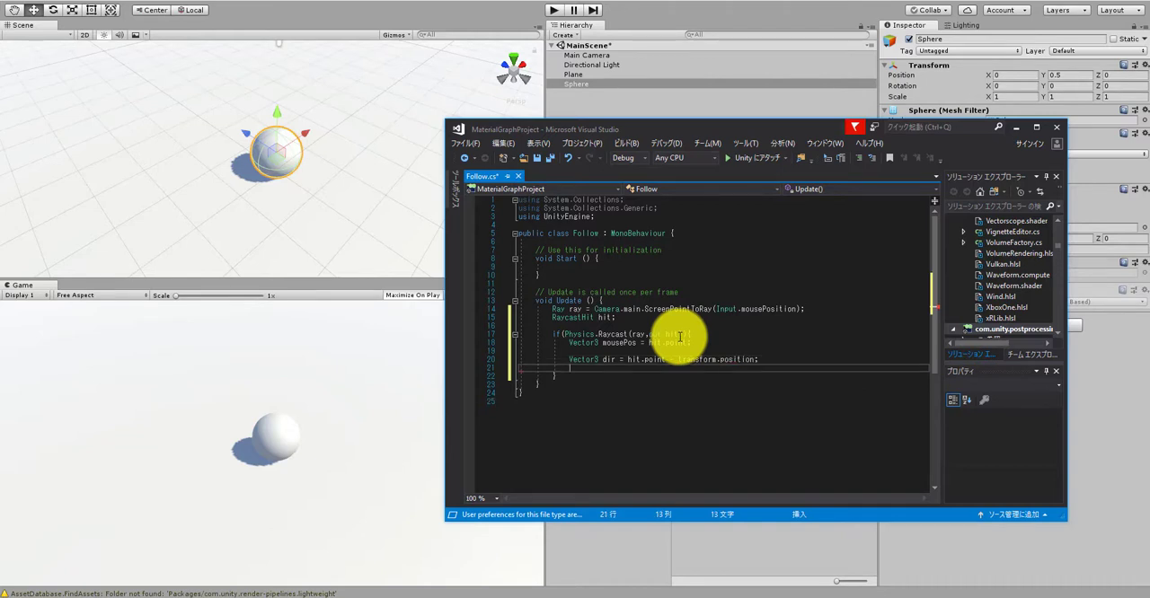
Step: Add dir.y = 0; below the dir declaration and save the script
text(dir.)
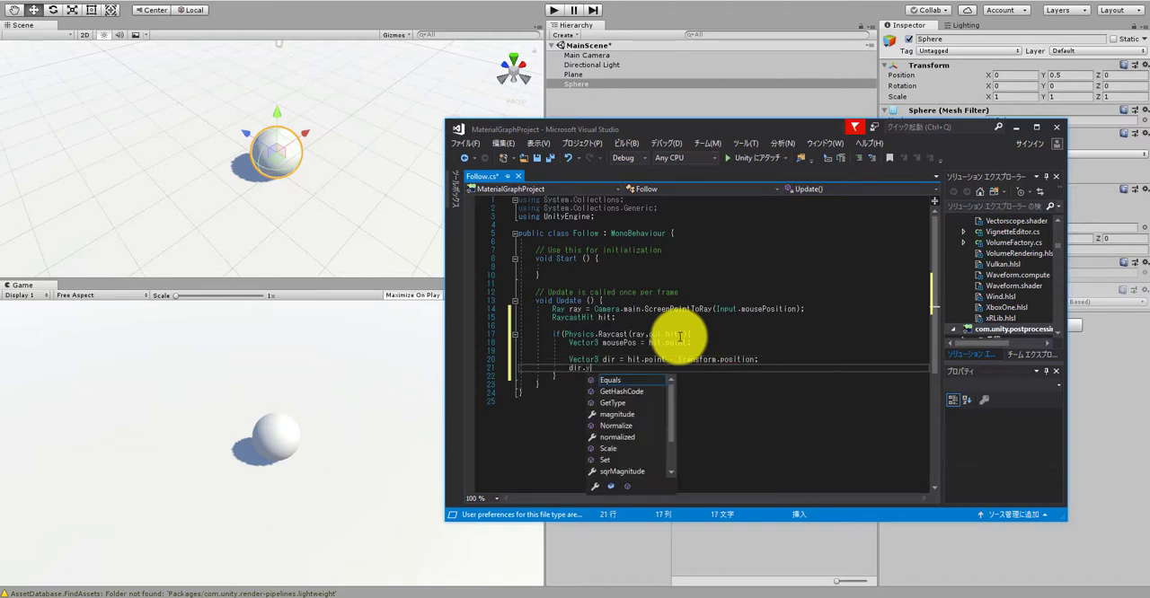
key(Escape)
key(BackSpace)
key(BackSpace)
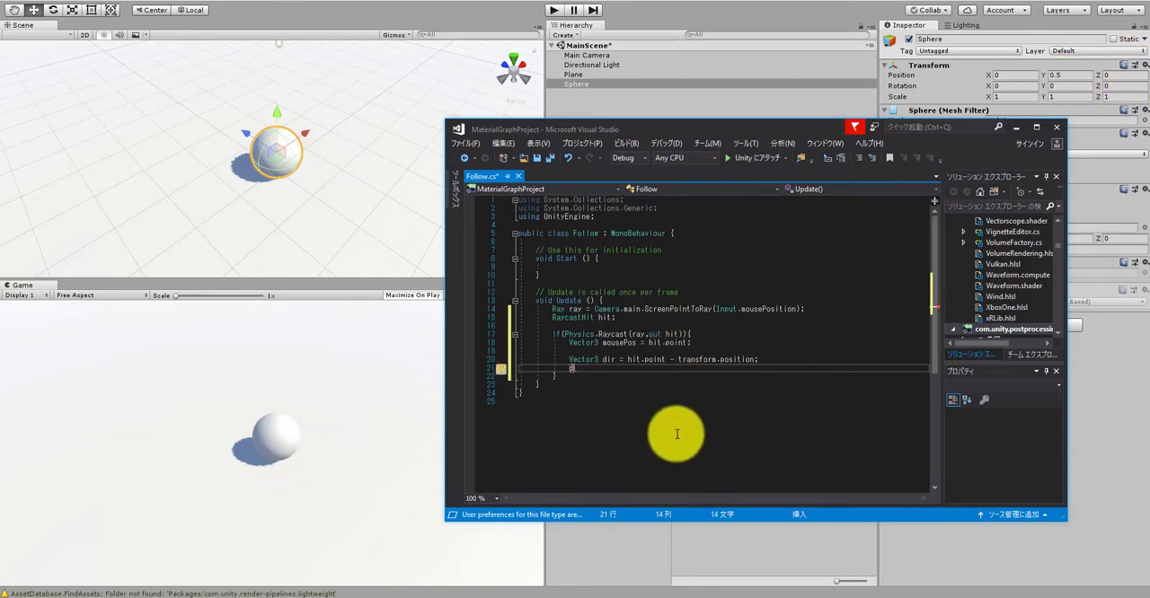
click(576, 363)
click(576, 368)
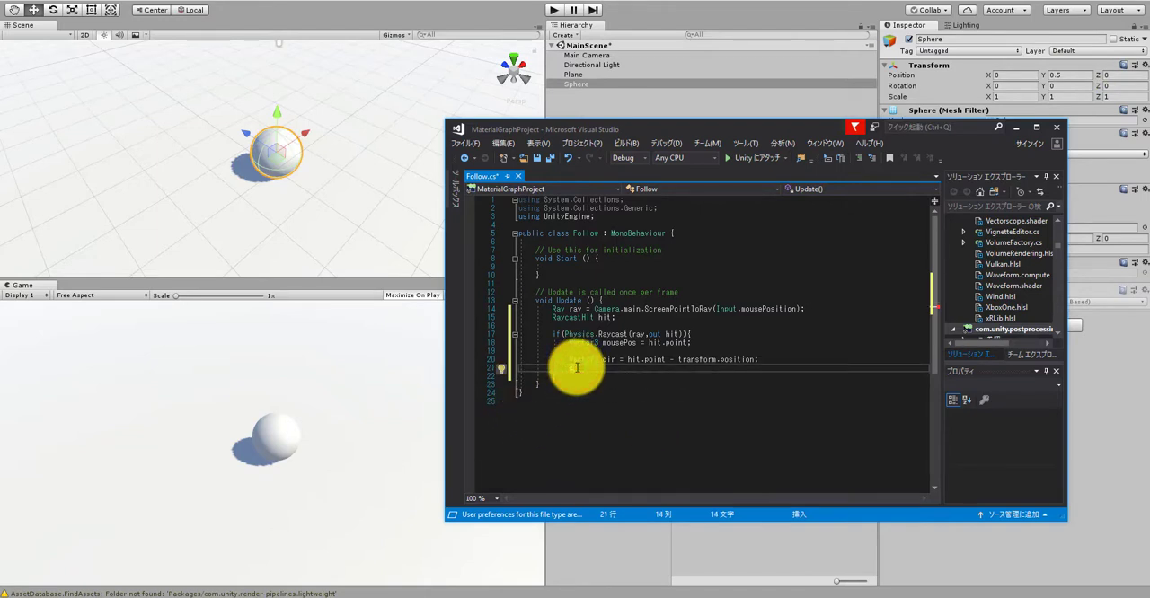
text(ir.)
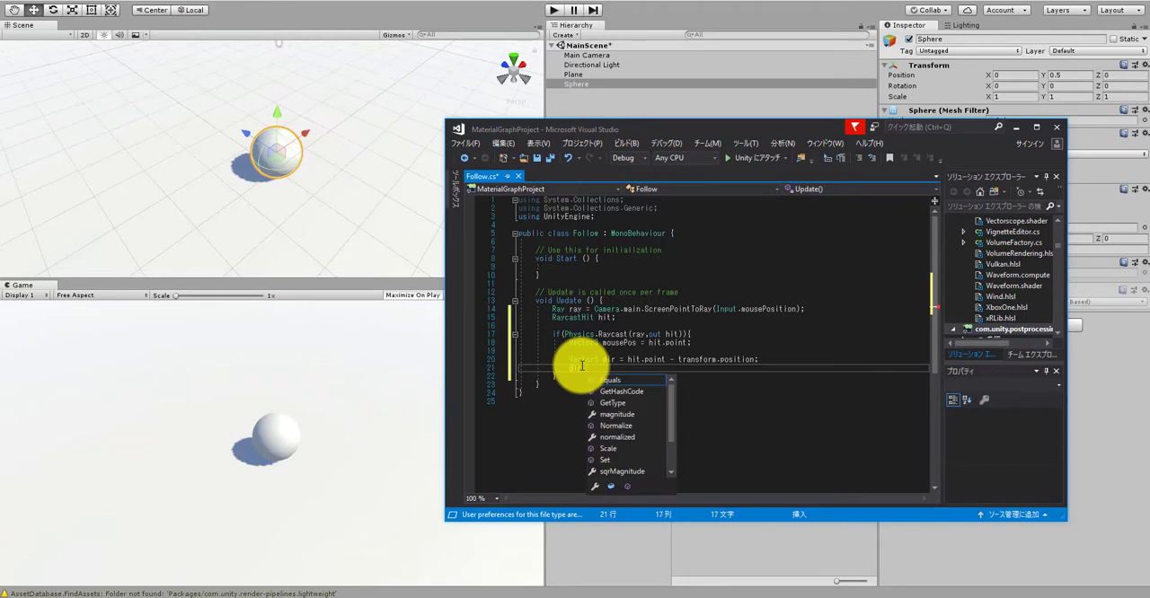
text(y = 0;)
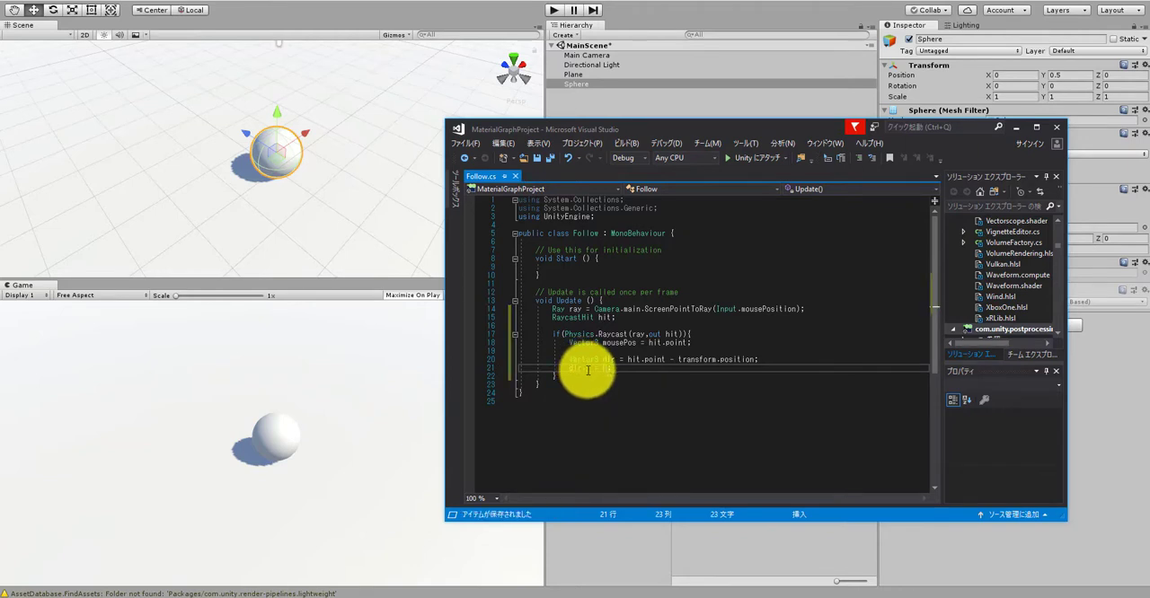
key(ctrl+s)
Step: After a blank line below the dir.y assignment, declare float speed = 0.1f;
key(Return)
key(Return)
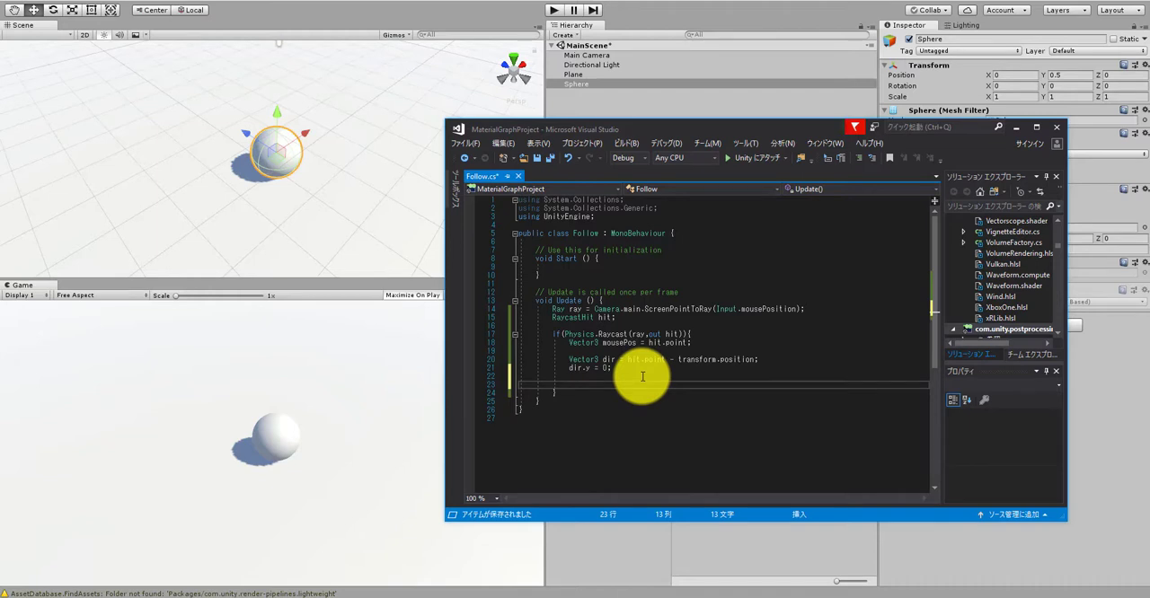
text(float speed = 0.1f;)
key(Return)
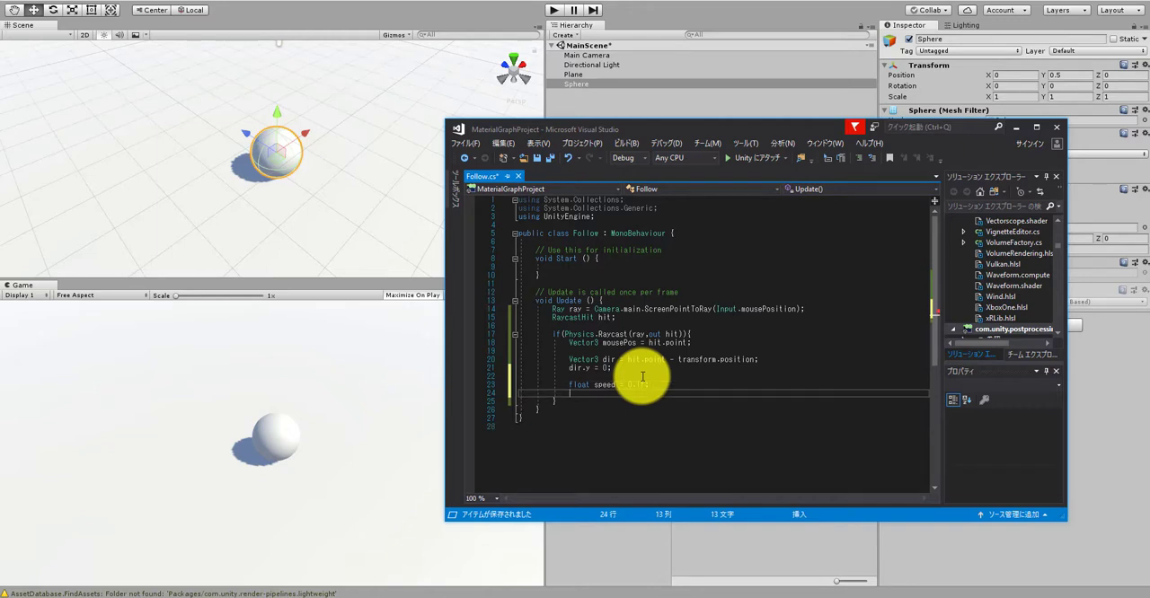
Step: Below the speed declaration, add an empty if block with the condition dir.magnitude > speed
text(if(dir)
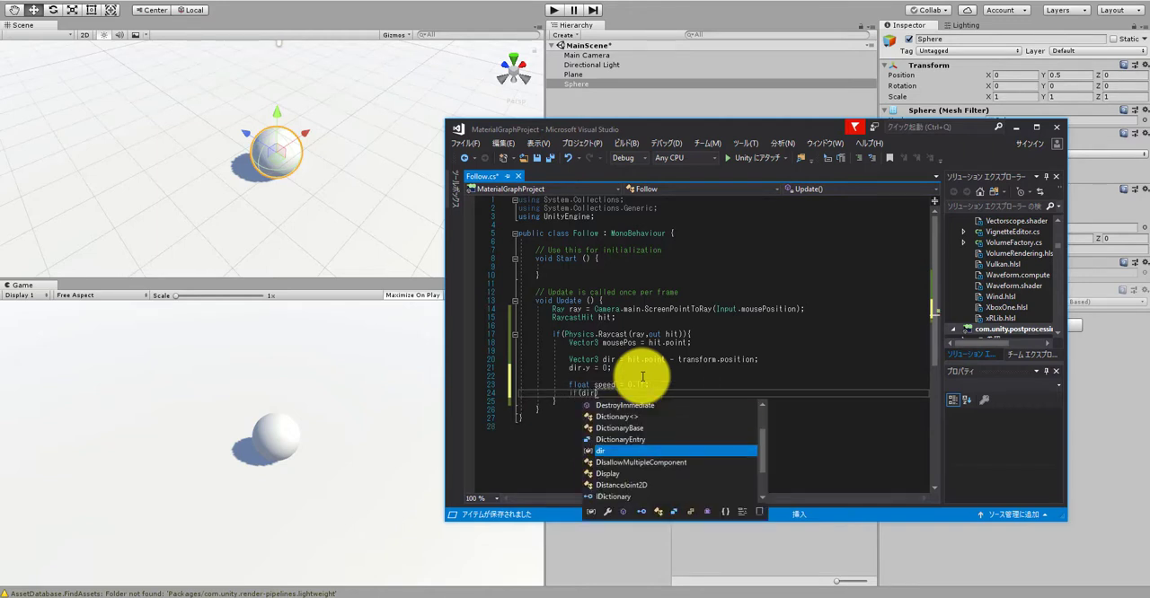
text(.magn)
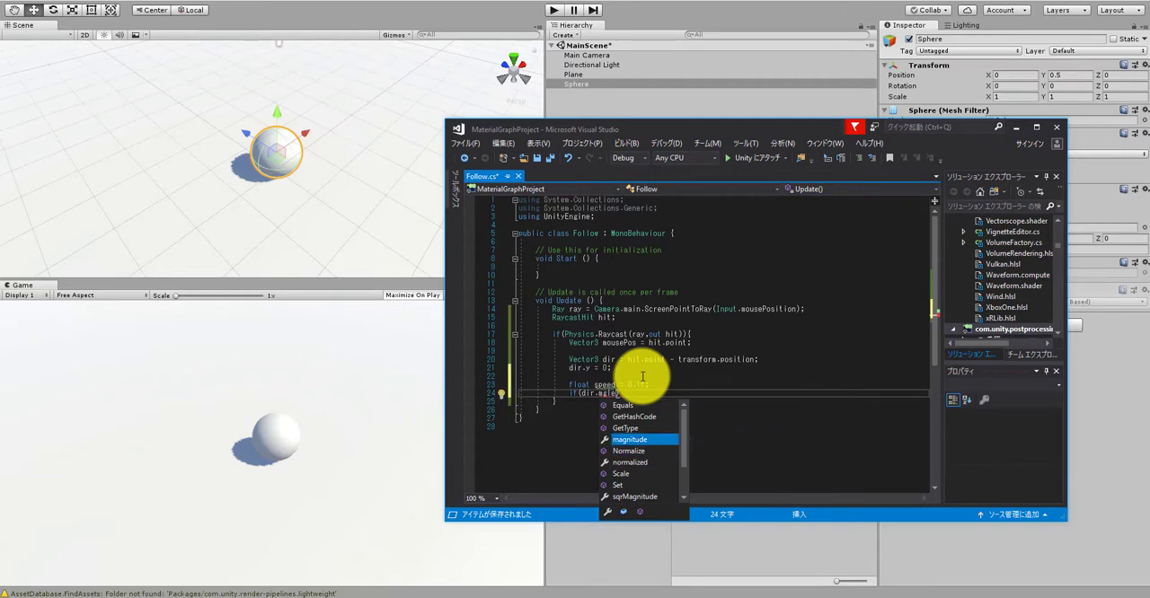
text(itude)
key(BackSpace)
key(BackSpace)
key(BackSpace)
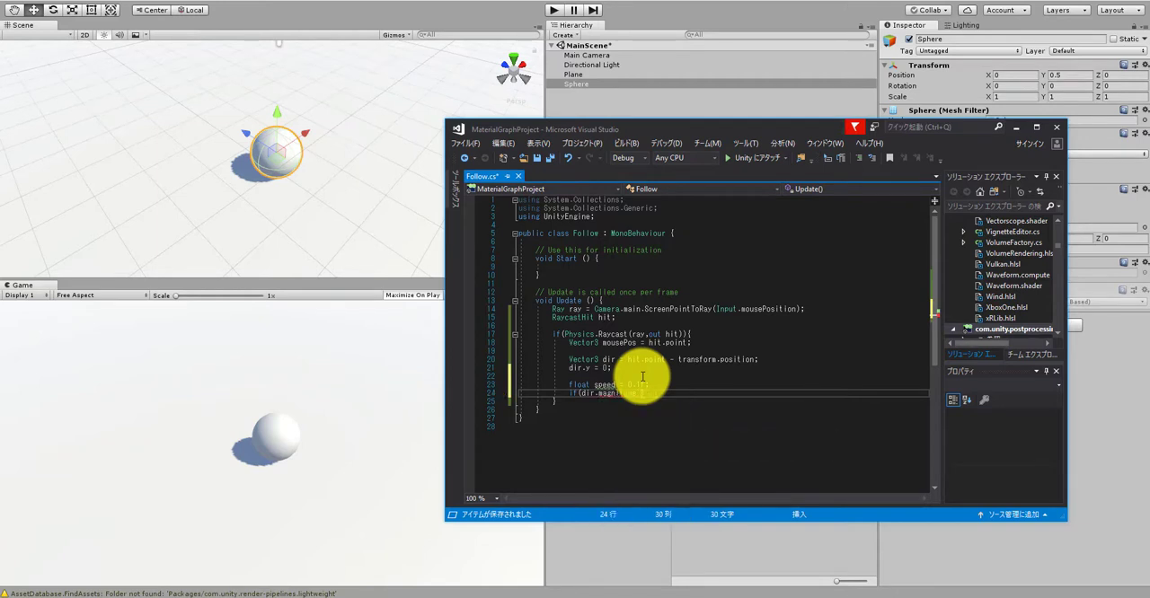
text(< speed))
key(Return)
text({)
key(Return)
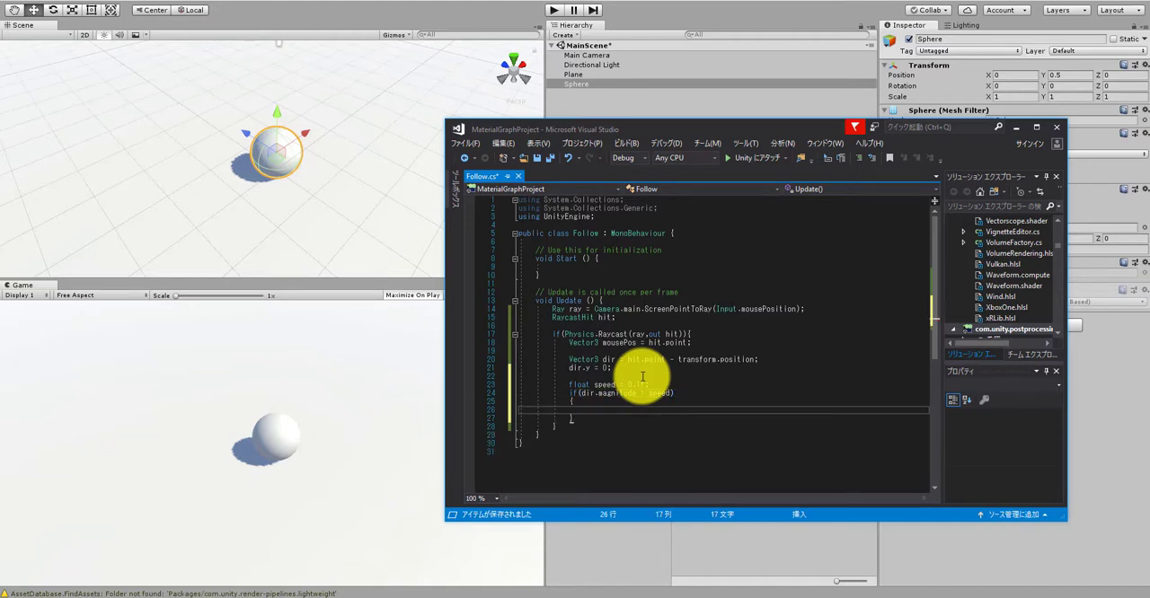
Step: Inside the magnitude if block, add the call dir.Normalize();
text(dir.)
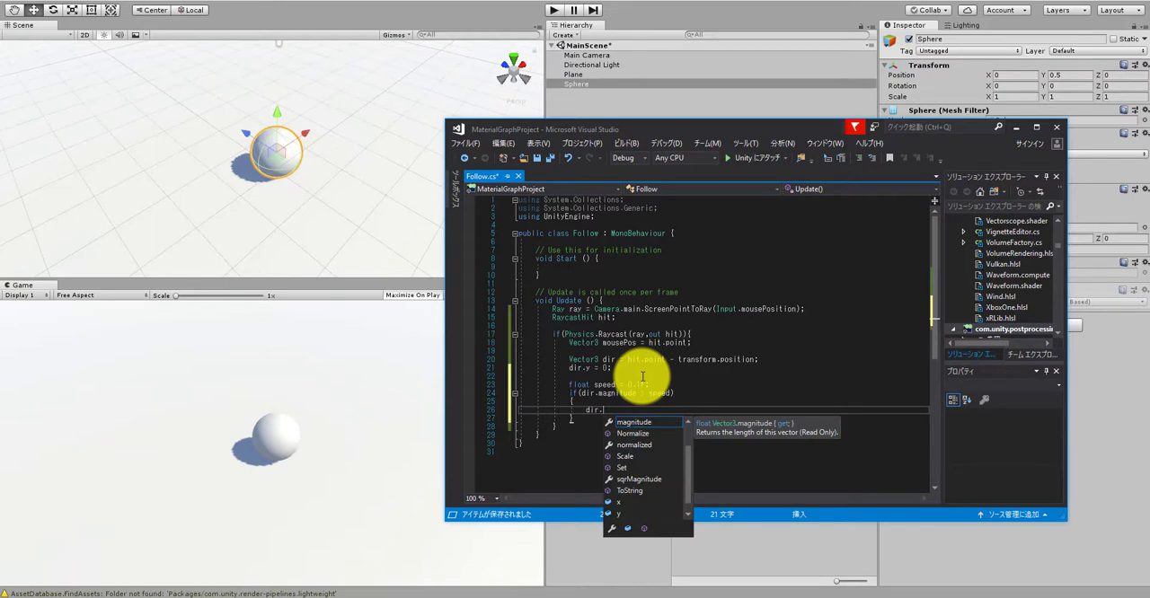
text(or)
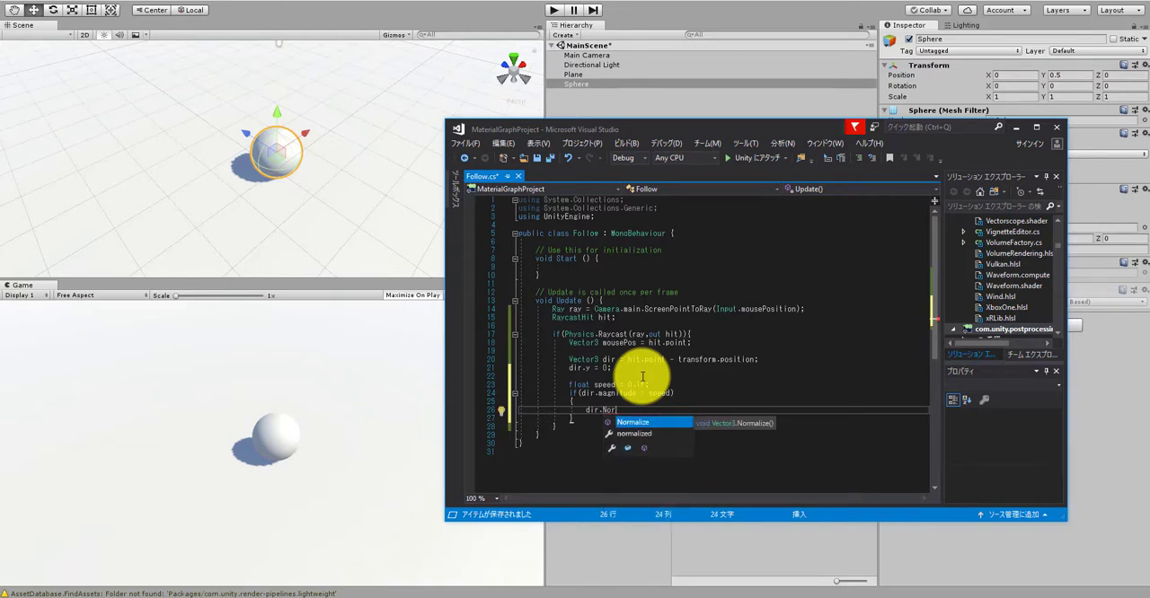
key(Tab)
text(();)
key(Return)
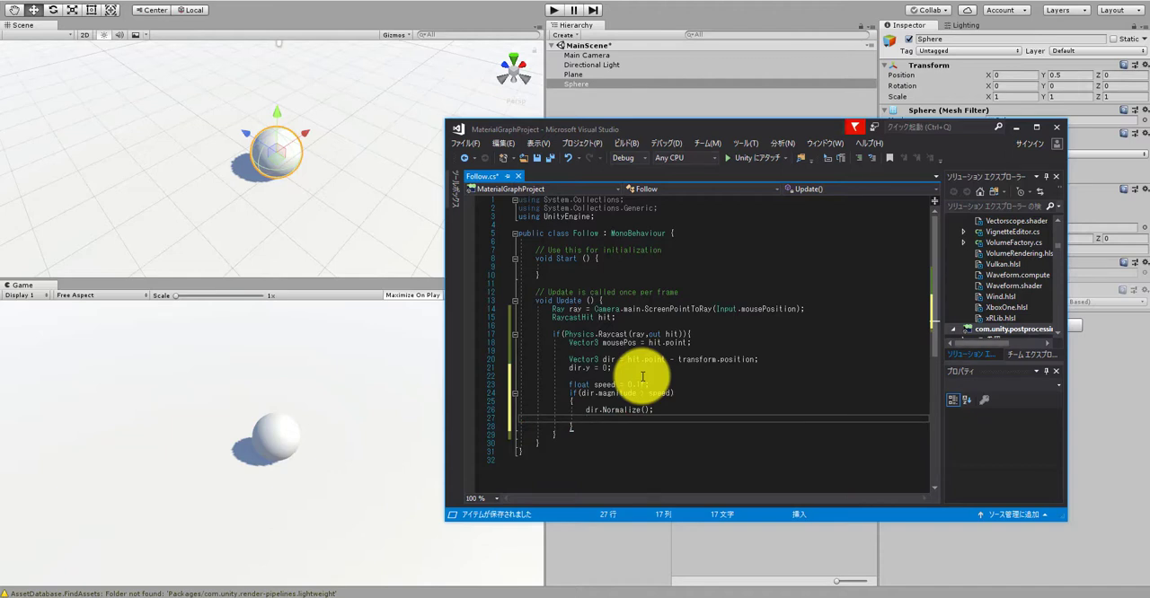
Step: Below the Normalize call, add transform.Translate(dir * speed); and save the script
text(tran)
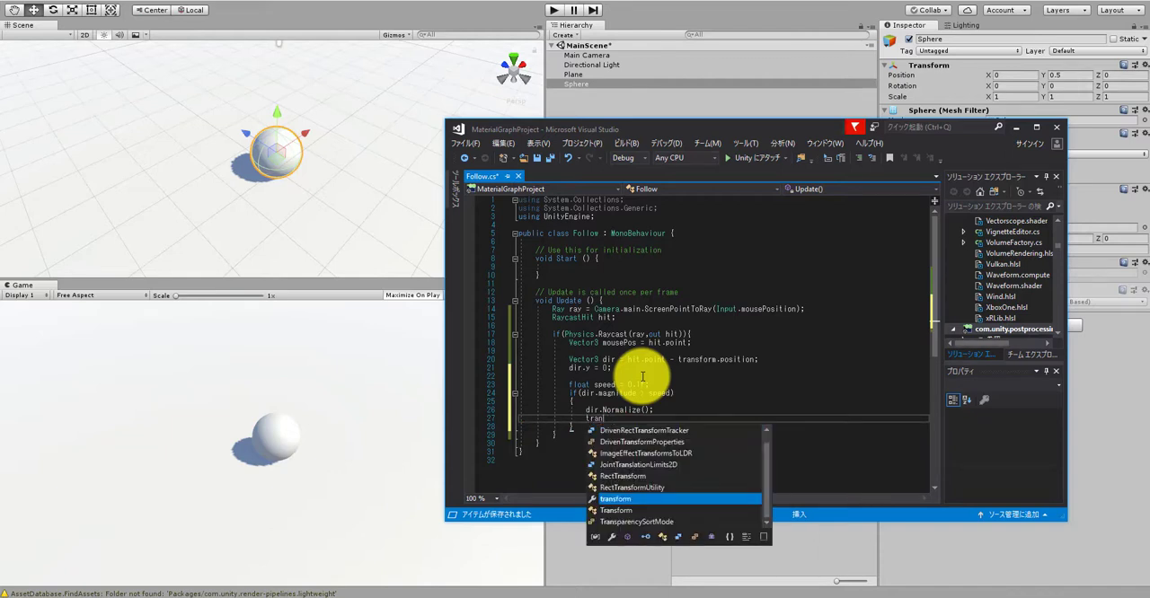
text(sform)
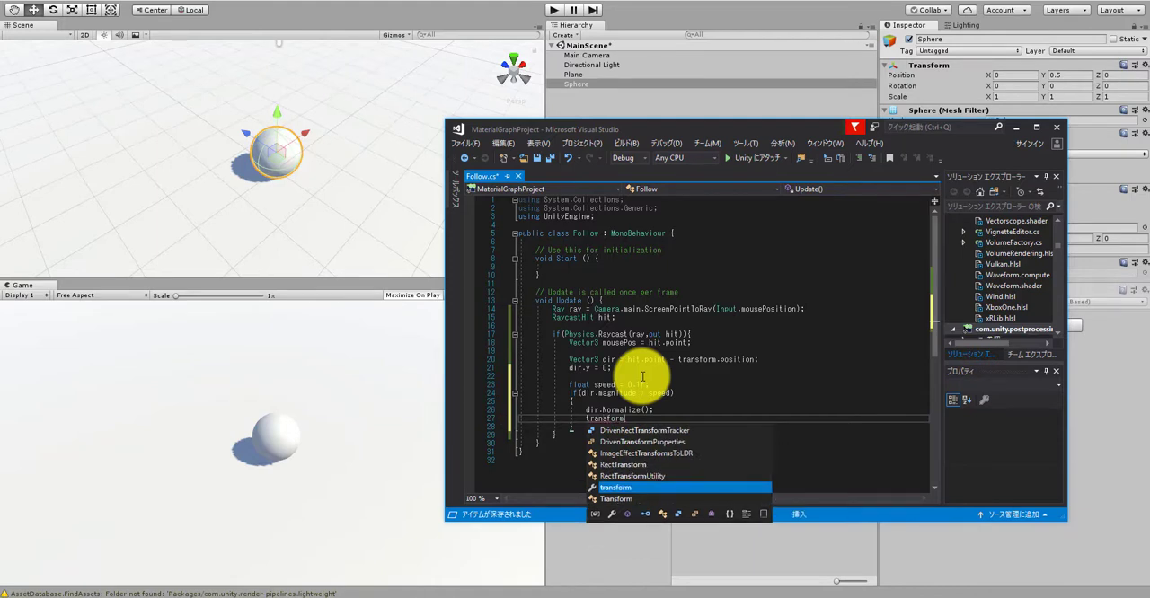
text(.TransformDirection)
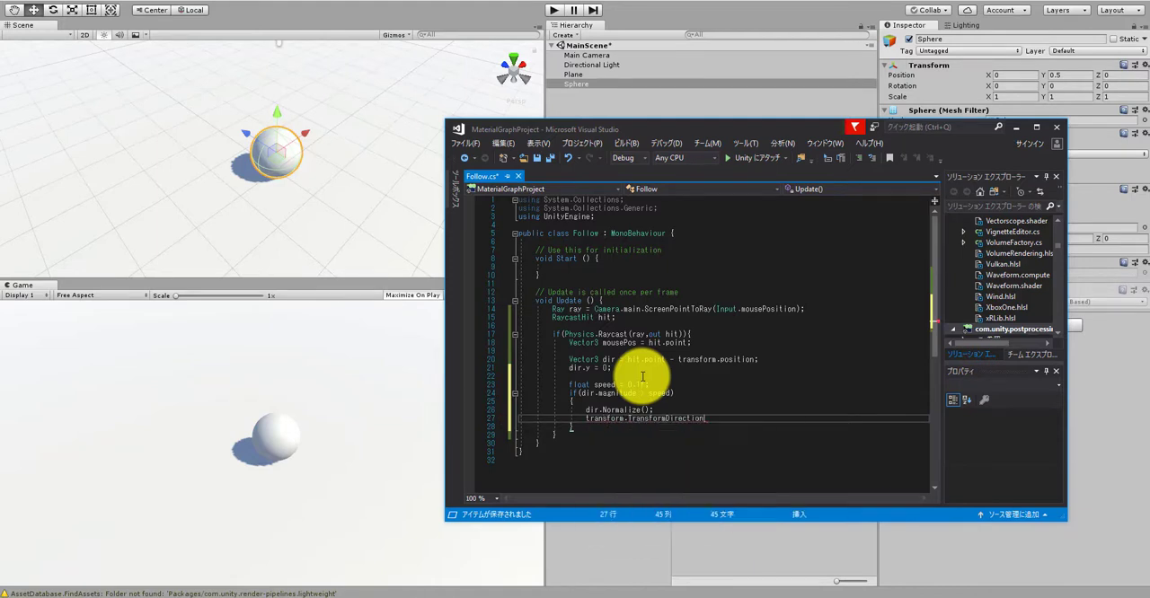
key(BackSpace)
key(BackSpace)
key(BackSpace)
key(BackSpace)
key(BackSpace)
key(BackSpace)
key(BackSpace)
key(BackSpace)
text(late()
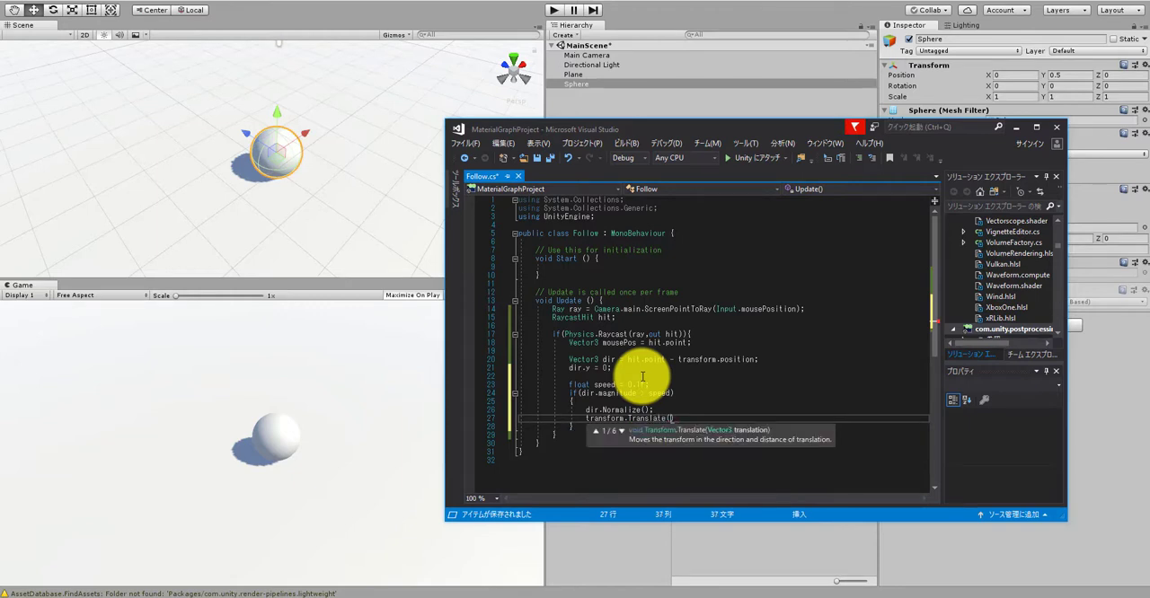
text(dir * speed);)
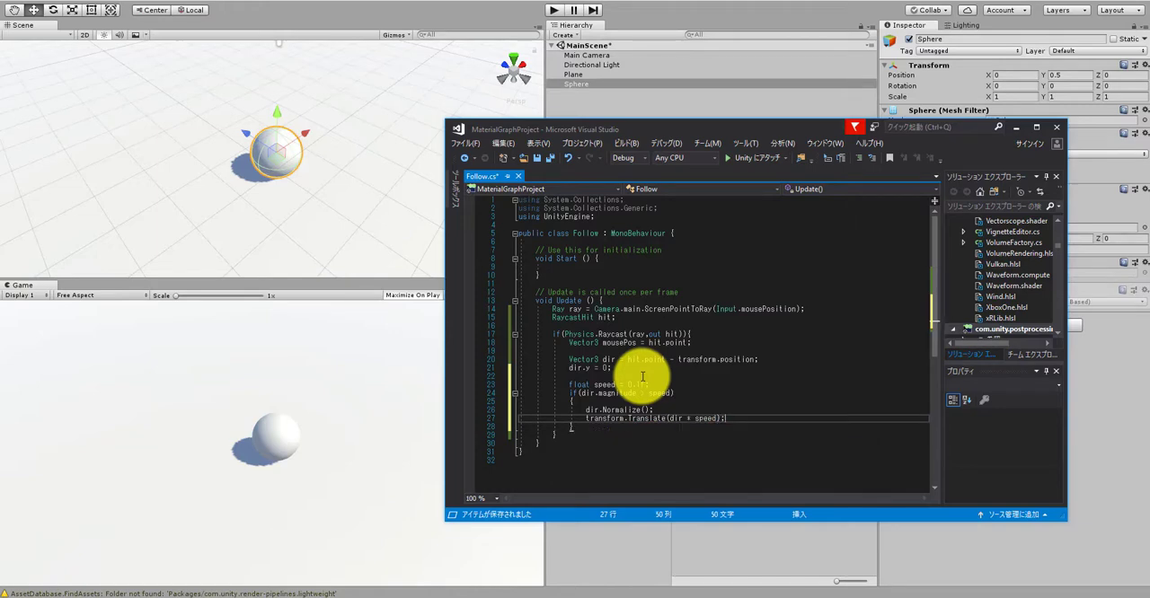
key(ctrl+s)
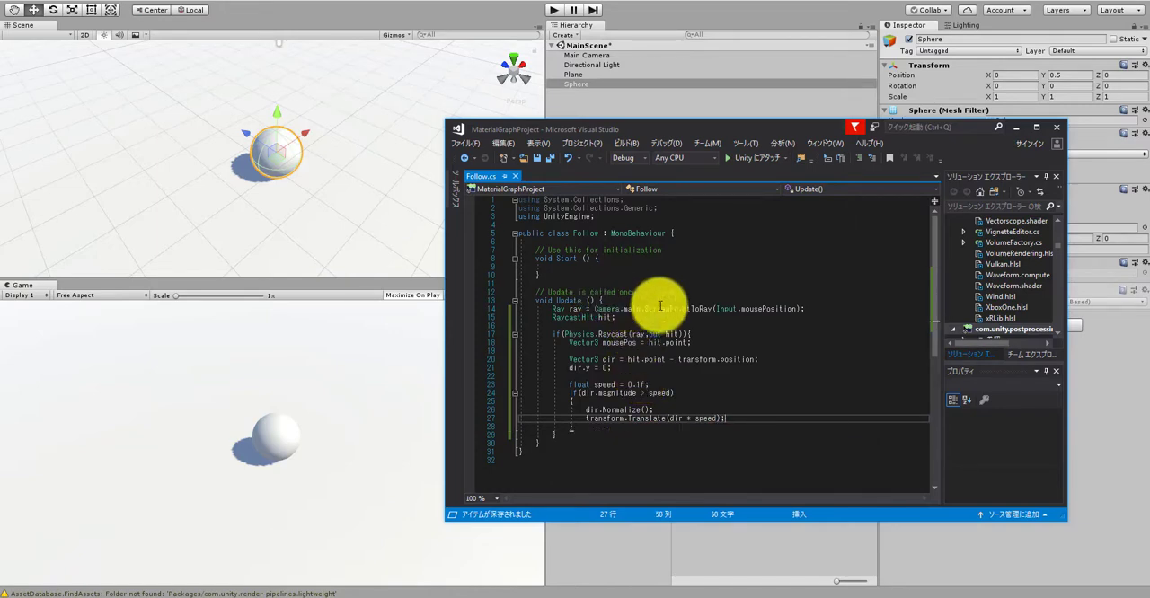
Step: Switch back to the Unity editor and select the Sphere in the scene
click(652, 105)
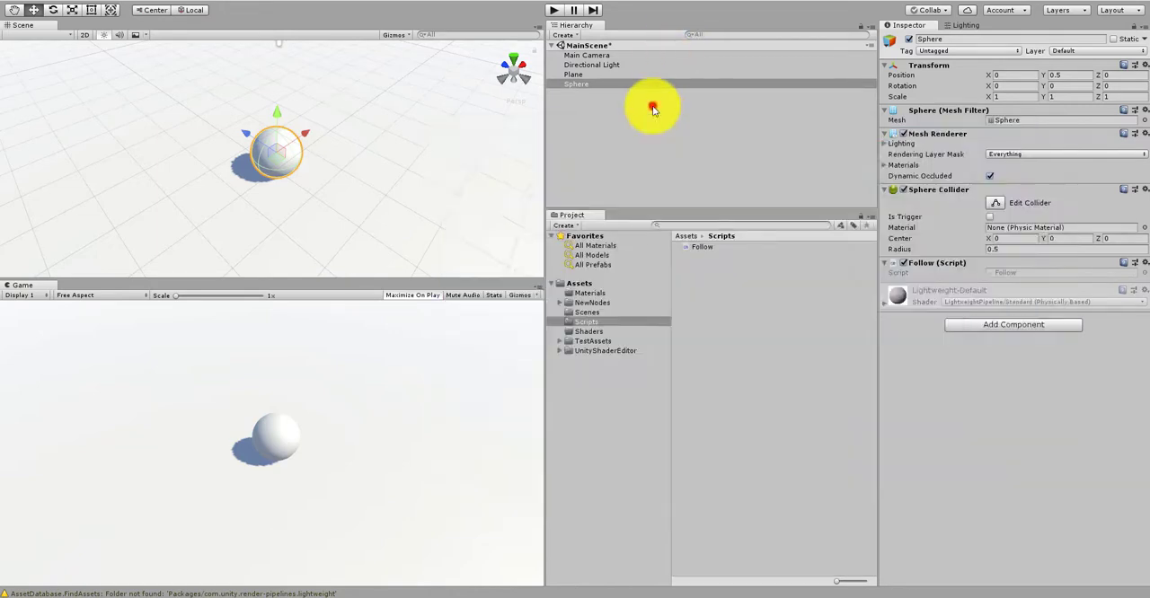
click(583, 83)
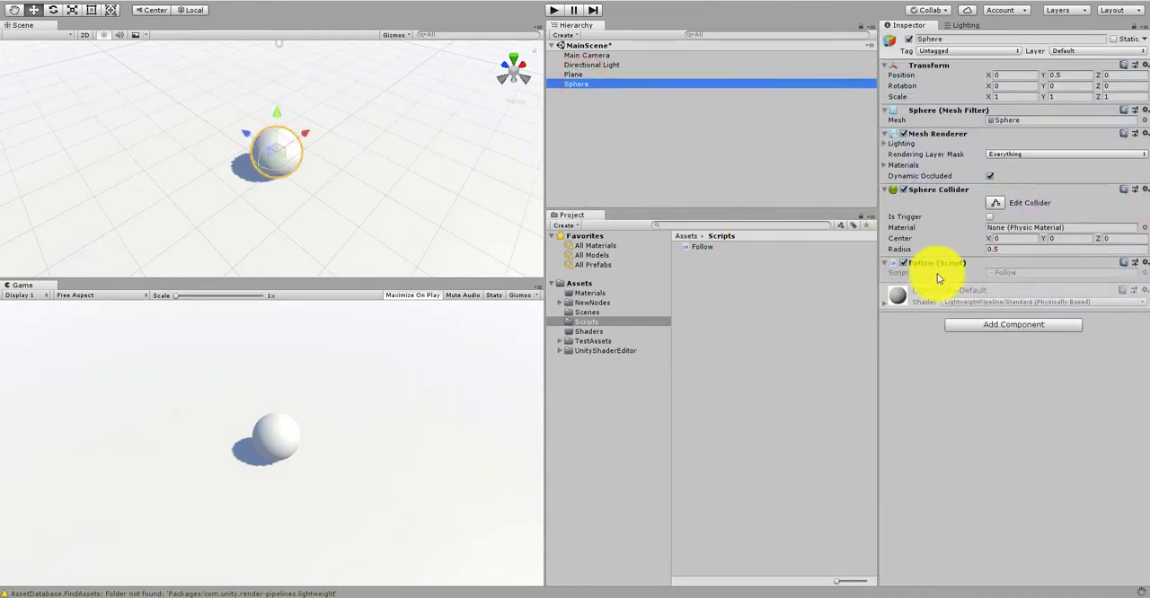
Step: Run the scene to test the sphere following the mouse, turn off Maximize On Play, and stop play mode
click(742, 418)
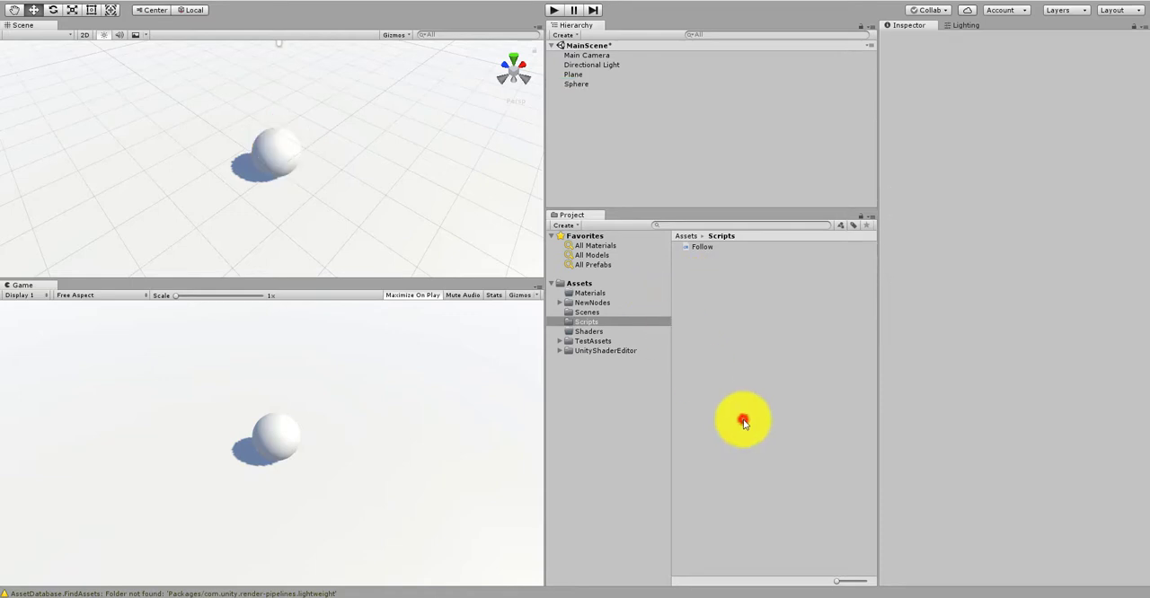
click(627, 135)
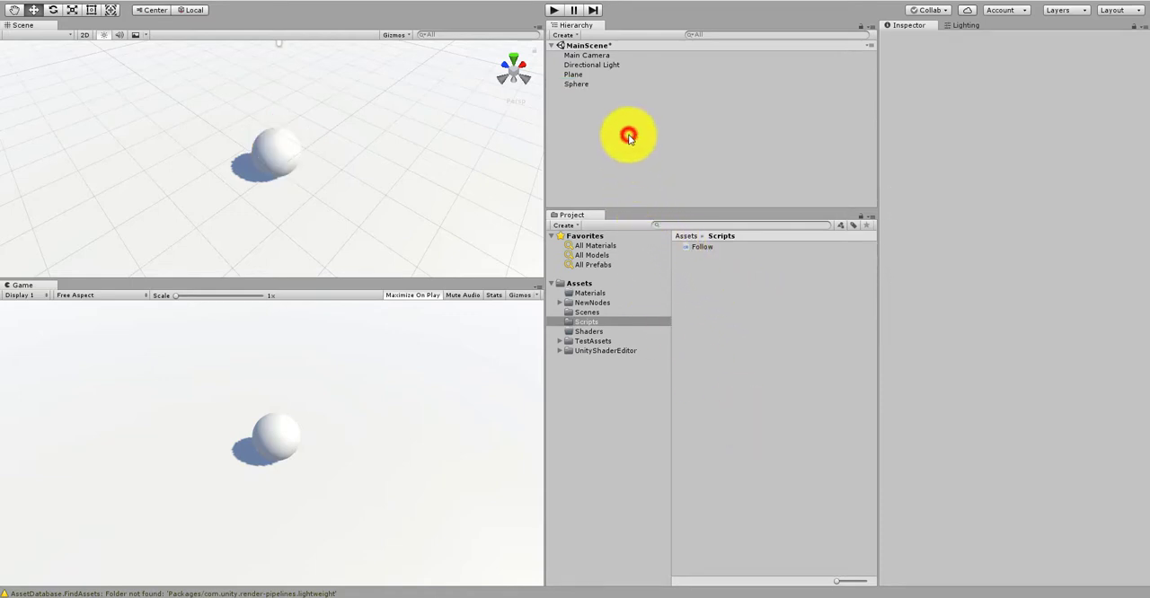
click(554, 10)
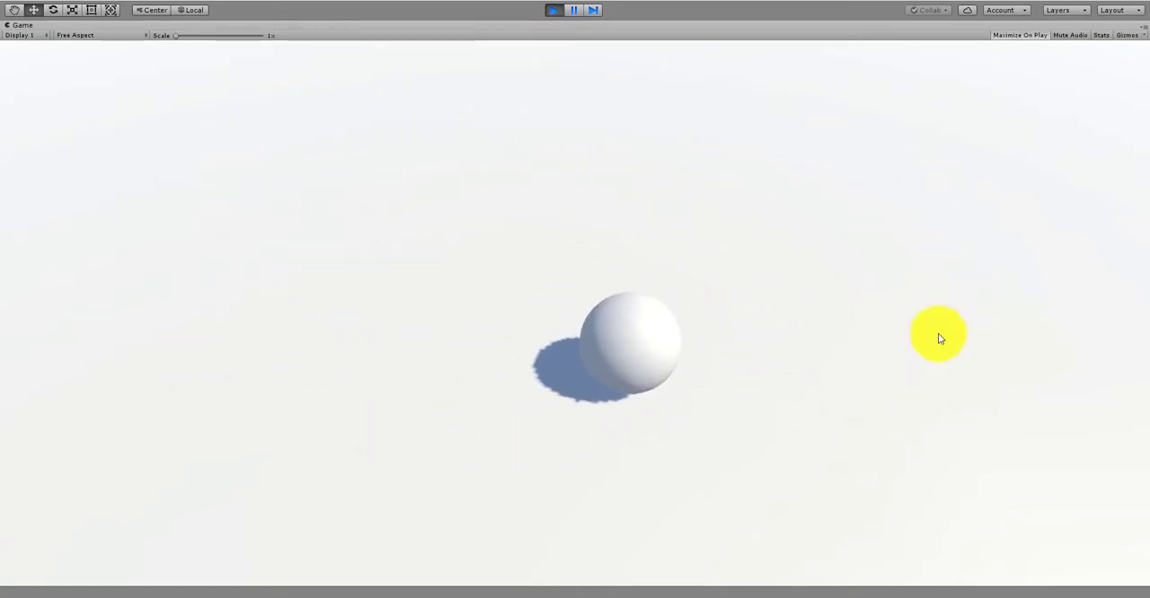
click(1028, 35)
click(552, 10)
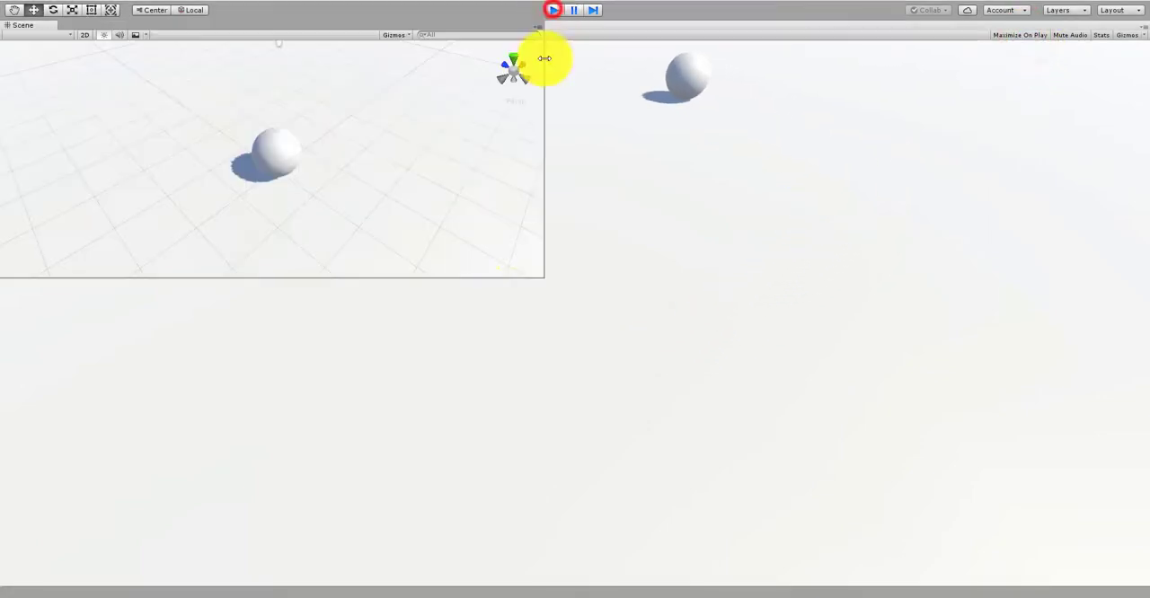
click(757, 339)
click(673, 136)
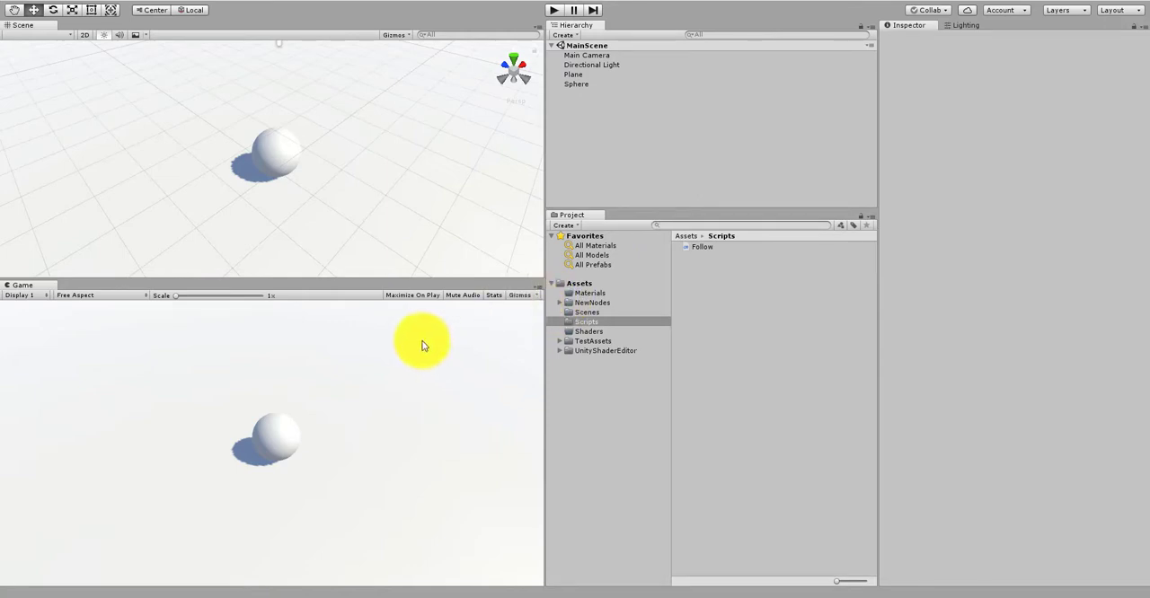
Step: Create a Shader Graph asset named CharacterMarker in the Shaders folder
click(588, 332)
click(726, 300)
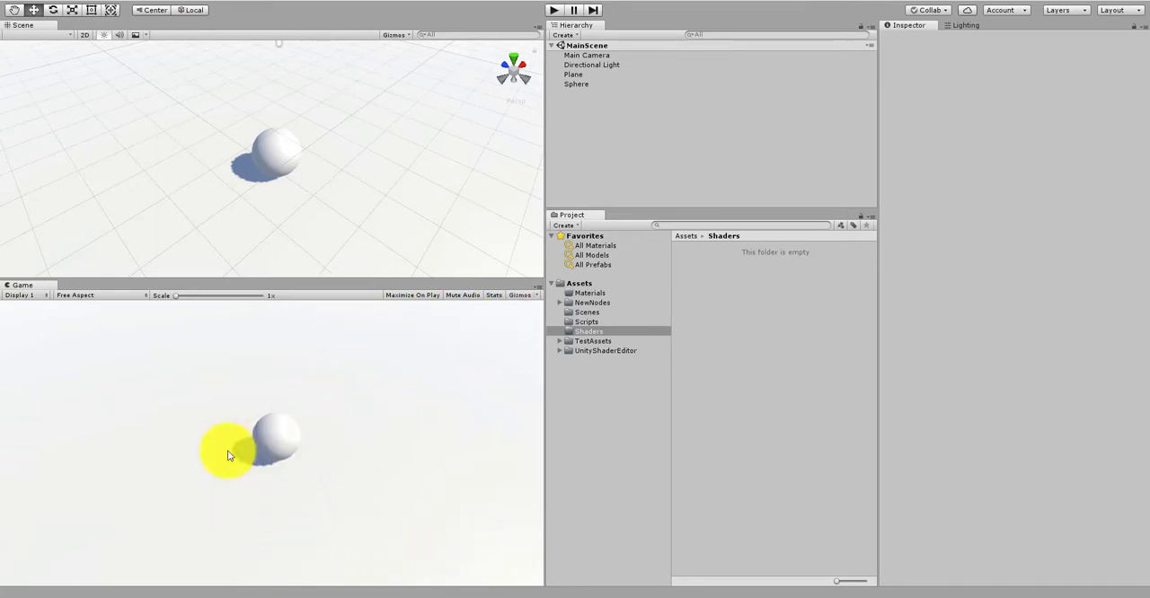
right_click(735, 307)
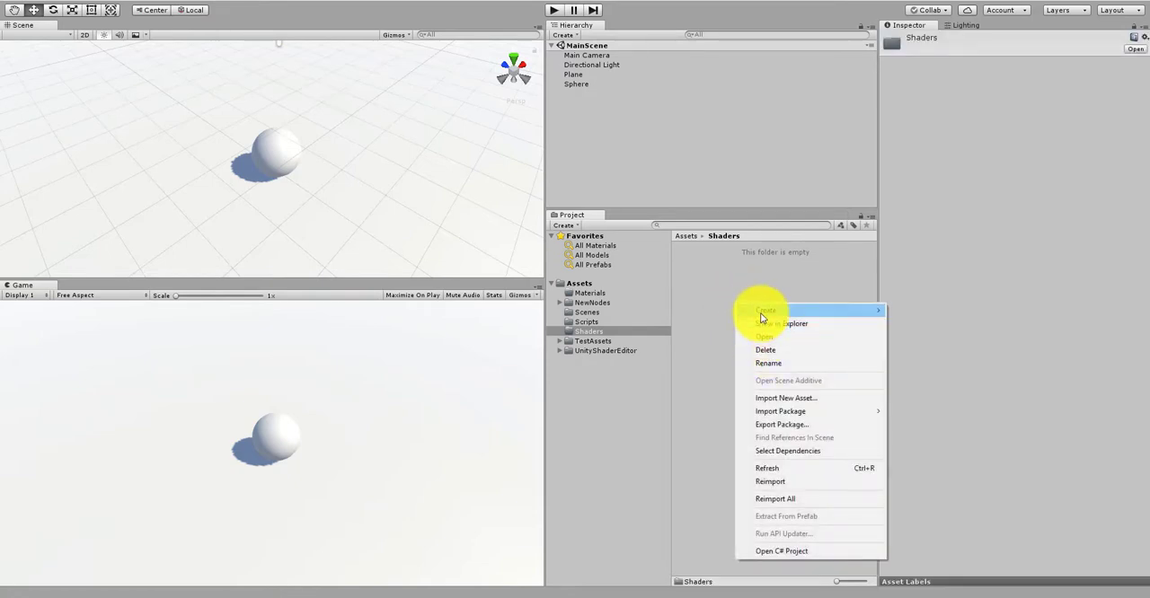
mouse_move(760, 313)
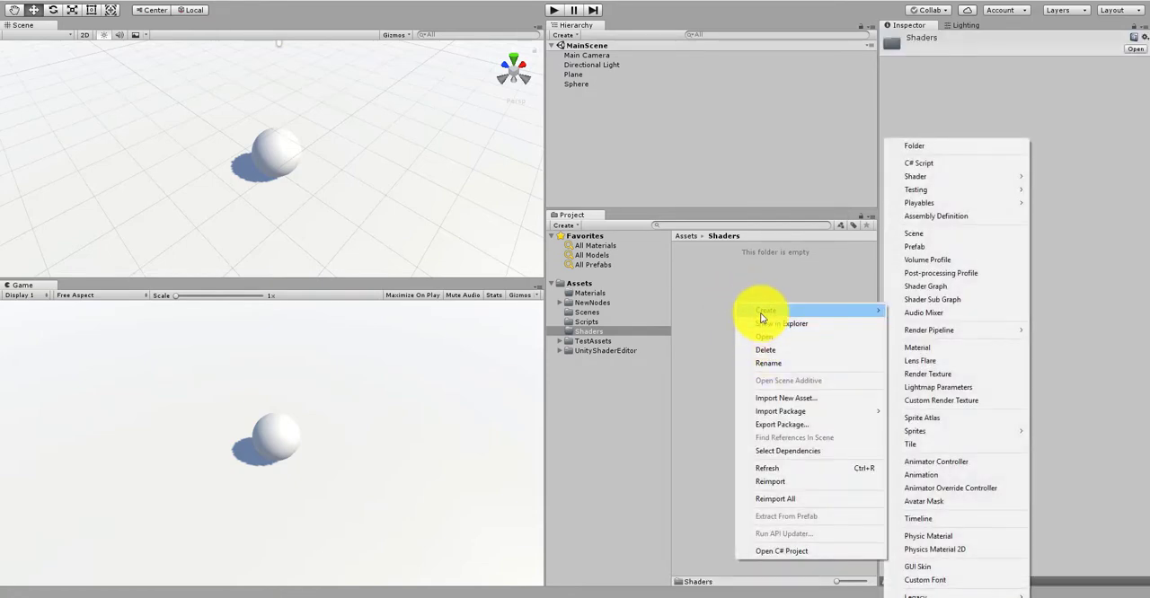
click(958, 287)
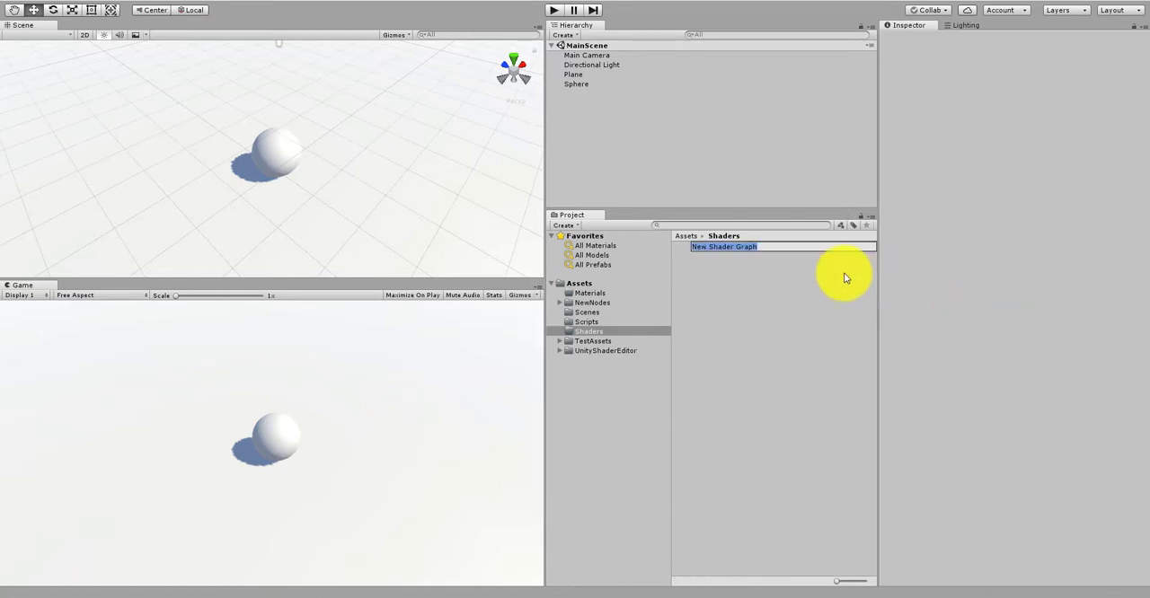
text(CharacterMarker)
key(Return)
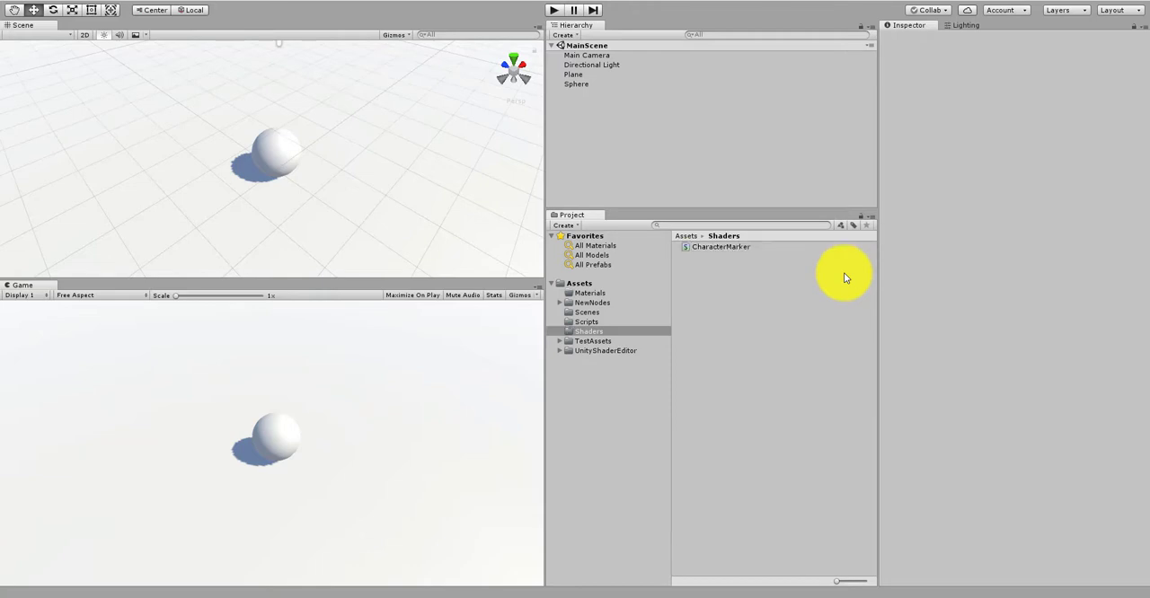
Step: Open the CharacterMarker graph in the shader editor and place its window over the middle of the workspace
click(738, 251)
click(942, 67)
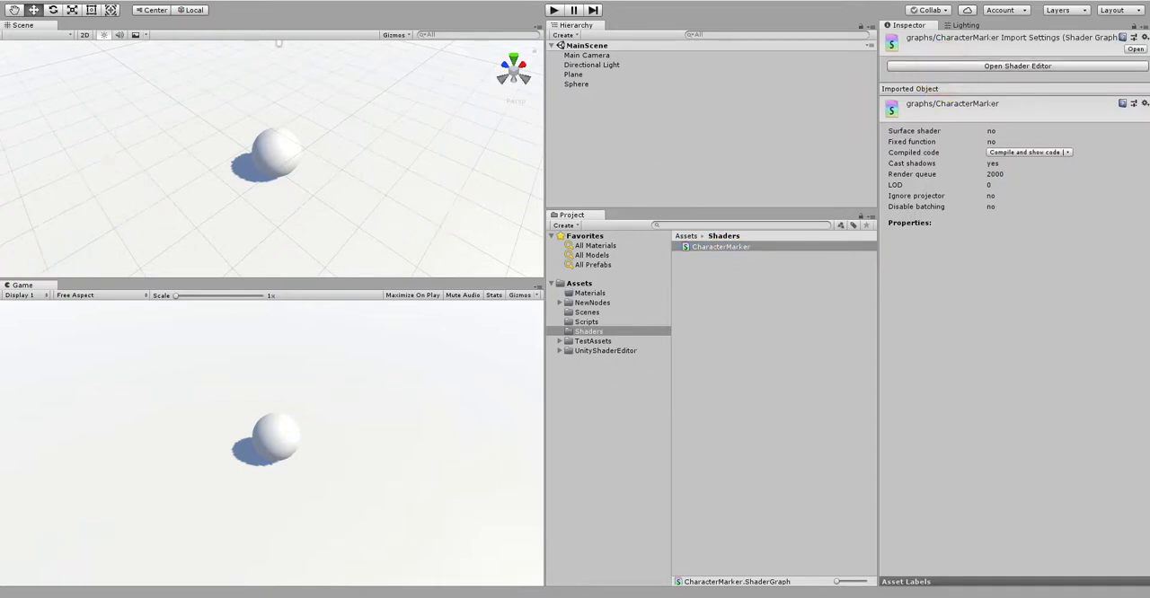
drag(0, 164, 830, 55)
Step: Examine the PBR Master node, its inputs and the empty graph area around it
scroll(654, 188, down, 5)
scroll(651, 206, down, 1)
middle_drag(637, 209, 789, 223)
scroll(721, 242, up, 1)
scroll(714, 249, up, 2)
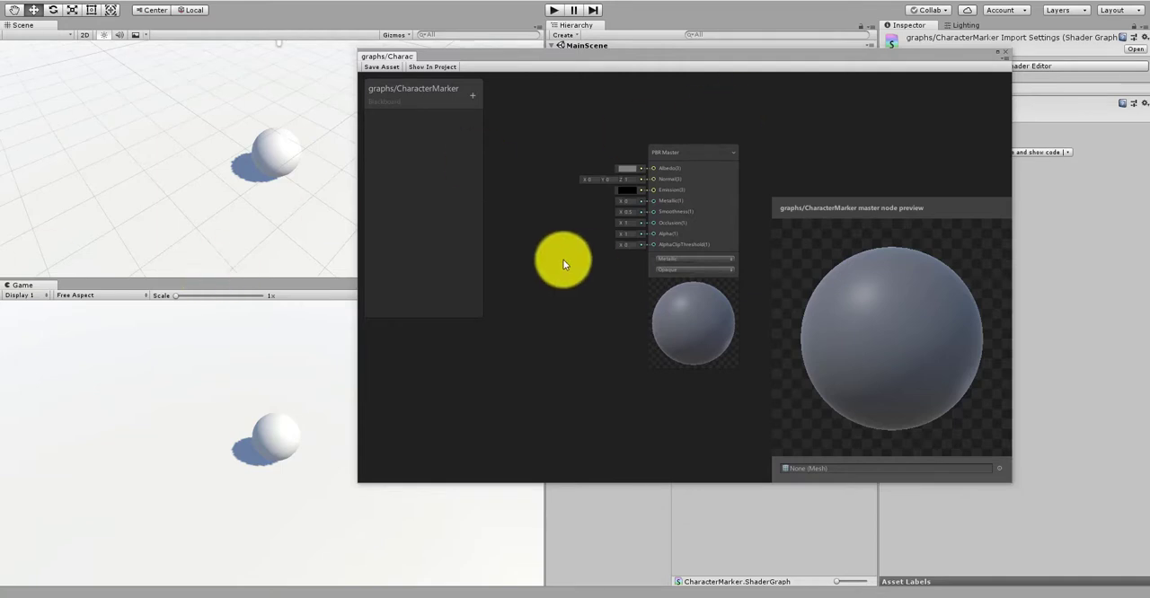
scroll(524, 272, down, 2)
middle_drag(584, 307, 717, 308)
scroll(540, 276, up, 2)
scroll(541, 276, down, 3)
middle_drag(587, 292, 528, 277)
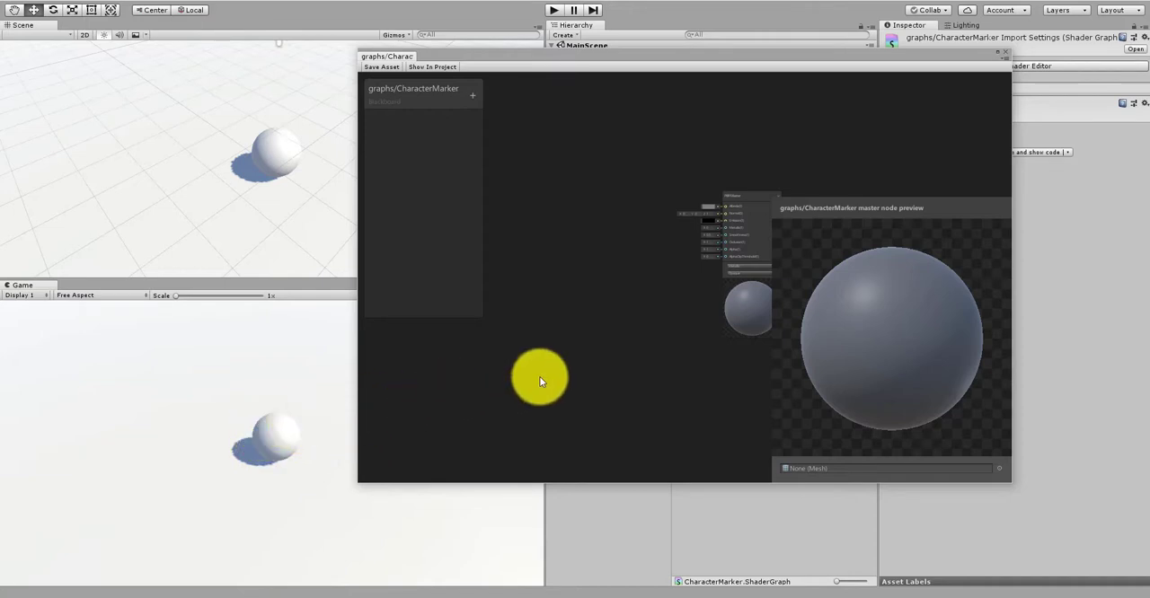
scroll(542, 309, up, 2)
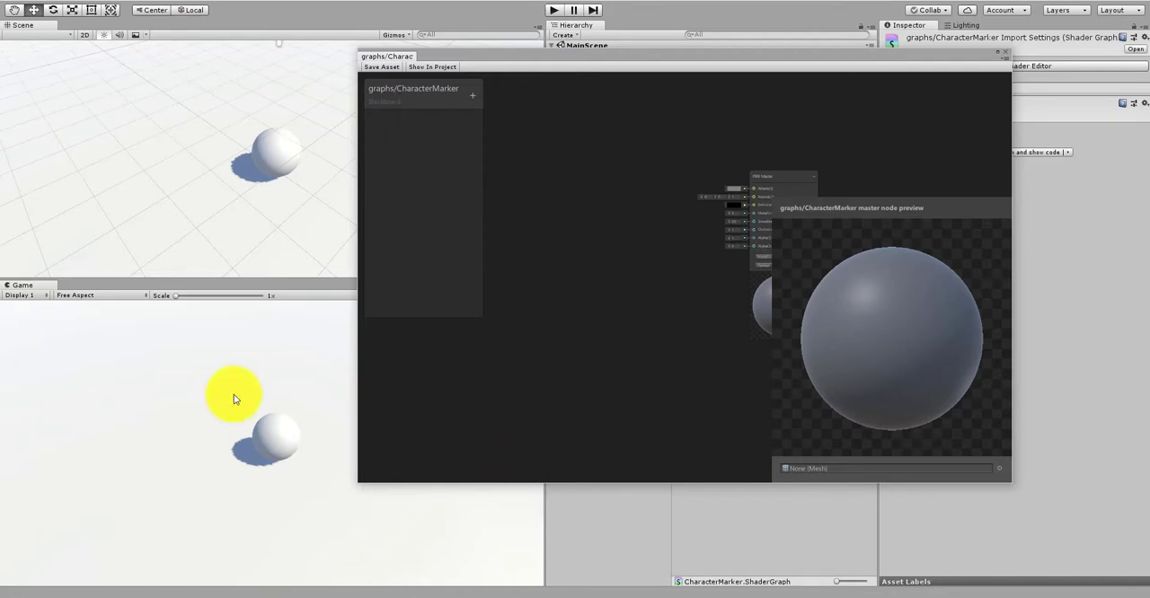
Step: Add a Vector3 property named Pos to the CharacterMarker blackboard
click(472, 95)
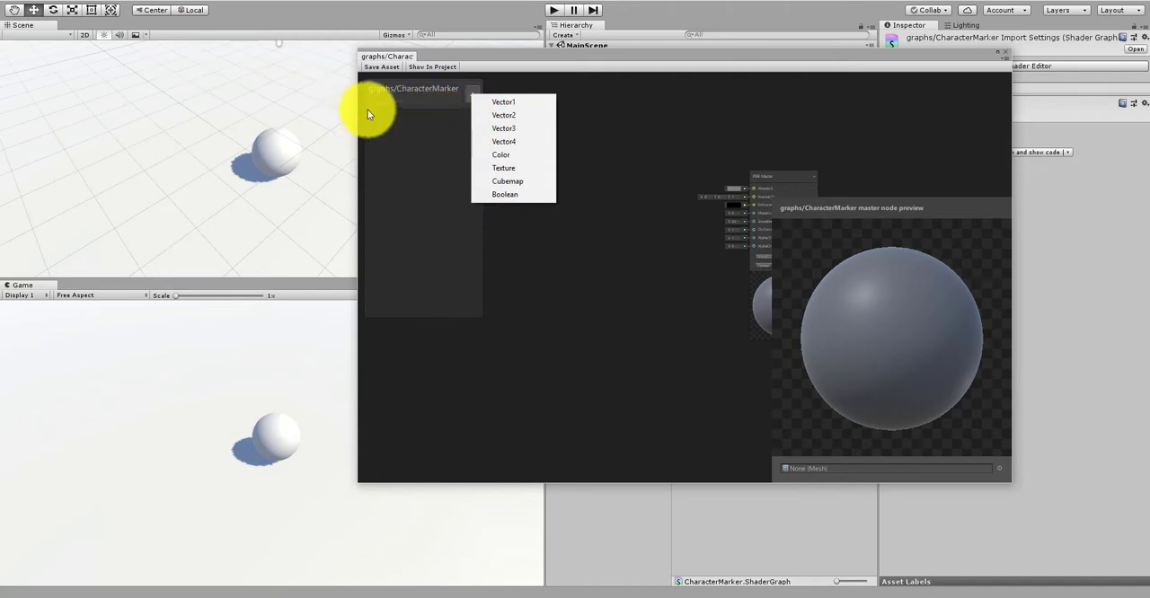
click(502, 130)
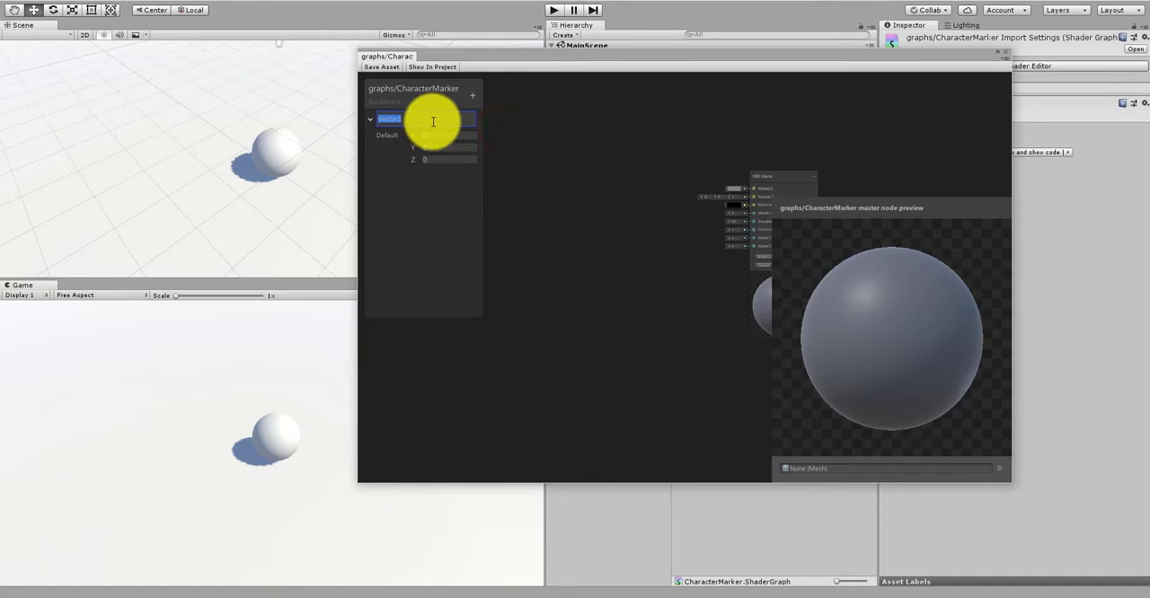
text(Pos)
key(Return)
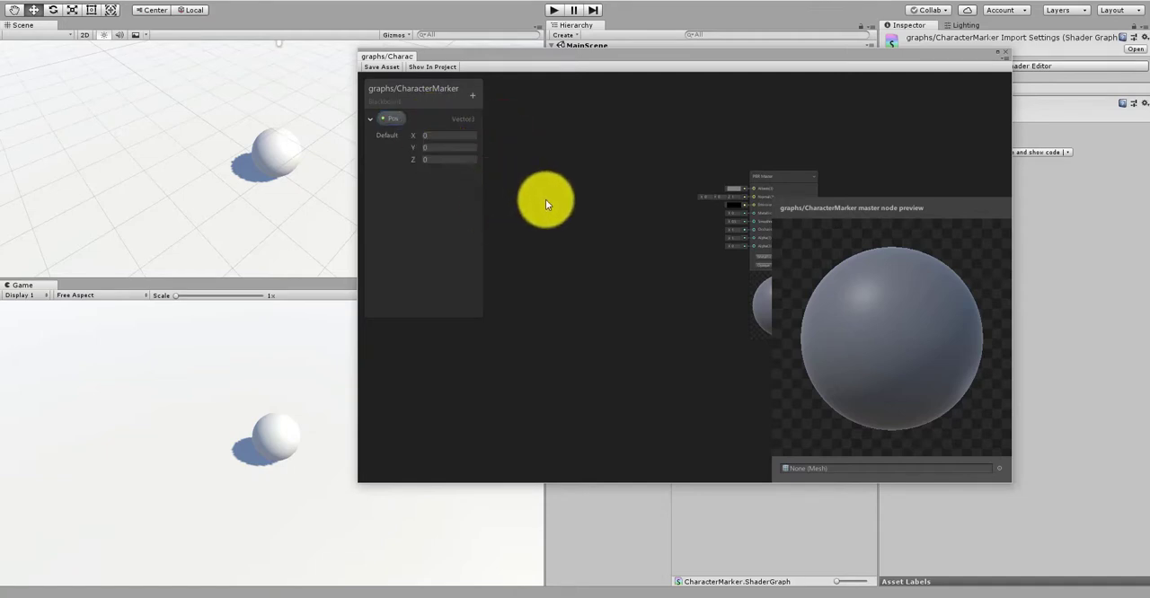
Step: Create a Property node for Pos in the empty graph area before the PBR Master node
right_click(556, 272)
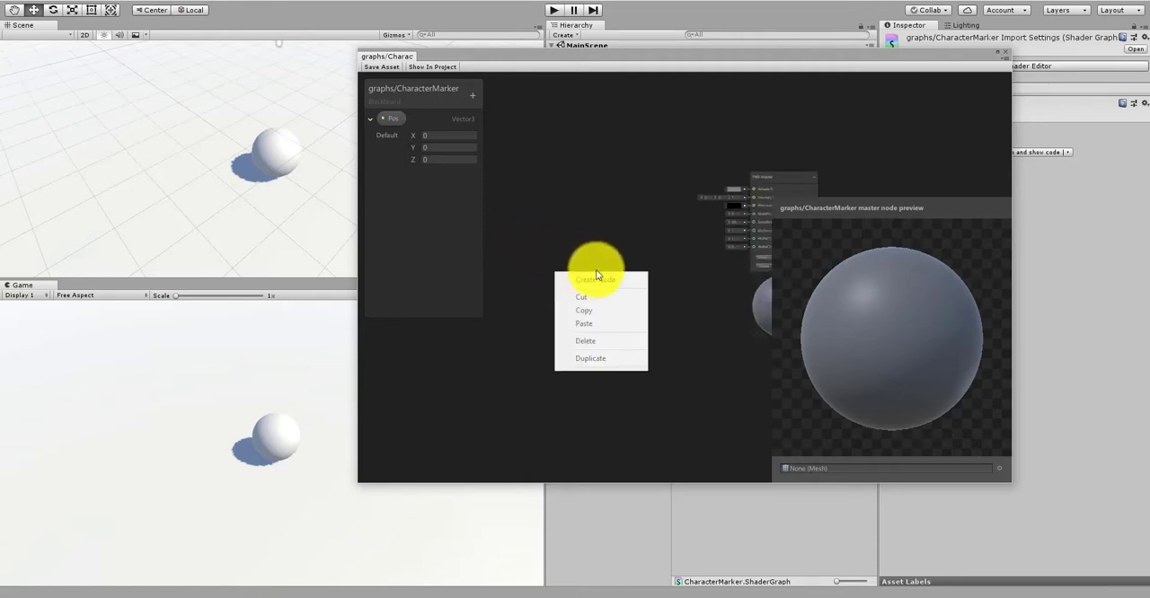
right_click(591, 269)
click(589, 268)
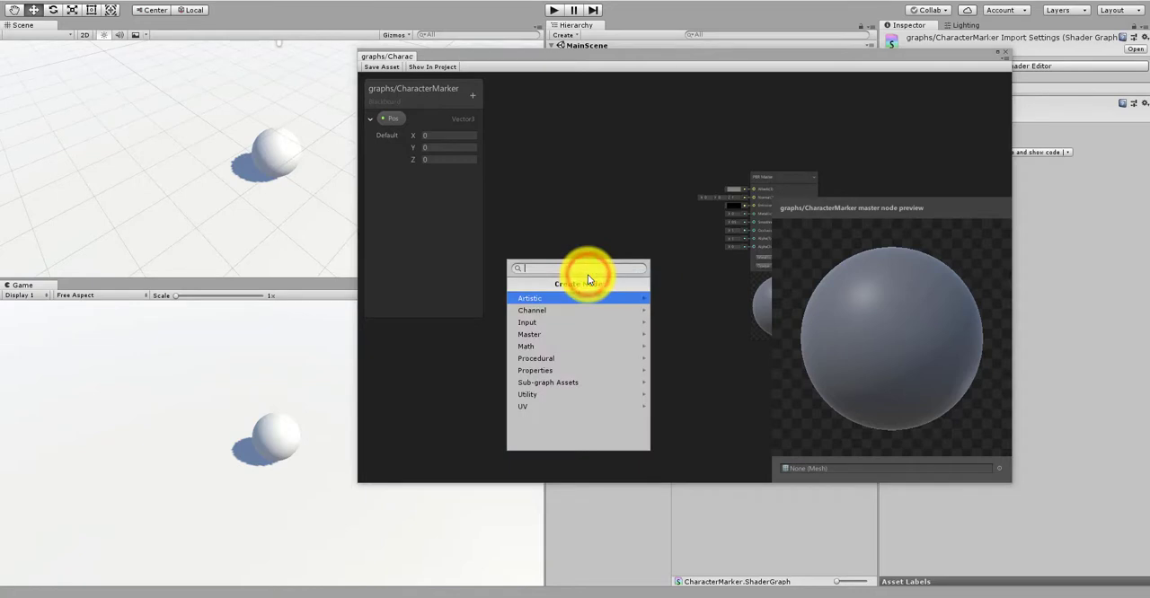
text(proper)
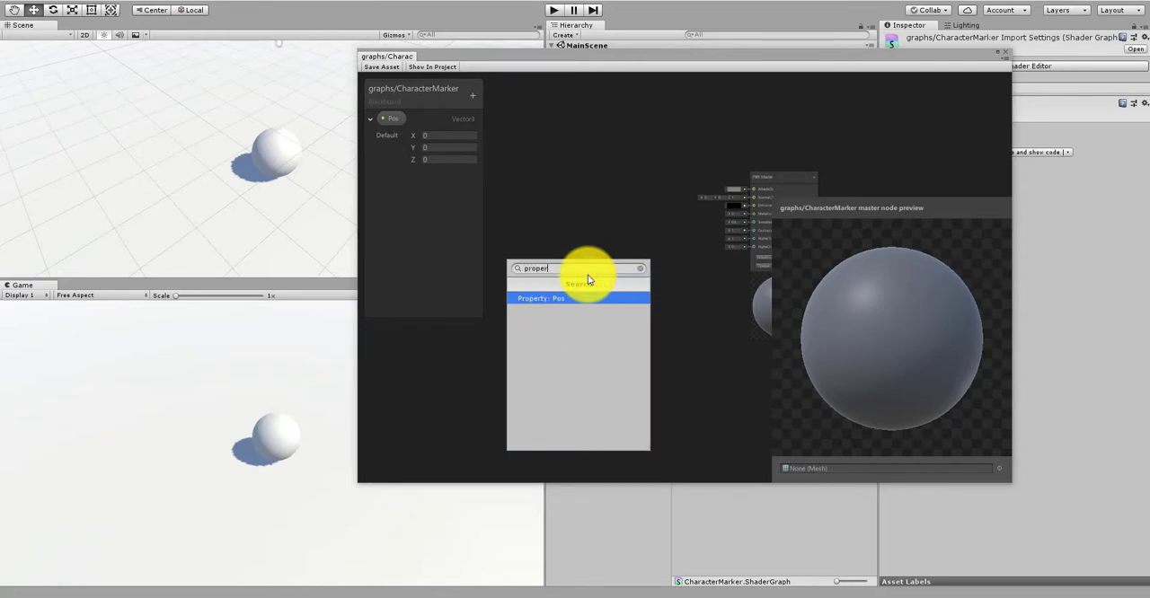
click(533, 298)
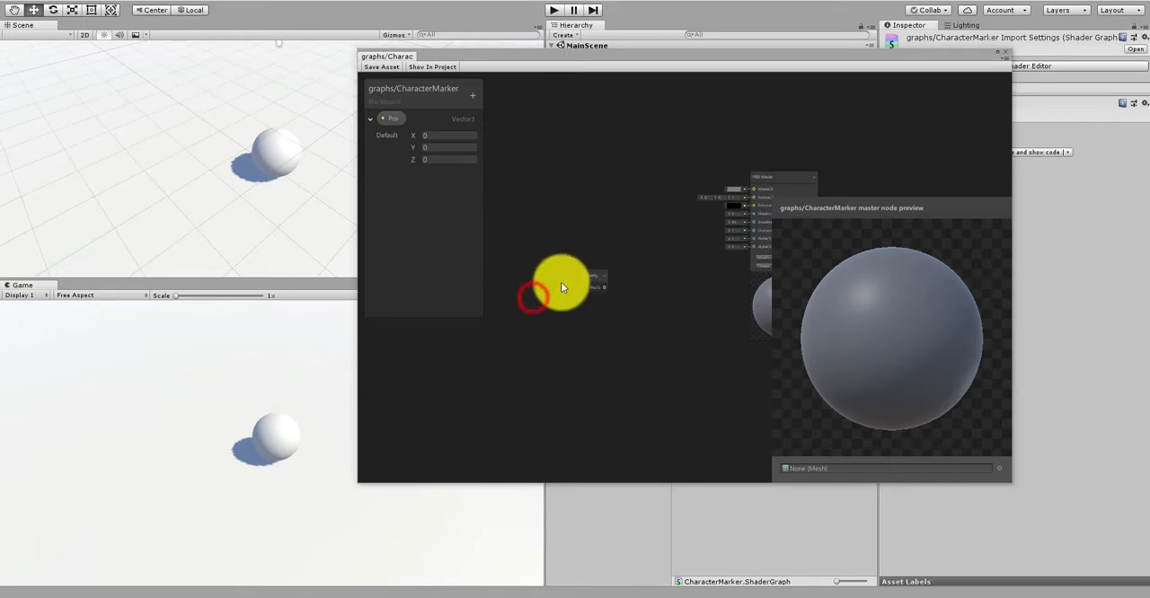
Step: Examine the Pos property node and its output in relation to the PBR Master node
scroll(560, 282, up, 2)
click(603, 275)
scroll(615, 234, down, 3)
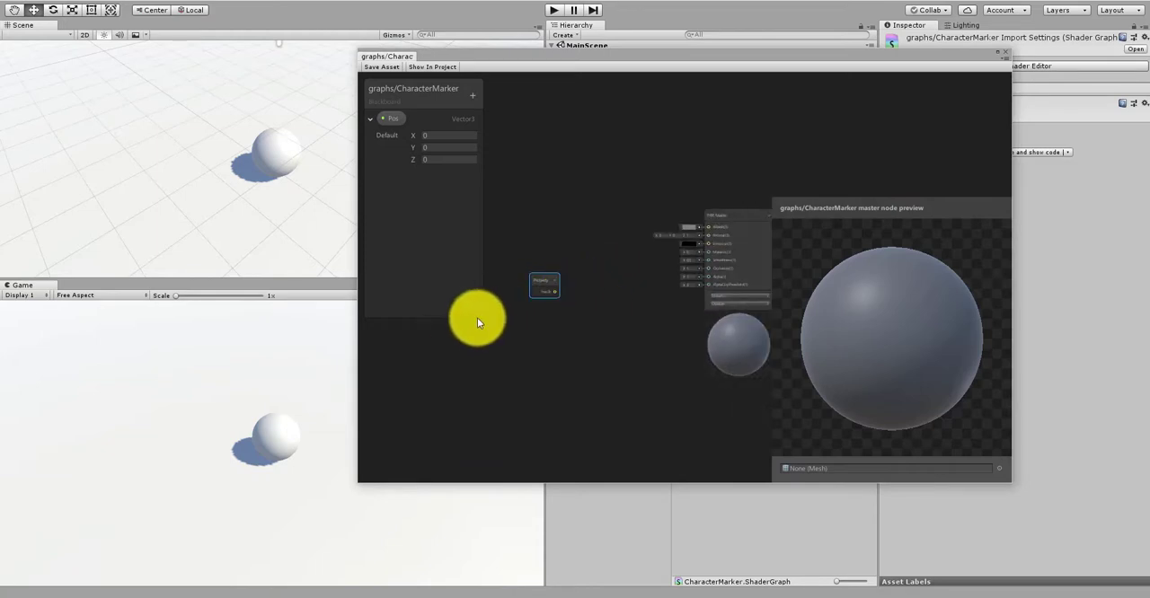
click(555, 280)
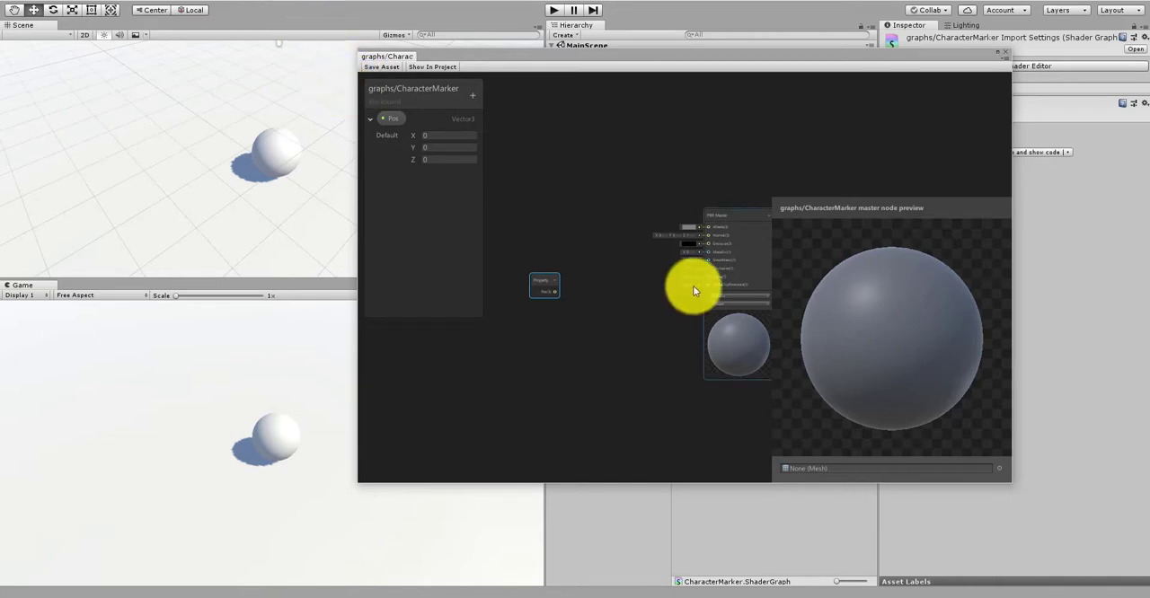
scroll(673, 271, down, 1)
scroll(575, 294, up, 2)
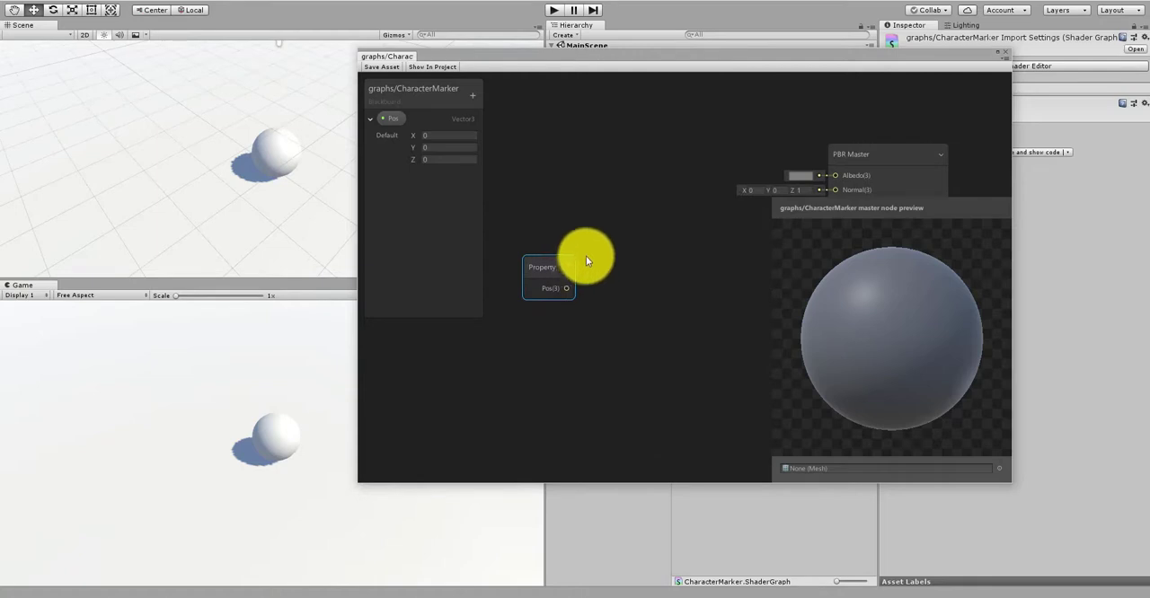
click(570, 291)
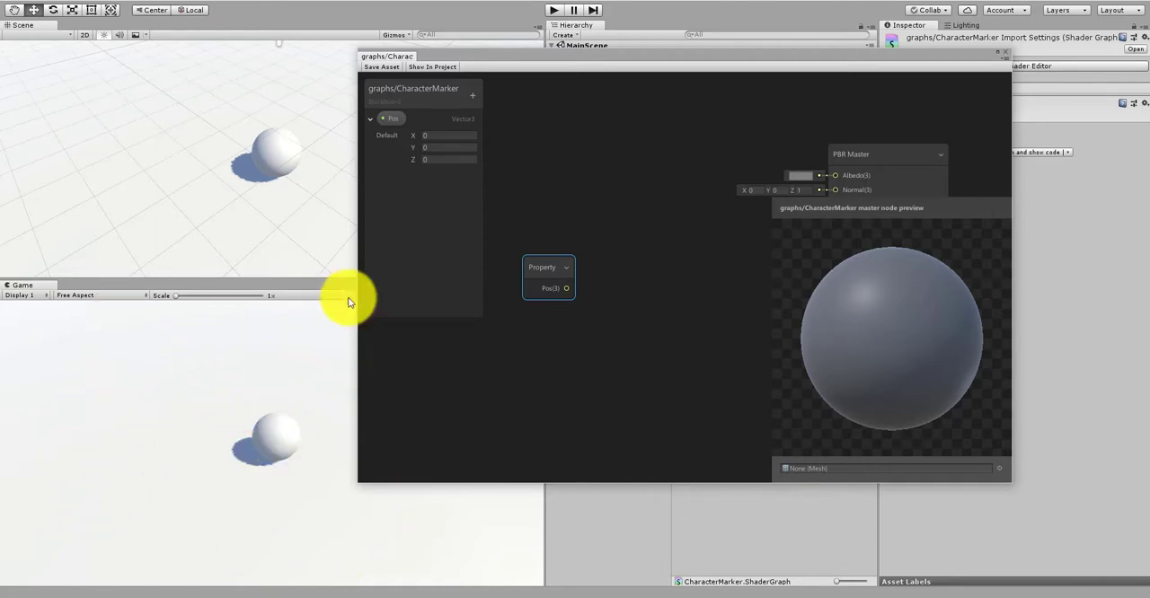
click(588, 371)
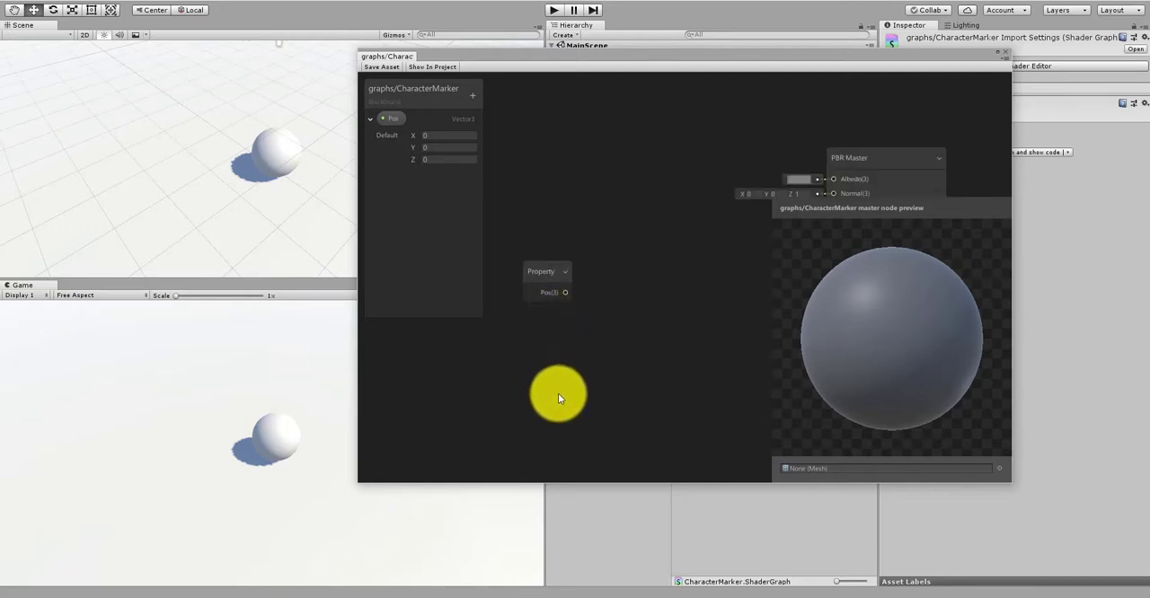
Step: Create a Position node and place it below the Pos property node
right_click(559, 393)
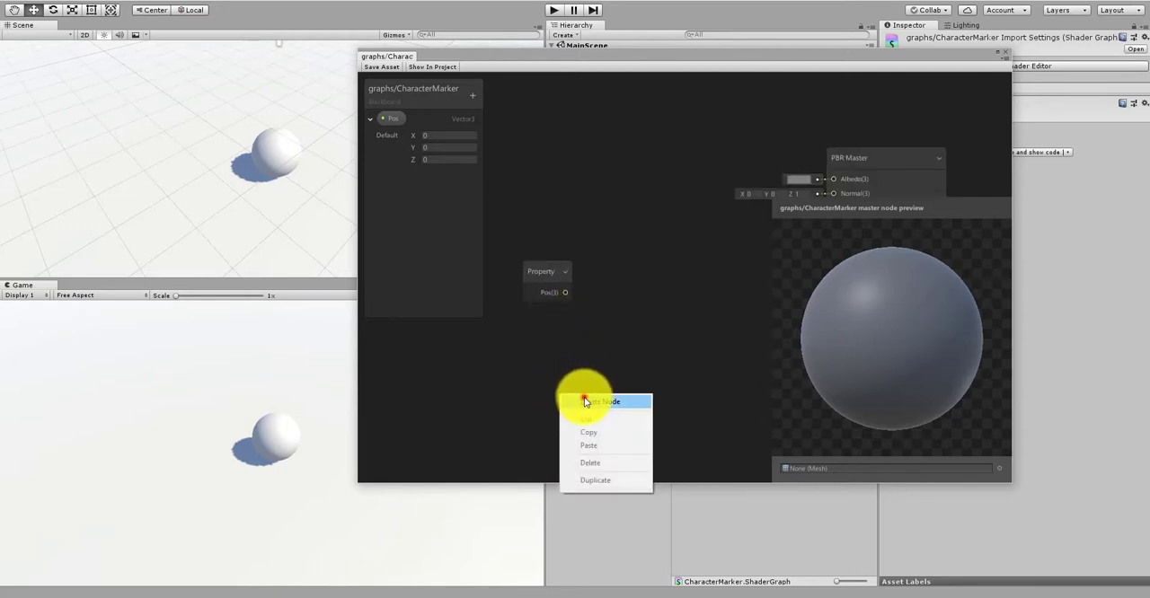
click(585, 402)
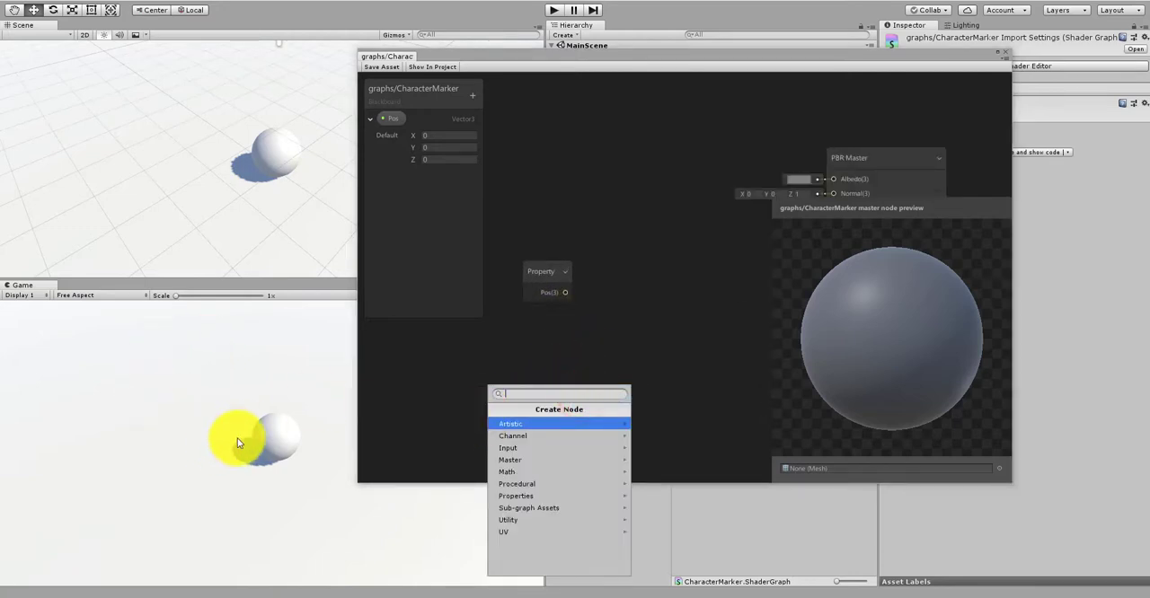
text(posi)
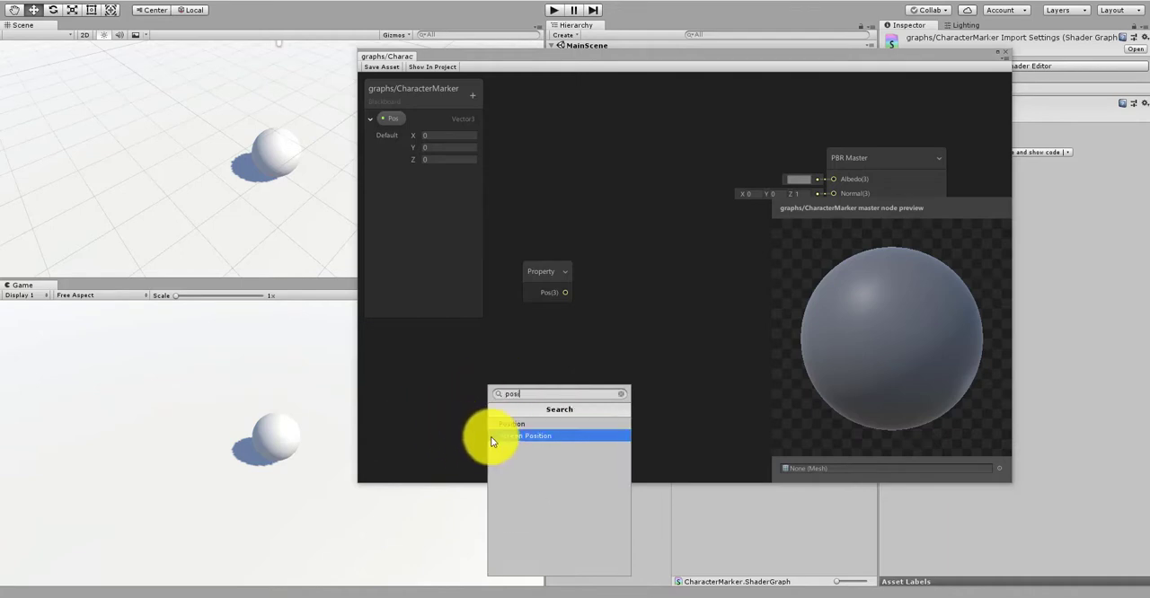
click(502, 429)
drag(595, 402, 580, 328)
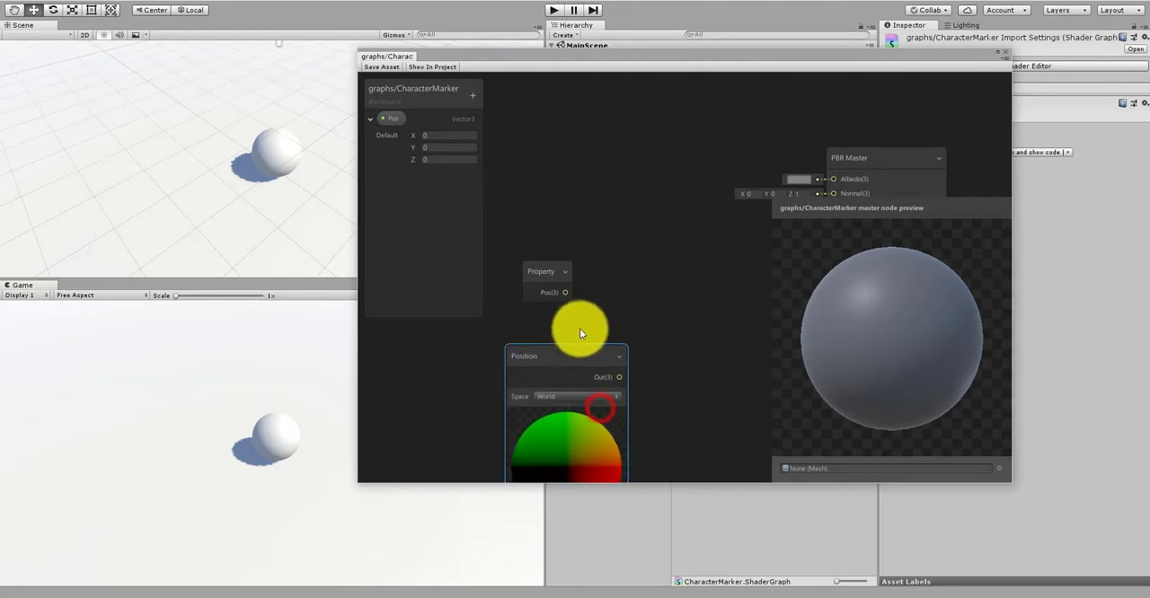
Step: Move the Pos property and Position nodes together farther away from the PBR Master node
scroll(579, 327, down, 3)
scroll(638, 365, down, 1)
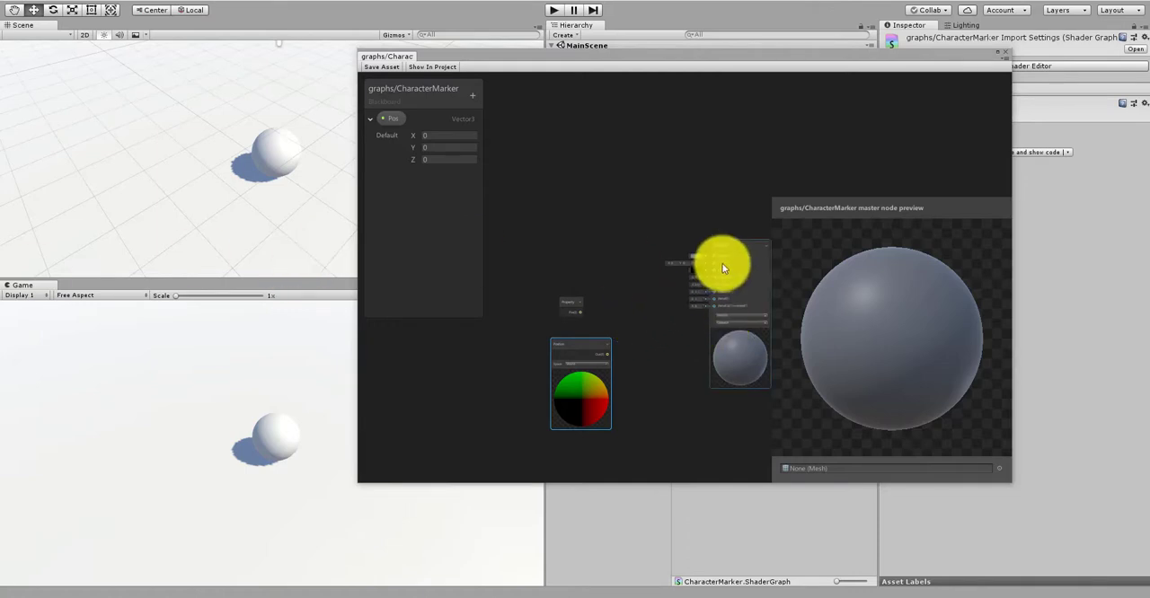
drag(587, 339, 581, 341)
scroll(578, 315, up, 4)
drag(582, 257, 472, 387)
middle_drag(568, 367, 619, 337)
scroll(614, 340, up, 1)
Step: Create a Distance node between the Position node and the PBR Master node
right_click(612, 340)
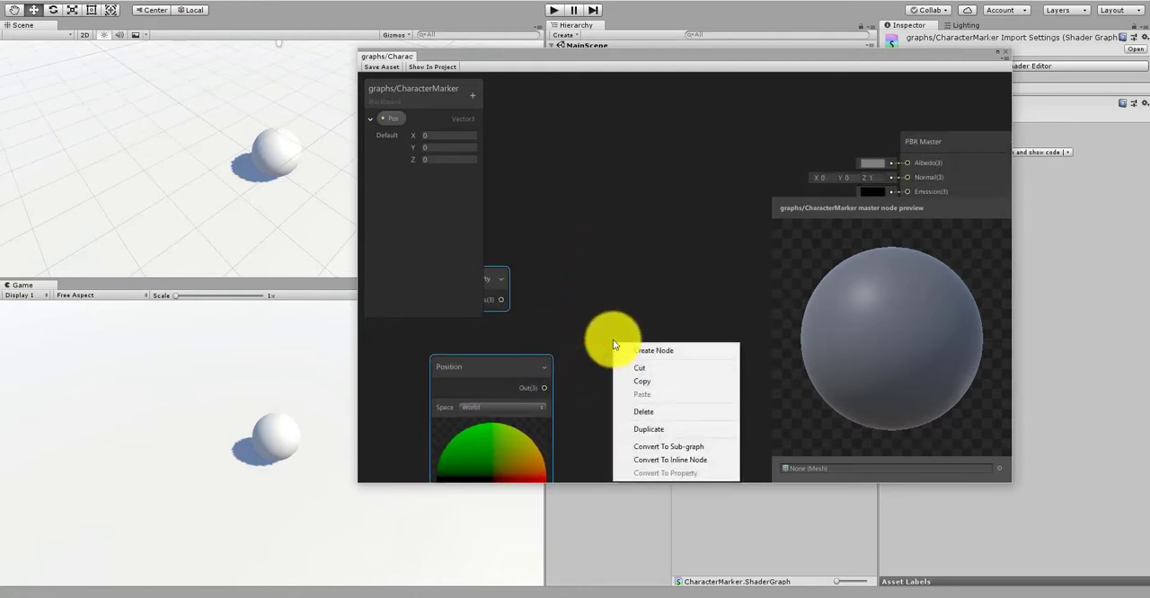
key(d)
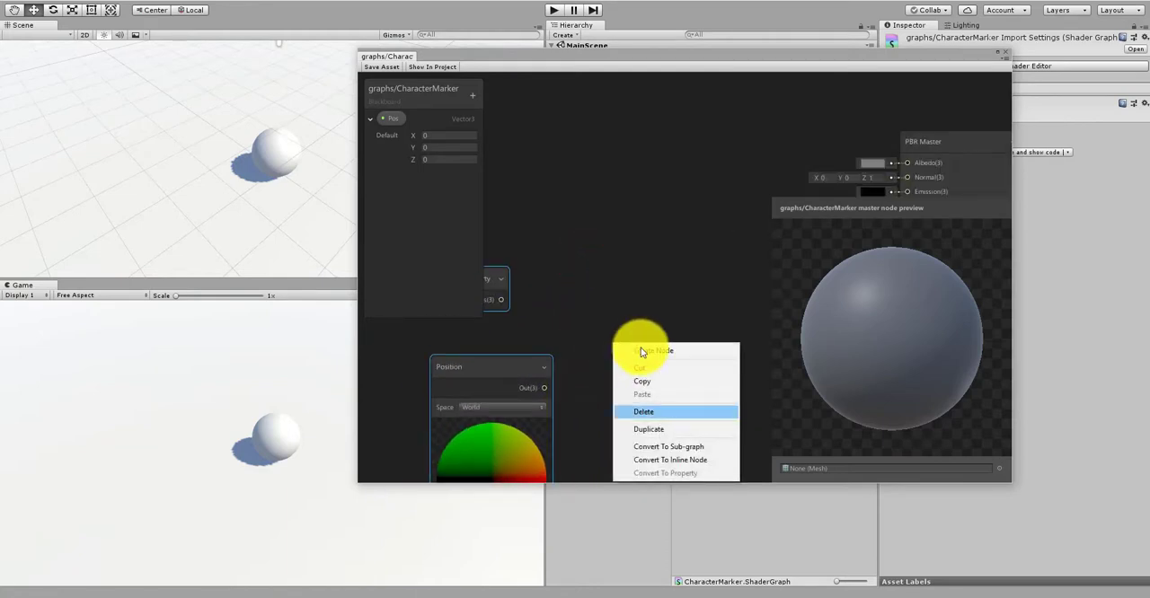
click(641, 350)
text(distan)
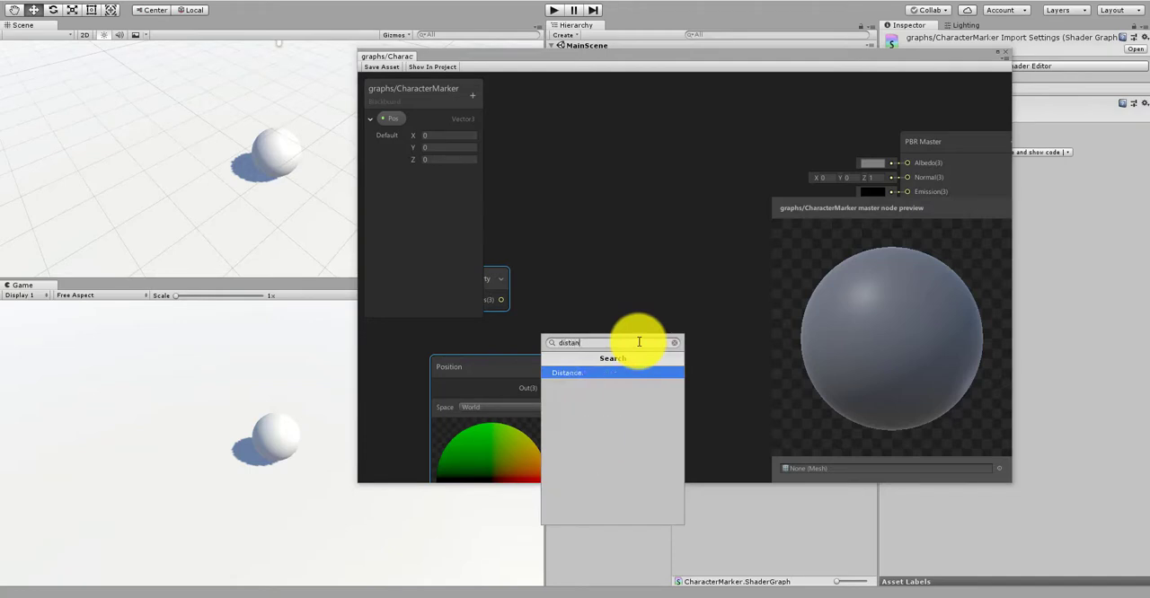
text(ce)
click(592, 372)
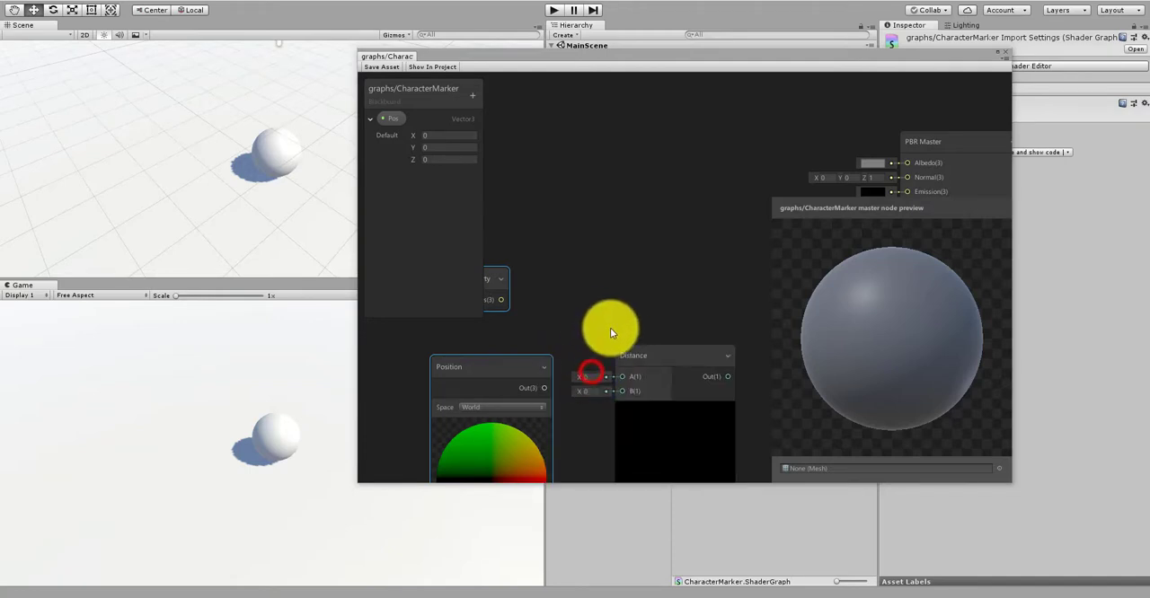
Step: Connect the Pos property to the Distance node's A input and the Position node's output to its B input
middle_drag(612, 264, 656, 237)
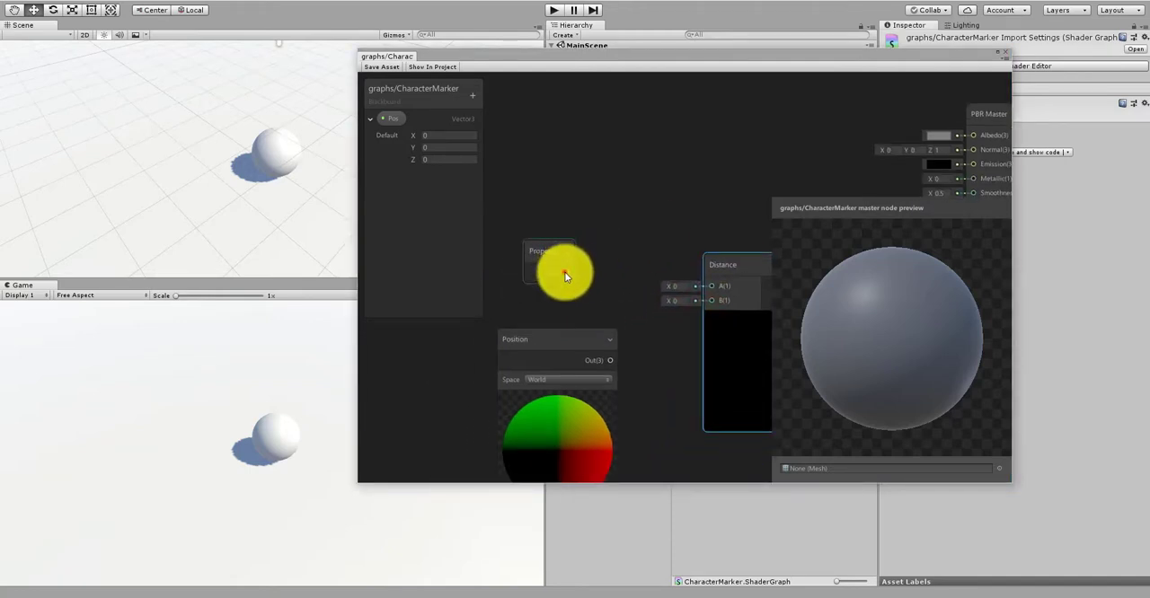
drag(566, 271, 706, 286)
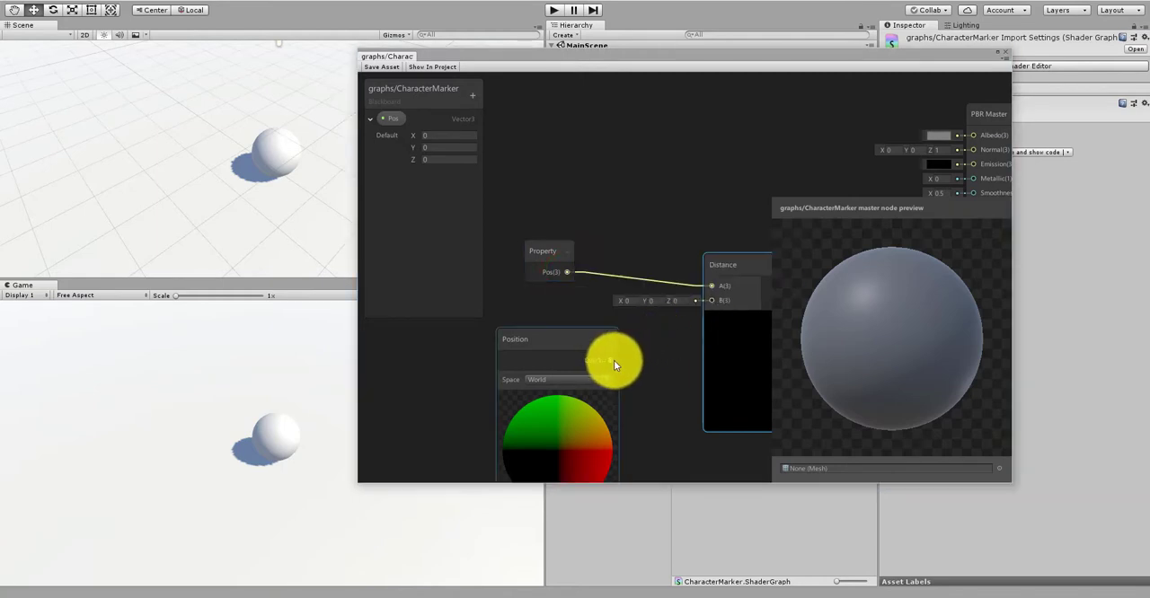
drag(614, 361, 711, 300)
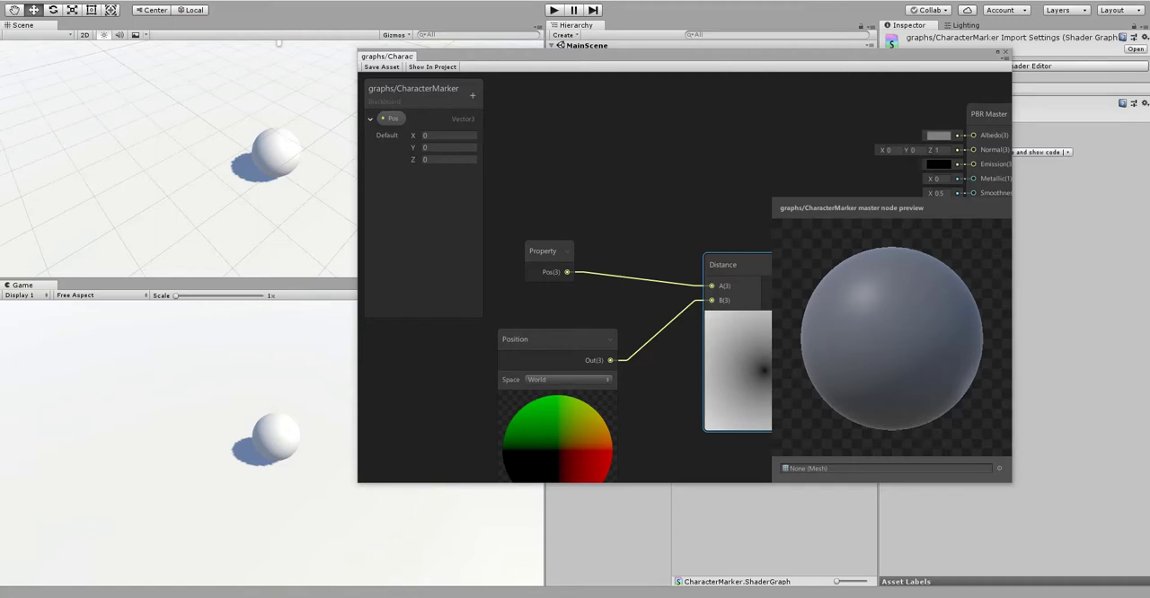
Step: Narrow the master node preview, connect the Distance output to the PBR Master's Albedo input and save the shader asset
scroll(709, 135, down, 2)
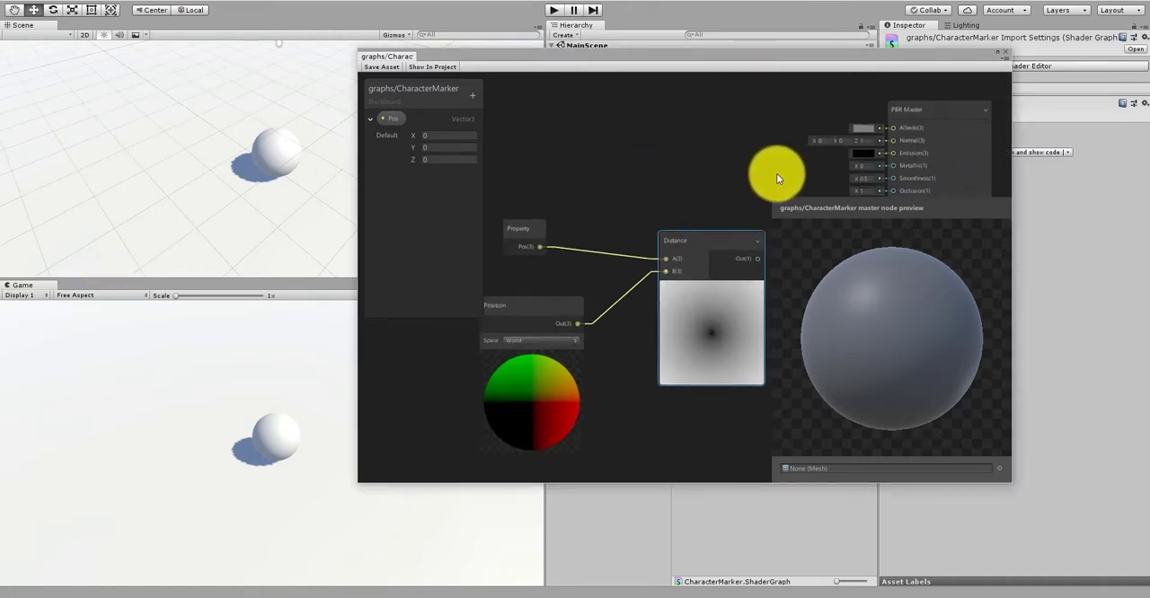
middle_drag(778, 177, 706, 174)
drag(772, 247, 889, 254)
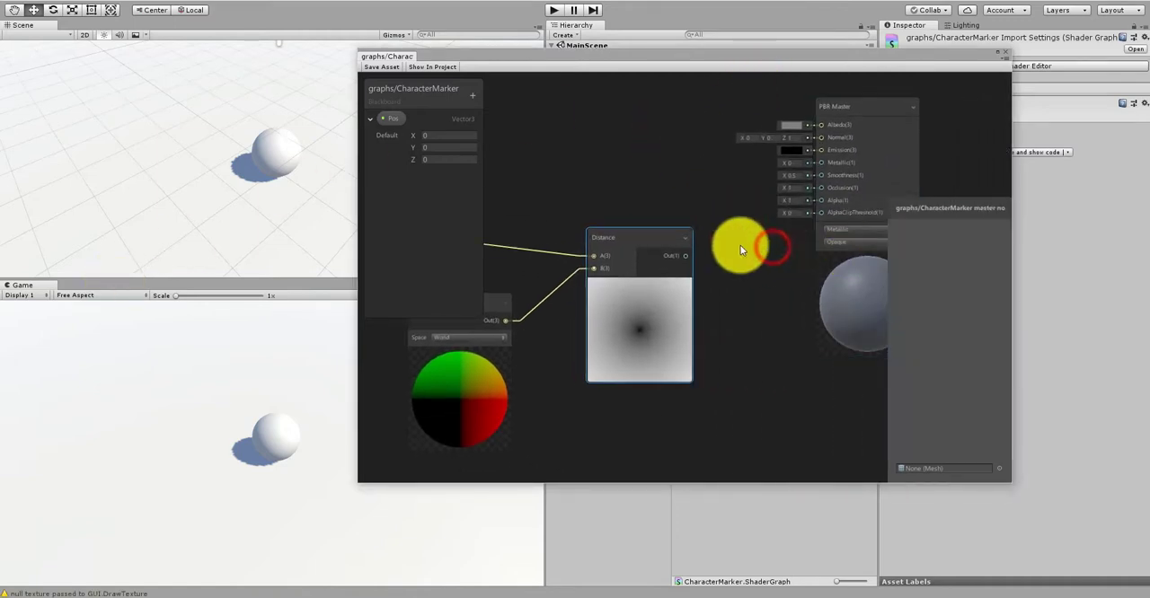
middle_drag(705, 260, 688, 304)
drag(670, 298, 805, 165)
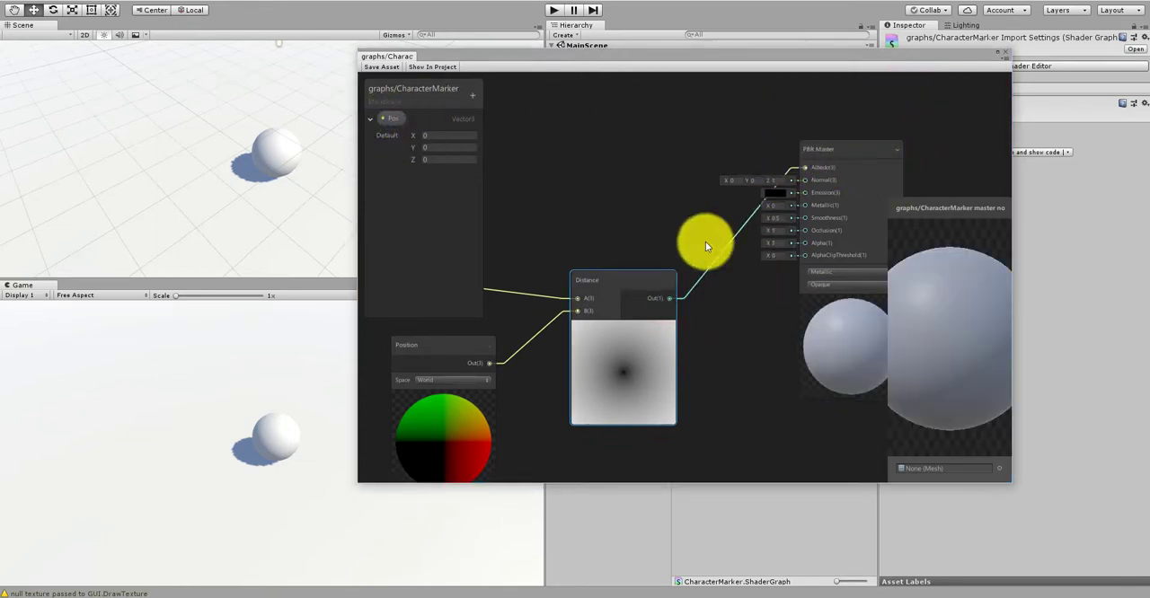
click(391, 72)
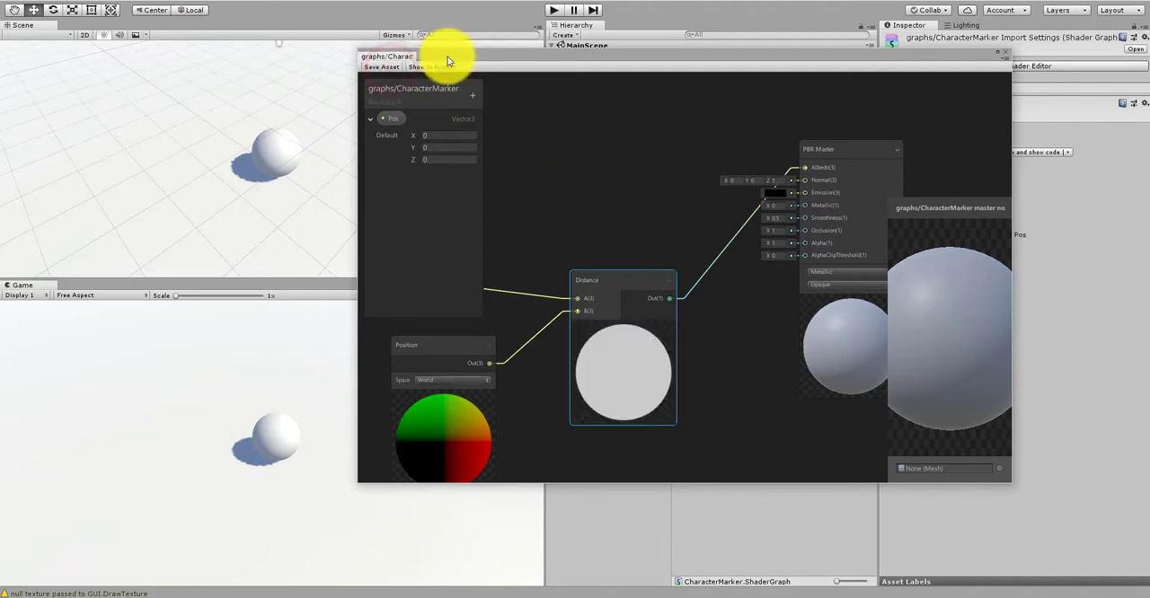
Step: Move the graph window clear of the project files and create a material named CharacterMarker in the Materials folder
drag(454, 55, 601, 415)
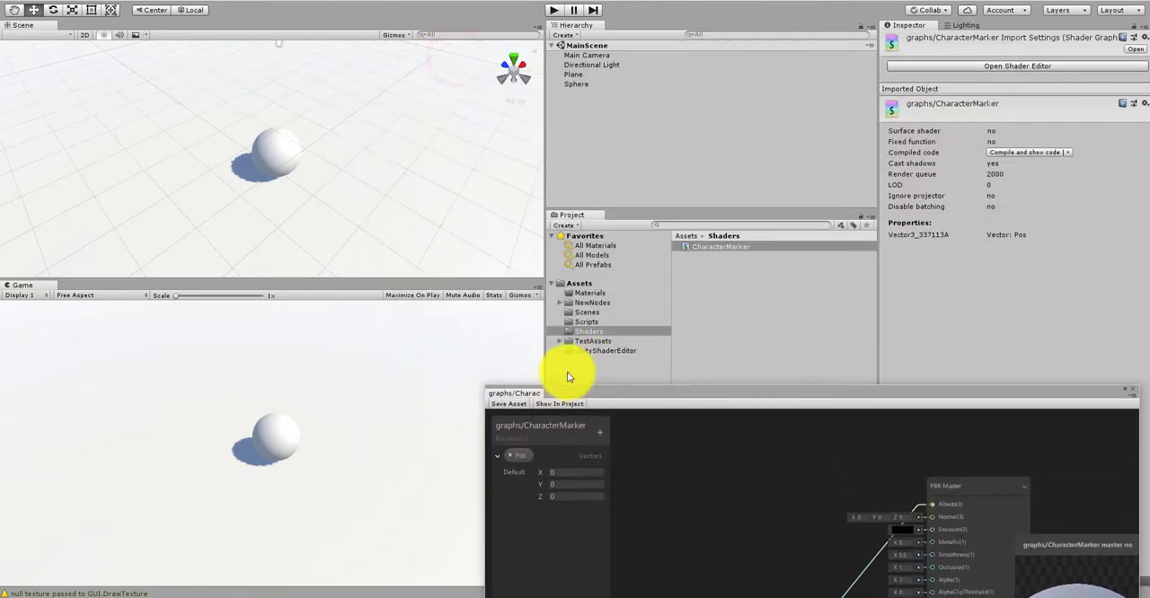
click(581, 292)
right_click(701, 288)
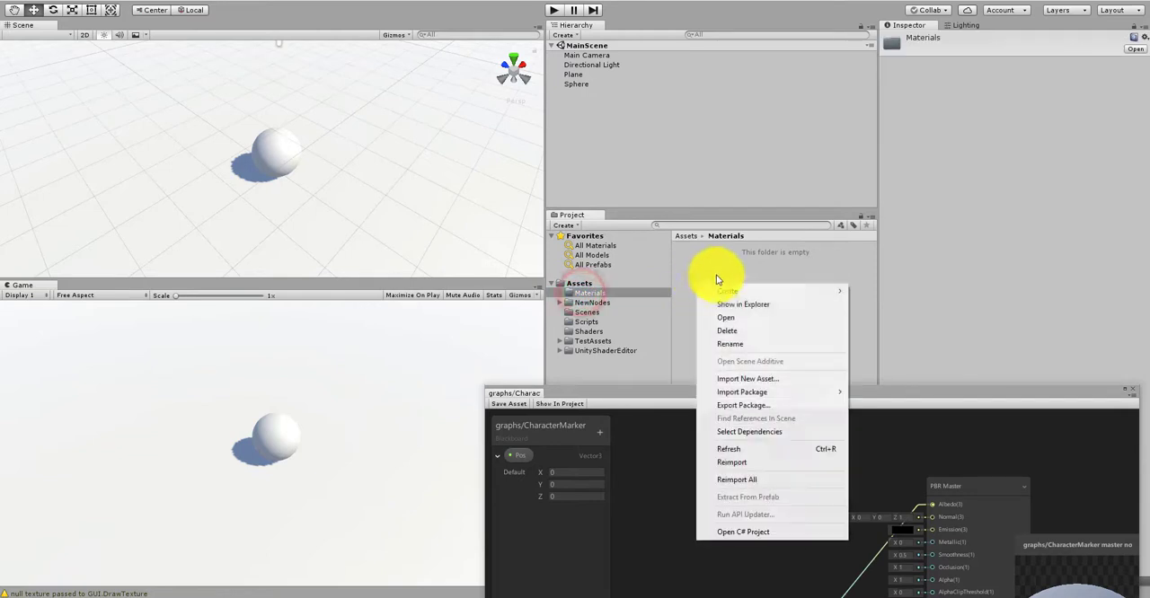
mouse_move(749, 290)
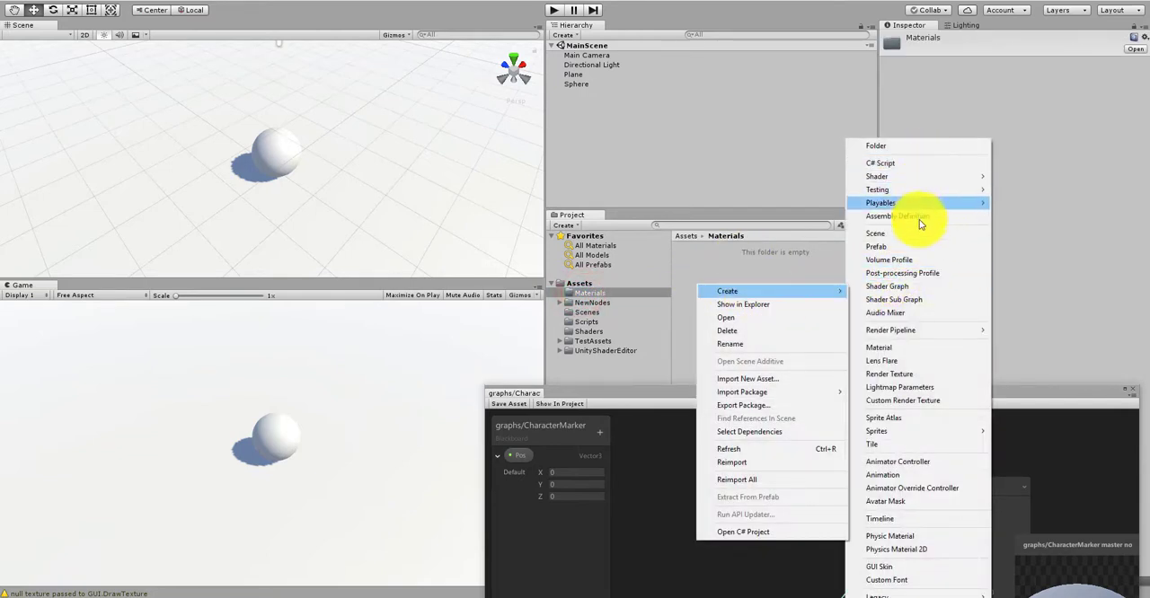
click(898, 348)
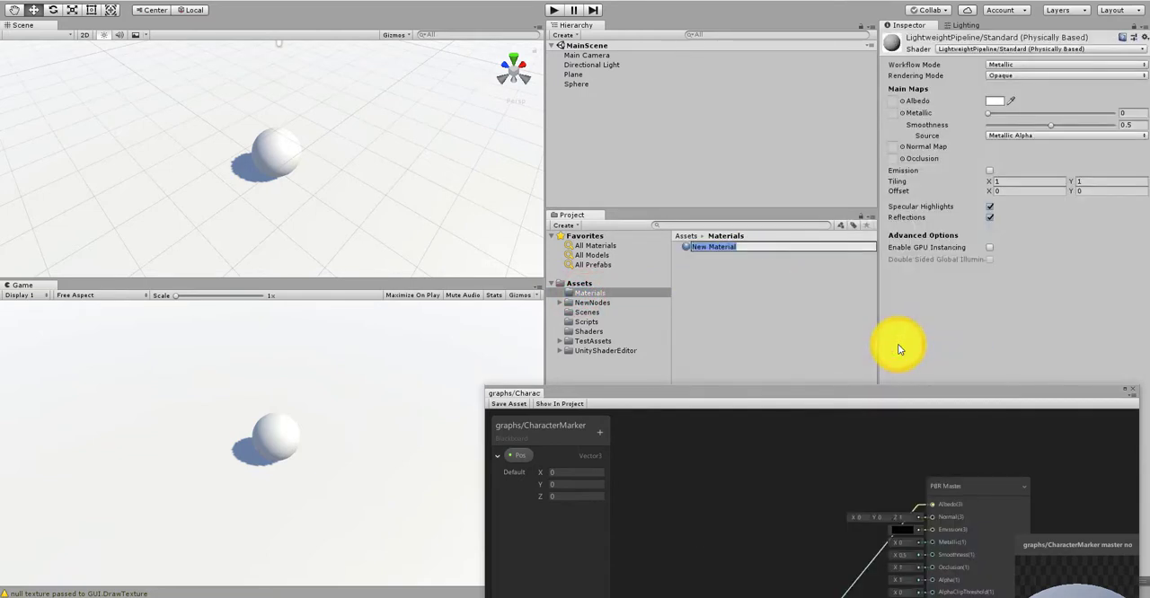
text(CharacterMarker)
key(Return)
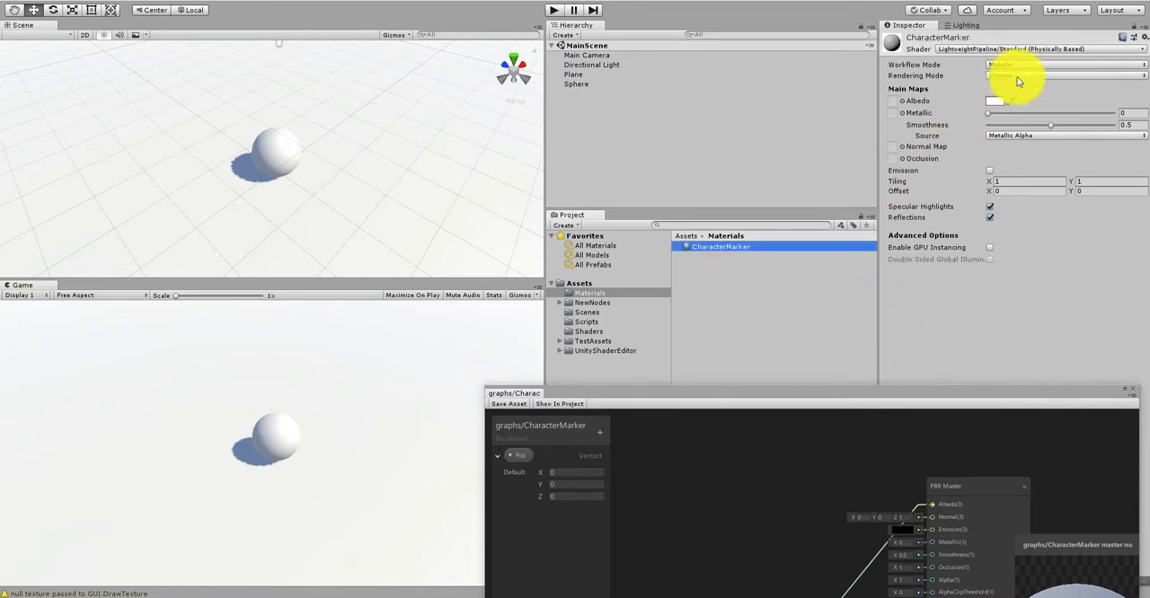
Step: Set the CharacterMarker material's shader to graphs/CharacterMarker and apply the material to the plane in the scene
click(1014, 48)
mouse_move(968, 119)
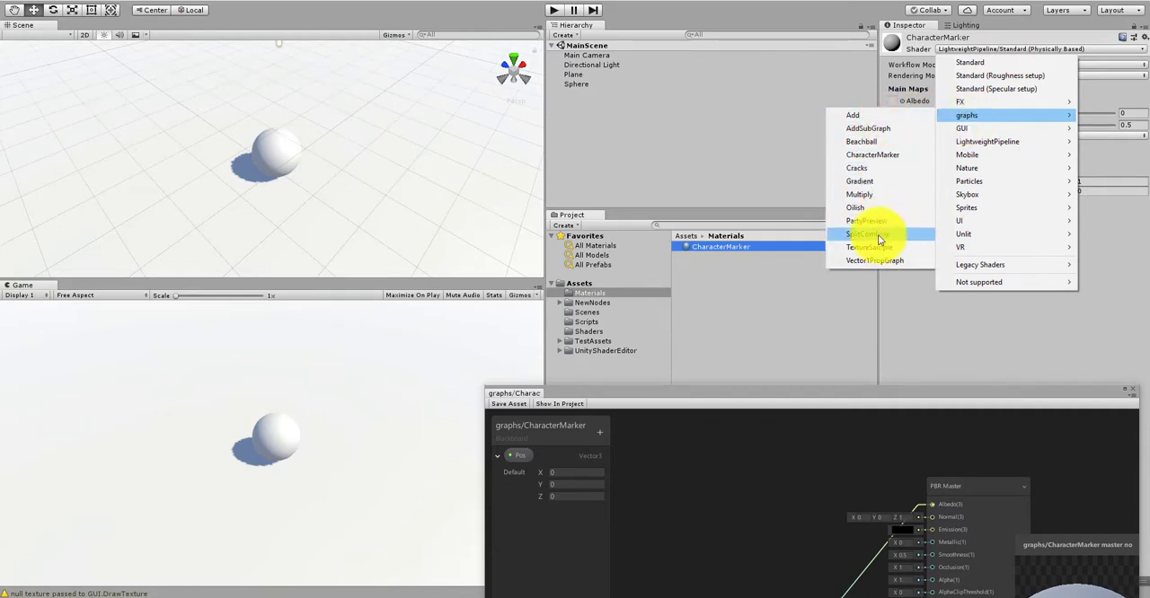
click(866, 155)
click(728, 254)
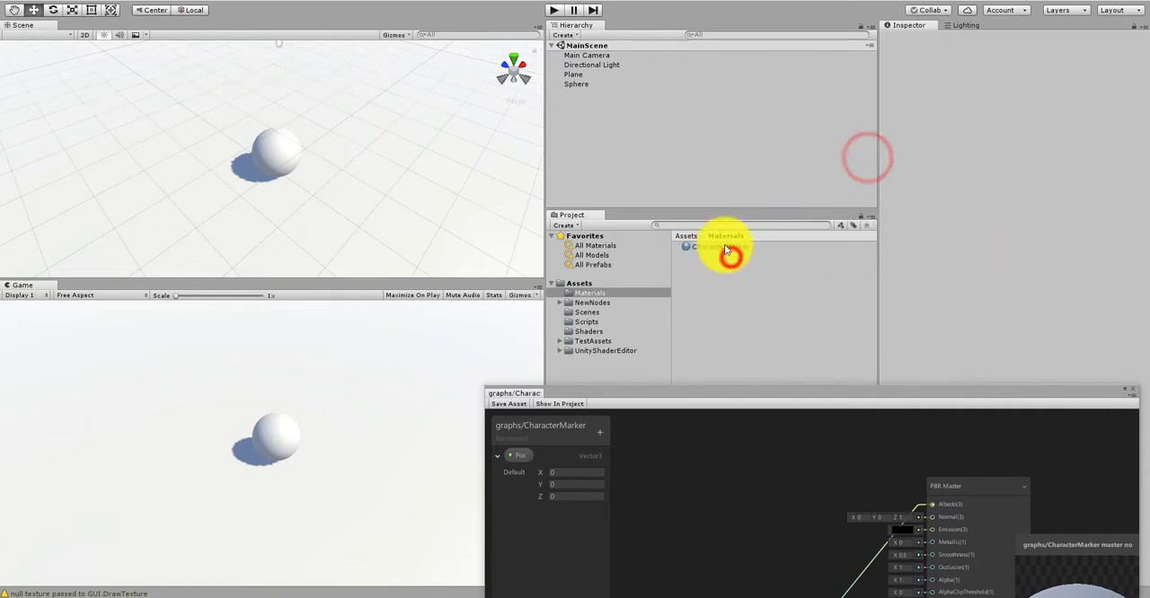
drag(726, 251, 461, 170)
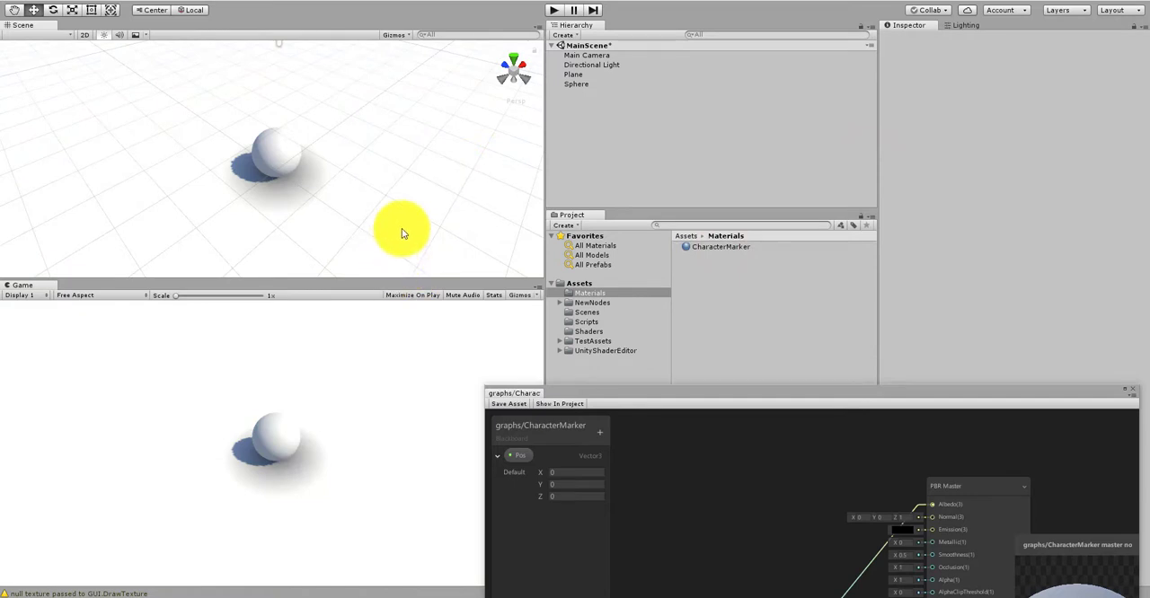
Step: Examine the shading of the plane around the sphere from different angles in the Scene view
alt+right_drag(302, 234, 452, 188)
alt+drag(379, 223, 333, 170)
mouse_move(313, 213)
alt+mouse_down()
mouse_move(422, 172)
mouse_move(306, 234)
mouse_move(380, 233)
mouse_move(313, 262)
mouse_move(354, 149)
mouse_move(345, 193)
mouse_move(293, 215)
alt+mouse_up()
alt+right_drag(293, 216, 229, 236)
alt+middle_drag(329, 210, 320, 147)
alt+right_drag(321, 147, 202, 169)
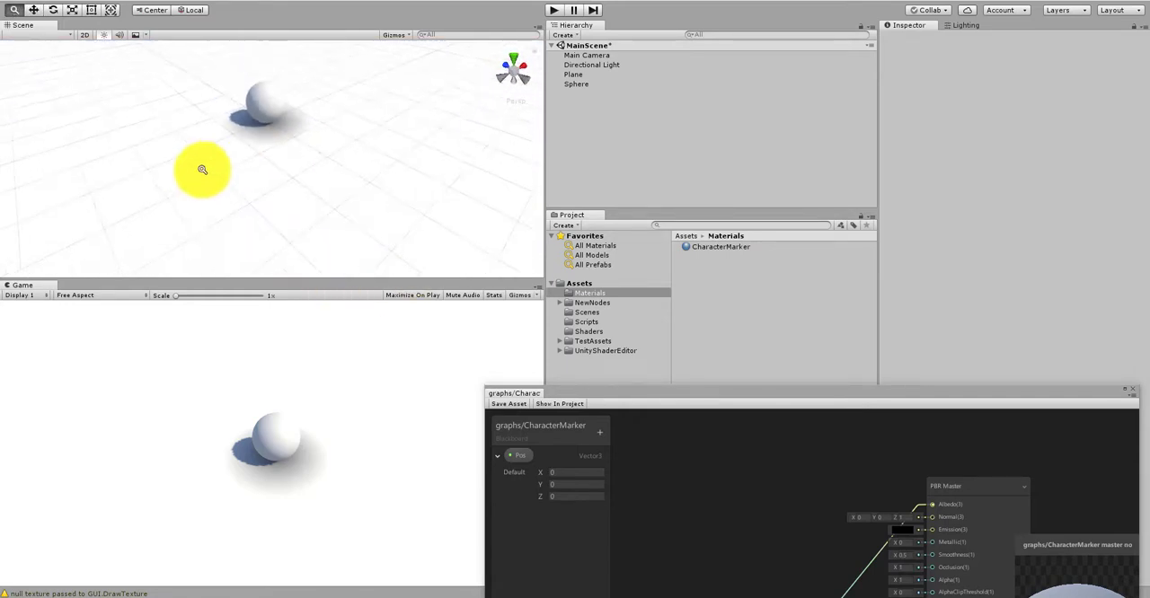
alt+drag(242, 157, 354, 126)
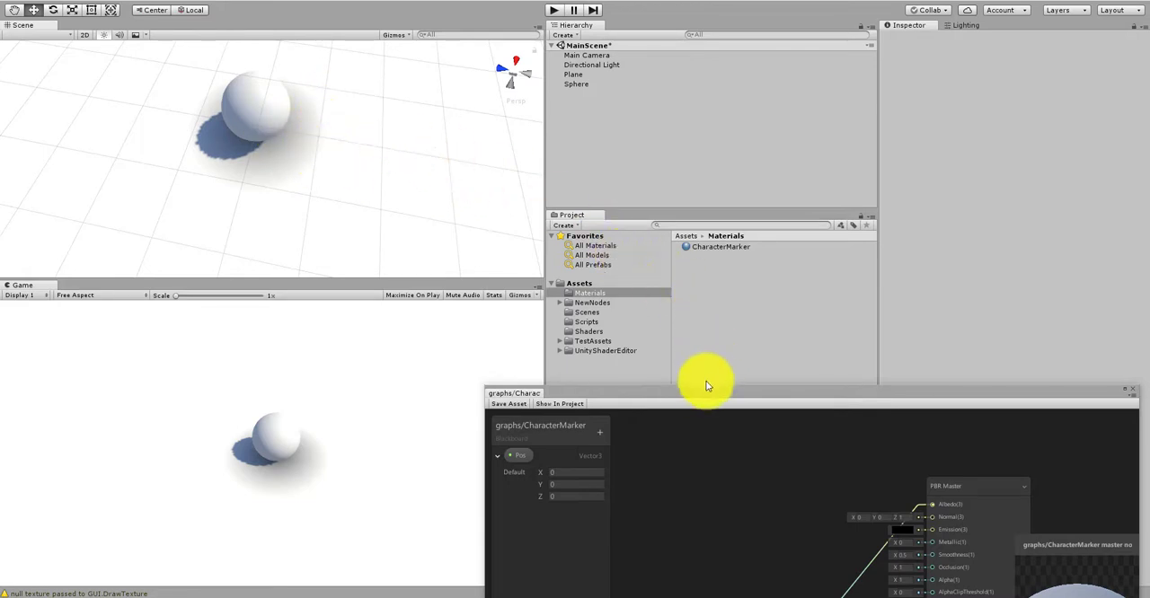
Step: Move the shader graph window higher and create a Subtract node above the Distance node
drag(693, 392, 681, 337)
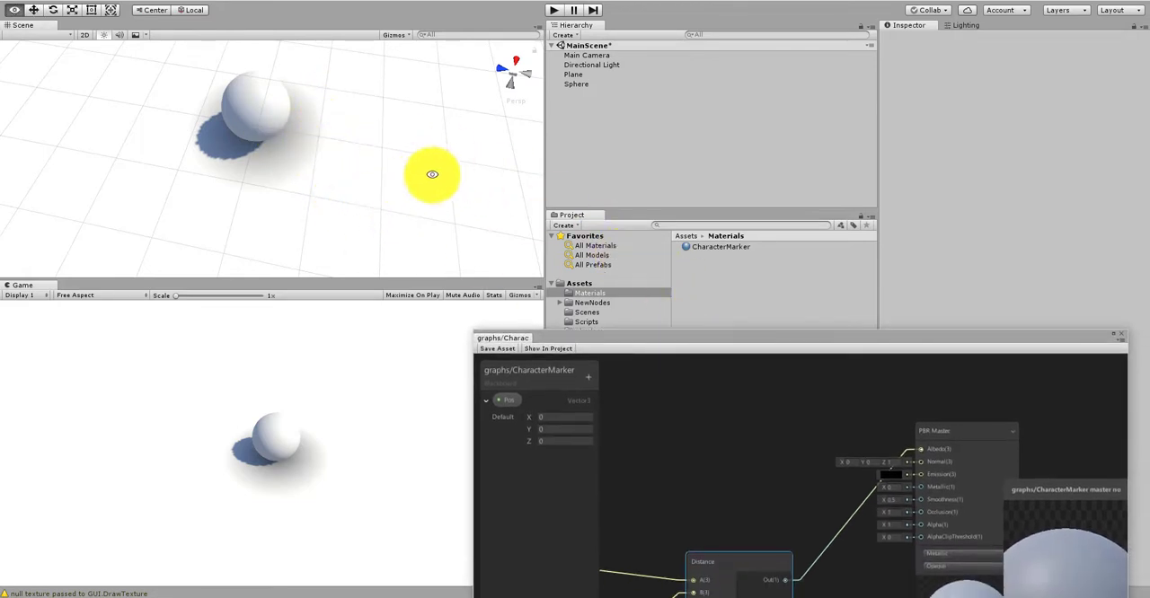
scroll(783, 404, down, 3)
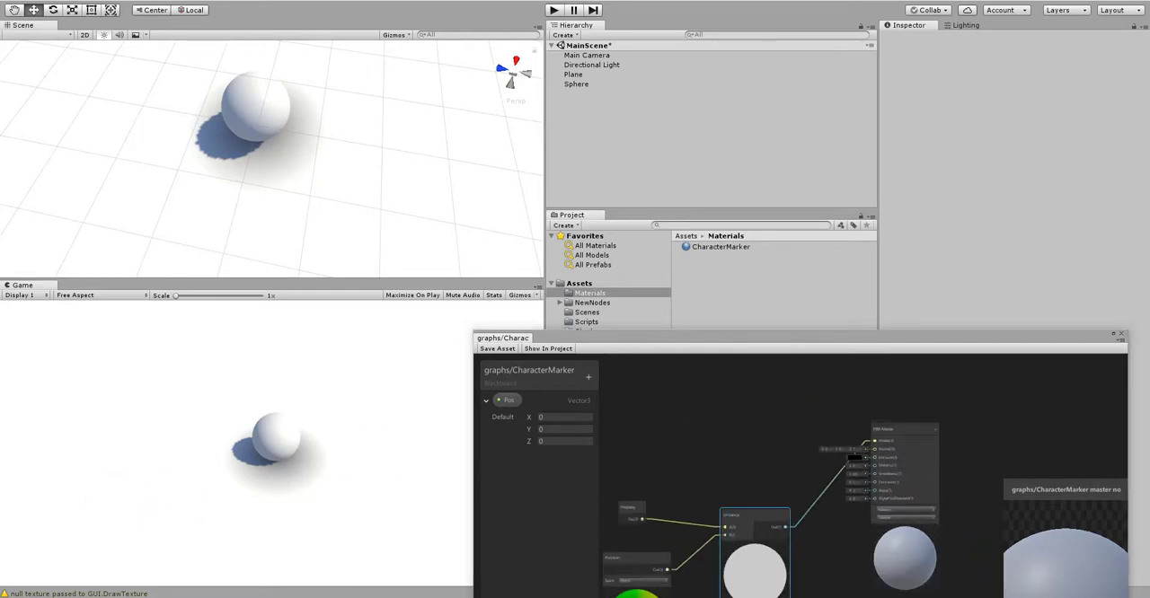
scroll(766, 407, down, 4)
scroll(700, 462, up, 4)
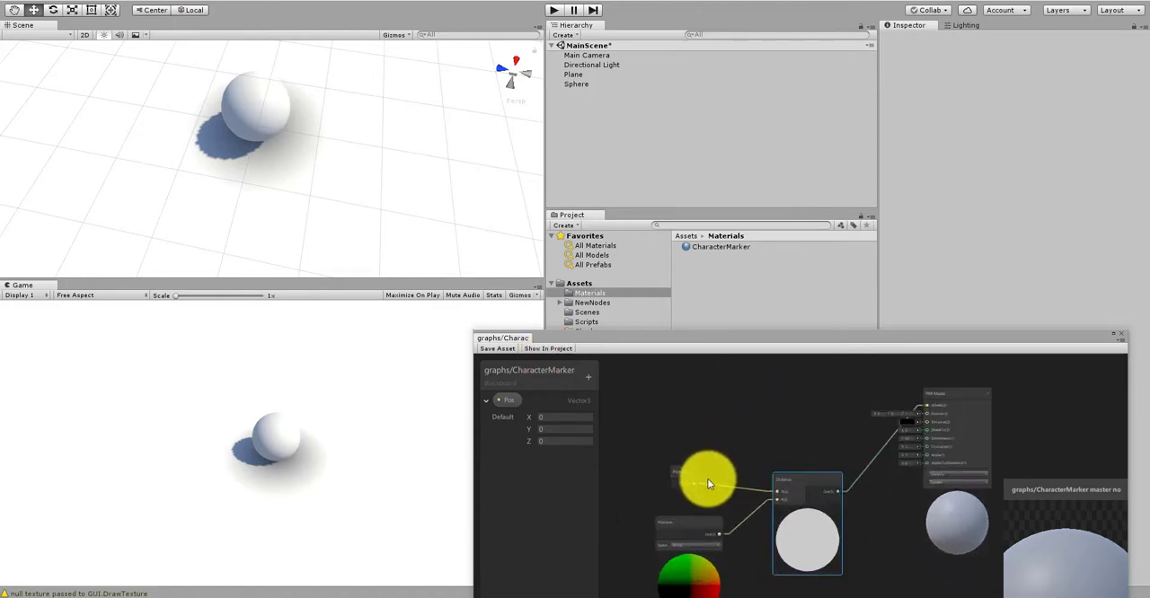
click(685, 477)
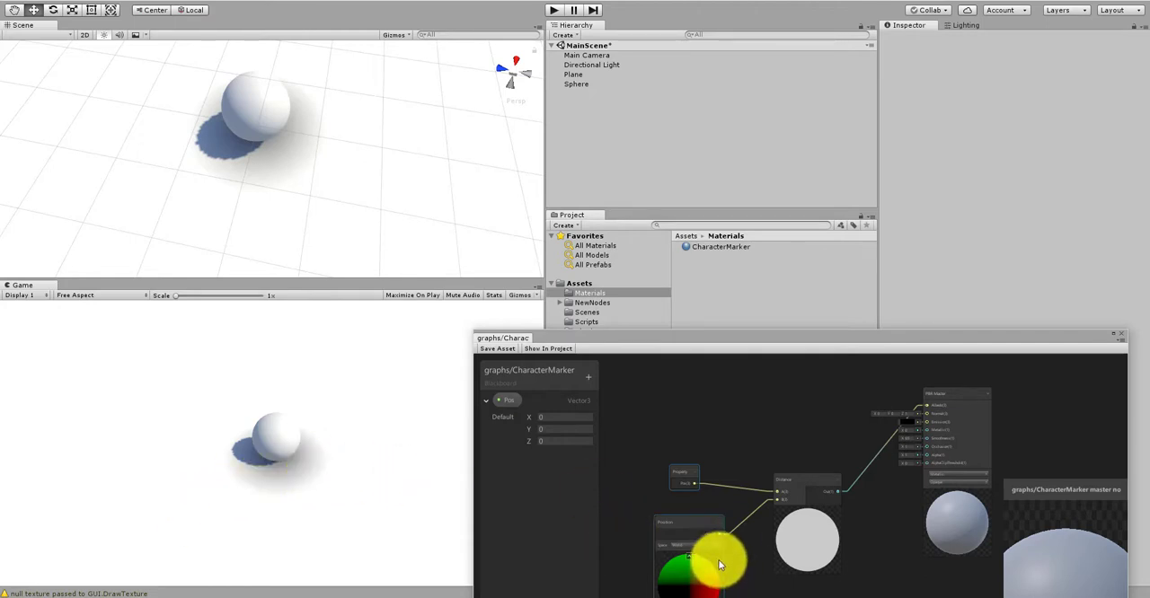
middle_drag(742, 400, 754, 486)
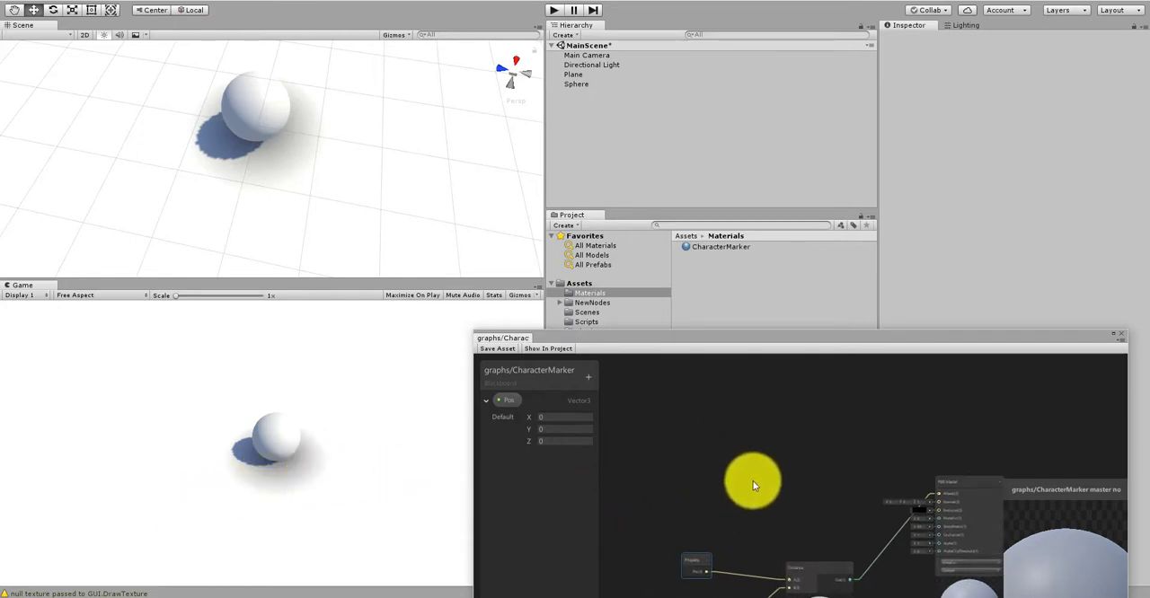
right_click(754, 486)
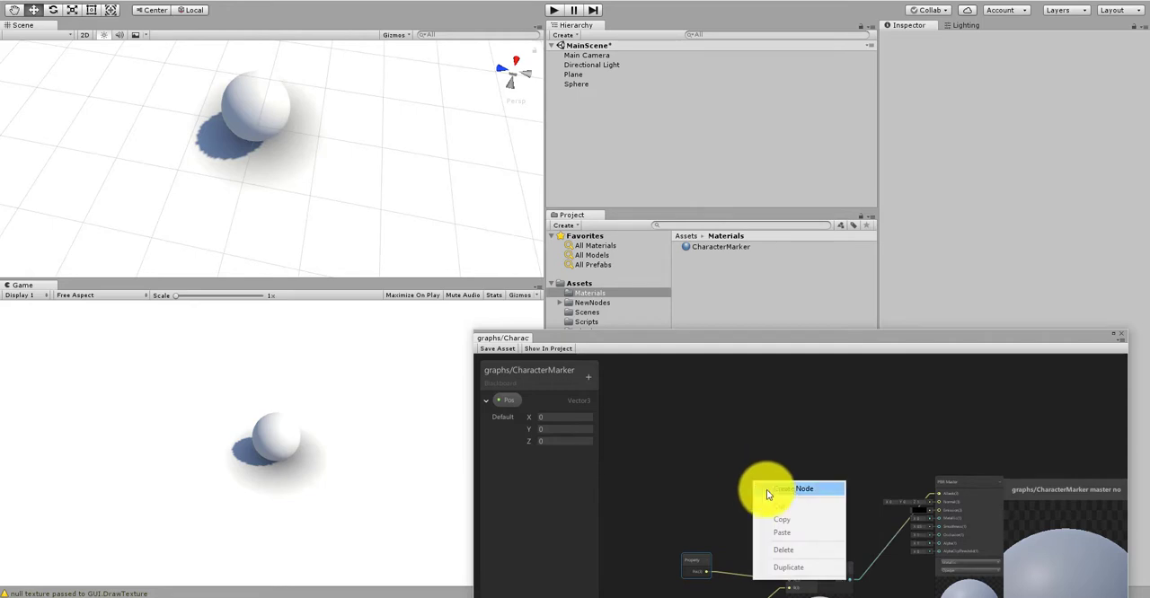
click(774, 488)
text(subt)
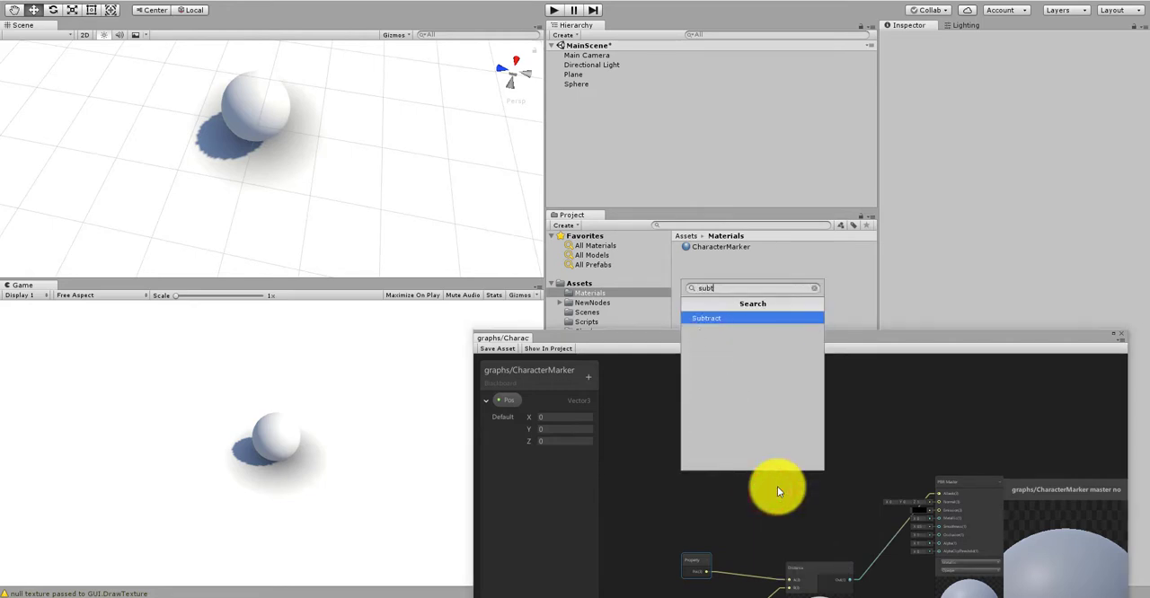
key(Return)
drag(787, 487, 796, 441)
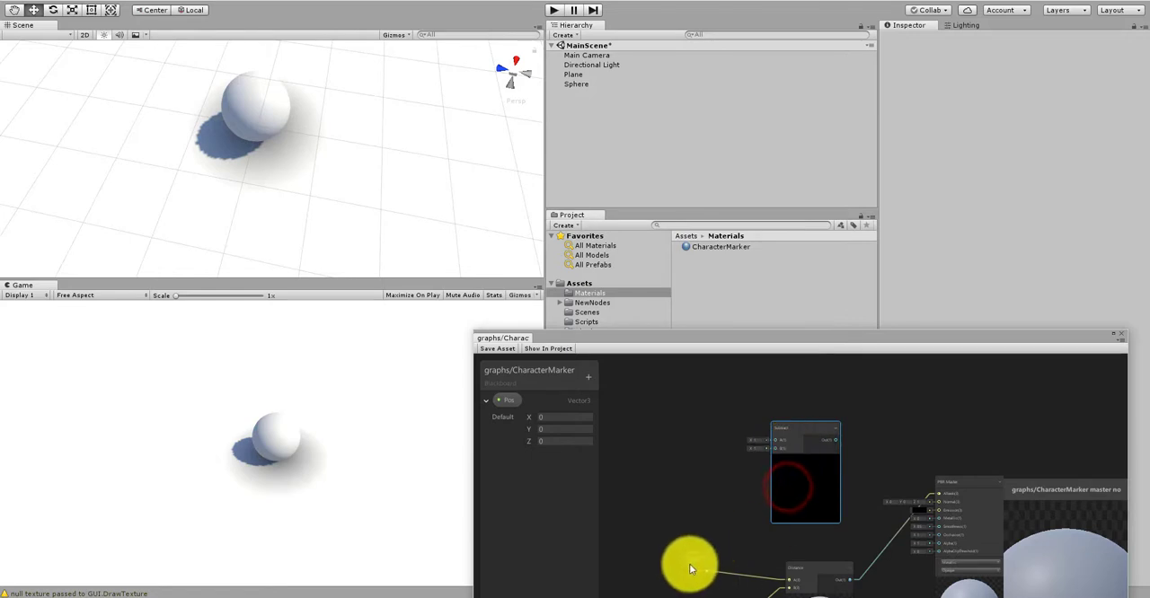
Step: Reposition the Pos property node and connect its output to the Subtract node's A input
drag(691, 567, 674, 543)
middle_drag(672, 498, 680, 451)
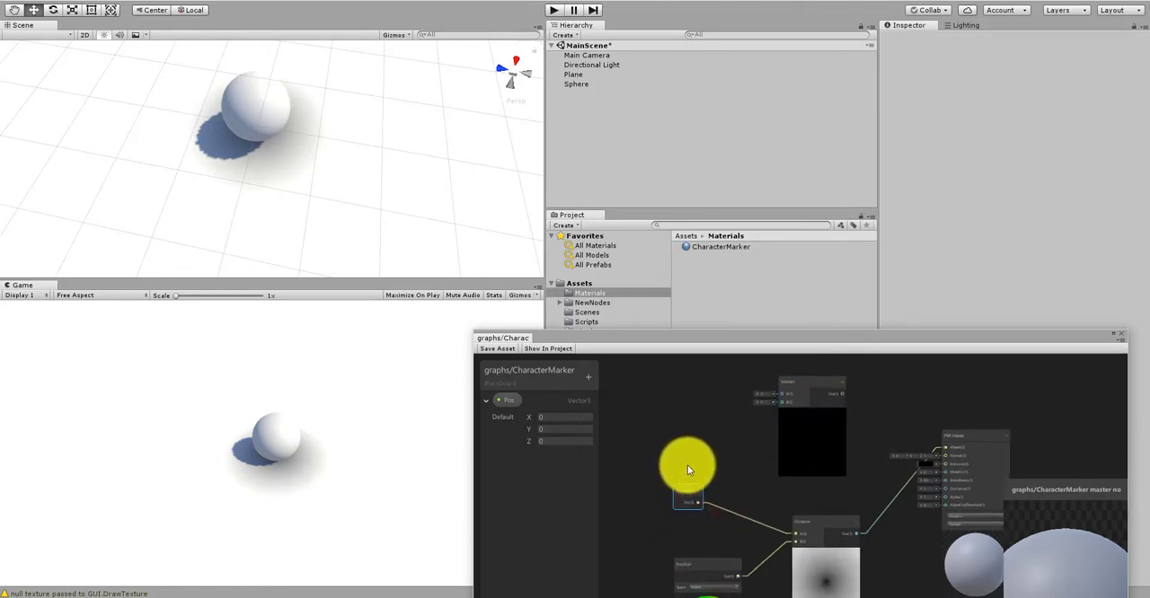
scroll(728, 459, up, 2)
mouse_move(689, 517)
mouse_down()
mouse_move(765, 367)
mouse_move(800, 449)
mouse_up()
scroll(747, 408, down, 4)
scroll(747, 489, up, 2)
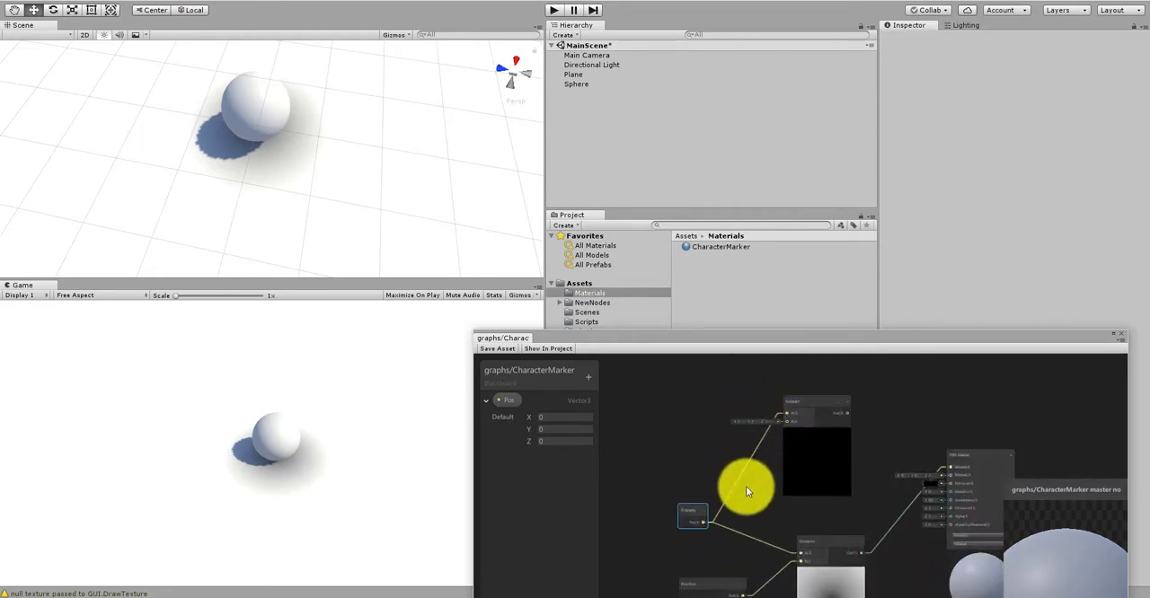
Step: Connect the Position node's output to the Subtract node's B input
middle_drag(738, 524, 764, 456)
scroll(757, 503, up, 4)
drag(749, 524, 852, 440)
scroll(760, 439, down, 2)
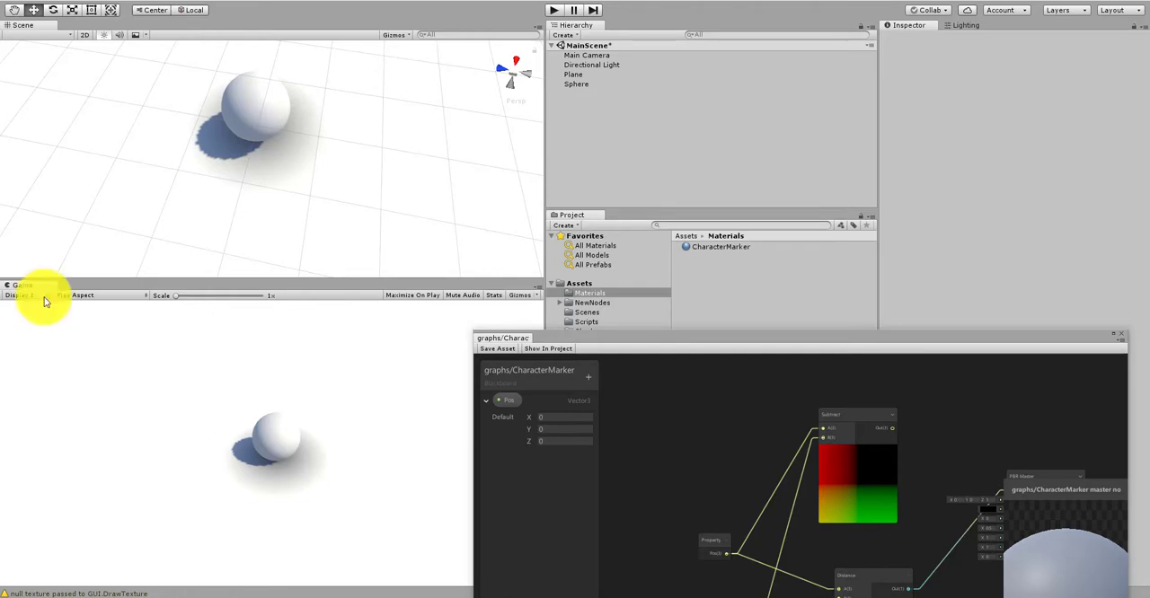
Step: Examine how the Pos property and Position nodes feed the Subtract and Distance nodes, comparing the node previews
scroll(758, 463, down, 2)
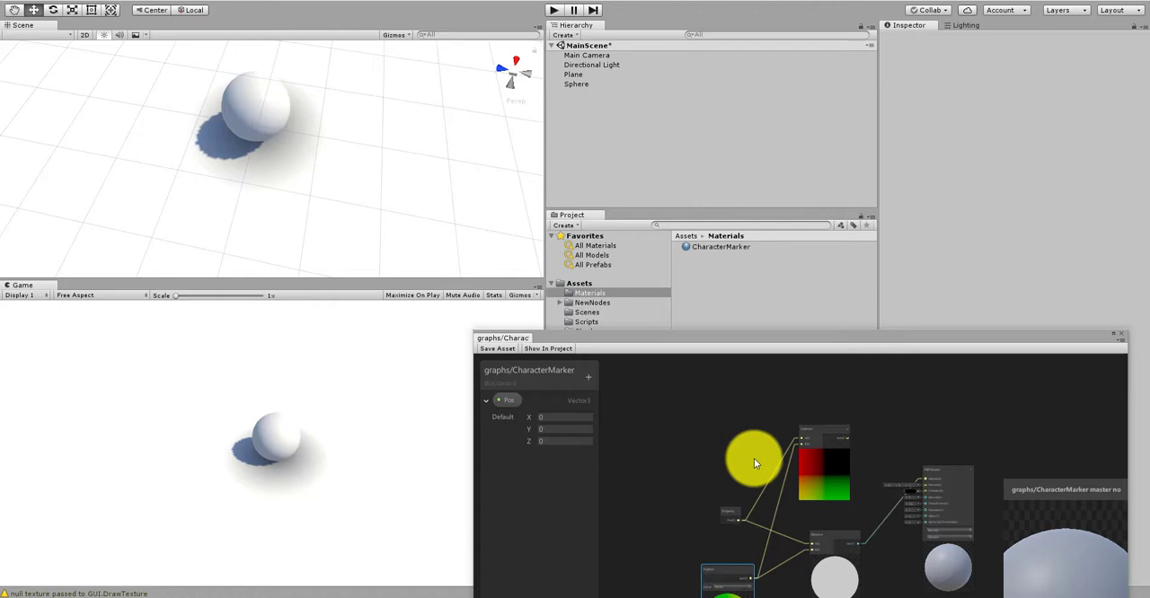
scroll(757, 466, up, 3)
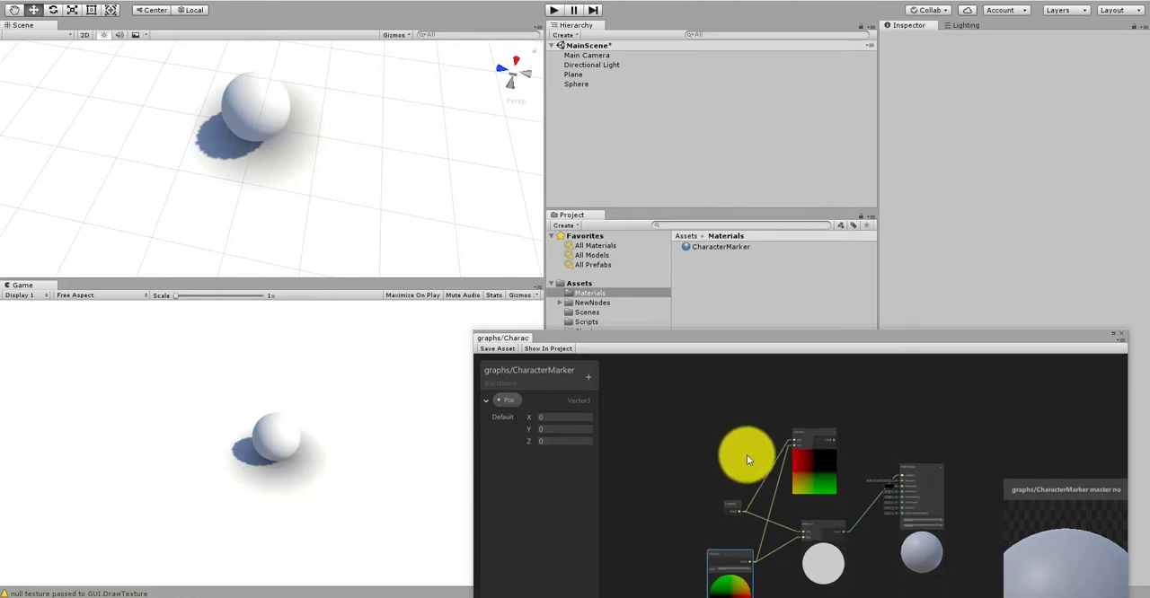
scroll(749, 500, up, 1)
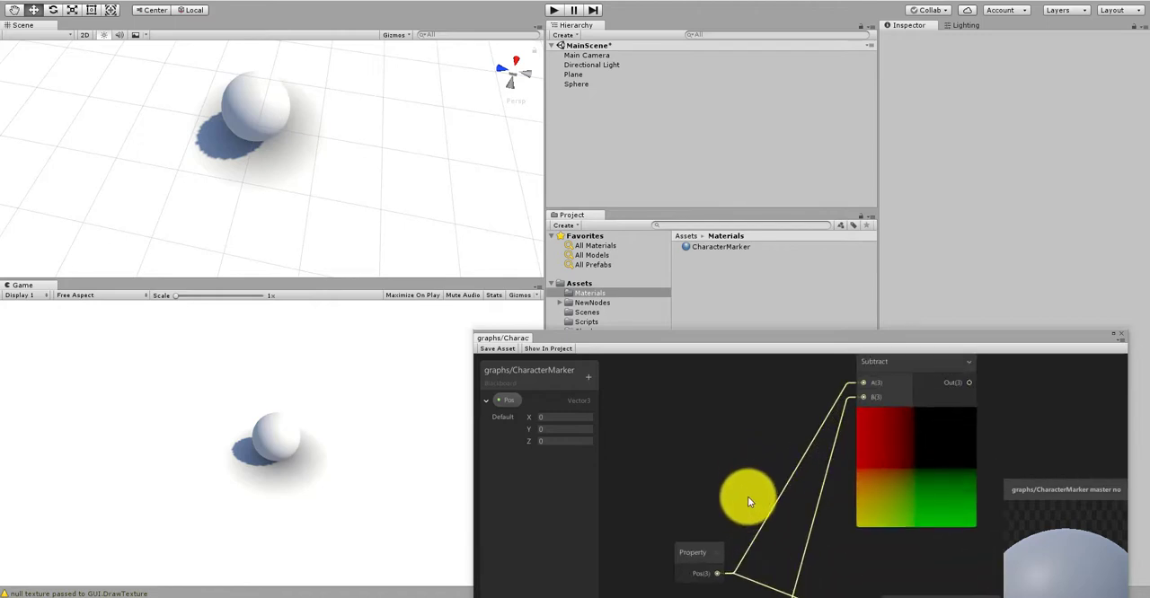
scroll(744, 470, down, 1)
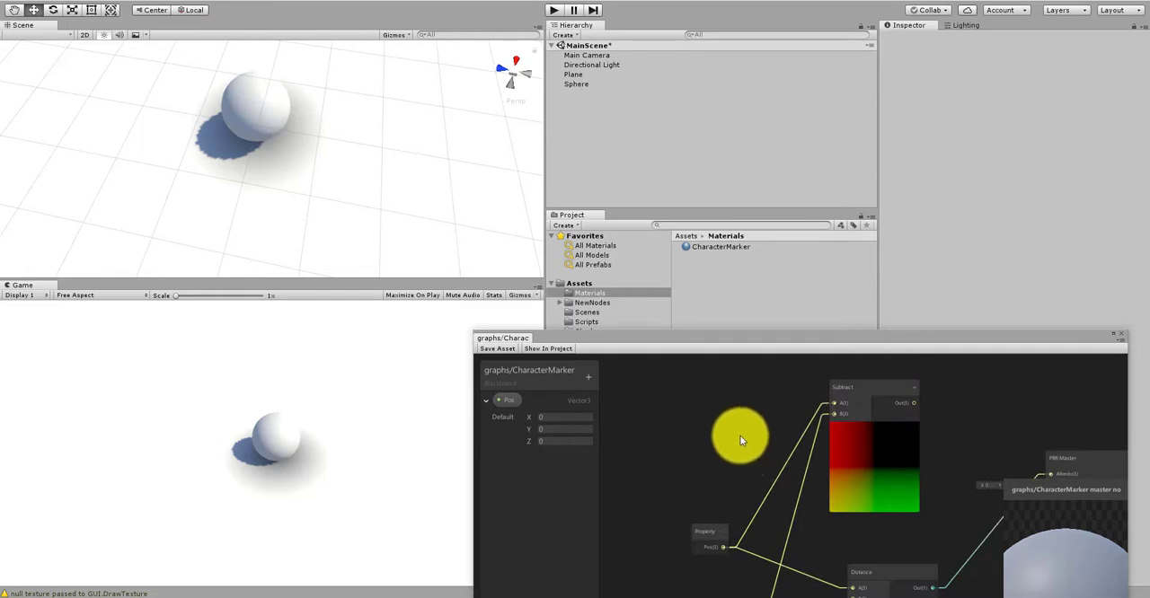
scroll(744, 435, down, 1)
scroll(752, 478, up, 2)
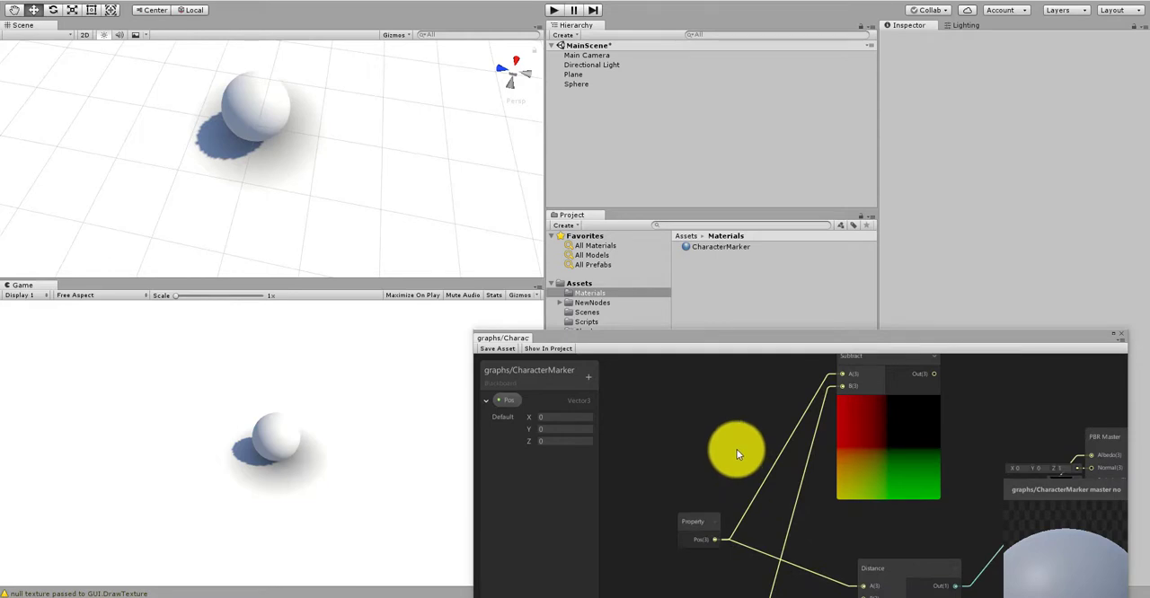
scroll(737, 454, down, 1)
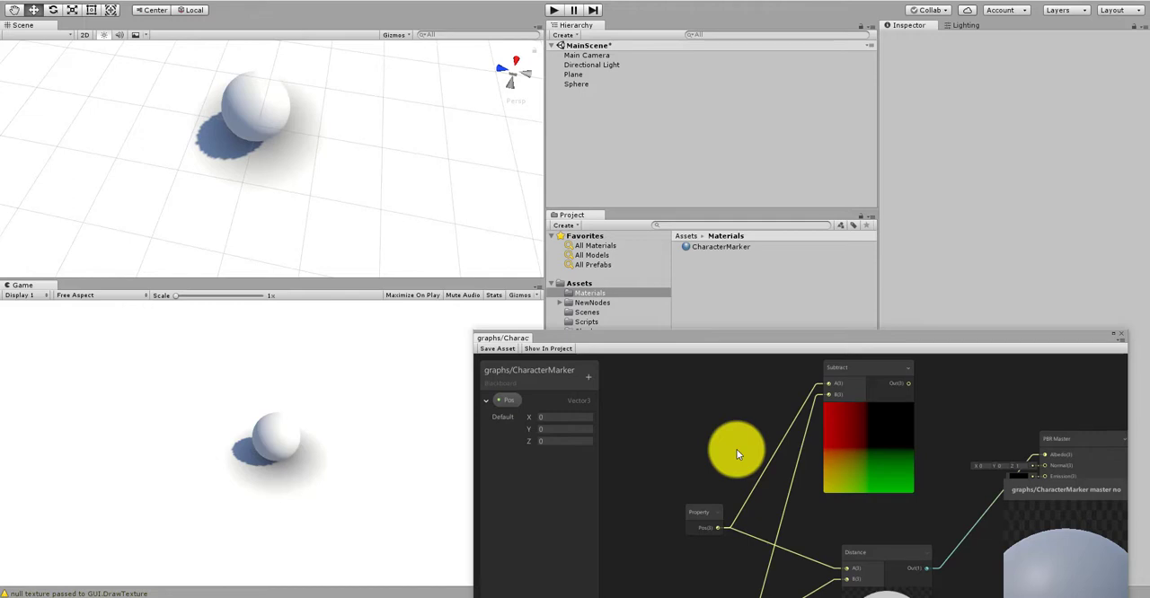
scroll(730, 465, down, 3)
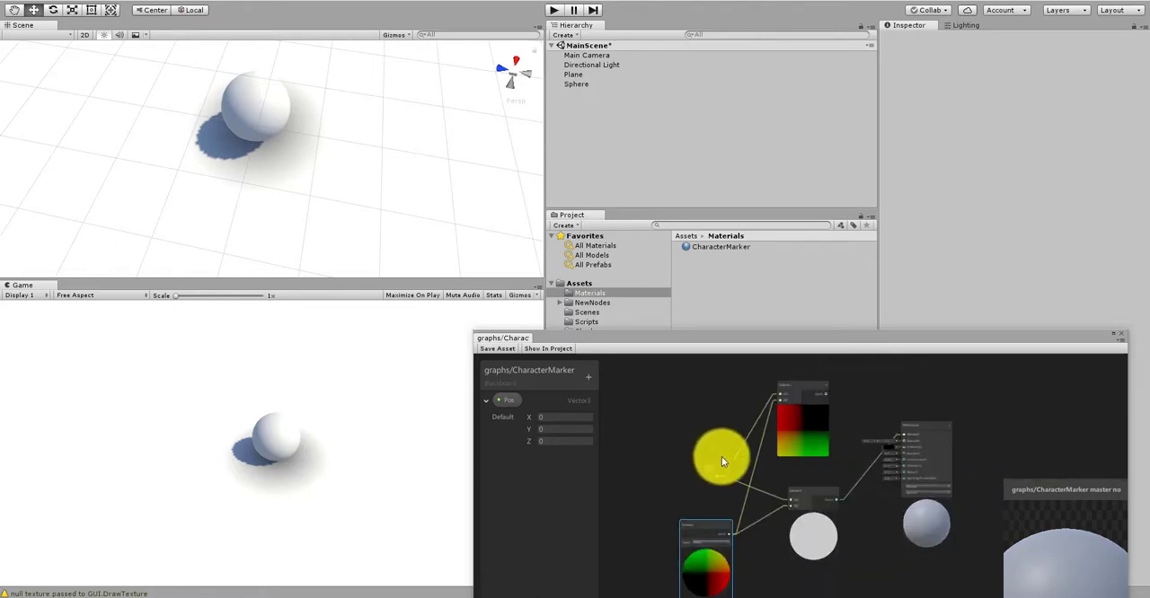
Step: Move the Subtract node a little higher in the graph to leave room for another node after it
scroll(715, 472, up, 3)
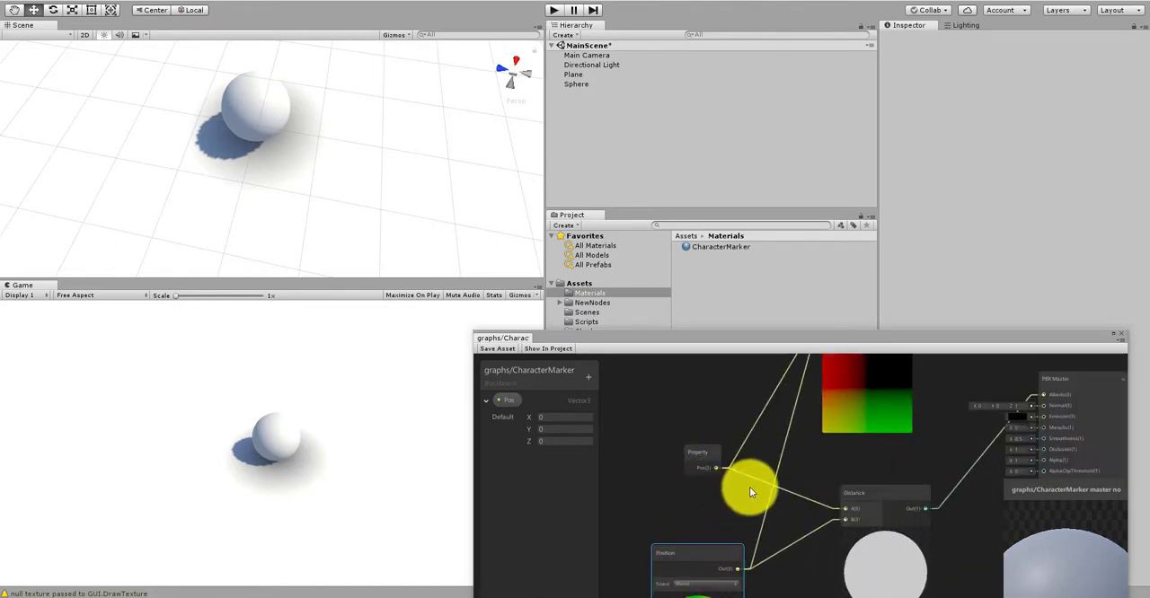
middle_drag(825, 451, 708, 543)
scroll(748, 425, up, 2)
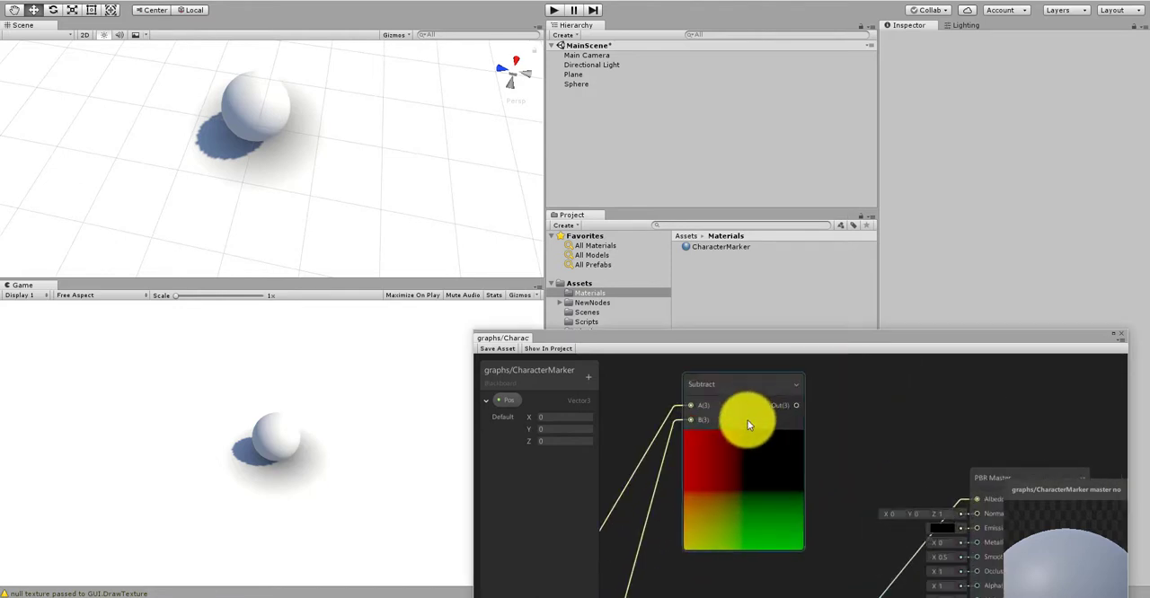
middle_drag(822, 424, 779, 469)
drag(729, 436, 720, 394)
scroll(763, 421, down, 3)
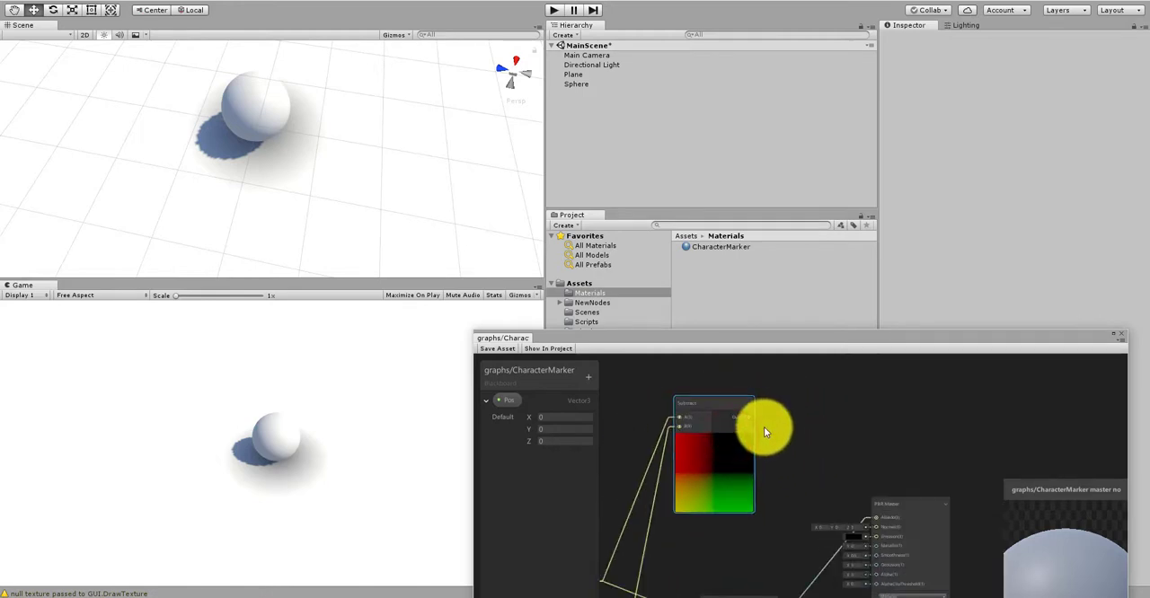
scroll(764, 427, down, 1)
scroll(764, 429, up, 2)
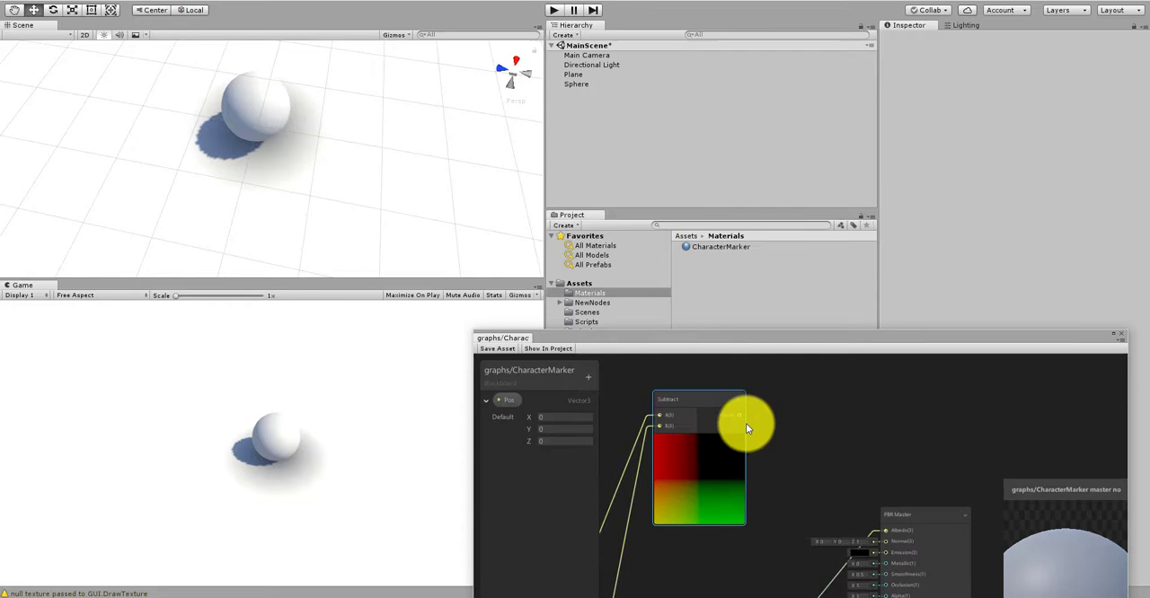
right_click(804, 428)
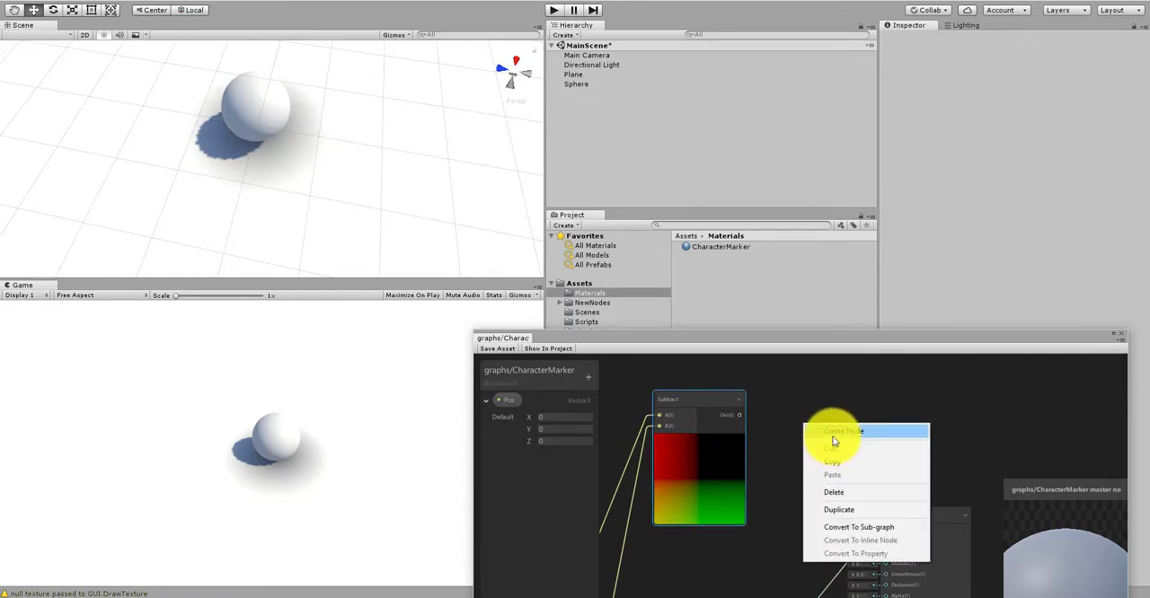
click(833, 433)
text(norma)
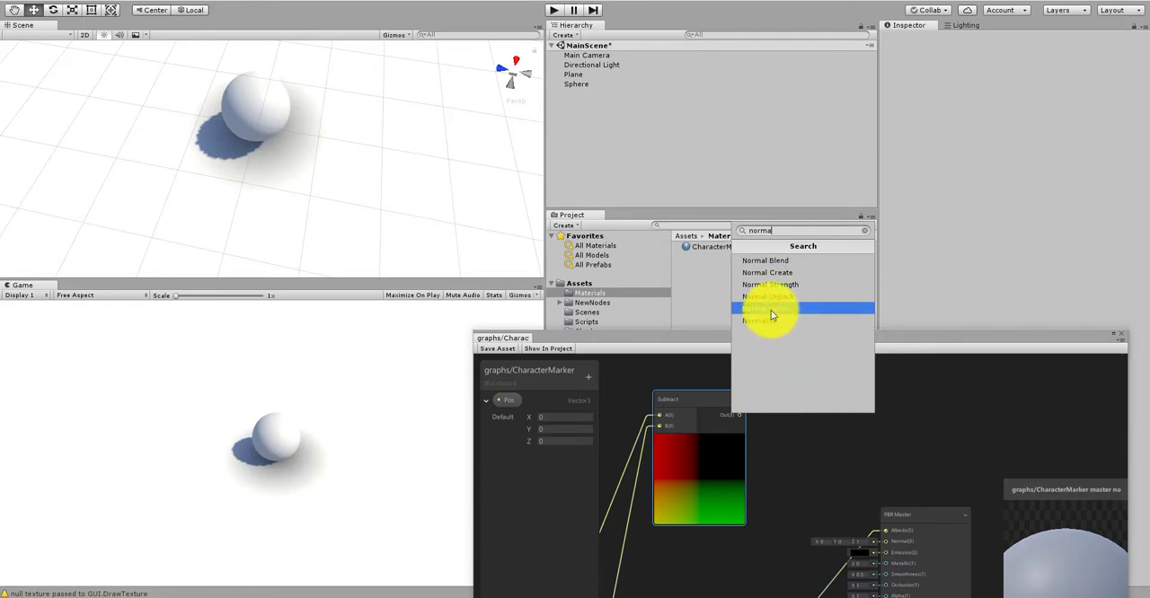
click(771, 314)
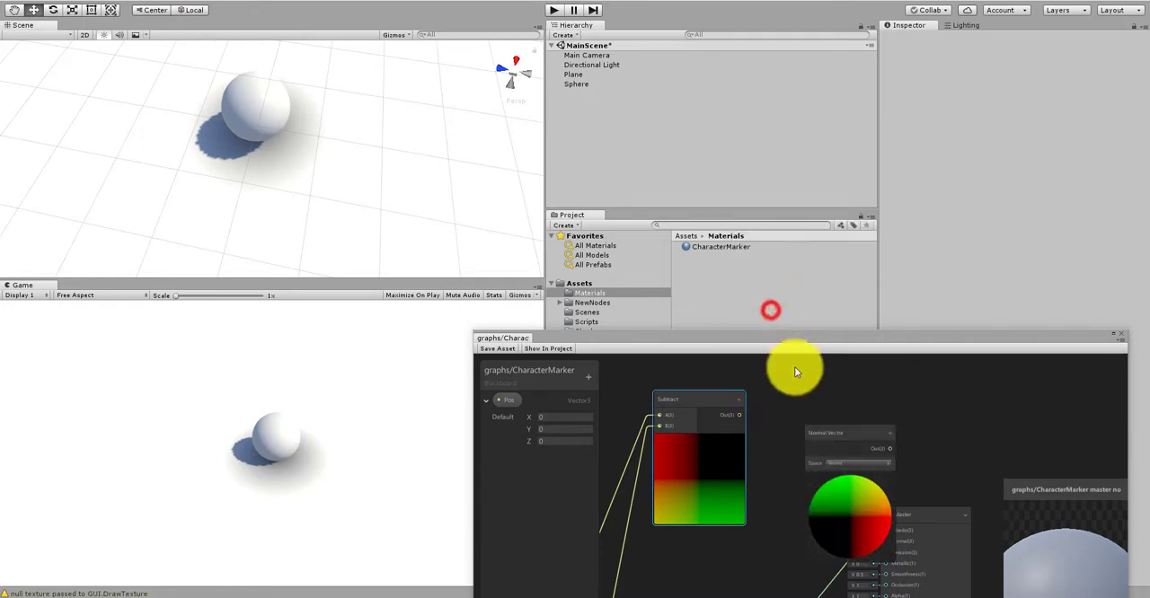
drag(741, 415, 780, 435)
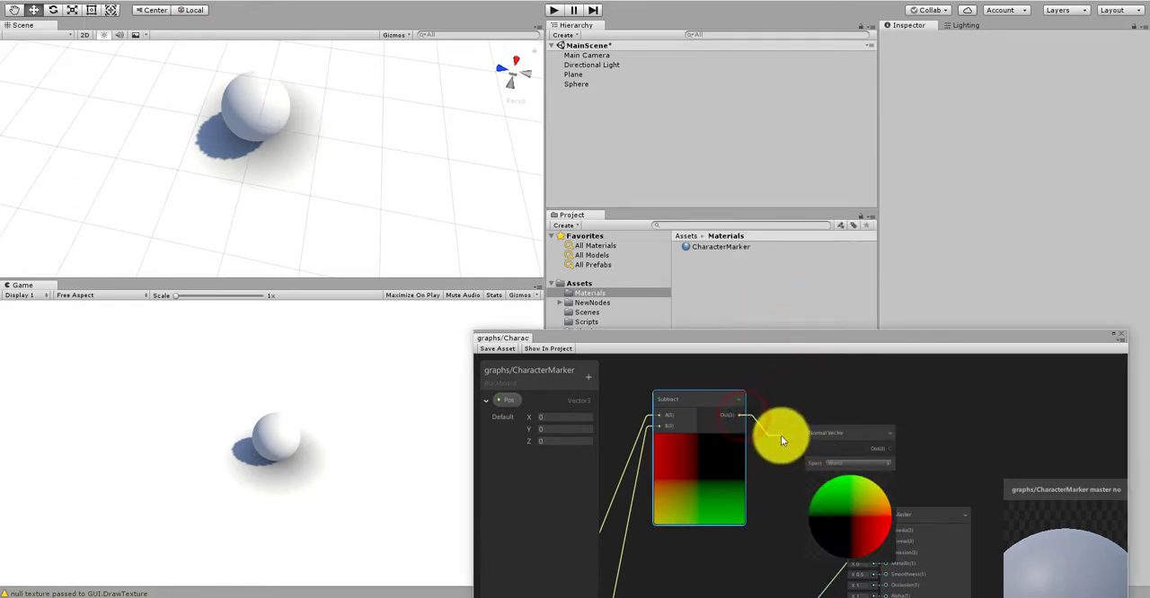
click(874, 410)
scroll(844, 426, up, 2)
click(835, 438)
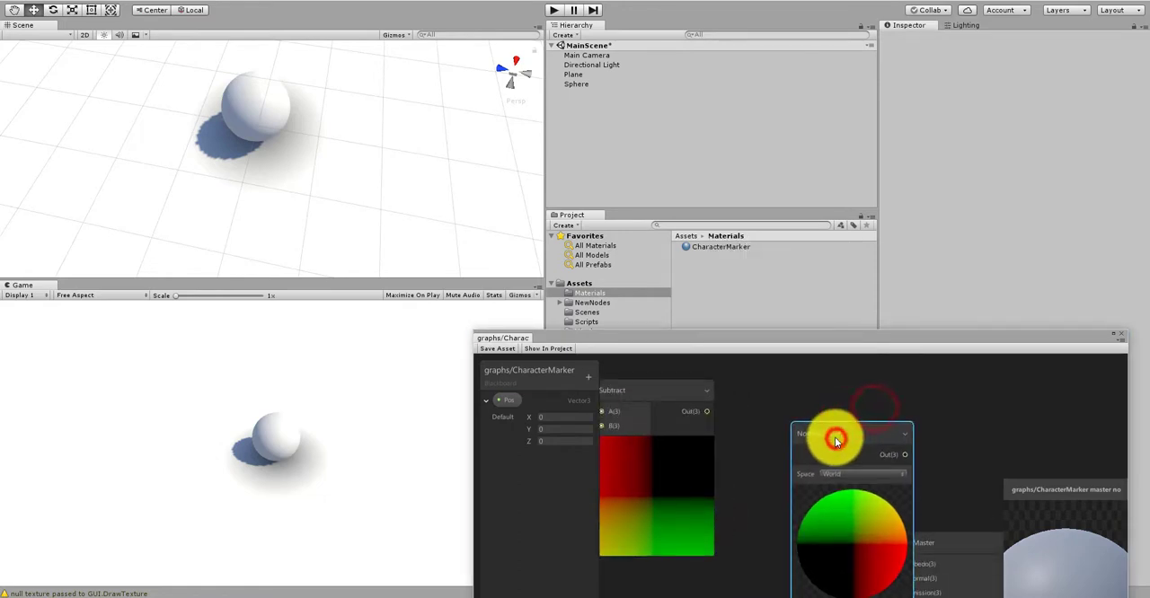
key(Delete)
Step: Create a Normalize node beside the Subtract node and connect the Subtract output to its input
right_click(785, 424)
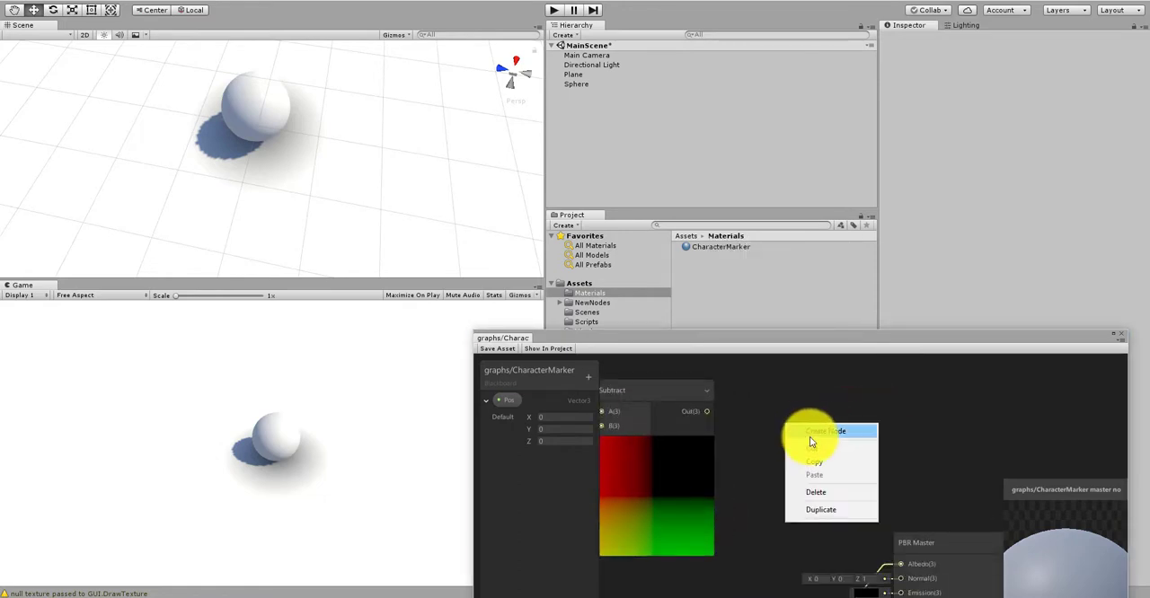
click(813, 432)
text(norma)
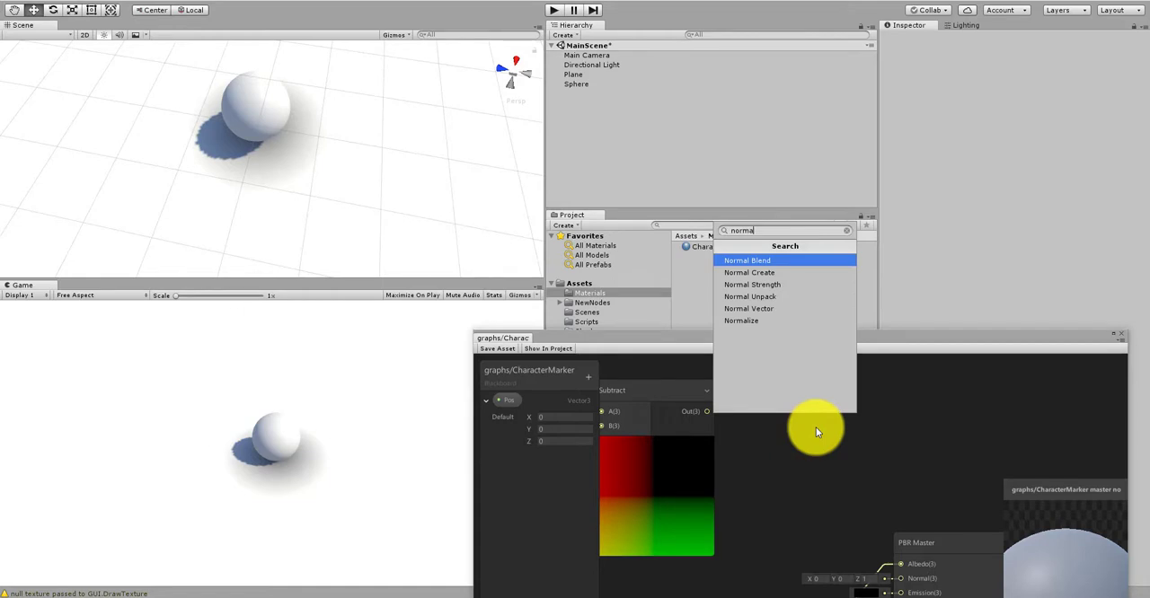
click(755, 319)
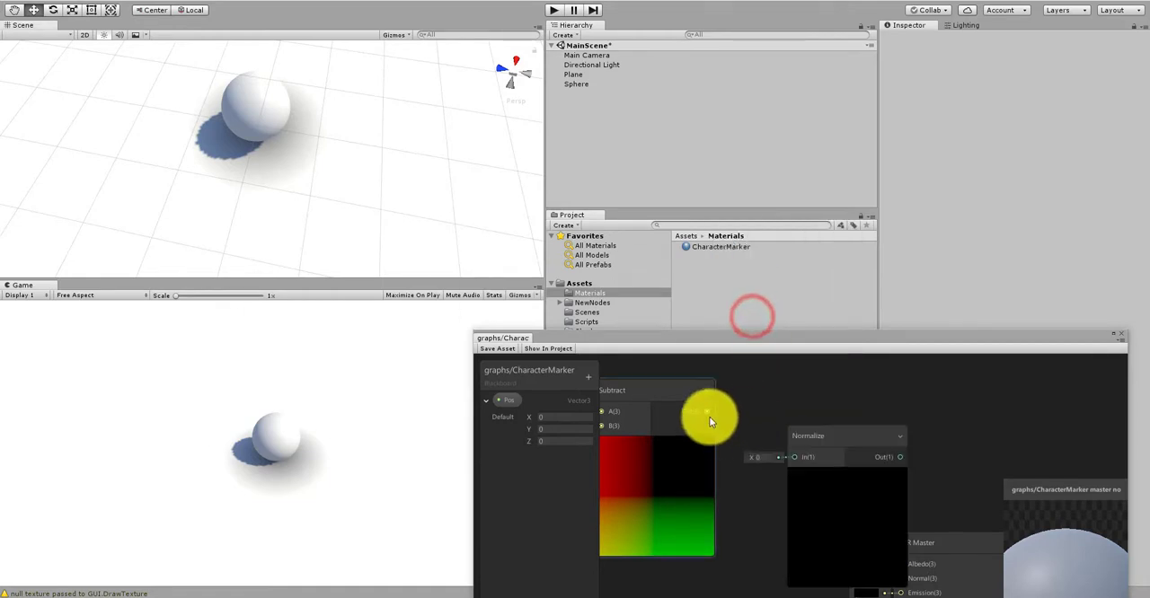
drag(709, 416, 753, 440)
Step: Move the Normalize node up so it lines up with the Subtract node
scroll(790, 412, down, 2)
scroll(790, 412, down, 3)
click(815, 413)
scroll(808, 413, up, 3)
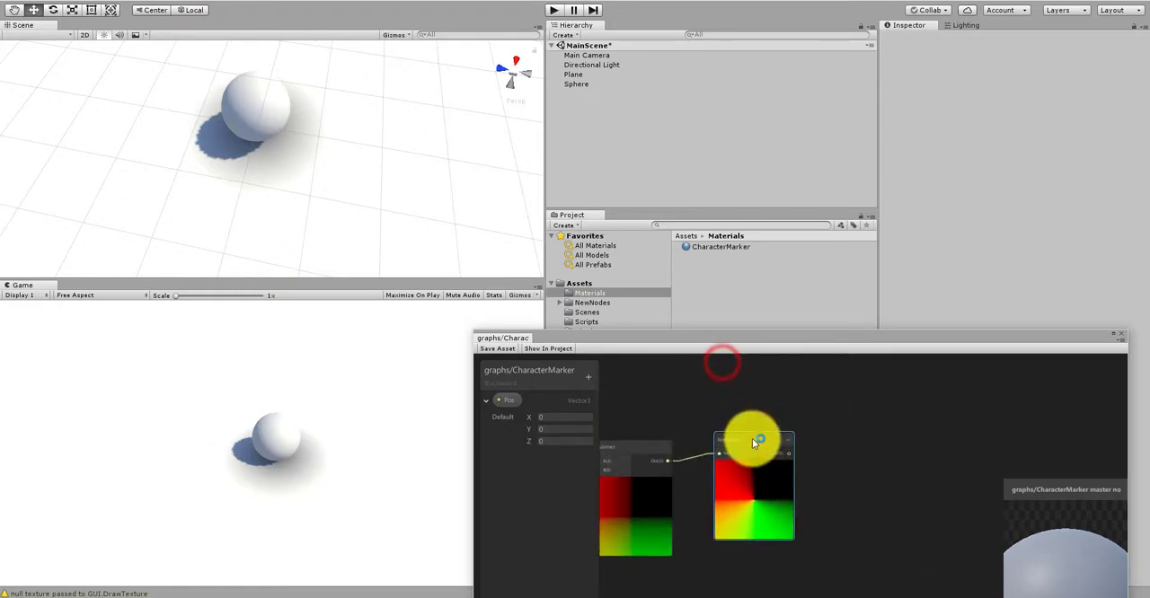
middle_drag(805, 470, 762, 398)
Step: Connect the Normalize output to the PBR Master's Albedo input and save the shader asset
drag(742, 403, 831, 565)
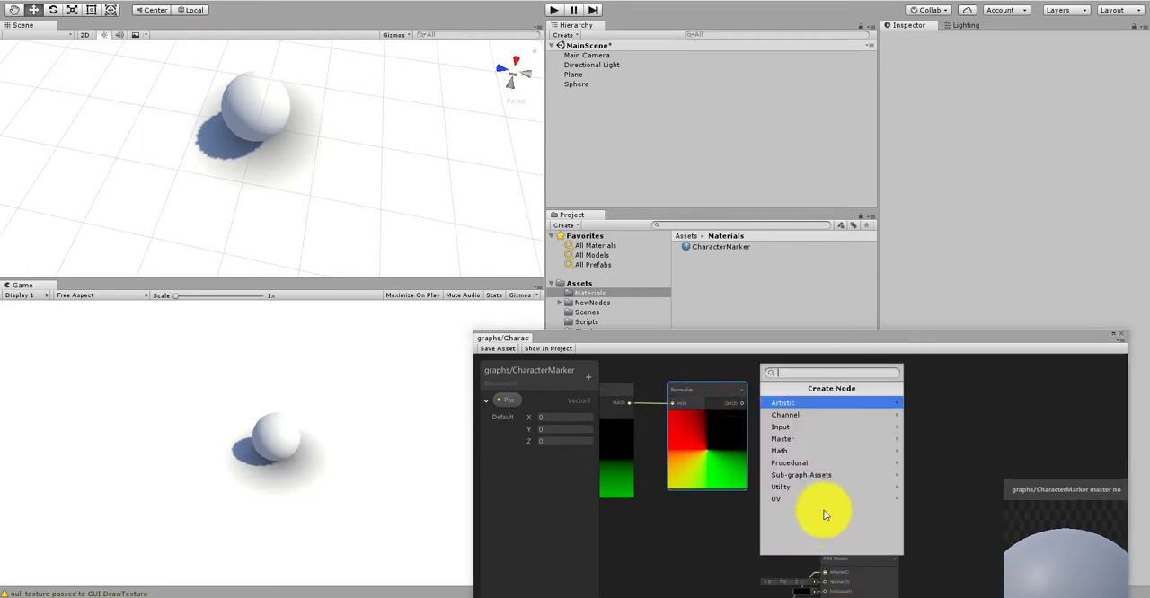
click(737, 522)
middle_drag(774, 474, 765, 431)
scroll(773, 439, down, 3)
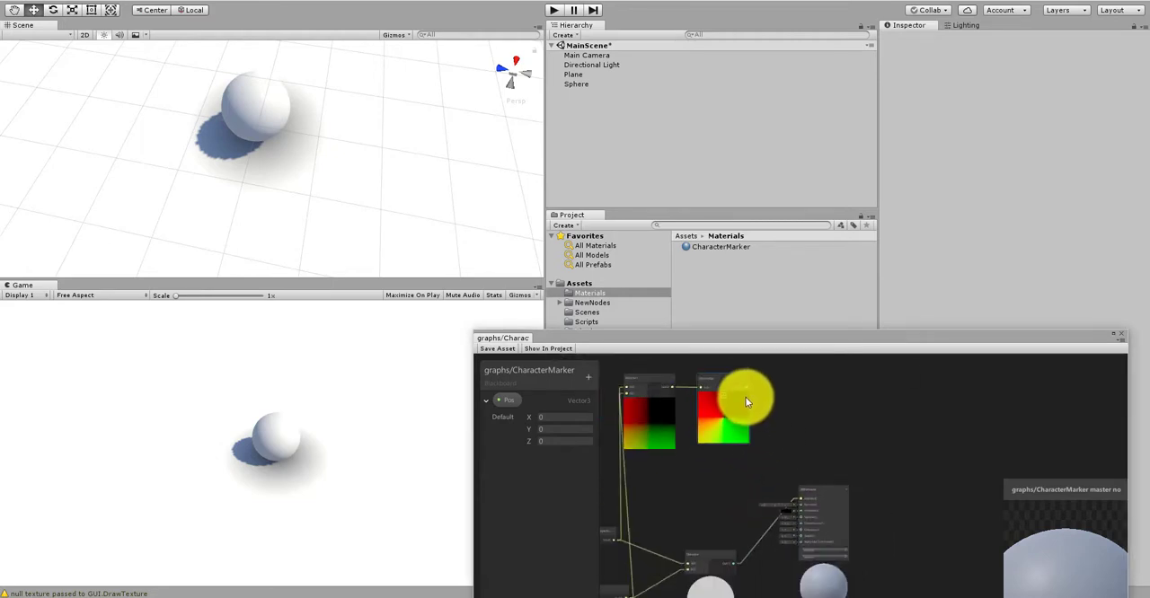
drag(744, 389, 801, 520)
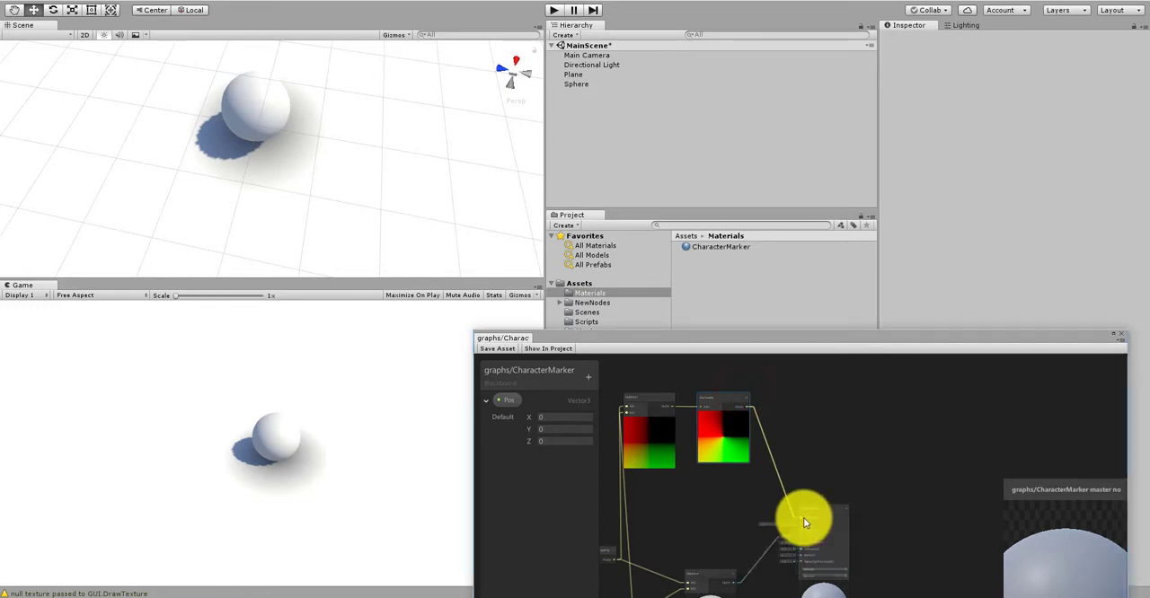
click(496, 349)
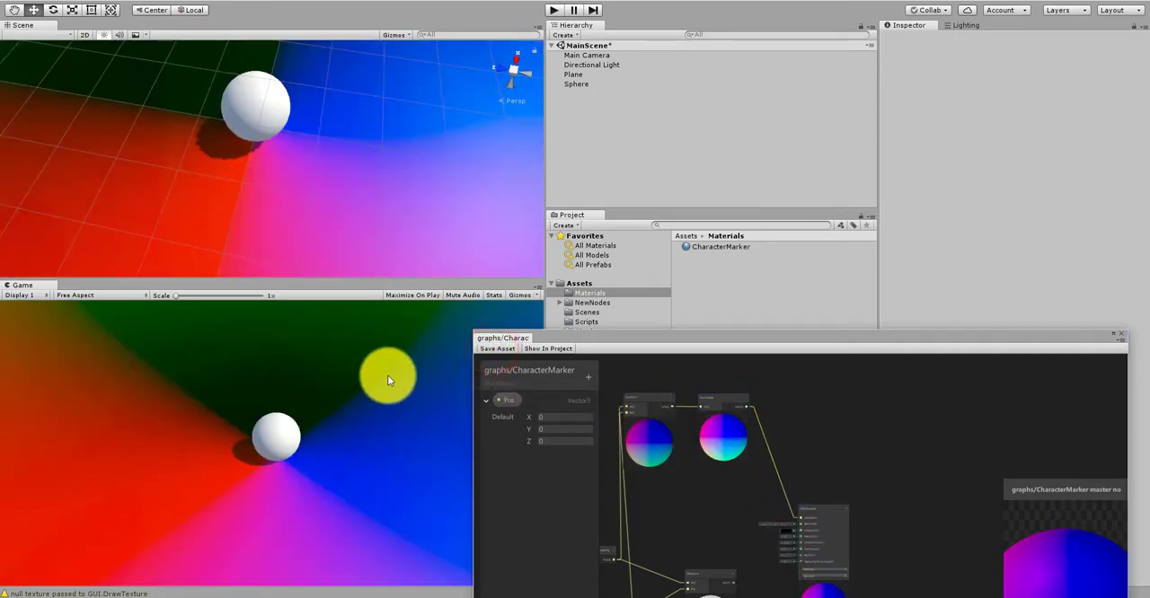
Step: Examine the direction colours on the plane around the sphere from several scene angles and compare them with the Normalize preview
alt+right_drag(349, 137, 169, 188)
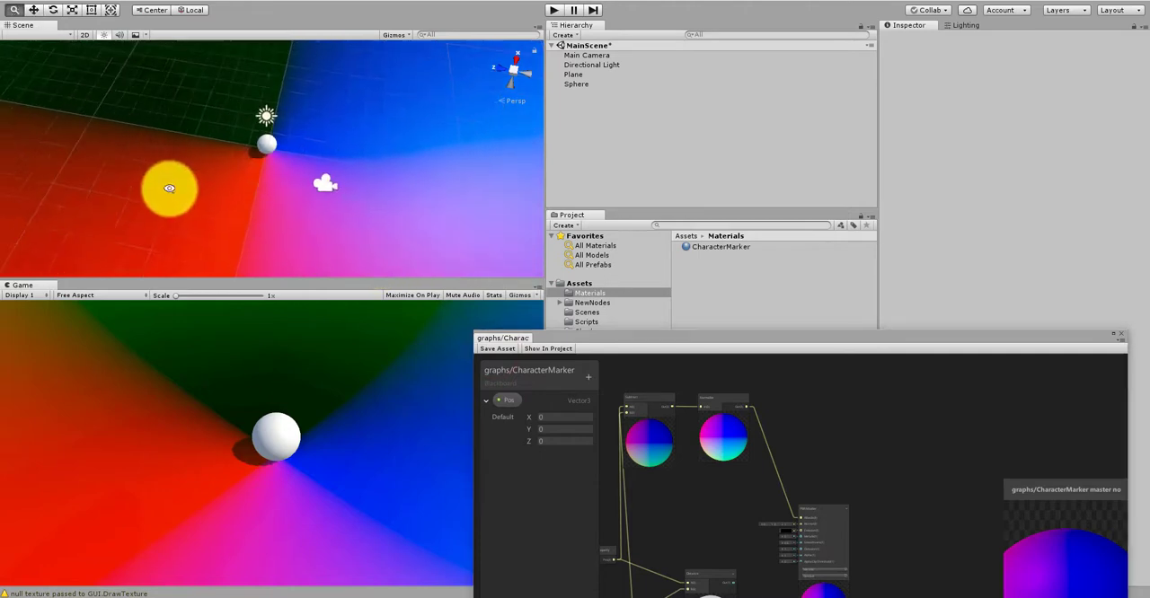
alt+right_drag(395, 146, 214, 181)
alt+drag(214, 181, 344, 168)
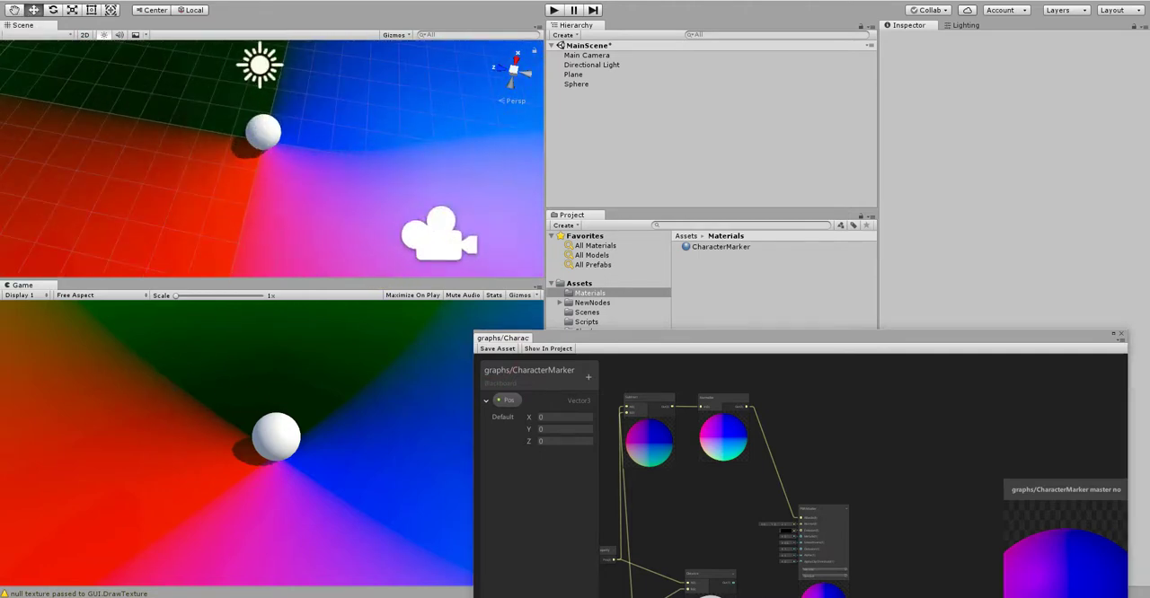
click(734, 401)
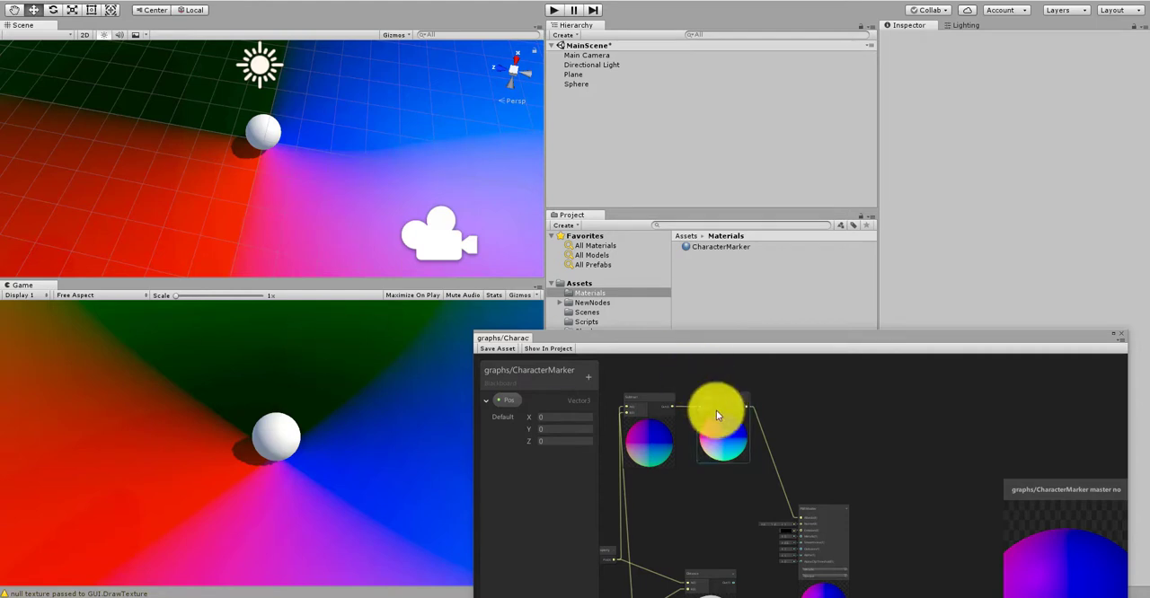
scroll(785, 445, up, 2)
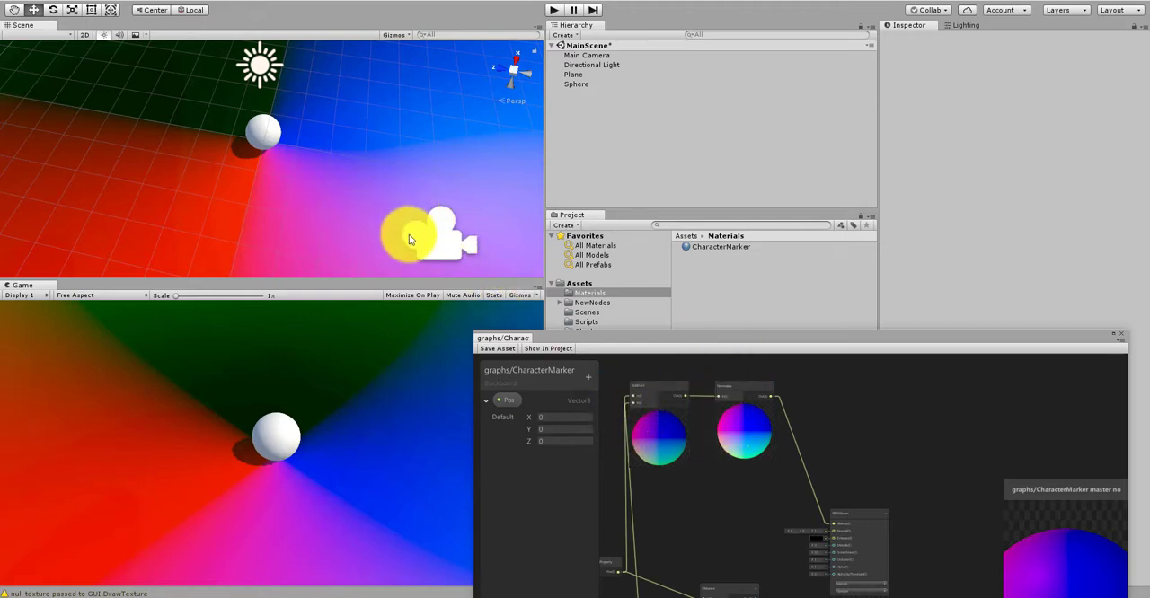
alt+drag(346, 184, 311, 113)
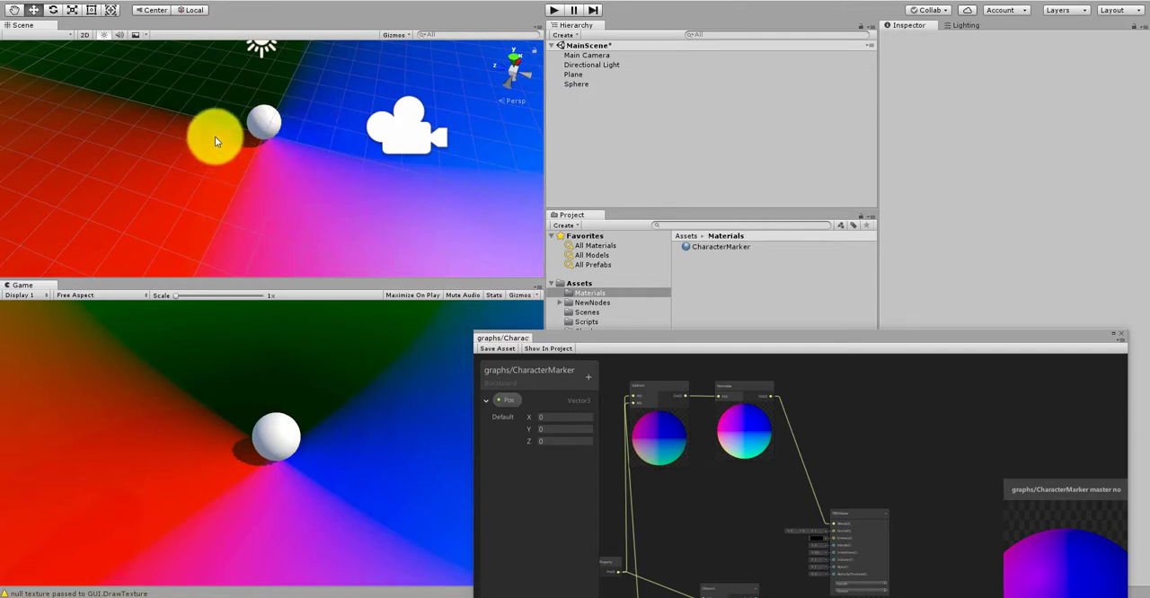
Step: Create a Split node after the Normalize node and connect the Normalize output to its input
scroll(805, 409, up, 3)
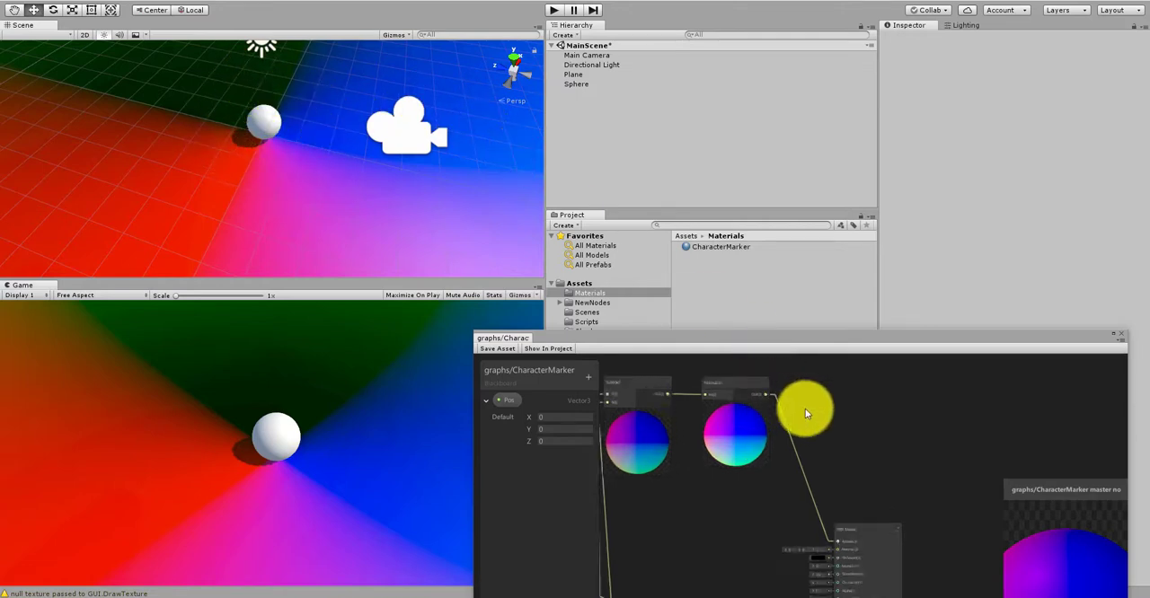
right_click(814, 399)
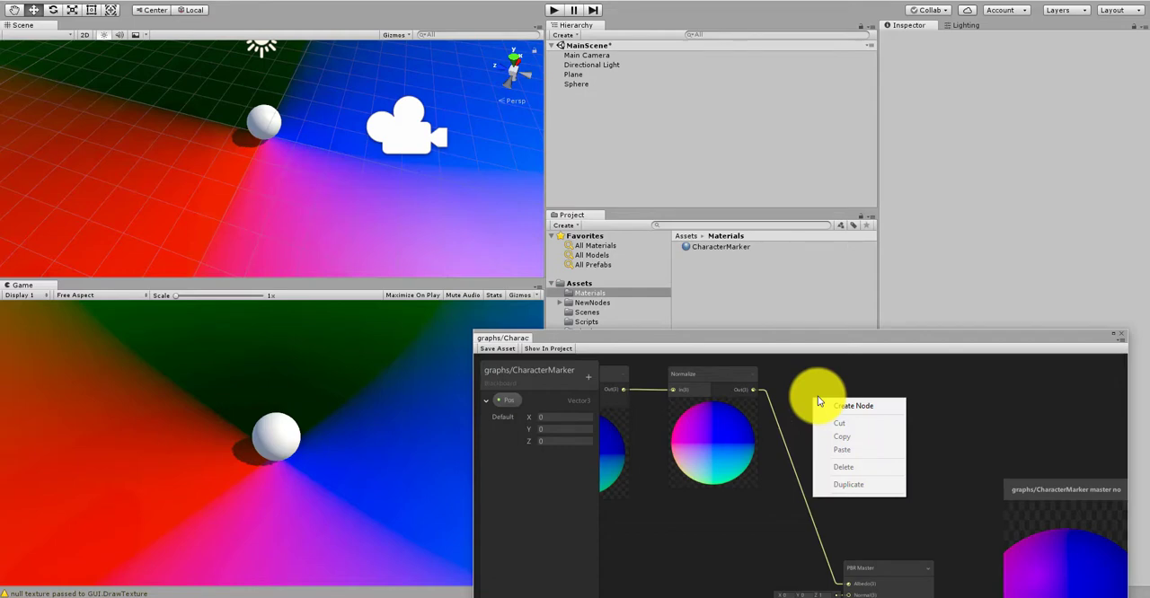
click(783, 393)
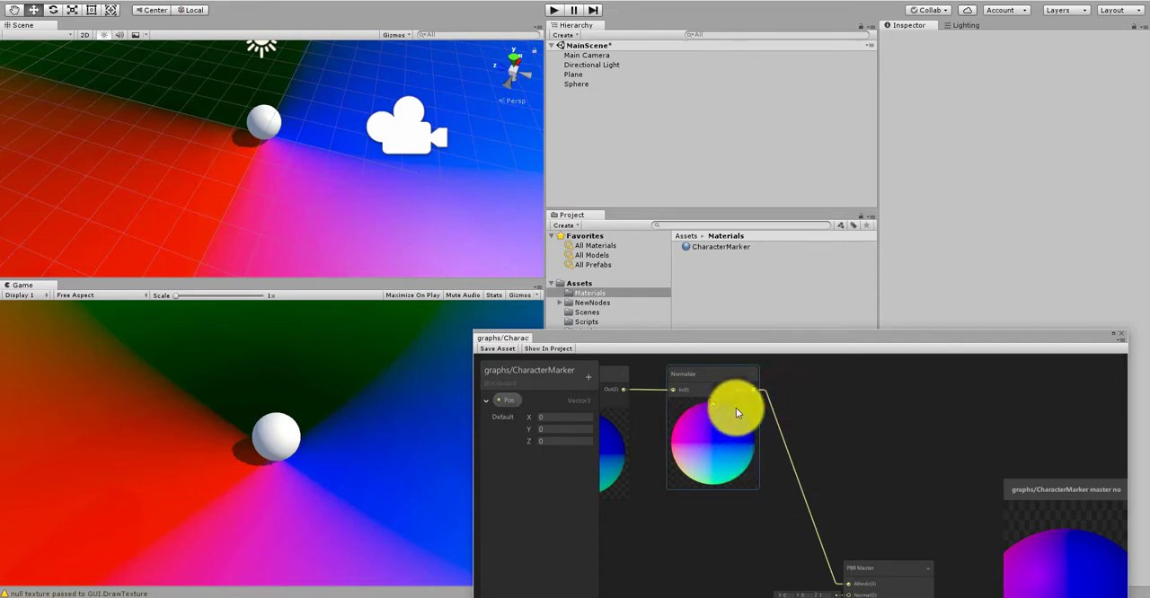
scroll(757, 387, up, 2)
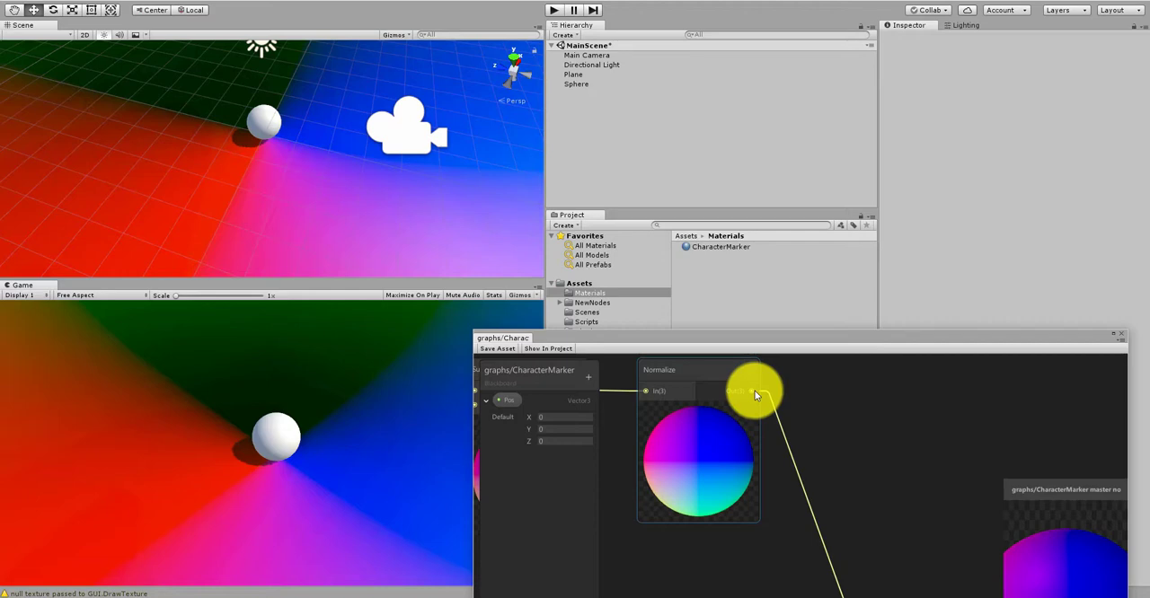
right_click(825, 420)
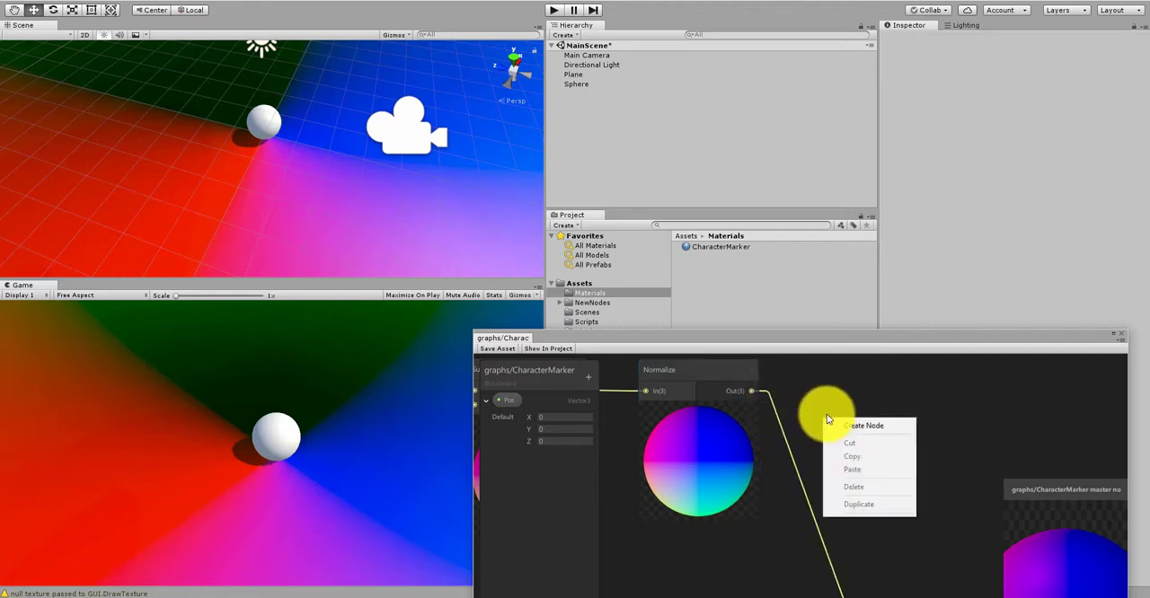
click(829, 422)
text(split)
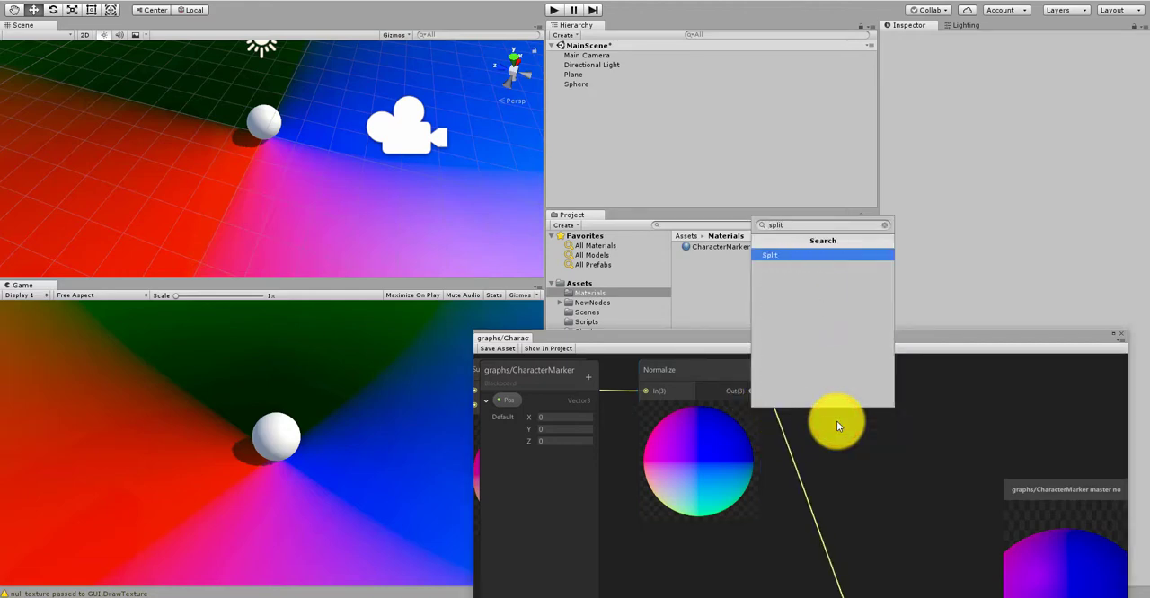
key(Return)
middle_drag(791, 408, 753, 459)
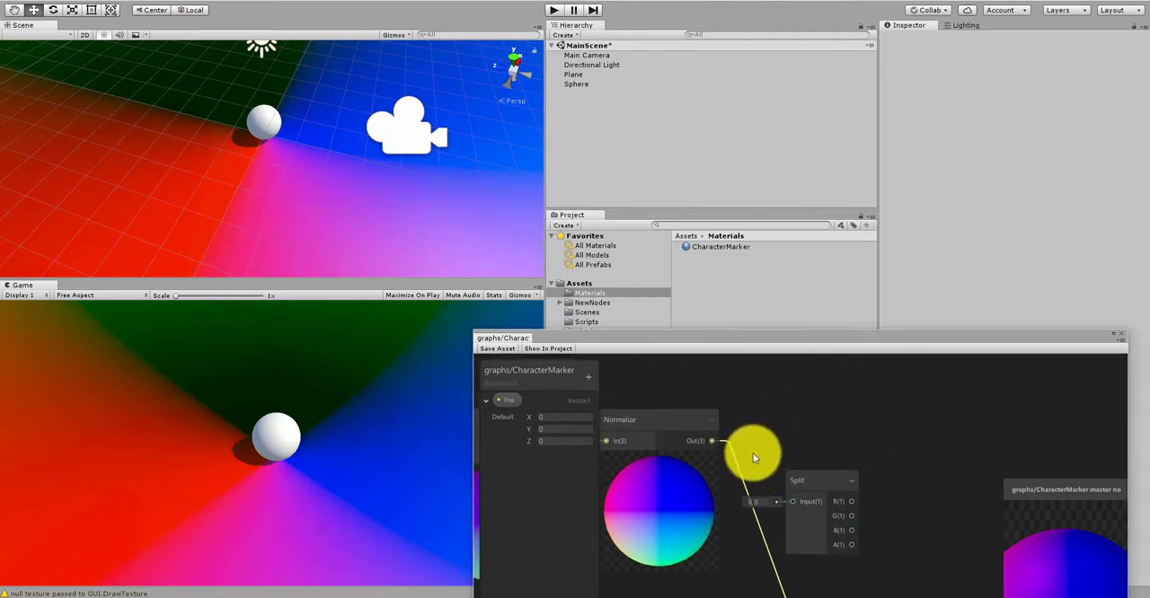
drag(711, 440, 792, 501)
Step: Move the Split node up so it sits above the link from Normalize to the PBR Master
middle_drag(814, 460, 765, 511)
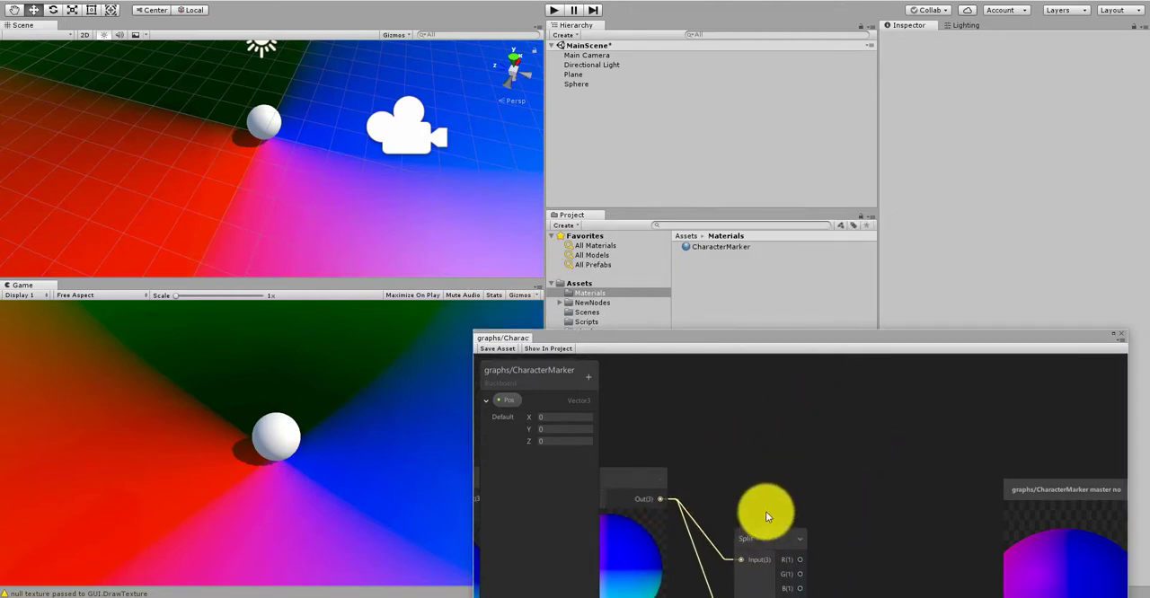
drag(768, 538, 754, 425)
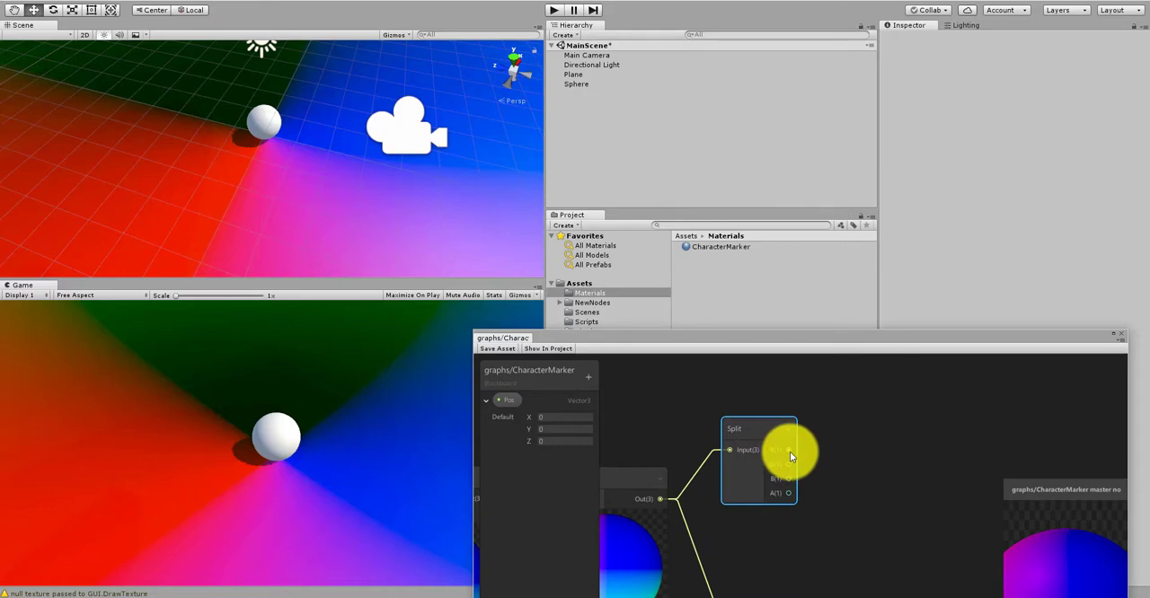
middle_drag(807, 463, 766, 447)
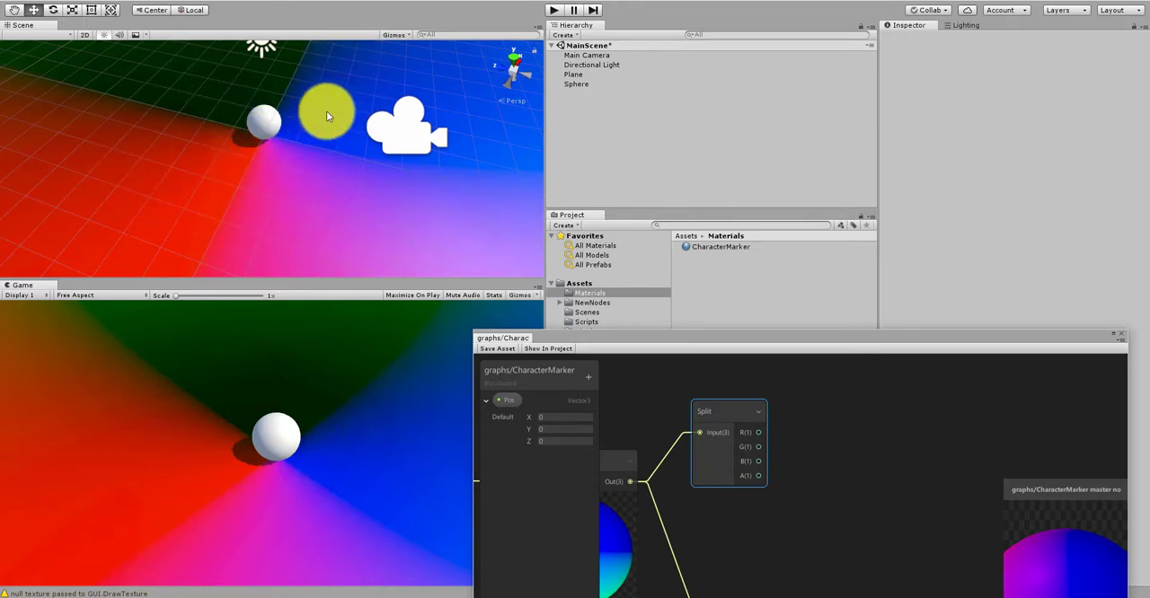
Step: Move the Pos property node and the Position node farther away from the Distance node
scroll(831, 474, down, 6)
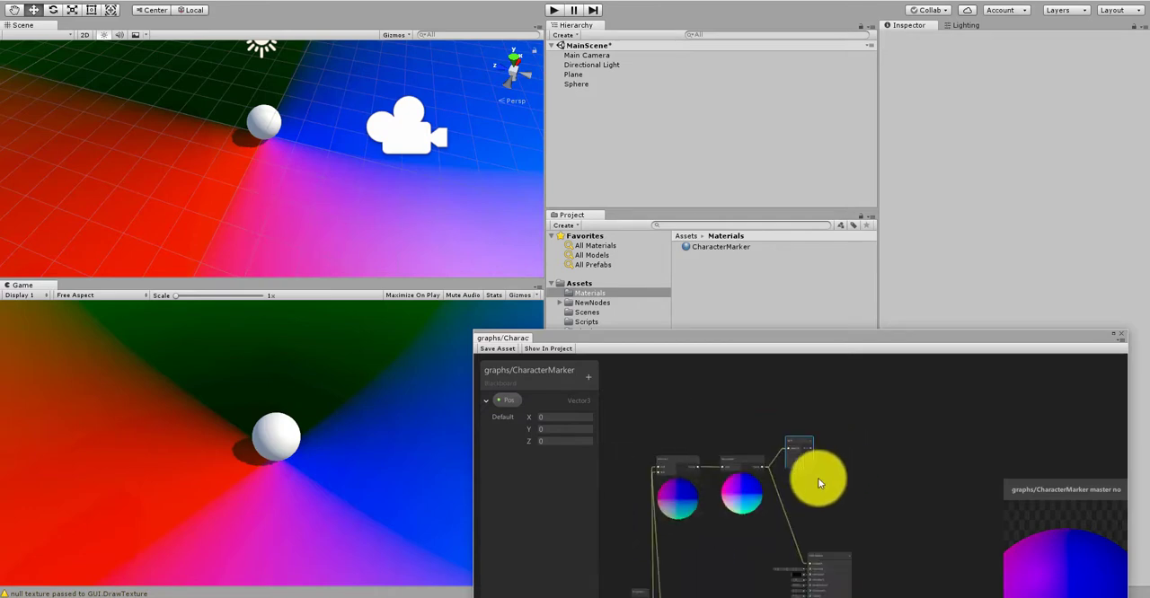
scroll(751, 518, up, 6)
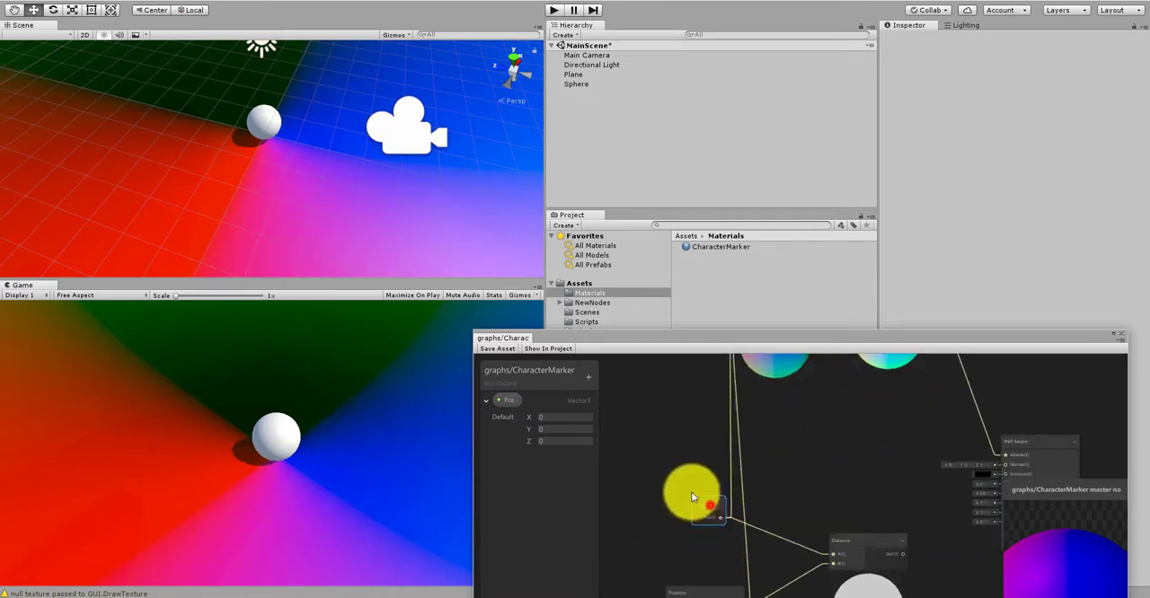
drag(707, 570, 642, 526)
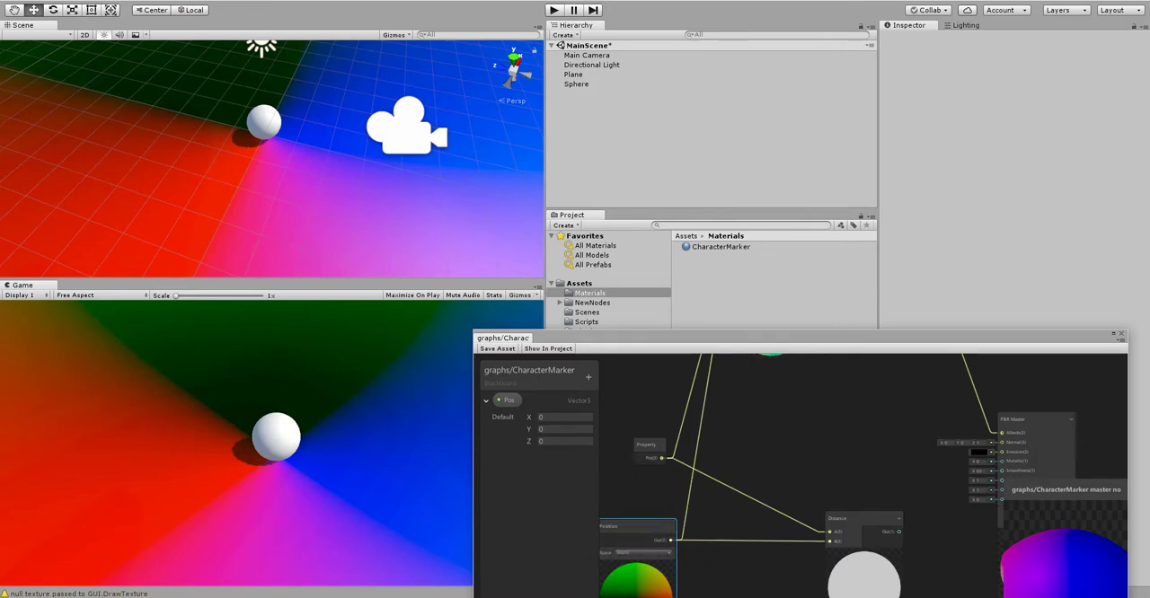
Step: Move the Subtract and Normalize nodes together down, closer to the Pos property and Position nodes
scroll(847, 456, down, 2)
scroll(223, 375, up, 1)
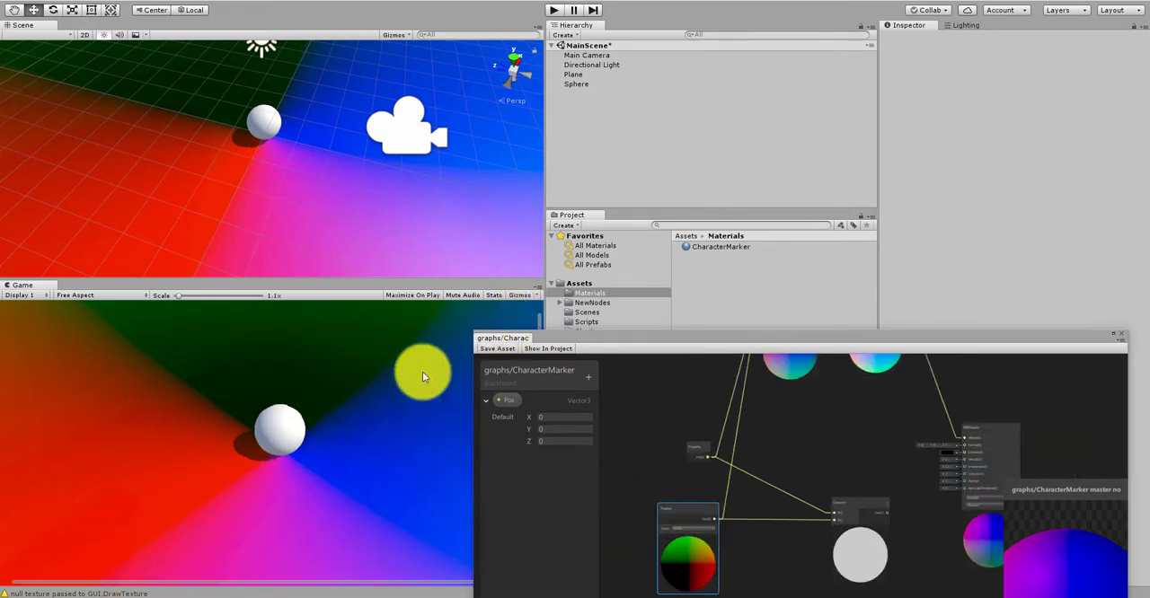
scroll(784, 439, down, 3)
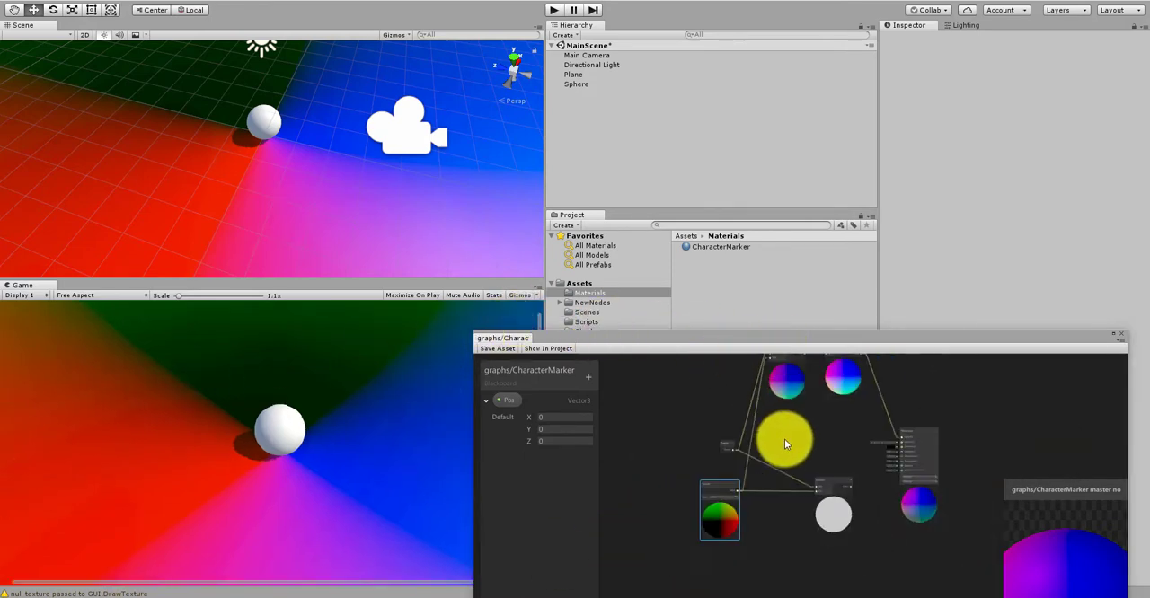
scroll(760, 408, down, 1)
middle_drag(759, 408, 755, 449)
scroll(744, 488, up, 4)
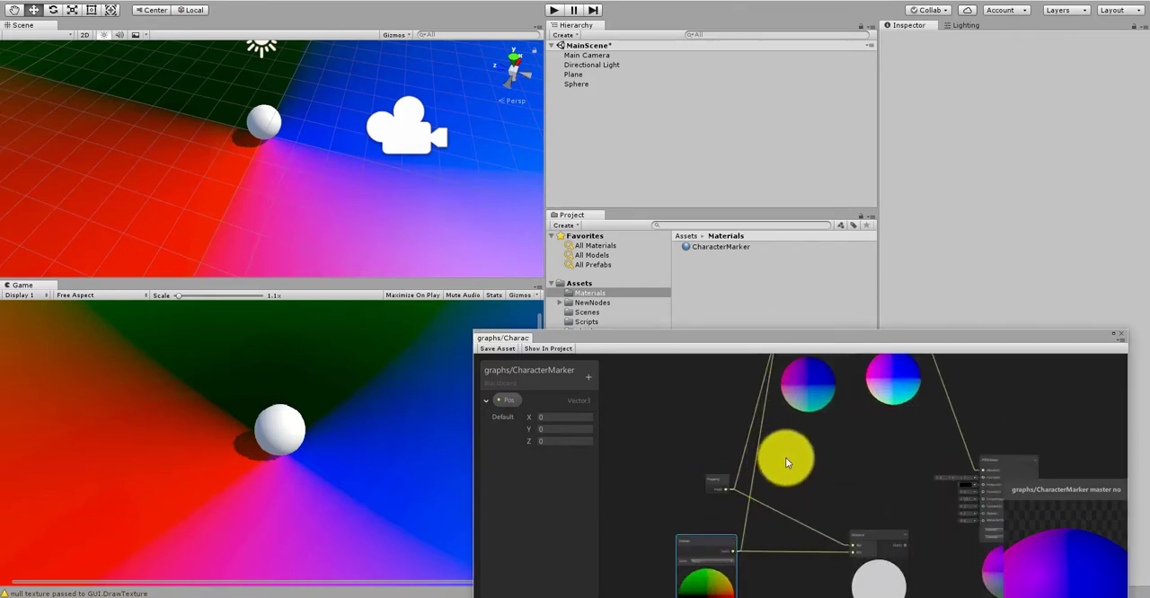
scroll(785, 457, down, 1)
click(874, 439)
middle_drag(875, 439, 879, 476)
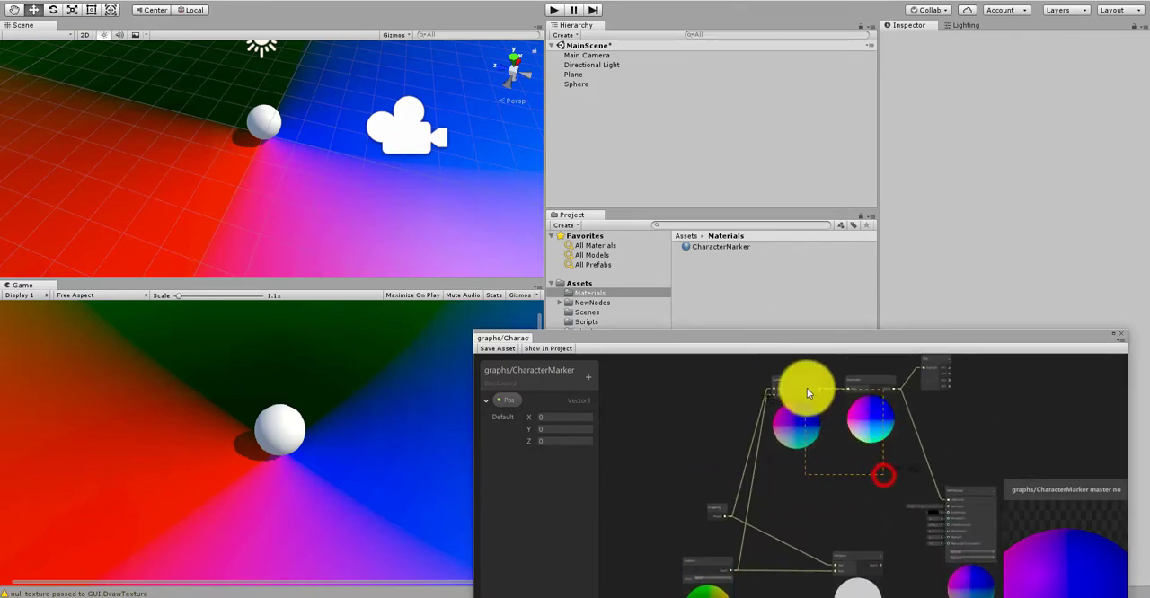
middle_drag(807, 388, 799, 463)
scroll(727, 536, up, 4)
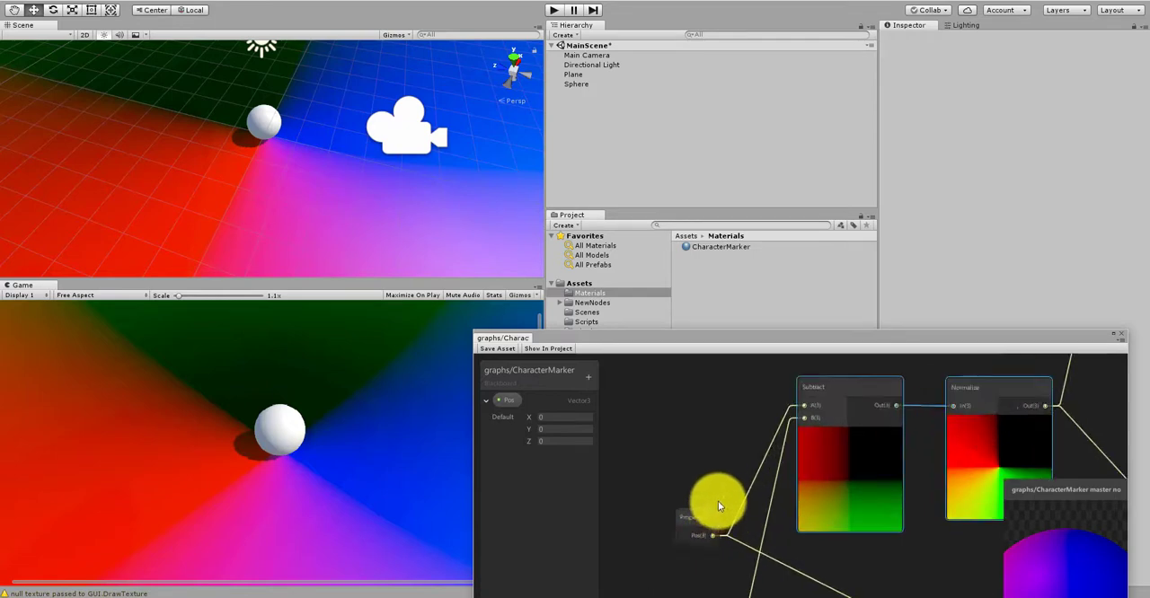
scroll(710, 494, up, 1)
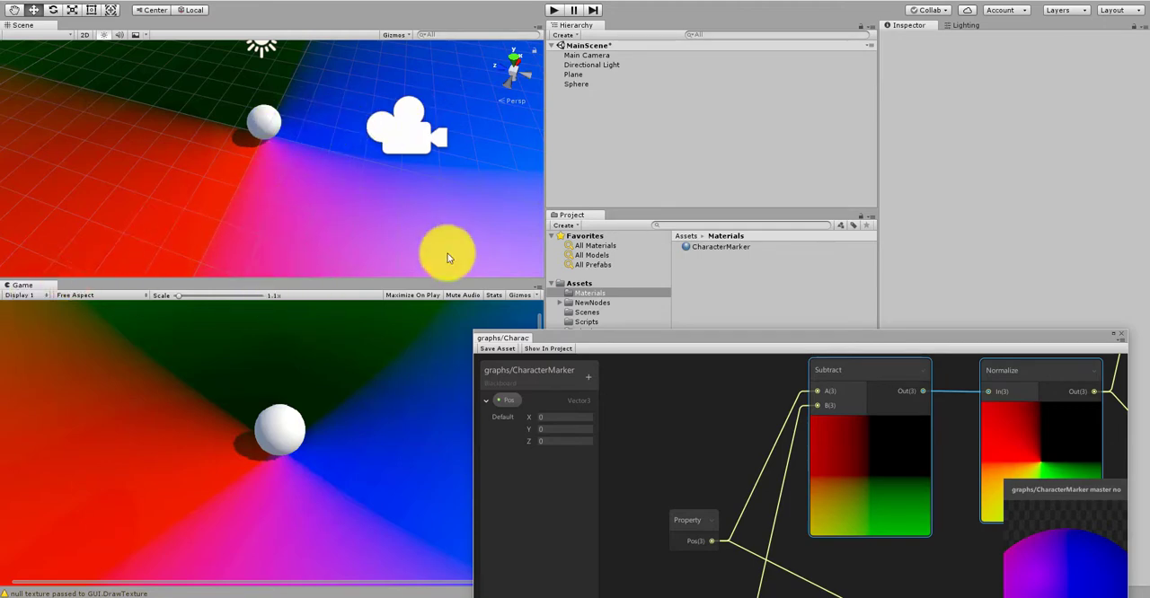
Step: Swap the Subtract inputs by connecting Position to A and Pos to B, and save the graph asset
scroll(737, 446, down, 5)
scroll(732, 539, up, 5)
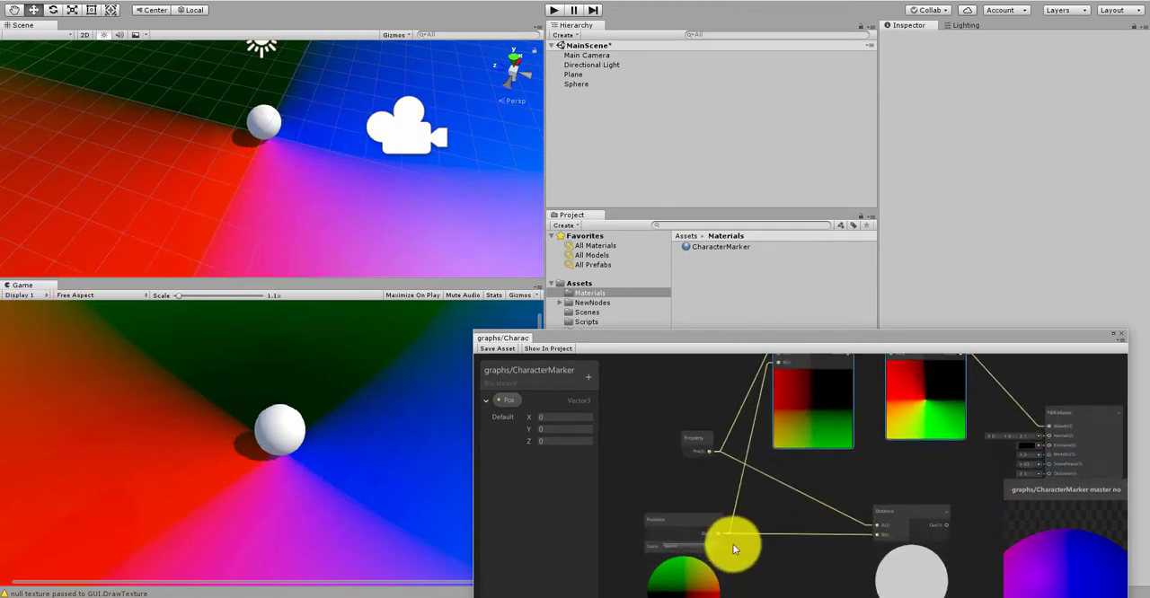
scroll(710, 517, down, 3)
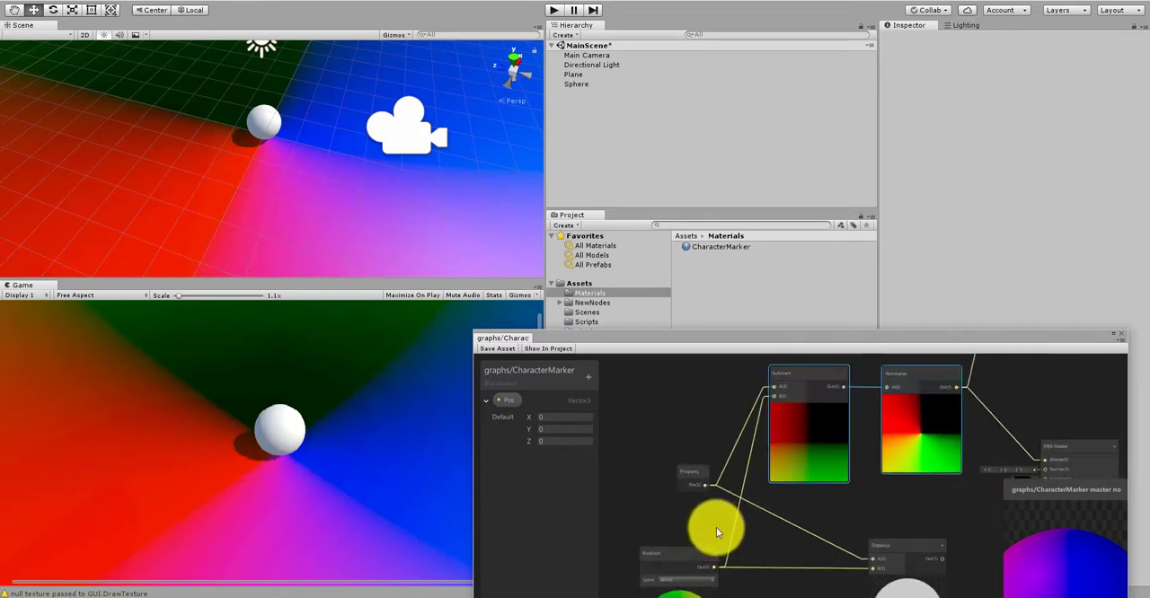
drag(718, 567, 762, 442)
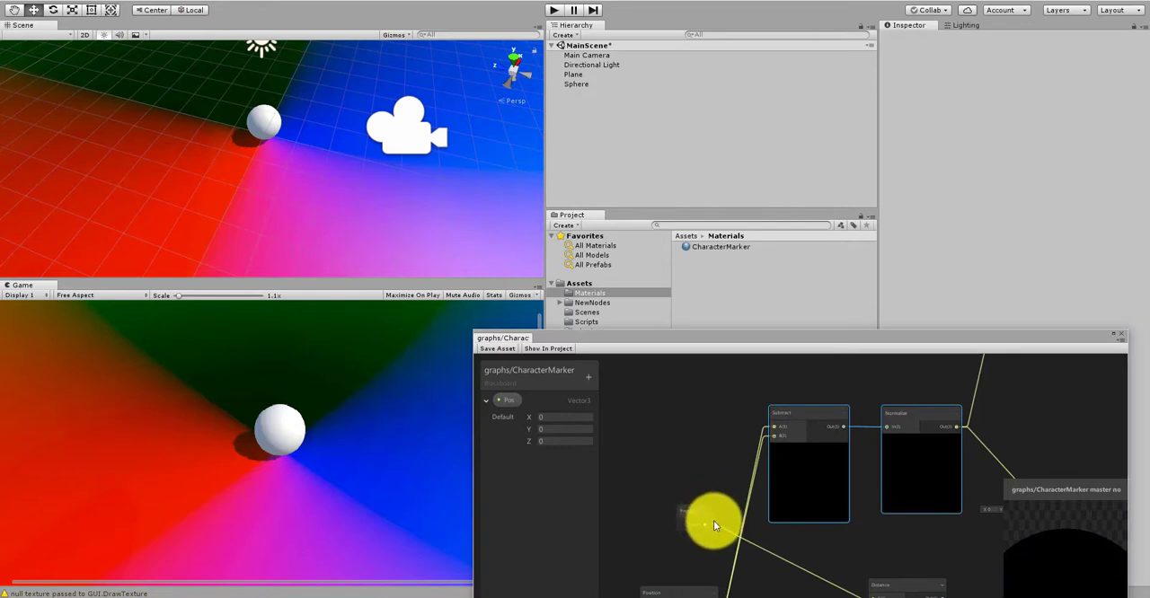
drag(717, 516, 783, 438)
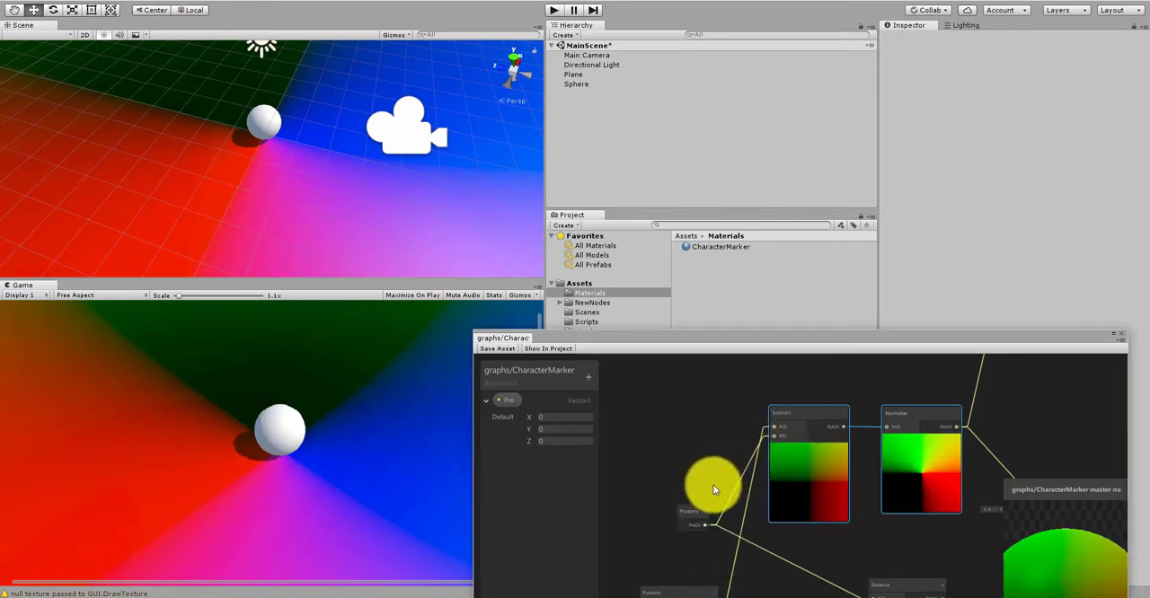
scroll(725, 488, up, 2)
scroll(727, 467, down, 2)
scroll(729, 465, up, 2)
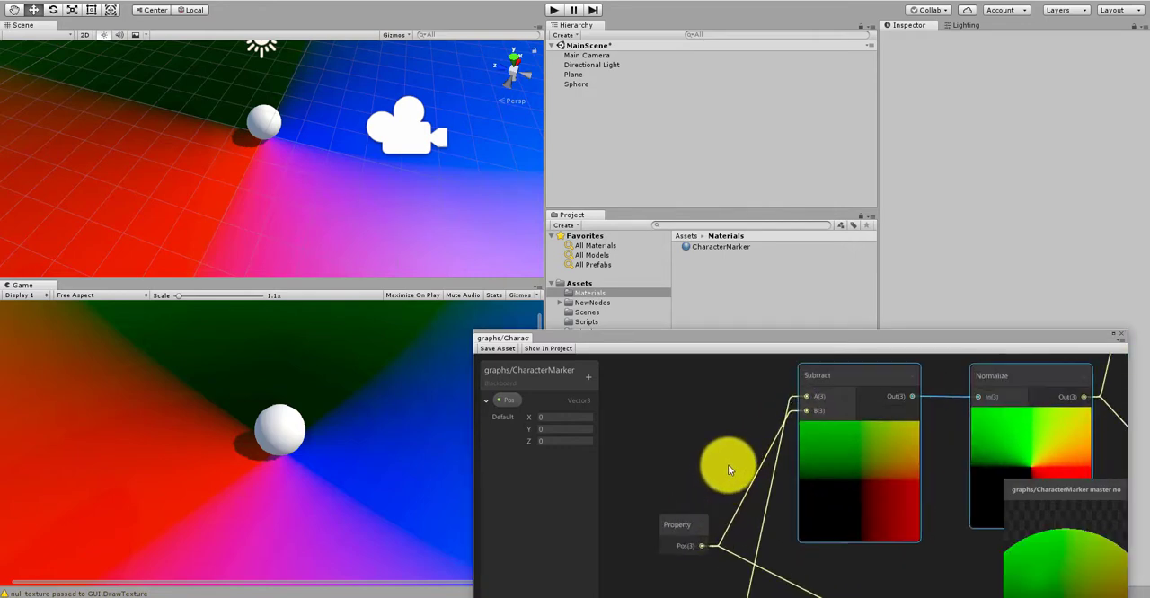
scroll(727, 464, down, 2)
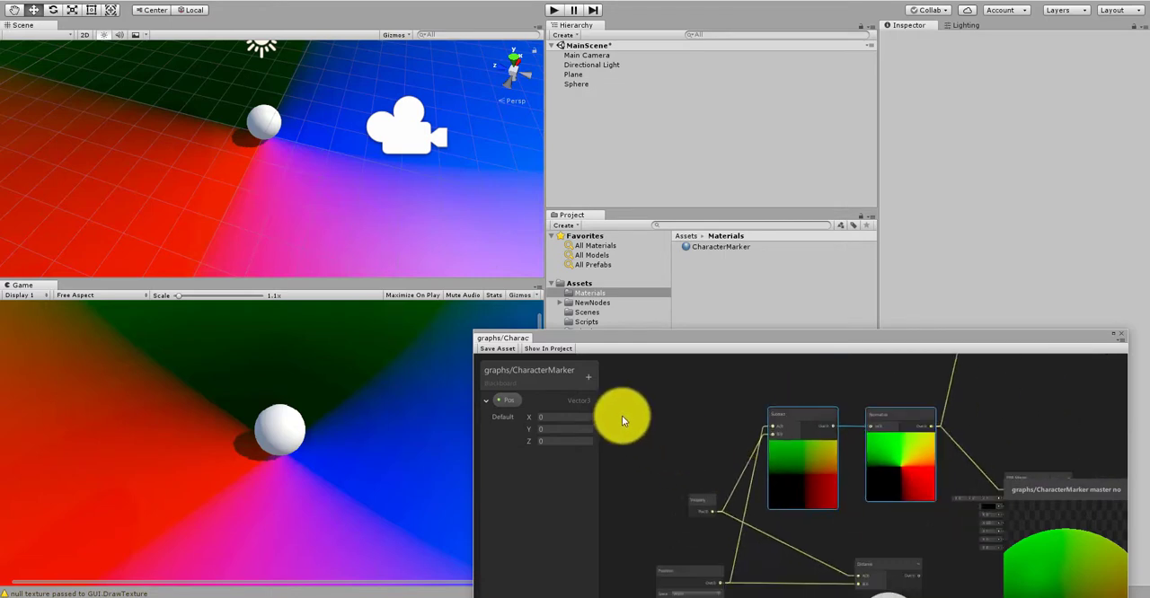
click(509, 353)
scroll(664, 440, down, 3)
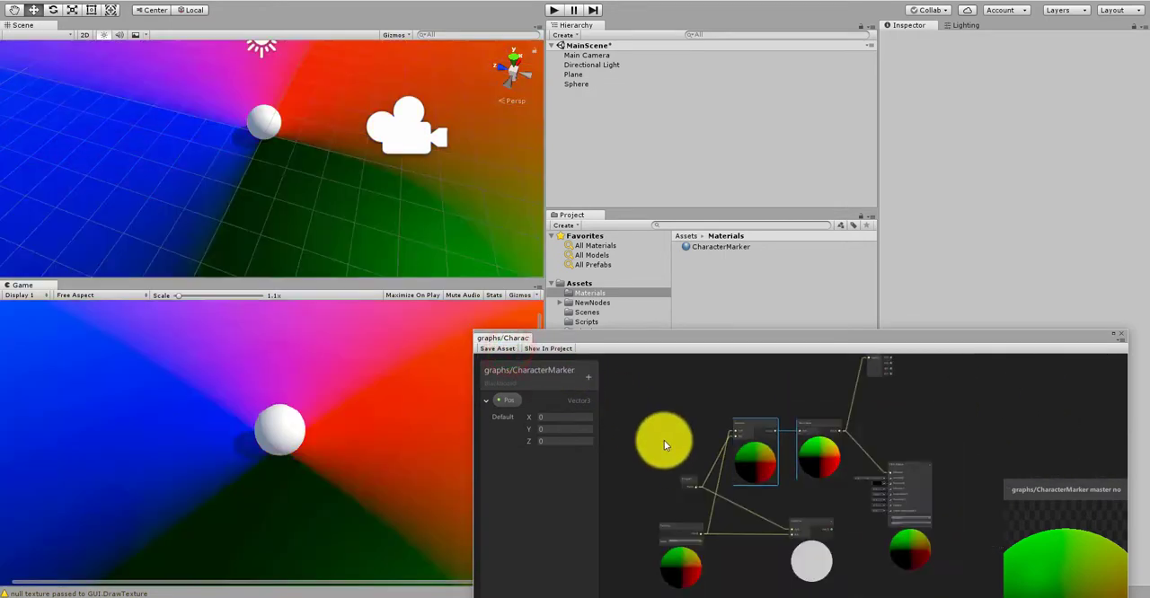
scroll(792, 426, up, 2)
scroll(792, 426, up, 3)
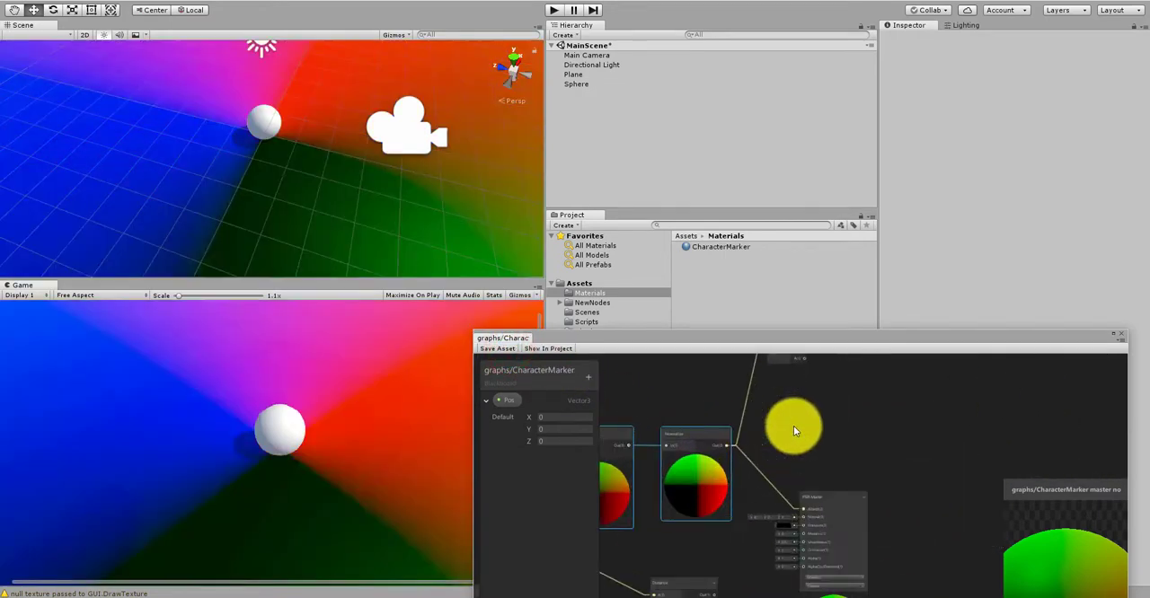
middle_drag(796, 413, 739, 461)
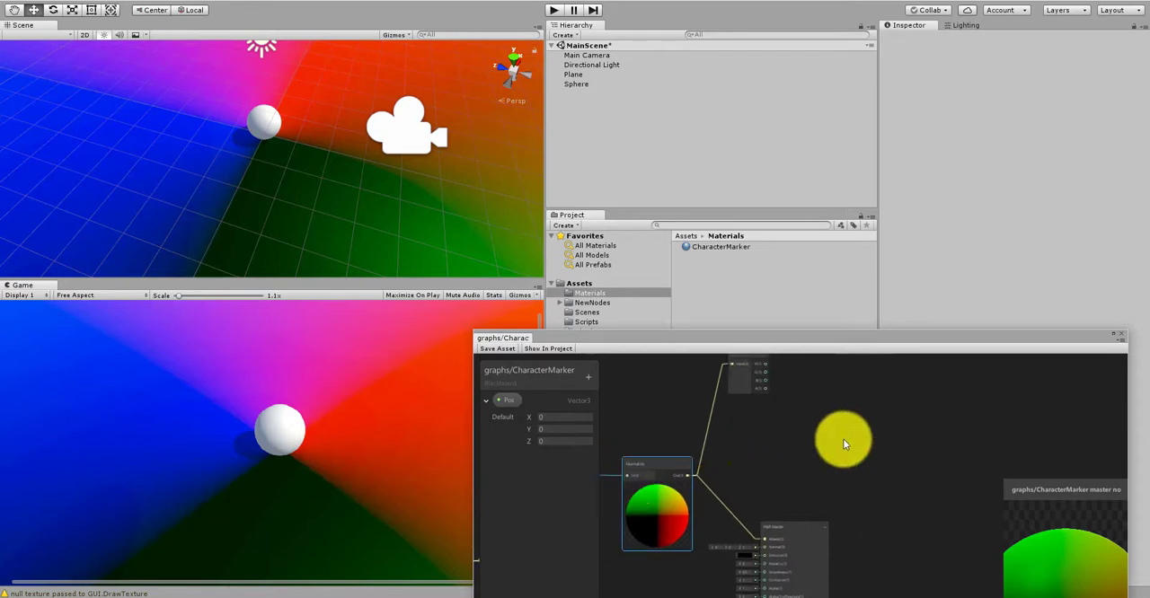
scroll(847, 437, down, 3)
scroll(710, 480, up, 5)
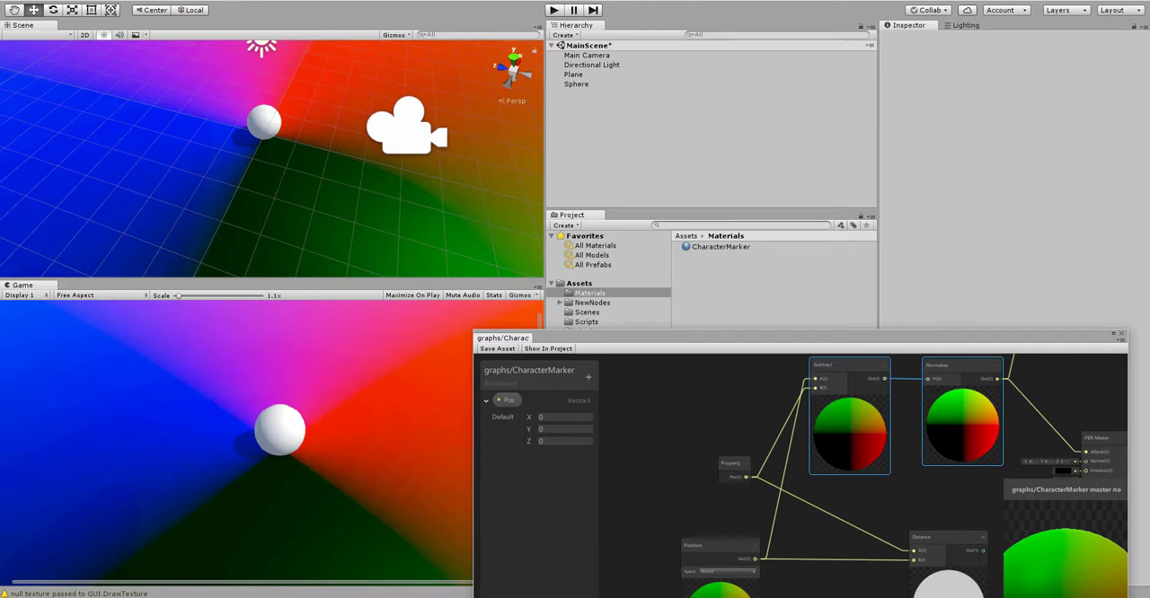
Step: Switch to Paint, move its window up into full view, and sketch a square outline representing the plane on the canvas
click(122, 597)
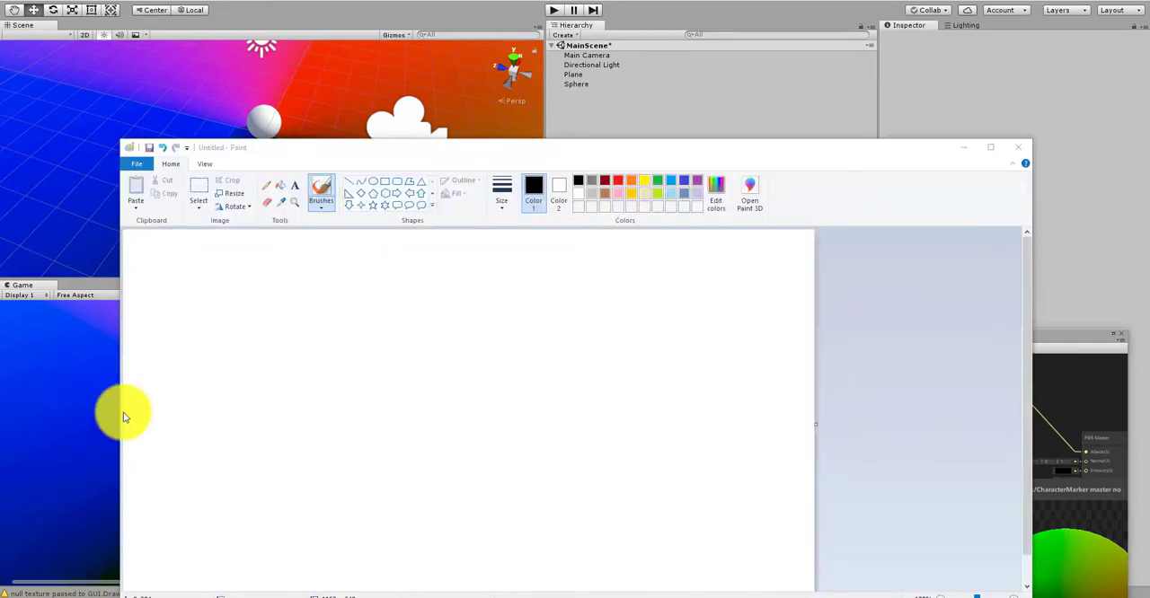
drag(617, 153, 643, 97)
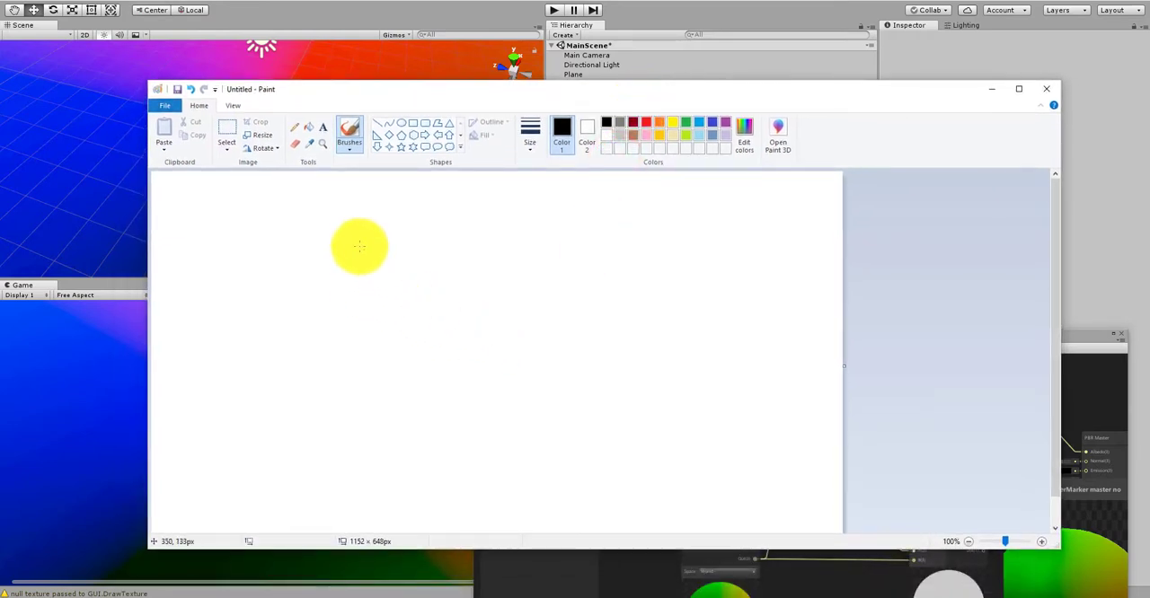
mouse_move(350, 227)
mouse_down()
mouse_move(470, 226)
mouse_move(602, 244)
mouse_move(602, 409)
mouse_up()
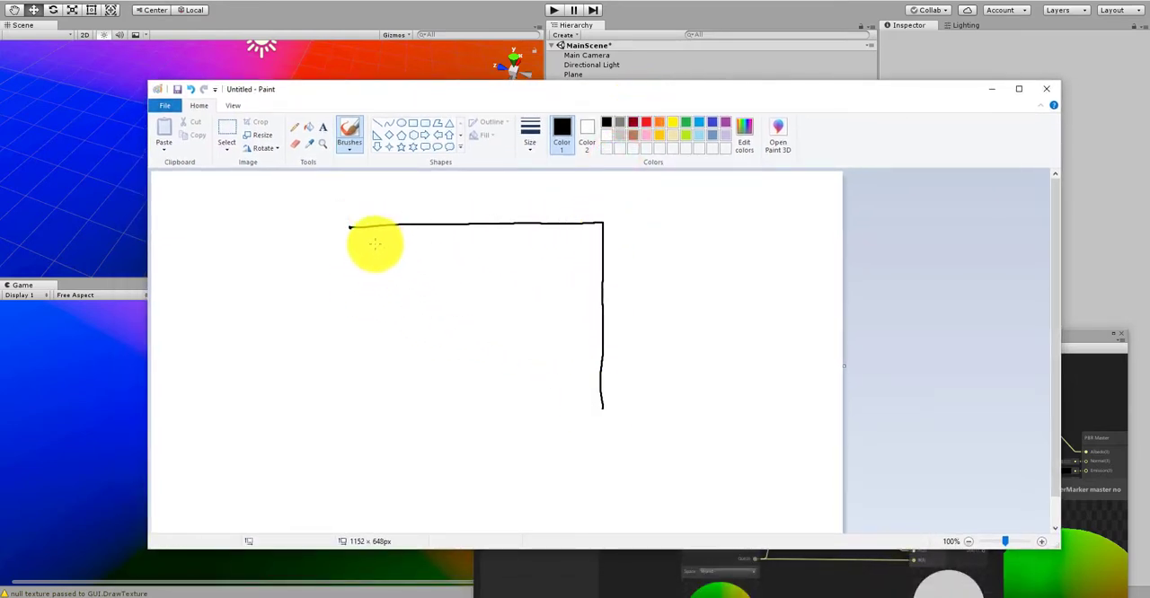
mouse_move(350, 227)
mouse_down()
mouse_move(346, 428)
mouse_move(421, 458)
mouse_move(600, 462)
mouse_up()
drag(601, 409, 601, 461)
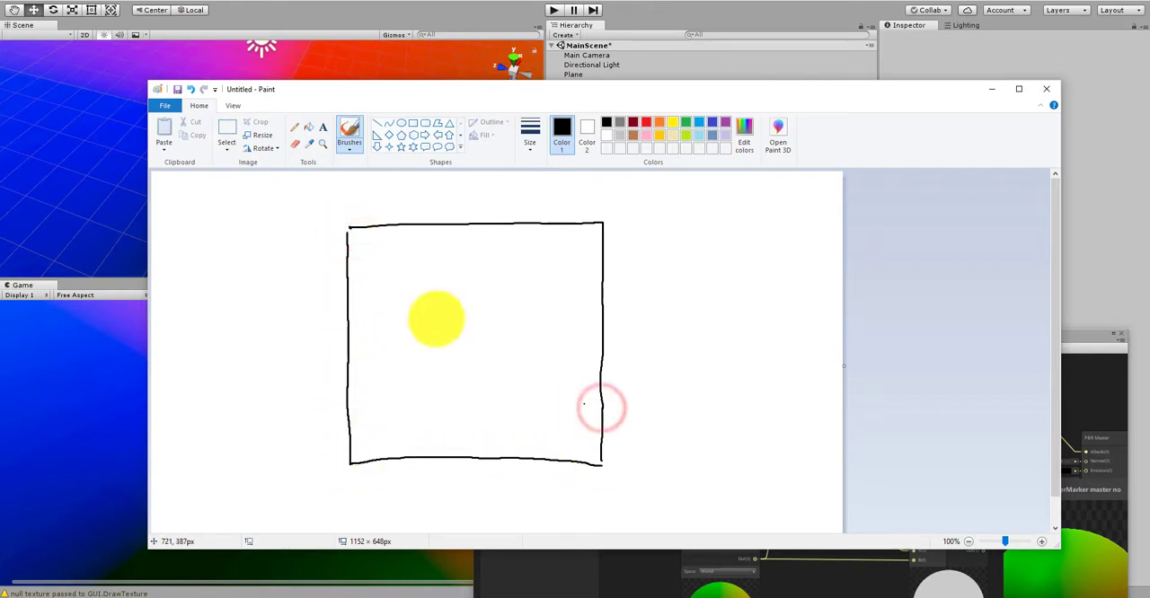
Step: Mark a thick dot at the centre of the square and scatter small dots around it inside the outline
click(474, 351)
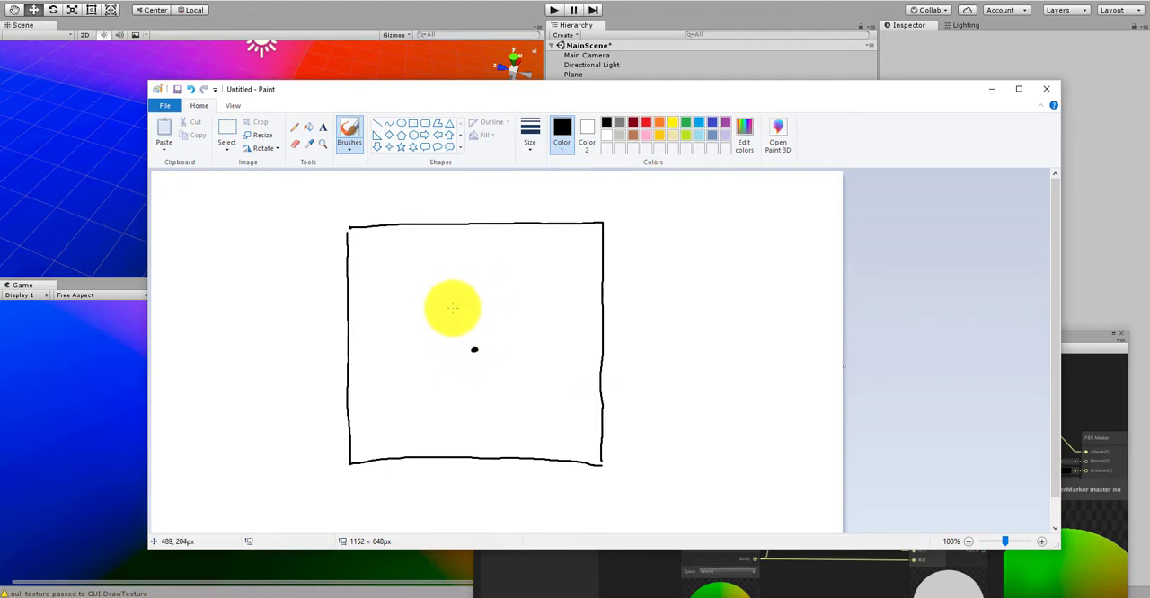
click(537, 261)
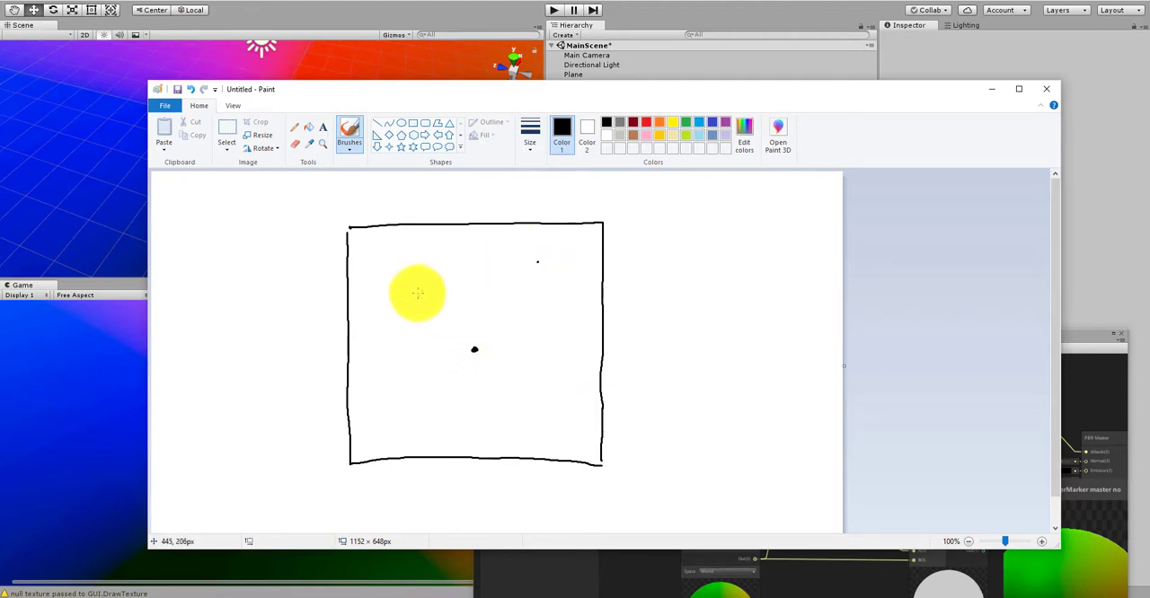
click(428, 355)
click(488, 406)
click(423, 294)
click(389, 378)
click(386, 432)
click(456, 432)
click(389, 319)
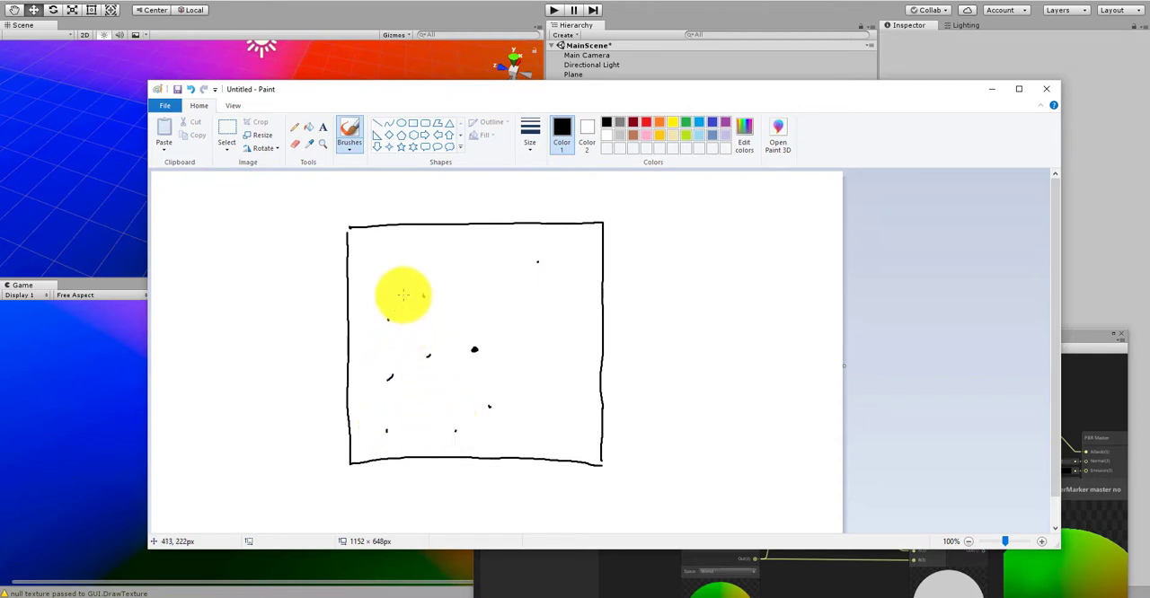
click(412, 267)
click(481, 284)
click(556, 377)
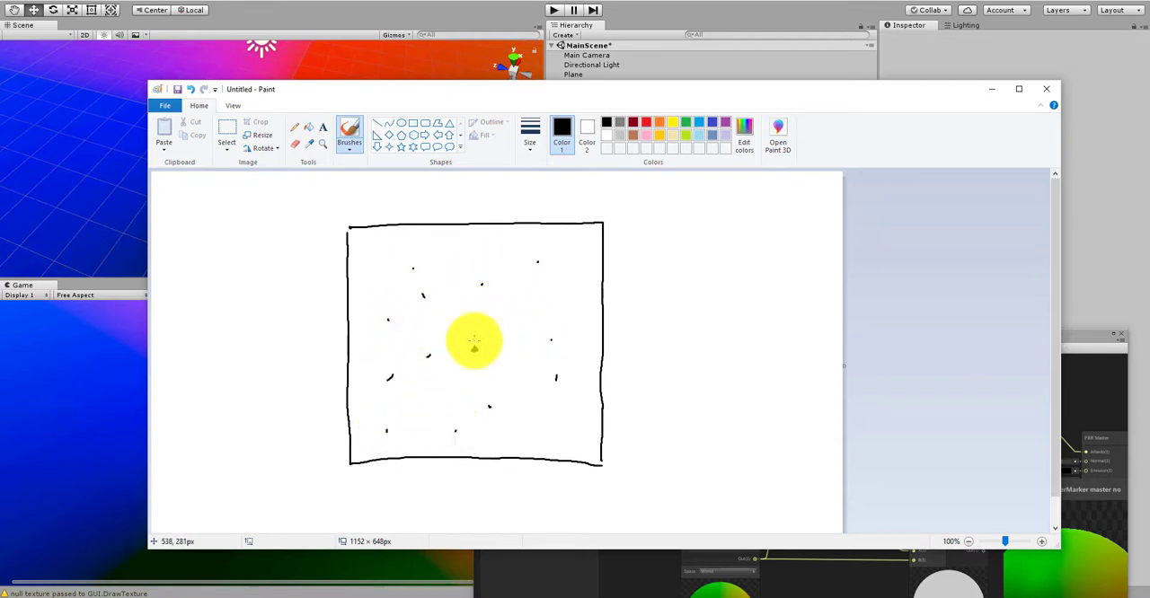
Step: Draw arrows from the central dot outward toward the surrounding dots in all directions
mouse_move(475, 342)
mouse_down()
mouse_move(479, 301)
mouse_move(516, 277)
mouse_move(513, 334)
mouse_move(529, 335)
mouse_up()
mouse_move(520, 330)
mouse_down()
mouse_move(438, 412)
mouse_move(448, 406)
mouse_up()
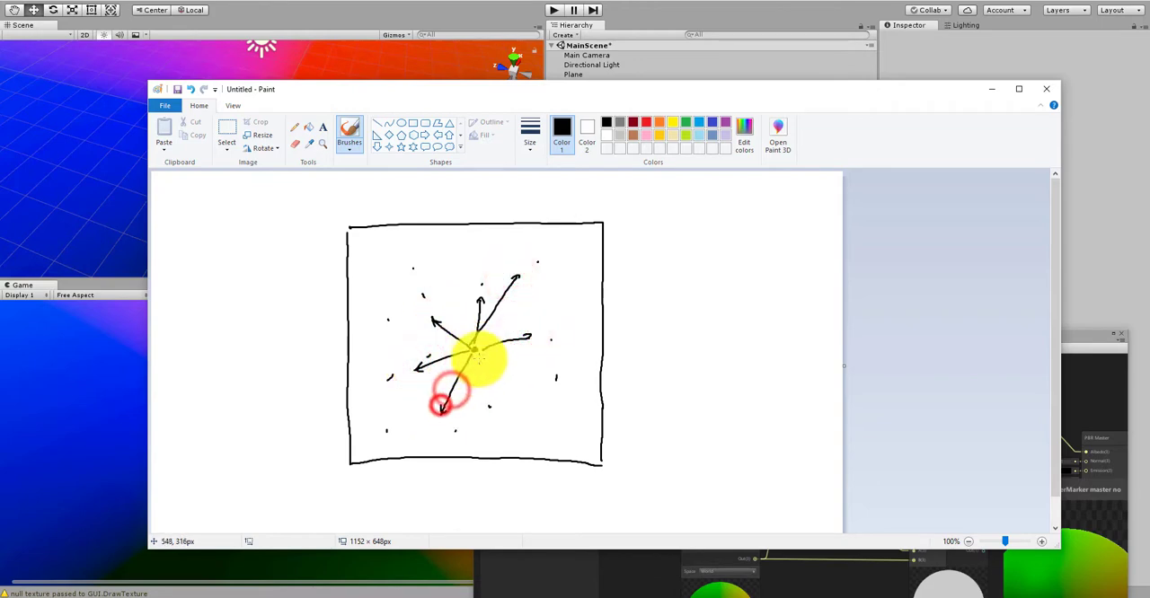
mouse_move(482, 355)
mouse_down()
mouse_move(489, 409)
mouse_move(549, 381)
mouse_up()
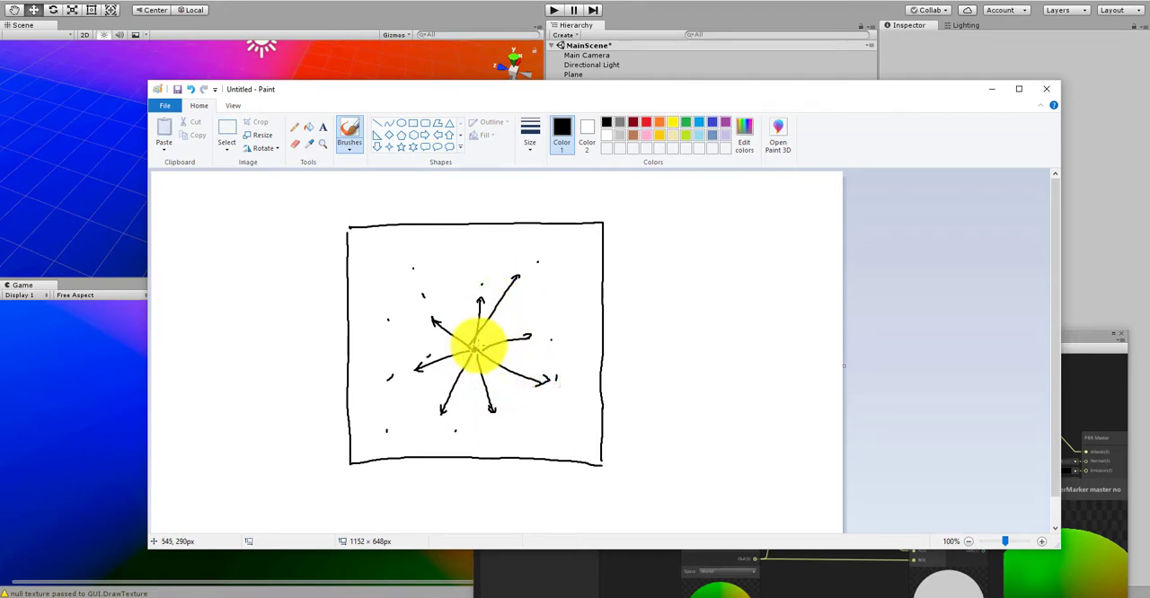
Step: Draw a reference line from the central dot and mark the angles between it and the arrows with arcs and theta labels
drag(477, 349, 578, 338)
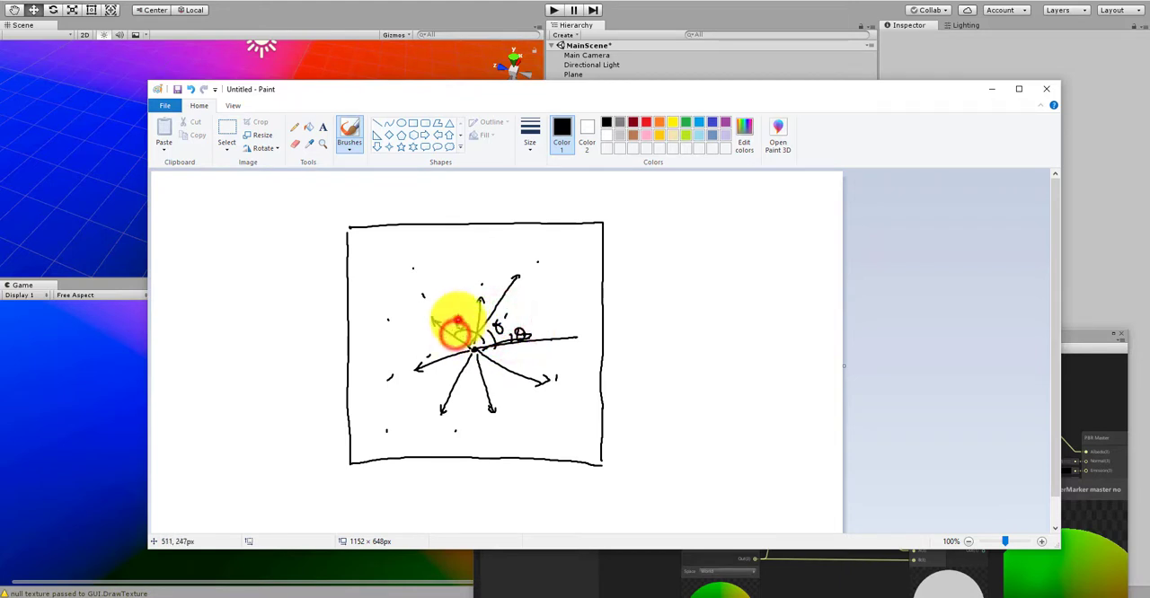
drag(470, 340, 484, 344)
drag(437, 335, 438, 336)
drag(434, 343, 436, 334)
drag(439, 328, 443, 334)
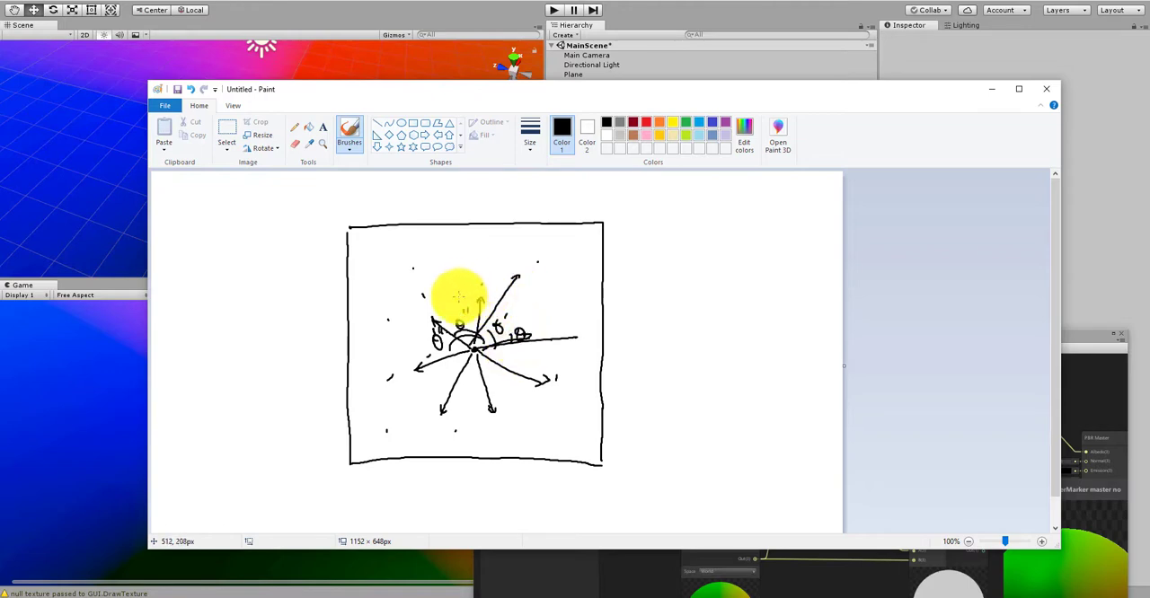
Step: Draw a wavy closed outline around the central dot and write a cosine formula of theta times a factor beside it
mouse_move(459, 297)
mouse_down()
mouse_move(513, 288)
mouse_move(539, 320)
mouse_move(495, 379)
mouse_move(441, 392)
mouse_move(410, 351)
mouse_move(419, 313)
mouse_move(479, 298)
mouse_up()
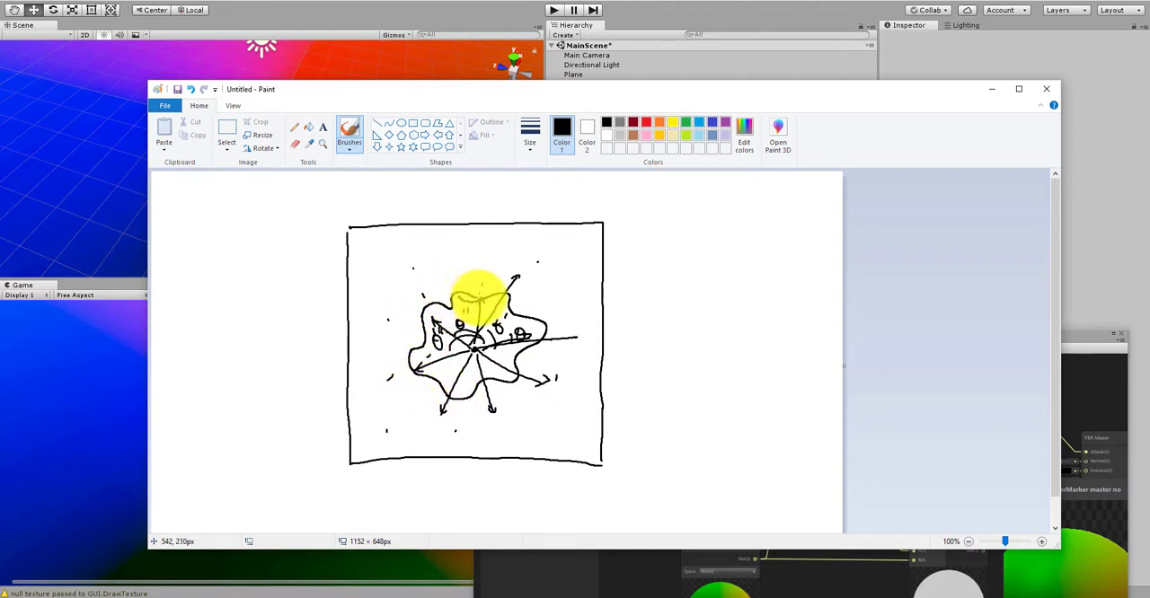
click(539, 300)
drag(549, 304, 563, 281)
mouse_move(557, 289)
mouse_down()
mouse_move(579, 288)
mouse_move(585, 267)
mouse_move(572, 298)
mouse_up()
drag(575, 260, 597, 288)
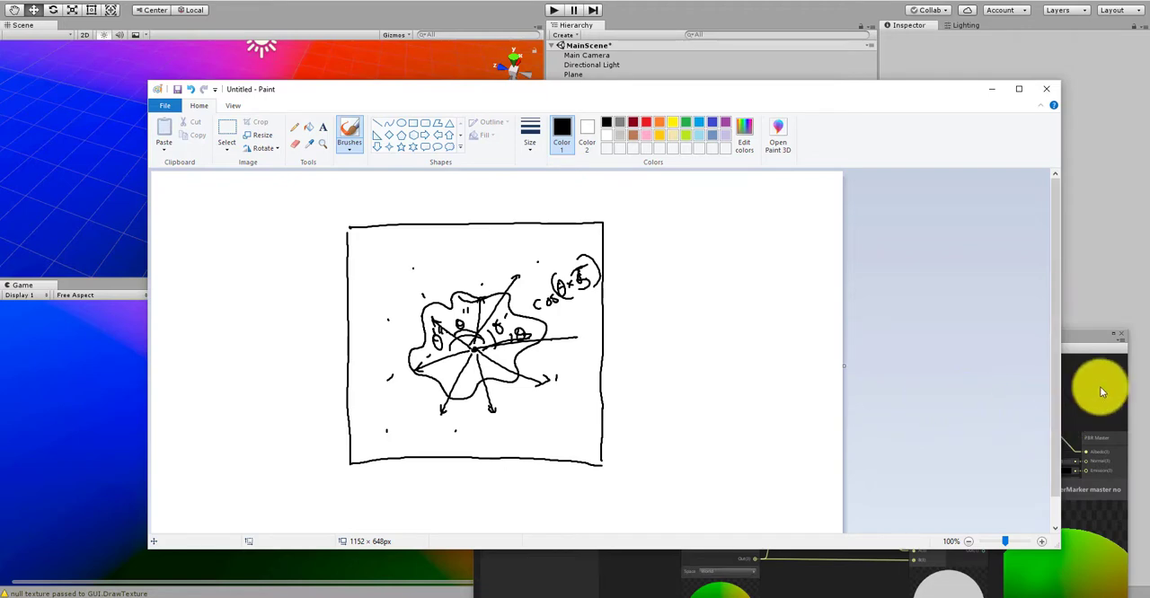
Step: Switch back to Unity's CharacterMarker graph window and move it higher on the screen to show more of the graph
click(1102, 389)
mouse_move(806, 340)
mouse_down()
mouse_move(800, 279)
mouse_move(696, 189)
mouse_up()
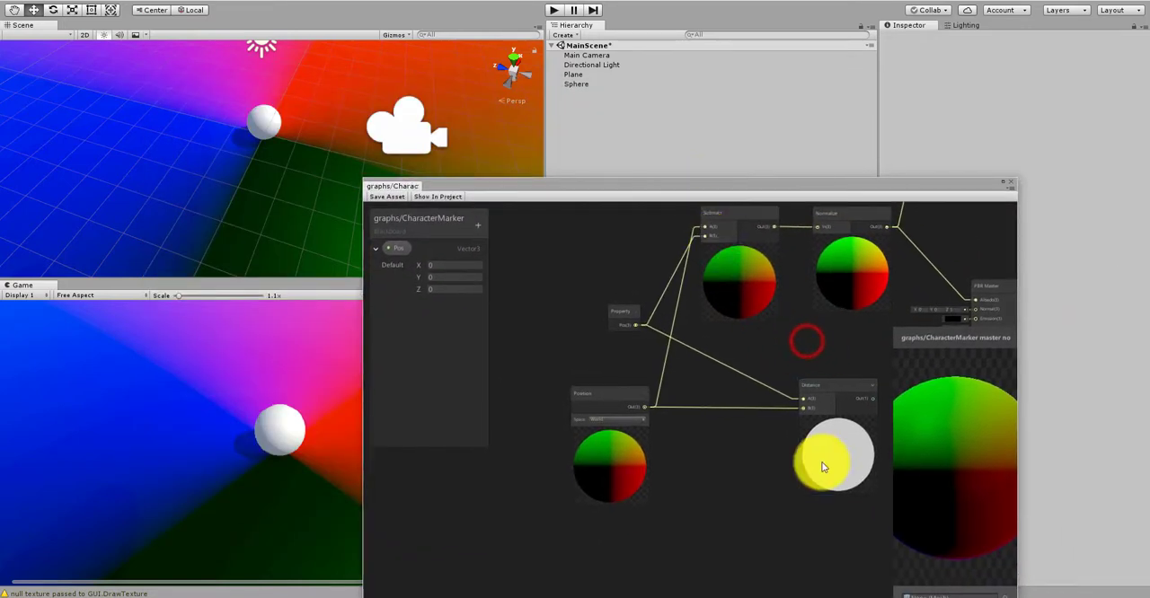
scroll(769, 477, down, 5)
scroll(813, 356, up, 5)
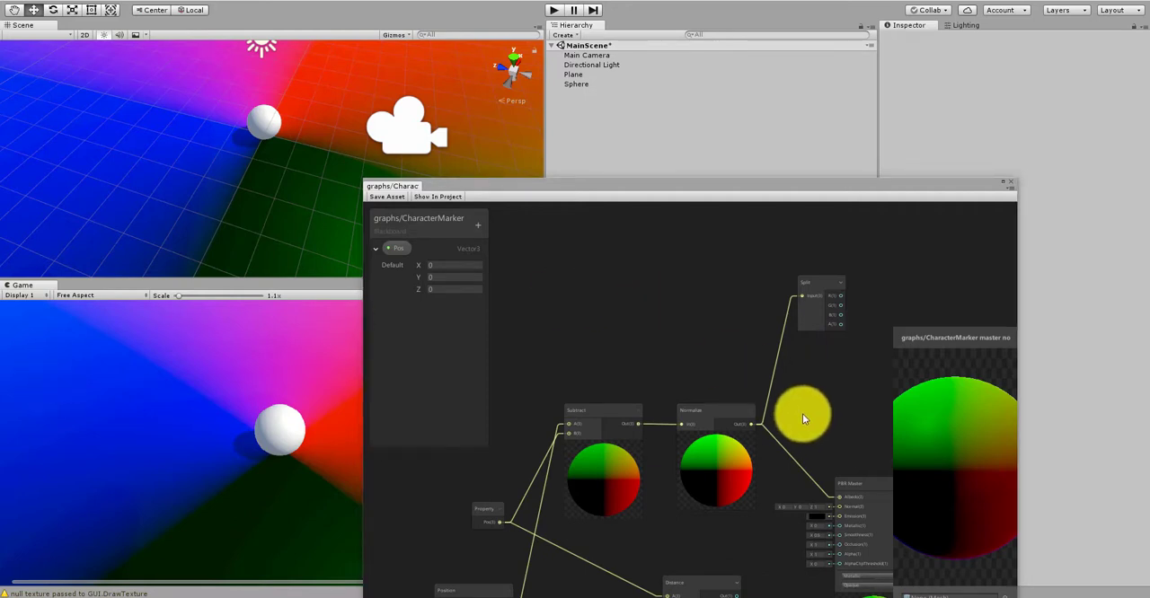
Step: Create an Arctangent2 node and place it beside the Split node
middle_drag(802, 413, 759, 390)
scroll(764, 389, up, 2)
right_click(766, 389)
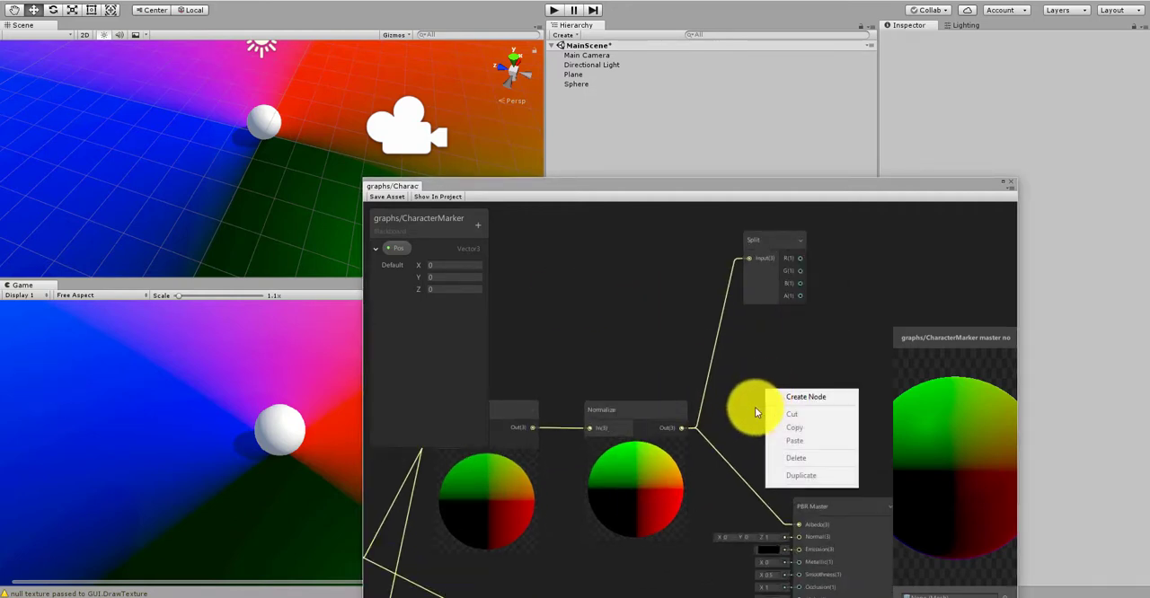
click(781, 400)
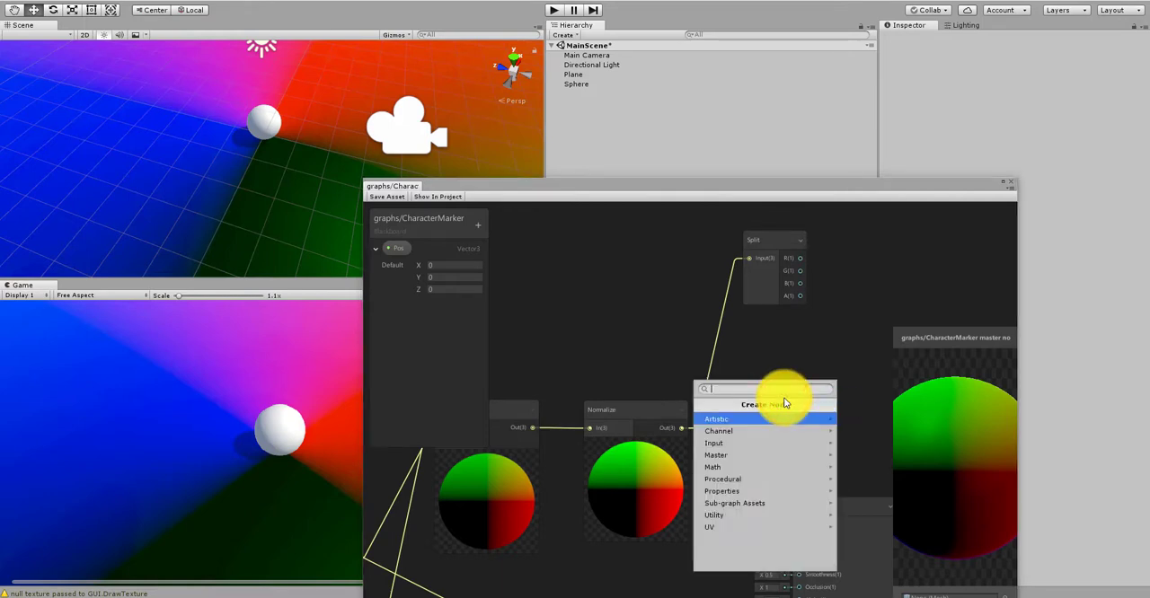
text(an)
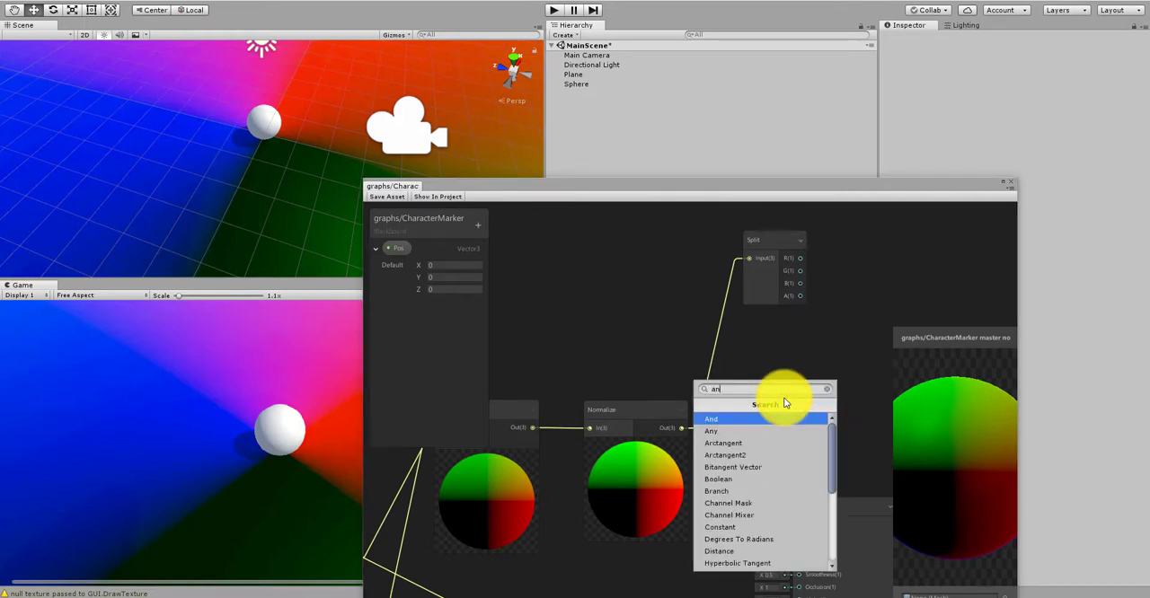
key(BackSpace)
text(rctan)
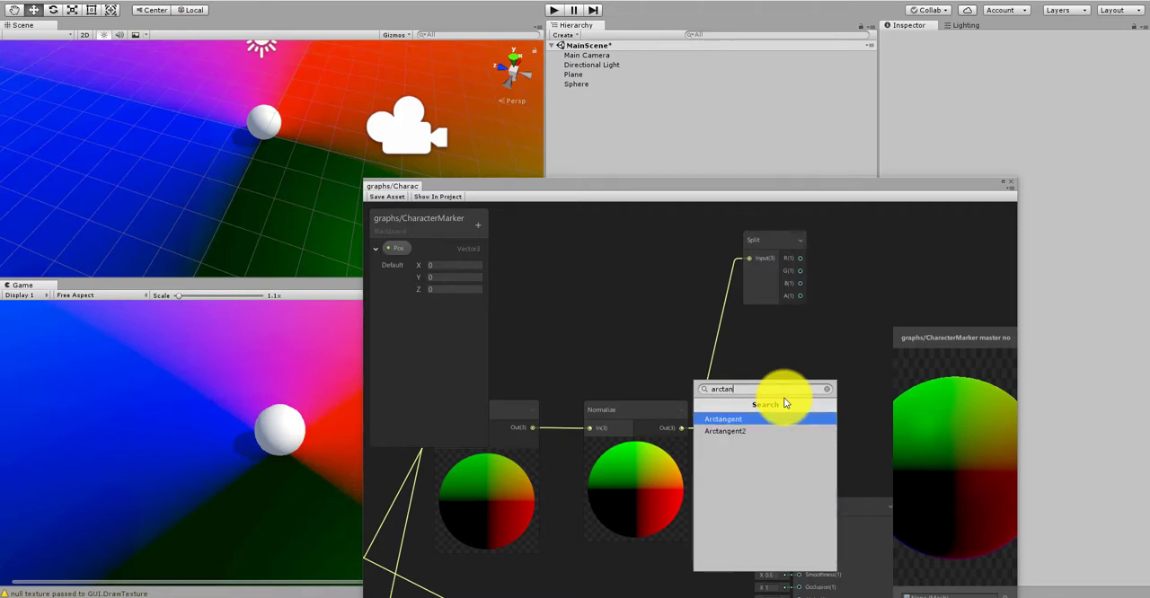
click(750, 432)
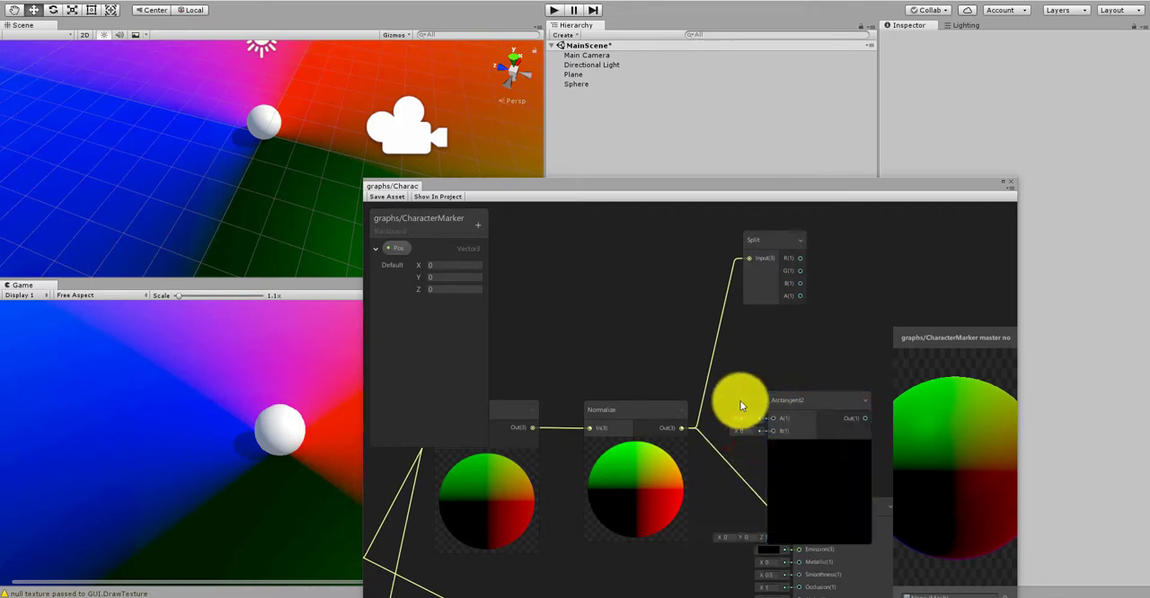
middle_drag(757, 354, 664, 406)
drag(746, 447, 835, 315)
Step: Connect Split's R output to Arctangent2's B input and Split's B output to its A input, and line up the two nodes
scroll(728, 306, up, 1)
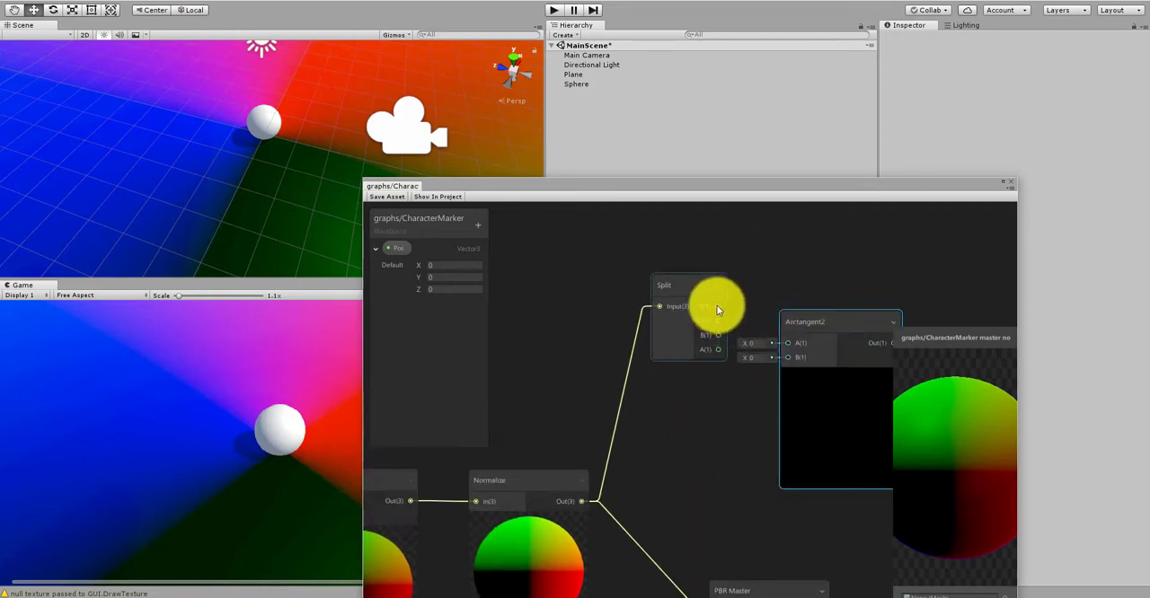
drag(718, 306, 788, 359)
drag(719, 335, 789, 343)
middle_drag(827, 288, 733, 271)
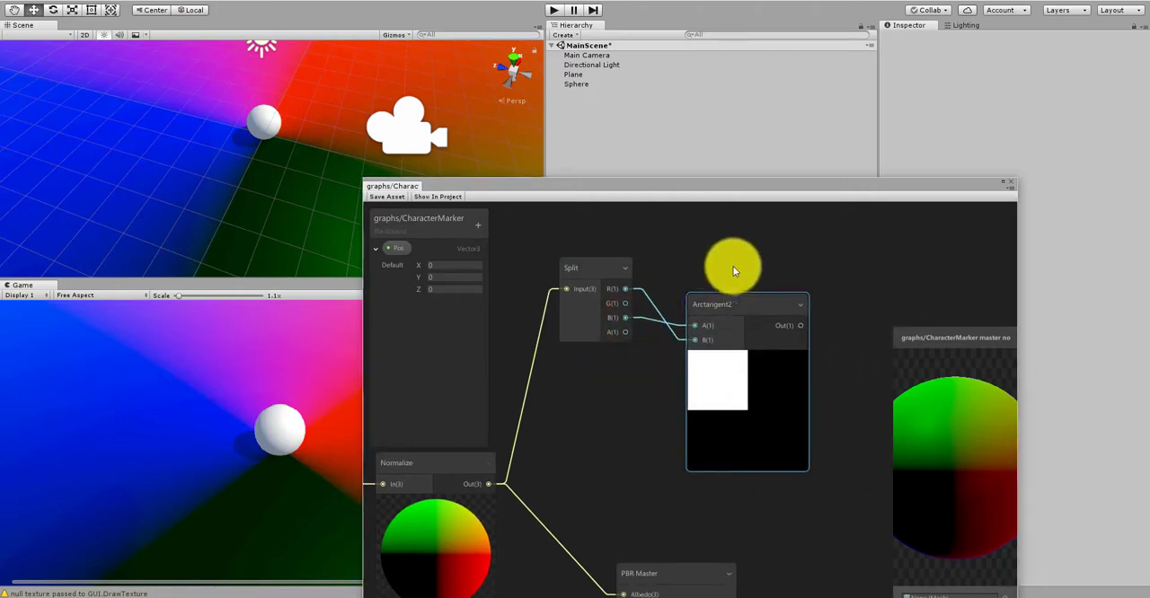
drag(738, 299, 768, 296)
drag(577, 268, 579, 326)
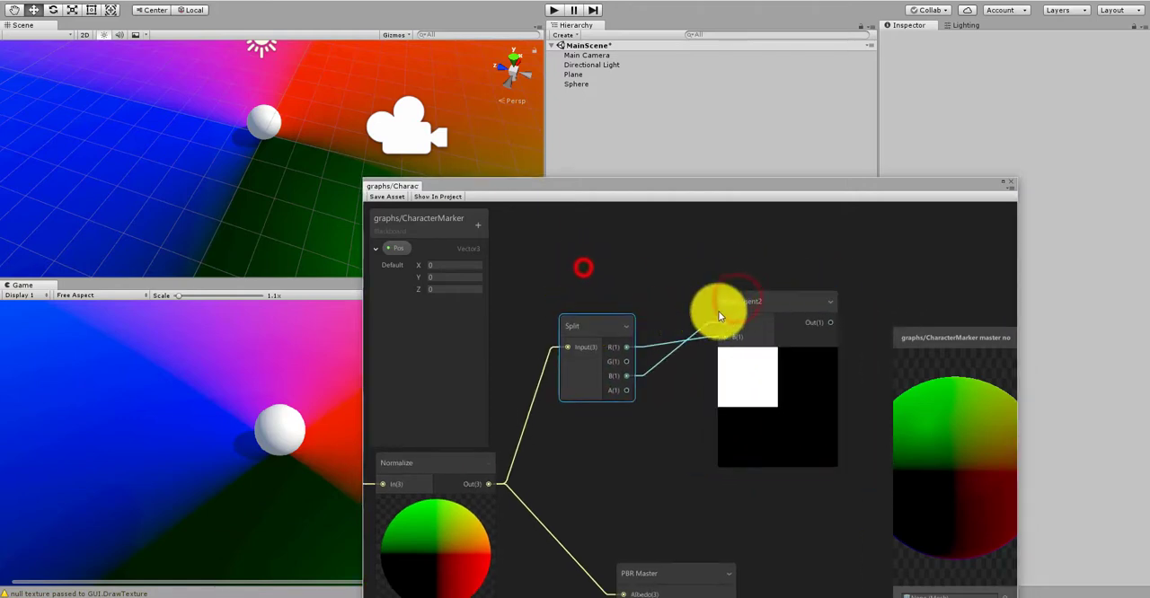
drag(718, 311, 682, 324)
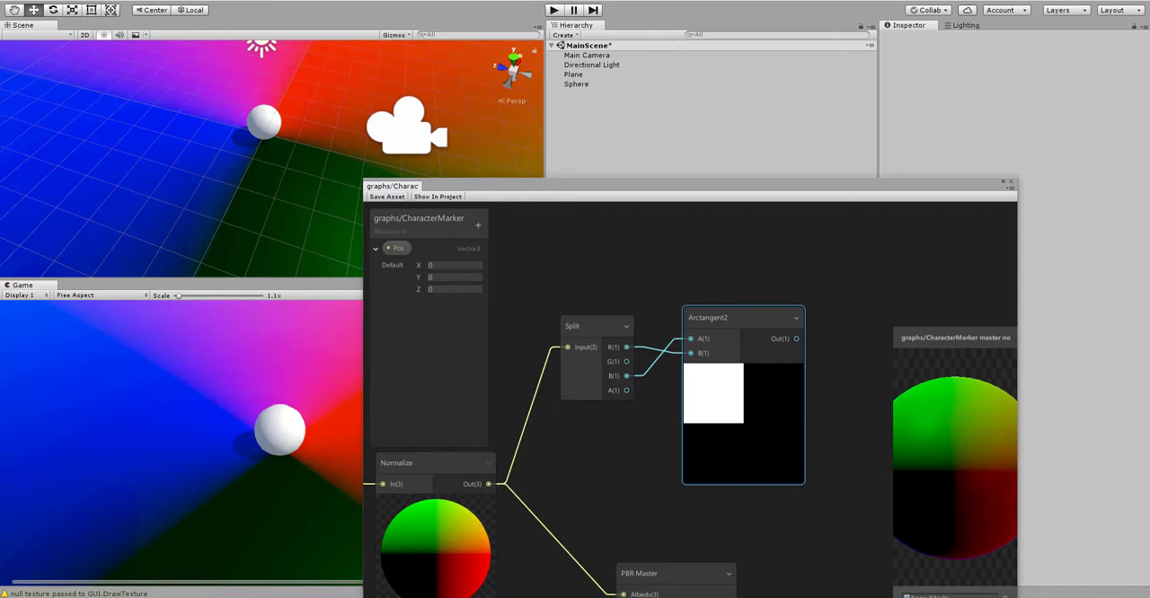
Step: Create a Multiply node and feed the Arctangent2 output into its A input
scroll(724, 270, down, 3)
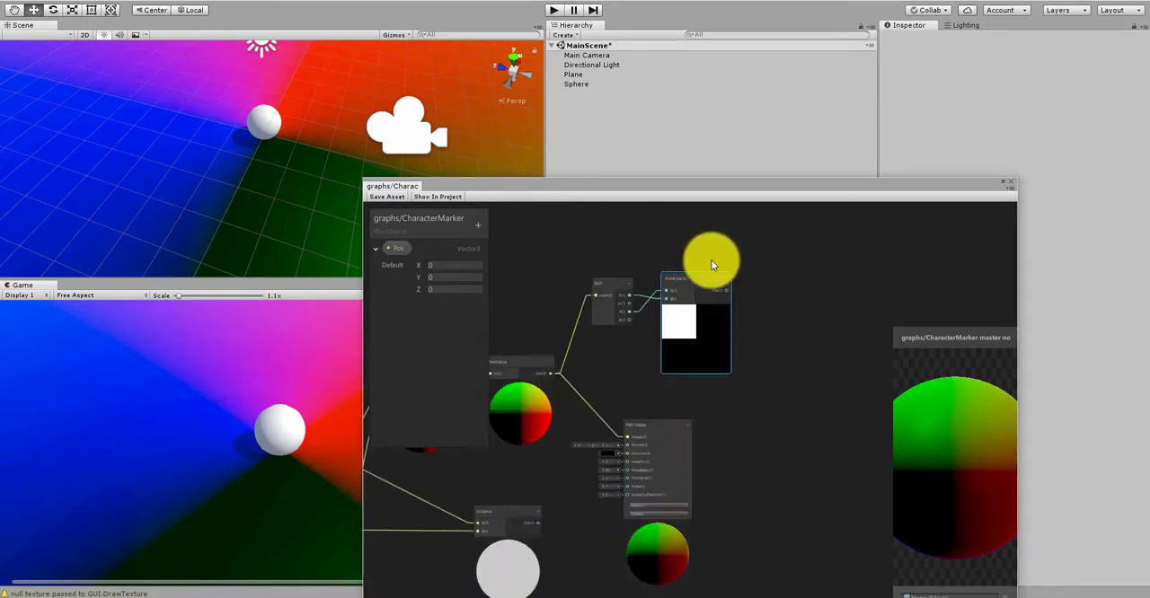
scroll(718, 299, up, 3)
right_click(717, 304)
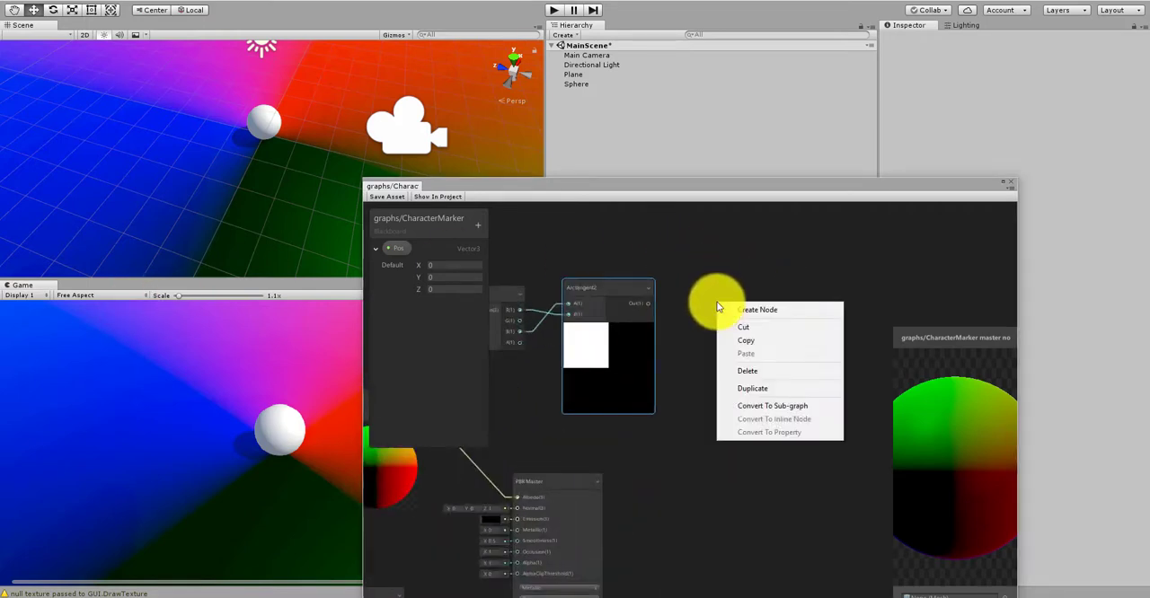
click(723, 309)
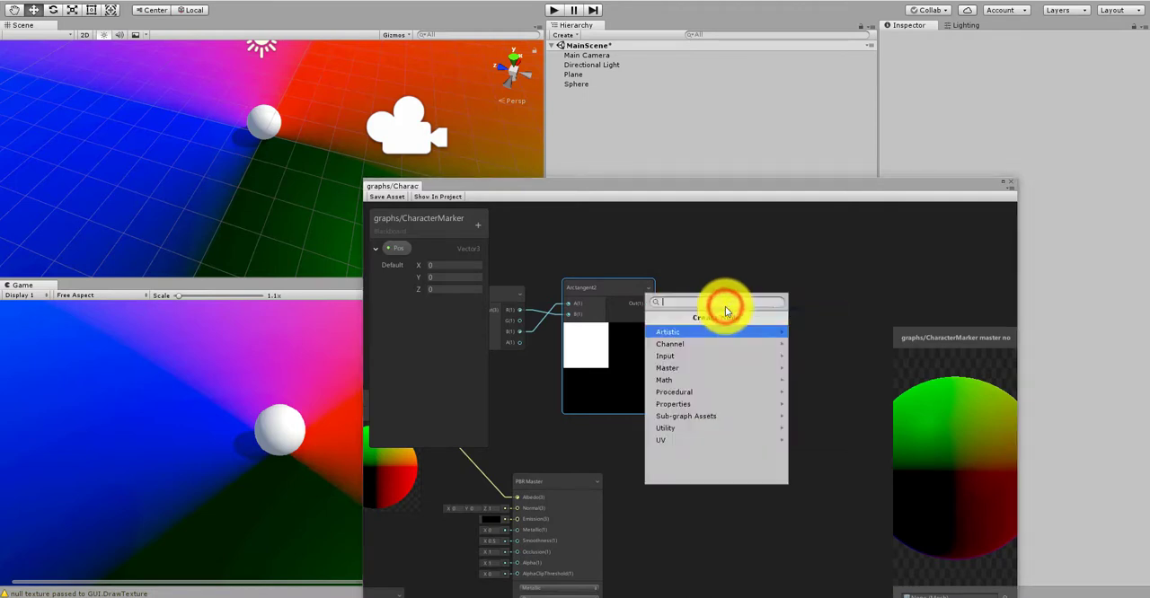
text(mul)
click(701, 330)
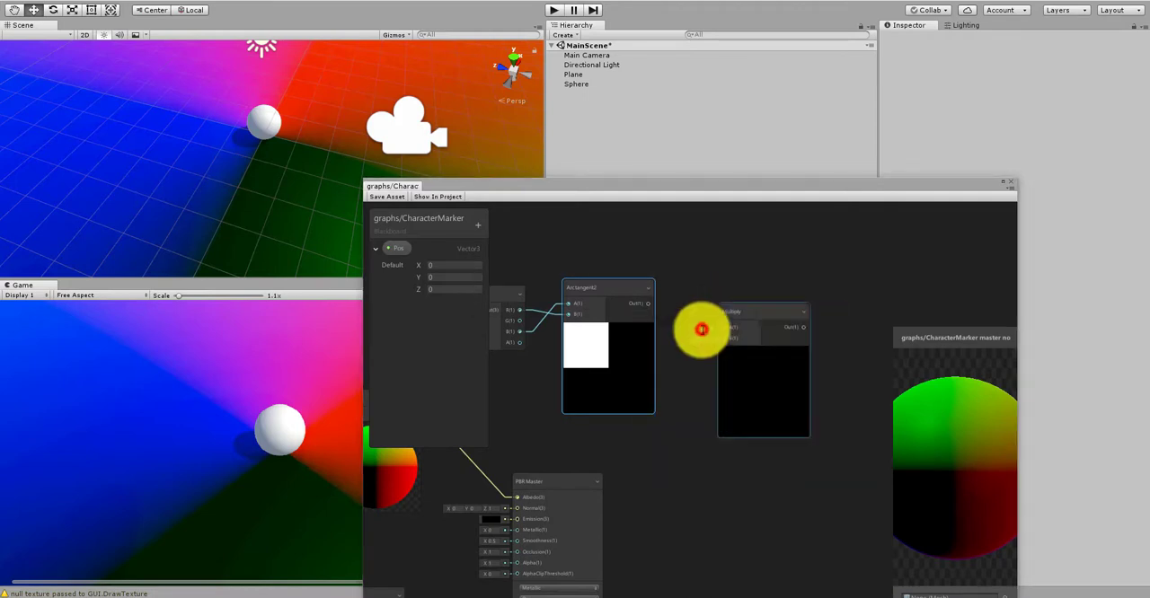
drag(644, 306, 724, 335)
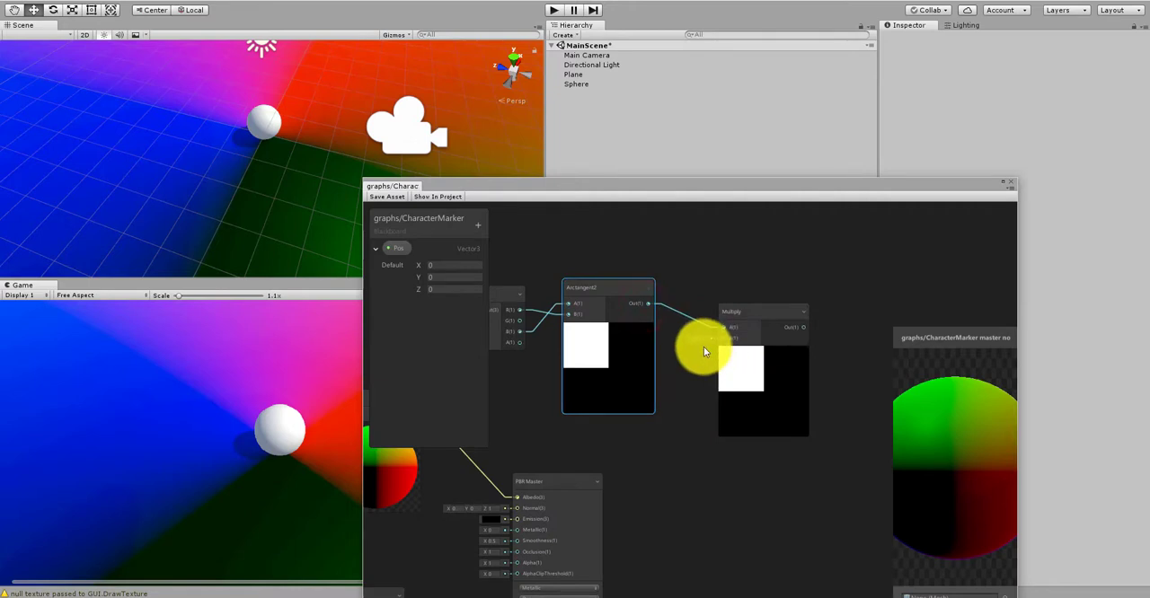
Step: Set the Multiply node's B input to 5 and move the node closer to Arctangent2
click(702, 345)
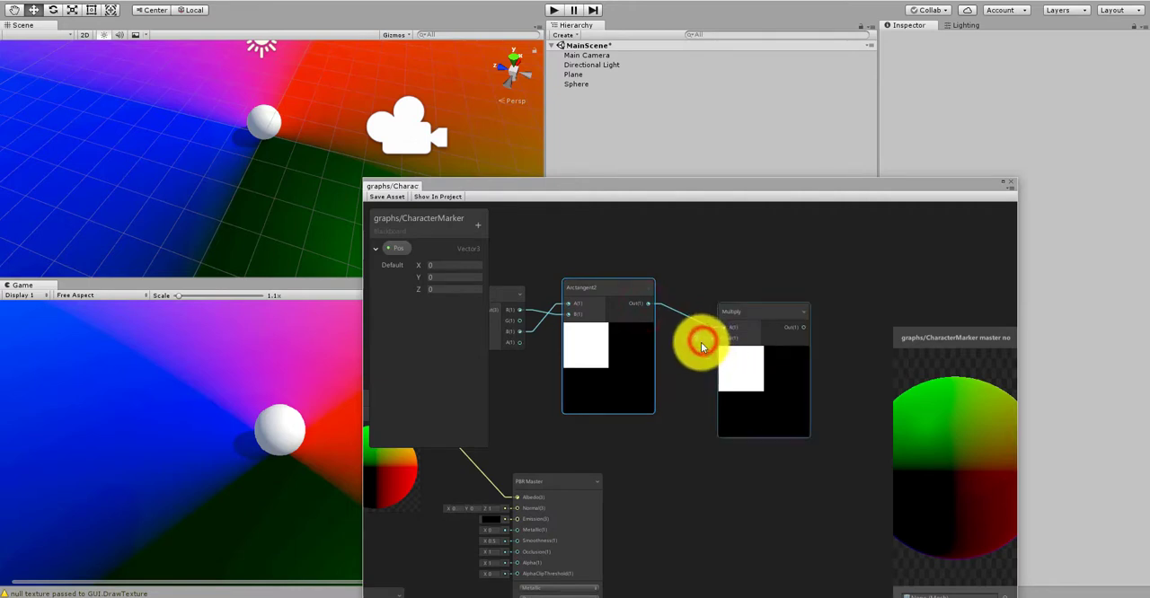
click(673, 407)
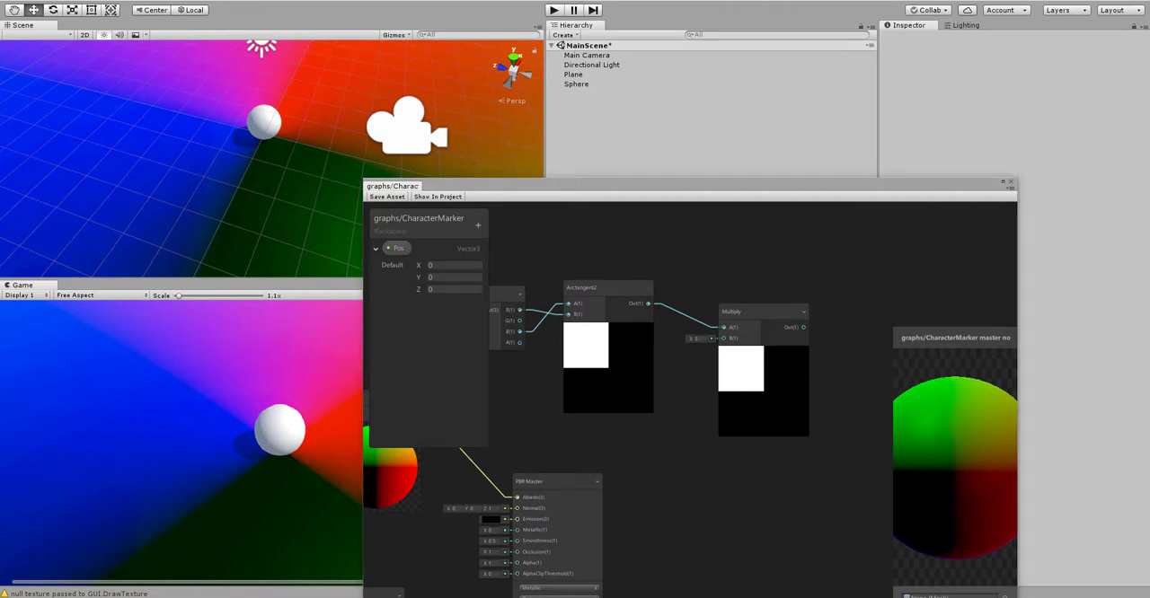
drag(754, 314, 744, 303)
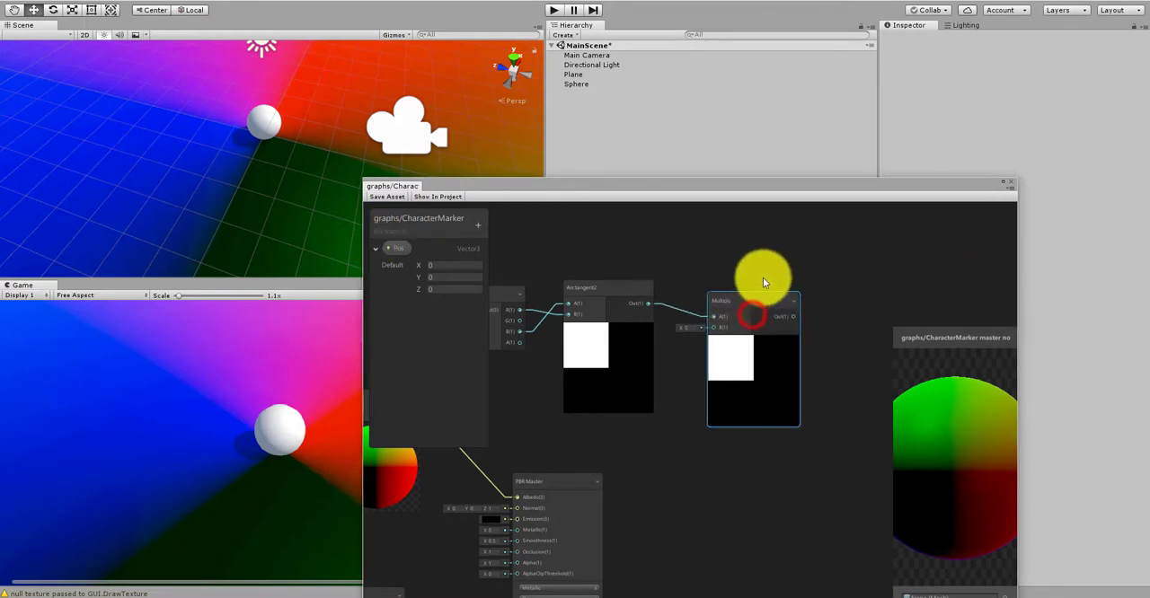
Step: Create a Cosine node and connect the Multiply output to its input
middle_drag(763, 275, 740, 308)
right_click(741, 309)
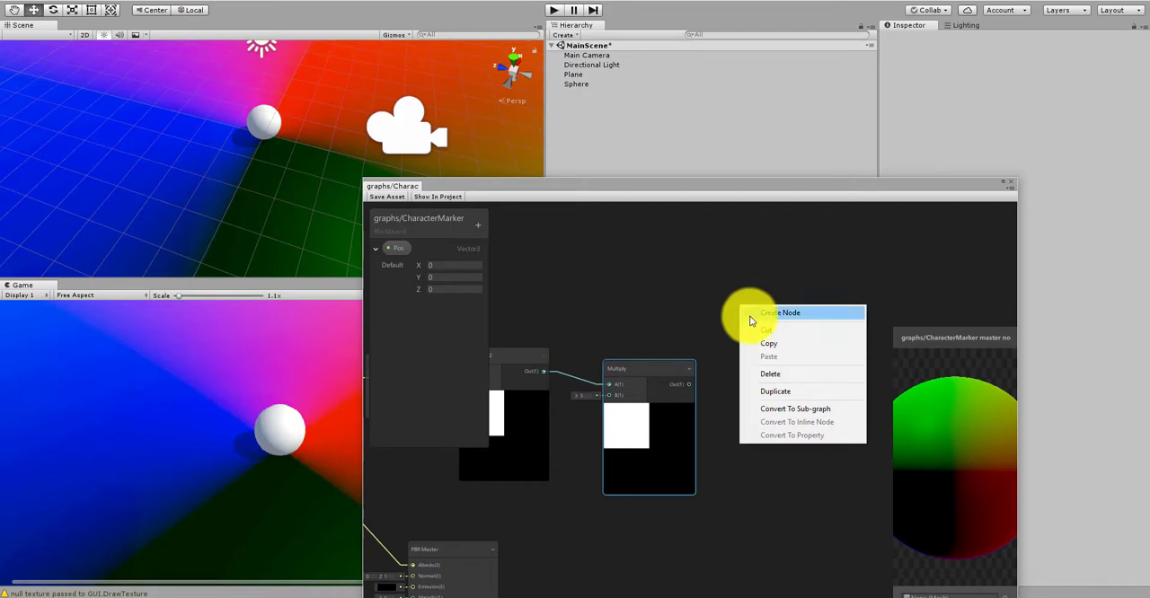
click(746, 312)
text(cosi)
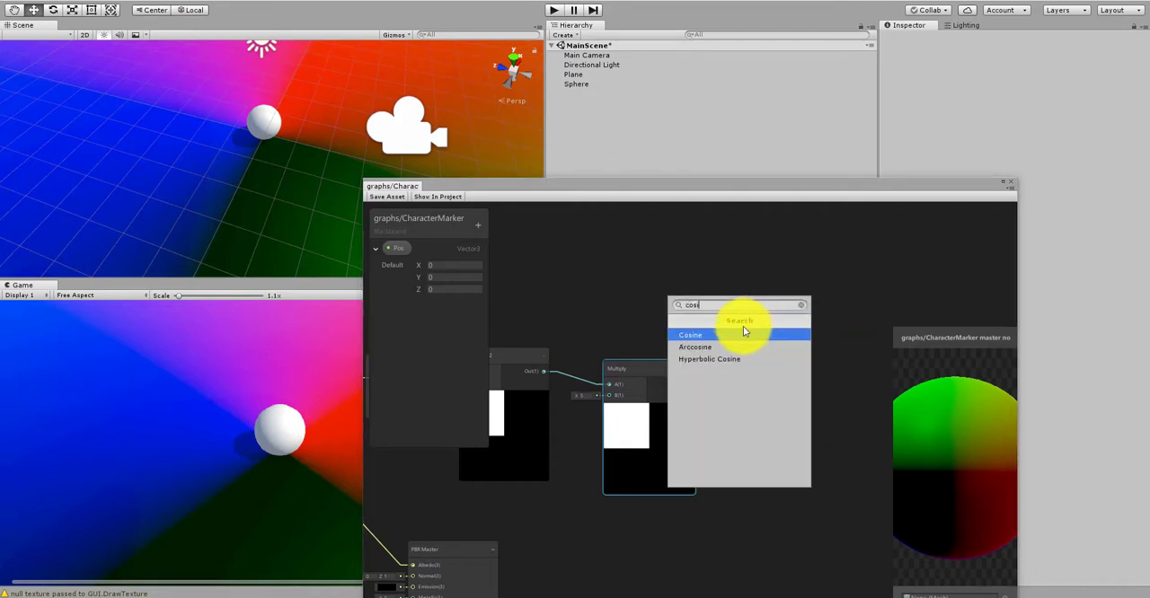
click(742, 333)
drag(688, 385, 746, 330)
click(688, 294)
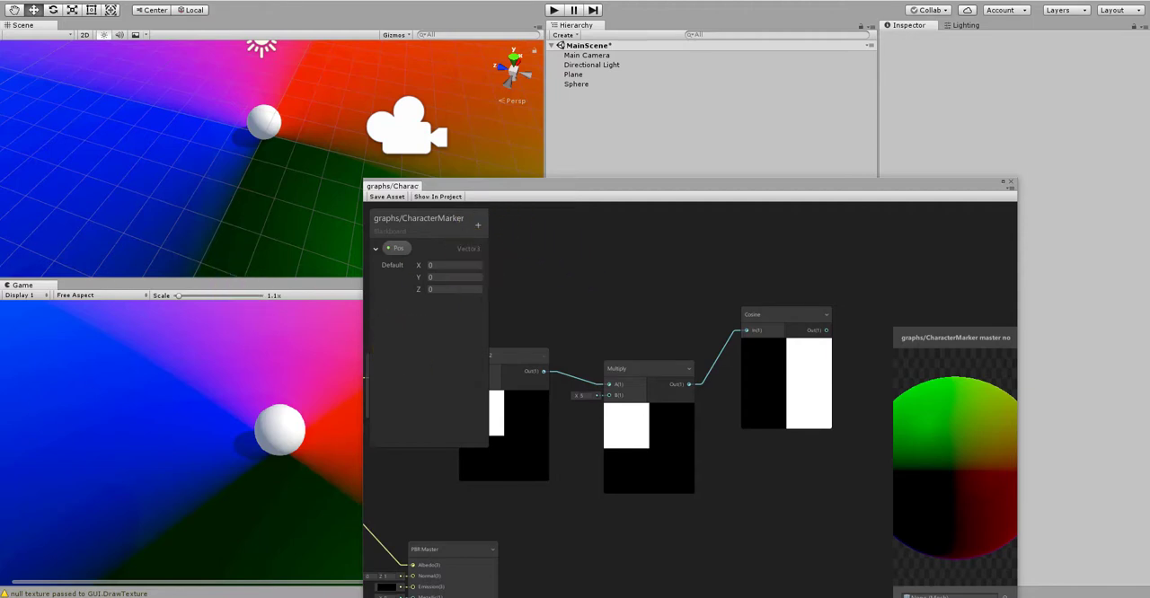
Step: Create a Remap node after the Cosine node and connect the Cosine output to its In port
middle_drag(722, 288, 624, 305)
scroll(623, 303, up, 1)
middle_drag(749, 279, 651, 269)
scroll(639, 286, down, 3)
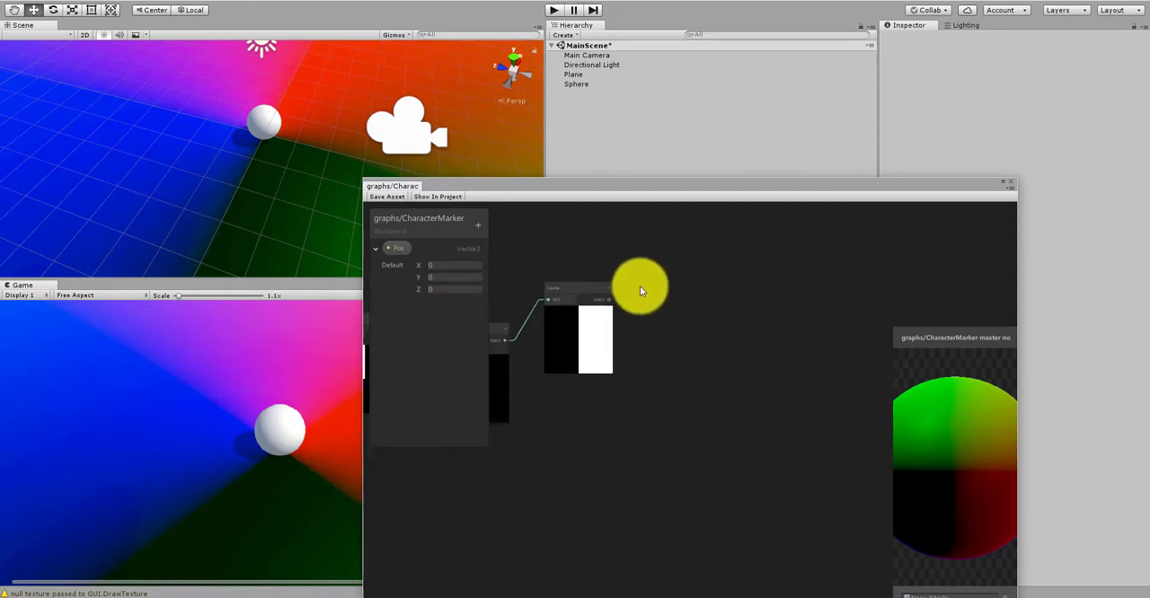
scroll(653, 303, up, 3)
right_click(675, 318)
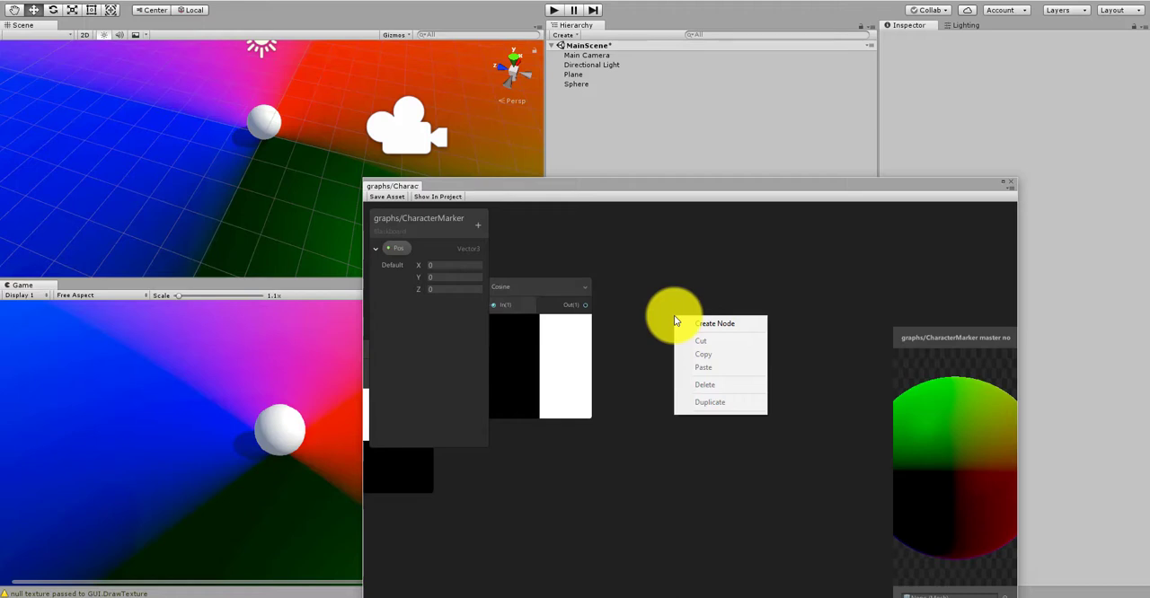
click(688, 325)
text(rema)
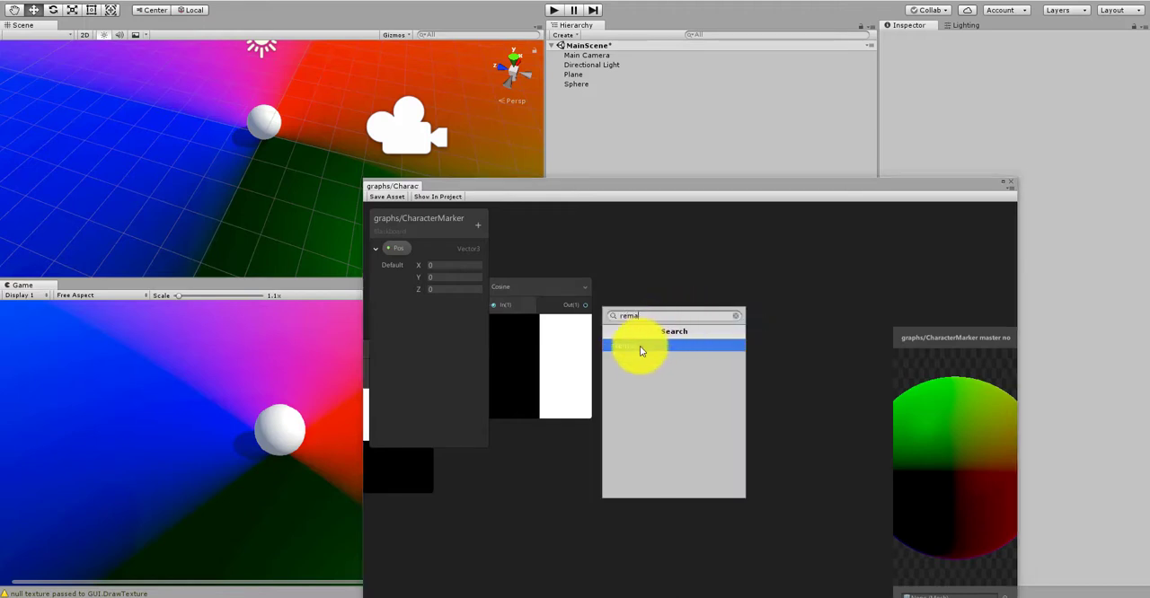
click(638, 347)
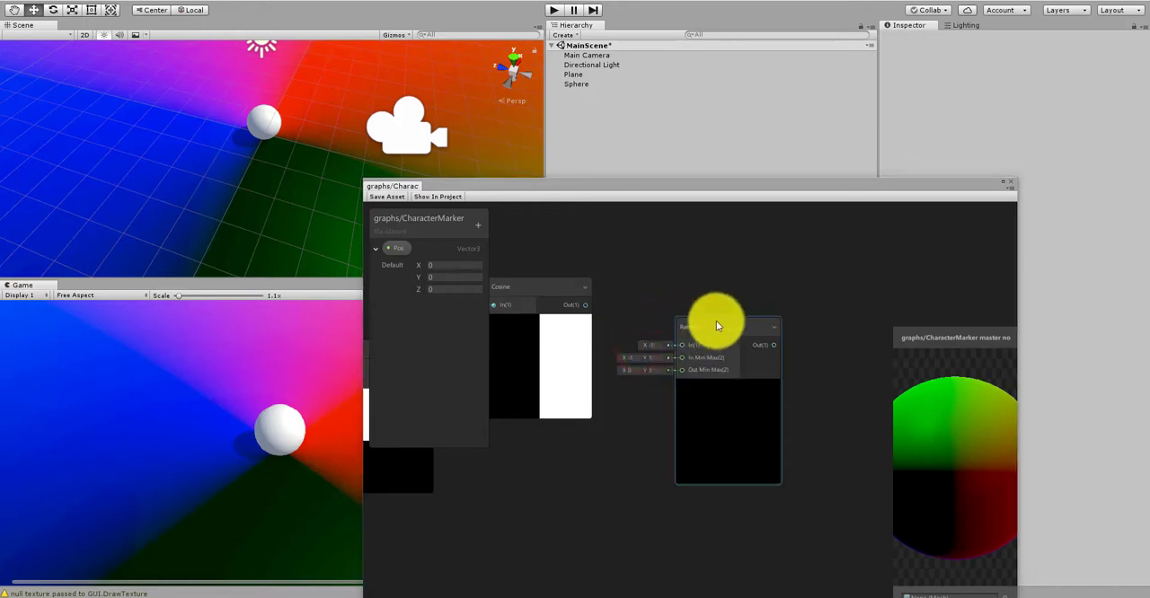
drag(580, 304, 728, 325)
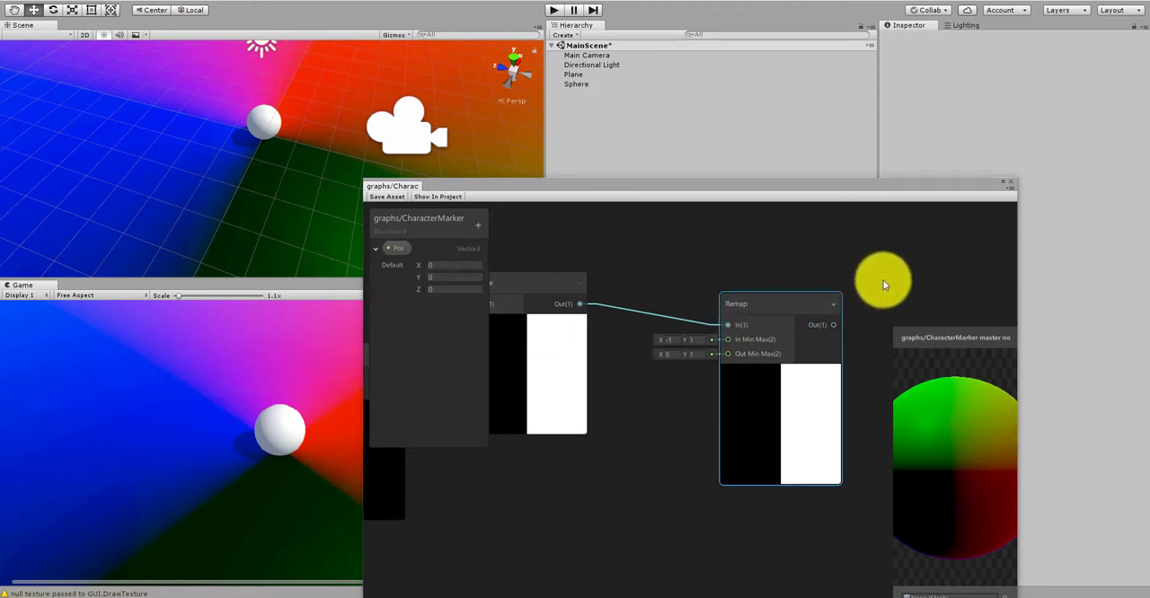
Step: Move the PBR Master node beyond the Remap node and connect the Remap output to its Albedo input
scroll(881, 283, down, 5)
drag(514, 395, 896, 300)
scroll(848, 312, up, 5)
middle_drag(778, 341, 631, 352)
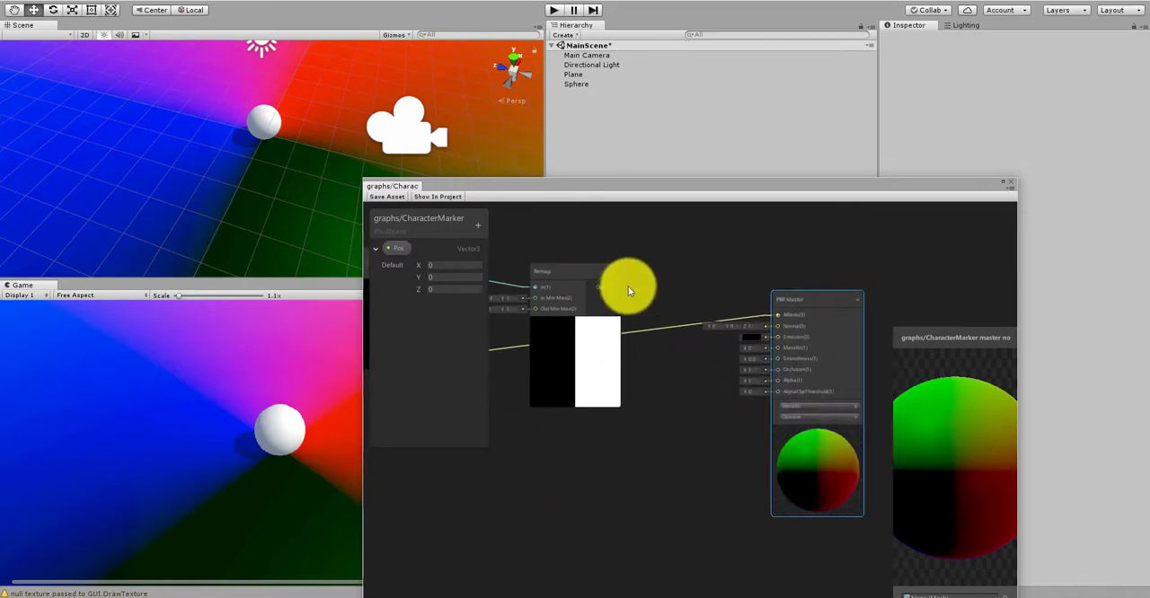
drag(615, 286, 780, 319)
middle_drag(710, 259, 734, 286)
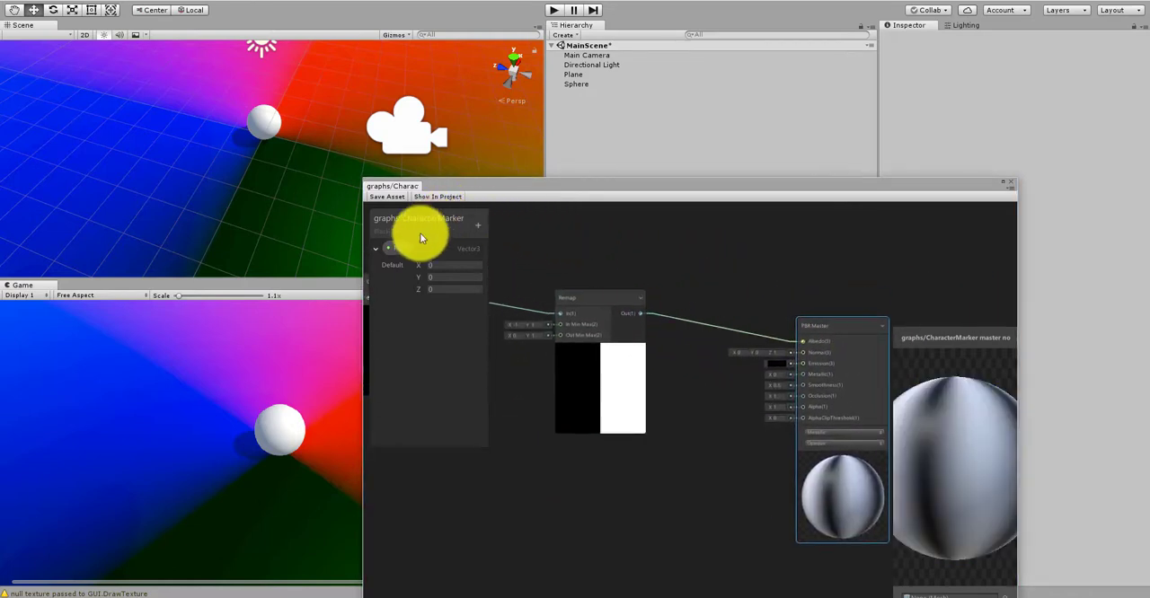
Step: Save the graph asset, move its window off the Scene view and inspect the pattern around the sphere from several angles
mouse_move(389, 199)
mouse_down()
mouse_move(444, 188)
mouse_move(504, 255)
mouse_up()
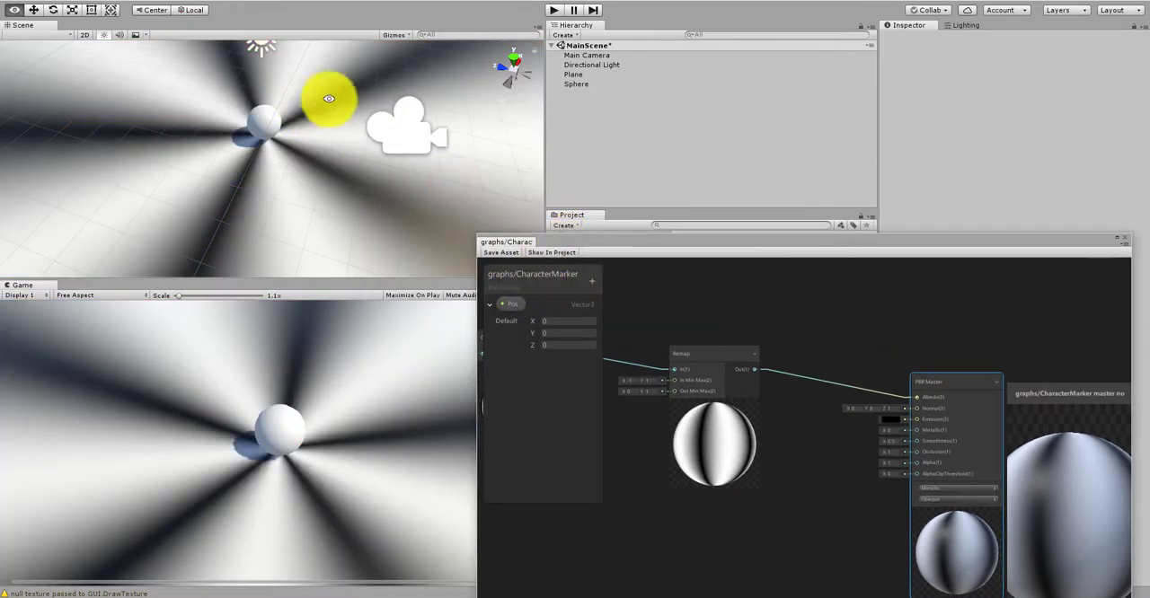
alt+right_drag(342, 116, 281, 142)
alt+drag(280, 143, 313, 169)
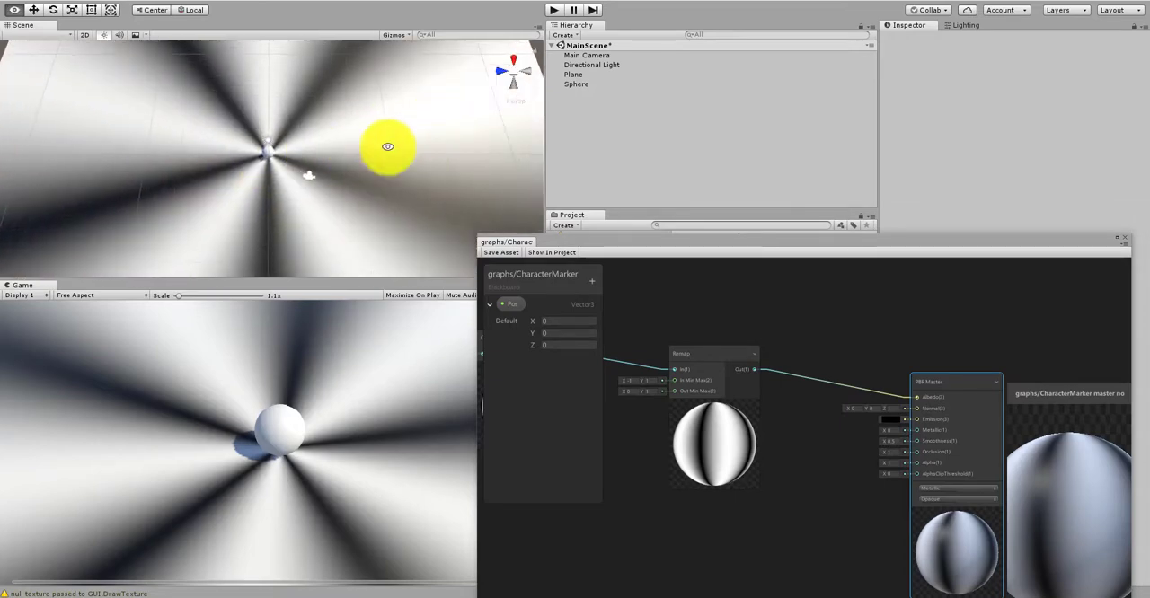
mouse_move(256, 223)
alt+mouse_down()
mouse_move(360, 141)
mouse_move(313, 110)
mouse_move(175, 153)
mouse_move(118, 121)
mouse_move(225, 188)
mouse_move(495, 116)
alt+mouse_up()
alt+right_drag(495, 116, 272, 167)
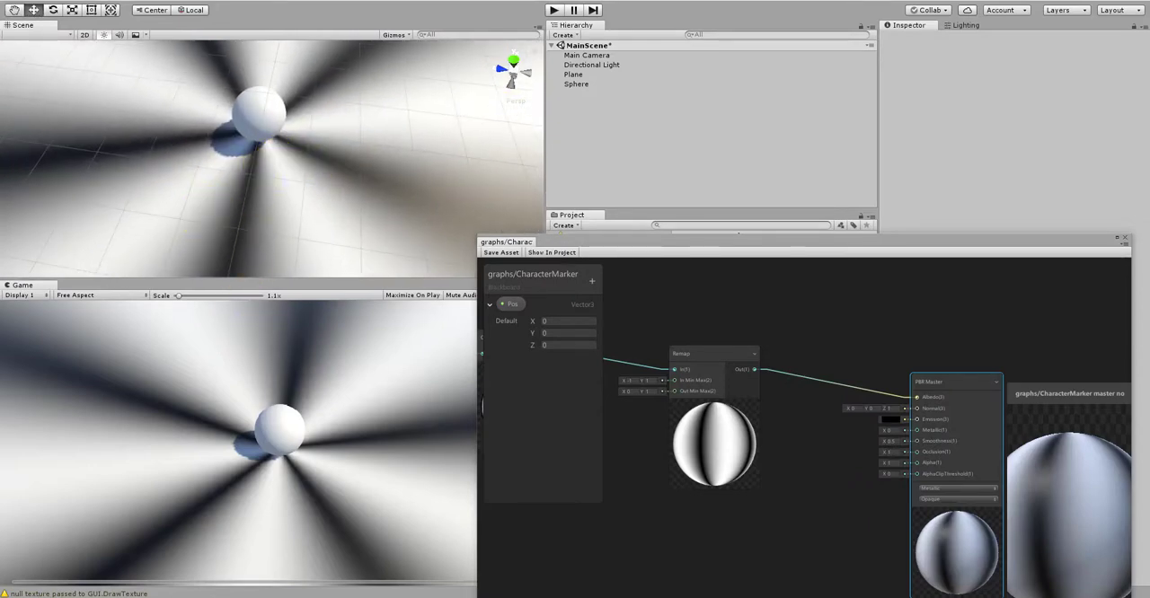
scroll(778, 321, down, 5)
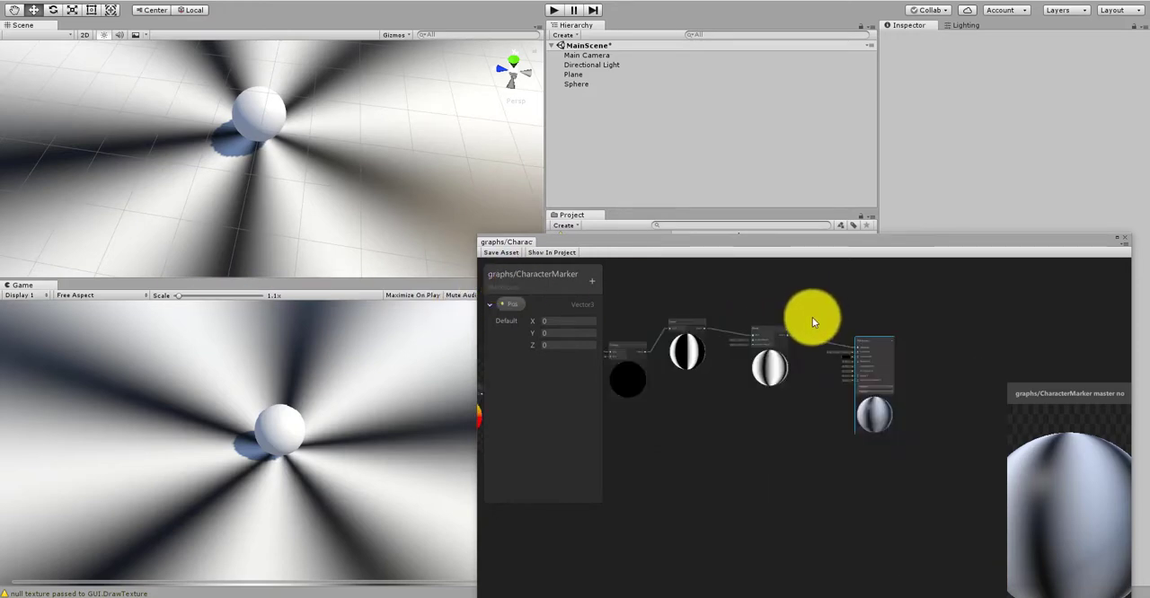
scroll(762, 314, up, 5)
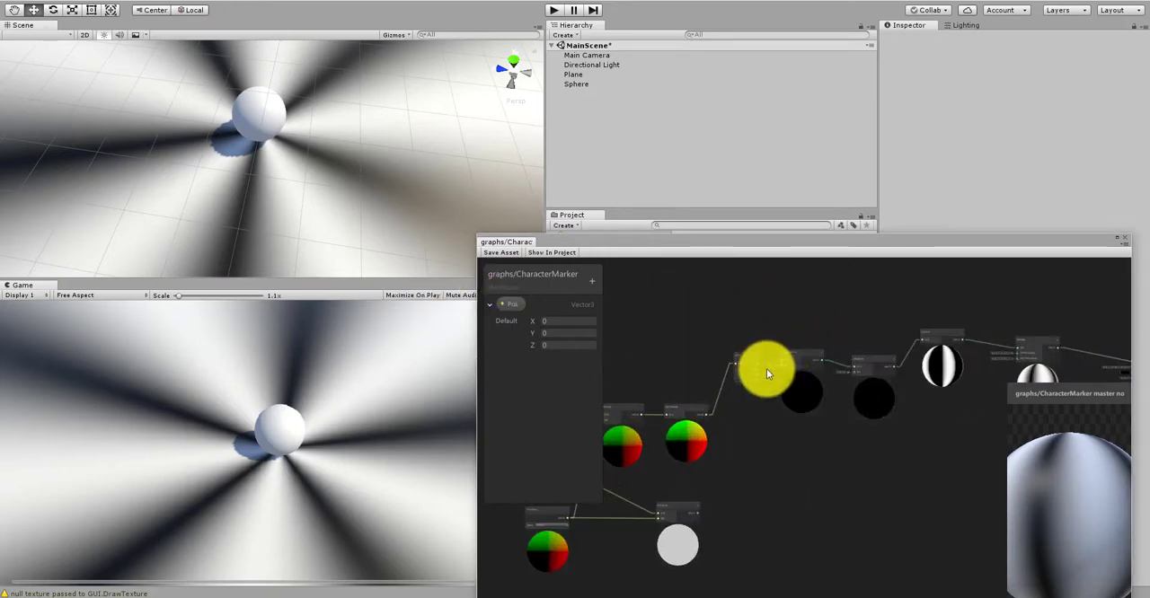
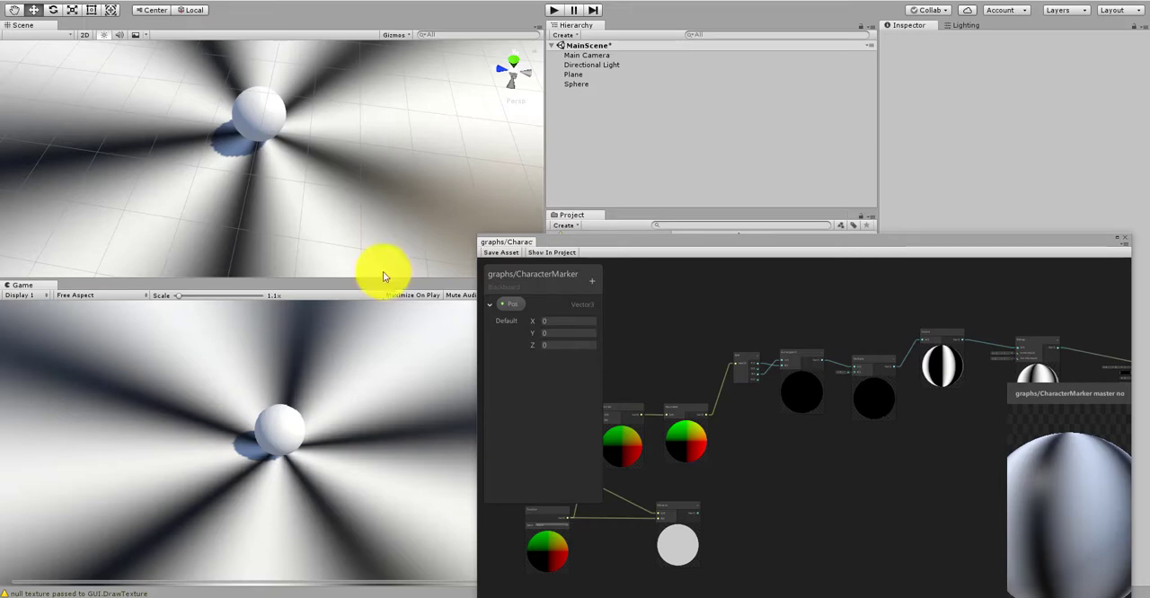
Step: Create a Time node and place it in the empty area above the Subtract and Normalize nodes
click(836, 435)
scroll(782, 427, up, 4)
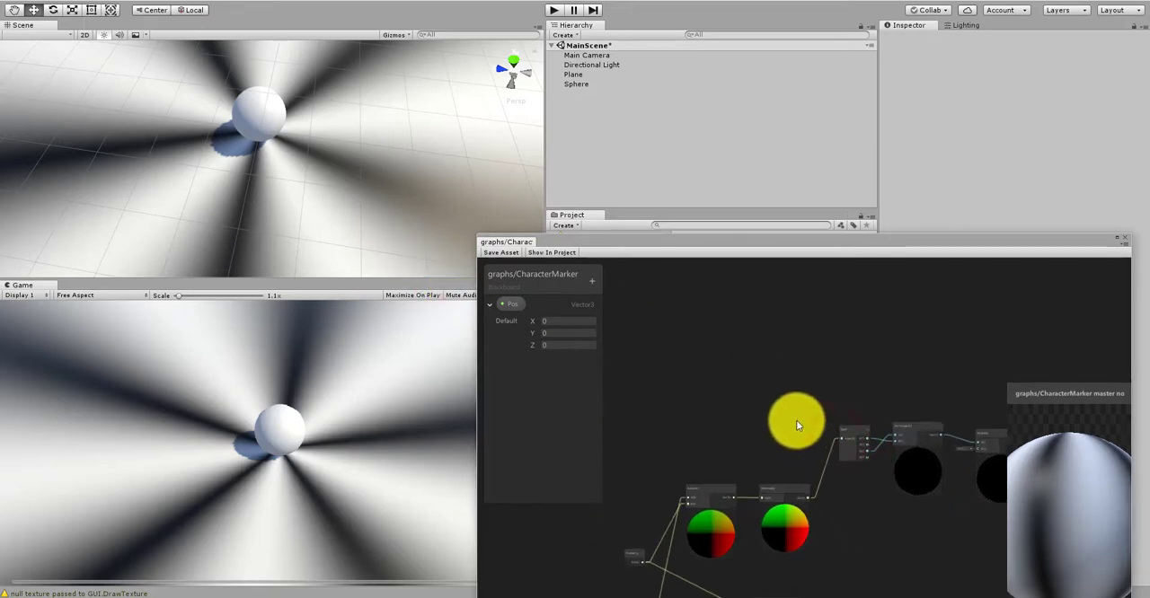
right_click(717, 409)
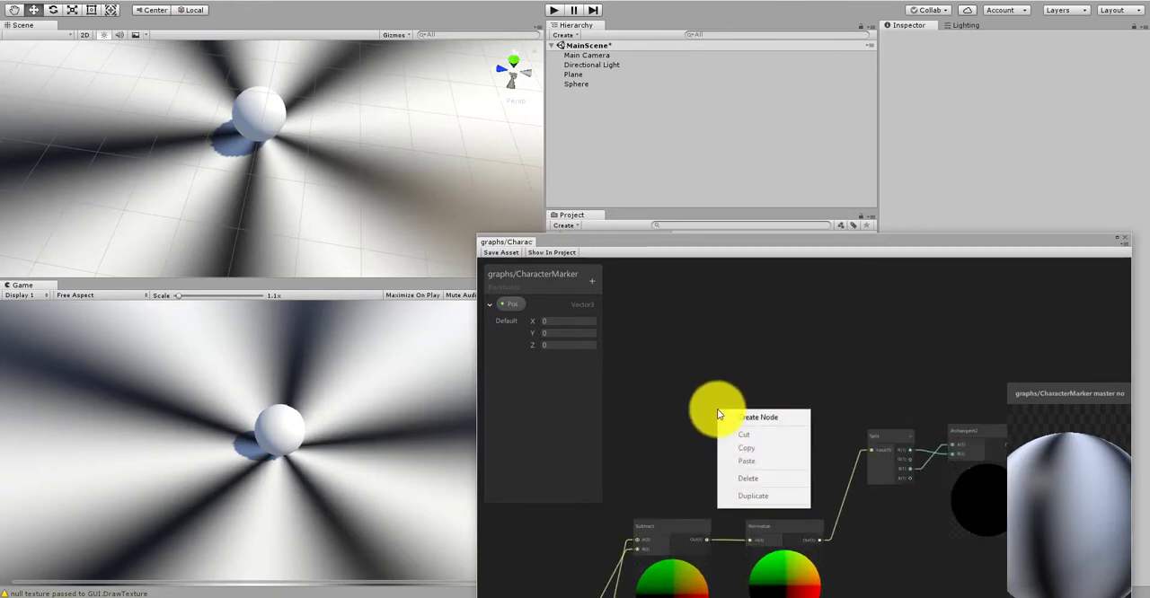
click(726, 416)
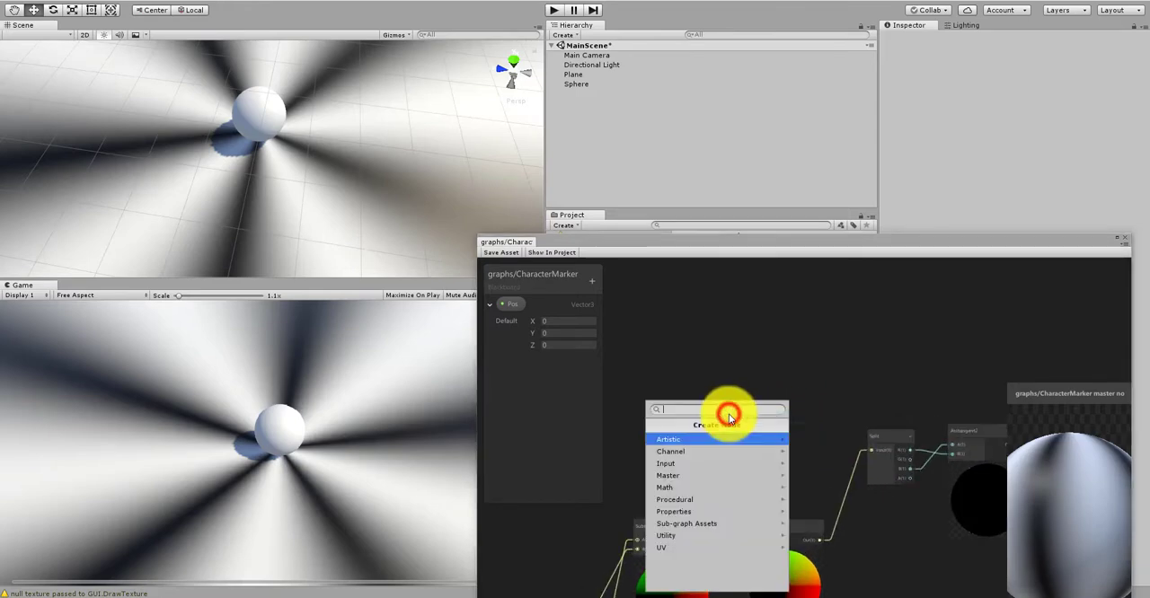
text(time)
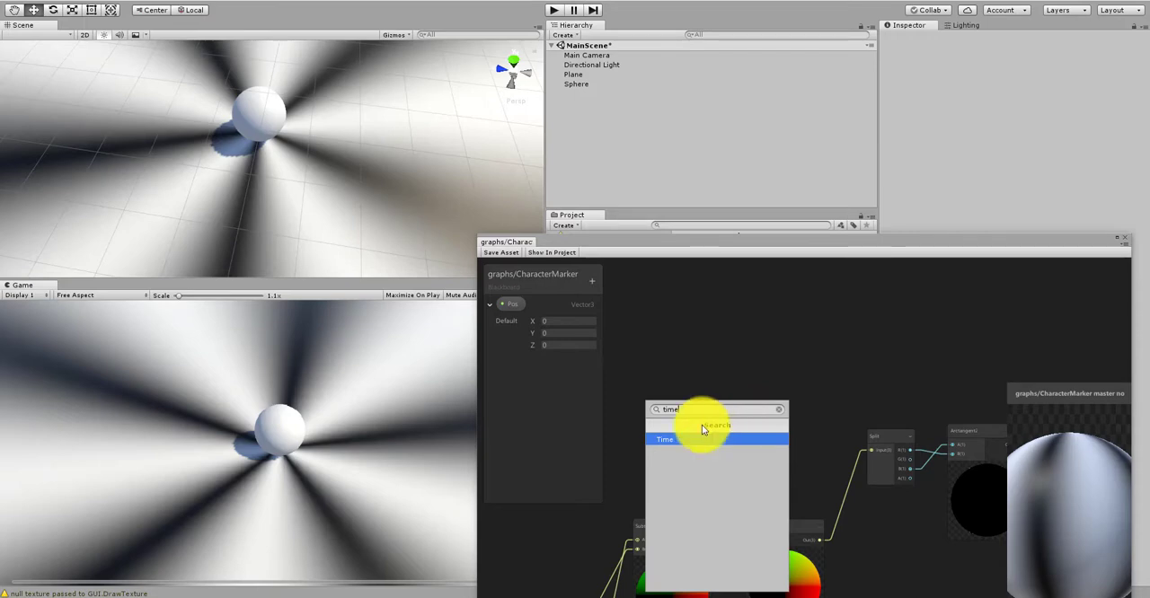
click(705, 441)
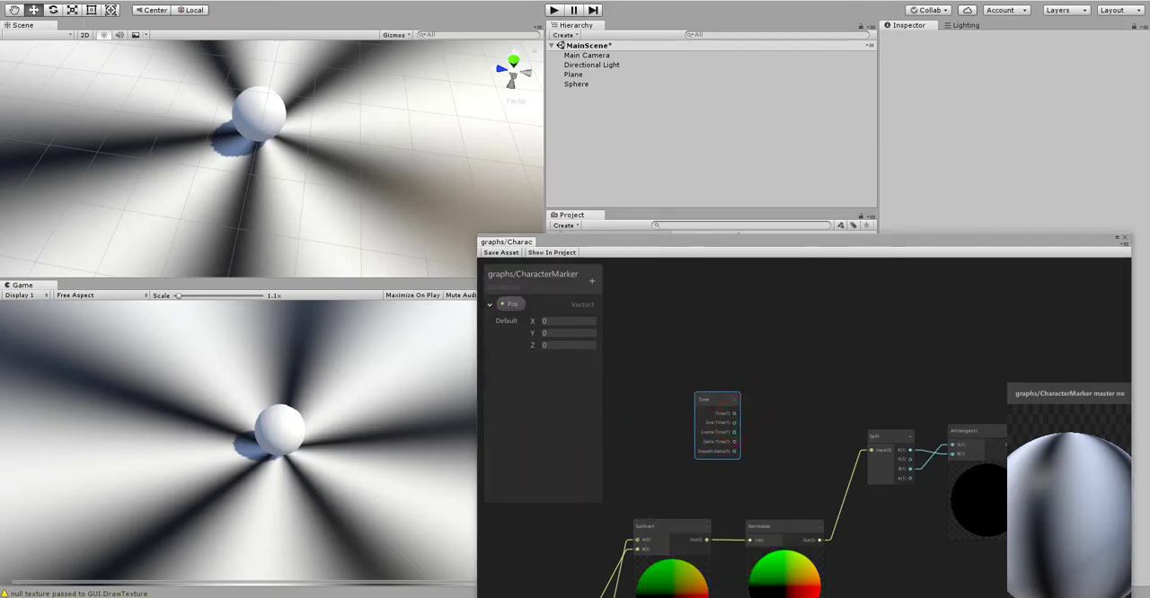
drag(716, 404, 710, 374)
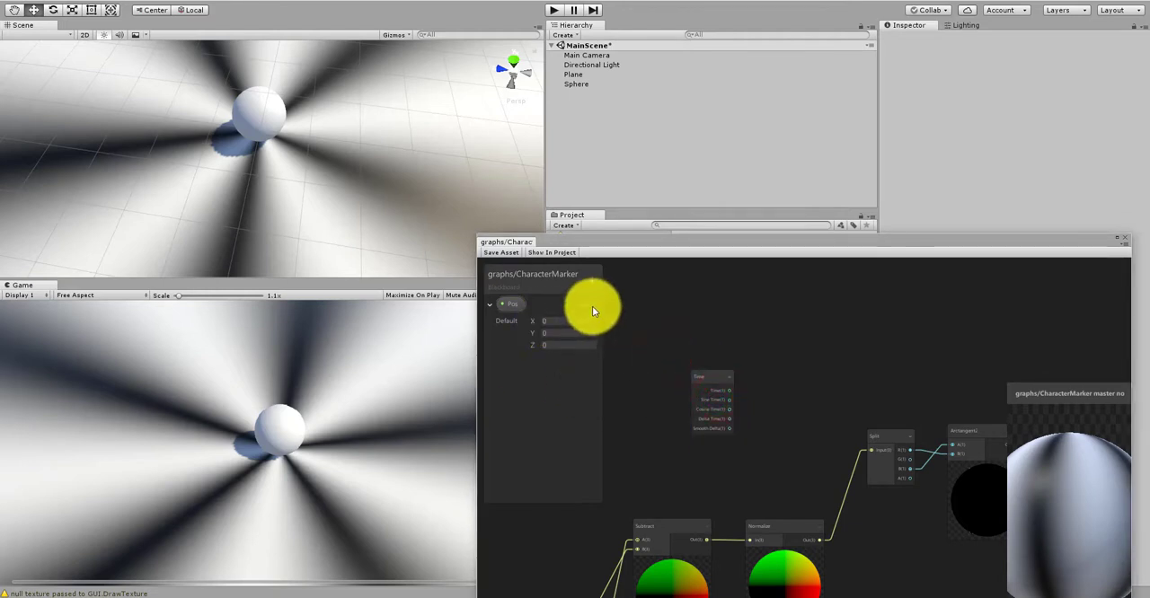
Step: Add a Vector1 property named Speed to the graph's blackboard with a default value of 5
click(595, 275)
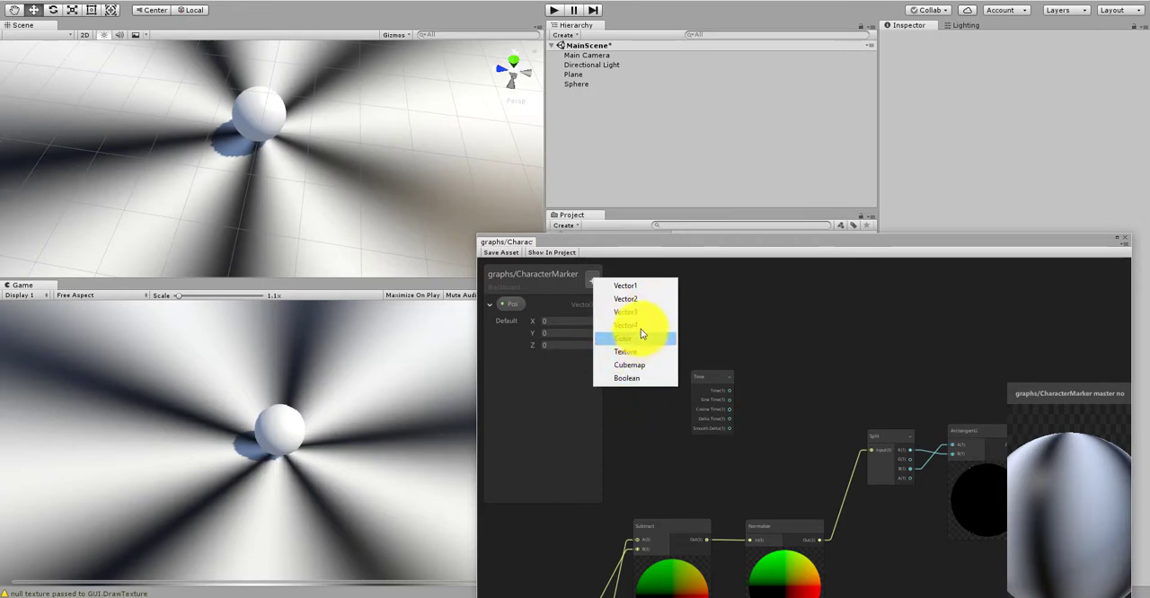
click(623, 288)
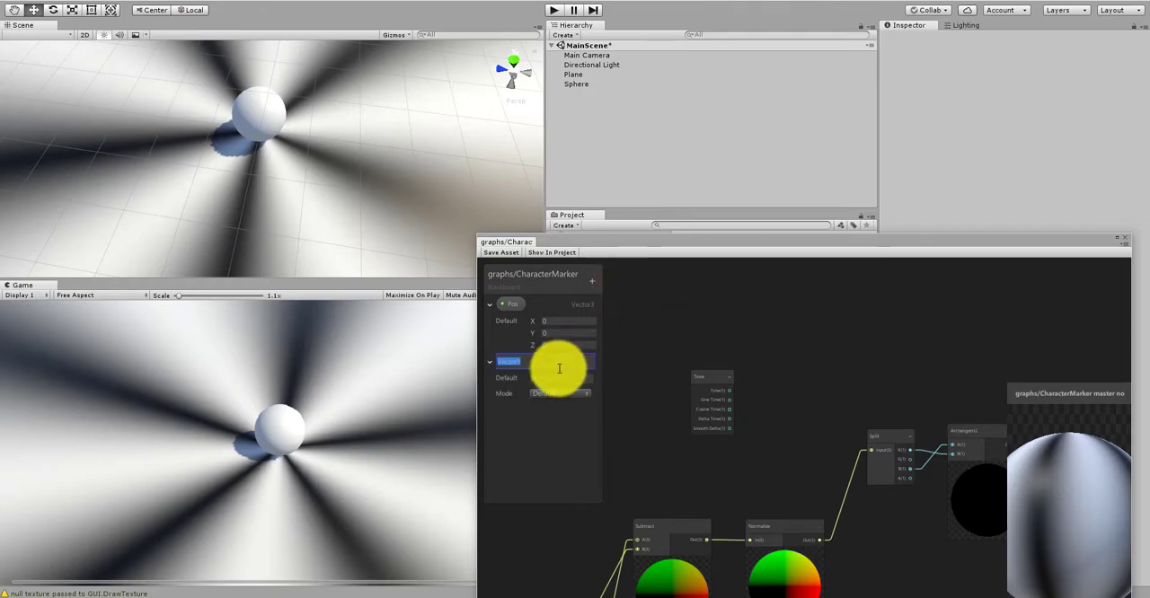
key(Return)
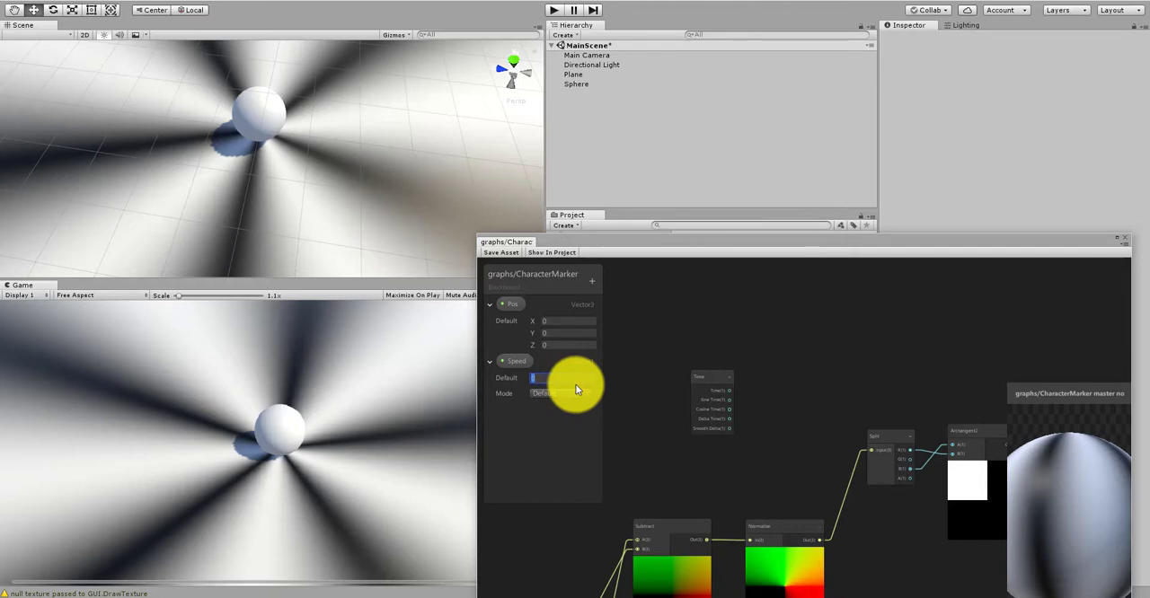
click(634, 402)
Step: Create a node for the Speed property just below the Time node
right_click(688, 454)
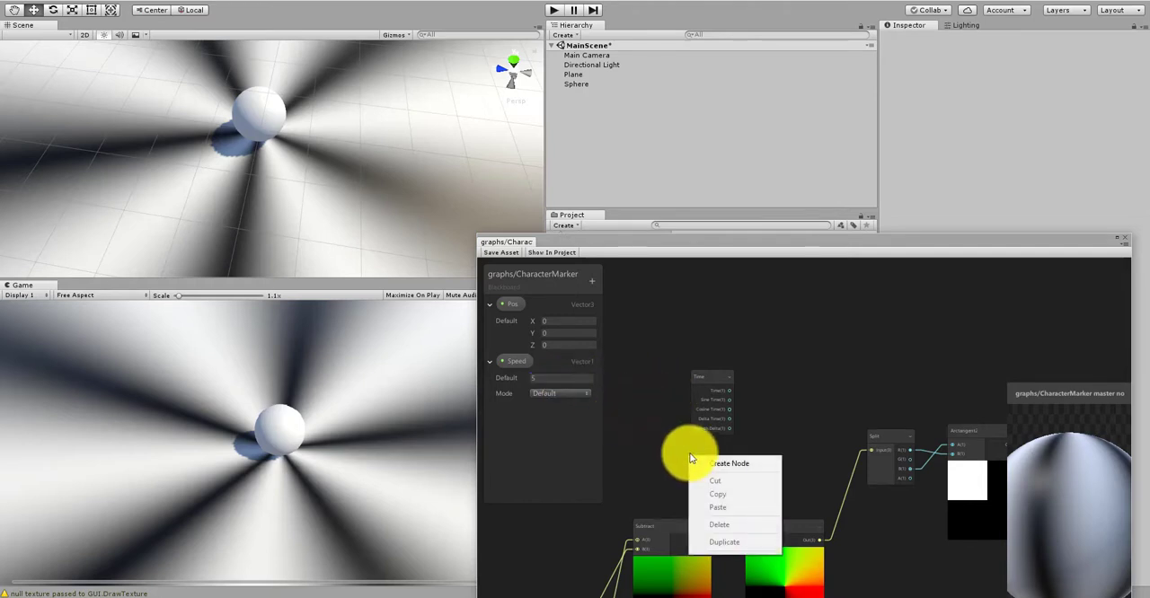
click(727, 463)
text(time)
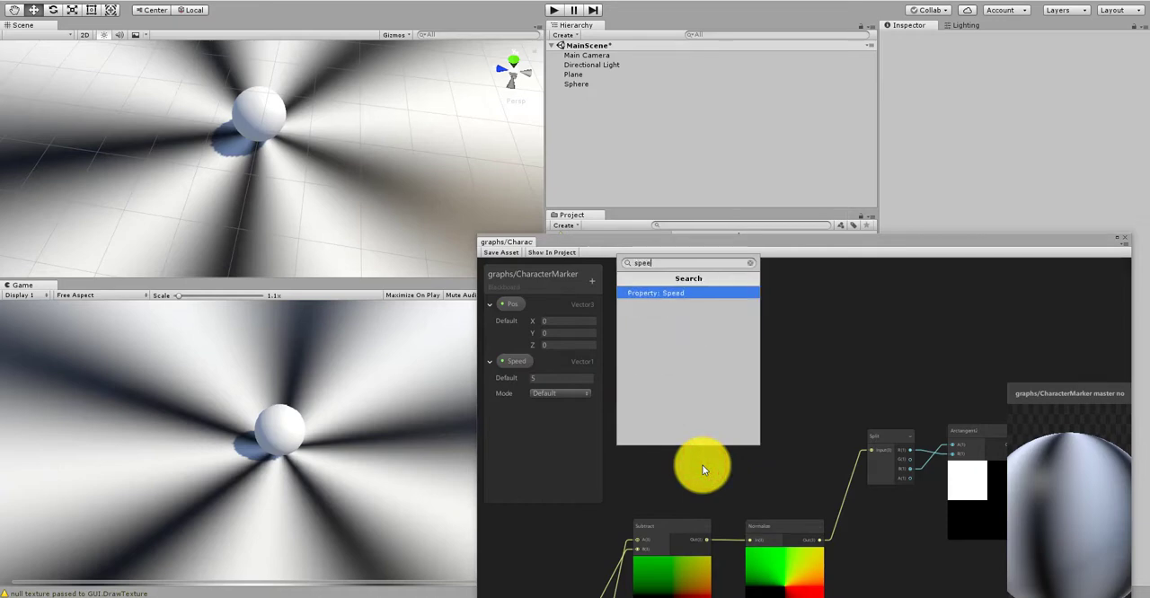
key(Return)
scroll(701, 464, up, 4)
click(706, 462)
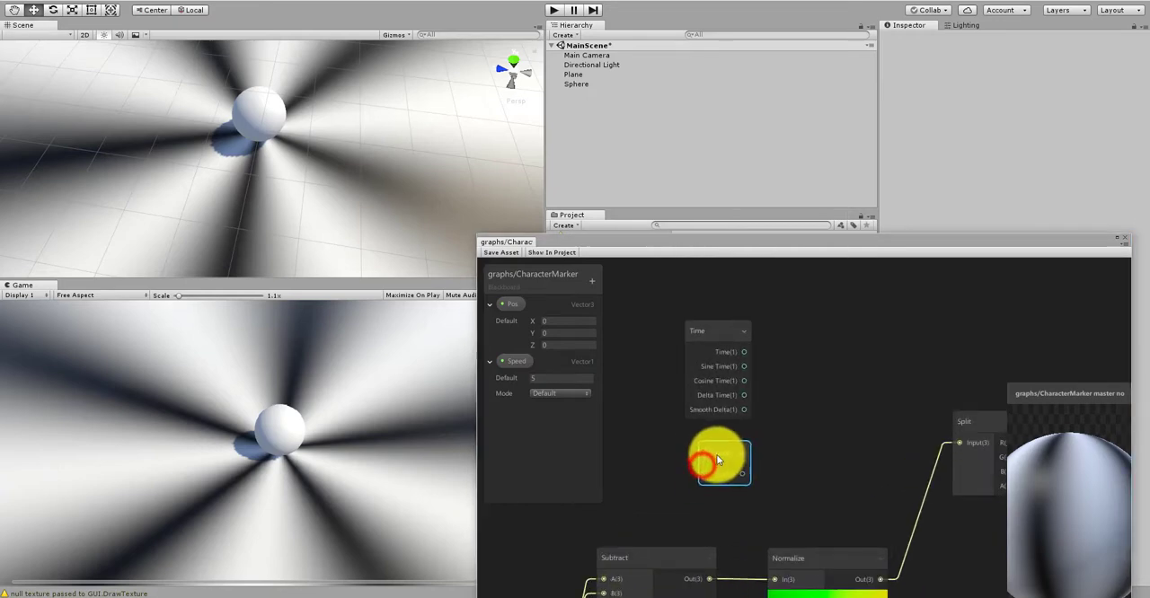
middle_drag(763, 437, 726, 456)
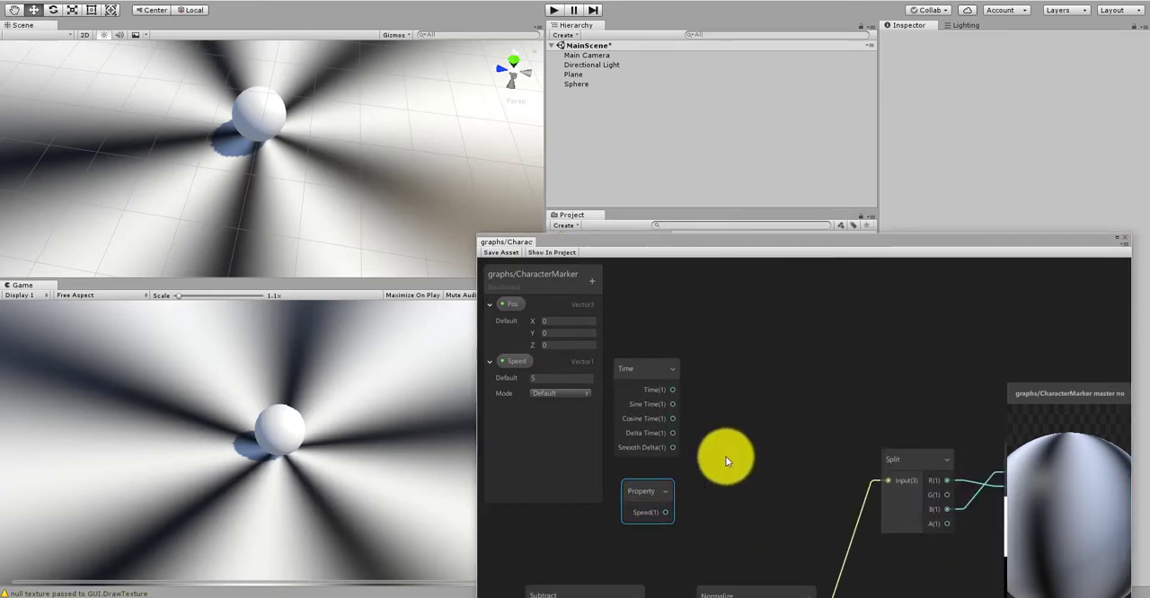
Step: Create a Multiply node, connecting the Time output to its A input and the Speed output to its B input
right_click(732, 439)
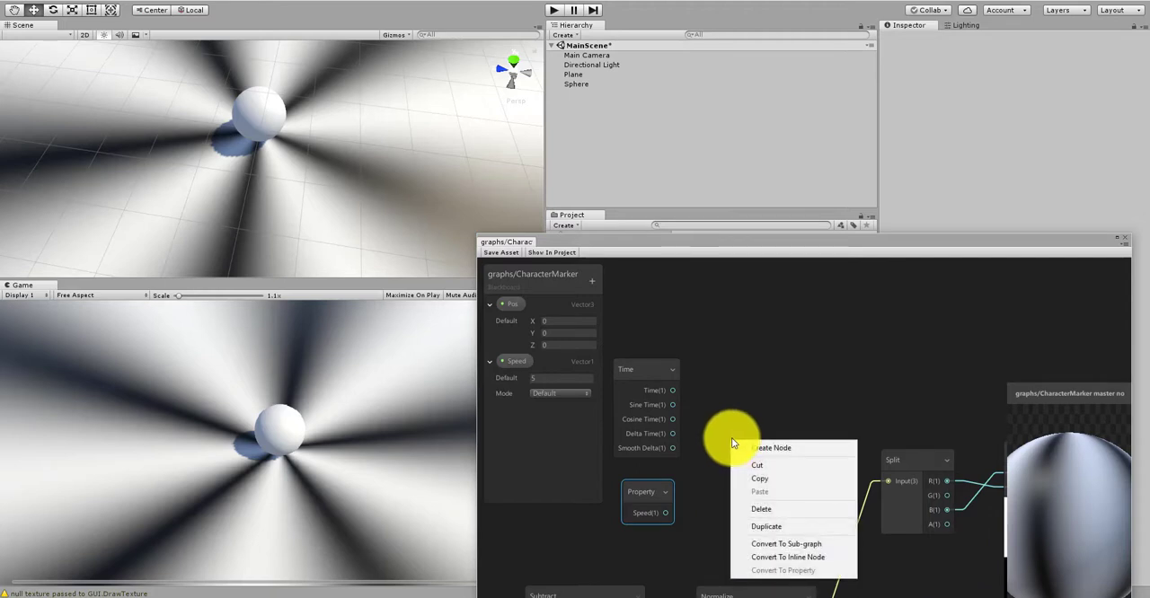
click(752, 445)
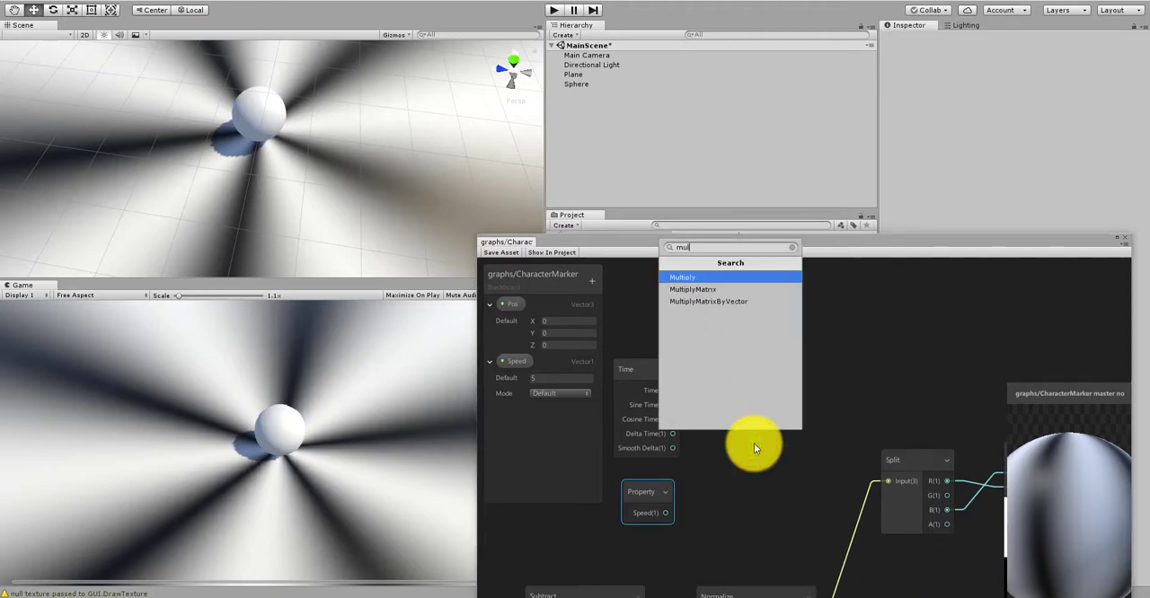
click(724, 277)
drag(733, 458, 779, 352)
drag(676, 390, 753, 386)
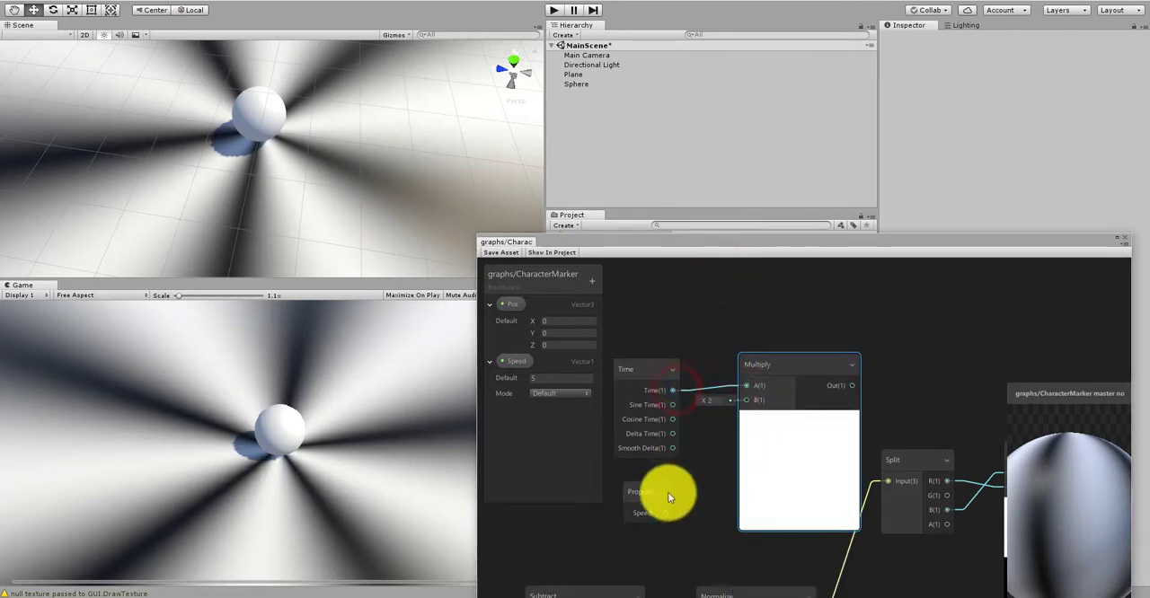
drag(673, 512, 746, 400)
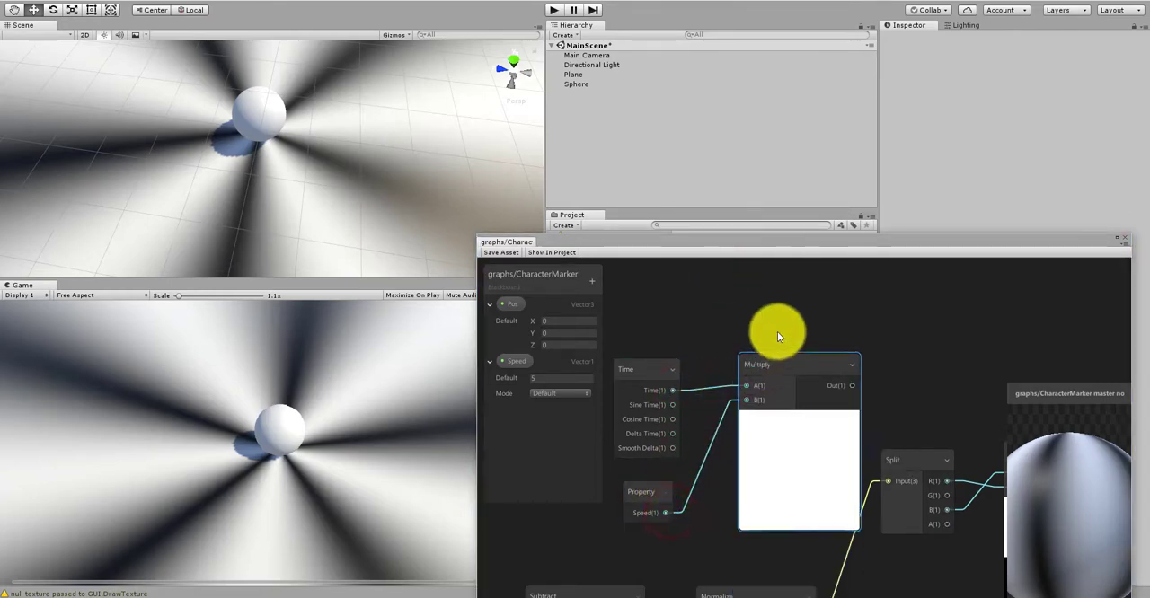
Step: Select the Time, Speed and new Multiply nodes together and move them farther above the Split node
scroll(778, 331, down, 2)
drag(781, 325, 744, 382)
drag(723, 426, 671, 474)
middle_drag(760, 387, 745, 455)
scroll(744, 455, up, 1)
drag(787, 420, 765, 321)
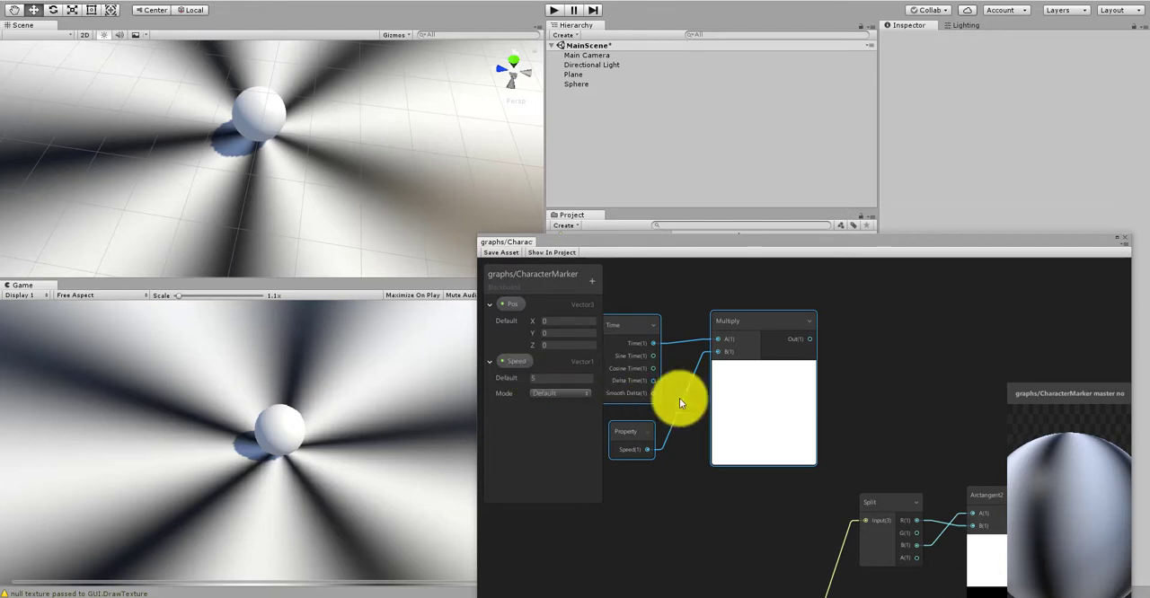
Step: Move the Time, Speed and Multiply group directly above the Multiply node that follows Arctangent2
scroll(866, 380, down, 4)
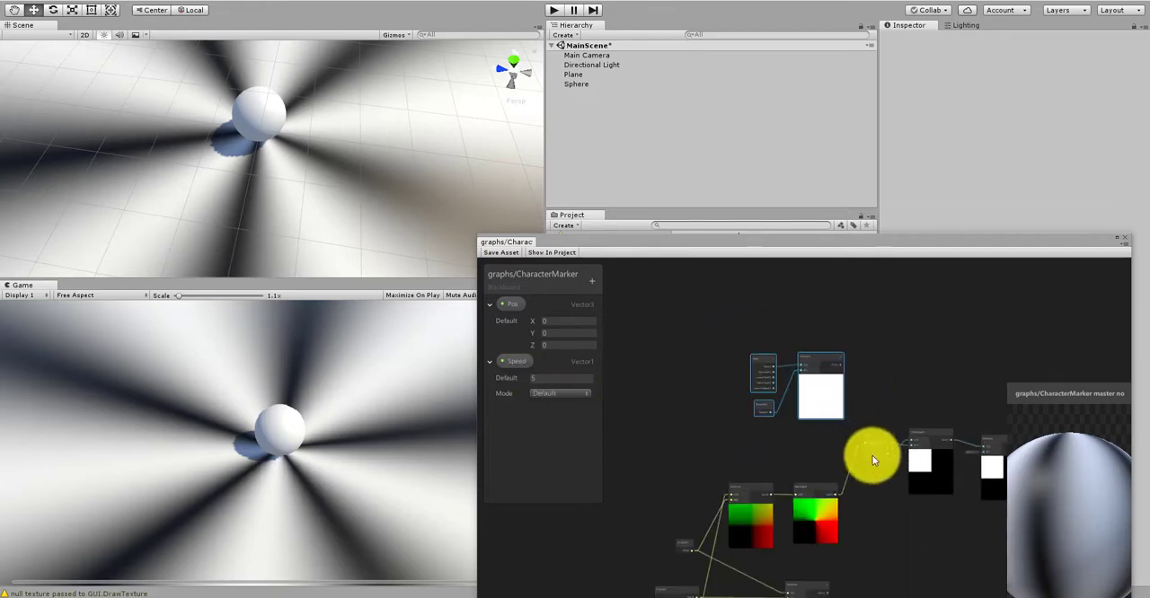
scroll(919, 398, up, 4)
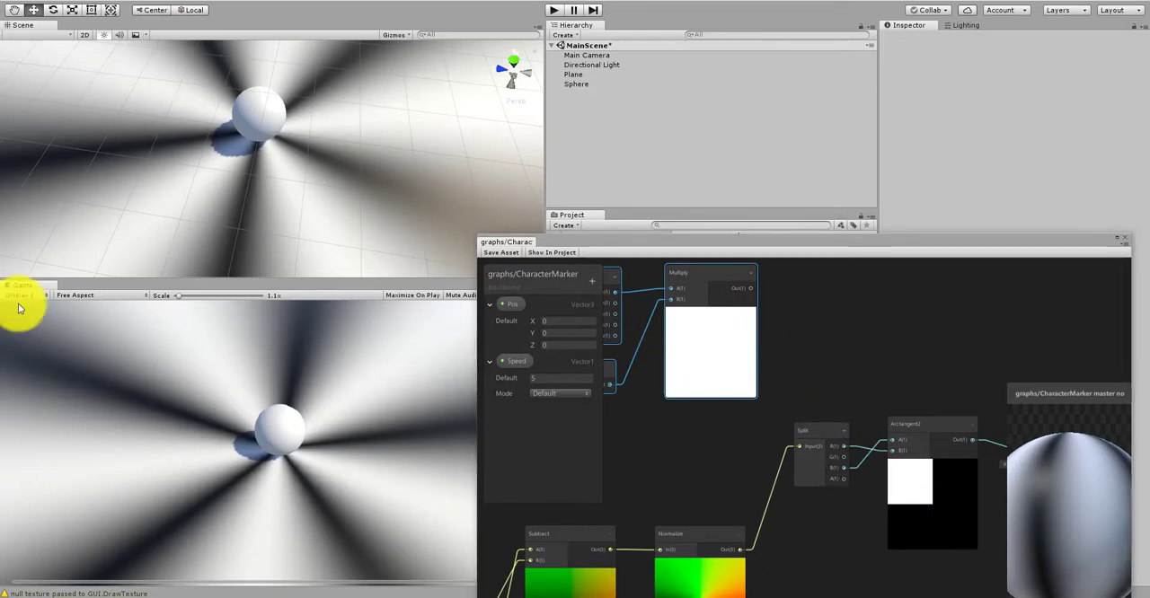
middle_drag(825, 375, 742, 386)
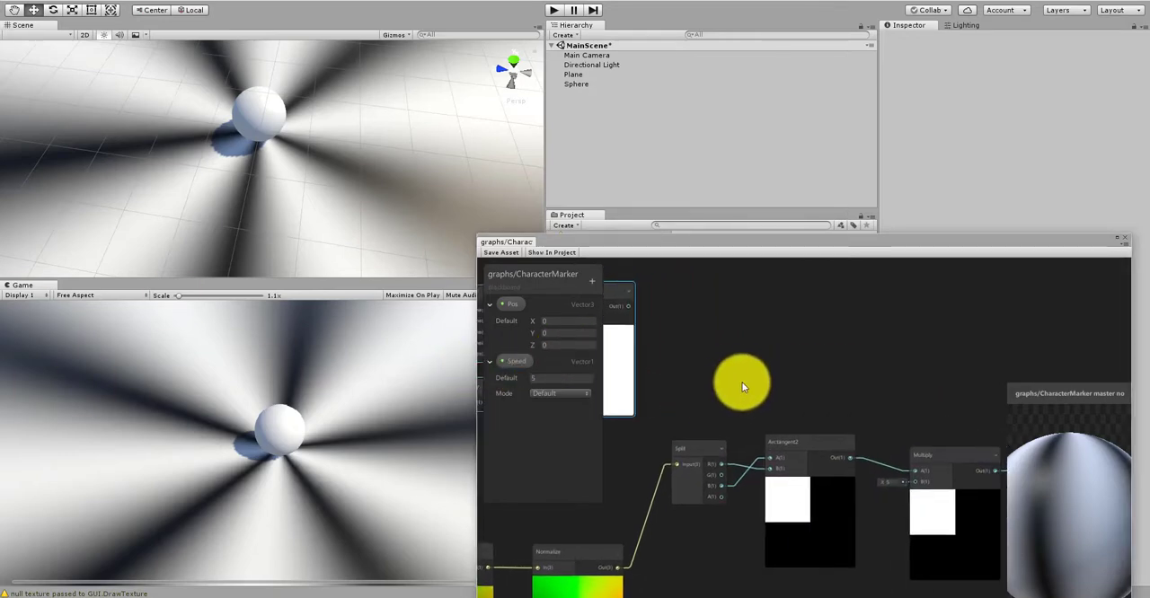
scroll(742, 388, down, 4)
scroll(852, 432, up, 6)
click(854, 419)
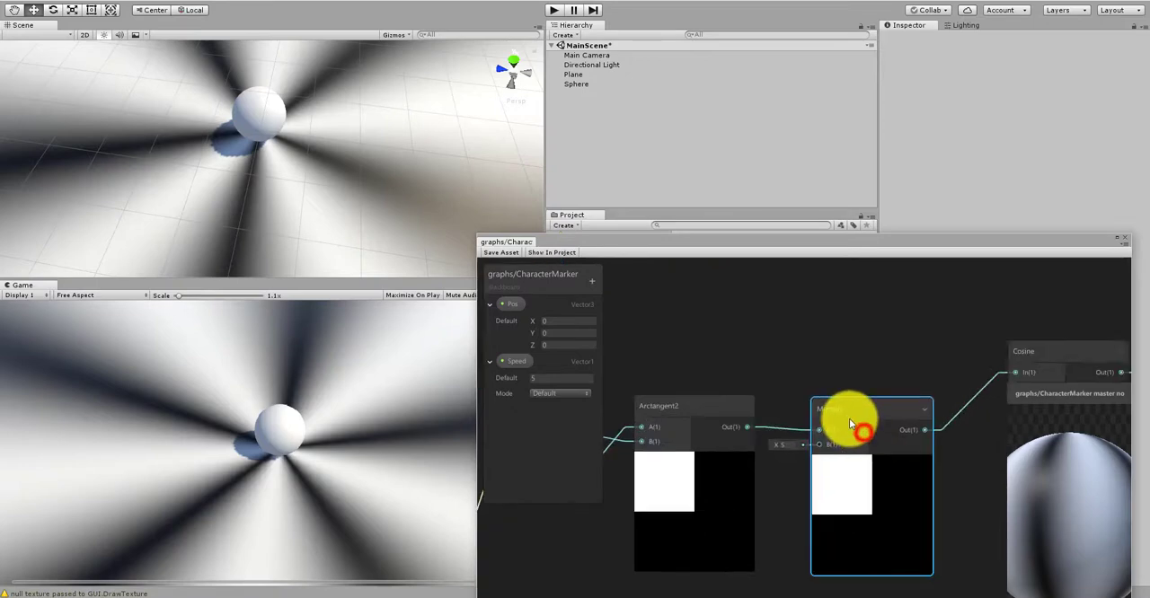
scroll(858, 416, down, 5)
middle_drag(783, 347, 817, 376)
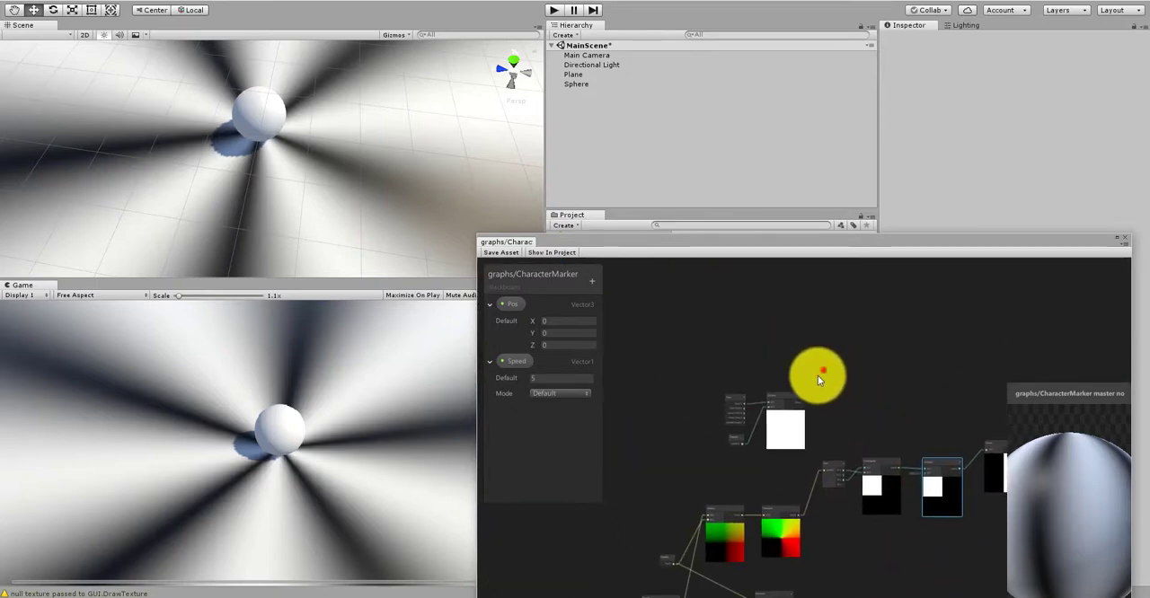
drag(791, 394, 935, 361)
middle_drag(943, 425, 835, 430)
scroll(840, 430, up, 4)
drag(787, 308, 812, 348)
scroll(819, 446, up, 3)
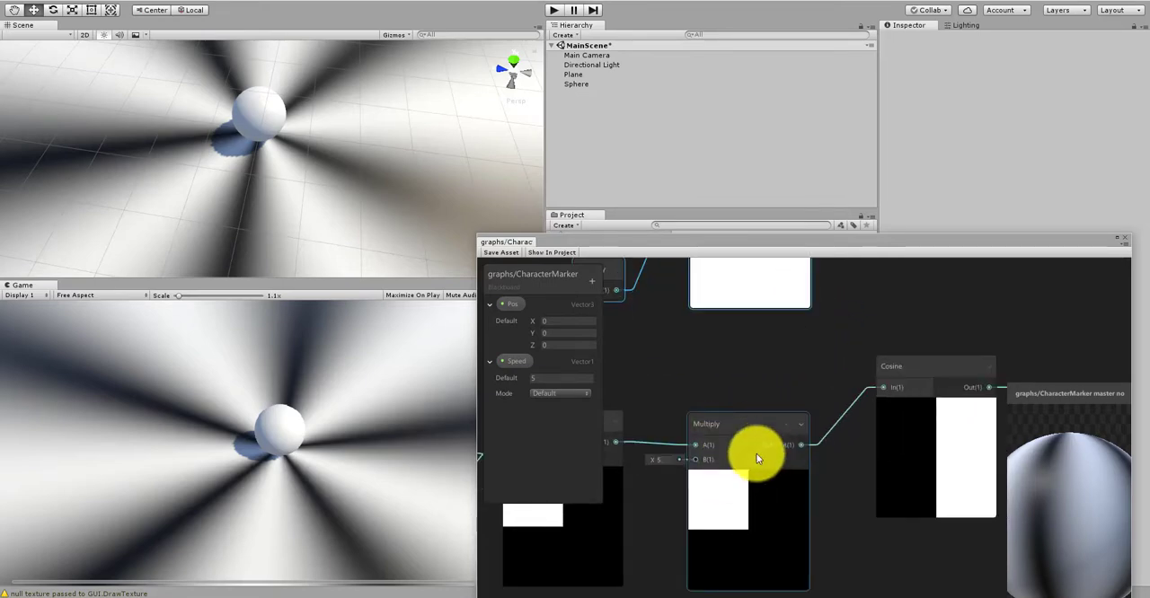
Step: Move the Cosine, Remap and PBR Master nodes farther along the chain to make room after the two Multiply nodes
scroll(736, 392, down, 6)
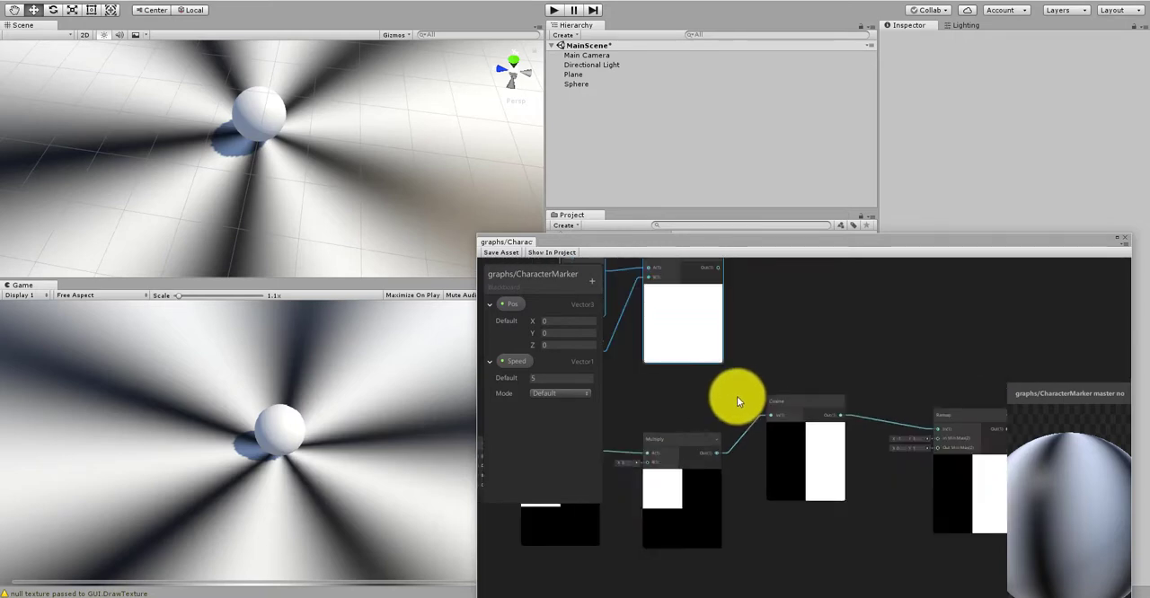
drag(822, 483, 821, 481)
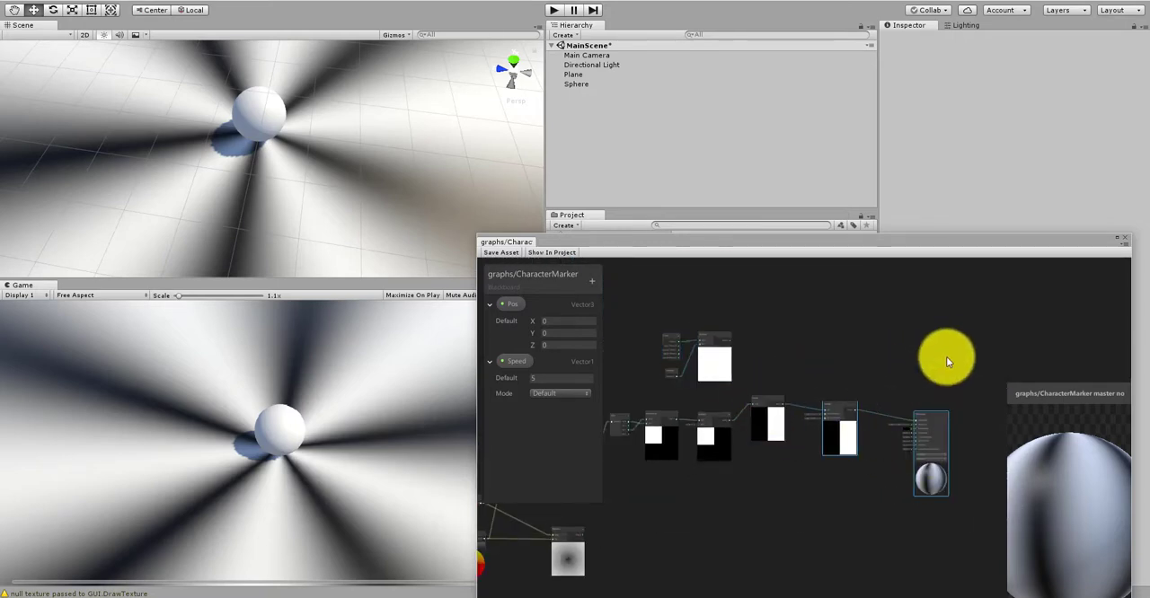
scroll(772, 386, up, 2)
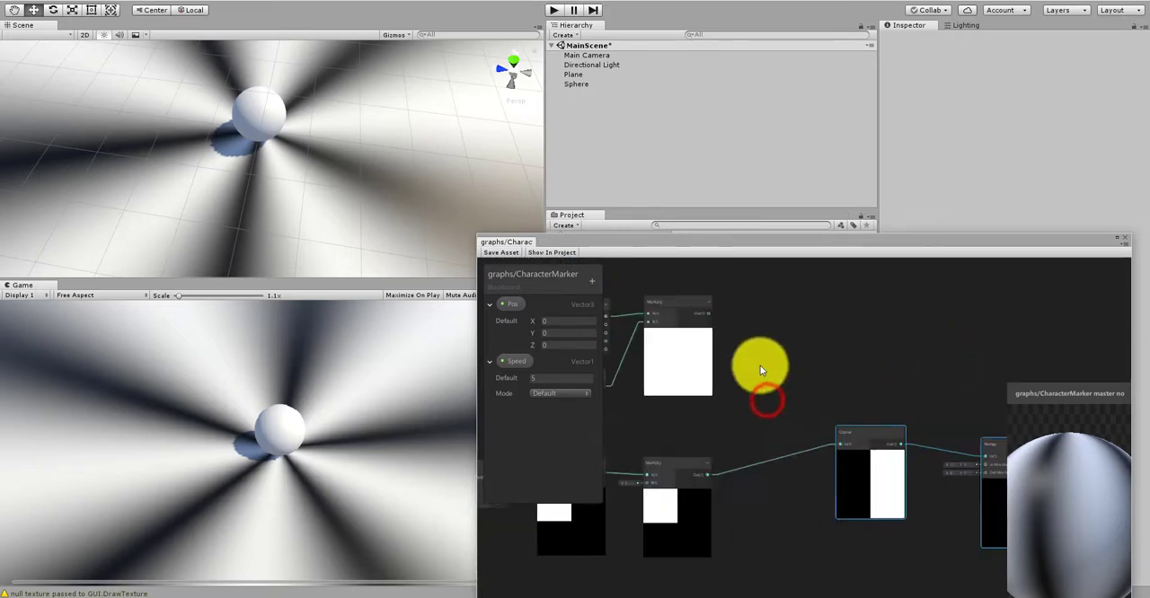
Step: Create an Add node after the two Multiply nodes, connecting the time Multiply to A and the angle Multiply to B
right_click(763, 360)
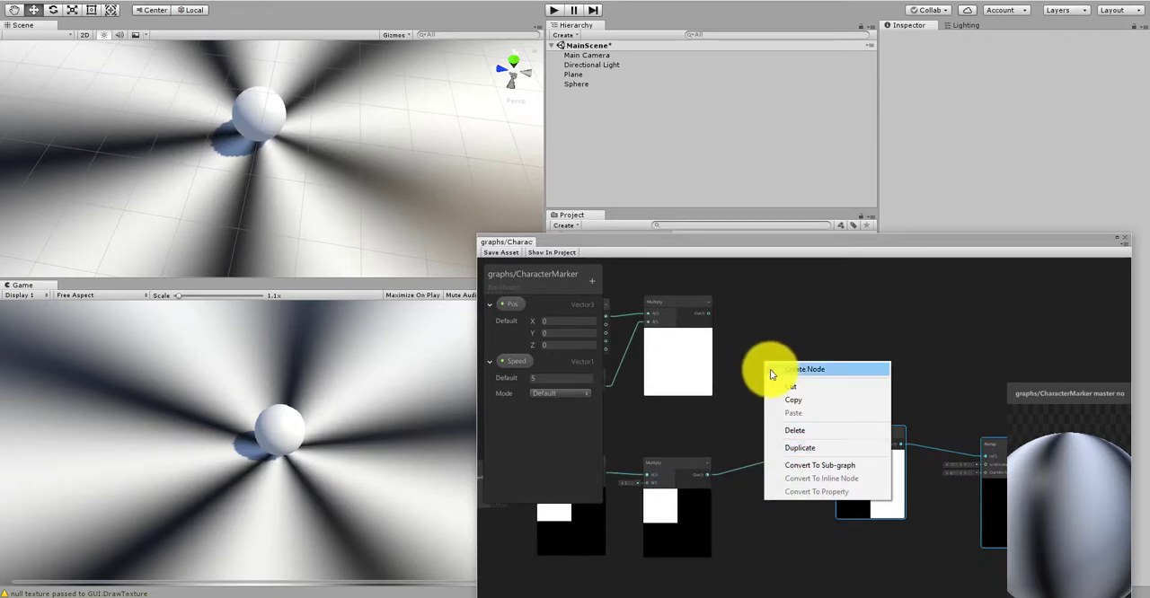
click(772, 368)
text(add)
click(753, 391)
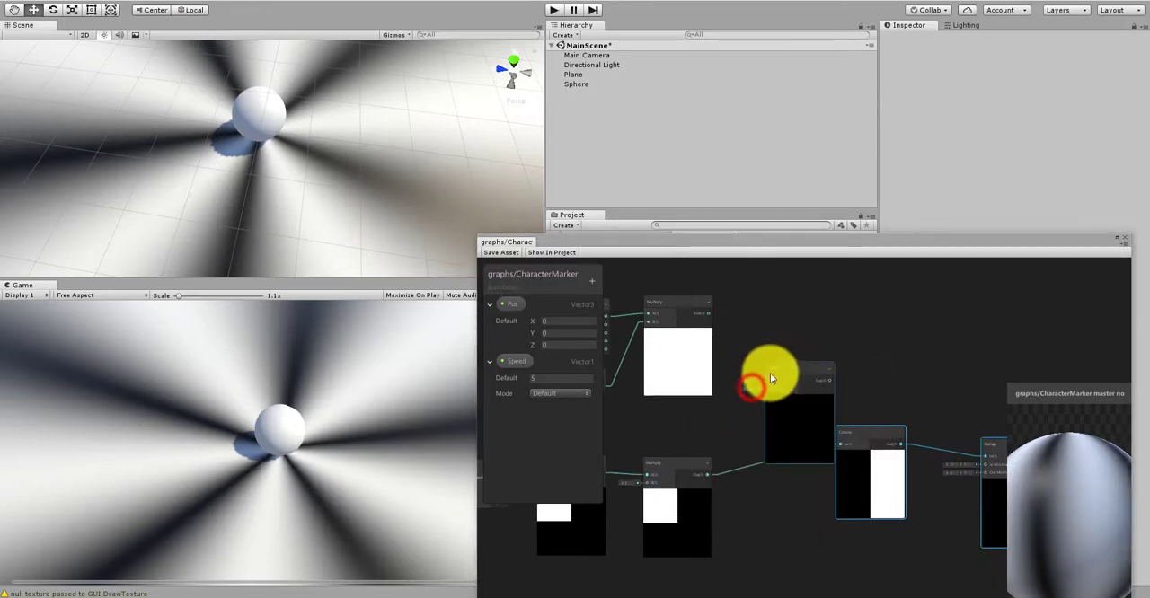
scroll(746, 337, up, 1)
drag(697, 304, 799, 374)
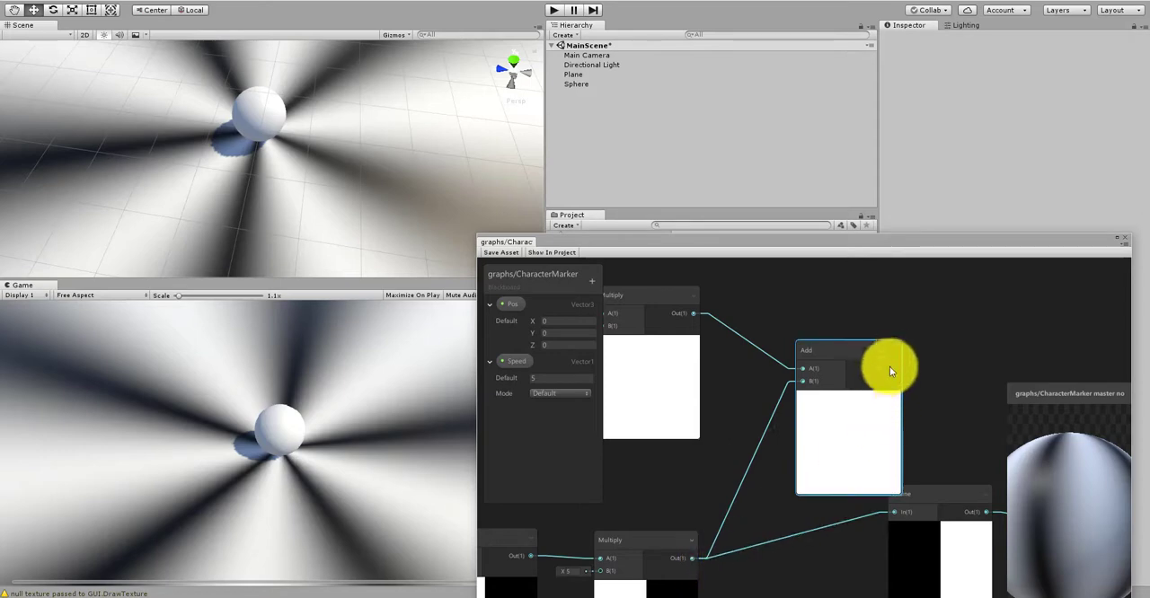
drag(881, 349, 858, 331)
Step: Connect the Add output to the Cosine node's In port, replacing the direct link from the angle Multiply
middle_drag(739, 509, 780, 457)
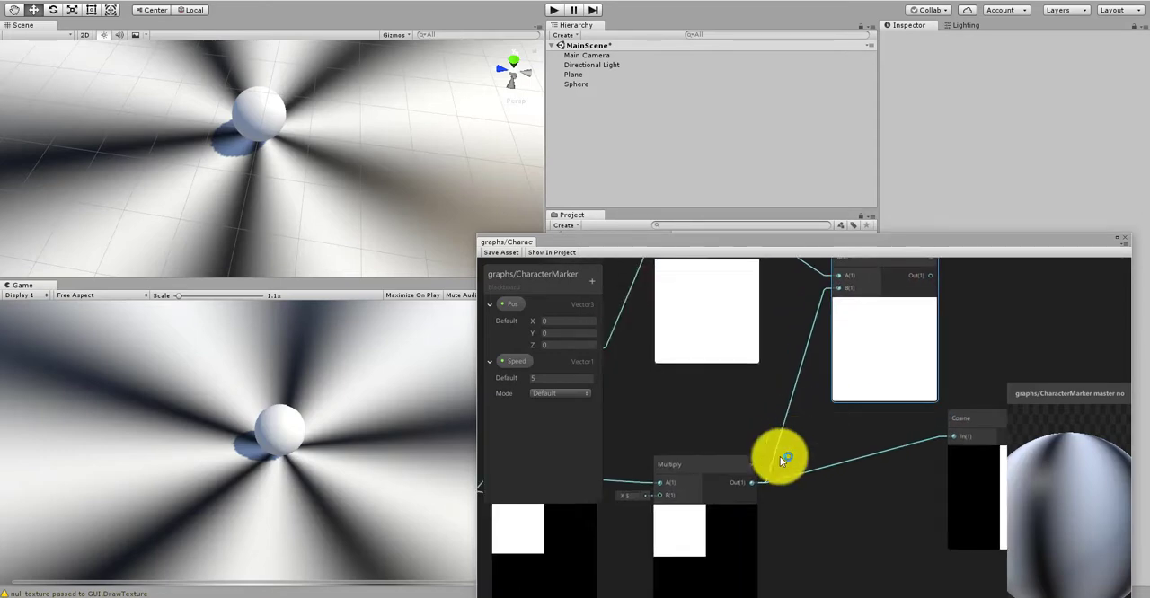
scroll(753, 410, down, 3)
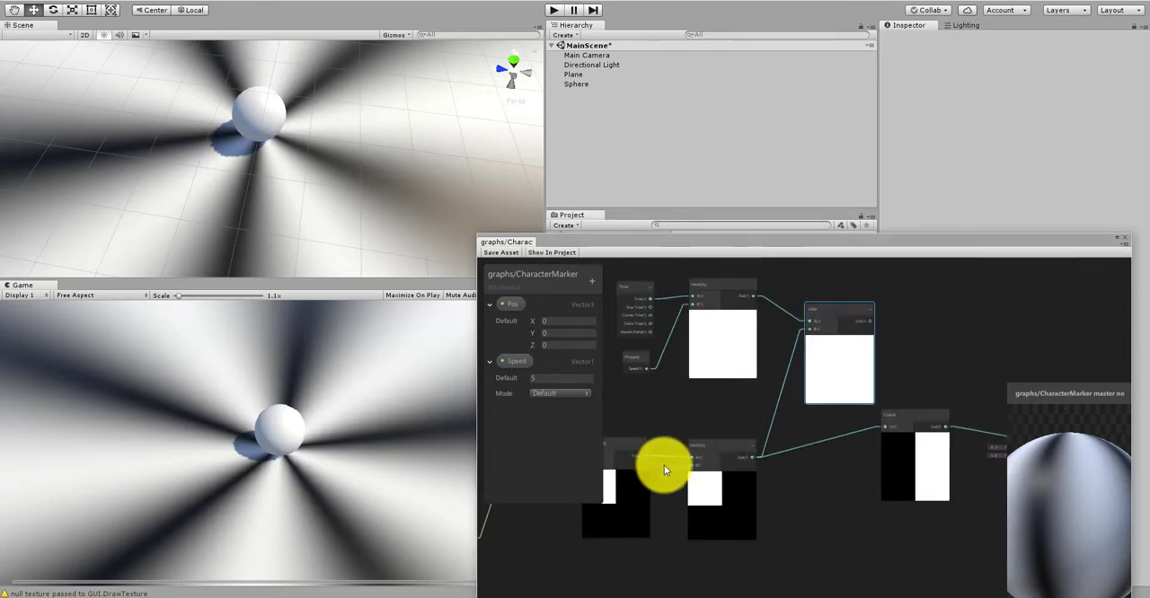
scroll(664, 465, up, 3)
scroll(670, 491, down, 1)
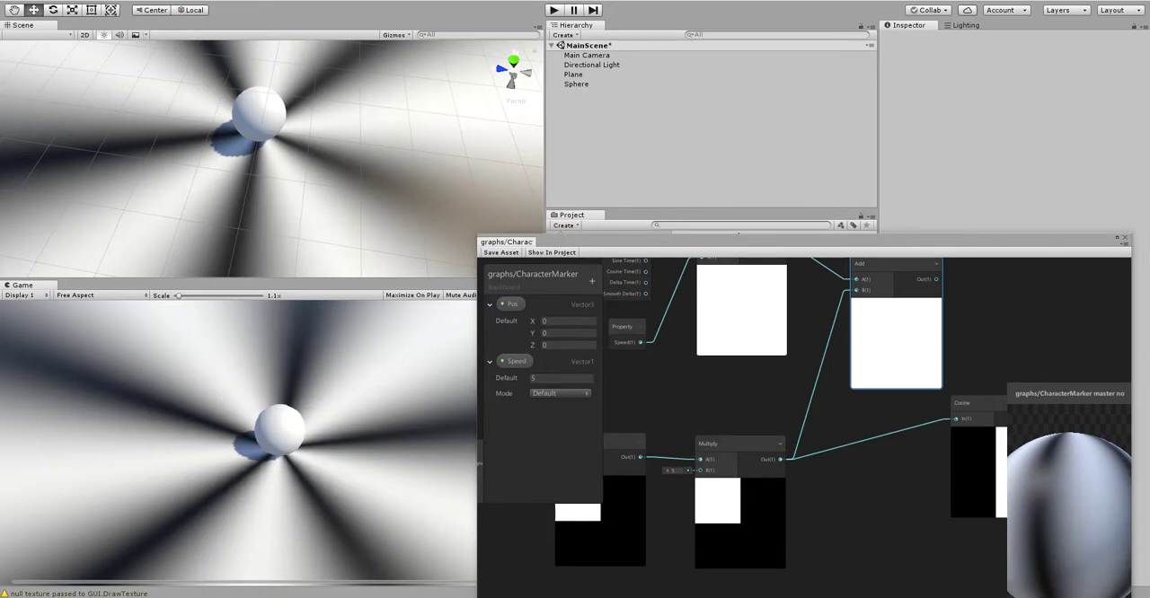
middle_drag(939, 342, 703, 352)
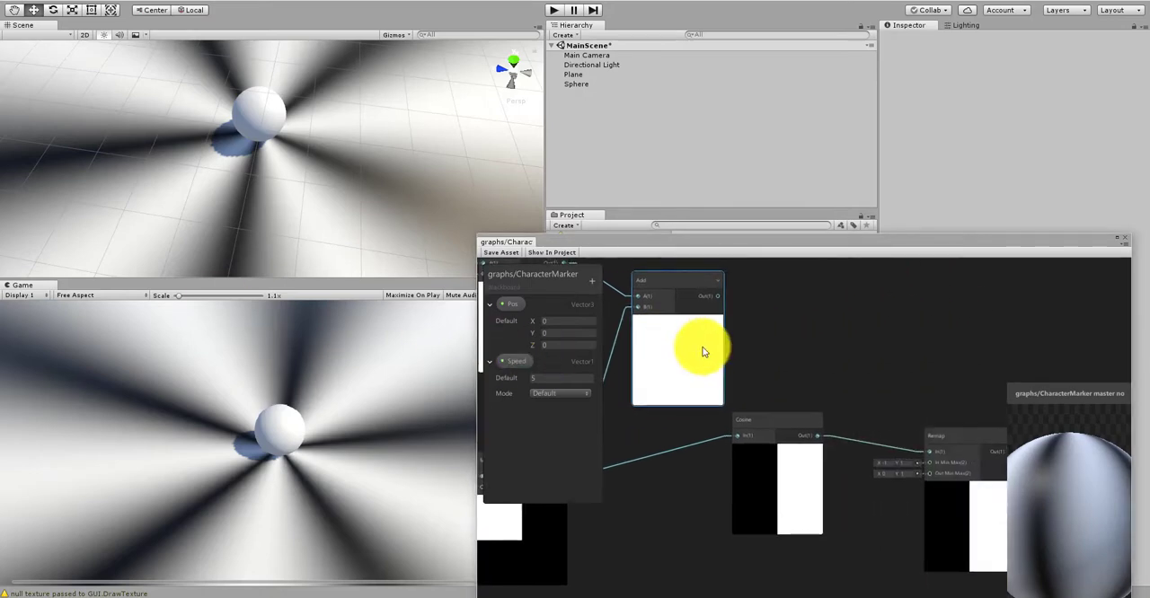
drag(715, 296, 737, 455)
scroll(766, 429, down, 3)
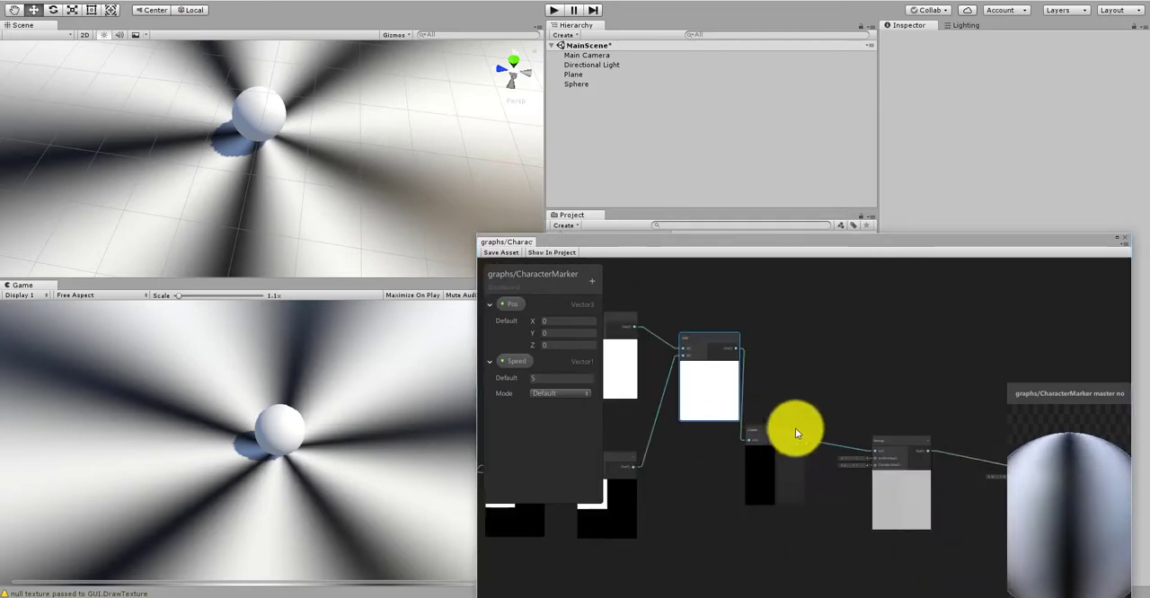
Step: Reposition the Cosine, Remap and PBR Master nodes in a row after the Add node and save the shader graph asset
drag(887, 417, 782, 493)
drag(782, 436, 813, 408)
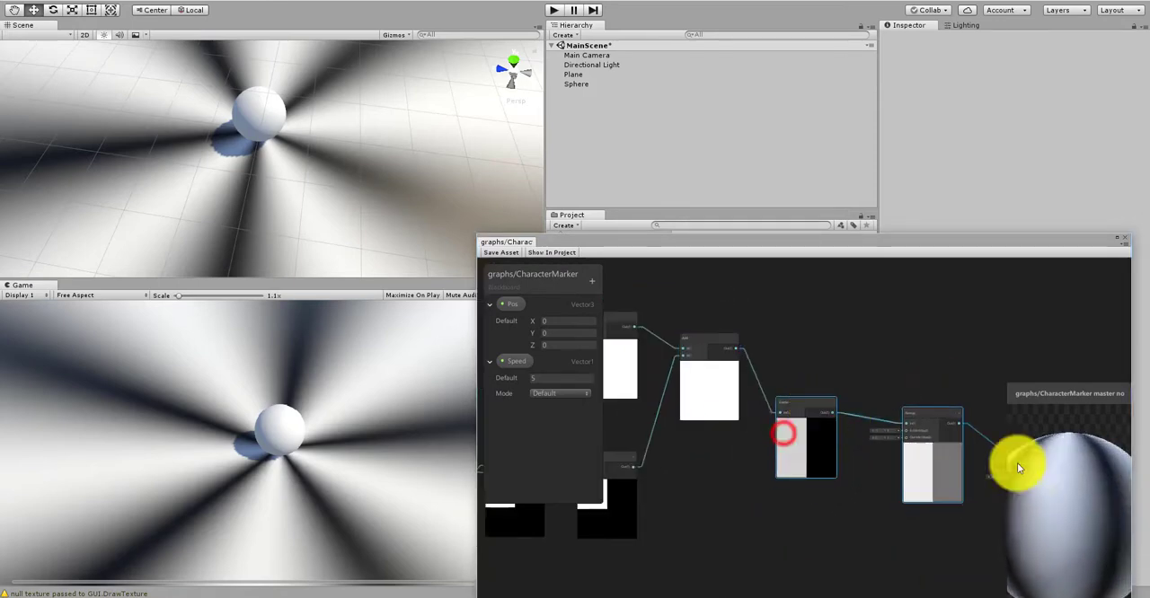
middle_drag(793, 307, 732, 290)
middle_drag(880, 342, 791, 341)
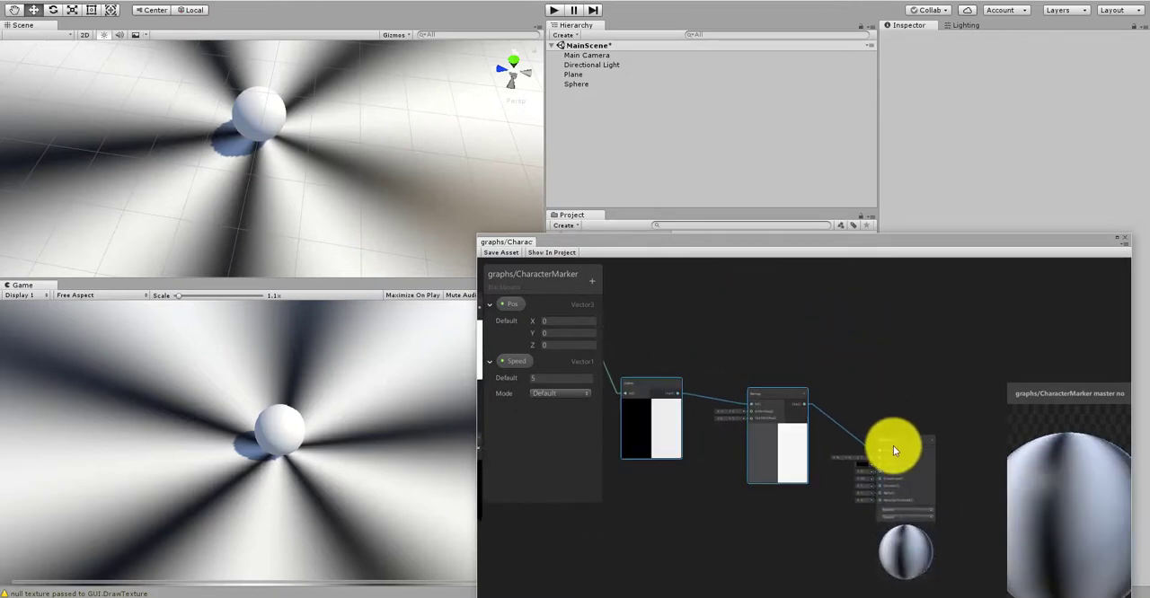
drag(893, 446, 918, 415)
click(503, 253)
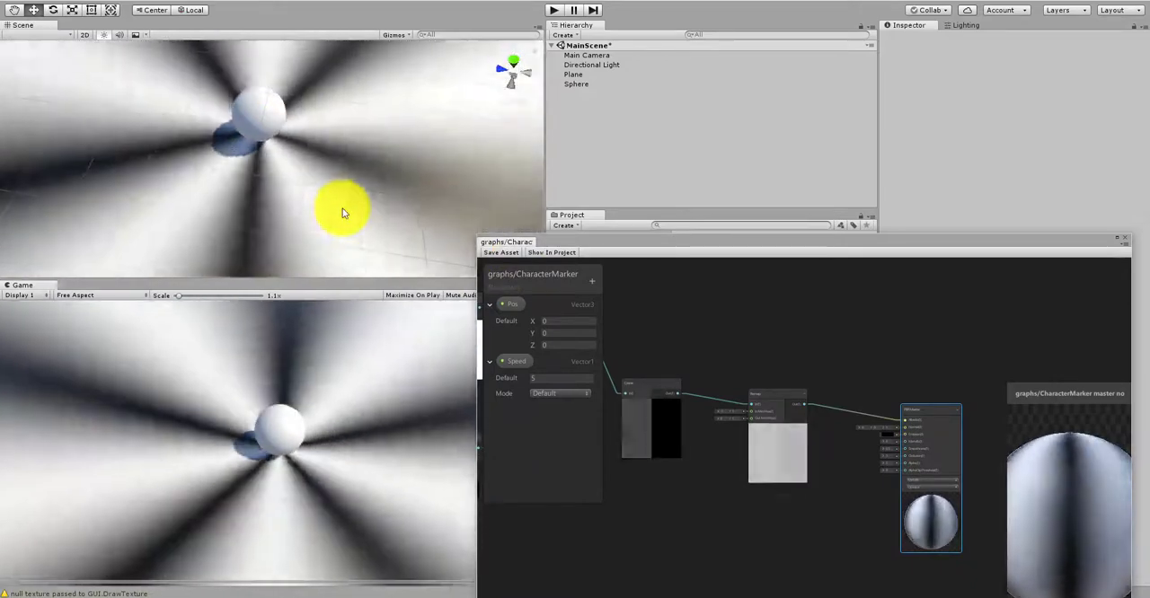
Step: Select the Plane, move the Shader Graph window clear of the Inspector and expand the plane's CharacterMarker material properties
key(alt)
alt+drag(317, 192, 371, 219)
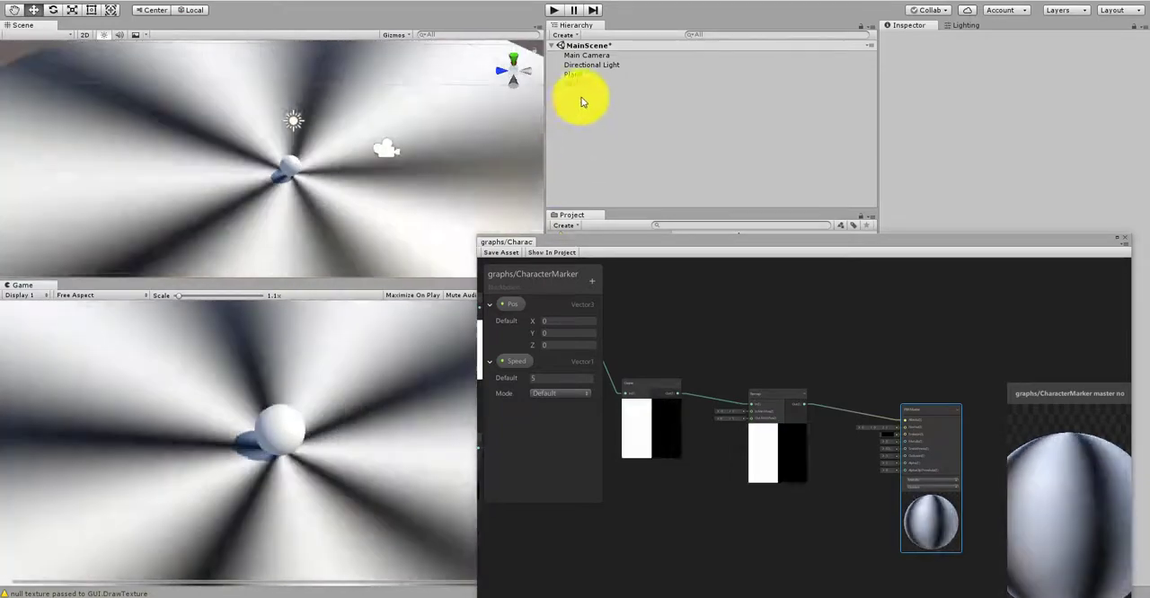
click(585, 85)
click(580, 76)
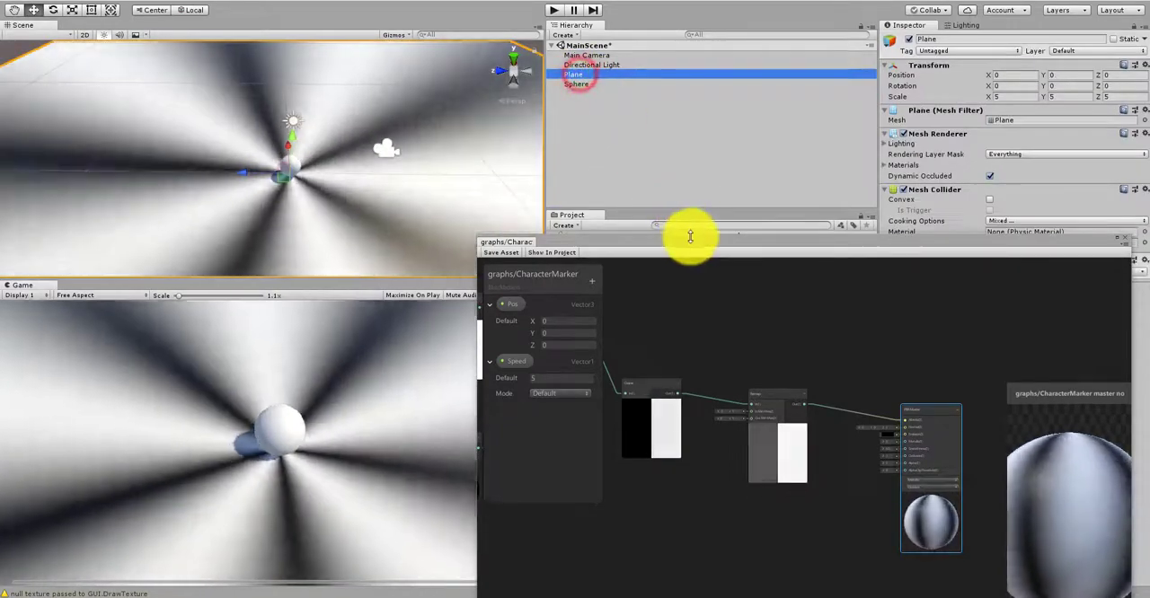
drag(688, 238, 684, 265)
drag(681, 321, 678, 437)
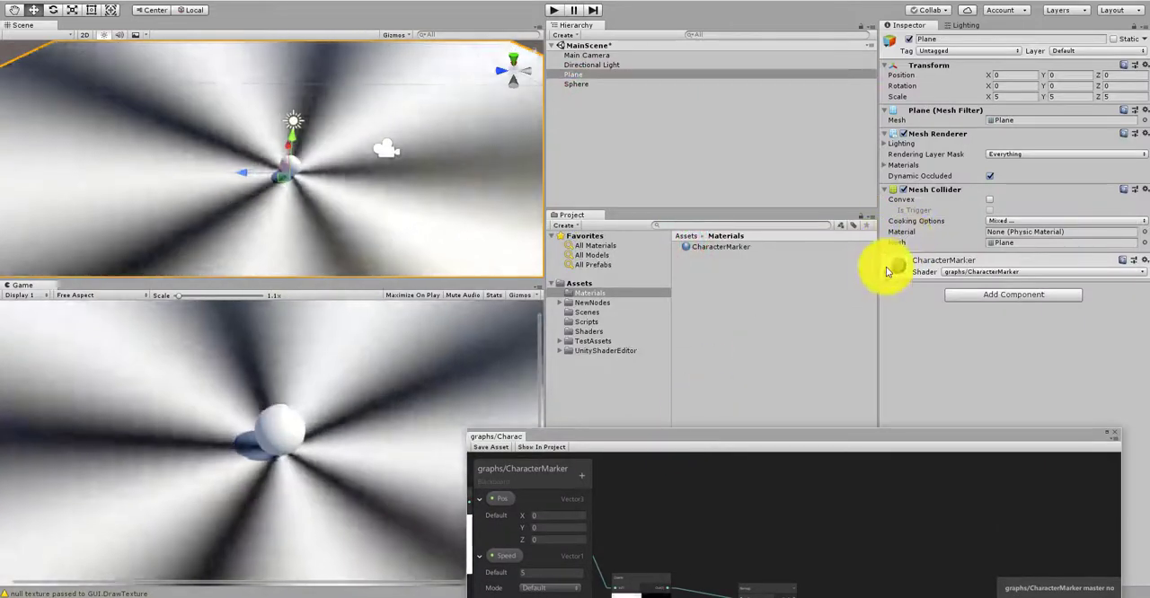
click(892, 265)
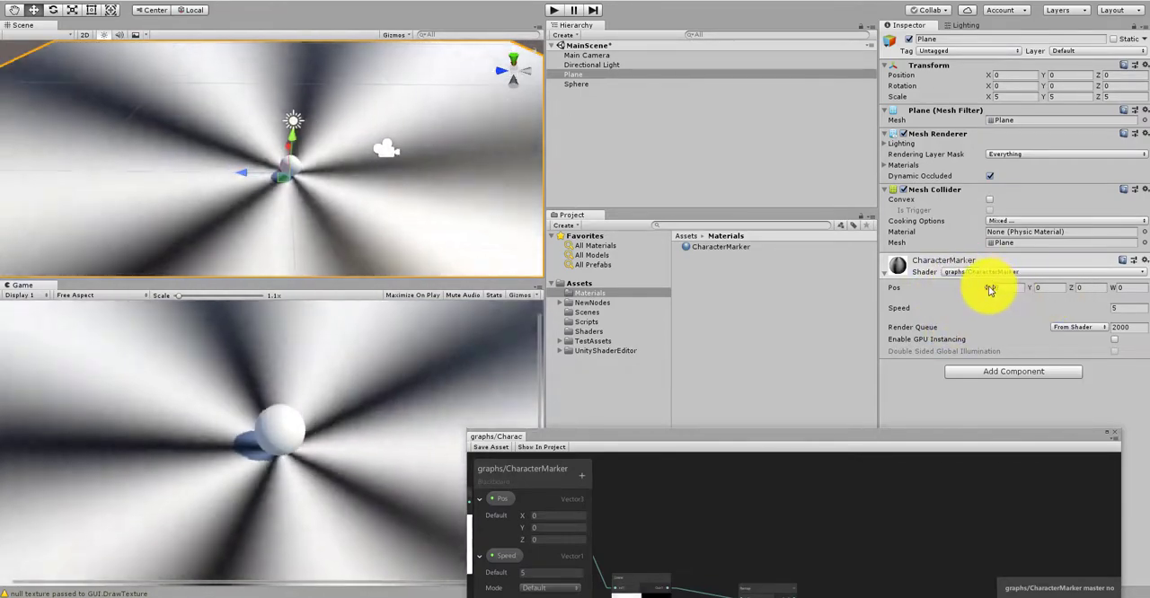
Step: Try different X, Y and Z values for the material's Pos property to shift the pattern's centre on the plane
drag(989, 287, 891, 290)
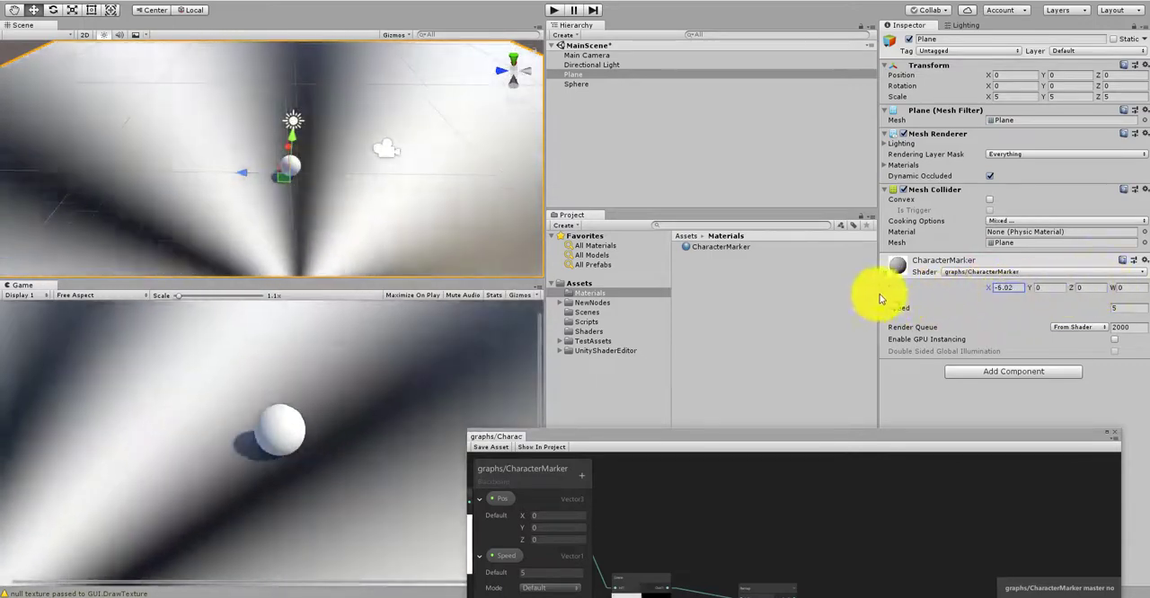
drag(1048, 276, 9, 5)
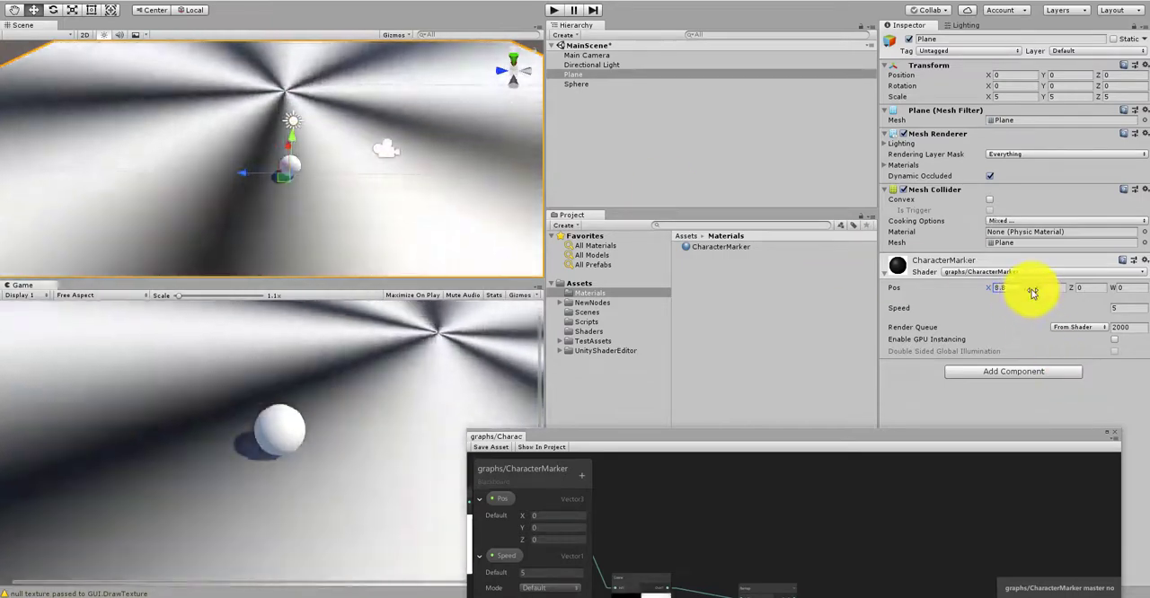
drag(1031, 288, 1117, 287)
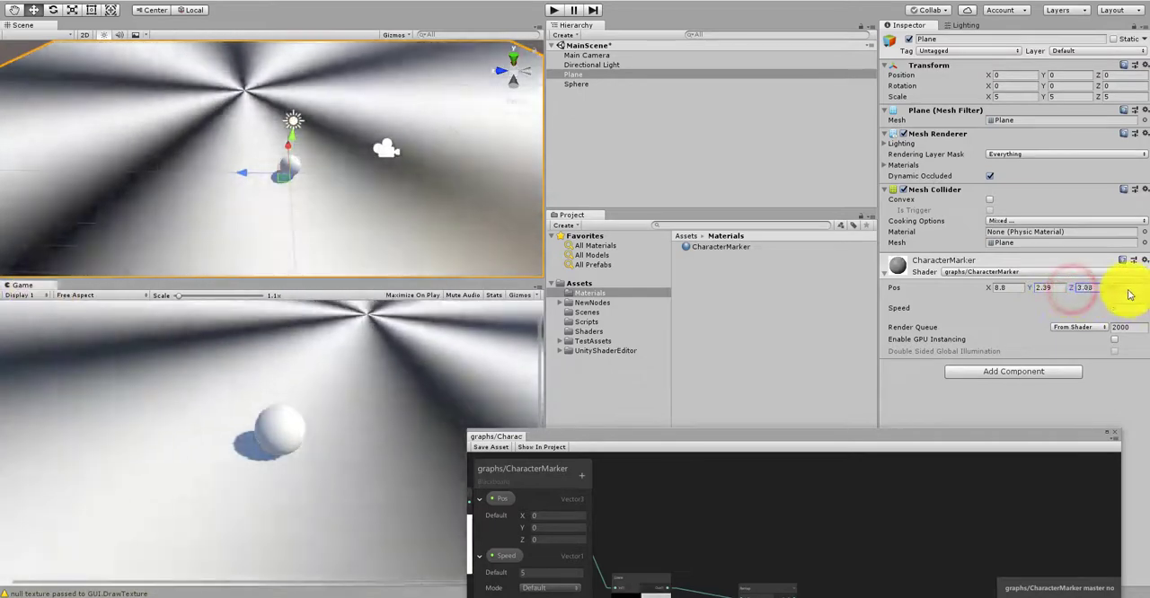
drag(64, 299, 552, 331)
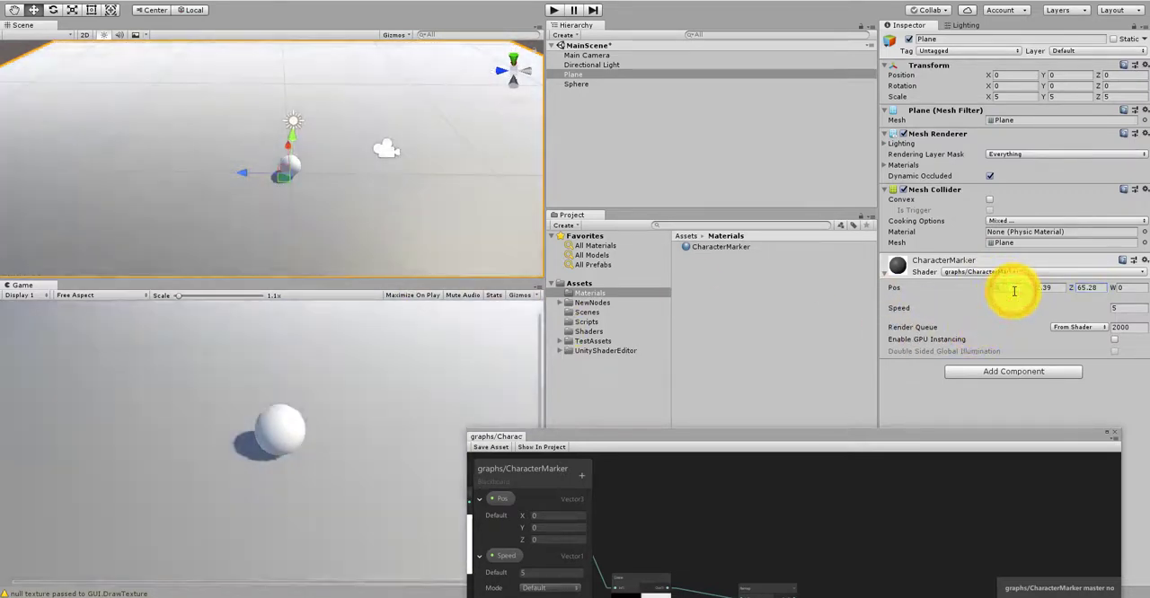
Step: Set the CharacterMarker material's Pos to X 0, Y 0 and Z 0
click(1015, 291)
text(0)
click(1043, 291)
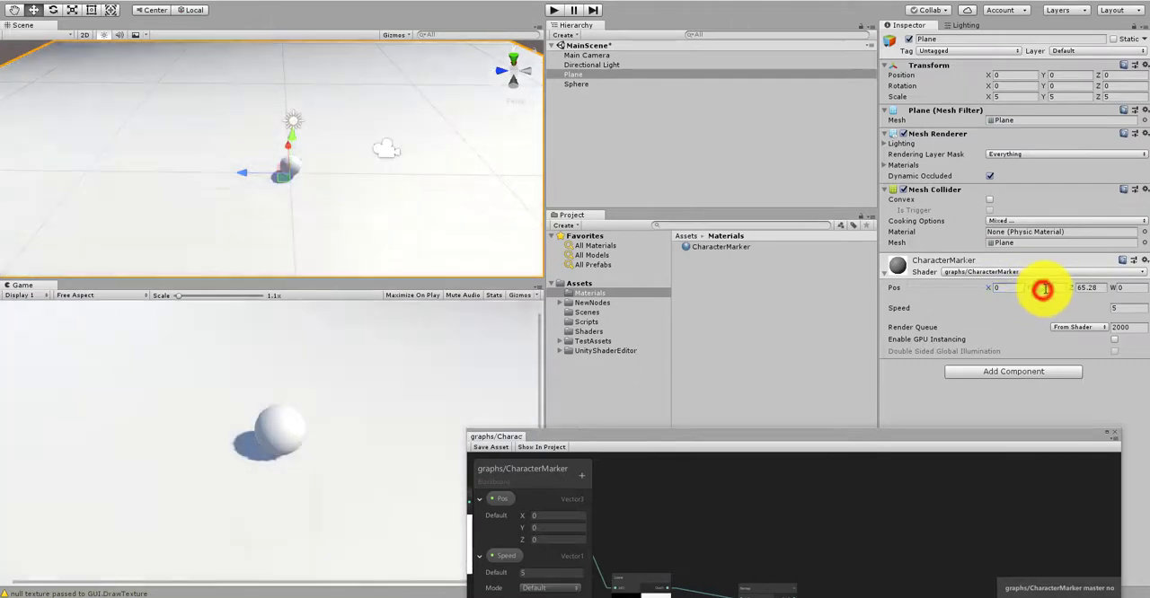
text(0)
click(1088, 289)
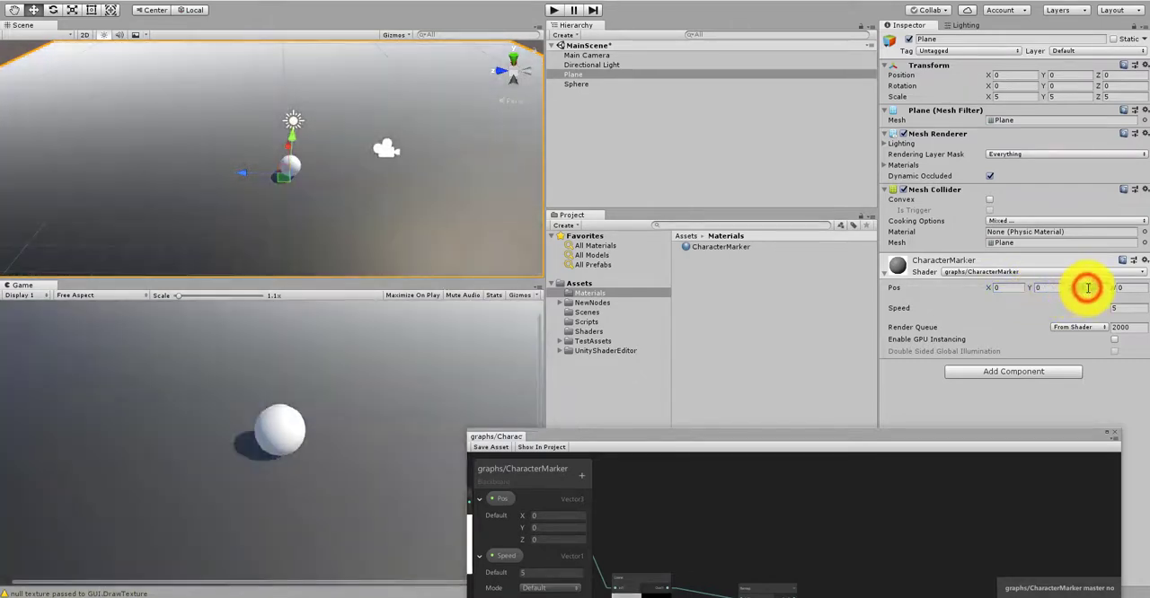
text(0)
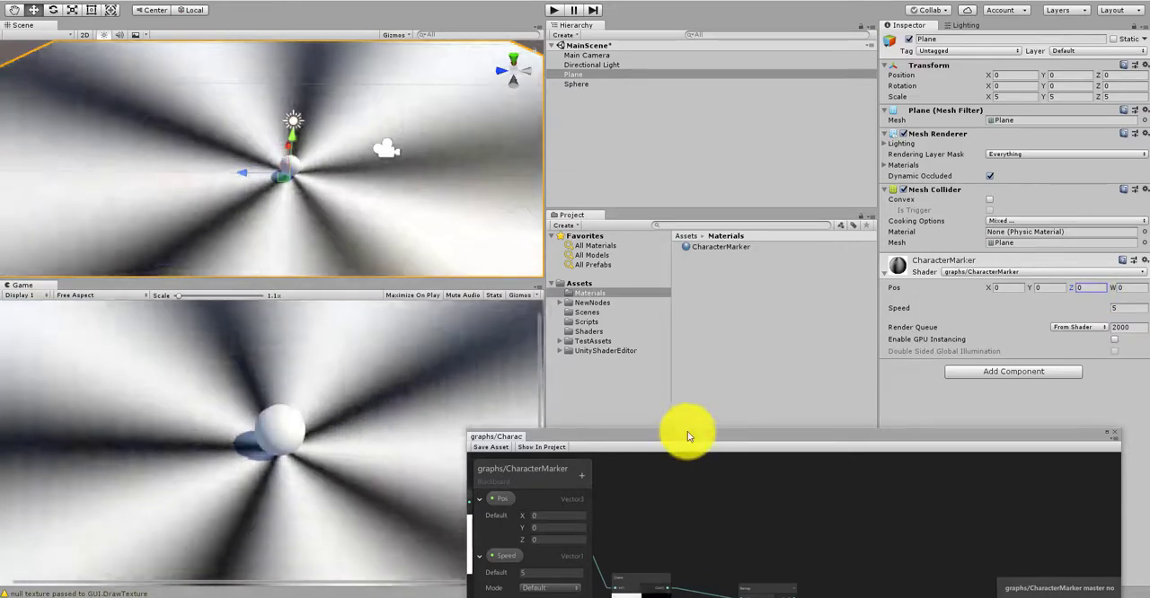
Step: Move the Shader Graph window back up to its working position and examine the Multiply nodes feeding the Add node
click(687, 432)
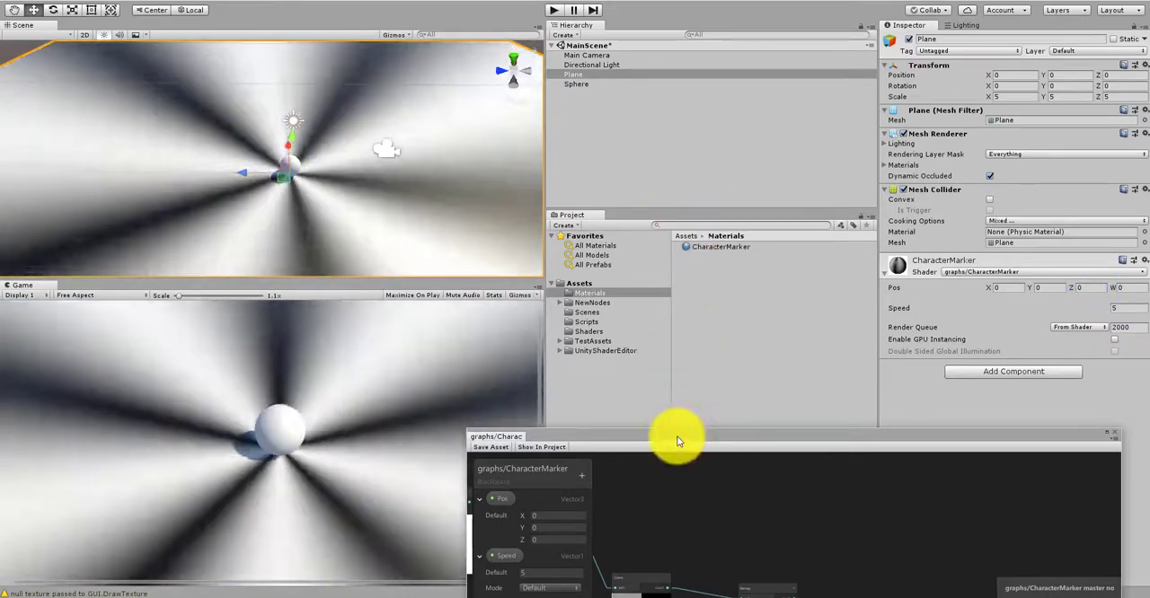
drag(676, 439, 630, 127)
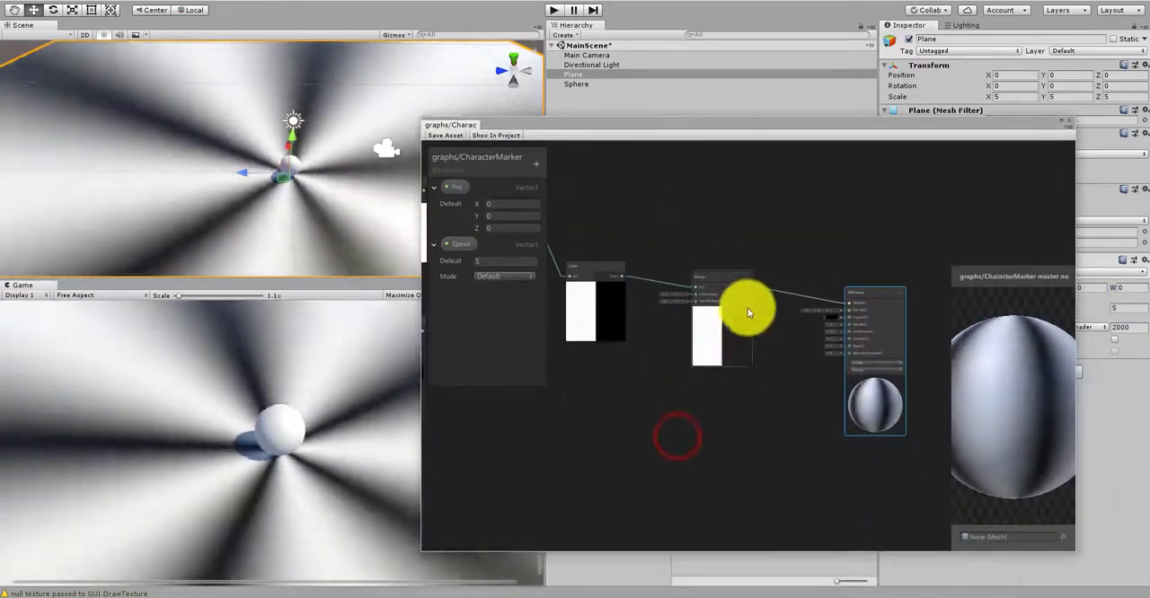
scroll(721, 401, down, 3)
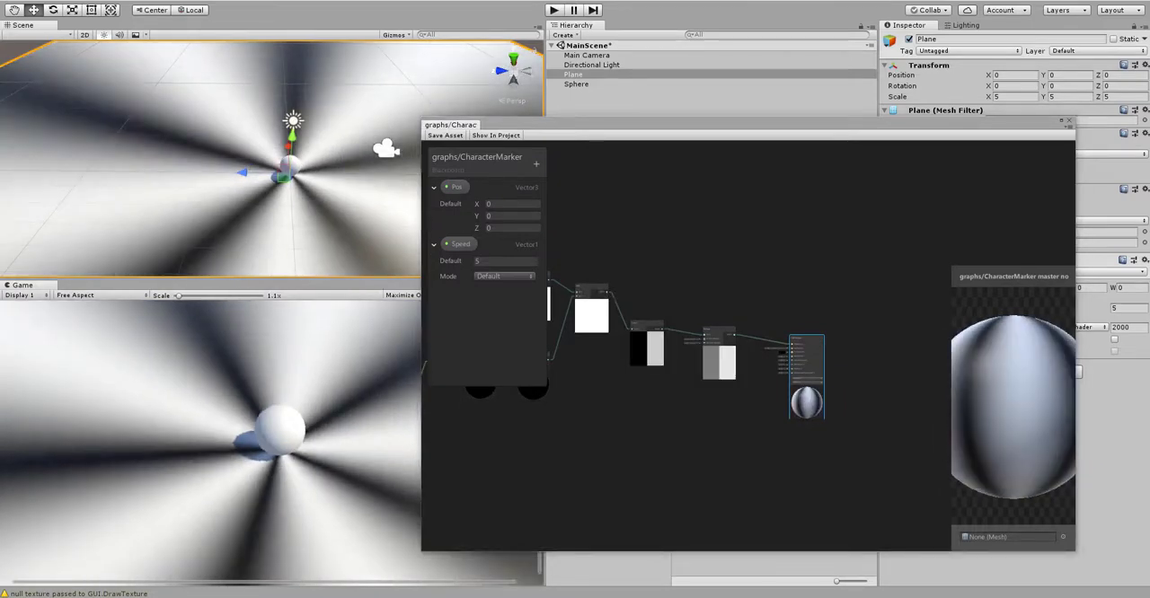
middle_drag(706, 403, 756, 417)
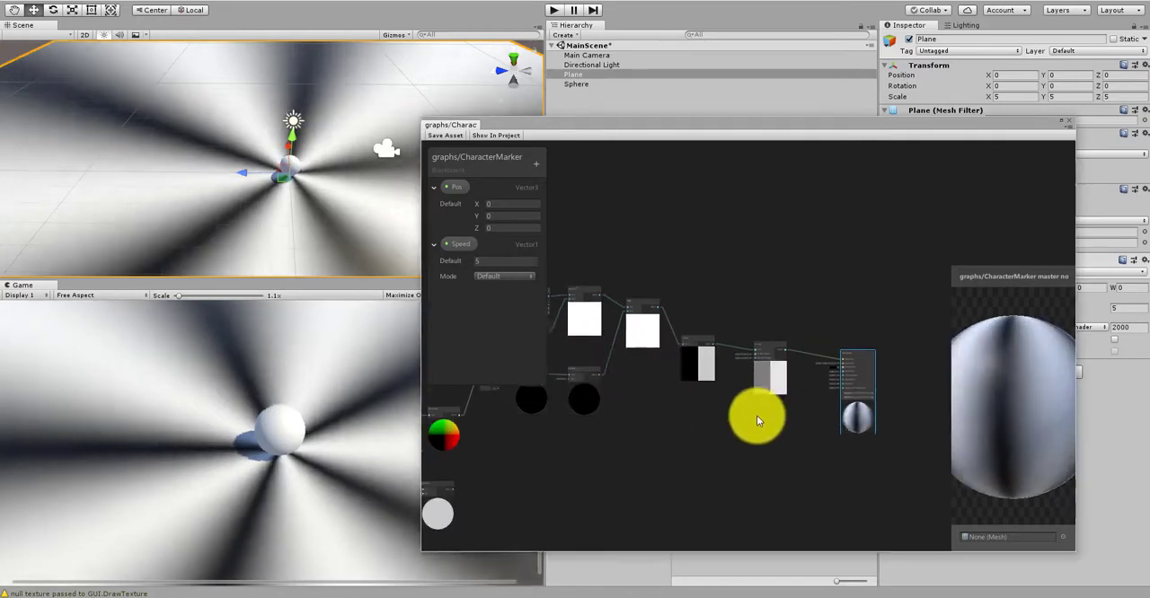
scroll(757, 415, up, 6)
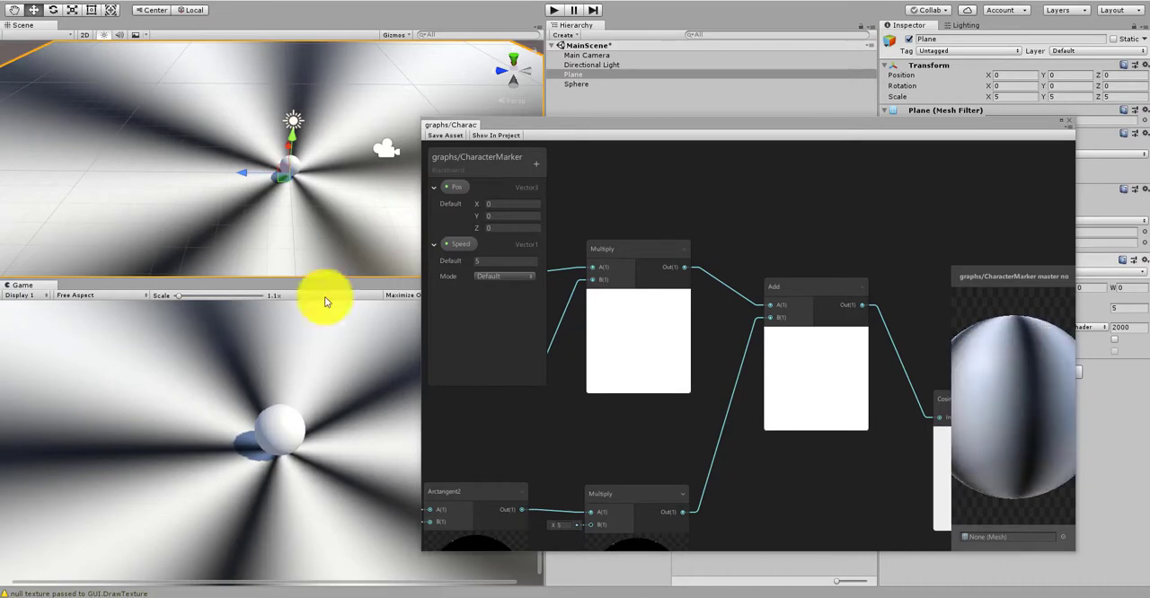
scroll(792, 245, down, 3)
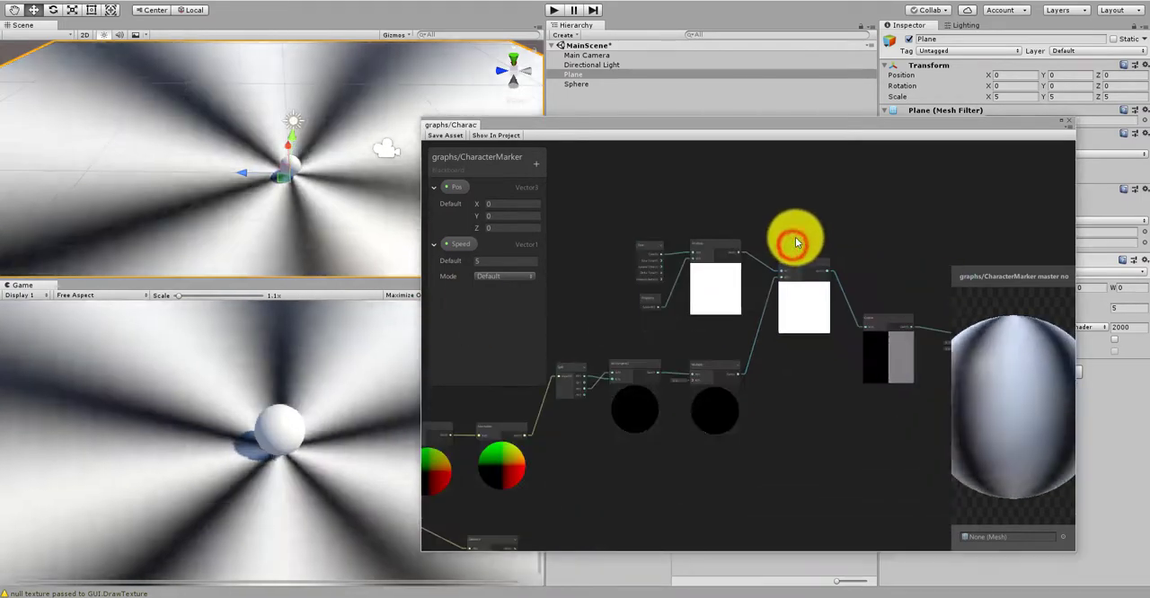
scroll(739, 257, up, 2)
scroll(757, 293, down, 1)
scroll(836, 364, up, 2)
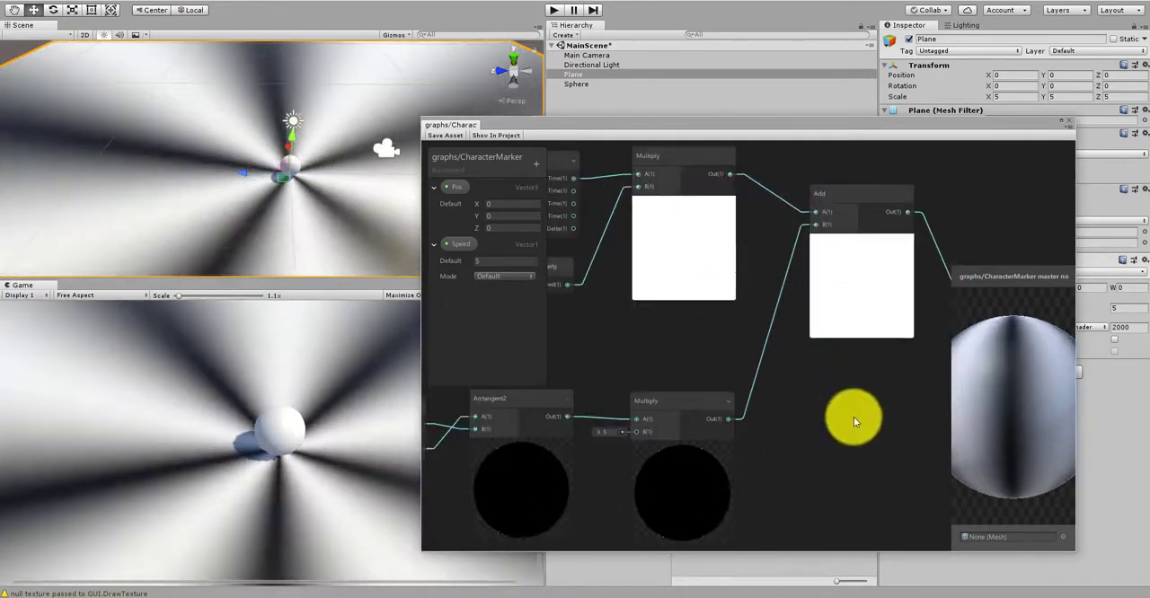
Step: Create a Cosine node below the Add node and connect the time Multiply output to its In port
right_click(855, 417)
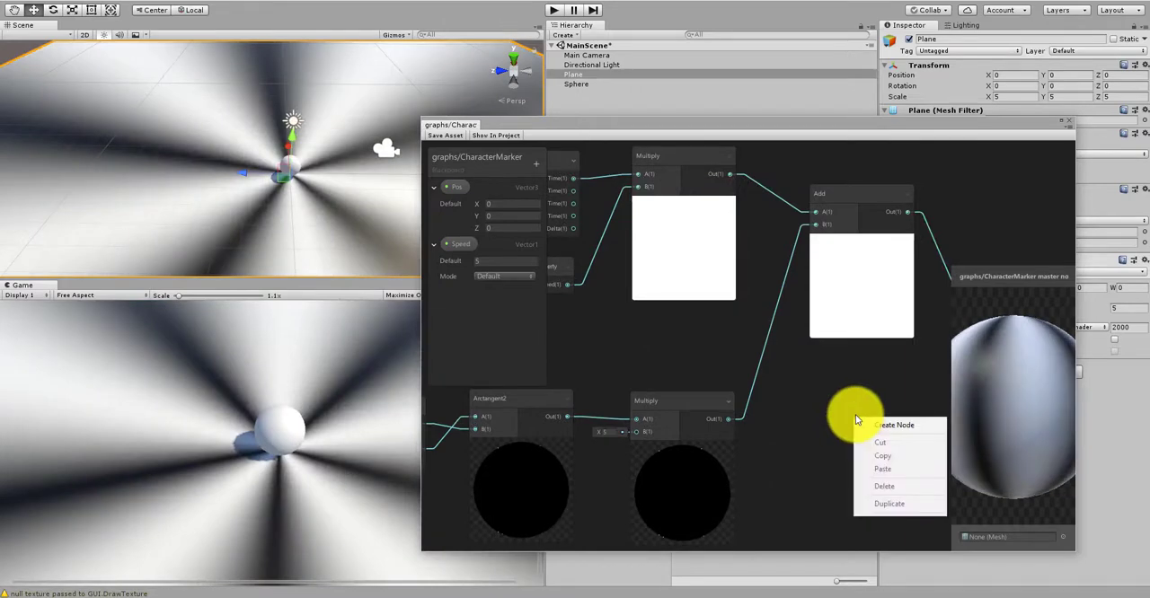
click(881, 426)
text(cosine)
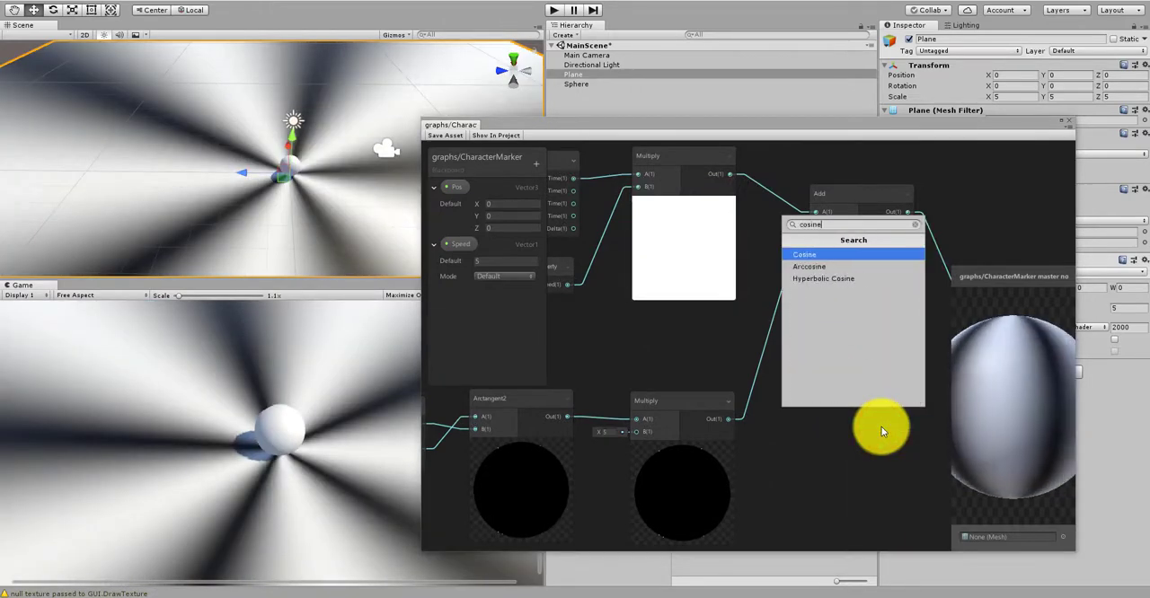
key(Return)
drag(880, 426, 797, 434)
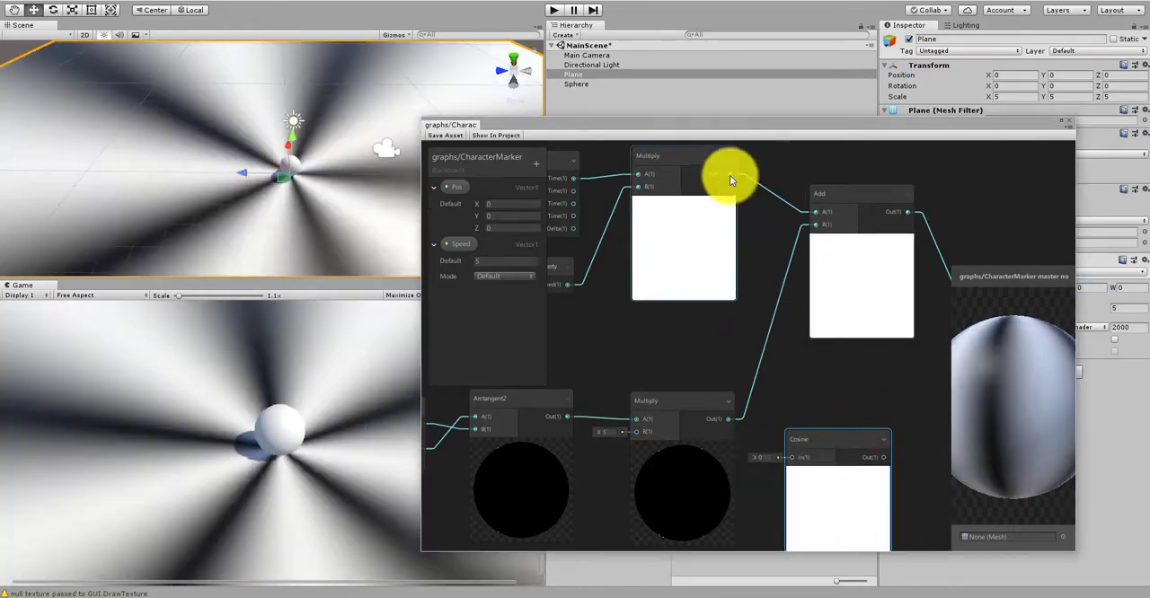
drag(730, 174, 778, 329)
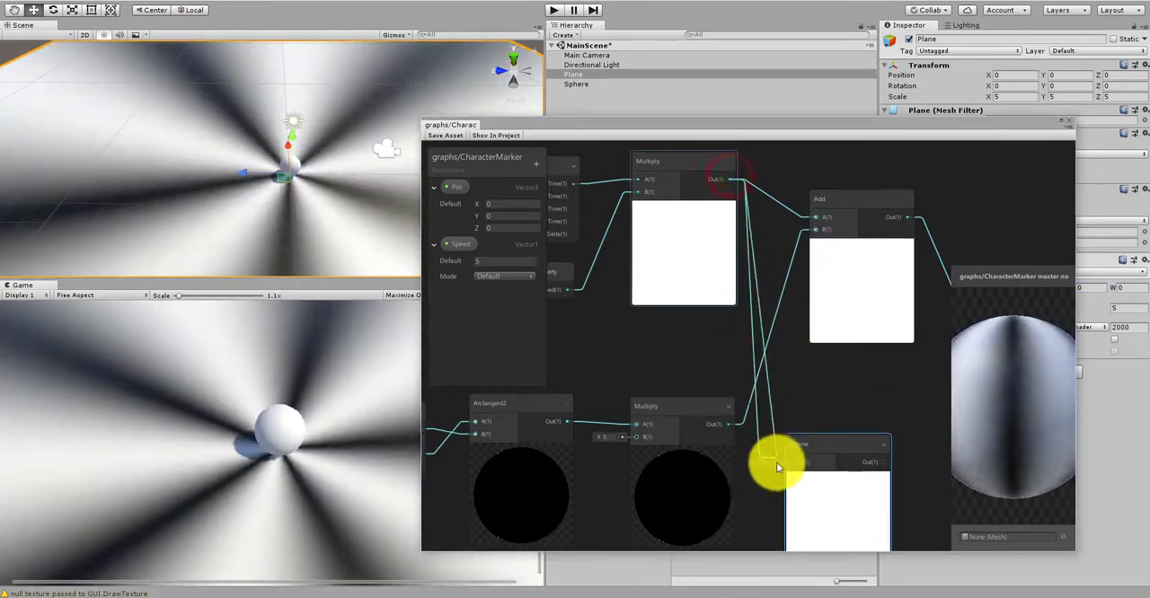
Step: Move the new Cosine node farther along the graph so it sits directly beneath the existing Cosine node
scroll(838, 386, down, 1)
middle_drag(832, 379, 760, 260)
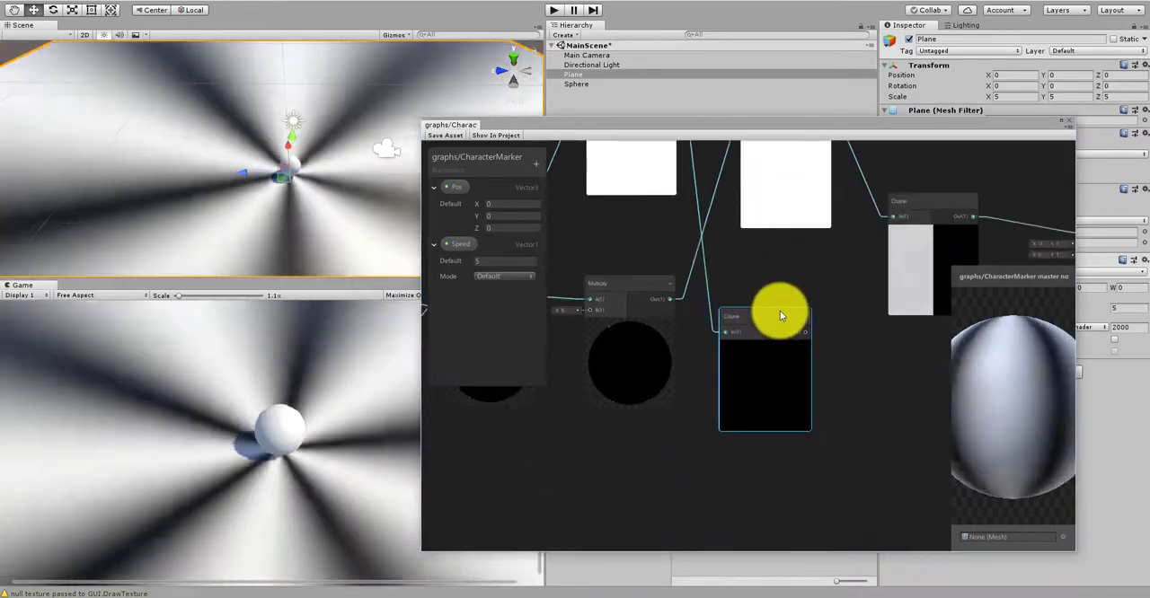
drag(779, 315, 805, 371)
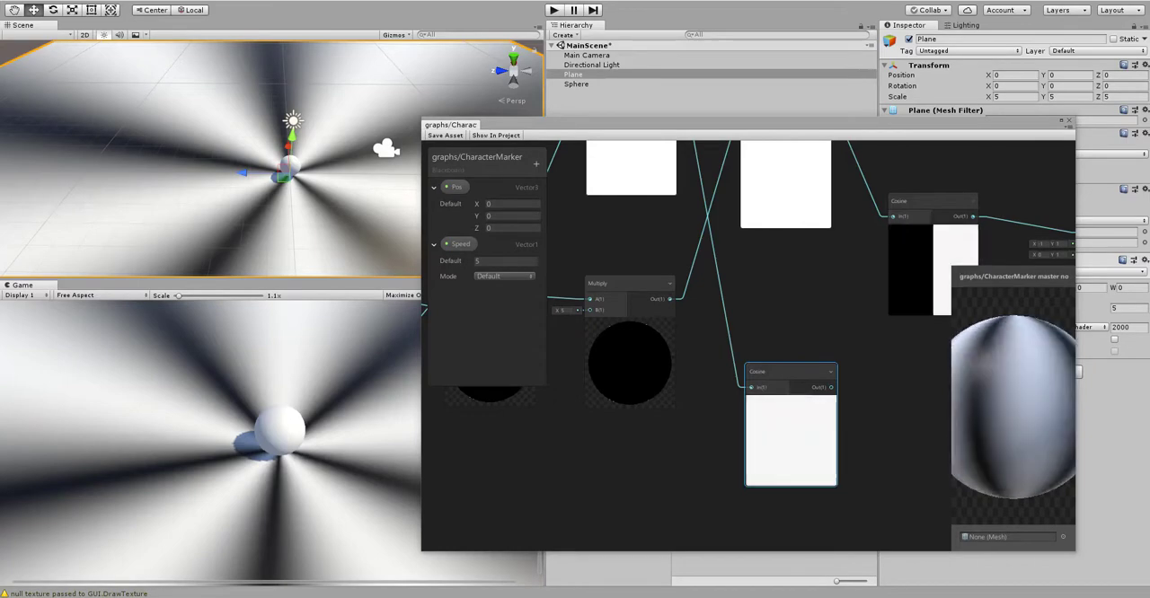
scroll(753, 435, down, 5)
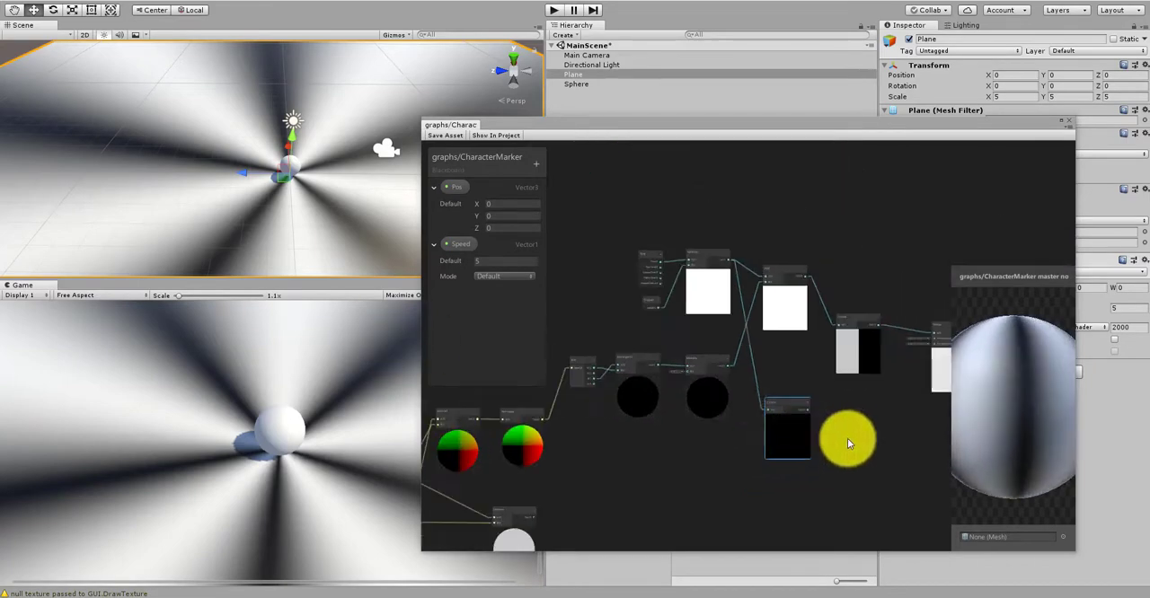
middle_drag(774, 399, 648, 353)
scroll(649, 353, up, 2)
drag(649, 354, 795, 401)
middle_drag(795, 401, 696, 396)
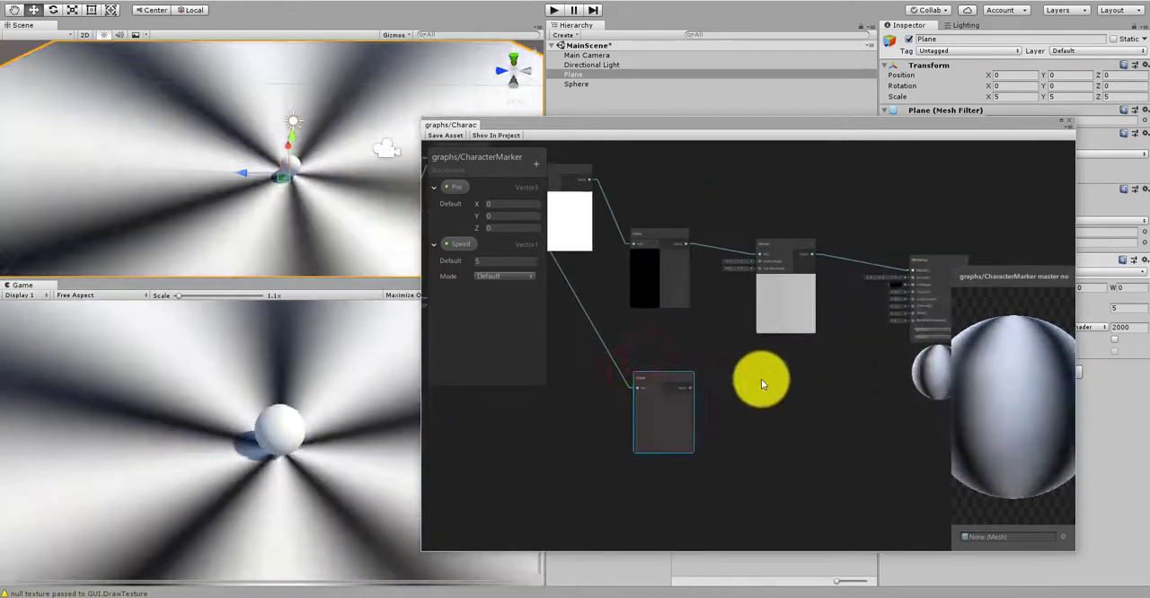
scroll(756, 382, up, 3)
scroll(771, 391, down, 2)
scroll(773, 392, down, 1)
middle_drag(684, 359, 860, 469)
scroll(682, 384, up, 2)
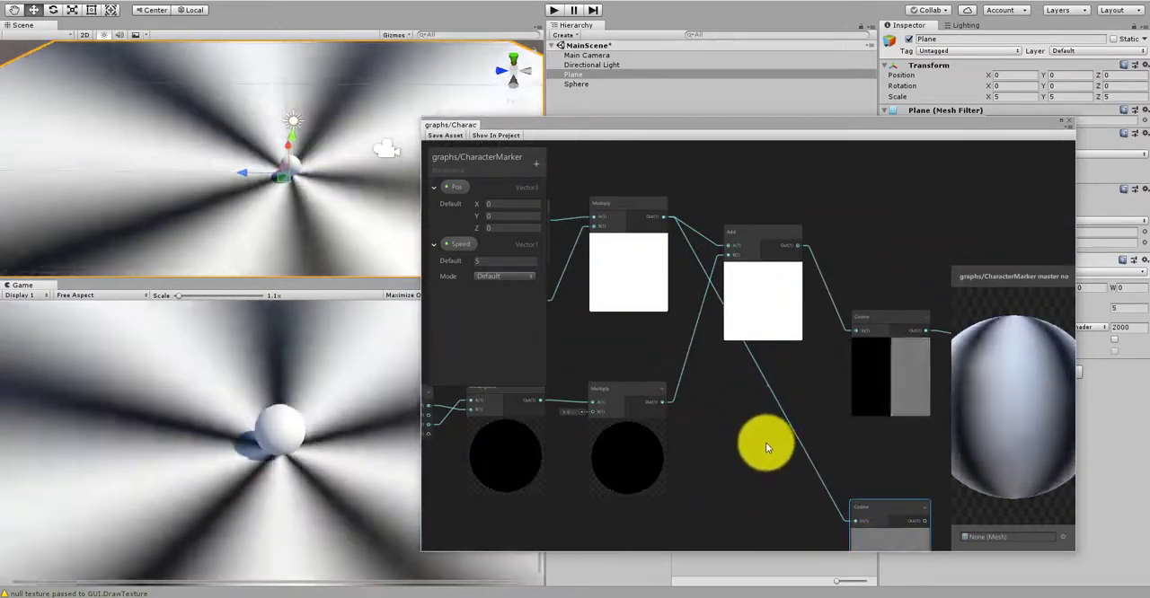
Step: Create a Remap node beside the new Cosine node, connect the Cosine output to its In port and line it up below the first Remap
middle_drag(766, 442, 656, 355)
middle_drag(858, 409, 760, 379)
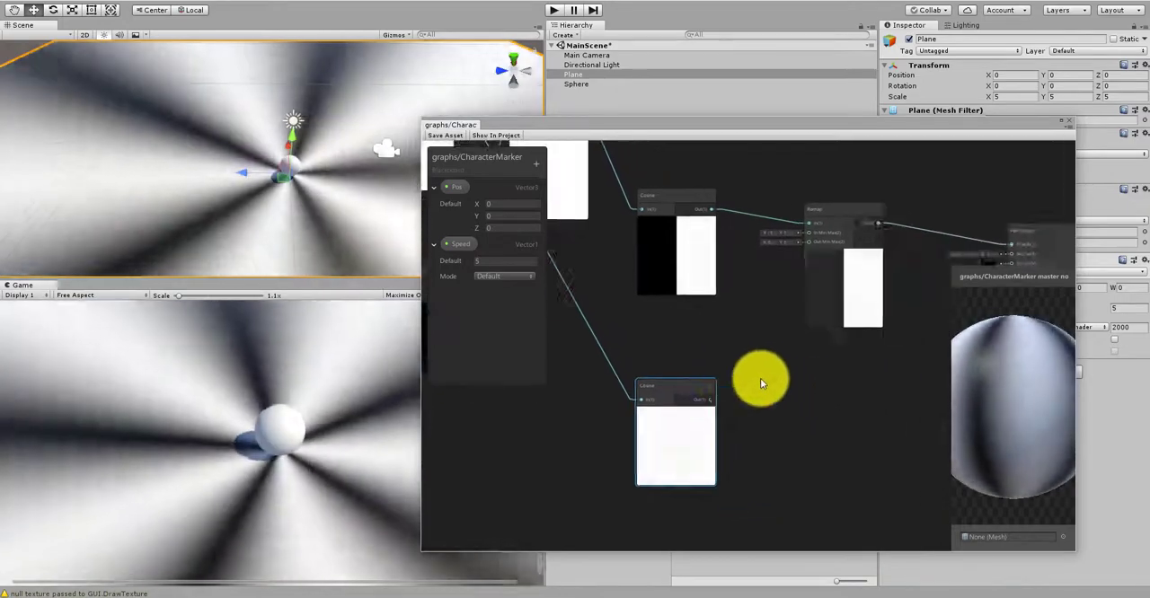
scroll(787, 404, up, 2)
right_click(788, 405)
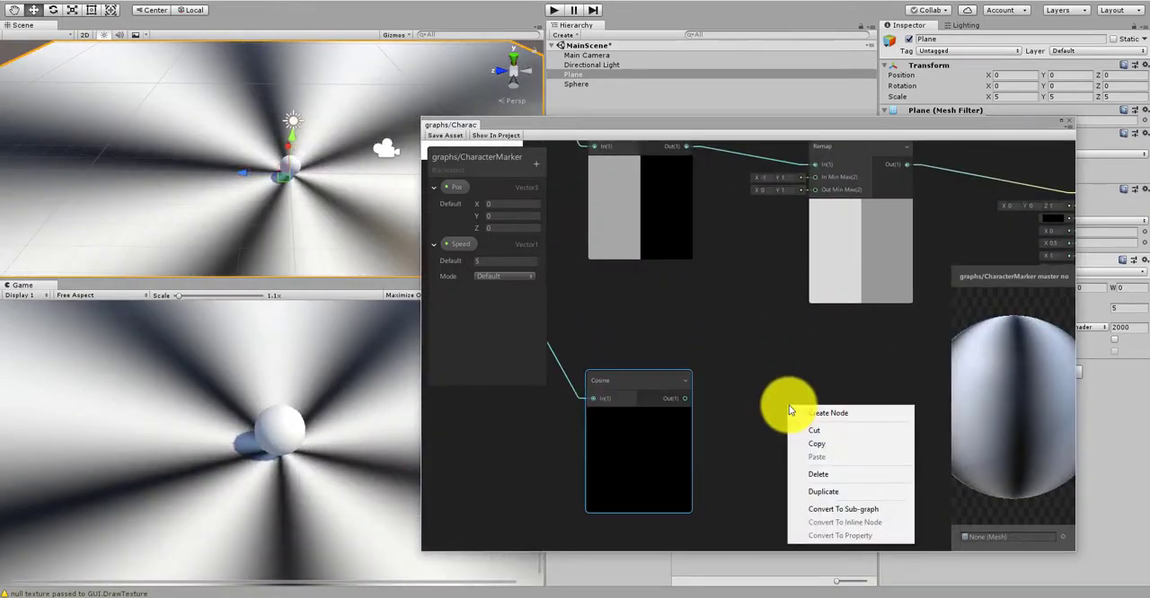
click(790, 415)
text(rema)
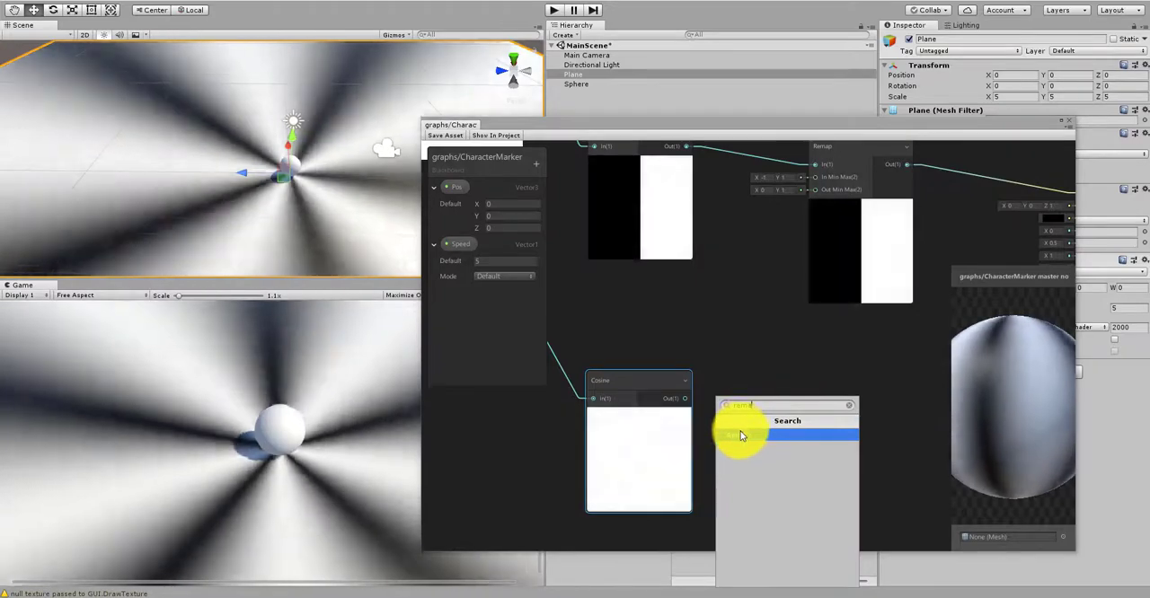
click(741, 436)
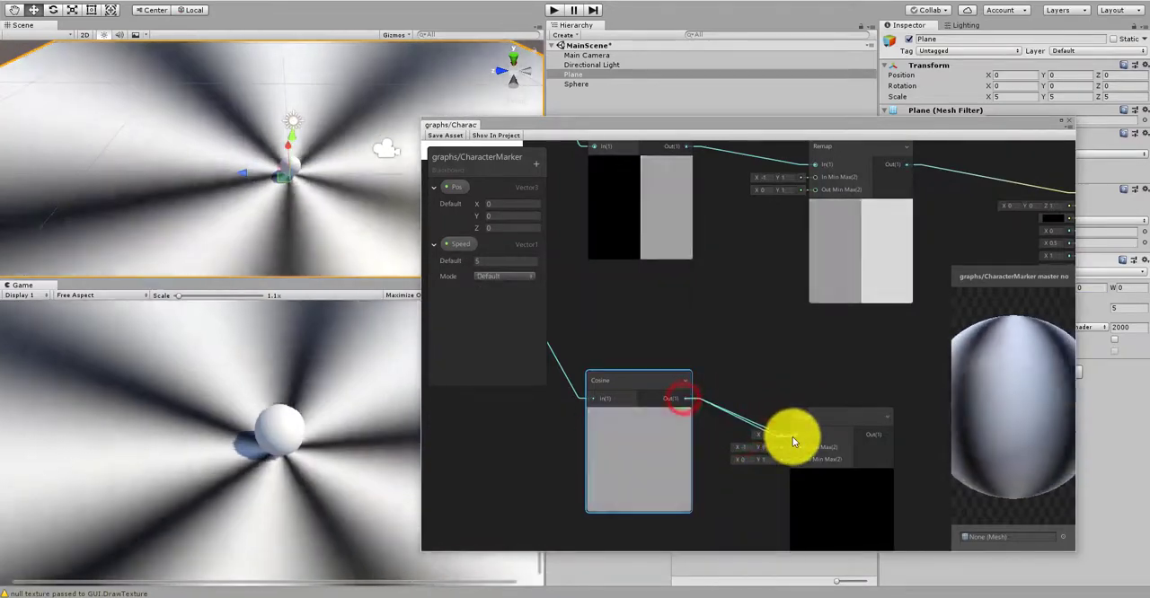
drag(792, 437, 851, 383)
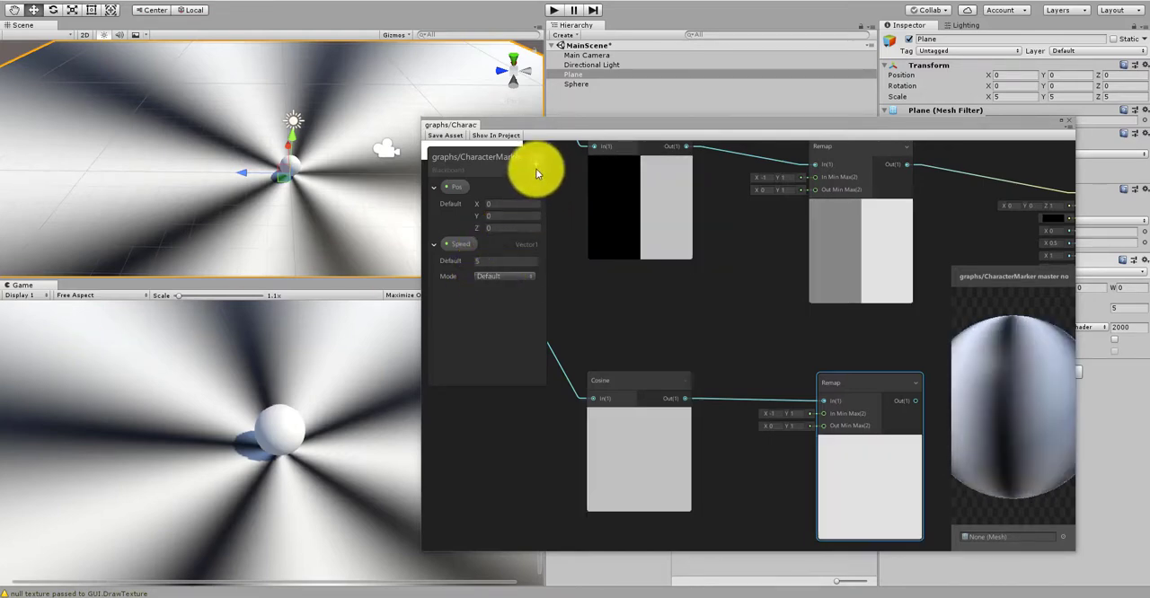
Step: Add a Vector2 property named WaveScale to the blackboard with default X 0.5 and Y 1.5
click(535, 170)
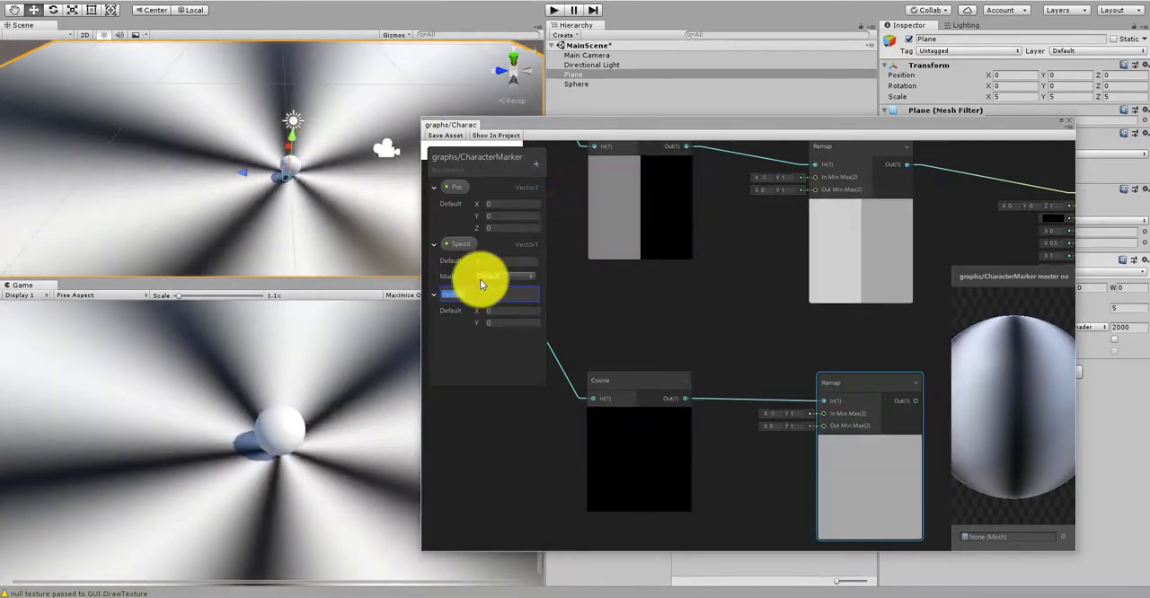
text(Wave)
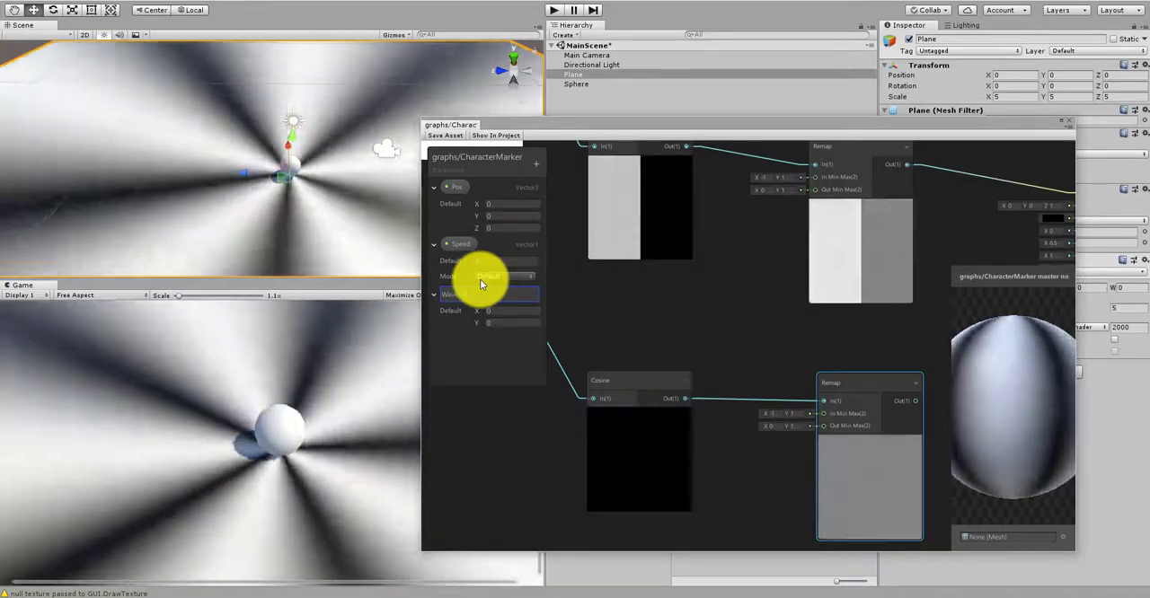
text(Scale)
key(Return)
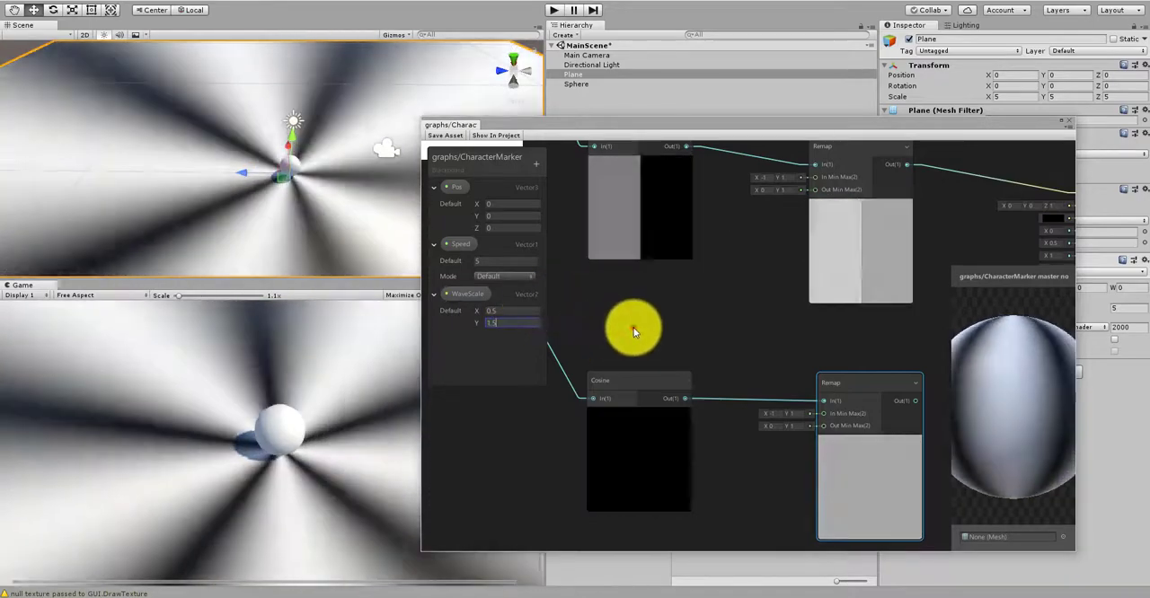
click(635, 333)
Step: Place a WaveScale property node beside the lower Remap and connect it to that node's Out Min Max input
scroll(619, 307, down, 7)
scroll(693, 365, up, 6)
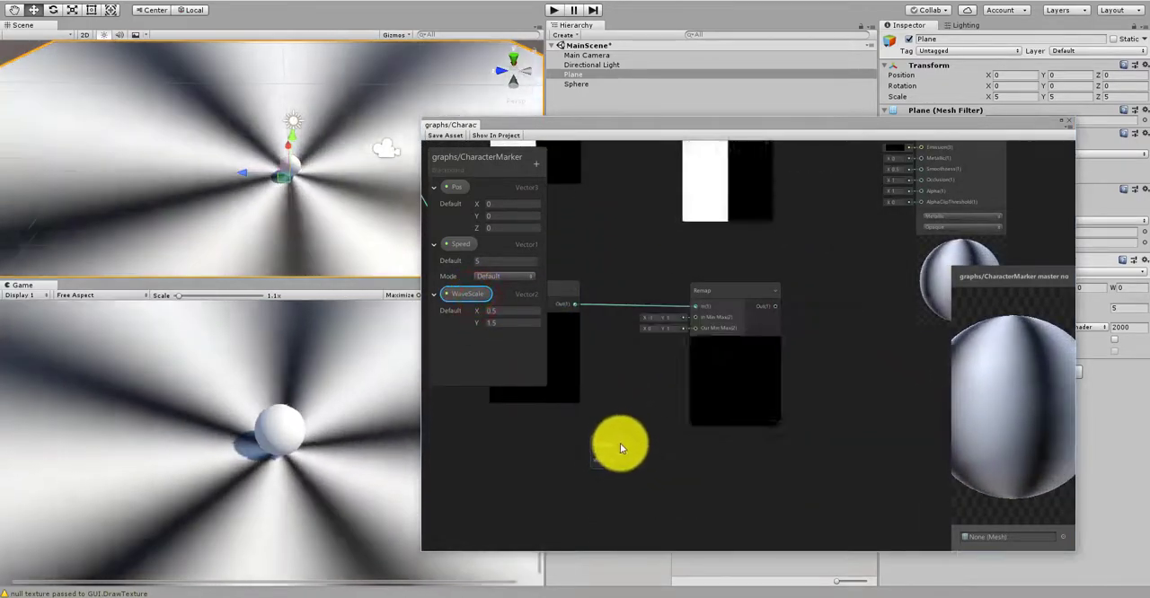
scroll(660, 360, up, 2)
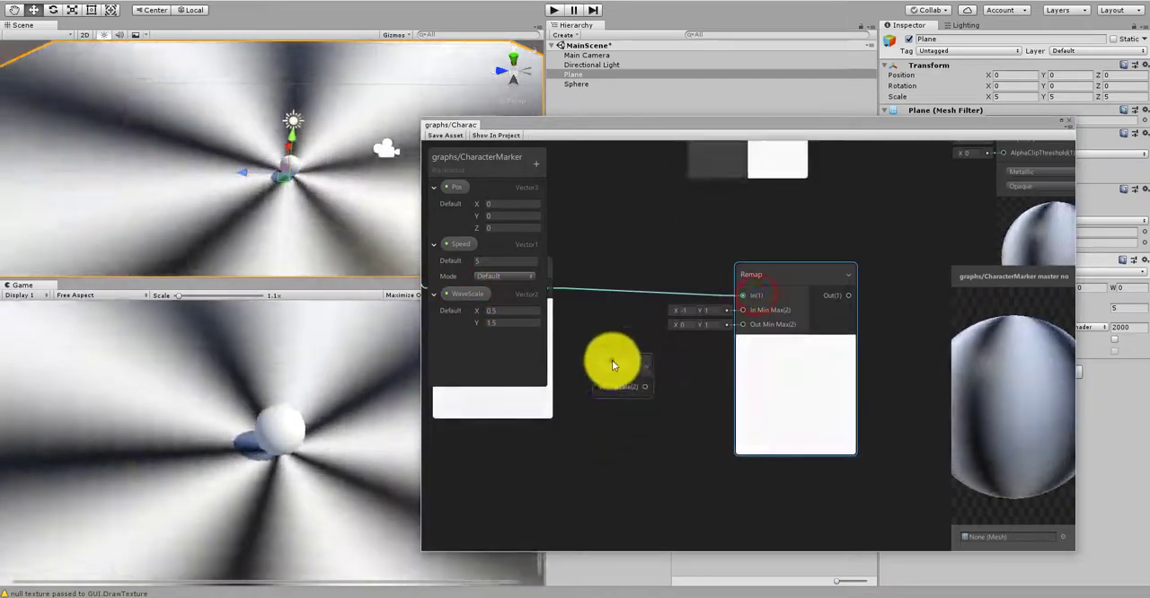
click(616, 365)
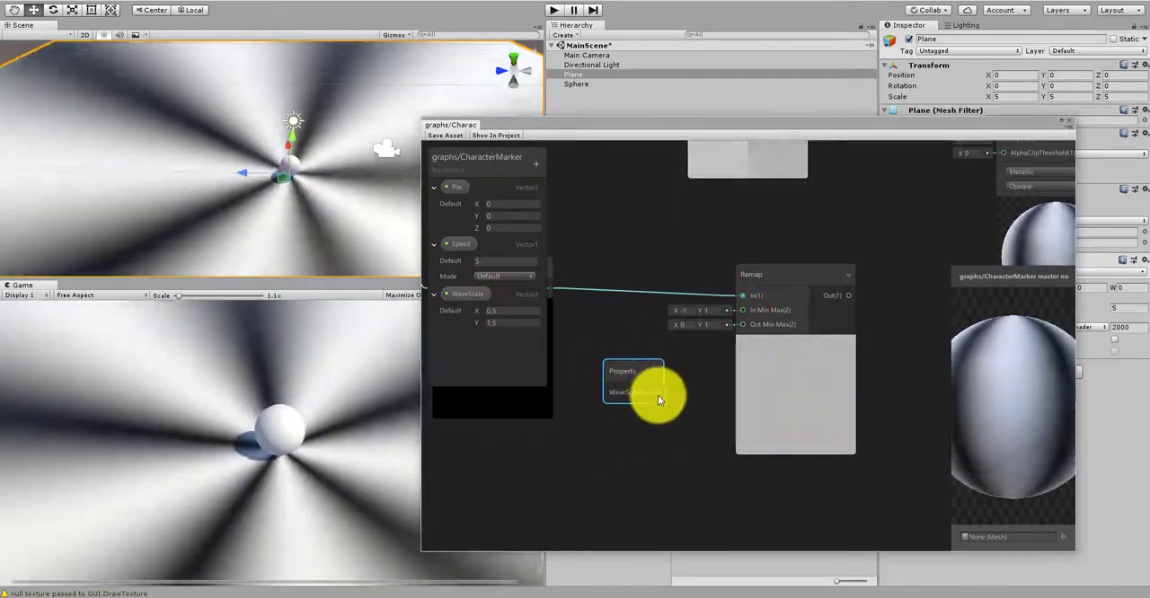
drag(658, 396, 735, 329)
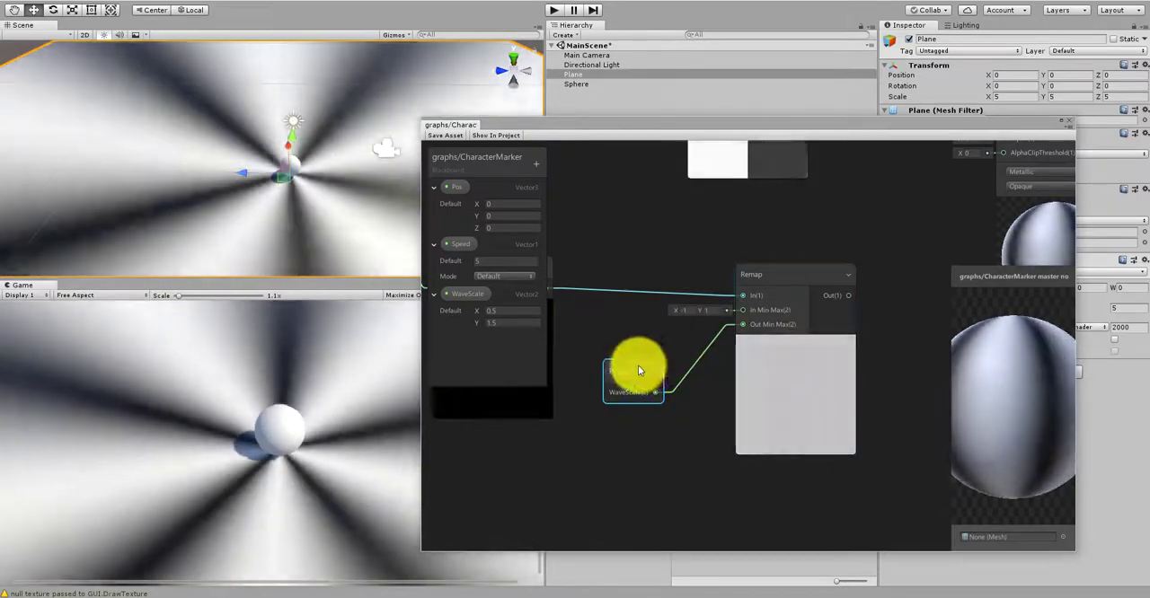
drag(638, 369, 685, 348)
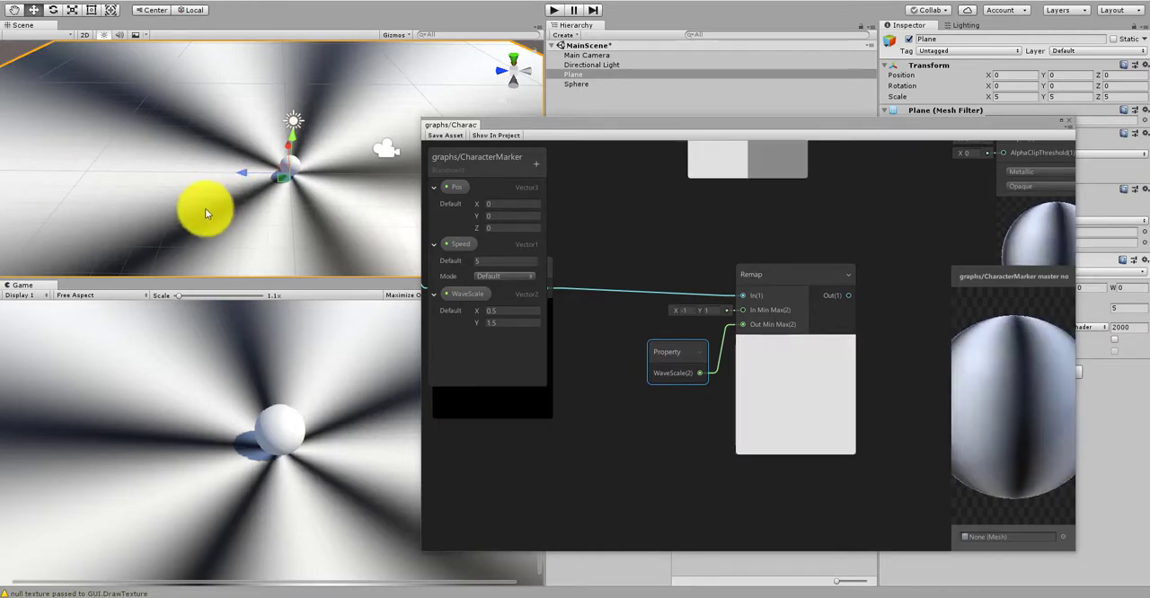
Step: Move the upper Remap and the PBR Master node farther along the graph to make room for more nodes
middle_drag(699, 245, 631, 405)
scroll(600, 349, down, 3)
scroll(639, 236, up, 2)
drag(638, 214, 679, 225)
scroll(671, 225, down, 3)
scroll(743, 248, down, 2)
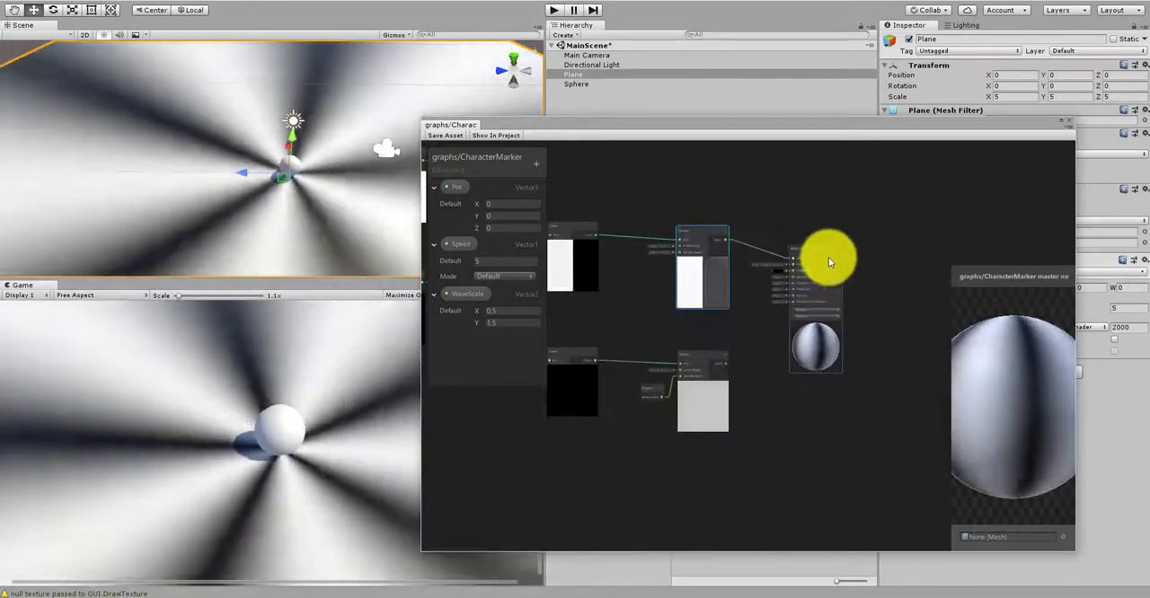
drag(823, 251, 983, 249)
scroll(724, 228, up, 2)
click(701, 231)
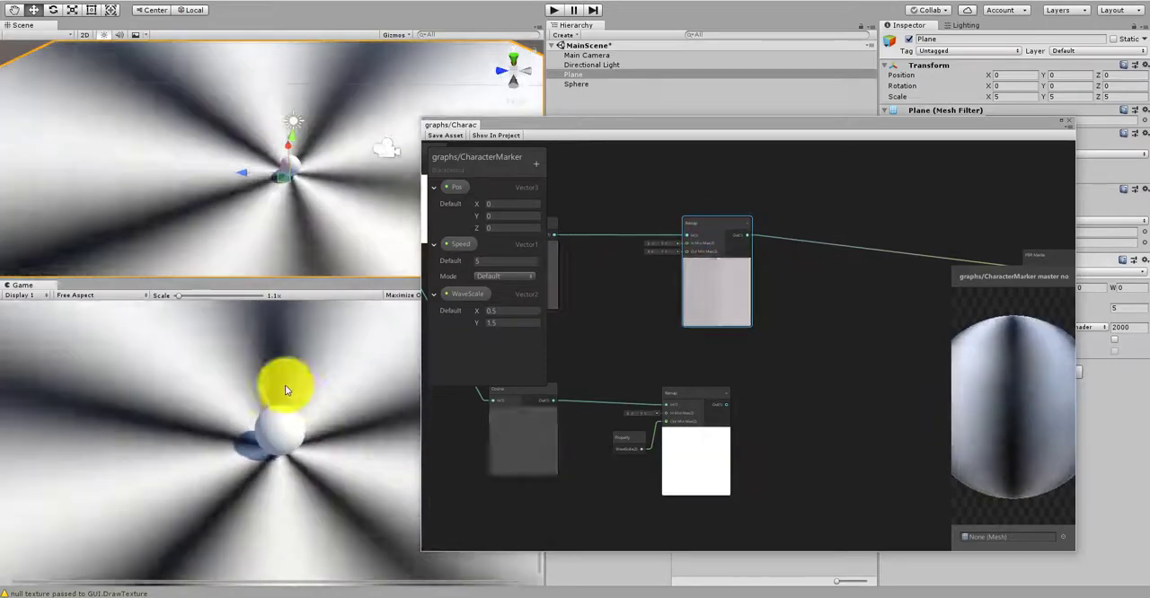
scroll(210, 356, down, 2)
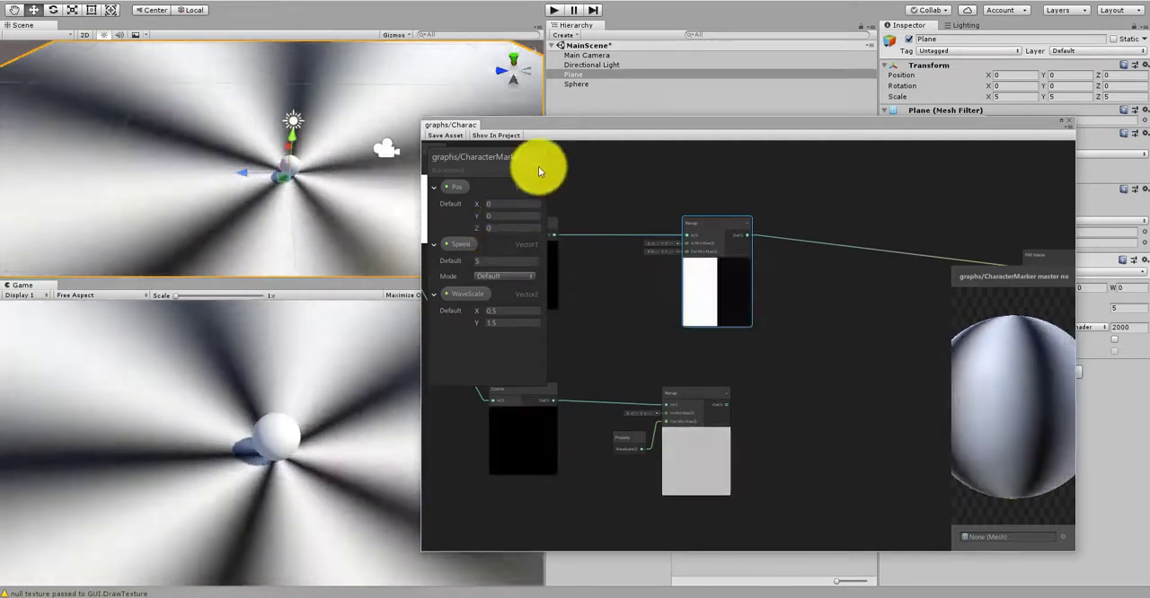
Step: Add a Vector1 property named Radius to the blackboard with a default value of 3
click(537, 164)
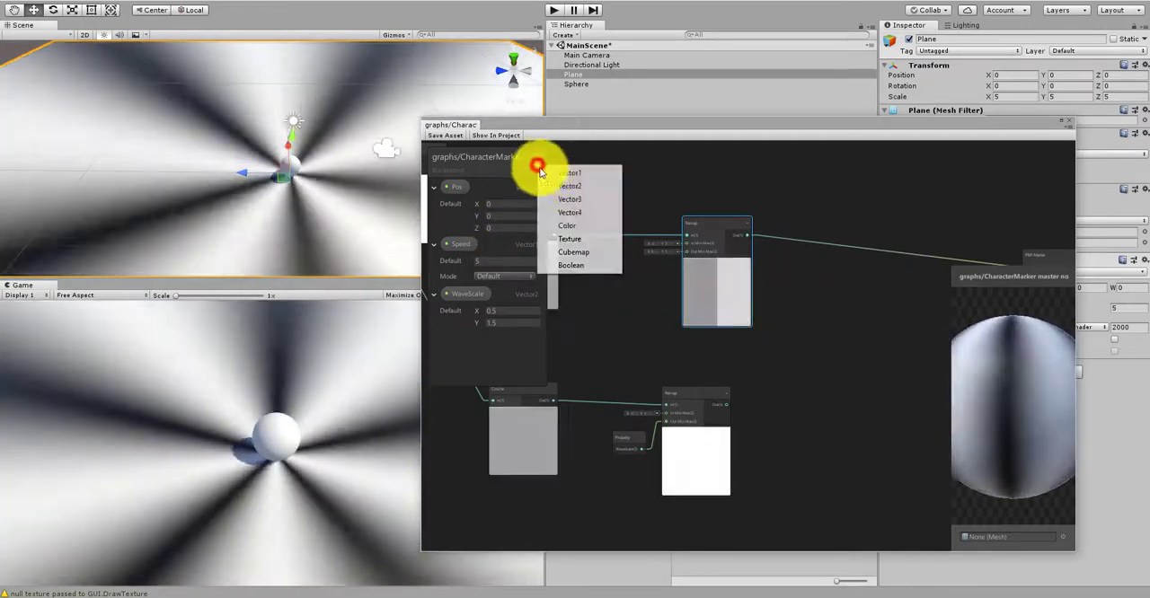
click(565, 175)
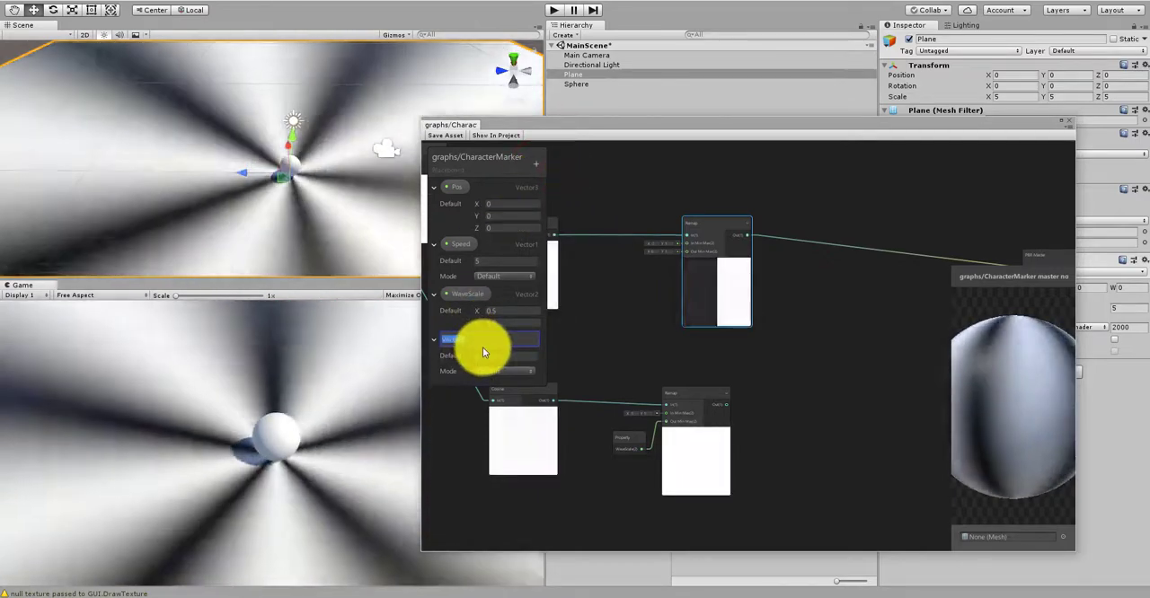
text(Radi)
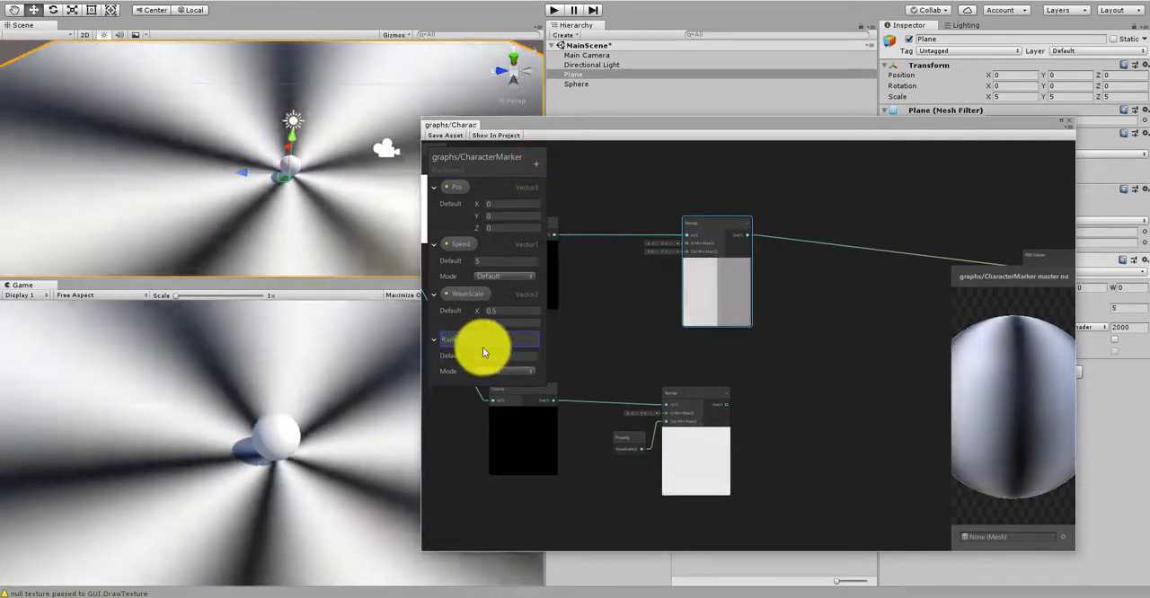
key(Return)
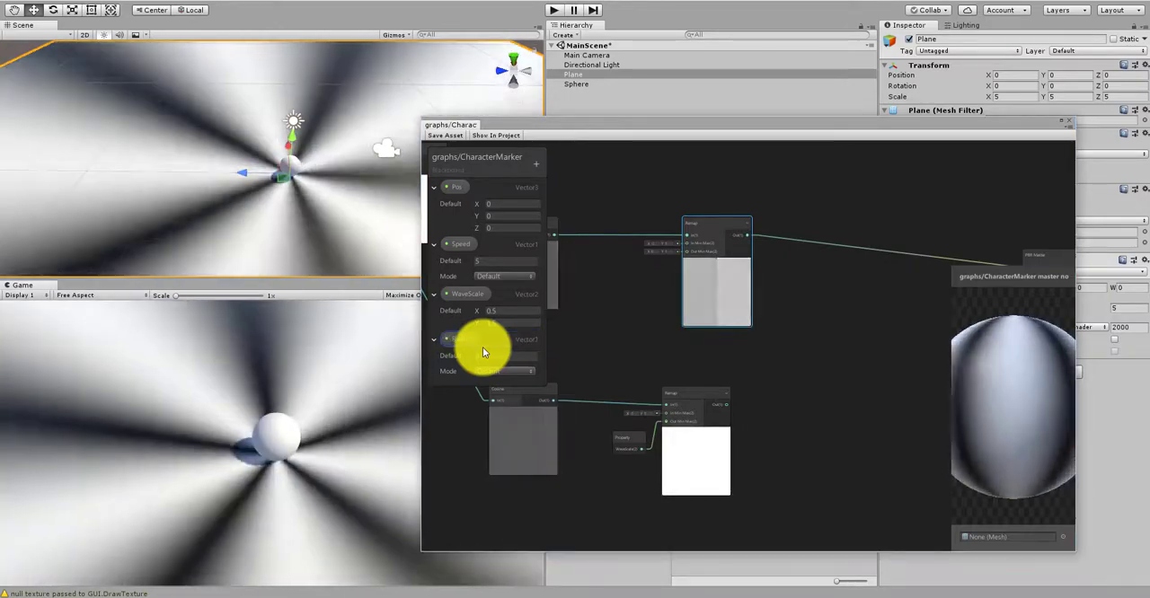
click(490, 357)
text(3)
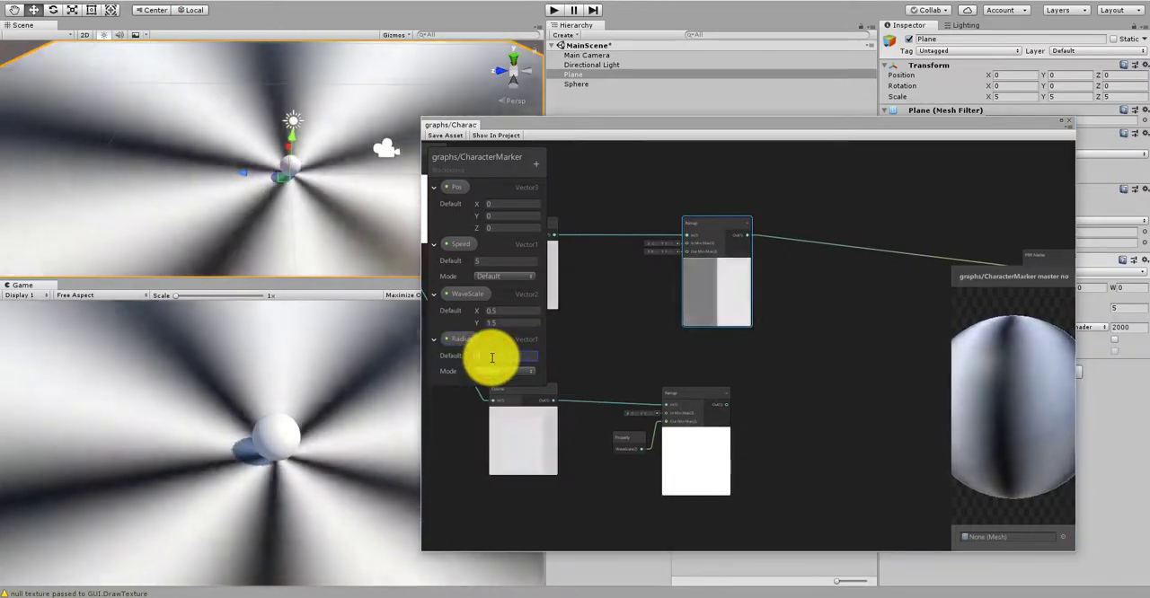
click(635, 337)
Step: Place a Radius property node in the empty area below the lower row of nodes
scroll(672, 282, down, 3)
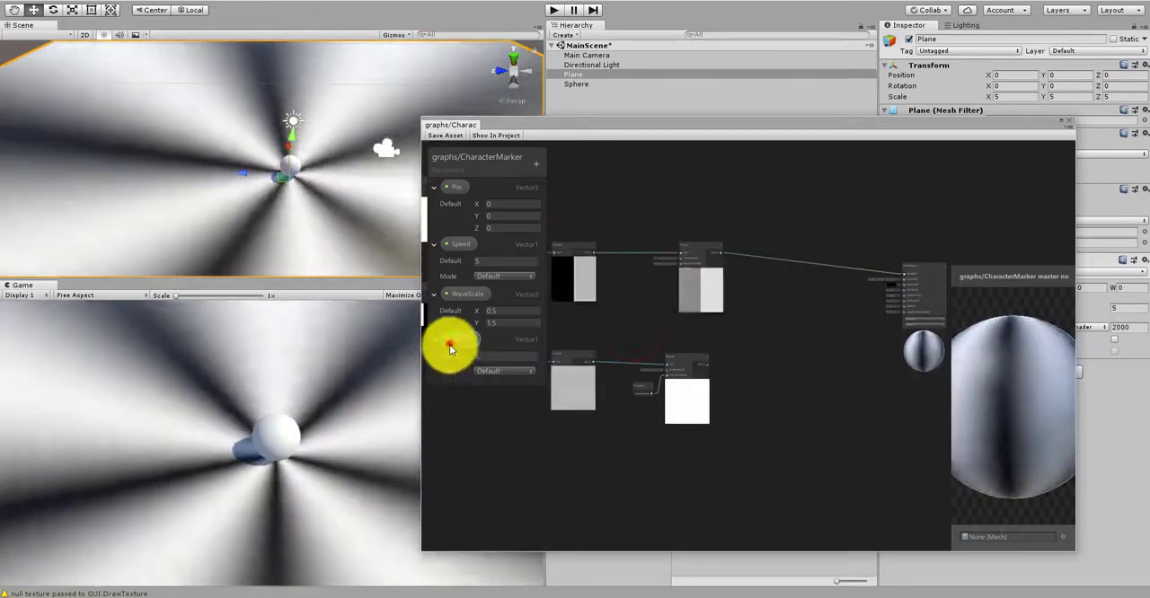
drag(453, 343, 473, 474)
middle_drag(608, 436, 748, 401)
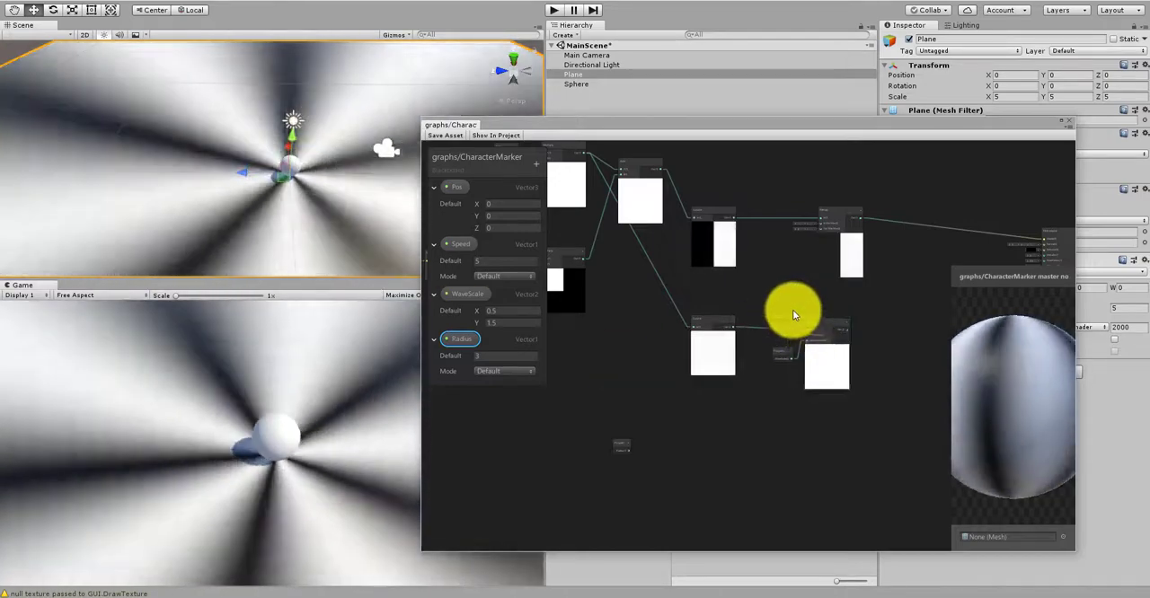
Step: Move the upper Remap node farther along the graph and nudge the lower Remap into line with its incoming connection
scroll(786, 315, up, 5)
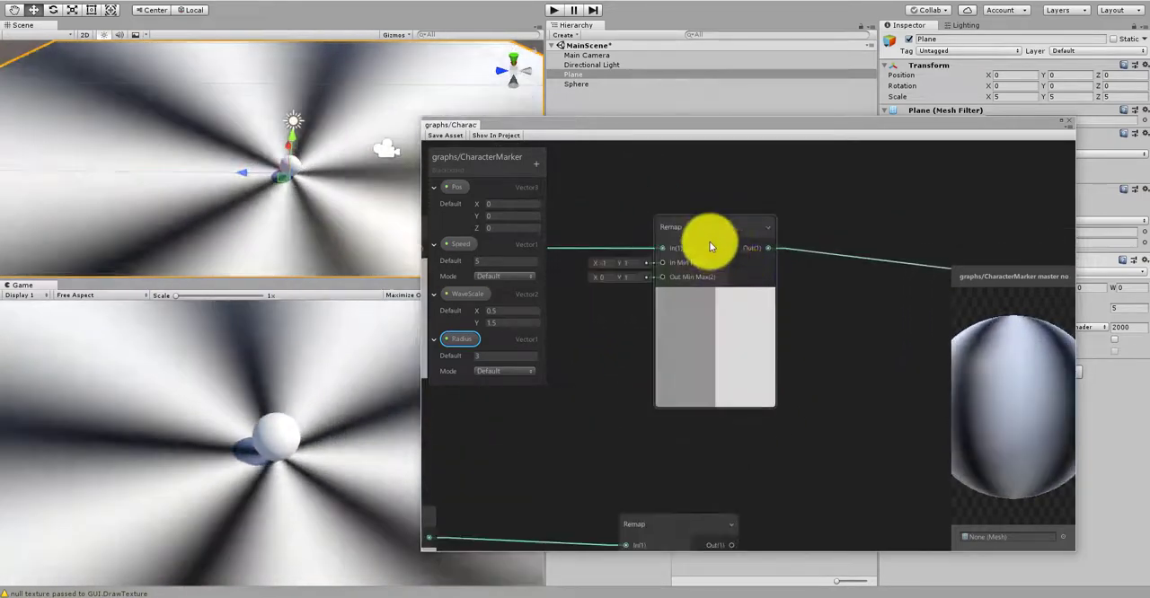
drag(710, 247, 841, 237)
scroll(841, 237, down, 3)
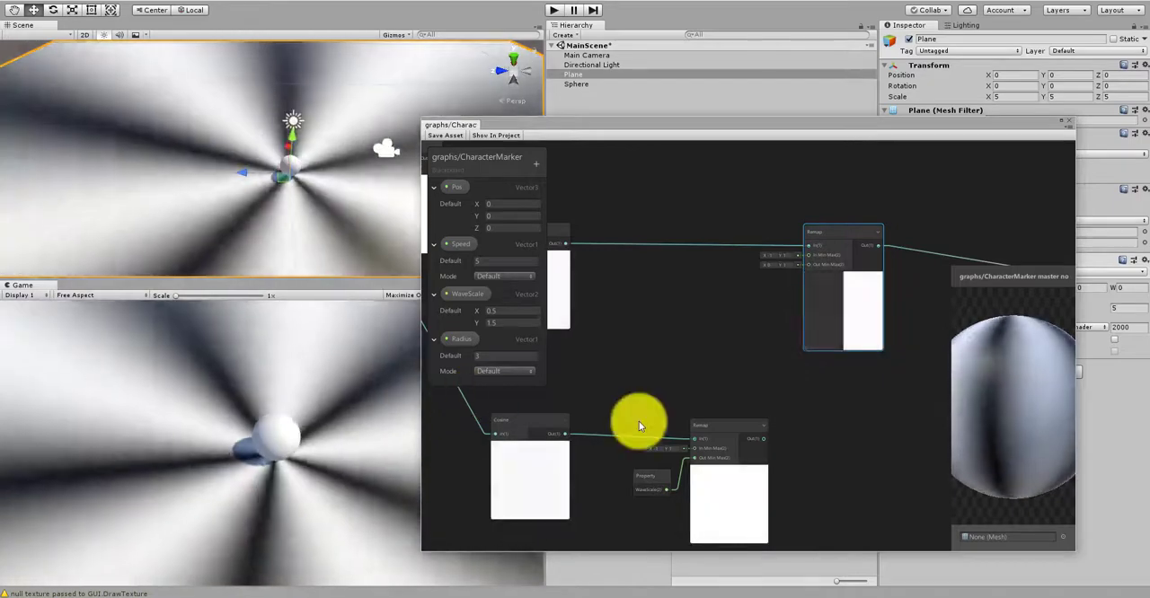
scroll(824, 313, up, 5)
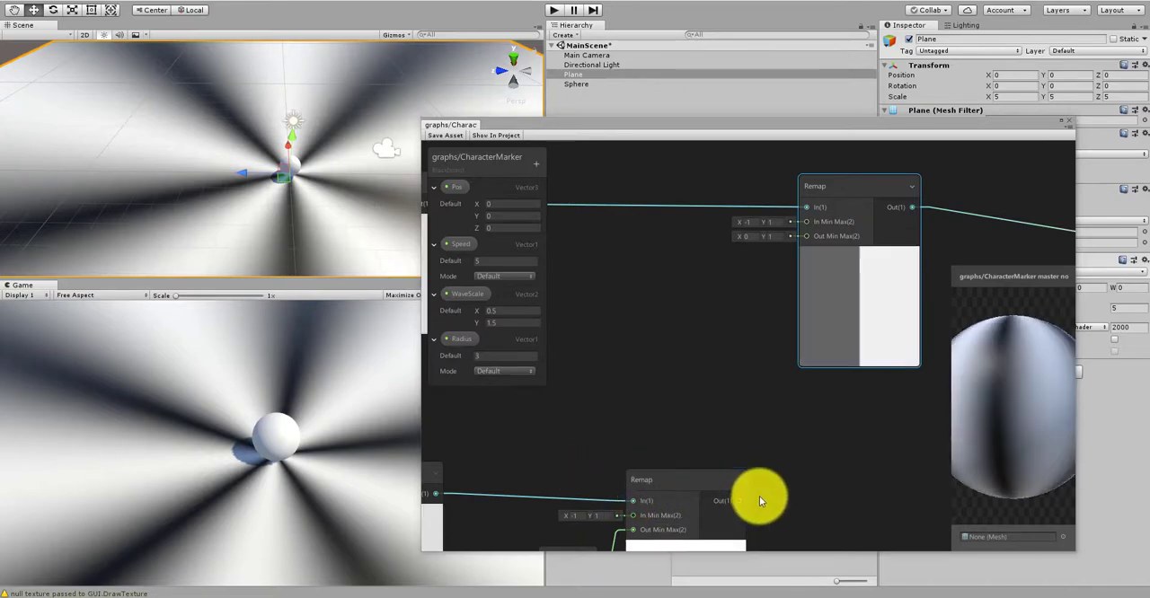
middle_drag(759, 496, 733, 417)
drag(643, 403, 644, 395)
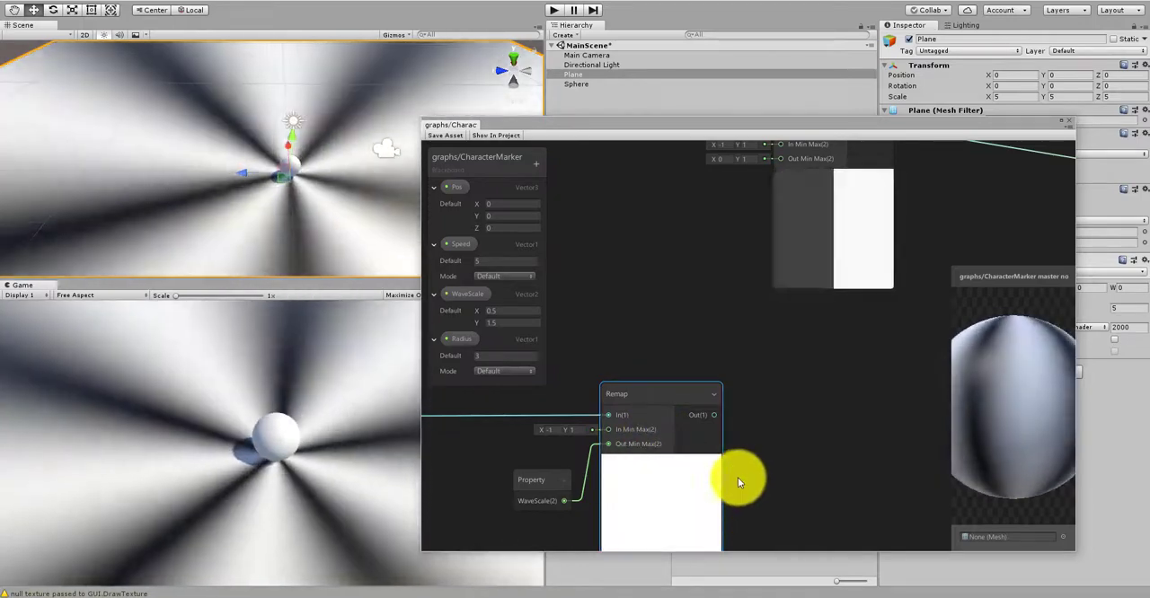
middle_drag(738, 477, 725, 425)
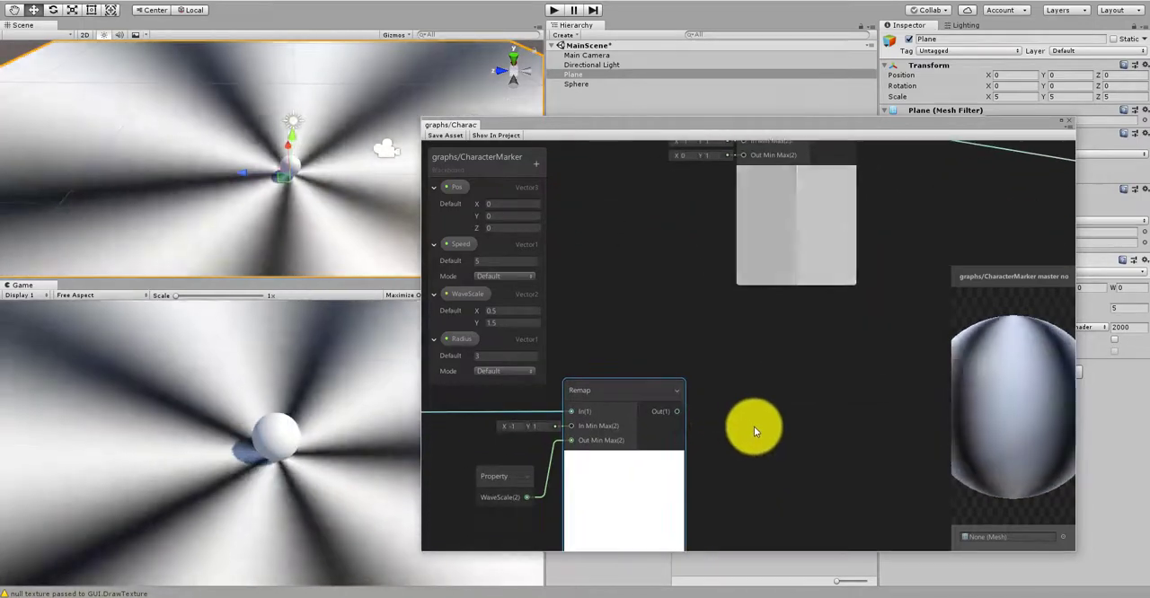
Step: Create a Combine node beside the lower Remap and set its R input to 1
right_click(753, 426)
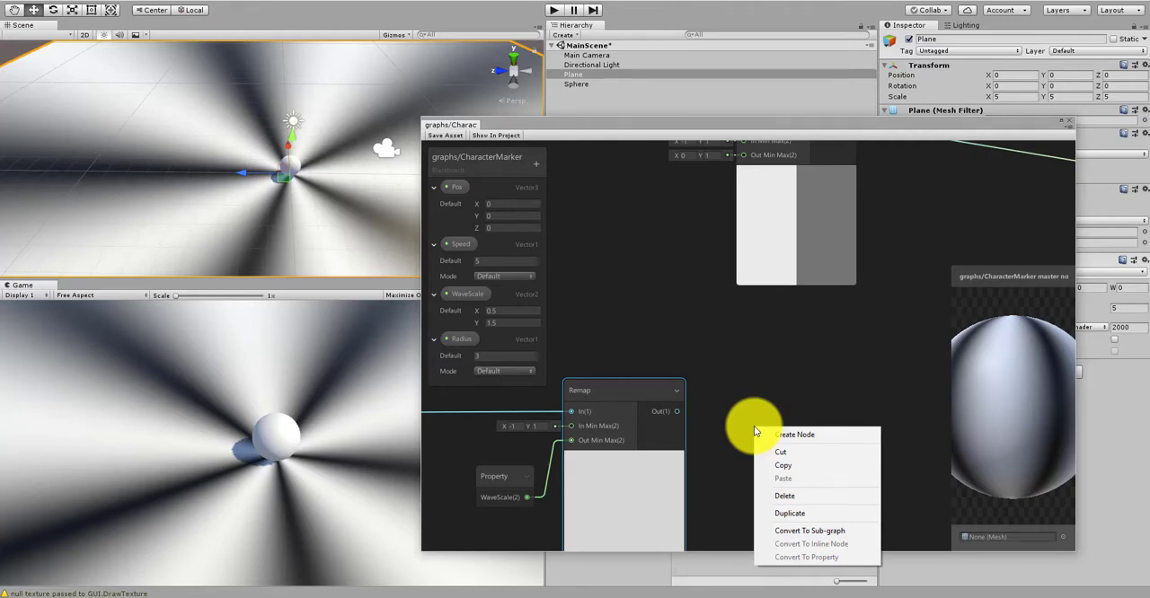
click(774, 435)
text(combine)
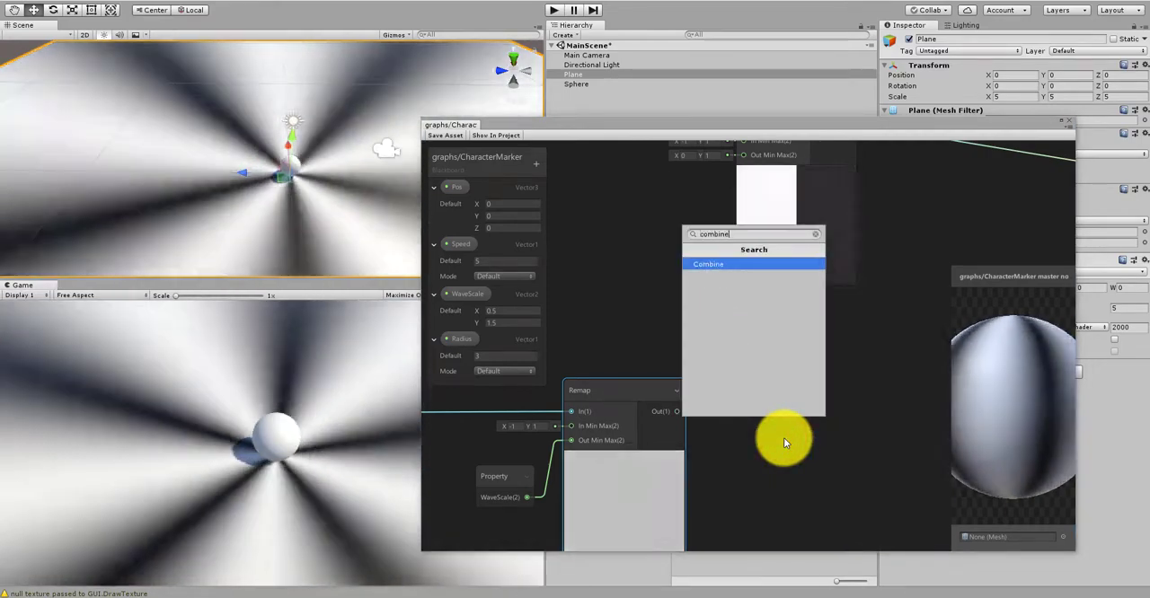
key(Return)
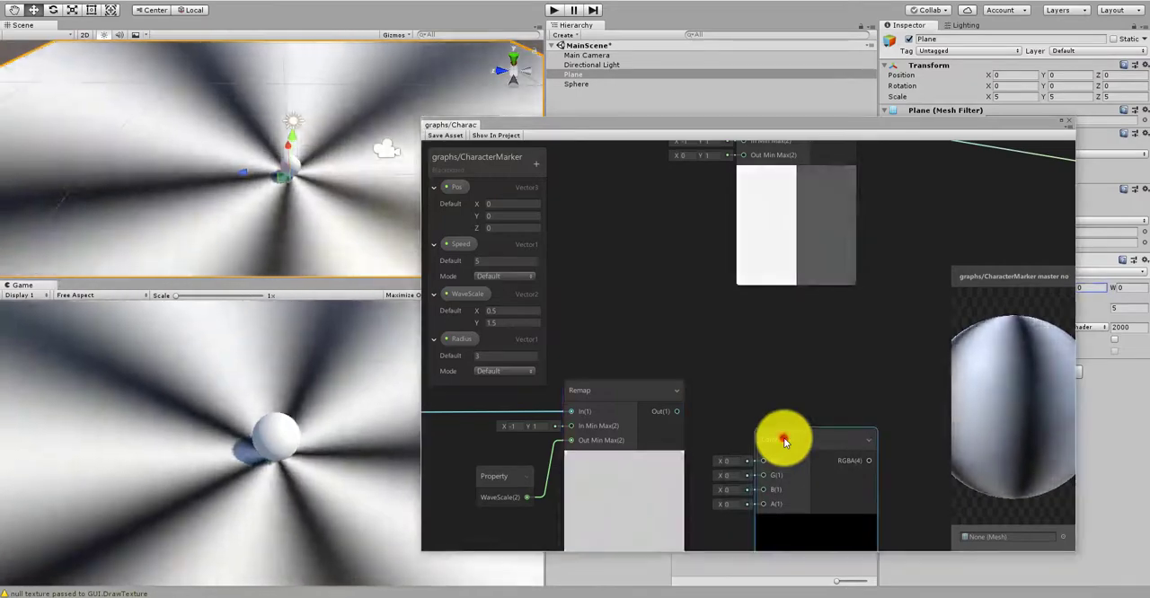
drag(784, 437, 775, 390)
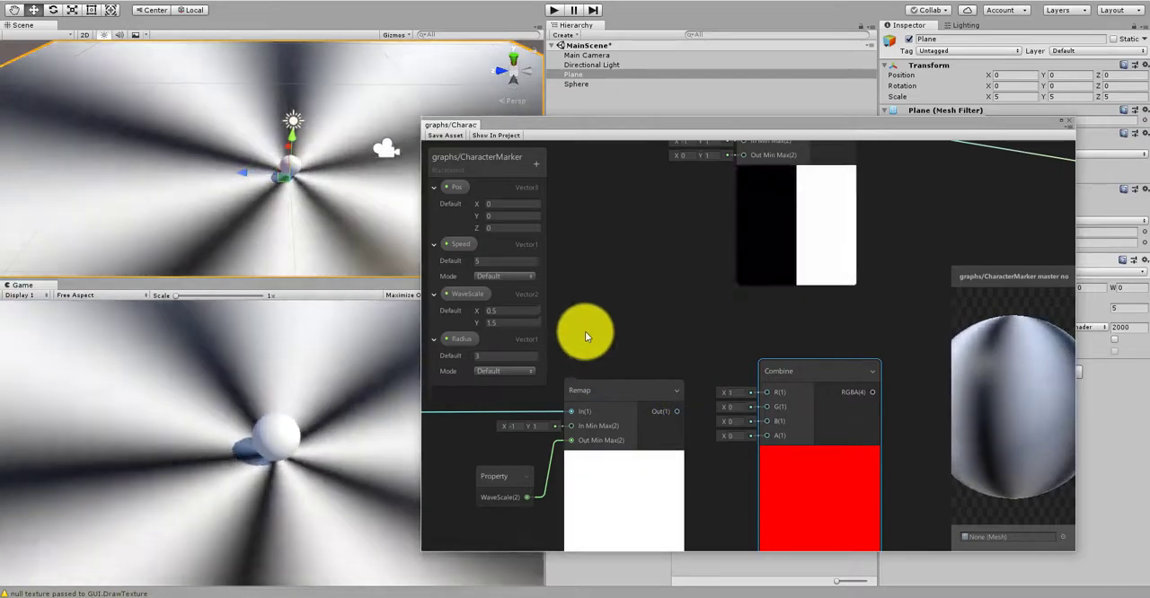
Step: Connect the lower Remap's output to the Combine node's G input and line the Combine up with that Remap
middle_drag(585, 335, 647, 334)
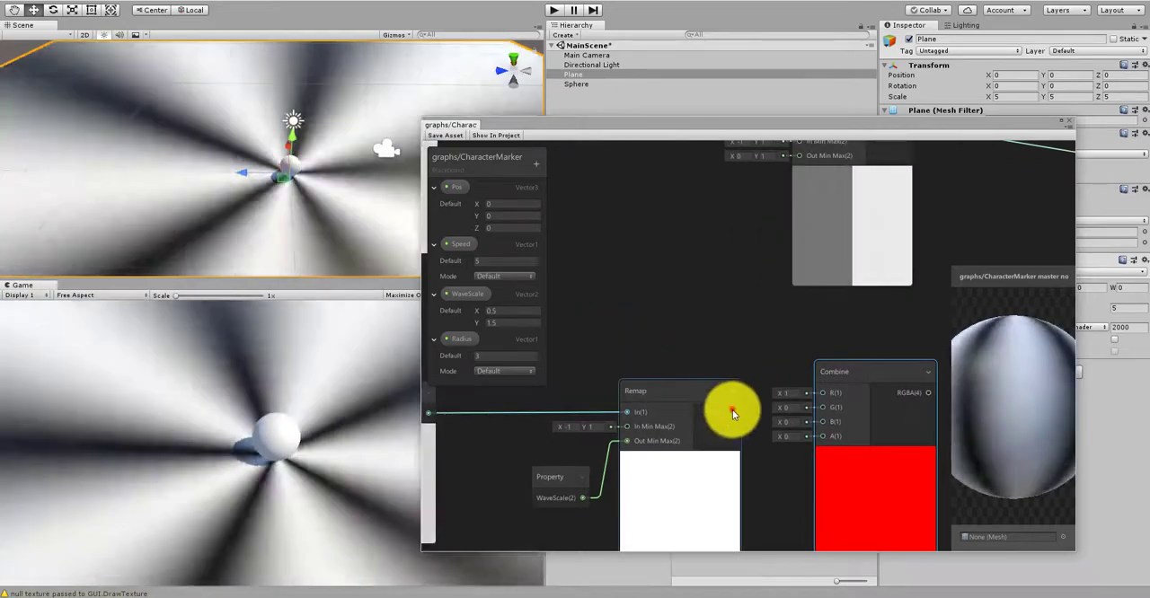
drag(733, 412, 806, 398)
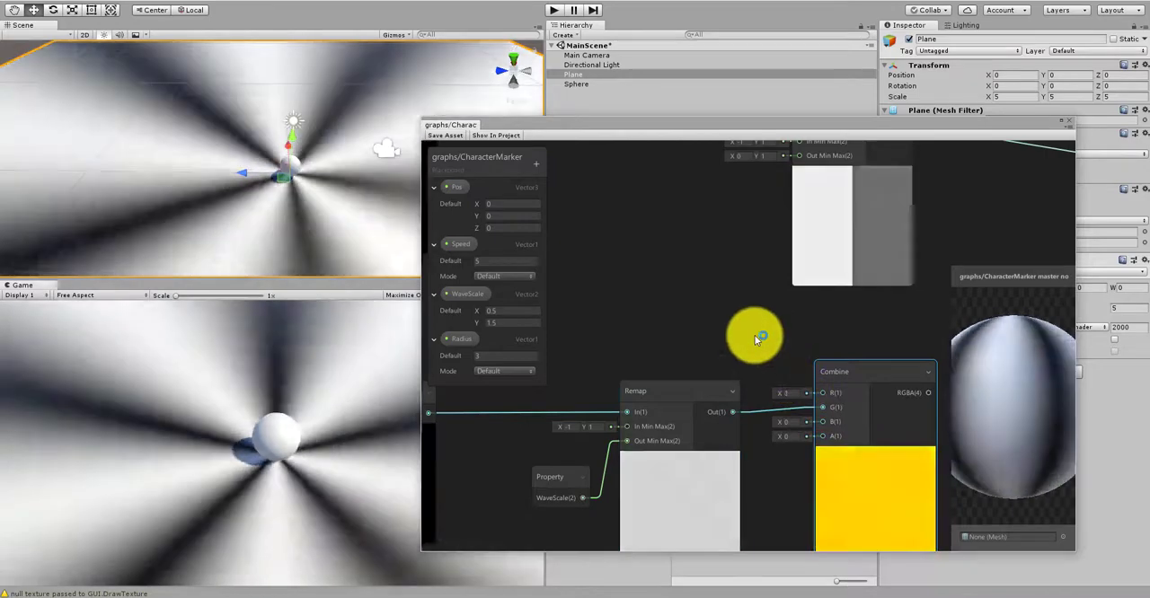
middle_drag(755, 335, 731, 363)
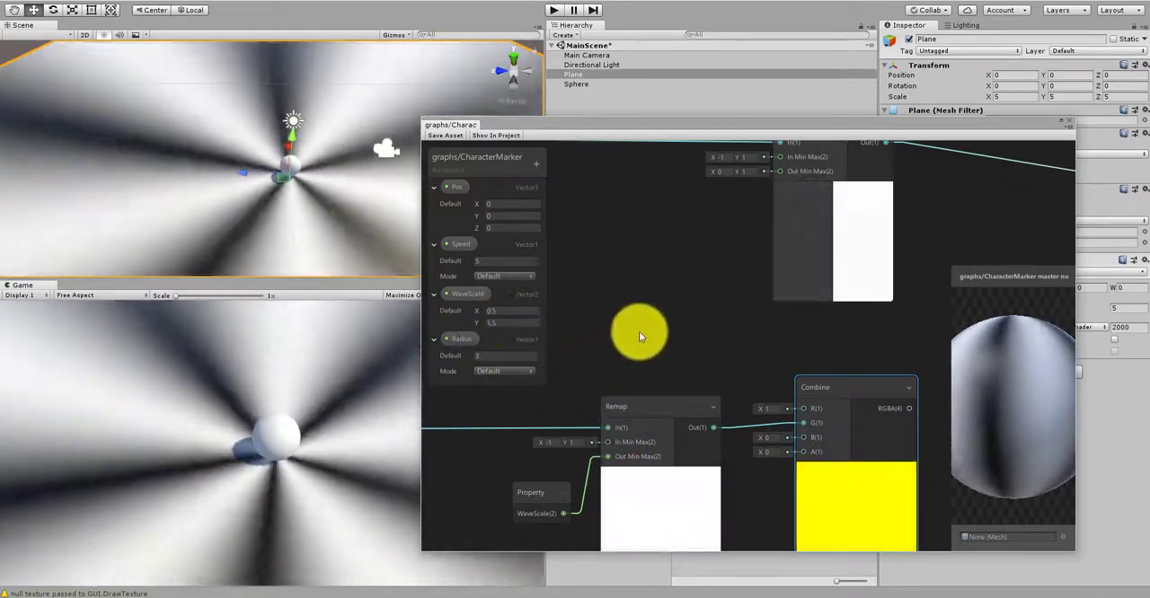
middle_drag(638, 332, 624, 401)
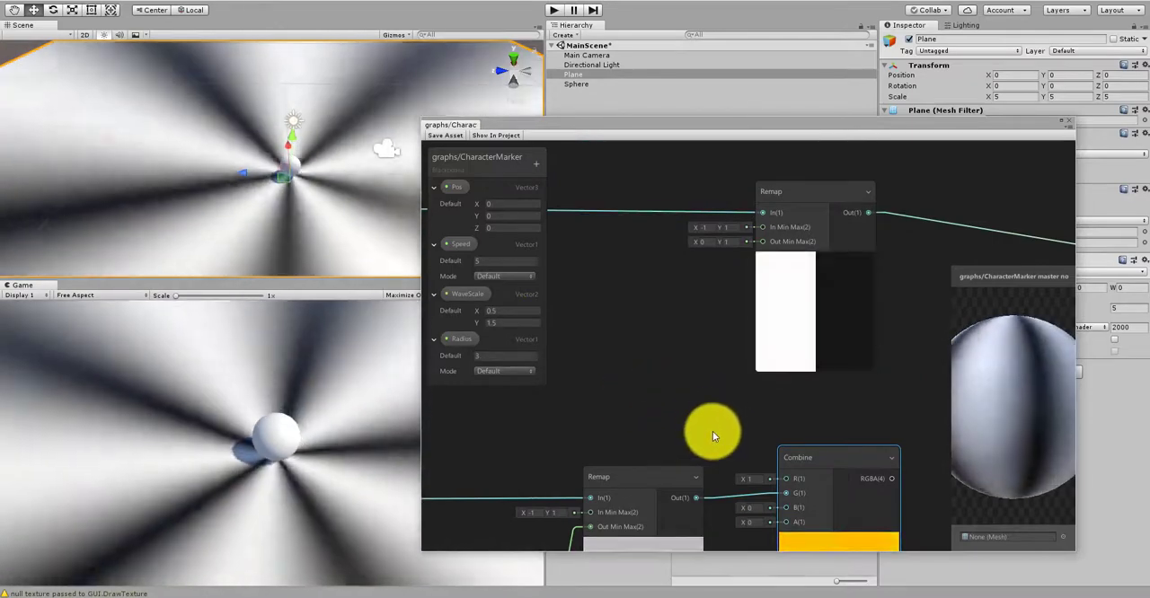
middle_drag(712, 431, 710, 384)
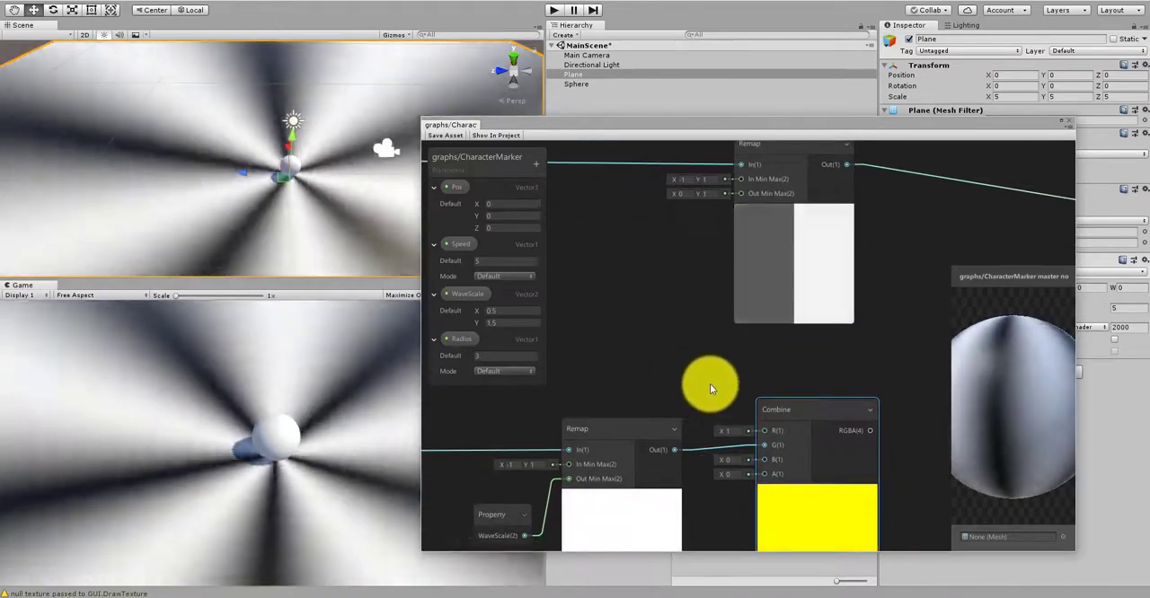
click(790, 407)
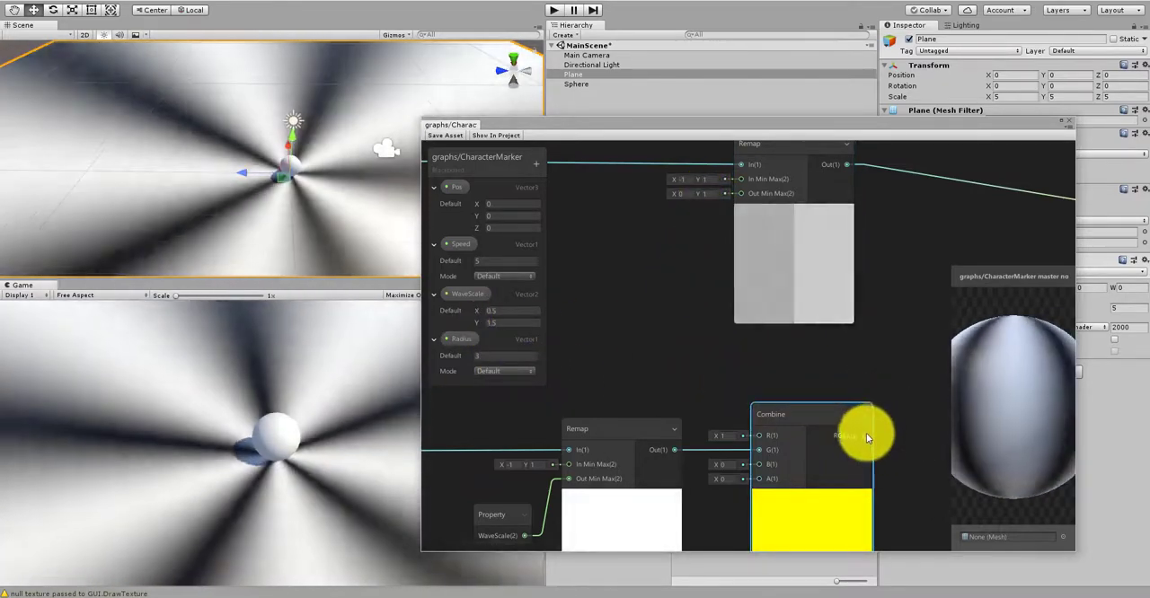
Step: Connect the Combine node's RGBA output to the upper Remap's Out Min Max input and save the shader asset
drag(866, 435, 740, 218)
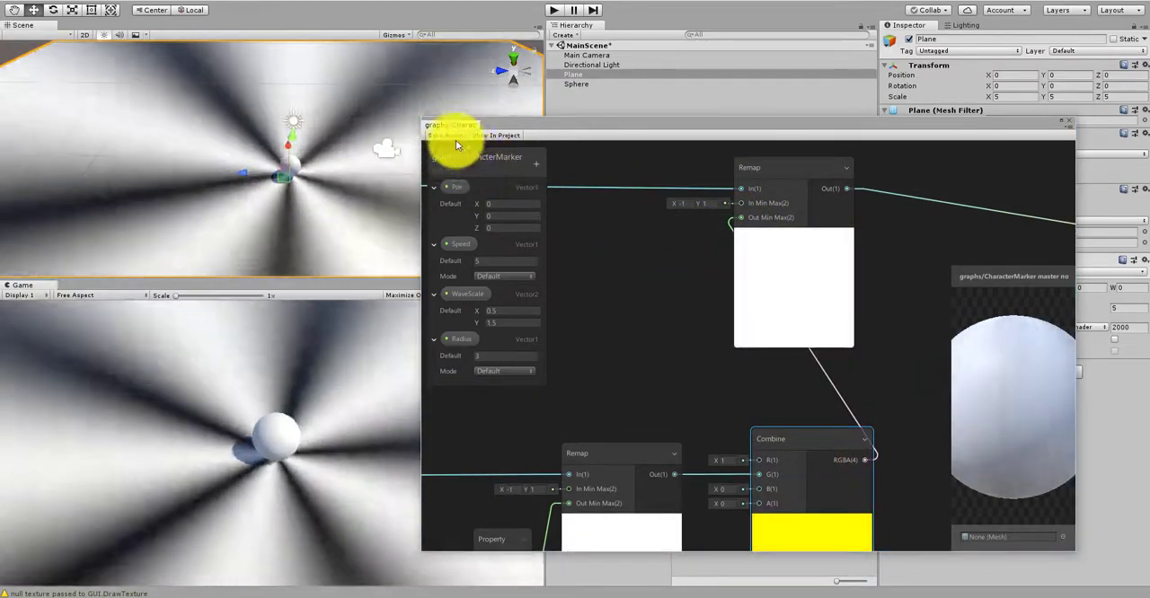
click(449, 134)
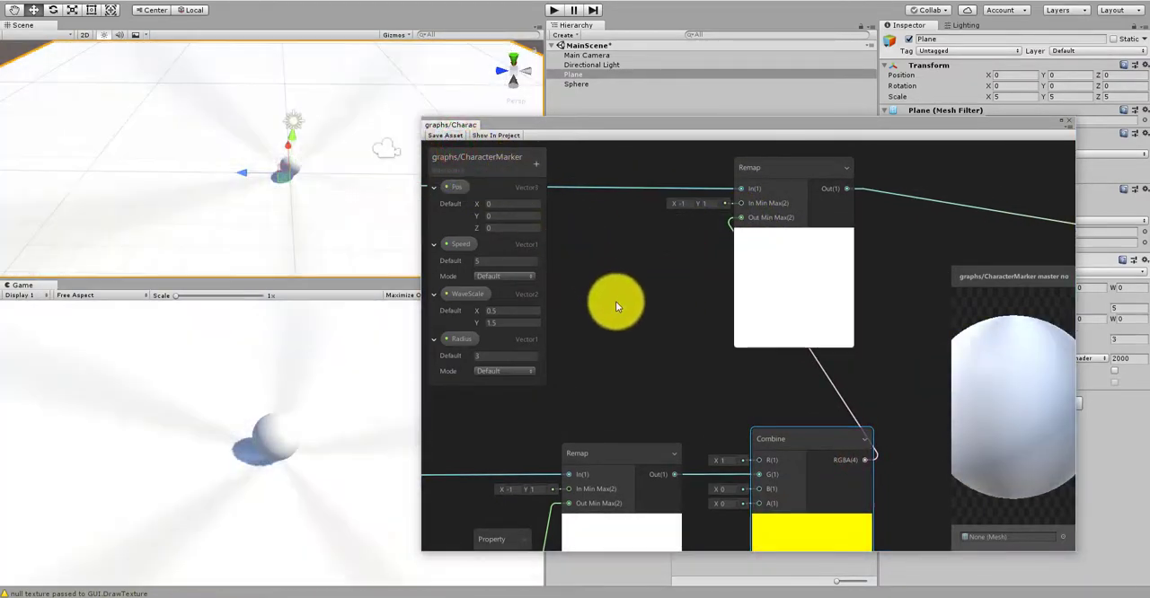
click(613, 304)
Step: Move the PBR Master node farther away from the upper Remap to leave space between them
scroll(614, 303, down, 5)
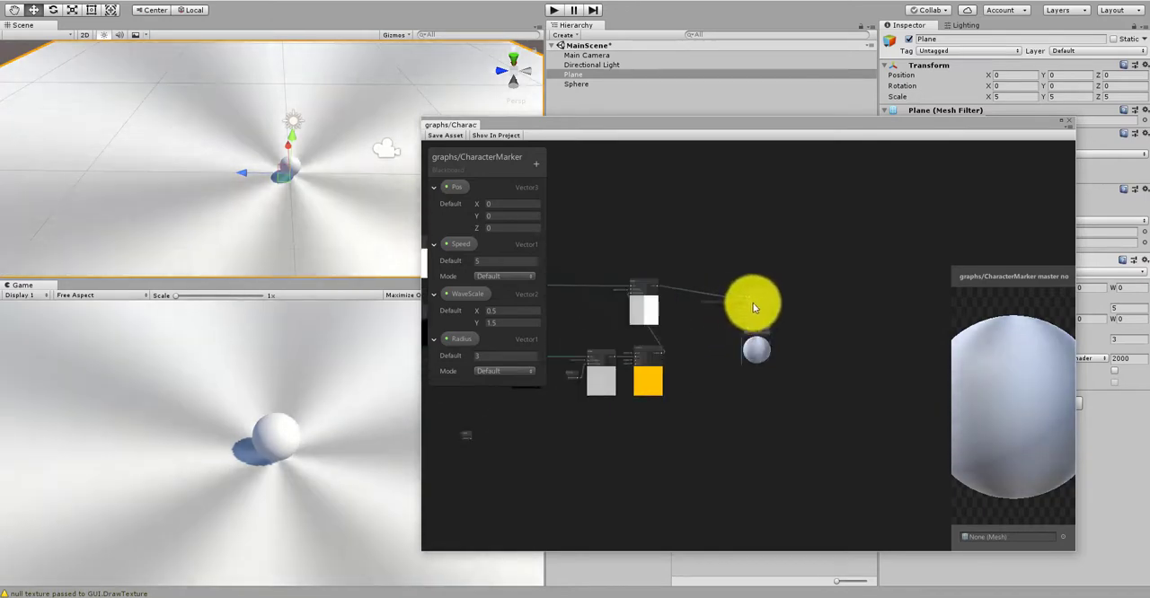
scroll(759, 296, up, 2)
drag(762, 288, 859, 274)
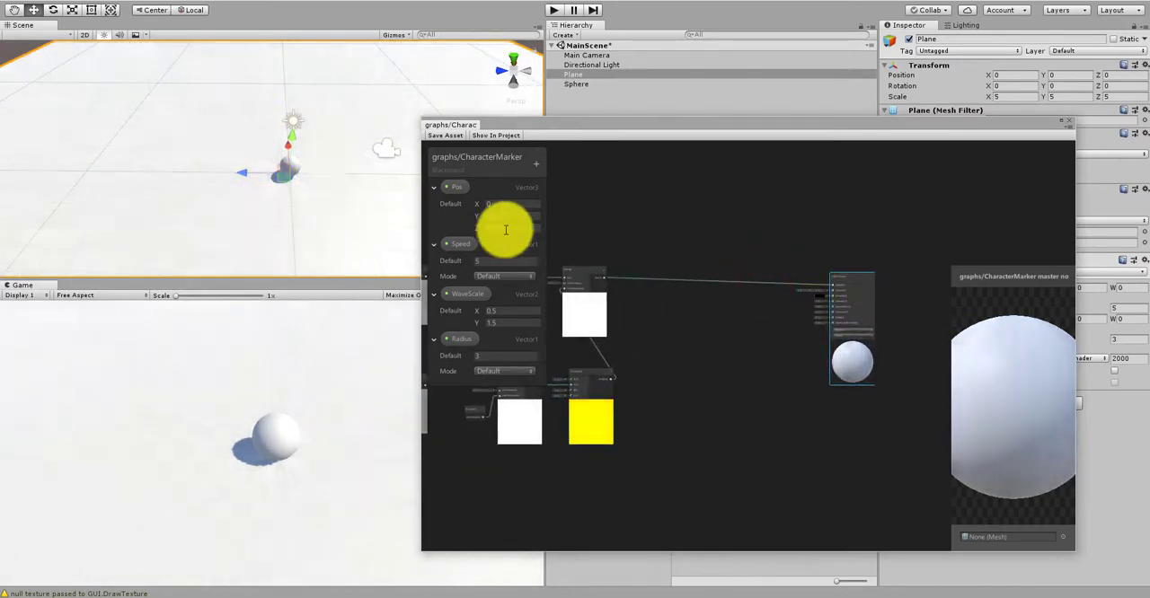
Step: Move the Radius property node from the empty area below the graph to the space between the upper Remap and the PBR Master
scroll(719, 245, down, 8)
middle_drag(589, 339, 801, 344)
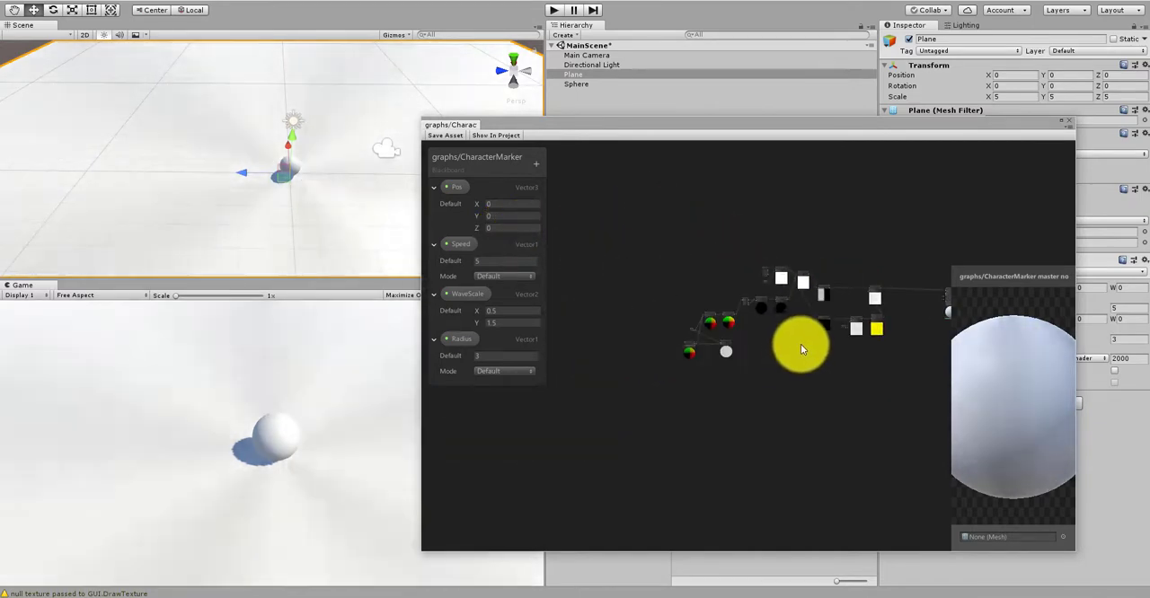
scroll(797, 355, up, 9)
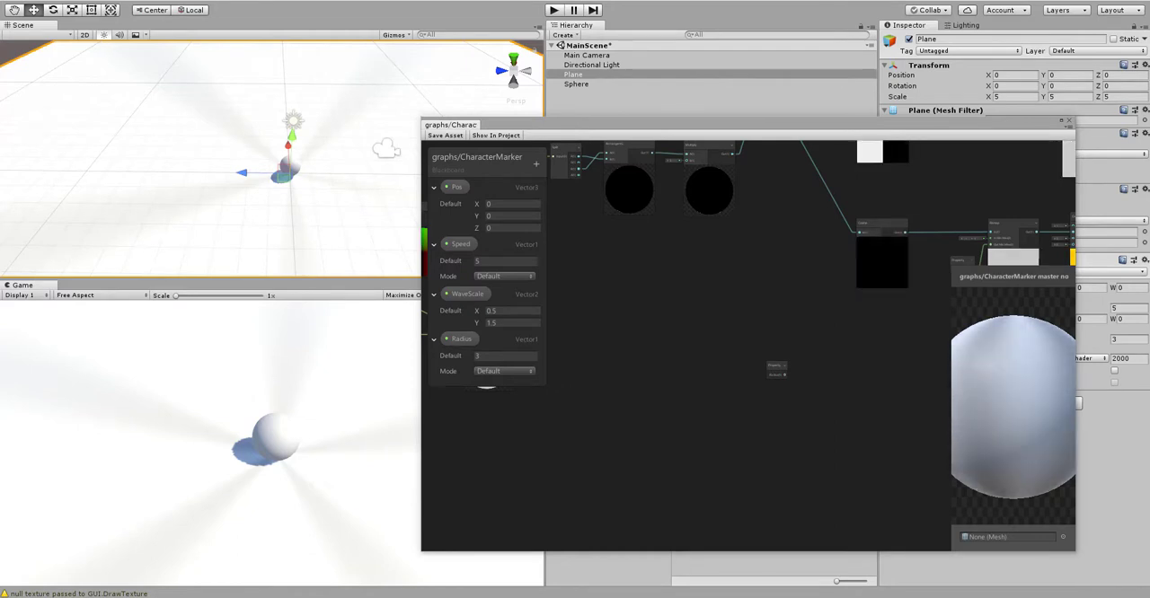
middle_drag(679, 357, 575, 417)
scroll(663, 430, up, 2)
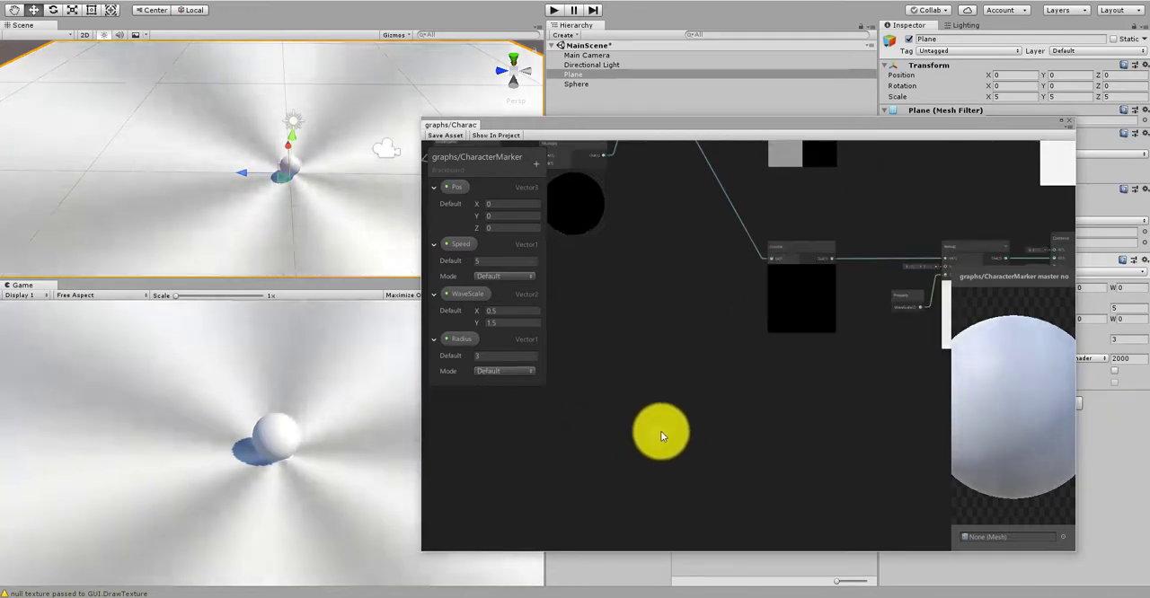
click(661, 431)
key(Delete)
middle_drag(780, 393, 575, 488)
scroll(661, 491, up, 1)
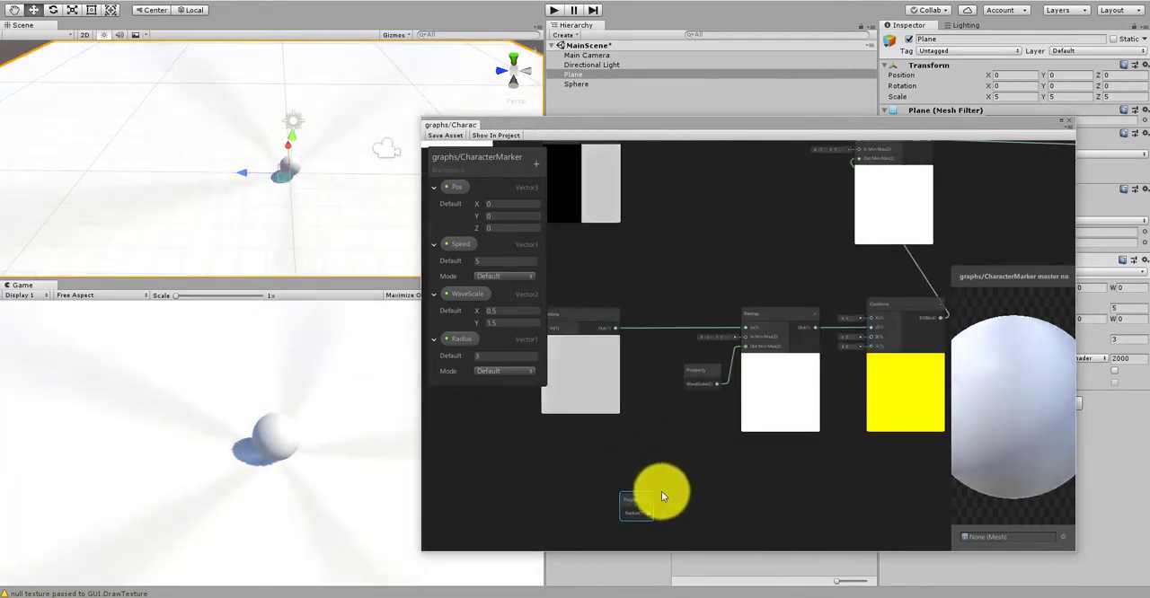
drag(637, 498, 1030, 225)
middle_drag(1031, 225, 728, 322)
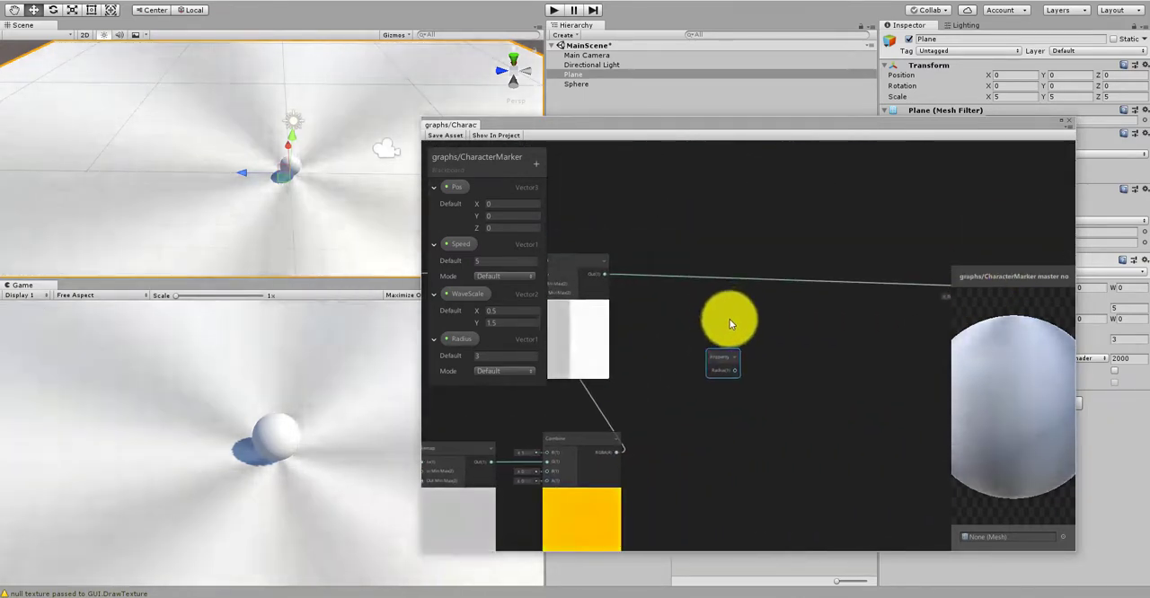
Step: Move the Radius property node above the upper Remap node
scroll(733, 319, down, 5)
scroll(710, 310, up, 7)
middle_drag(620, 274, 739, 308)
scroll(740, 308, up, 1)
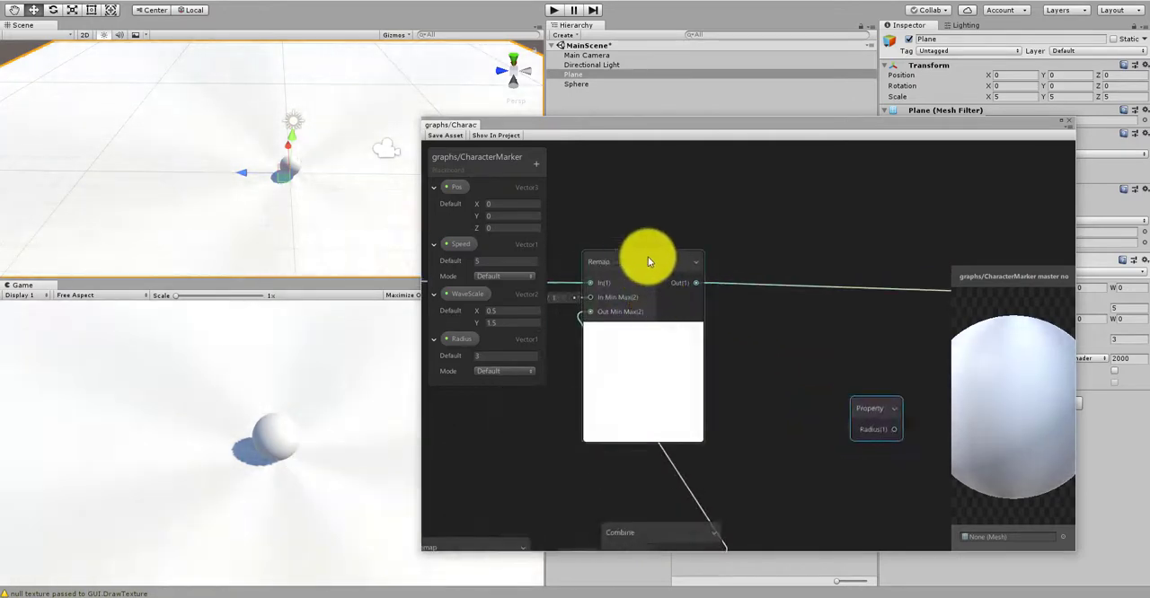
click(636, 262)
middle_drag(836, 420, 808, 384)
scroll(808, 384, down, 1)
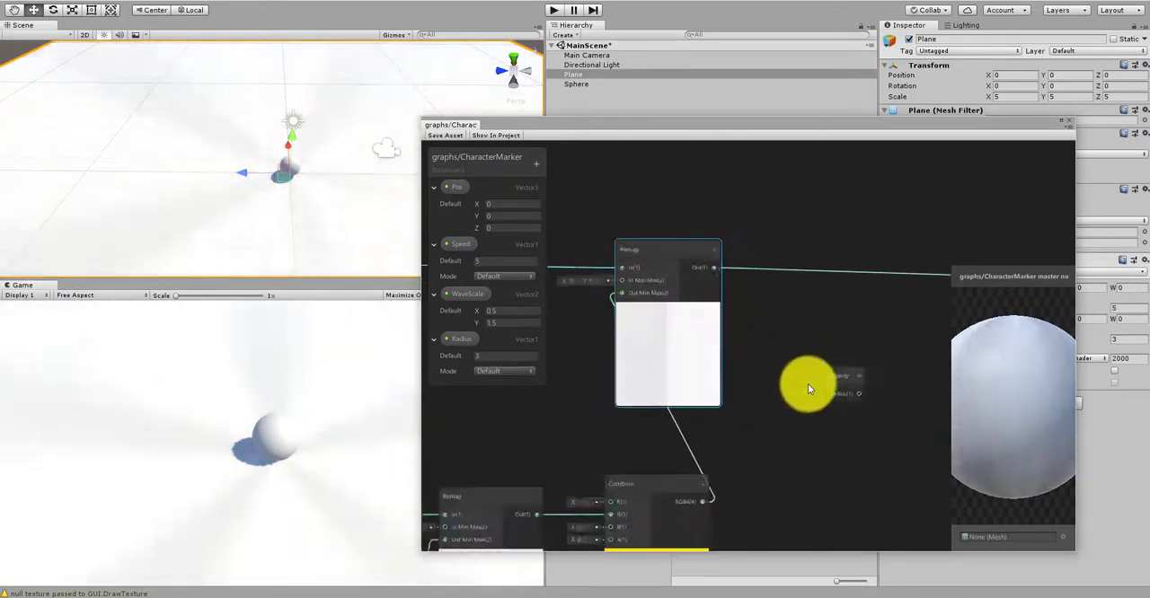
scroll(807, 384, up, 1)
middle_drag(850, 347, 851, 402)
drag(851, 403, 704, 183)
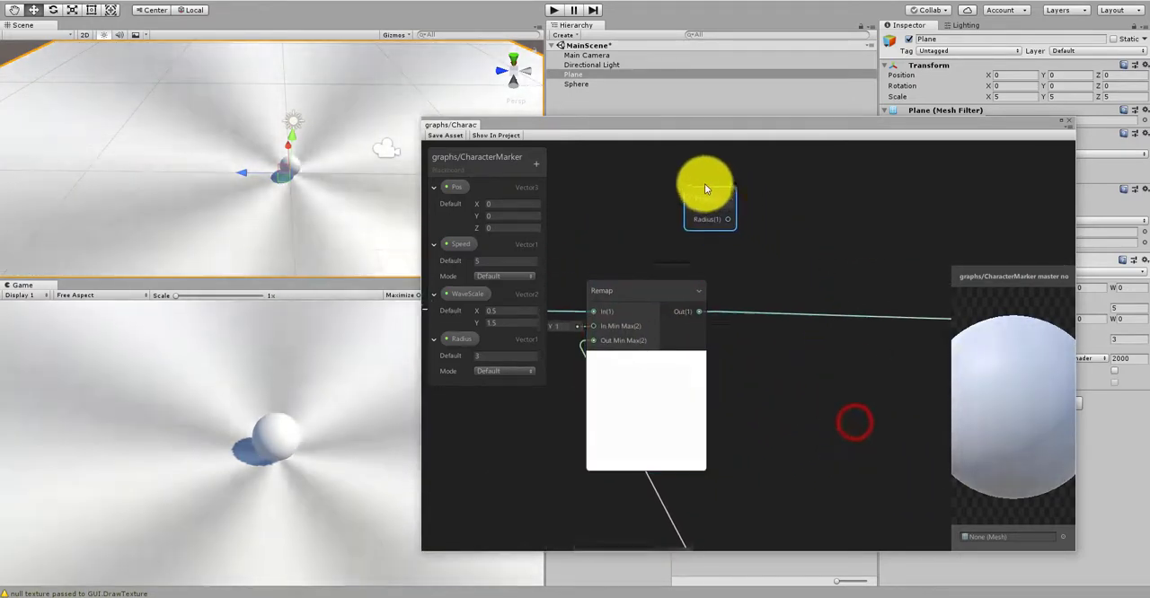
scroll(724, 244, down, 3)
scroll(755, 289, up, 1)
Step: Create a Multiply node between the upper Remap and the PBR Master
right_click(786, 315)
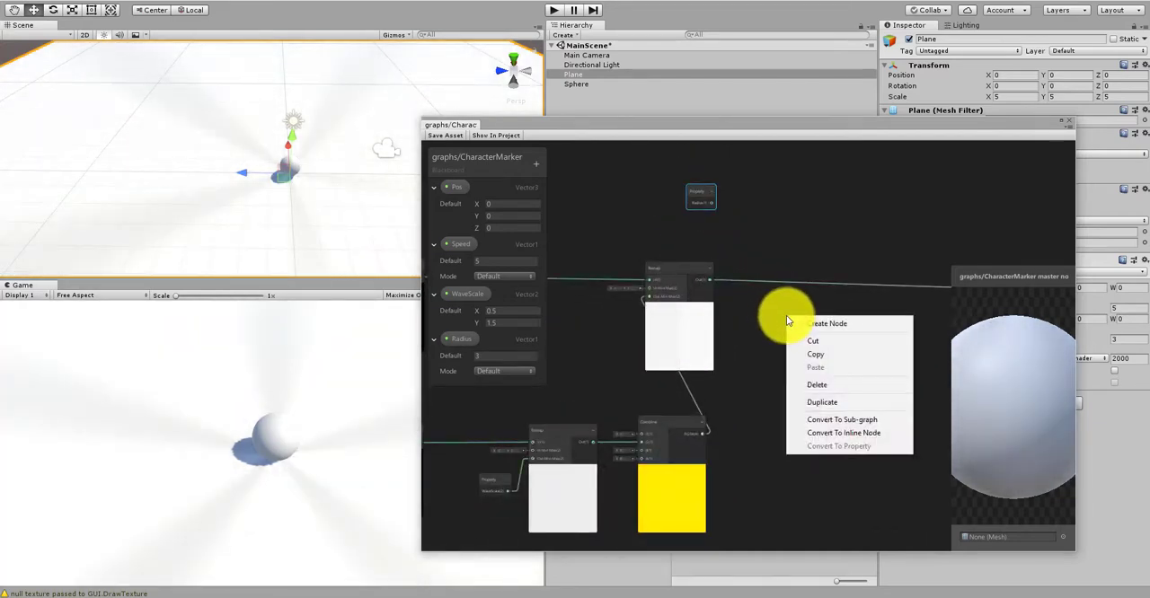
click(807, 323)
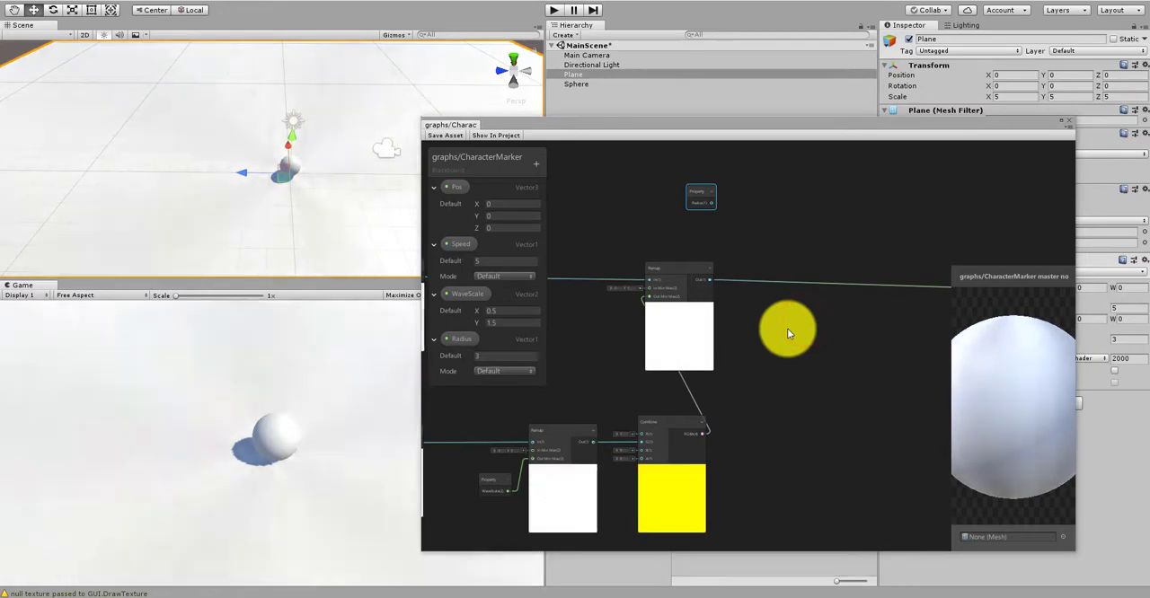
right_click(787, 330)
click(798, 335)
text(mul)
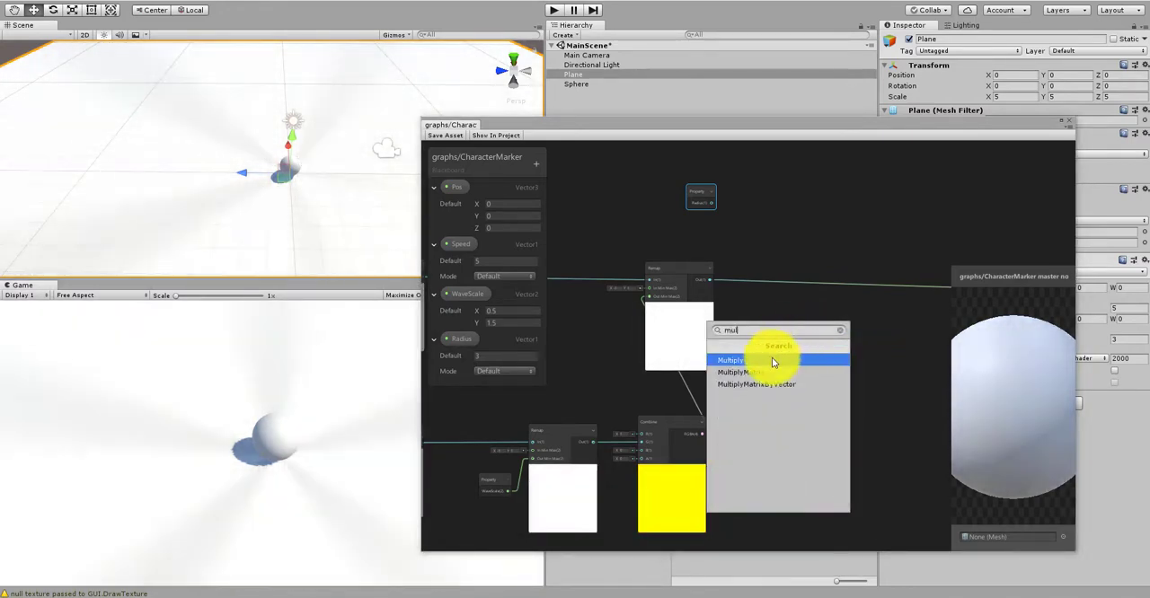
click(772, 361)
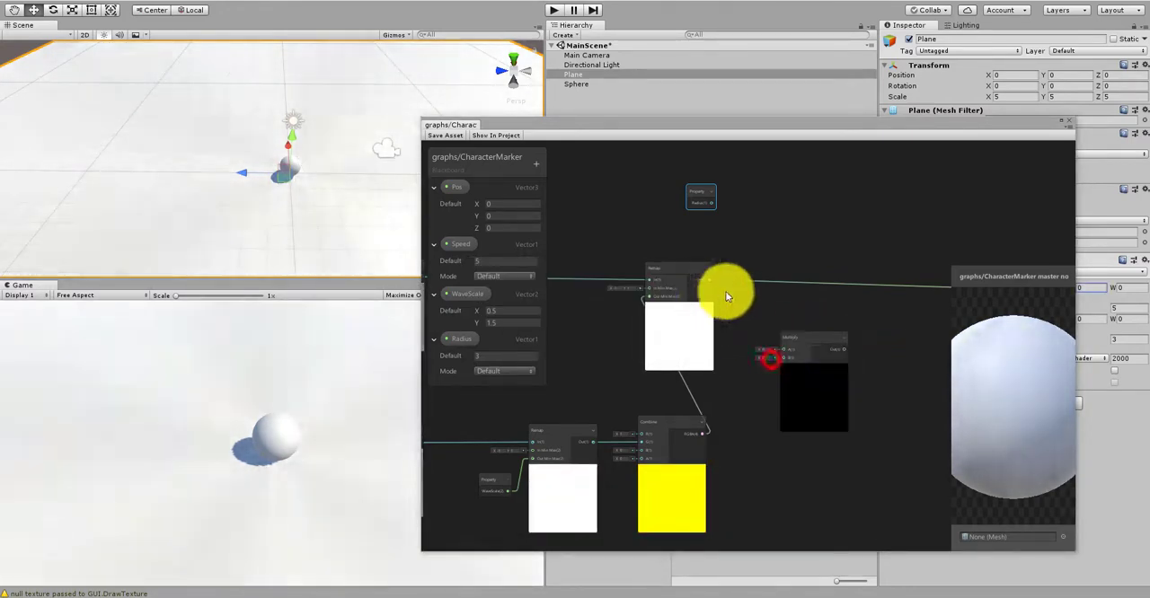
Step: Connect the upper Remap's output to the Multiply node's A input
scroll(726, 290, up, 3)
drag(697, 278, 876, 347)
middle_drag(749, 248, 726, 297)
Step: Place the Radius property beside the new Multiply, connect it to the B input and save the shader asset
drag(663, 170, 745, 435)
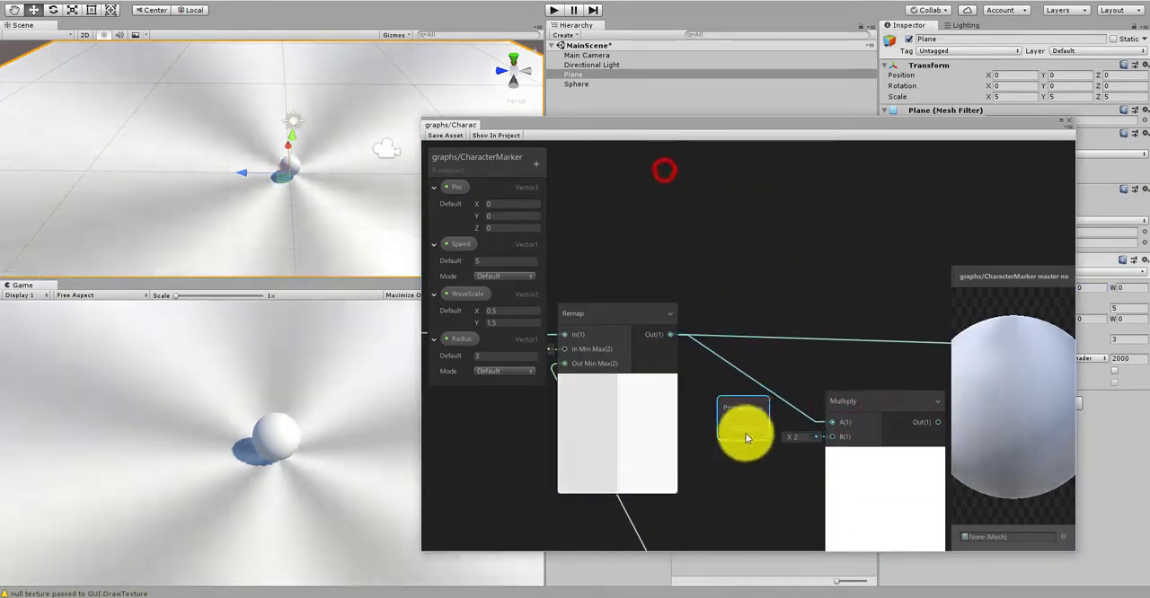
middle_drag(793, 351, 760, 312)
drag(727, 418, 795, 389)
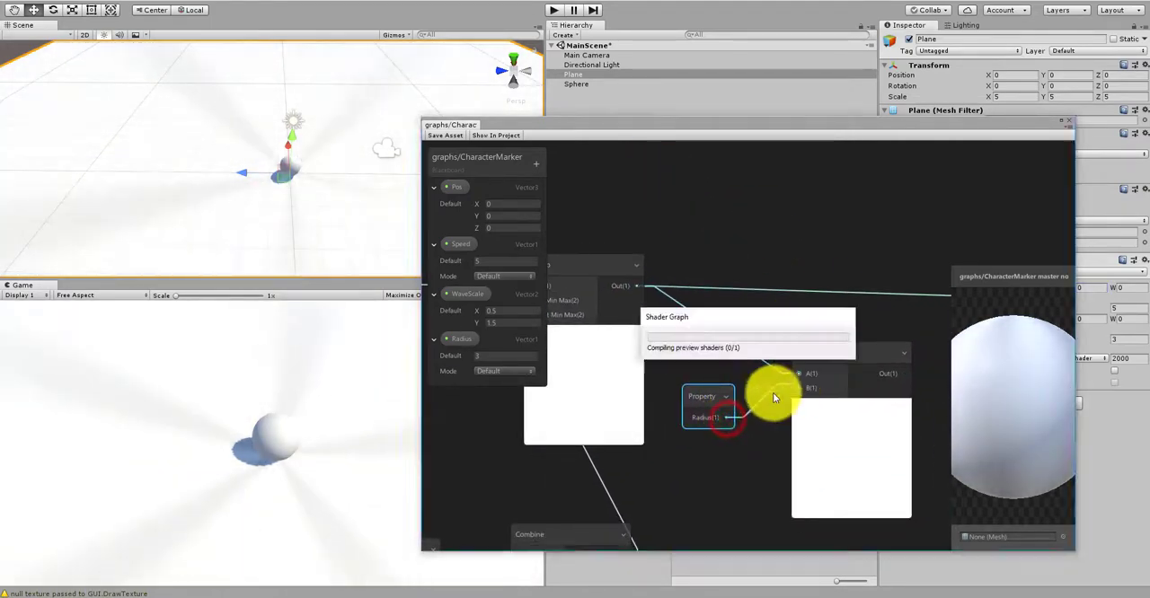
drag(710, 399, 723, 404)
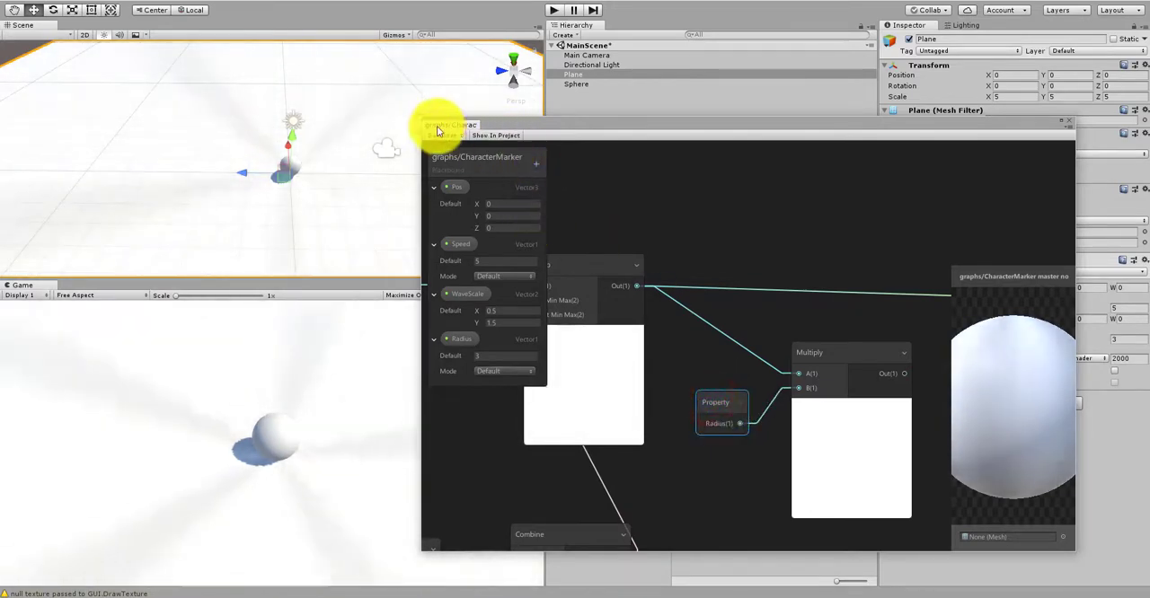
click(443, 135)
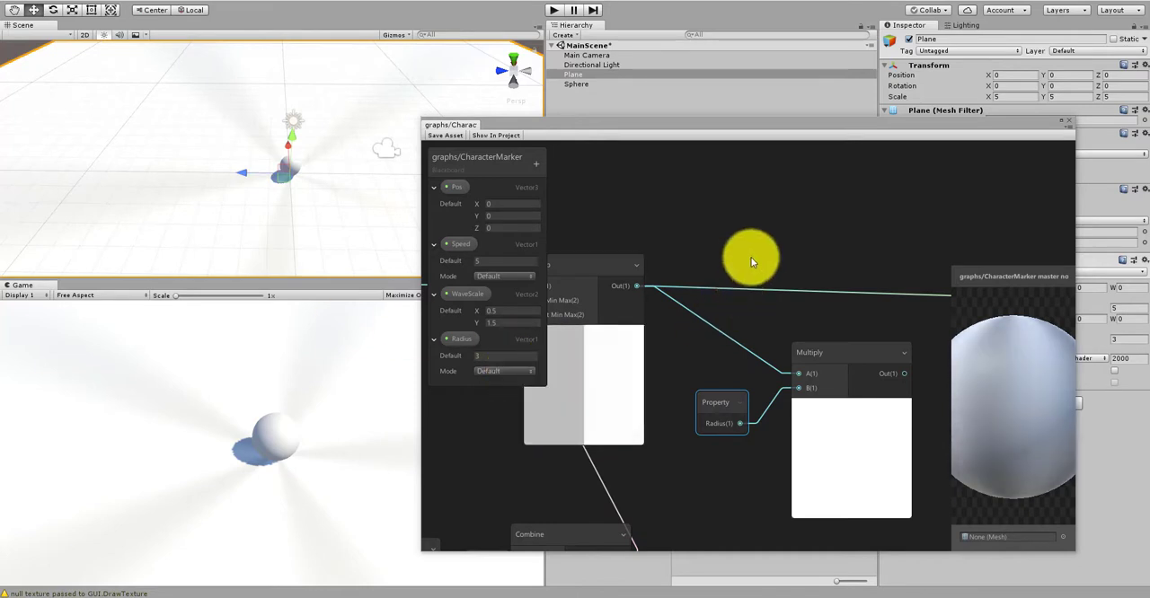
Step: Move the Distance node down, clear of the nodes above it
scroll(762, 270, down, 10)
scroll(706, 338, up, 6)
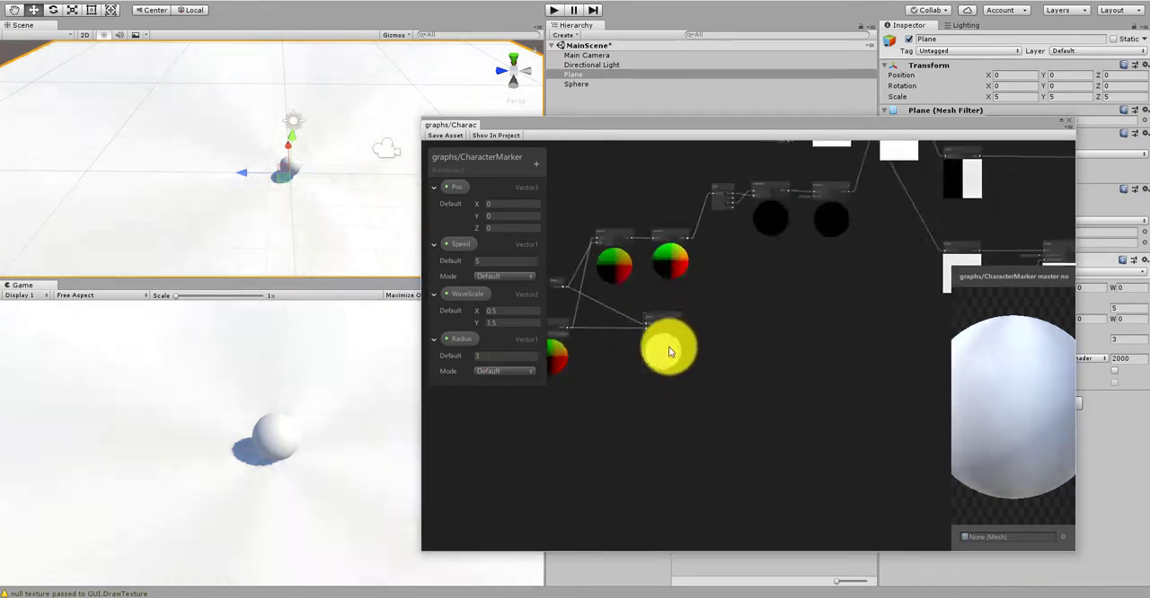
scroll(669, 352, up, 4)
drag(655, 290, 685, 366)
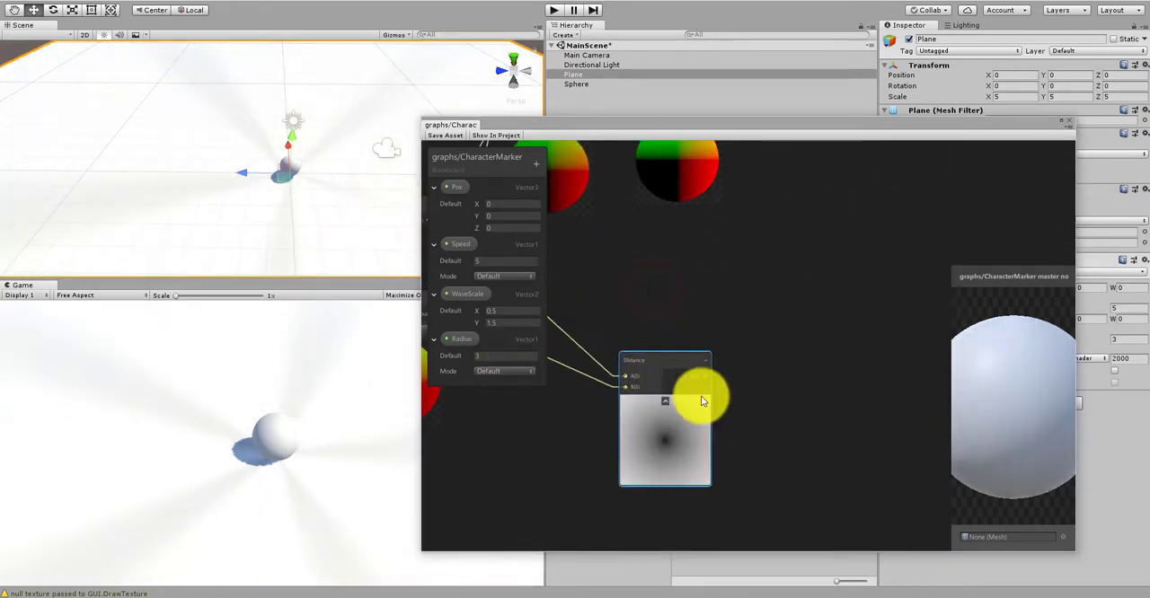
Step: Create a Preview node beside the Distance node and connect the Distance output to its input
middle_drag(737, 440, 652, 435)
scroll(703, 432, up, 2)
right_click(704, 432)
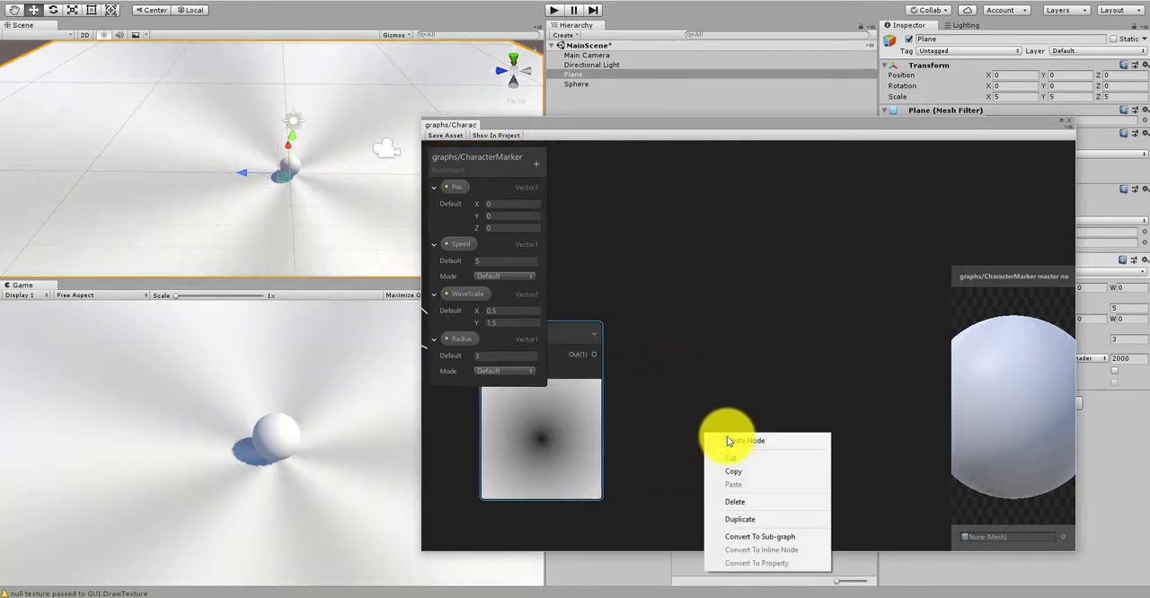
click(729, 440)
text(prev)
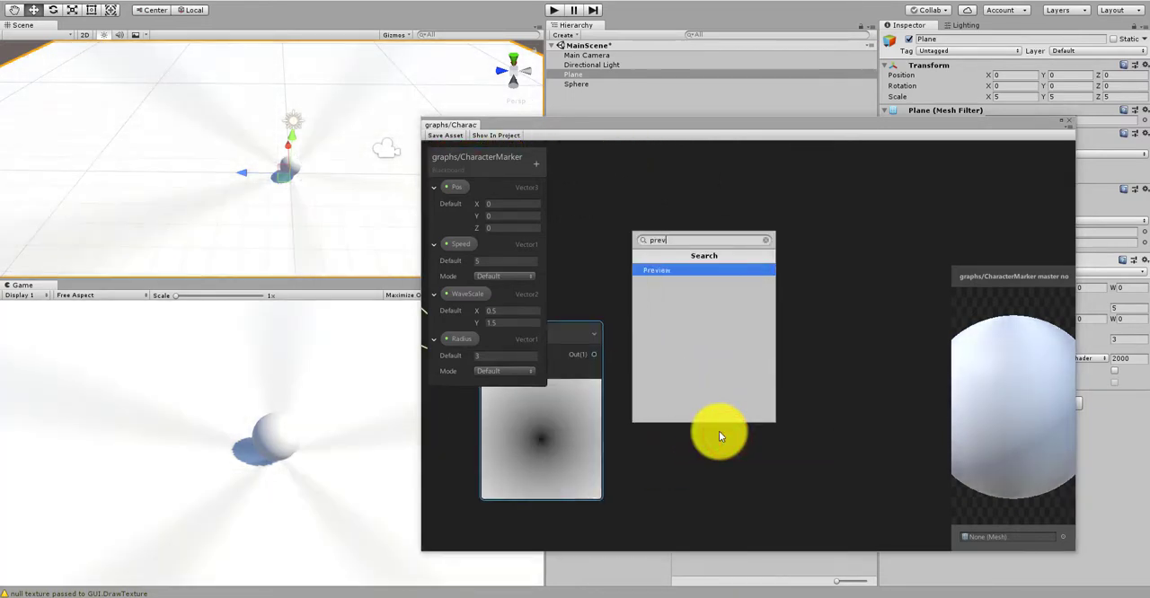
click(654, 269)
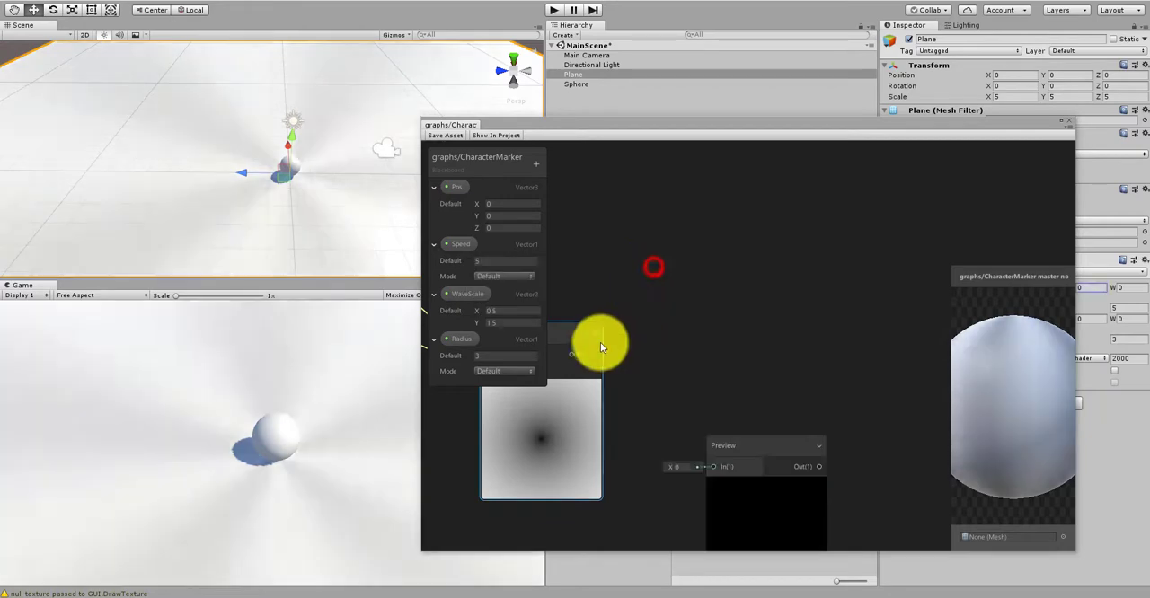
drag(596, 354, 753, 384)
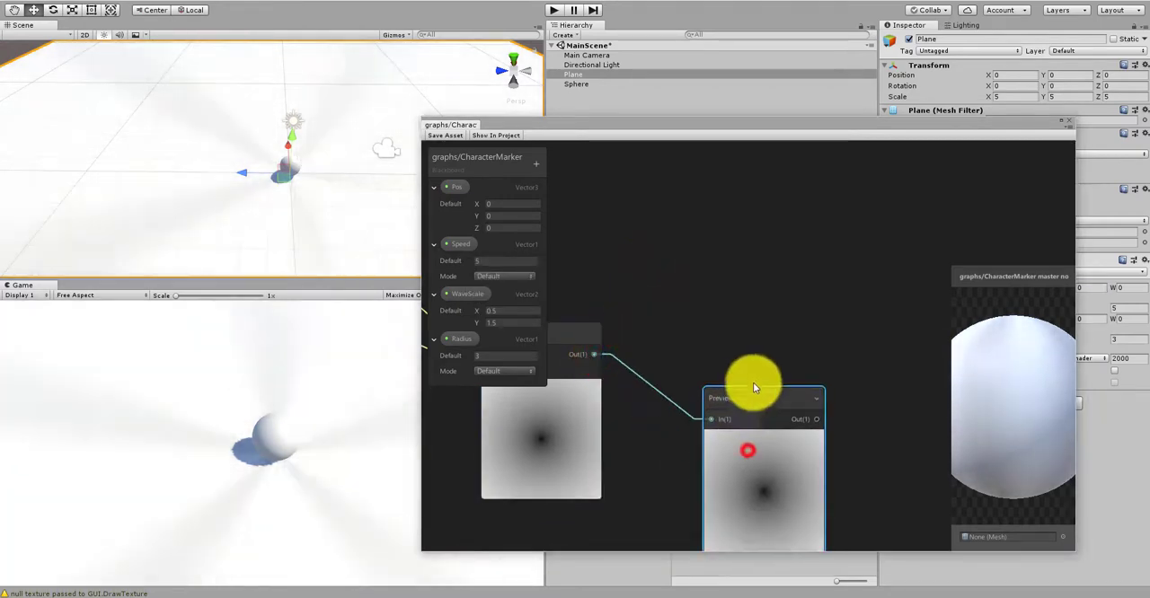
Step: Move the Preview node across the graph so it sits directly below the Radius Multiply node
scroll(727, 346, down, 5)
middle_drag(817, 362, 619, 373)
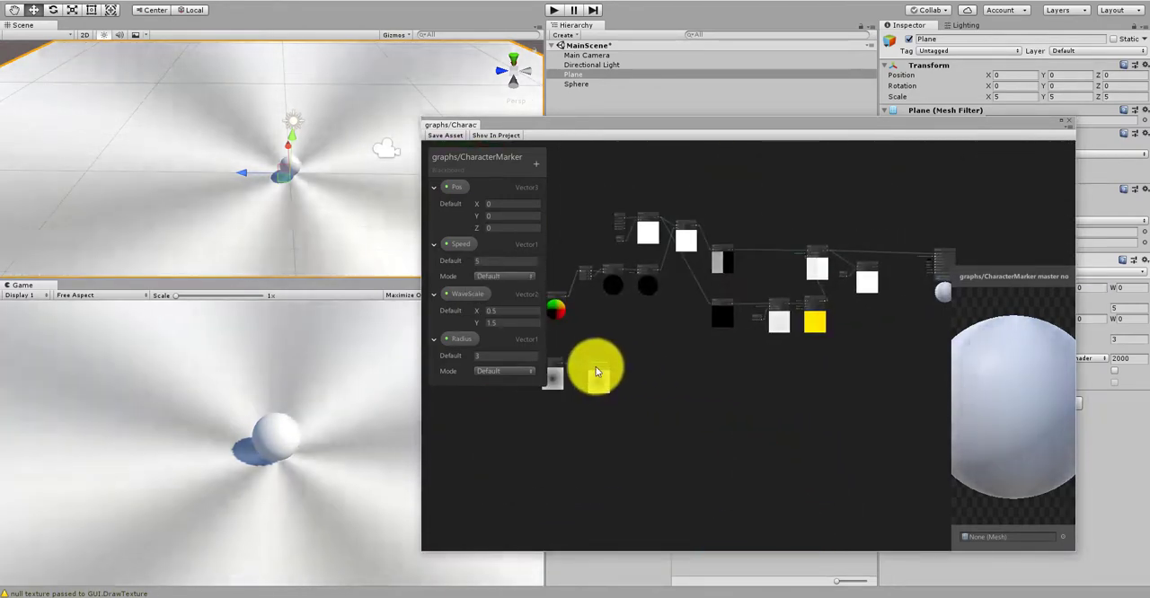
drag(595, 371, 885, 364)
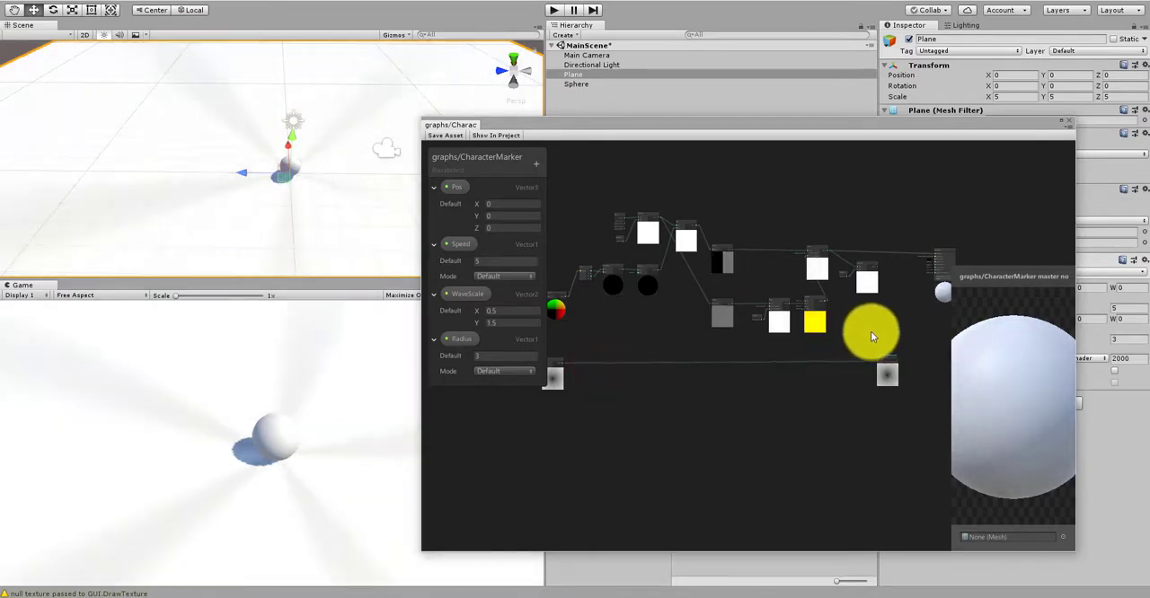
middle_drag(875, 356, 758, 376)
scroll(759, 375, up, 9)
drag(786, 405, 713, 409)
scroll(726, 369, down, 4)
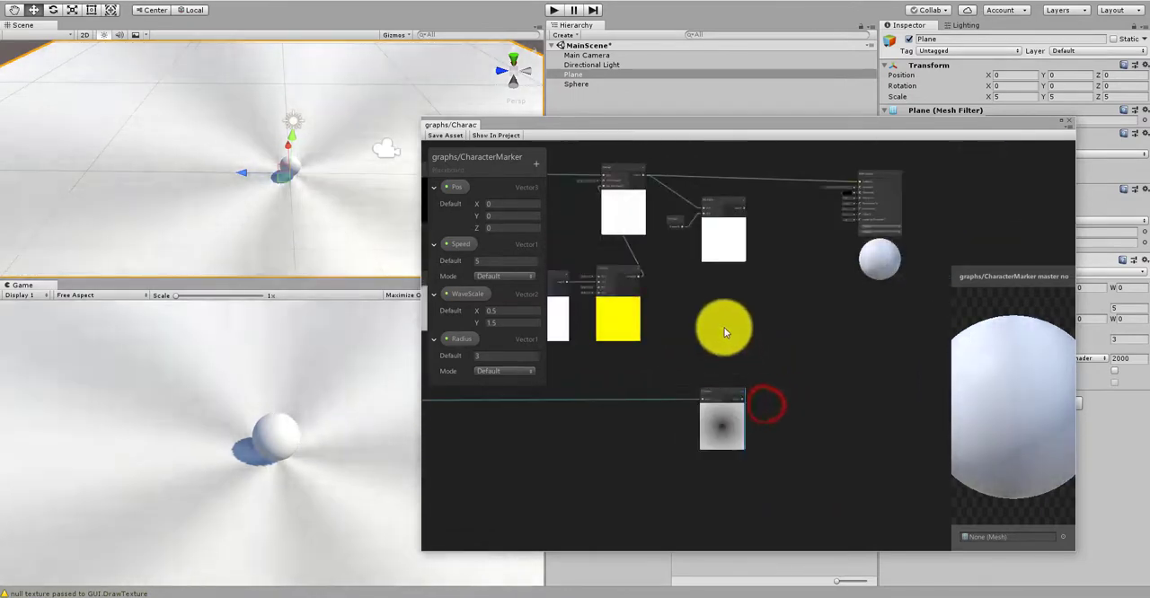
middle_drag(726, 332, 721, 354)
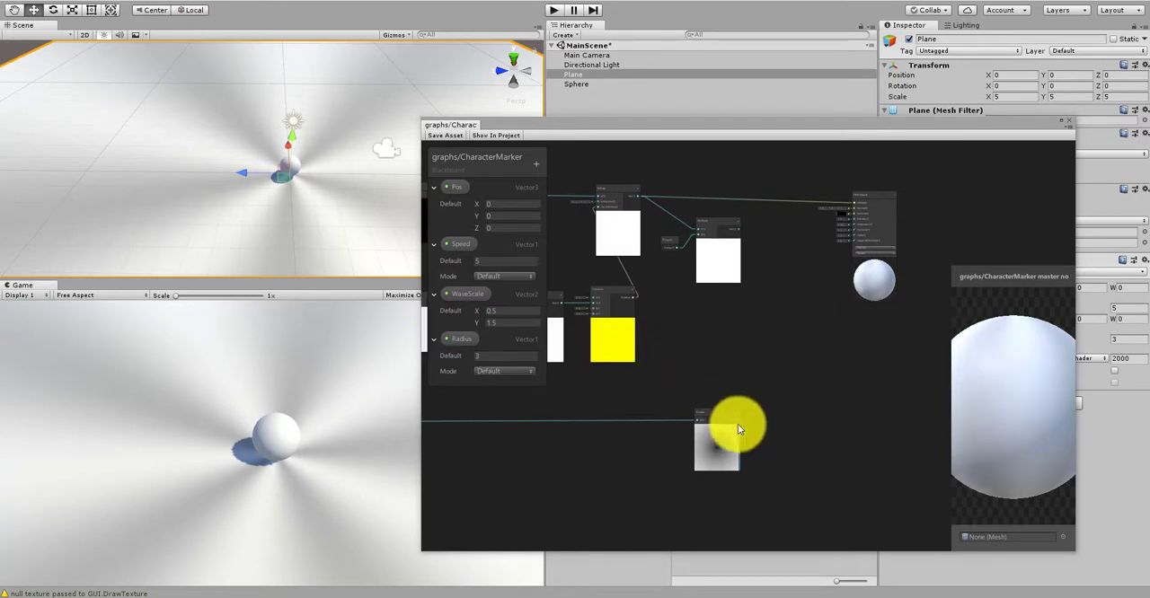
scroll(738, 424, up, 3)
drag(692, 396, 672, 393)
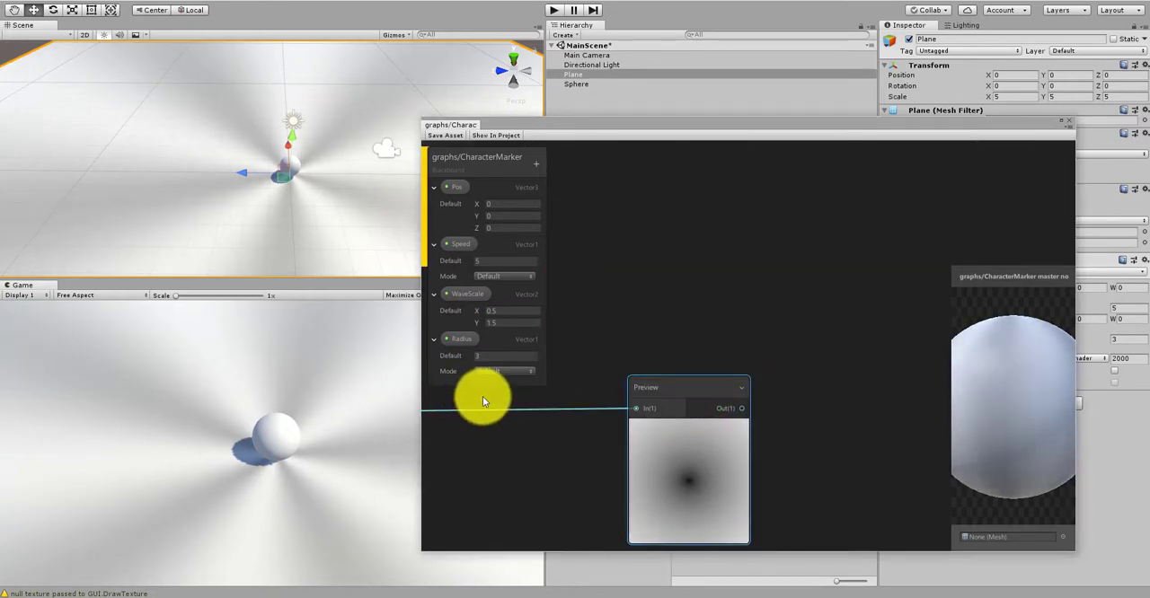
scroll(682, 322, down, 5)
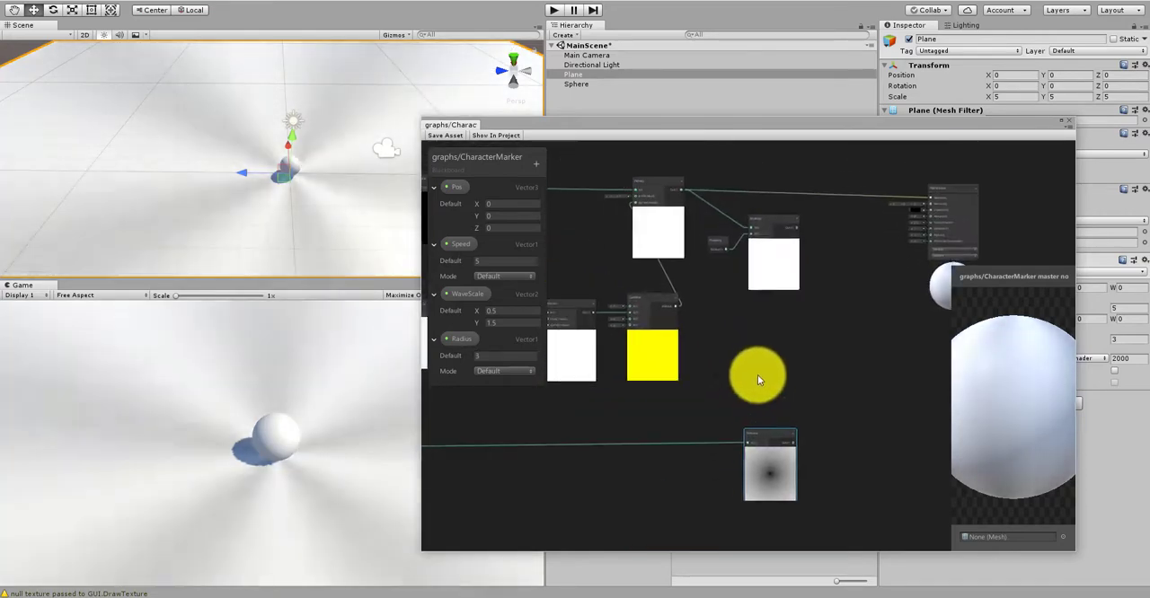
Step: Move the Radius property node down into the space between the Multiply and Preview nodes
scroll(727, 263, up, 5)
drag(714, 216, 714, 402)
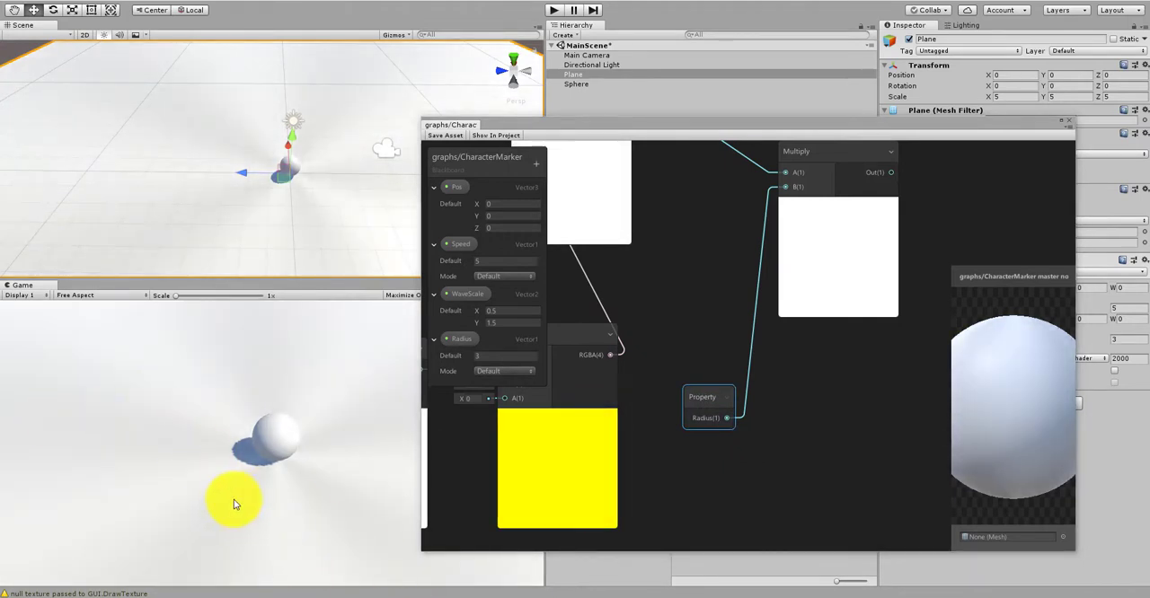
scroll(787, 433, down, 5)
middle_drag(784, 476, 759, 431)
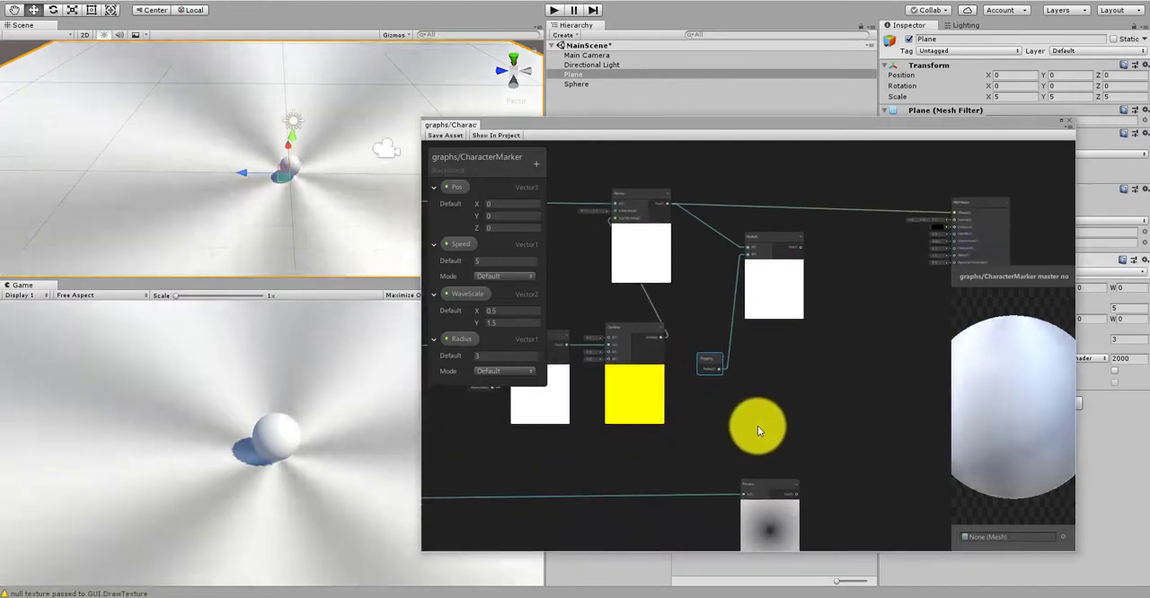
Step: Create a Minimum node and place it above the Preview node, in the gap below the Multiply
right_click(759, 434)
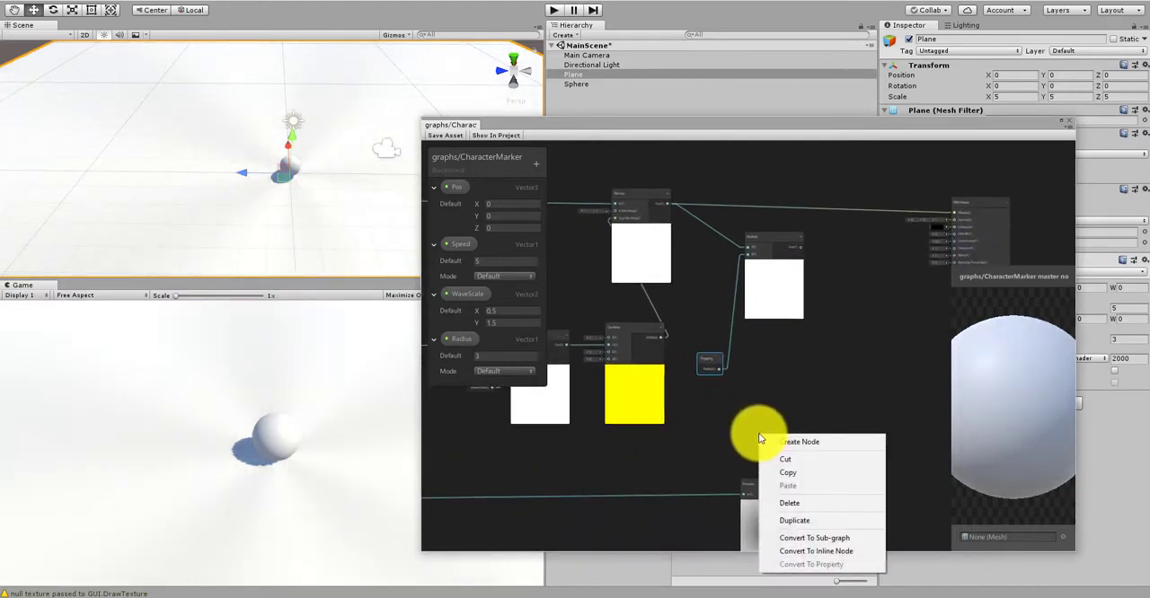
click(779, 432)
right_click(767, 427)
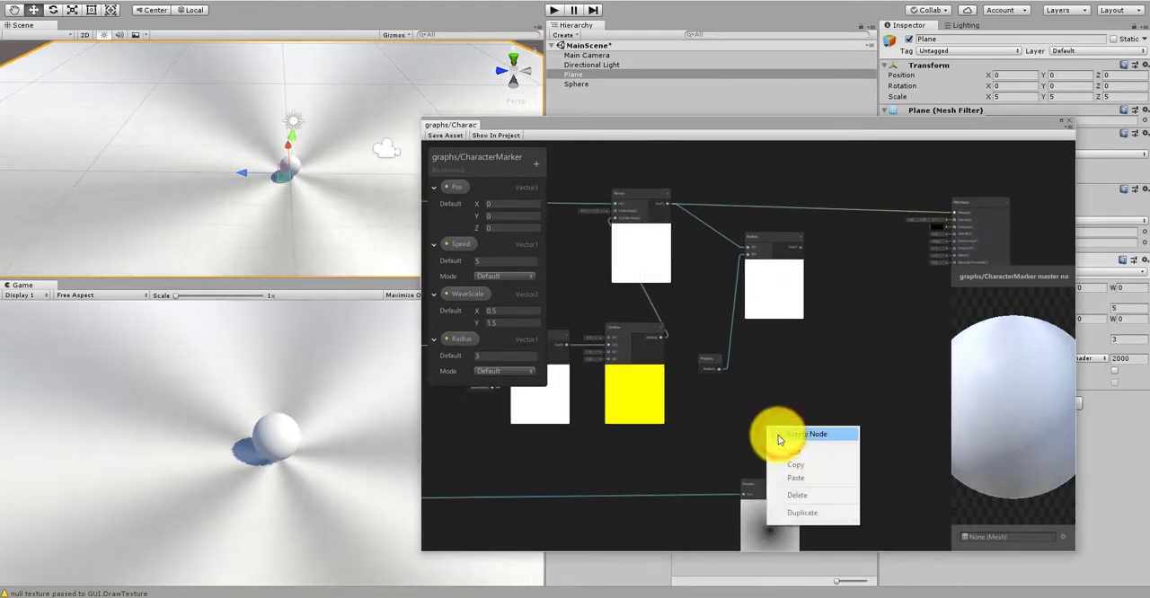
click(778, 435)
text(minim)
key(Return)
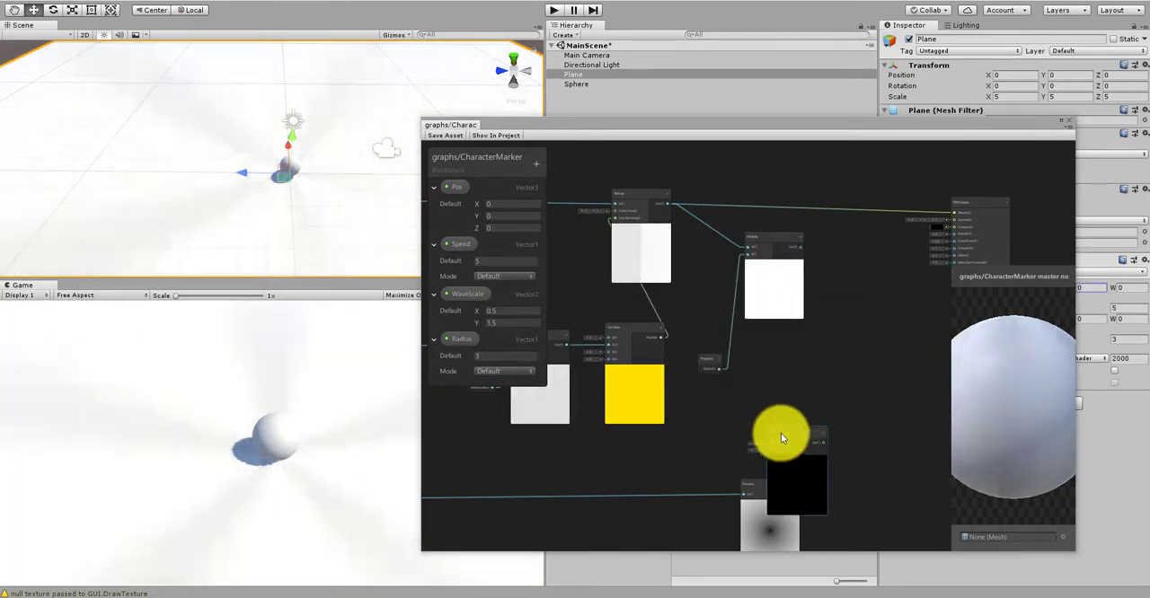
click(793, 436)
scroll(746, 379, up, 3)
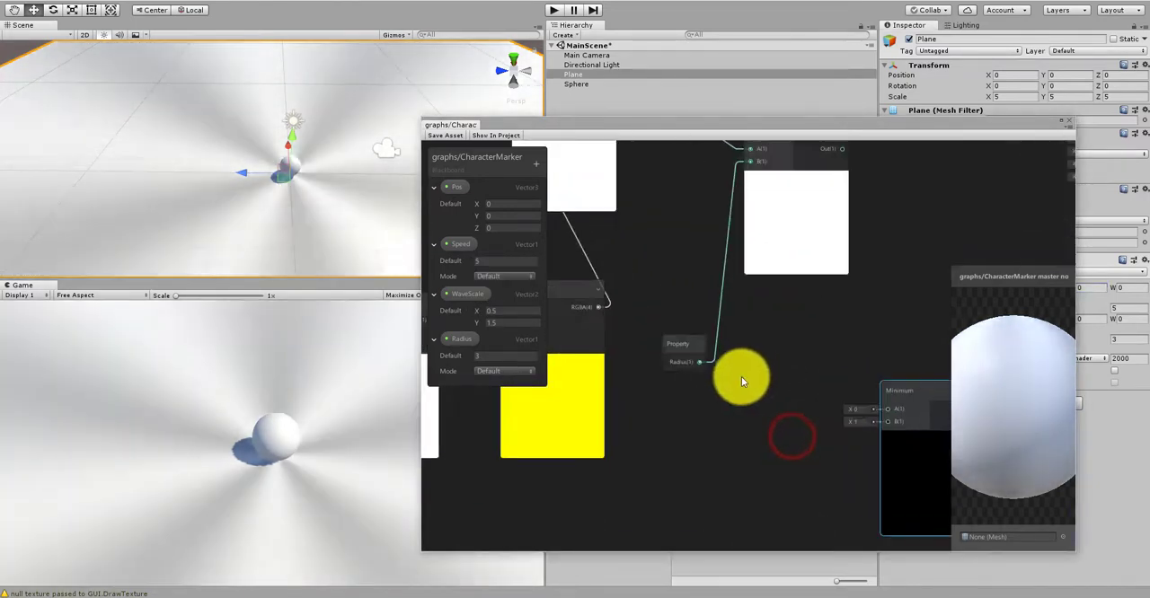
scroll(717, 400, down, 4)
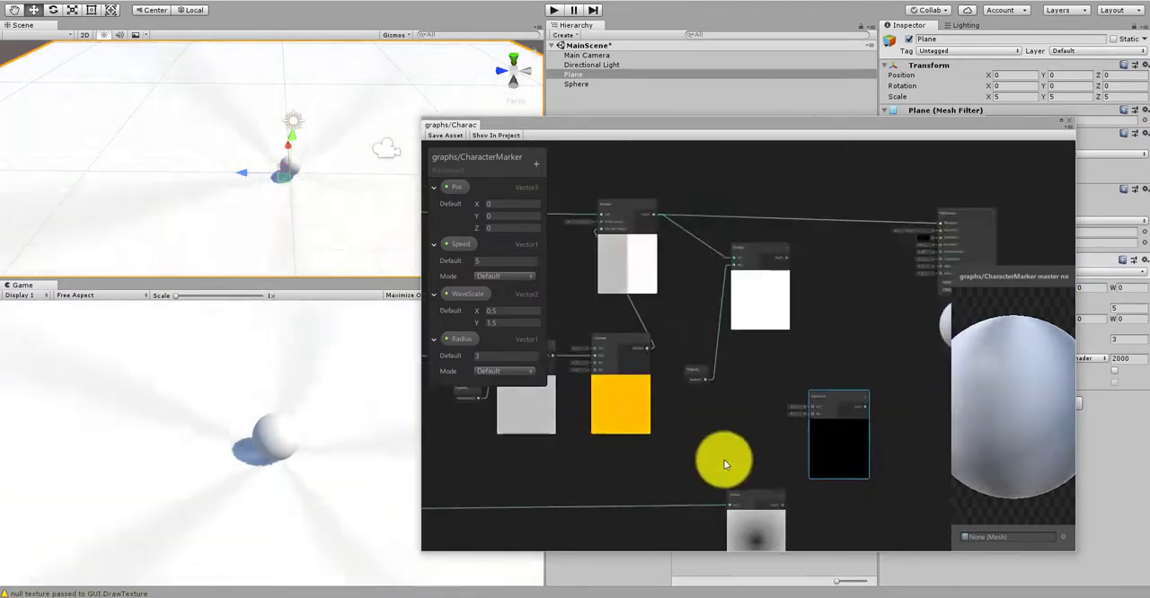
Step: Connect the Radius property to the Minimum node's A input and the Preview node's output to its B input
middle_drag(723, 462, 688, 538)
scroll(739, 436, up, 4)
drag(601, 269, 821, 325)
drag(765, 533, 805, 386)
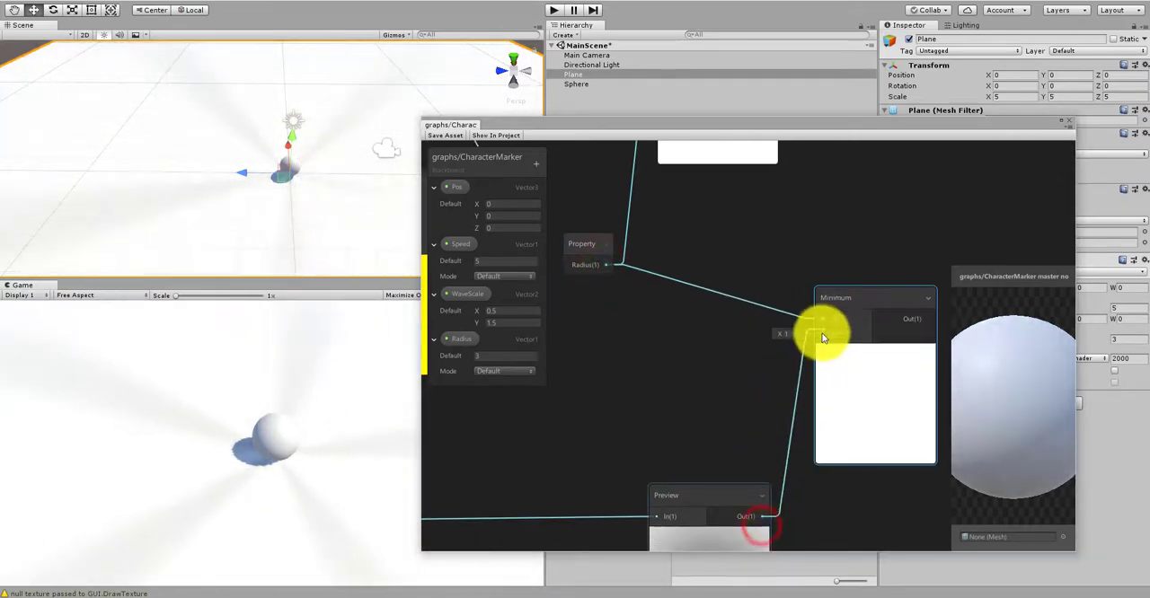
drag(821, 337, 820, 340)
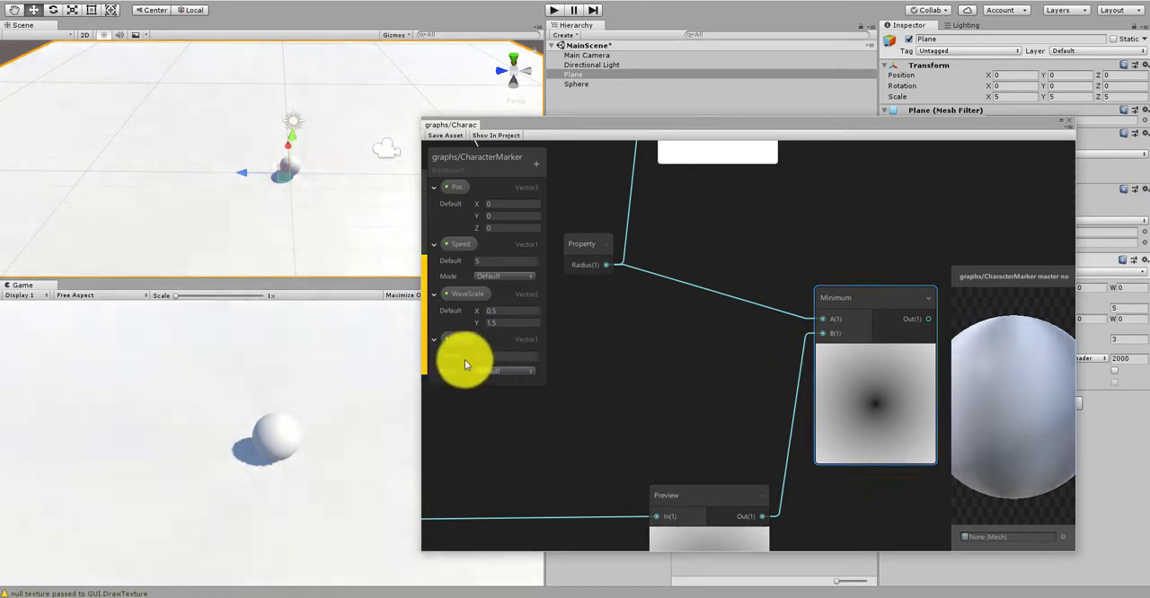
Step: Nudge the Radius property node slightly right and the Preview node slightly left to tidy the layout
drag(577, 249, 595, 252)
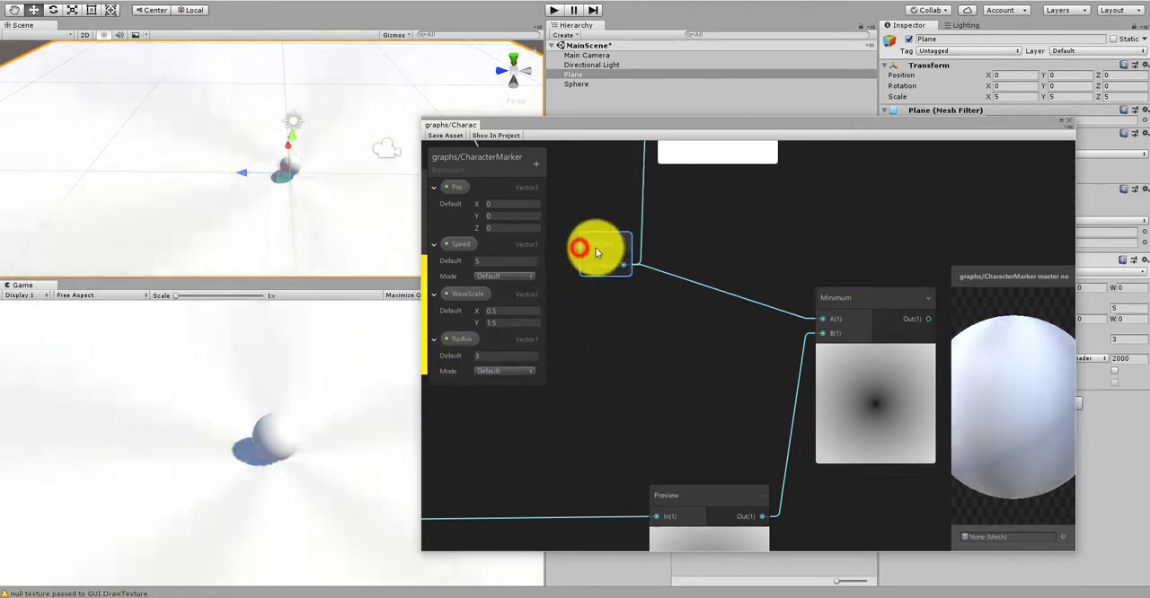
scroll(738, 297, down, 1)
middle_drag(801, 475, 777, 411)
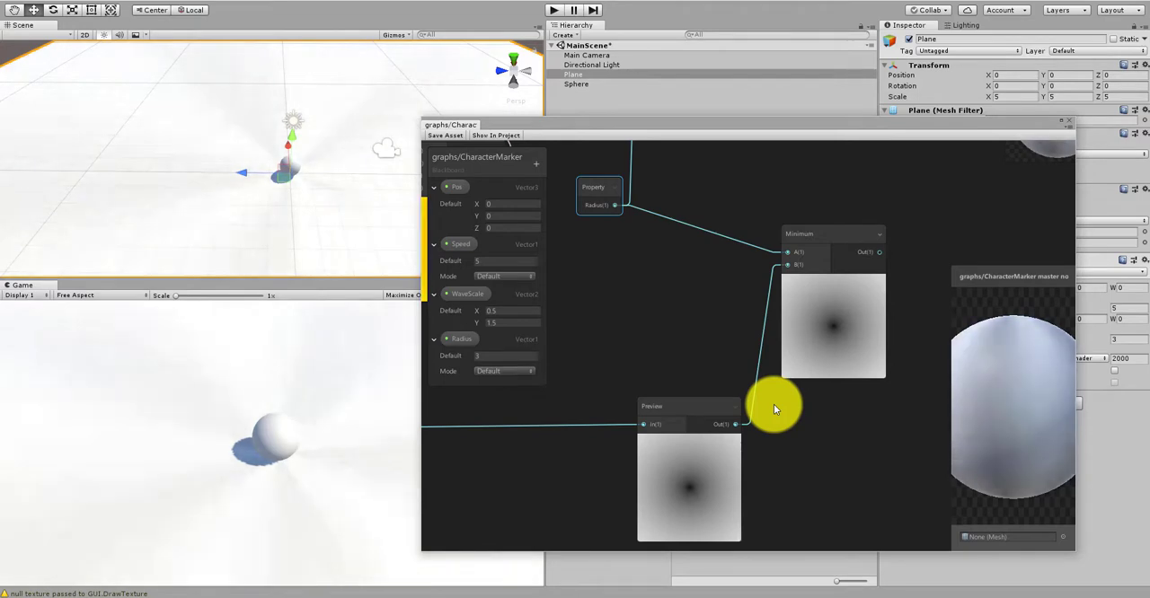
scroll(778, 321, down, 4)
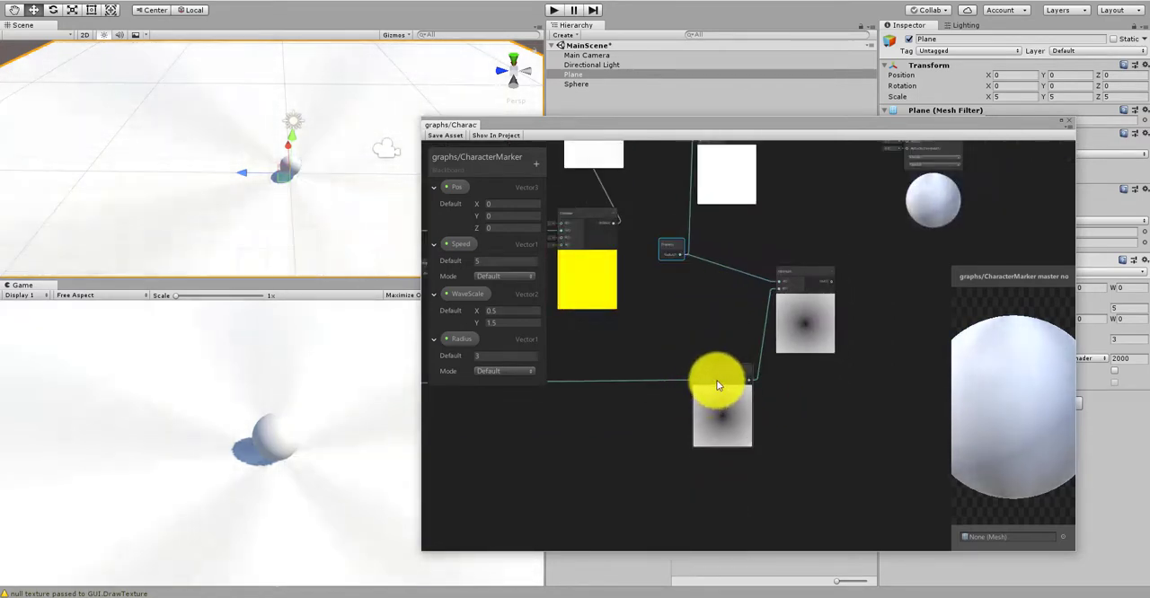
drag(718, 379, 705, 385)
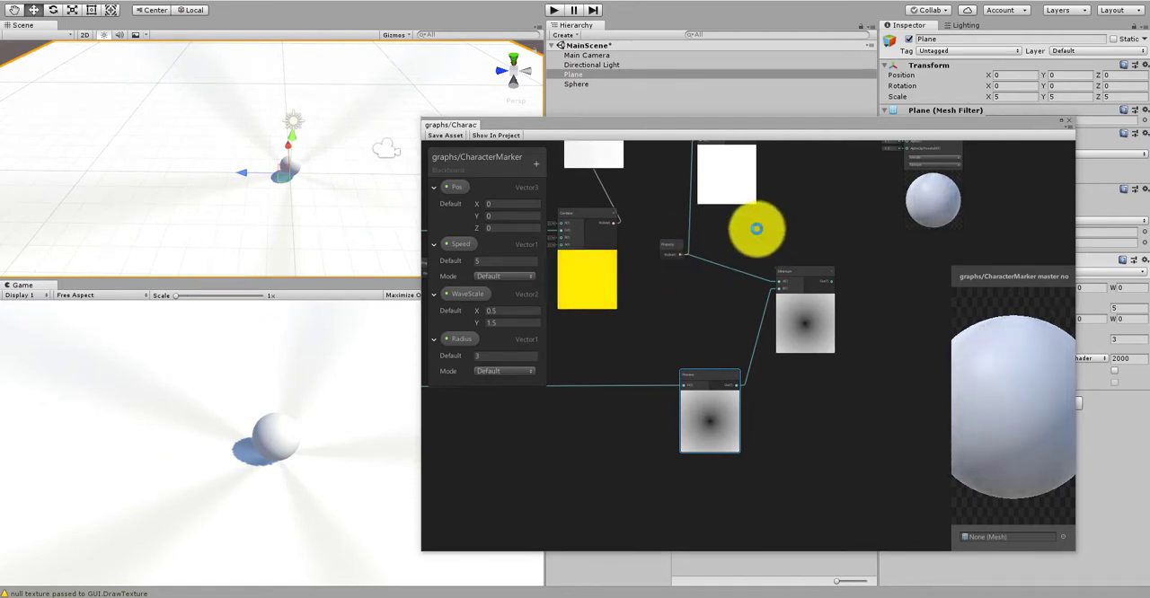
Step: Shift the Minimum node slightly down and to the left
middle_drag(756, 230, 758, 303)
scroll(758, 301, up, 1)
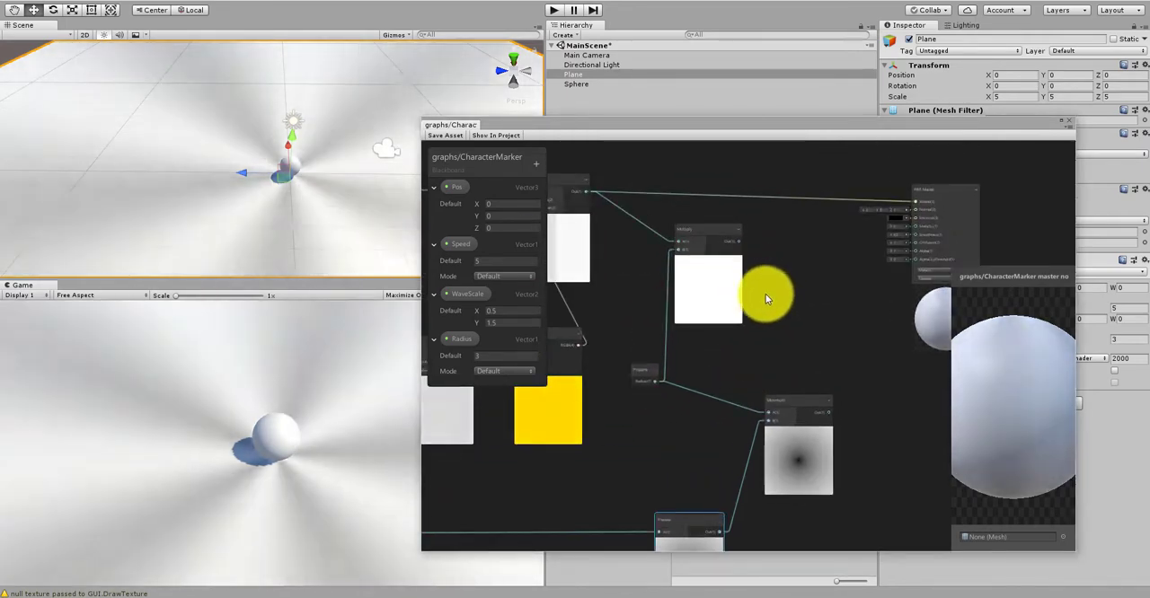
scroll(766, 294, down, 3)
scroll(803, 383, up, 5)
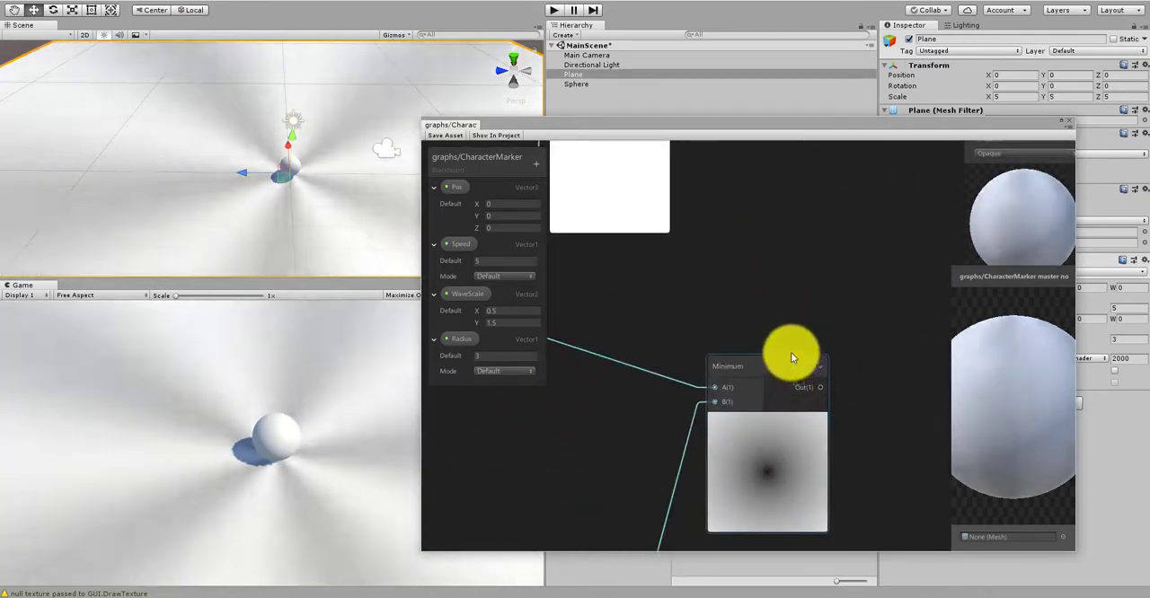
drag(779, 362, 762, 375)
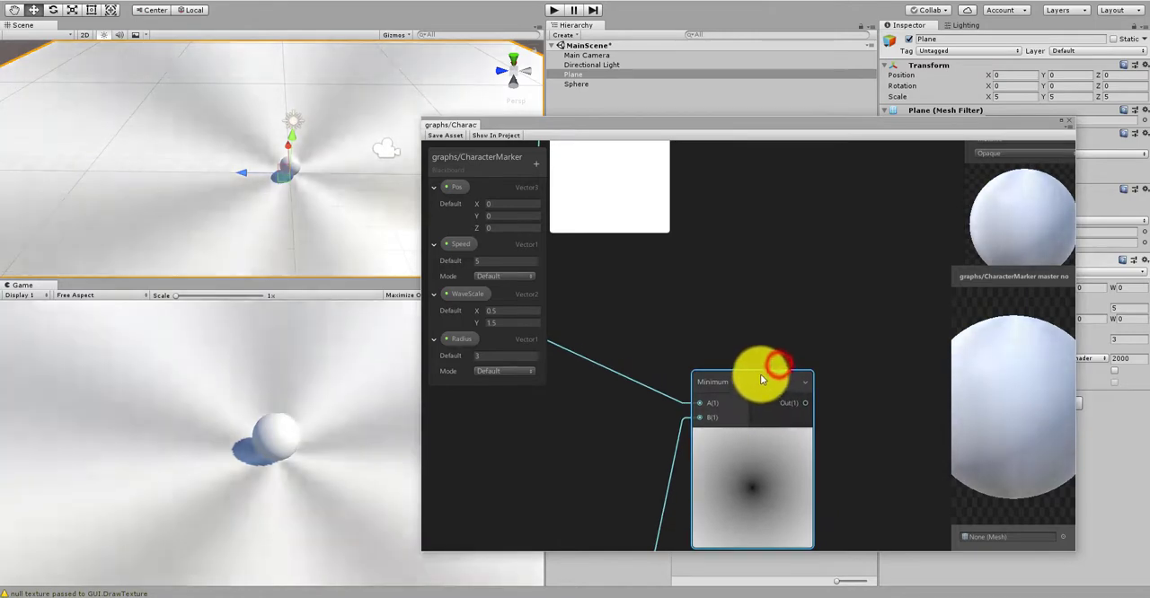
scroll(747, 322, down, 1)
scroll(747, 323, down, 2)
middle_drag(748, 324, 694, 365)
scroll(712, 419, up, 2)
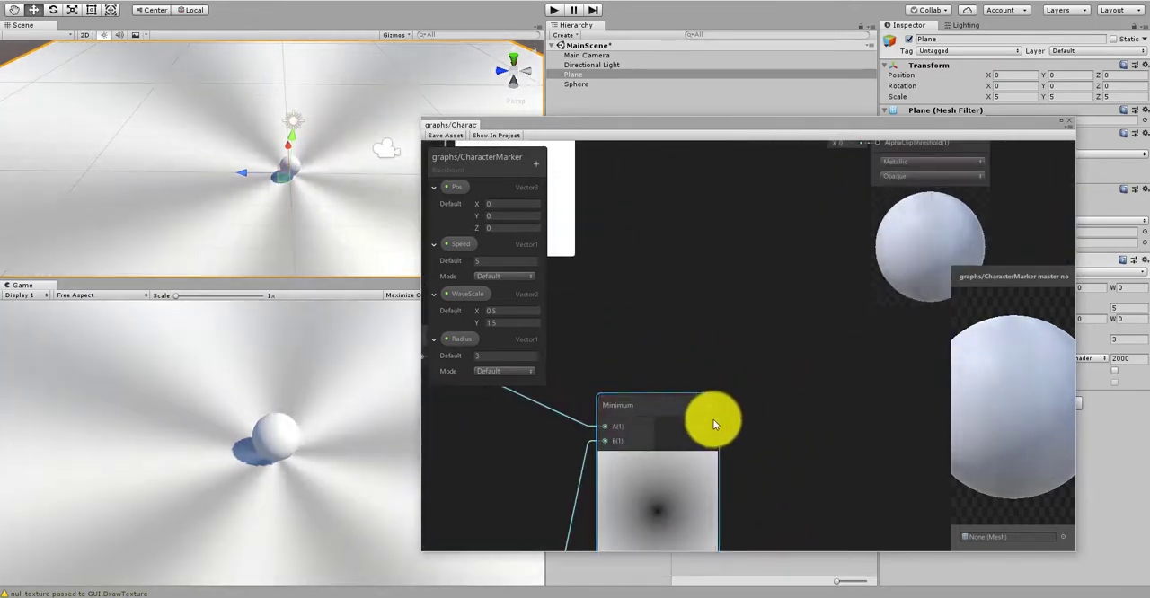
scroll(712, 346, down, 1)
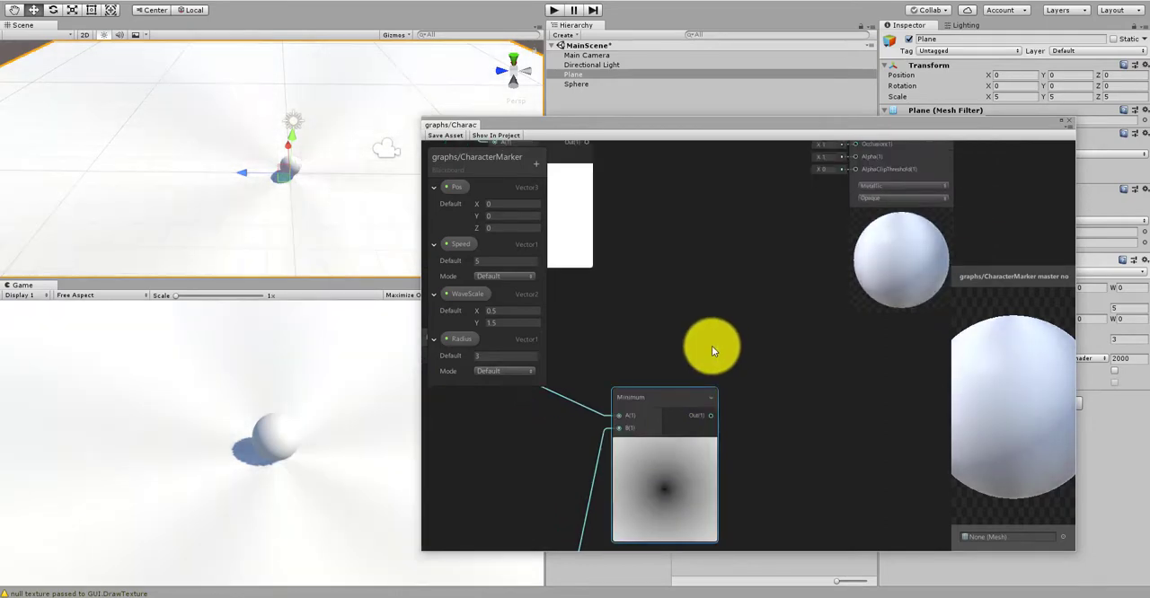
scroll(712, 350, down, 2)
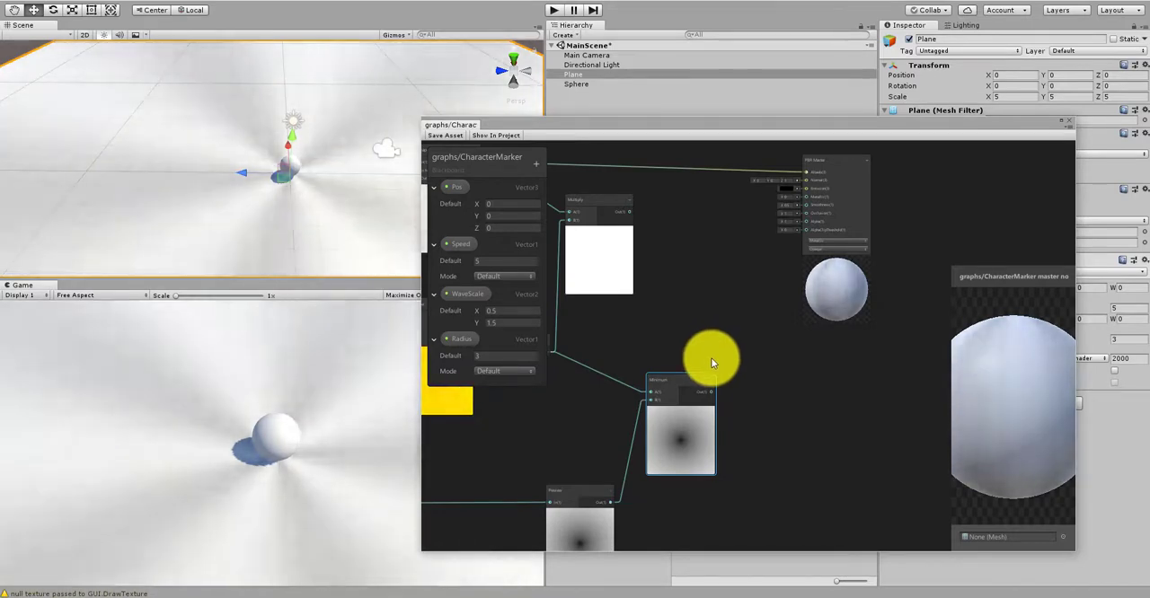
scroll(711, 359, up, 1)
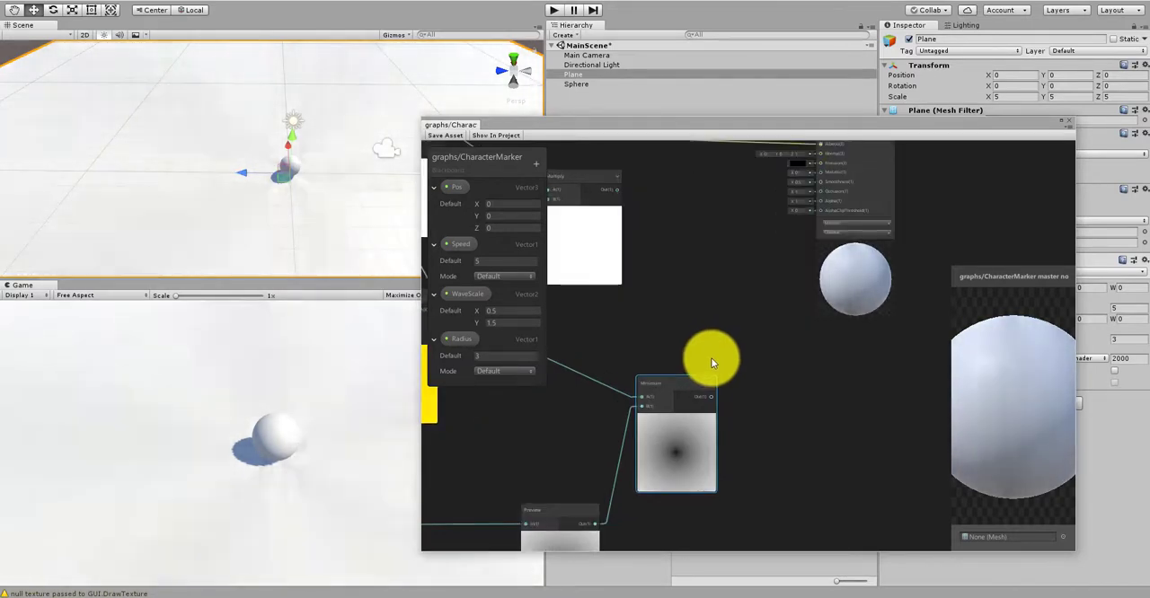
scroll(698, 341, down, 2)
scroll(681, 362, up, 2)
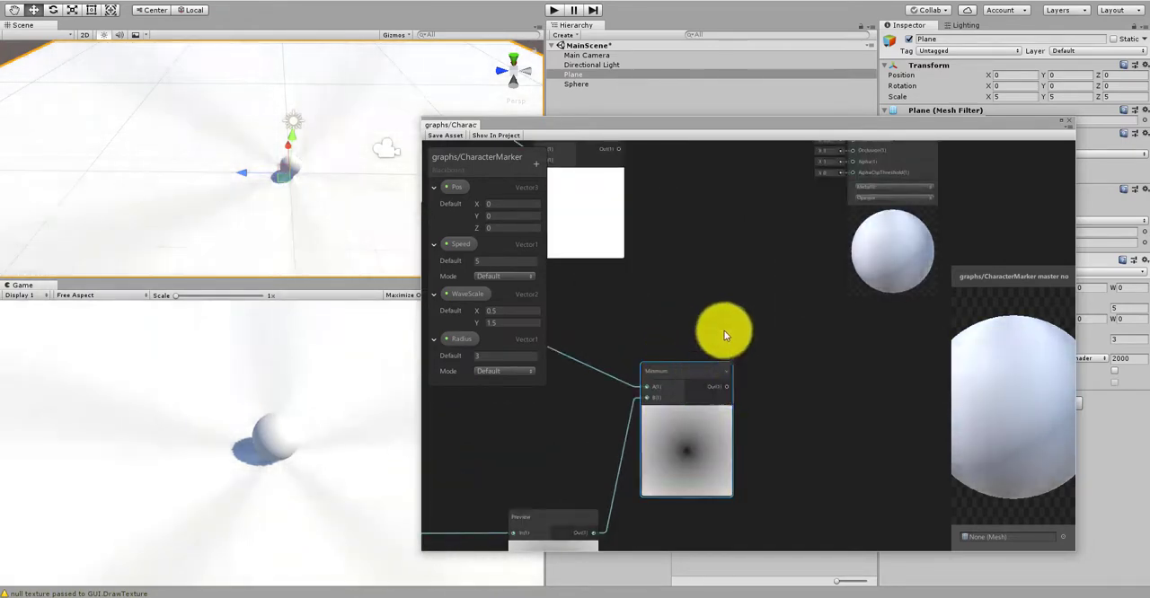
Step: Create a Divide node beside the Minimum node and connect the Minimum output to its A input
middle_drag(726, 335, 698, 368)
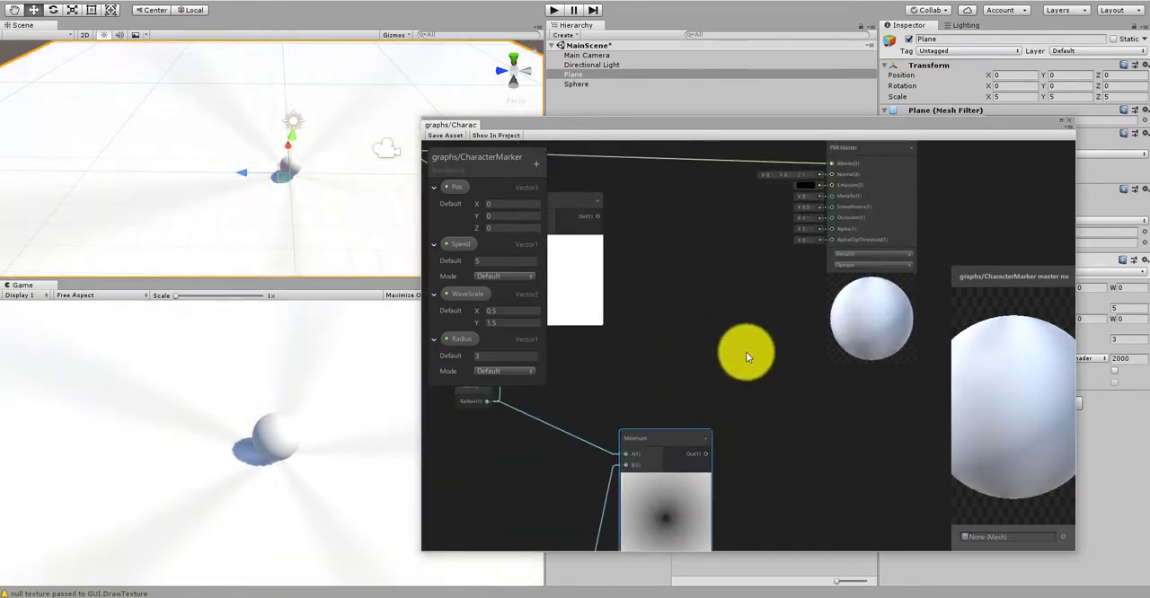
right_click(753, 356)
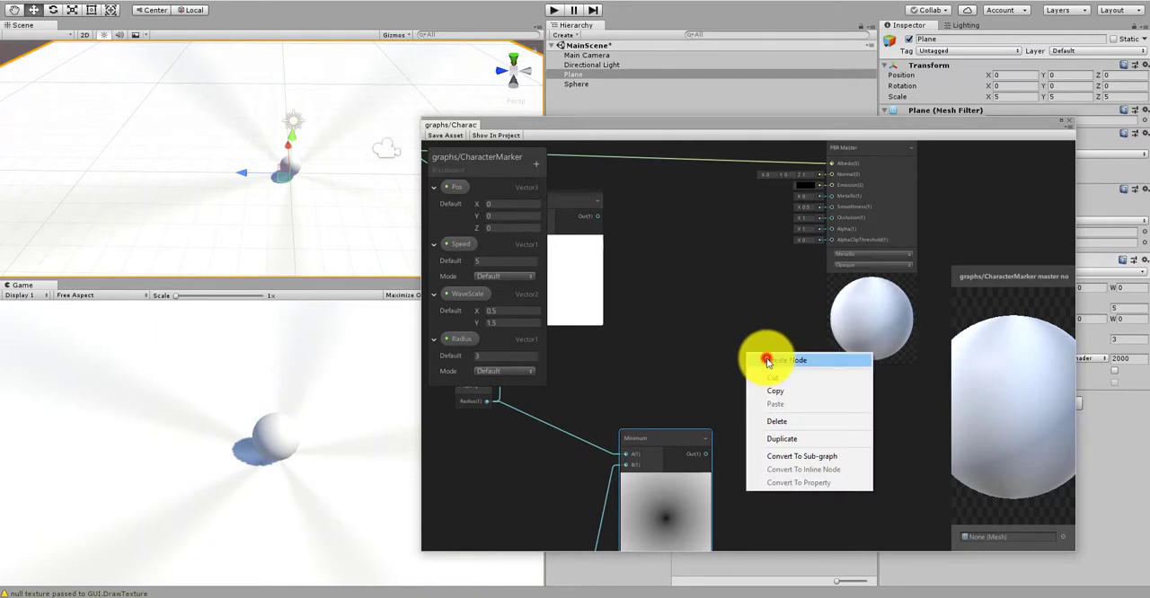
click(768, 360)
text(divi)
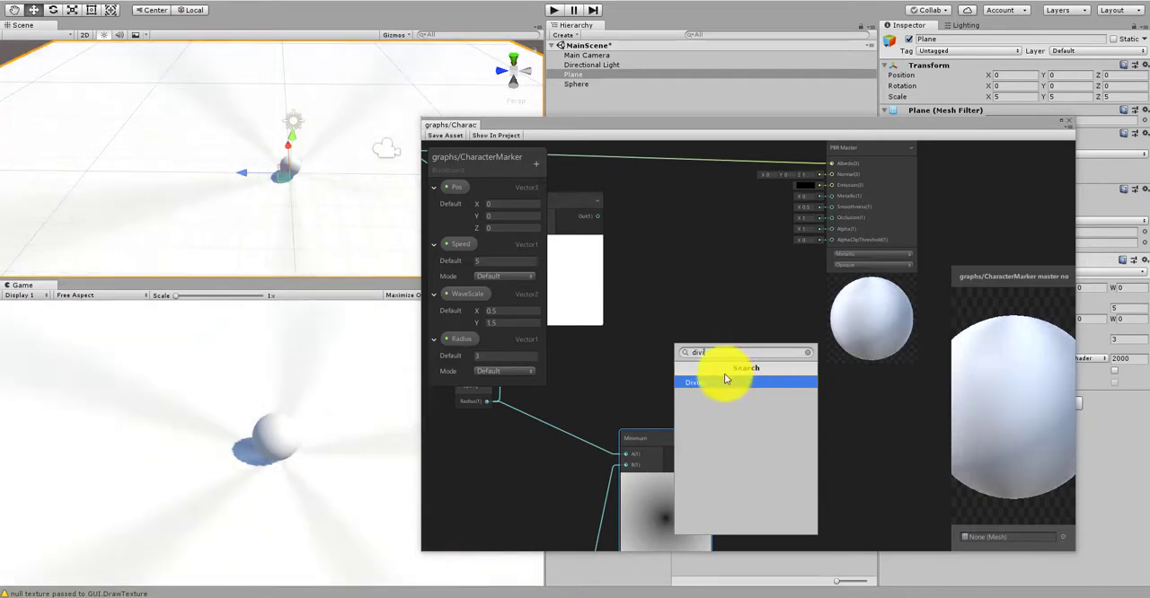
click(724, 382)
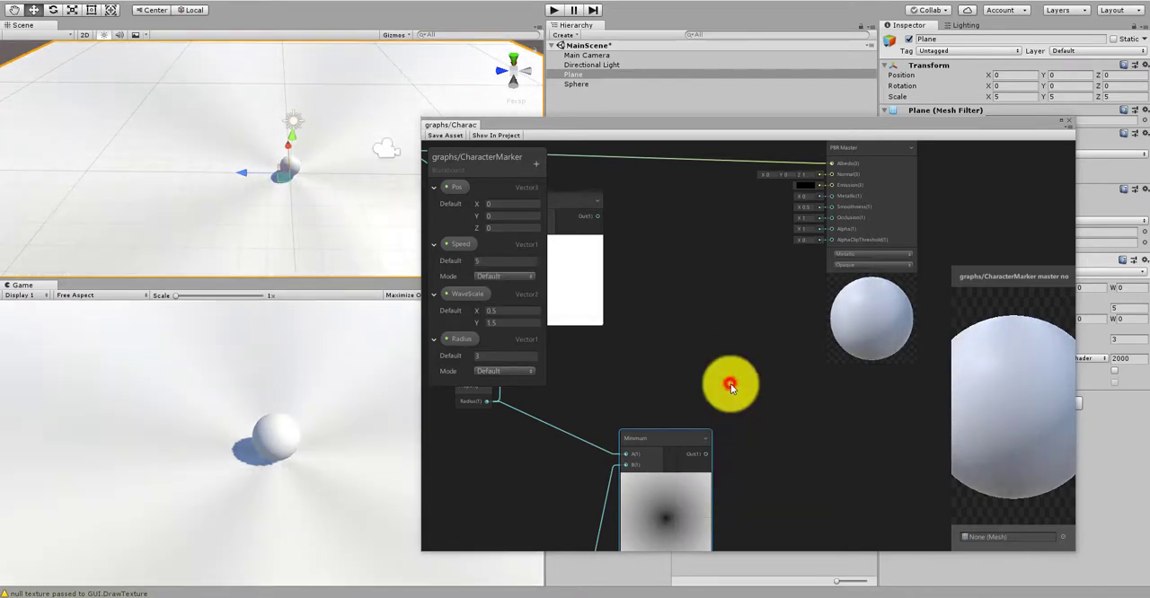
drag(707, 457, 744, 388)
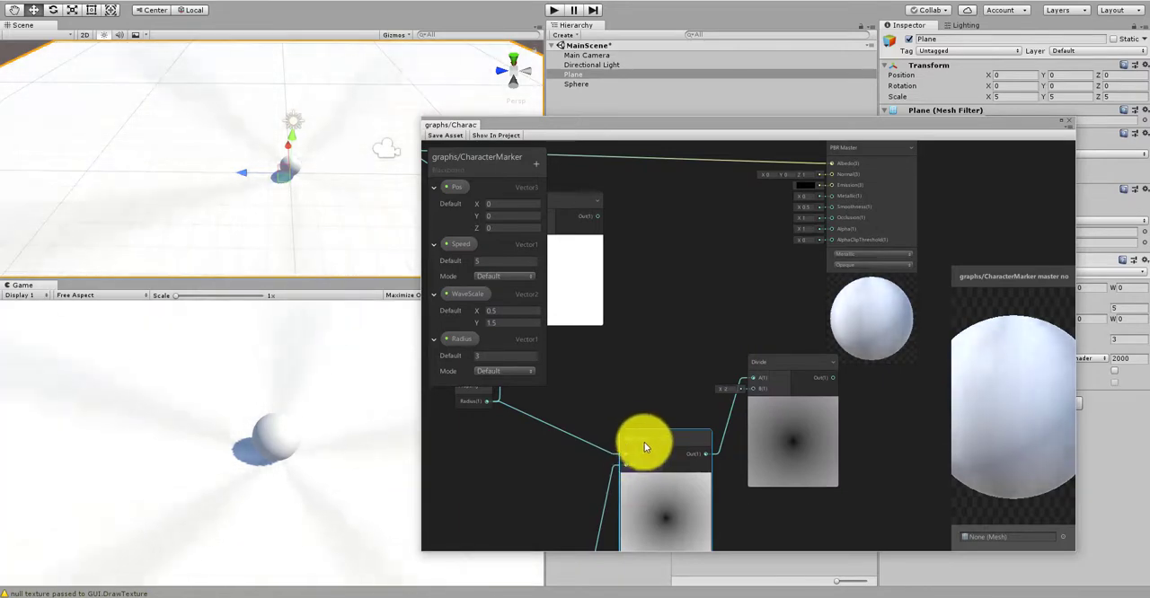
Step: Nudge the Minimum node down and right, and move the Divide node up and right of it
drag(643, 441, 662, 457)
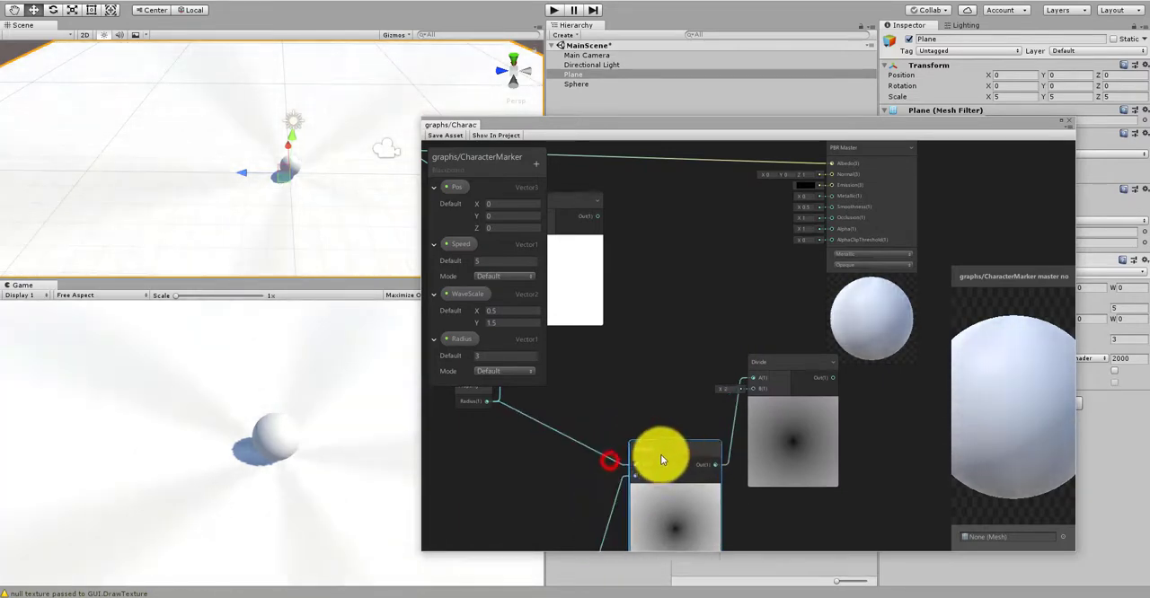
scroll(519, 423, down, 5)
click(668, 258)
scroll(575, 407, up, 5)
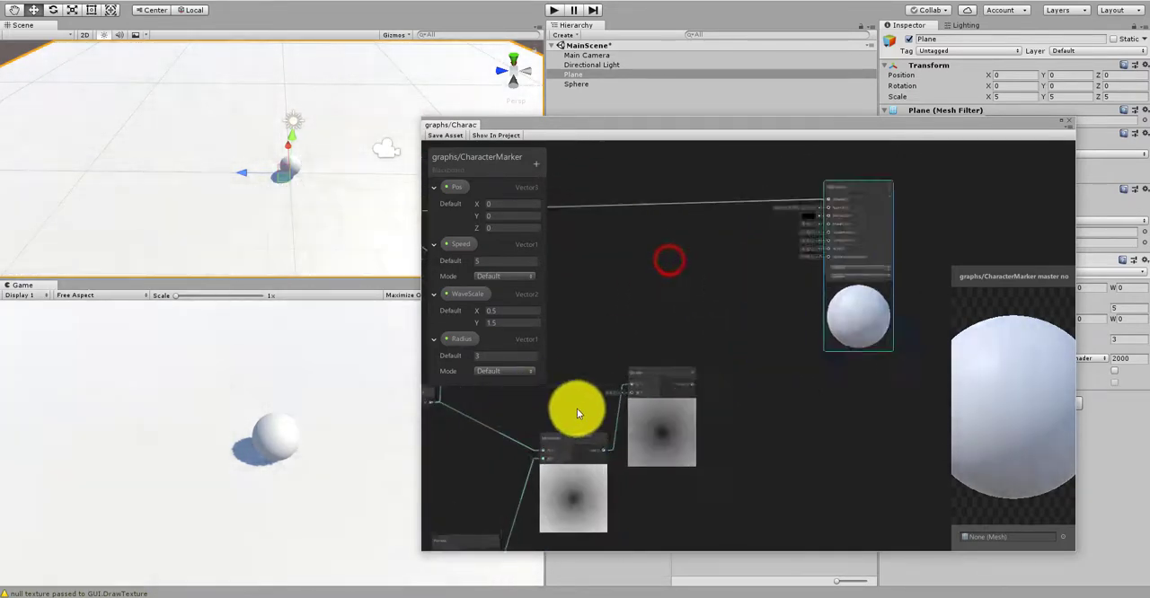
drag(708, 359, 746, 256)
scroll(745, 256, down, 5)
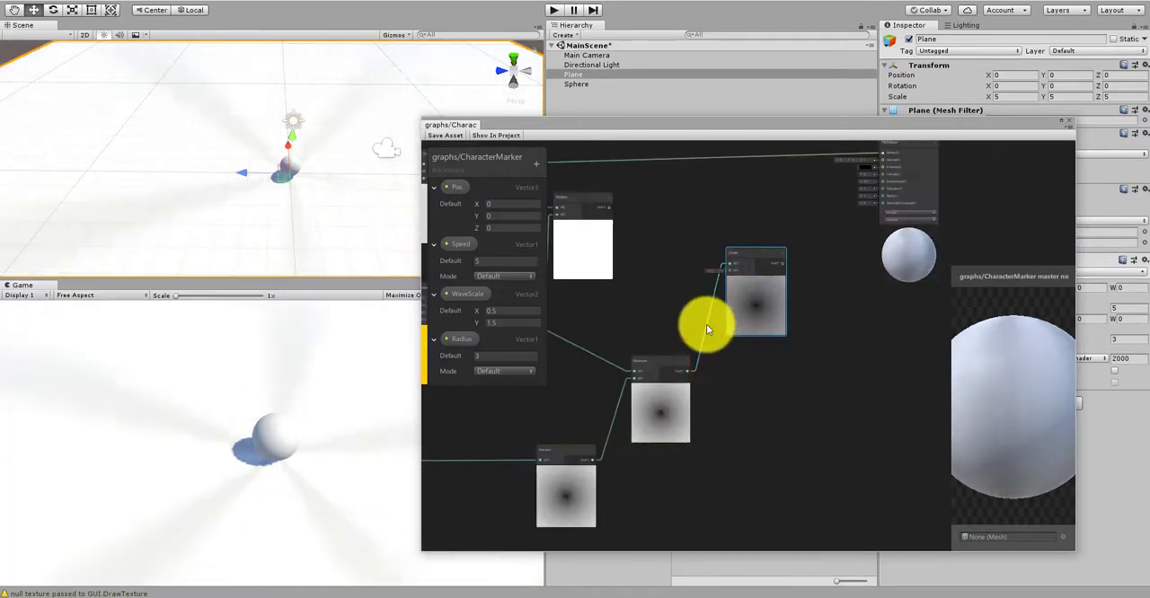
Step: Connect the Radius Multiply node's output to the Divide node's B input
scroll(689, 347, up, 5)
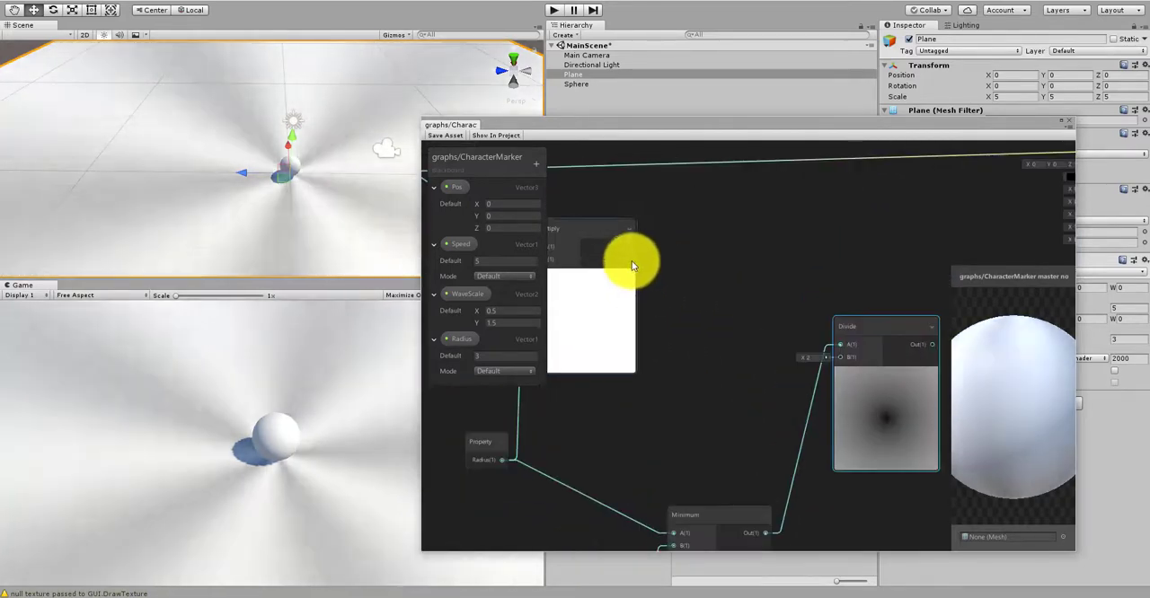
drag(632, 249, 839, 358)
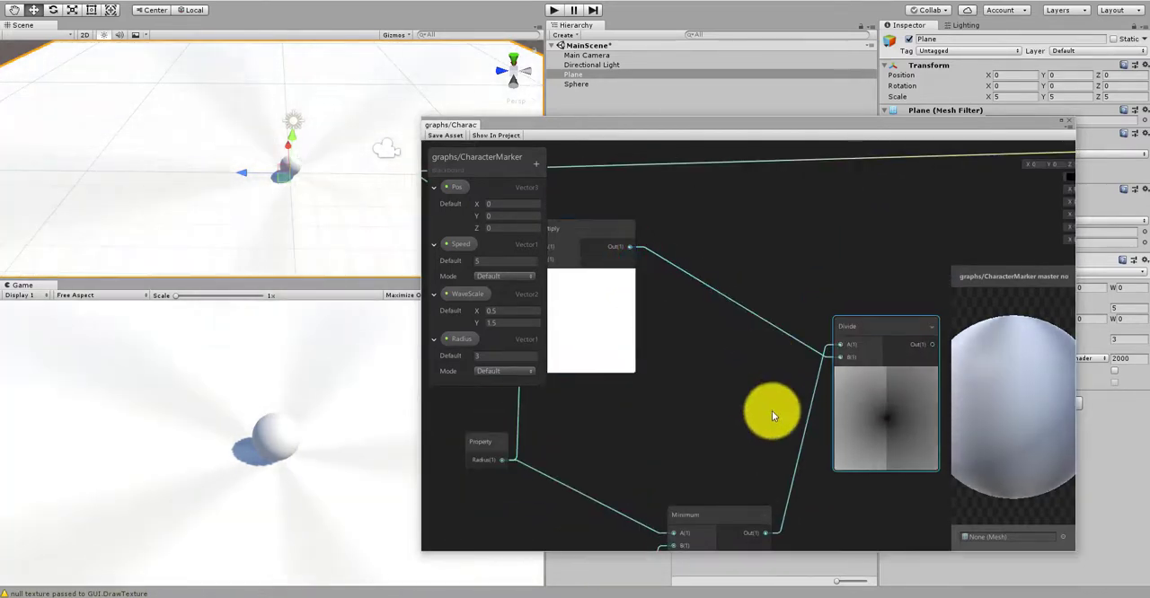
middle_drag(799, 418, 657, 350)
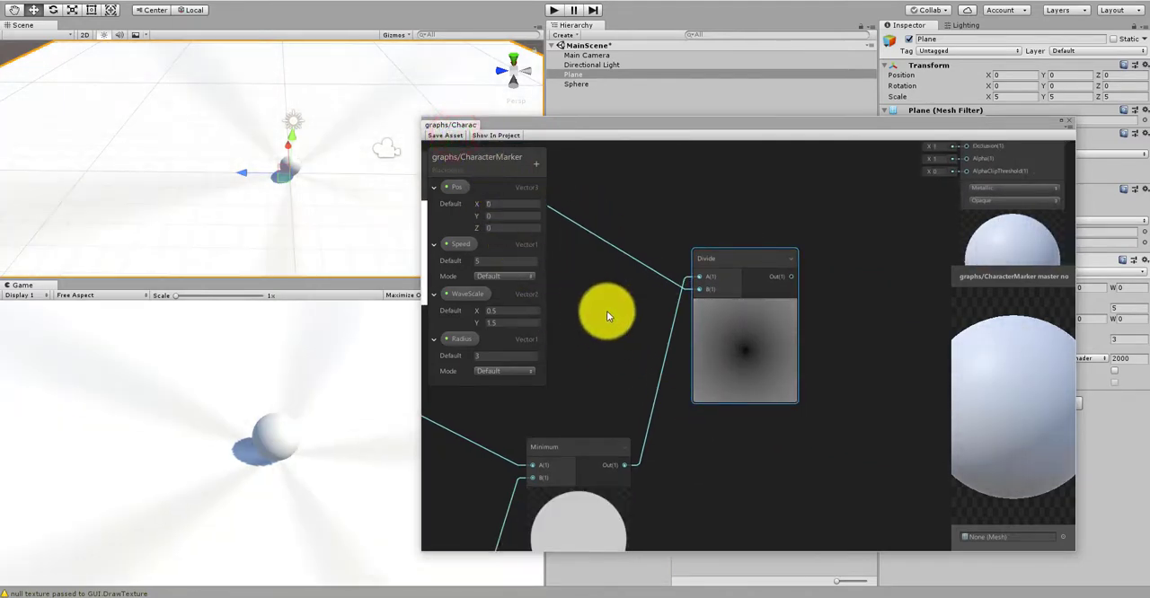
Step: Connect the Divide output to the PBR Master's Albedo input and save the shader asset
scroll(665, 296, down, 4)
scroll(701, 359, up, 4)
drag(702, 386, 844, 218)
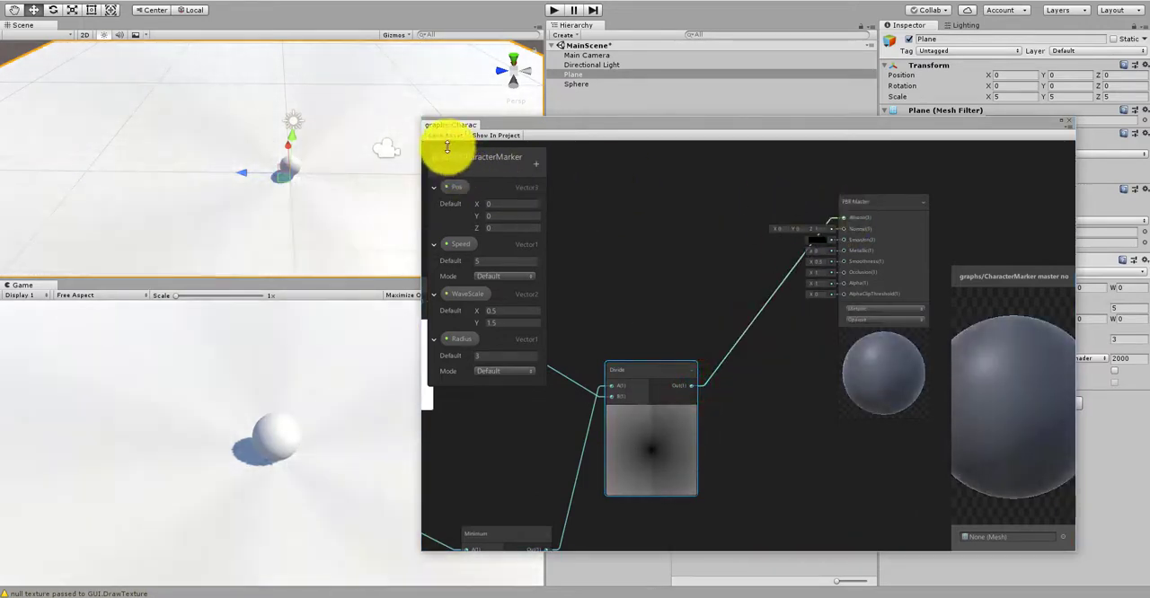
click(442, 137)
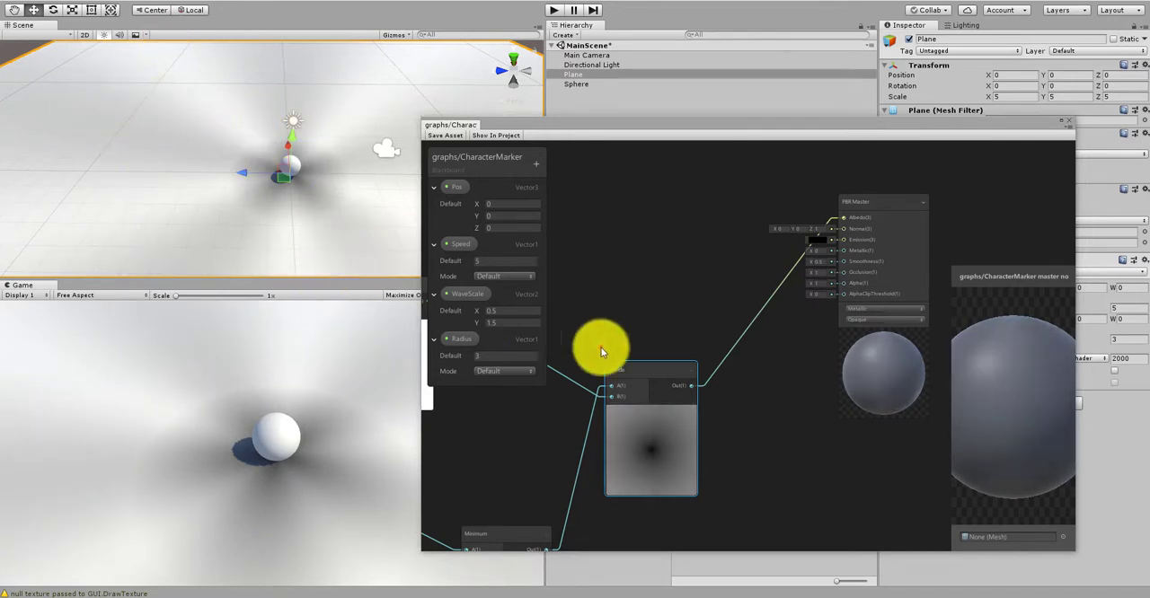
Step: Move the PBR Master node further right to make room after the Divide node
click(670, 328)
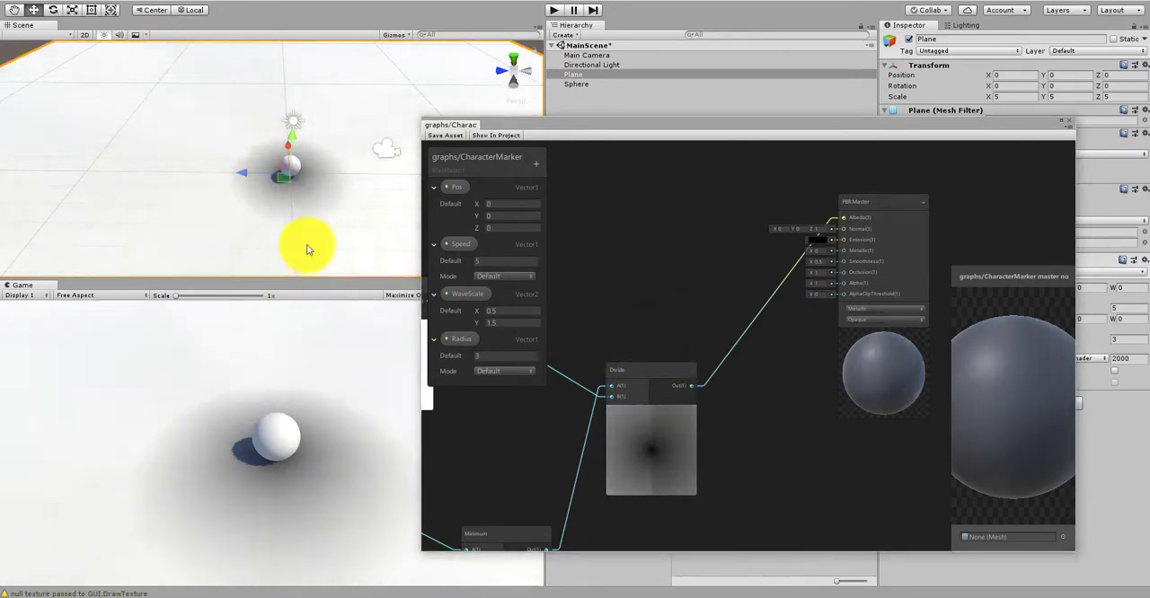
scroll(700, 370, down, 2)
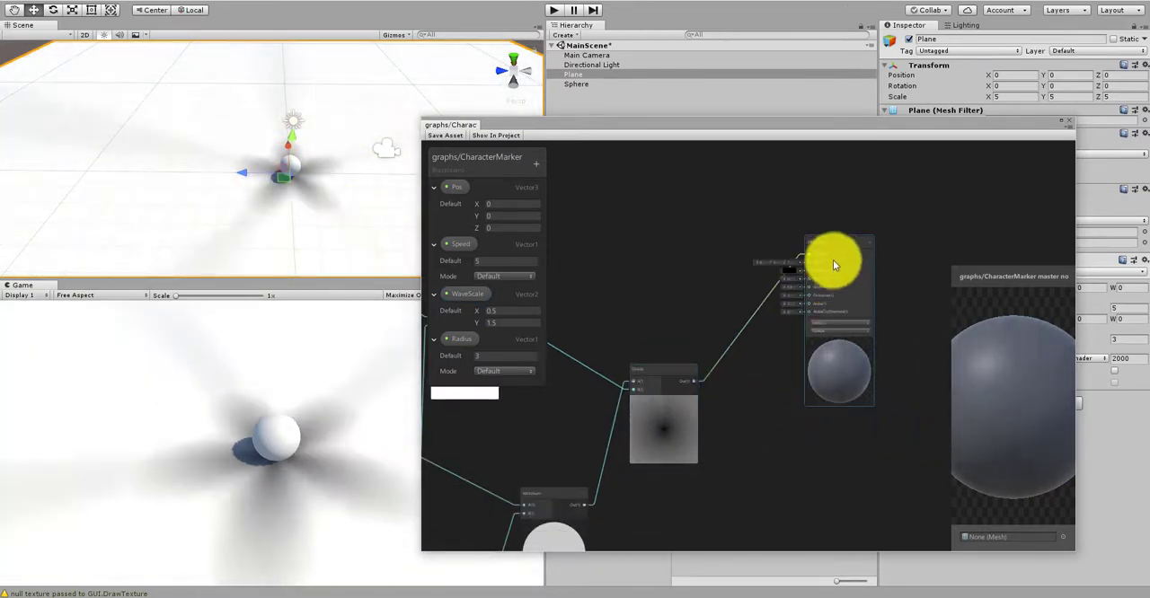
drag(833, 244, 903, 245)
scroll(809, 395, up, 2)
right_click(740, 398)
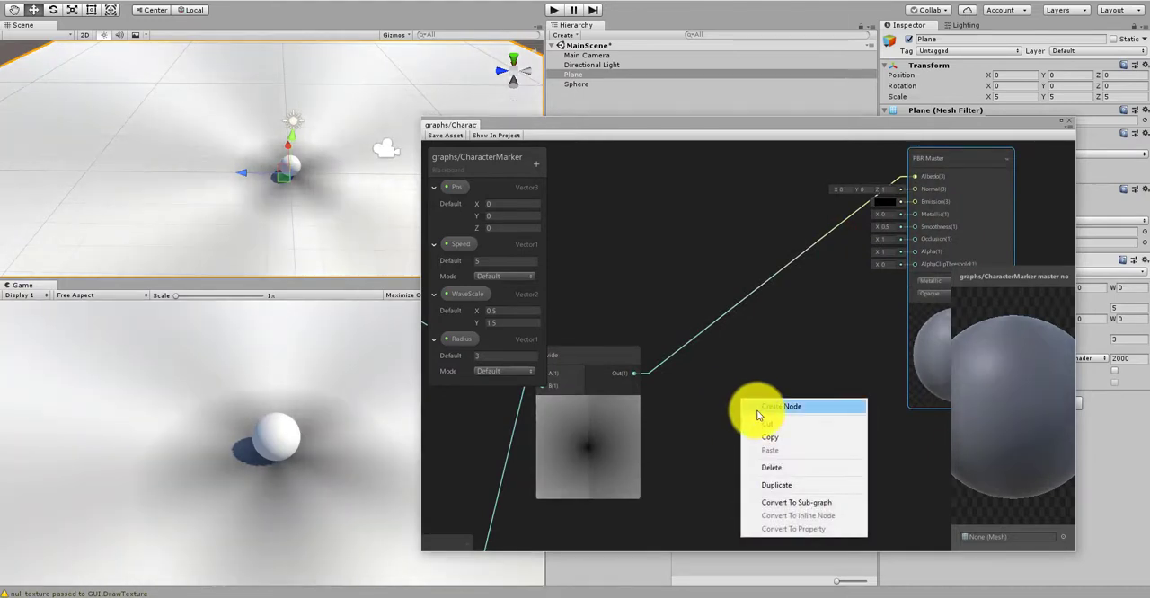
click(724, 390)
scroll(718, 395, down, 3)
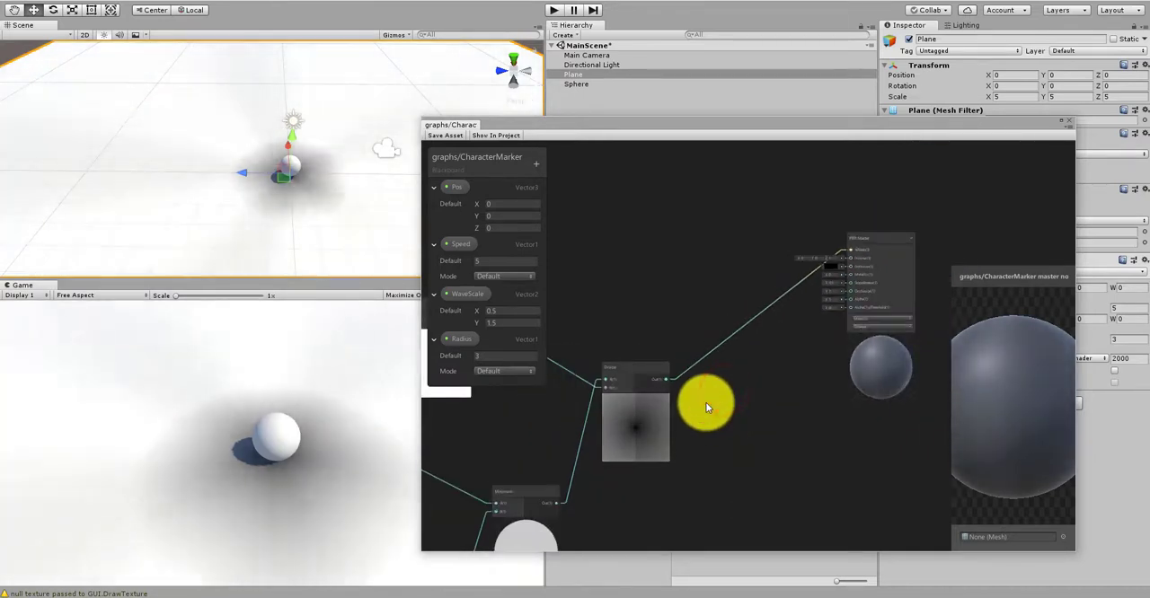
scroll(709, 402, down, 3)
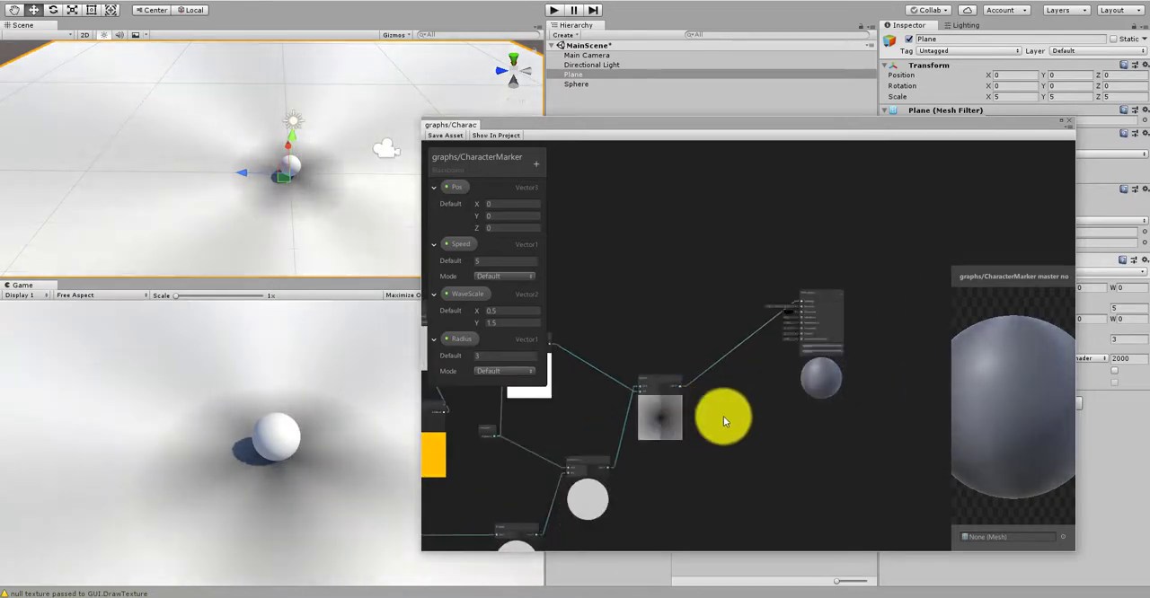
middle_drag(589, 422, 669, 399)
scroll(674, 392, up, 4)
middle_drag(647, 348, 713, 330)
scroll(705, 347, up, 1)
scroll(703, 349, down, 2)
scroll(709, 355, up, 1)
Step: Create a Round node between the Divide and PBR Master nodes and connect the Divide output to its input
right_click(704, 372)
click(706, 377)
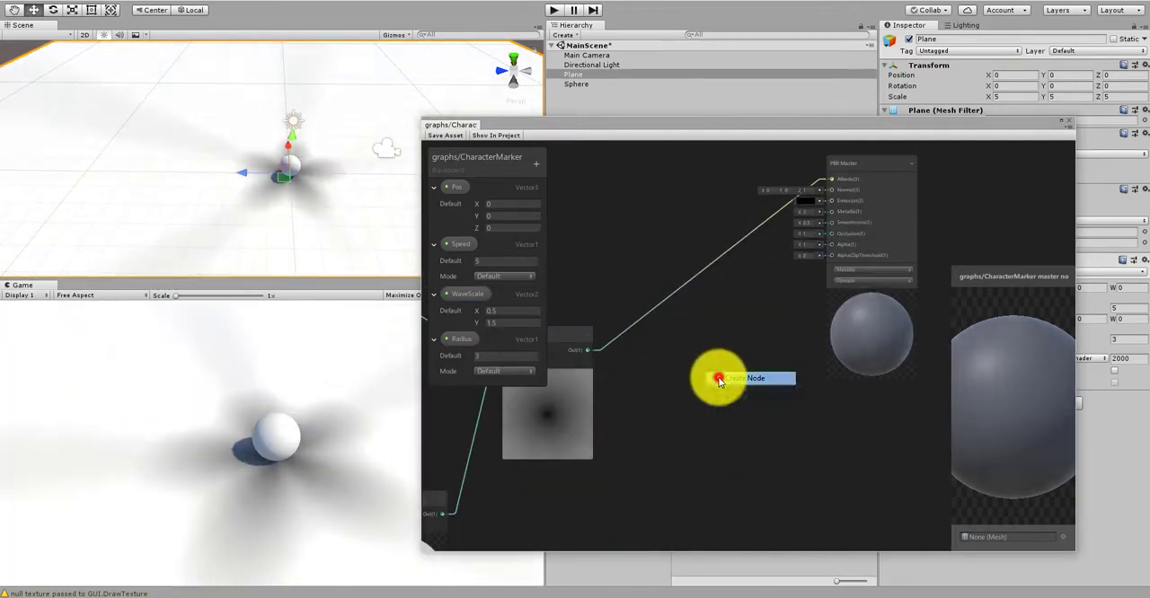
text(d)
key(BackSpace)
text(round)
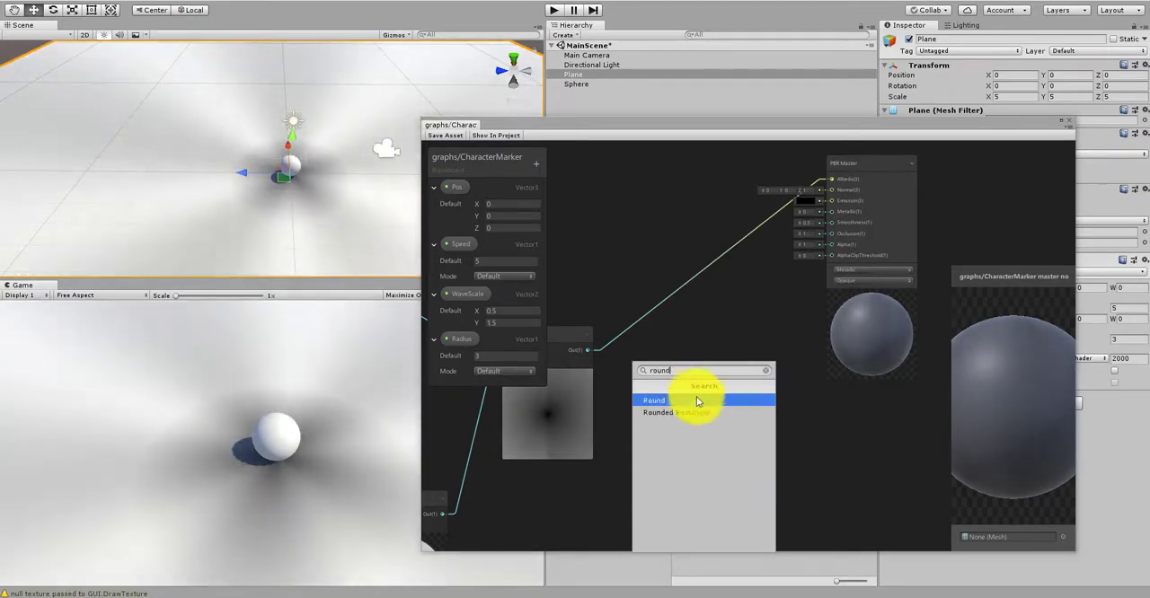
click(696, 398)
drag(590, 349, 708, 396)
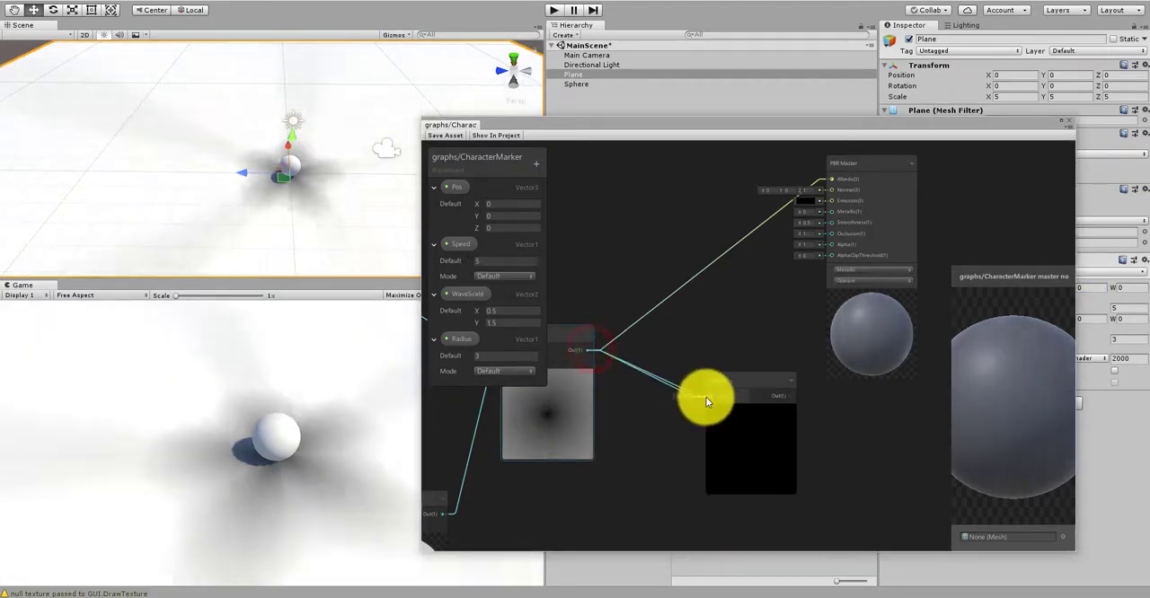
Step: Connect the Round node's output to the PBR Master's Albedo input, place Round closer to Divide, and save the shader asset
drag(786, 395, 832, 231)
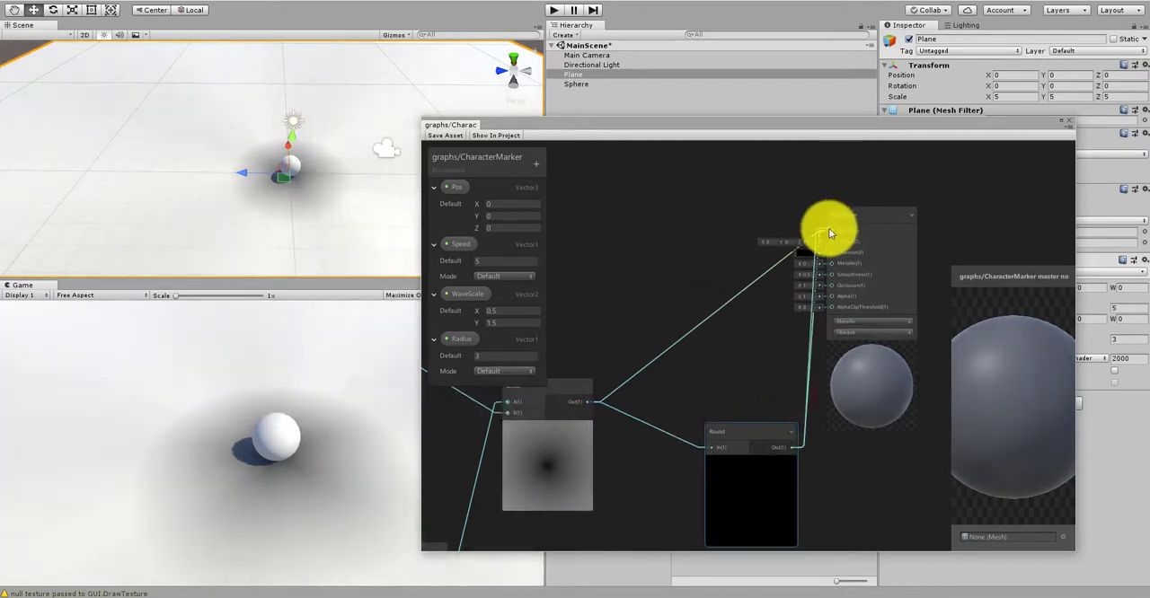
drag(749, 428, 702, 397)
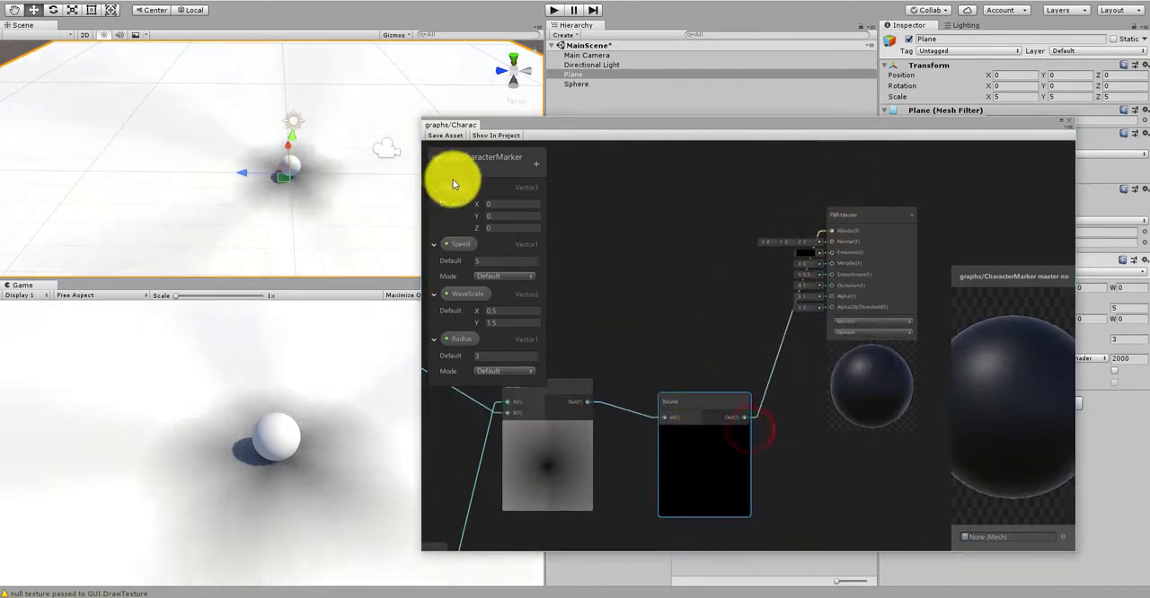
click(447, 137)
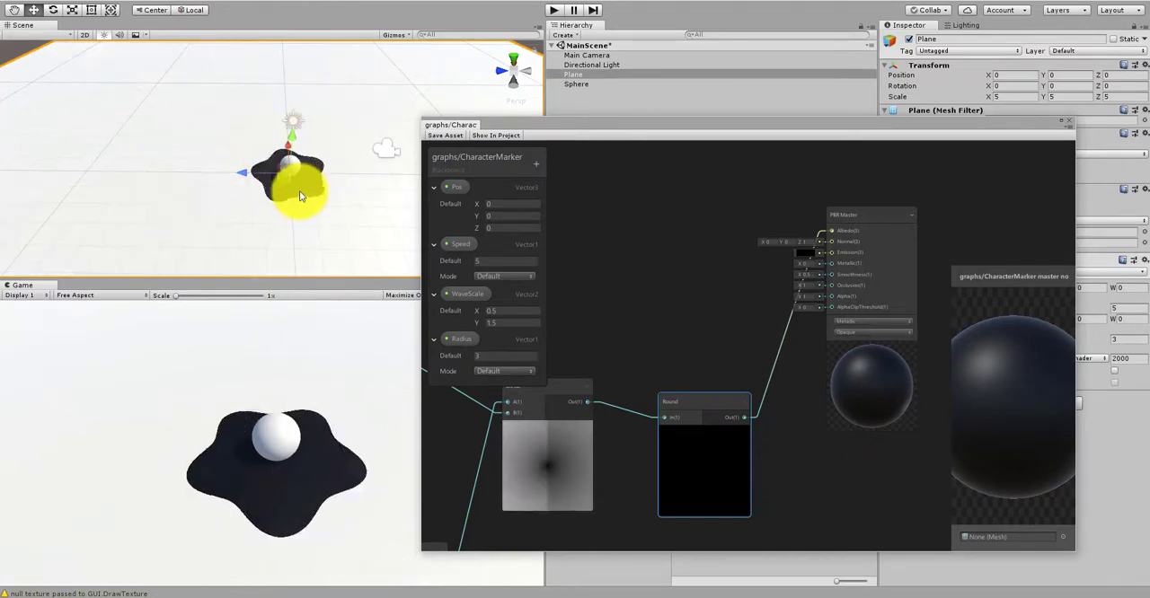
Step: Examine the marker's outline on the plane from above and the Round node that shapes it
alt+right_drag(236, 197, 184, 154)
alt+drag(187, 152, 194, 223)
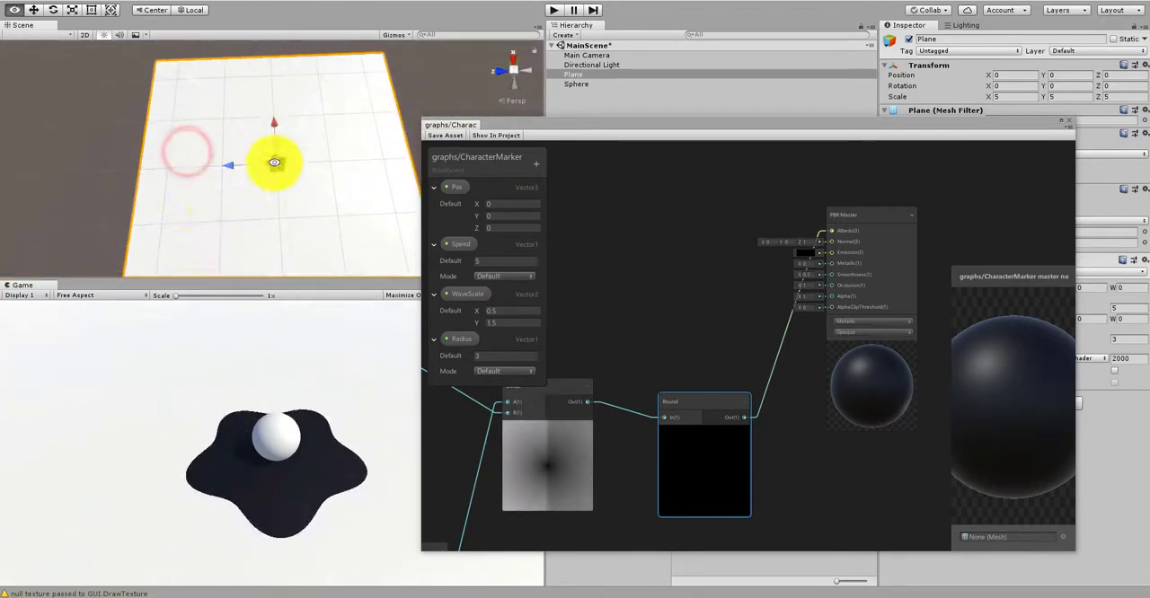
click(693, 390)
click(702, 406)
scroll(690, 345, down, 1)
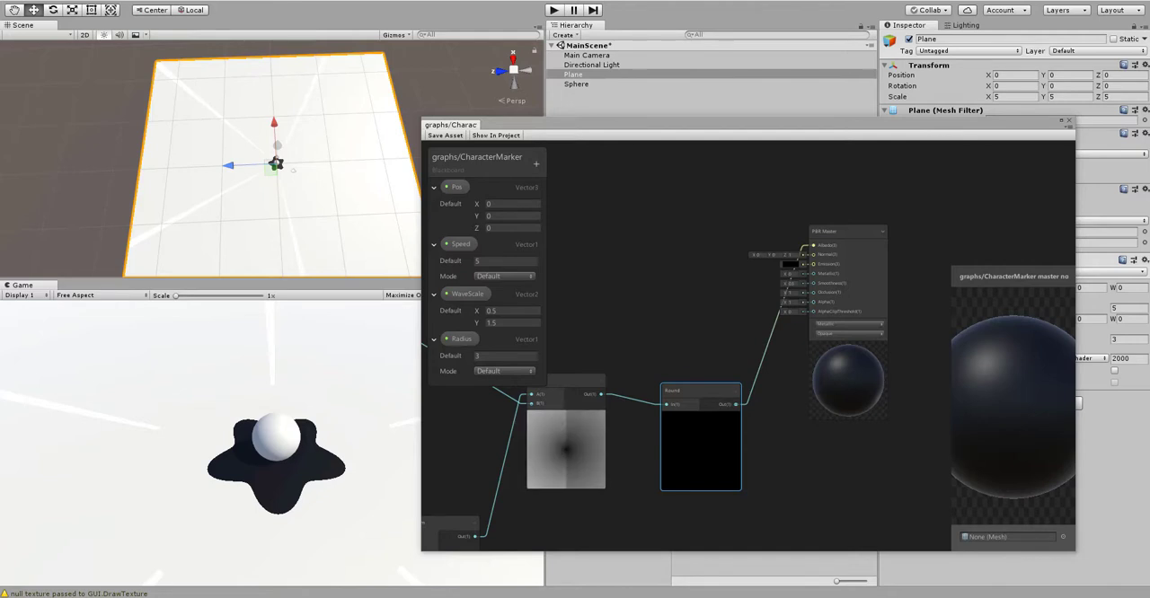
click(769, 267)
scroll(687, 276, down, 8)
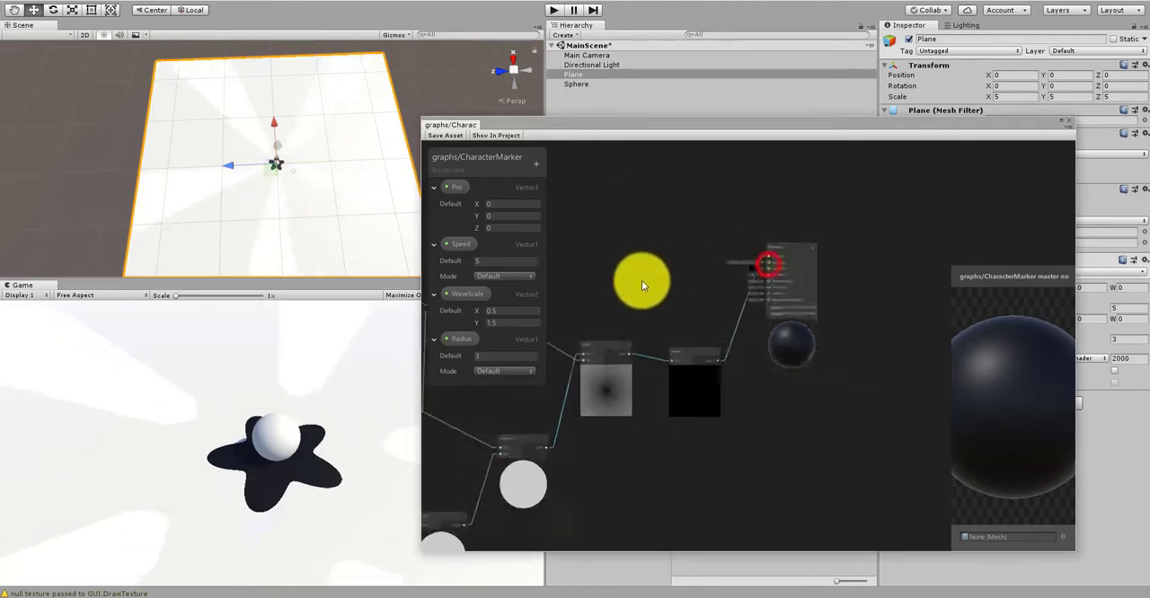
Step: Set the default X of the WaveScale property to 1 and save the shader asset
middle_drag(592, 292, 737, 359)
scroll(735, 346, up, 2)
scroll(627, 435, up, 6)
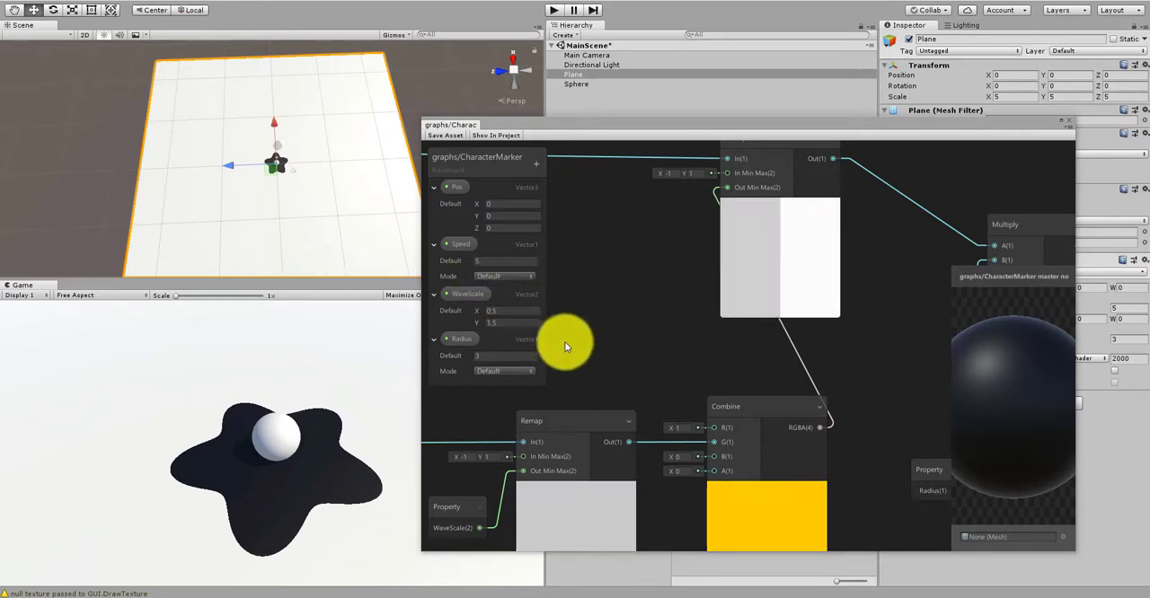
middle_drag(647, 304, 719, 225)
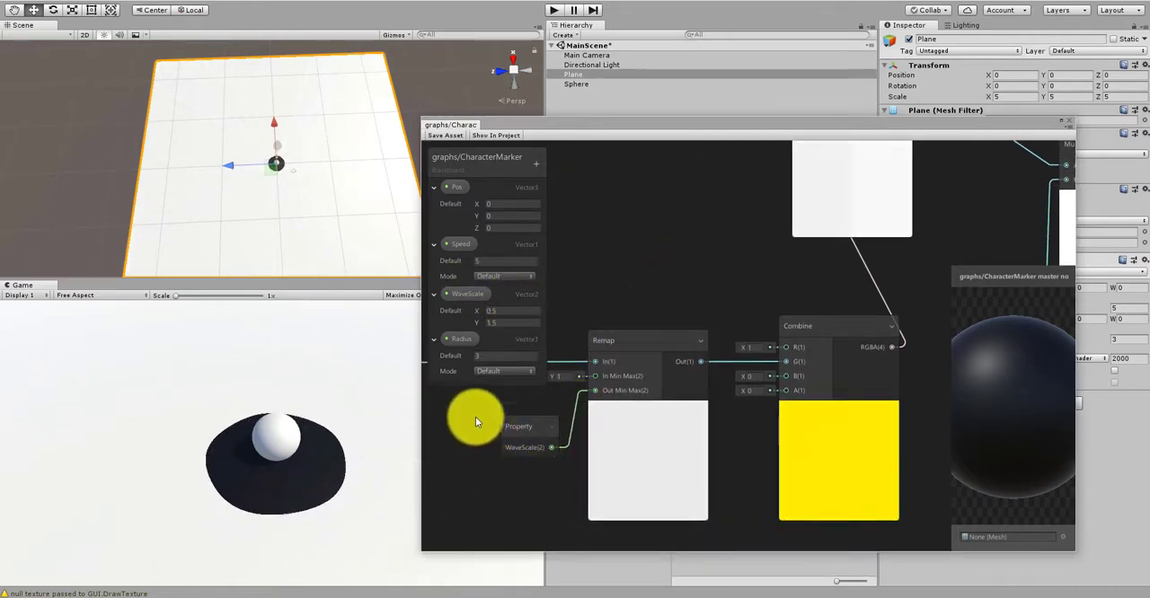
click(511, 312)
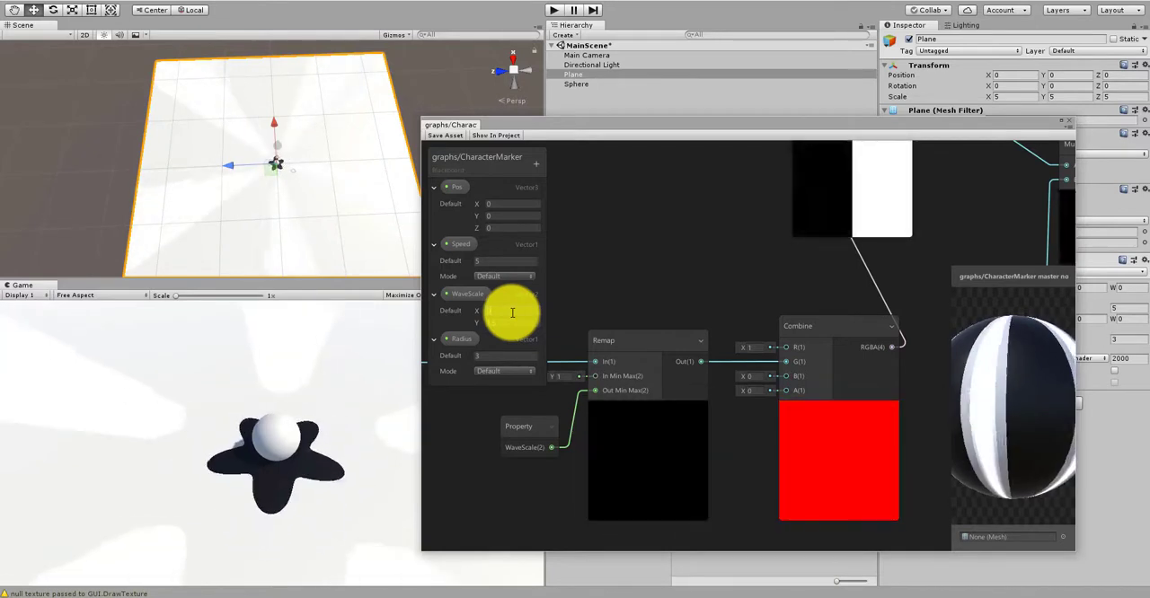
click(509, 312)
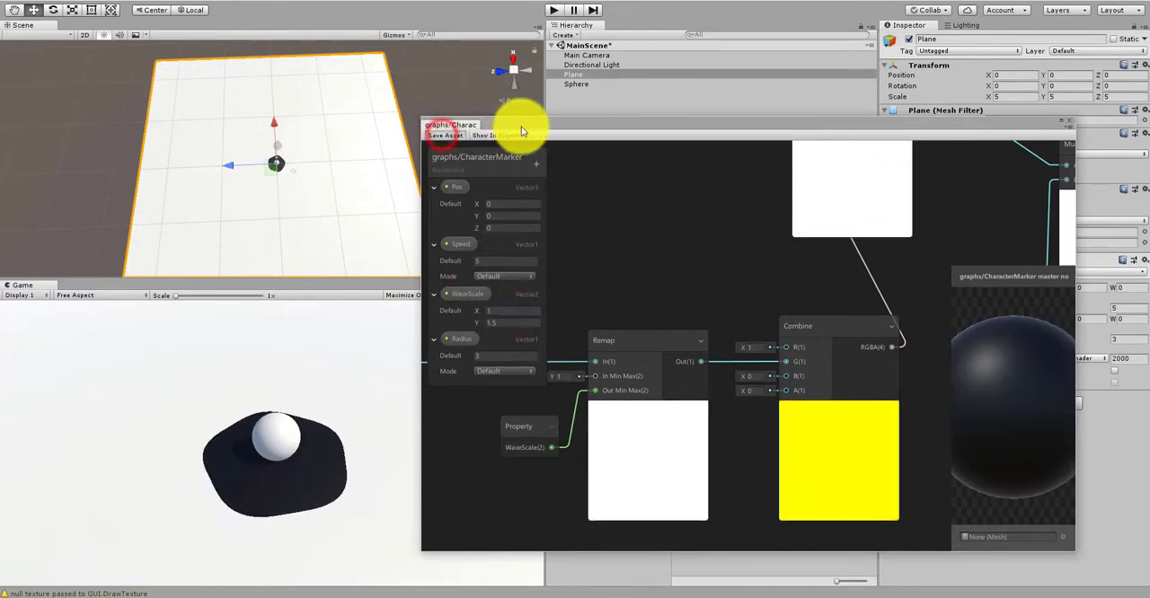
Step: Move the graph window clear of the plane's material settings and set the material's WaveScale to X 1 and Y 2.66
drag(521, 130, 452, 501)
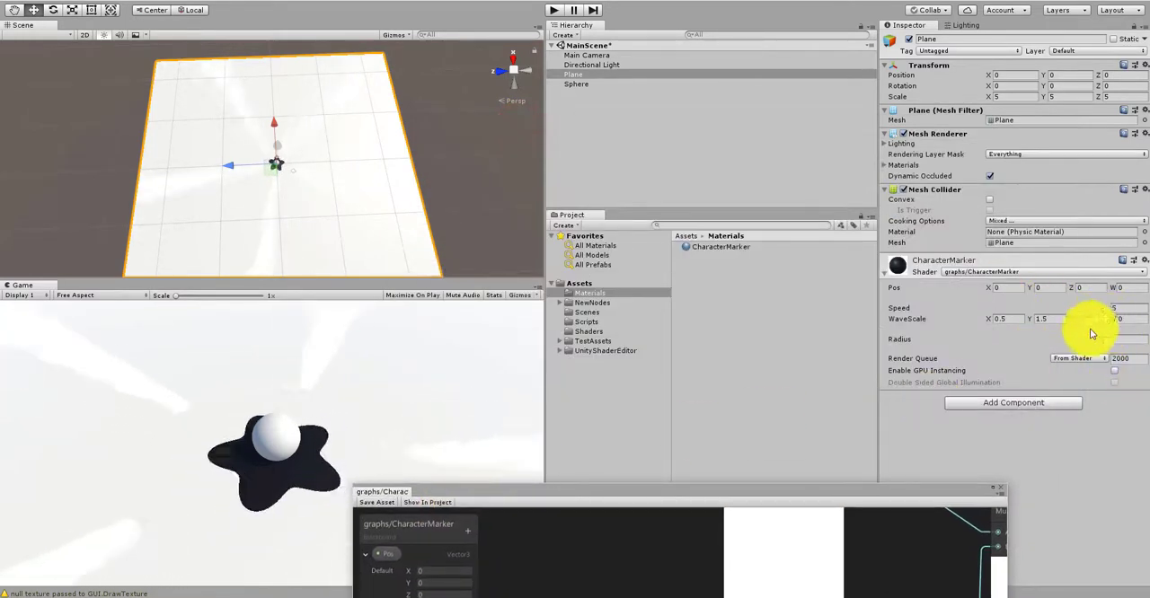
click(1016, 321)
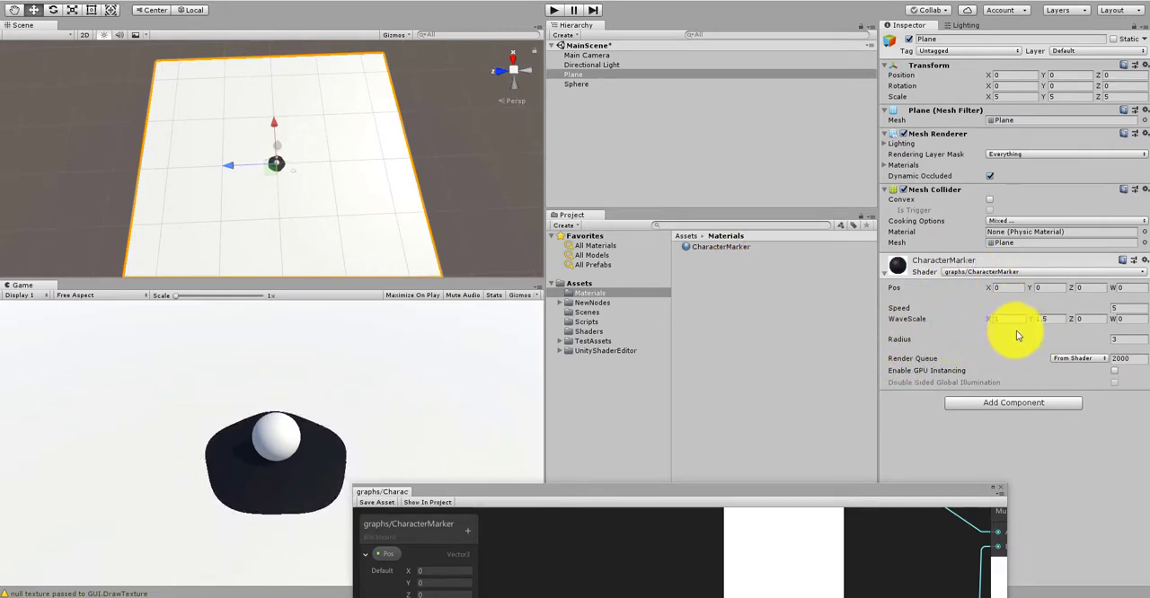
drag(747, 492, 713, 411)
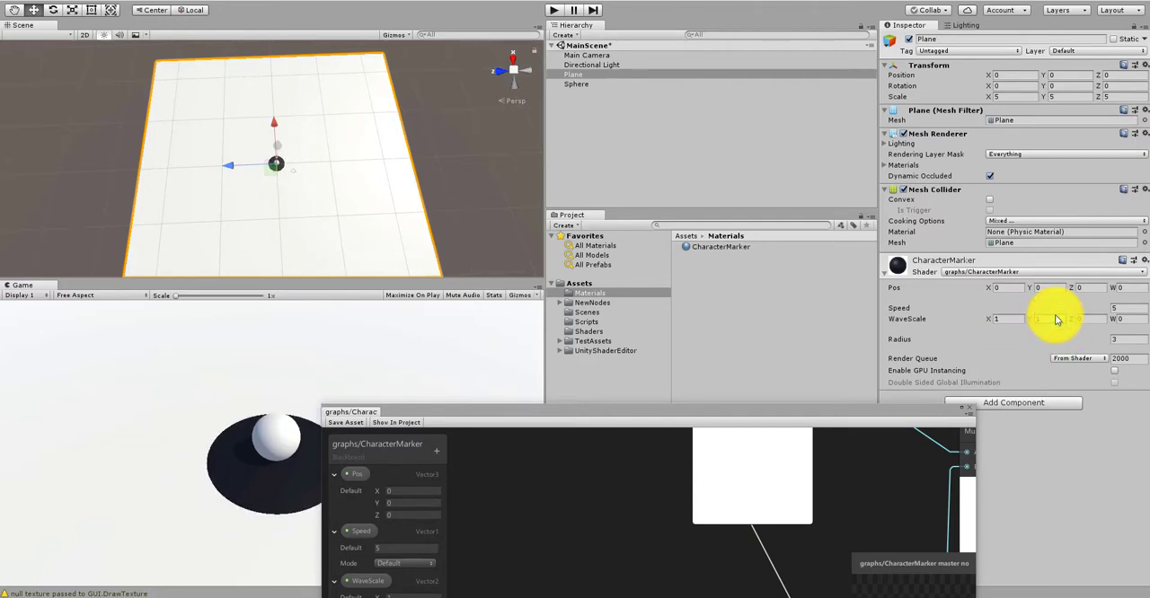
mouse_move(1040, 322)
mouse_down()
mouse_move(1079, 325)
mouse_move(1060, 315)
mouse_up()
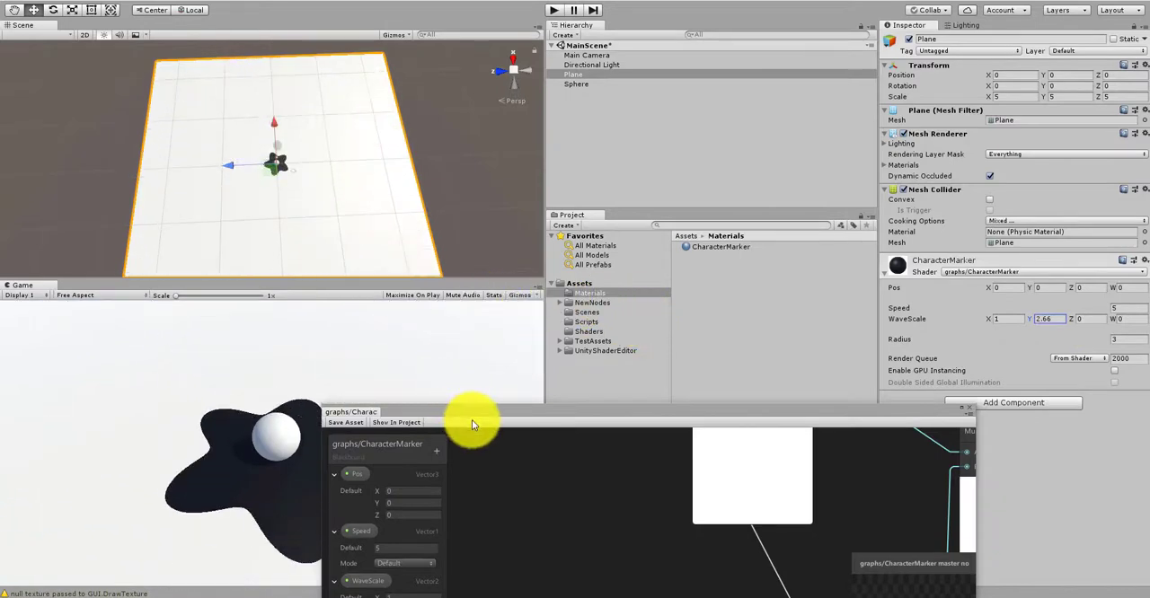
Step: Enlarge the Game view at the Scene view's expense and set the material's WaveScale to X 0.92 and Y 1.67
drag(472, 424, 582, 398)
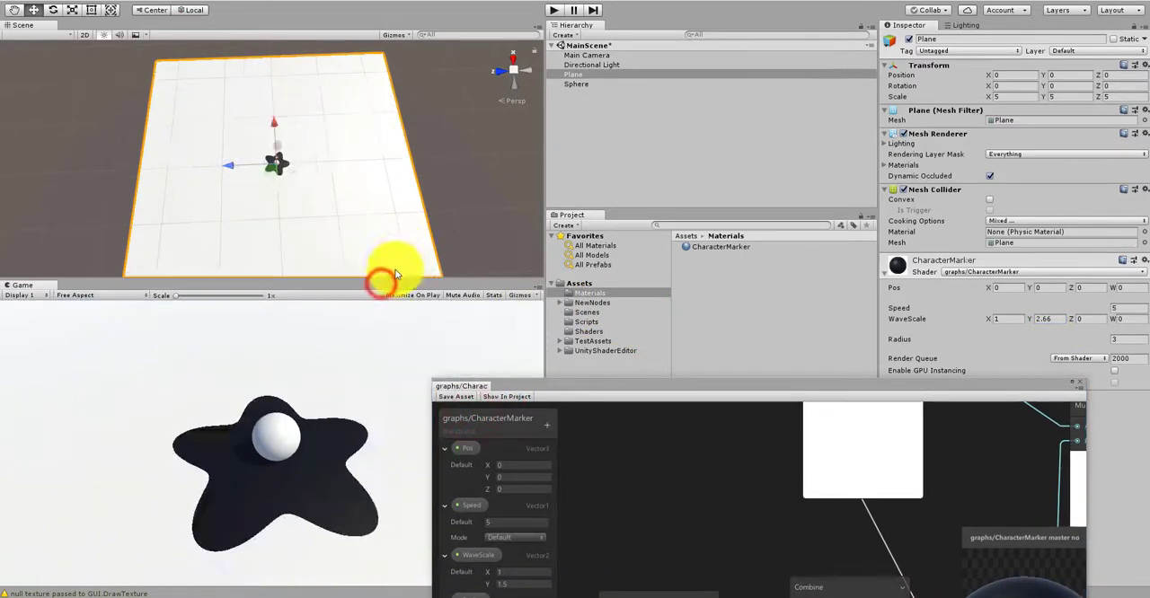
drag(396, 276, 359, 151)
drag(1031, 318, 985, 329)
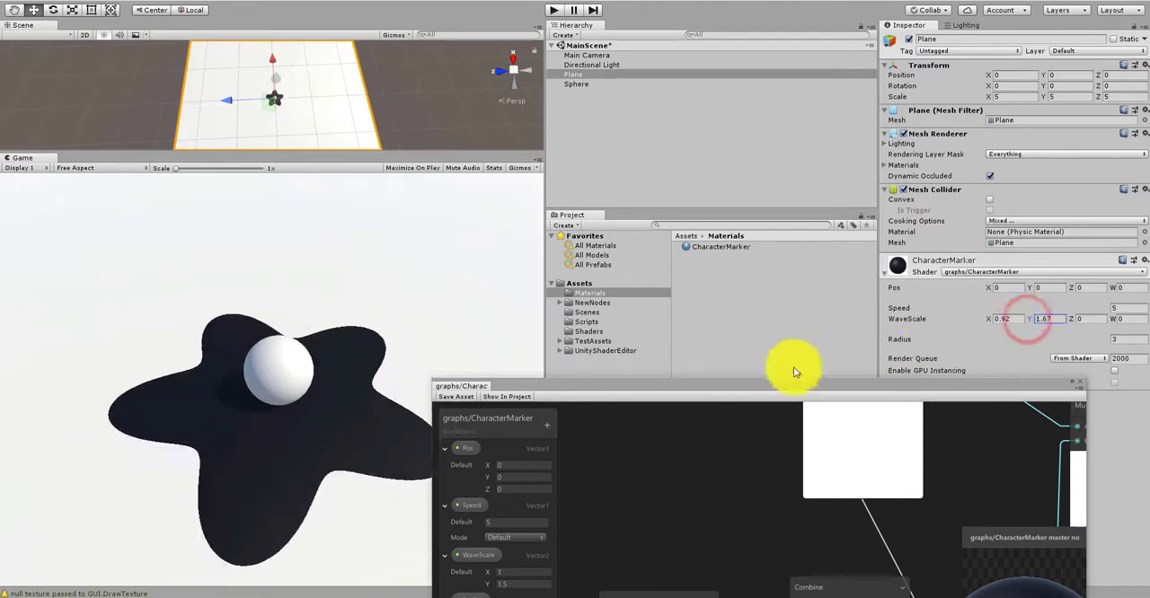
Step: Bring the graph window back up and examine how the WaveScale property feeds the lower Remap and Combine nodes
drag(717, 388, 603, 132)
scroll(682, 292, down, 3)
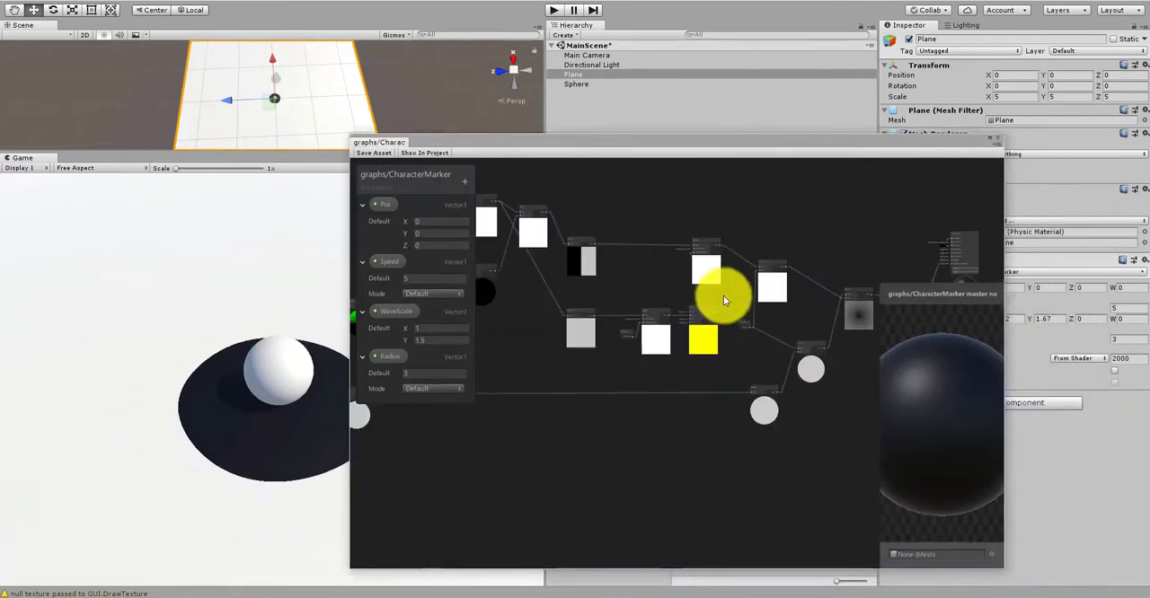
scroll(623, 266, up, 5)
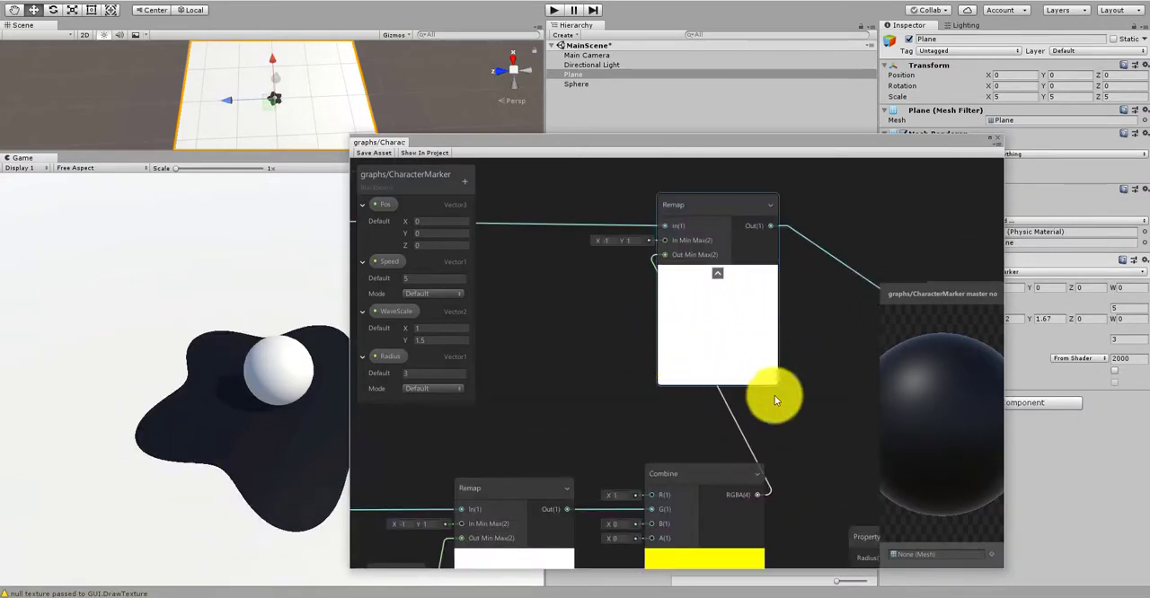
middle_drag(775, 395, 646, 320)
middle_drag(576, 278, 825, 228)
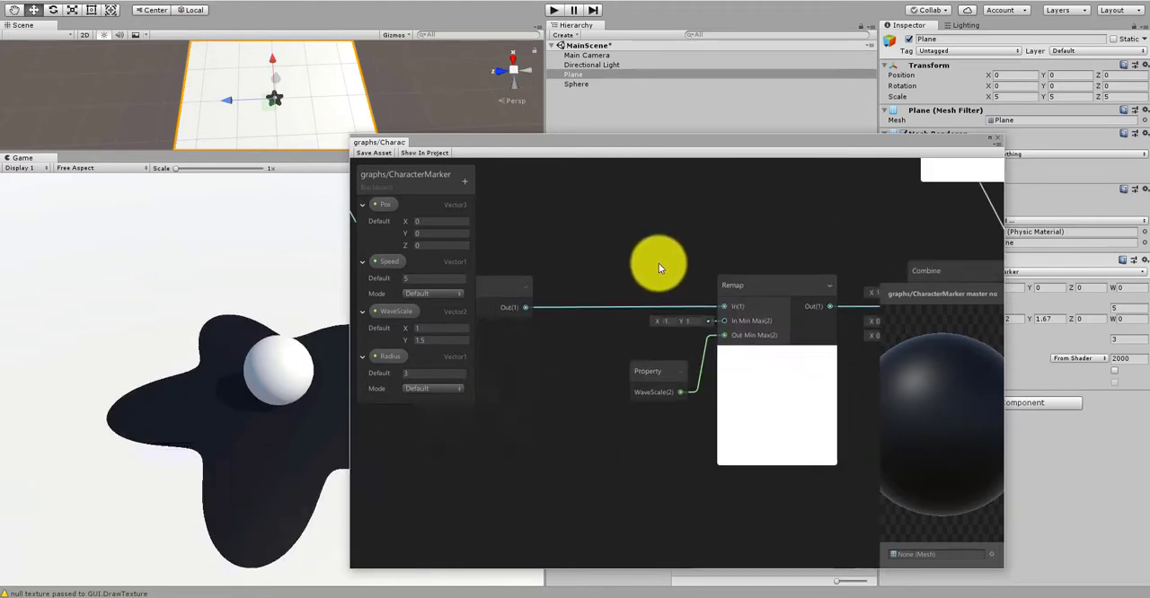
middle_drag(652, 245, 629, 340)
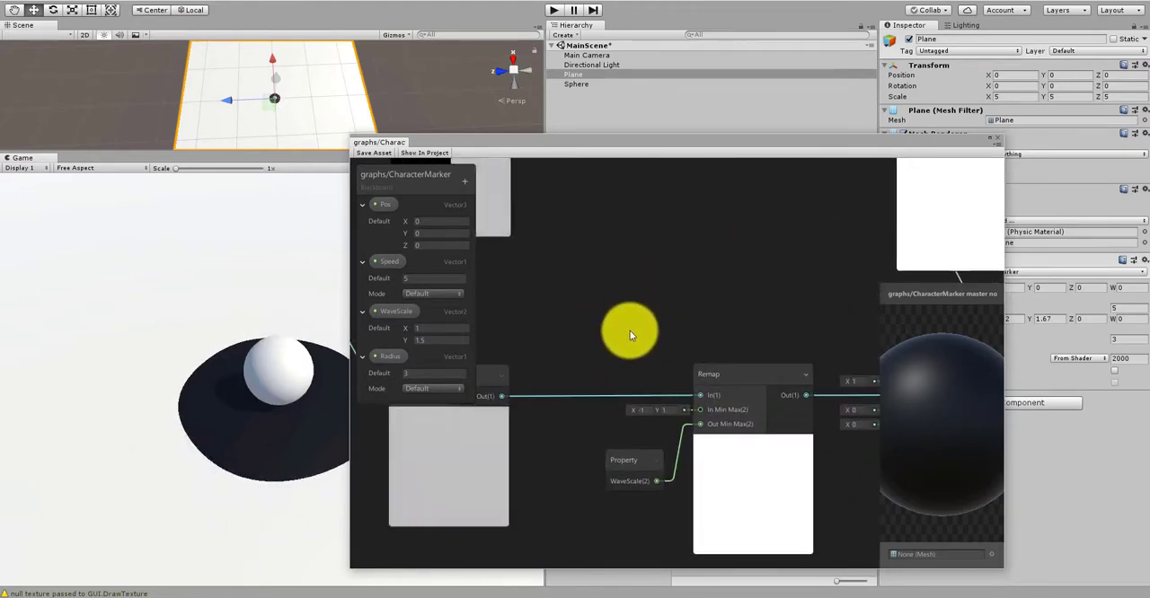
scroll(629, 335, down, 3)
middle_drag(721, 364, 693, 419)
scroll(624, 342, up, 3)
middle_drag(613, 372, 708, 276)
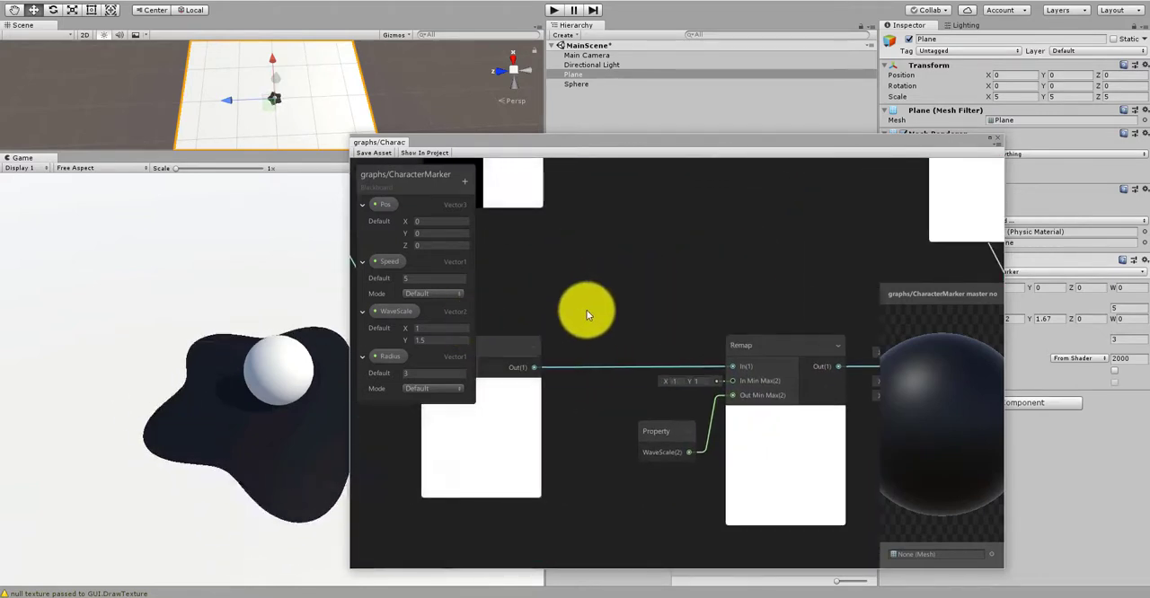
Step: Examine the two Cosine nodes and the Remap nodes they are connected to
middle_drag(588, 315, 767, 302)
scroll(640, 336, down, 3)
middle_drag(696, 329, 562, 325)
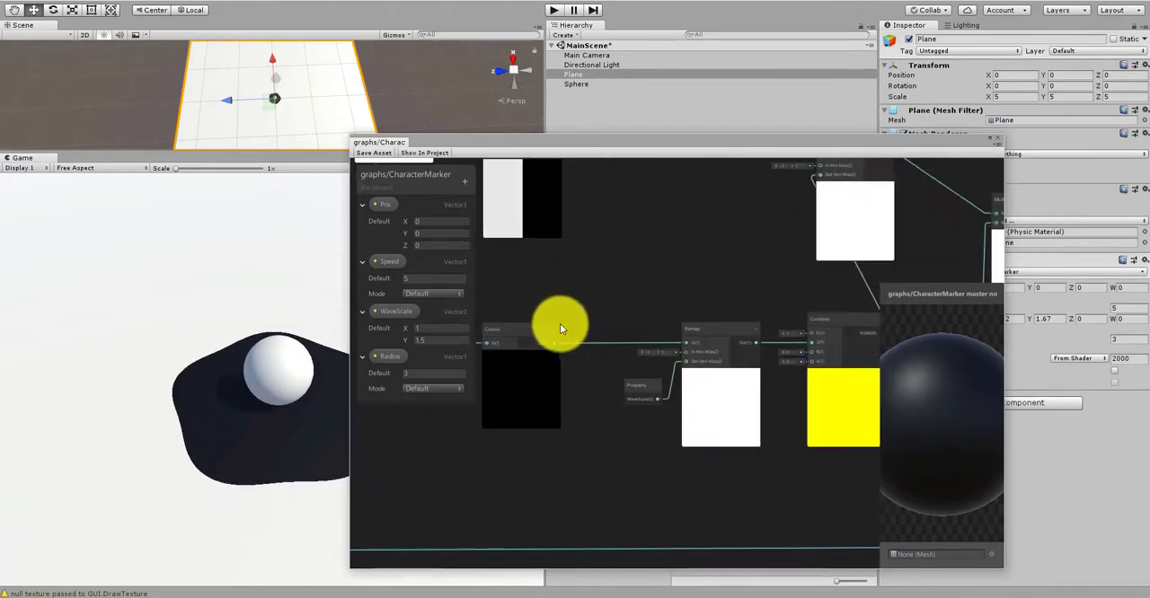
middle_drag(764, 316, 661, 519)
scroll(629, 348, up, 3)
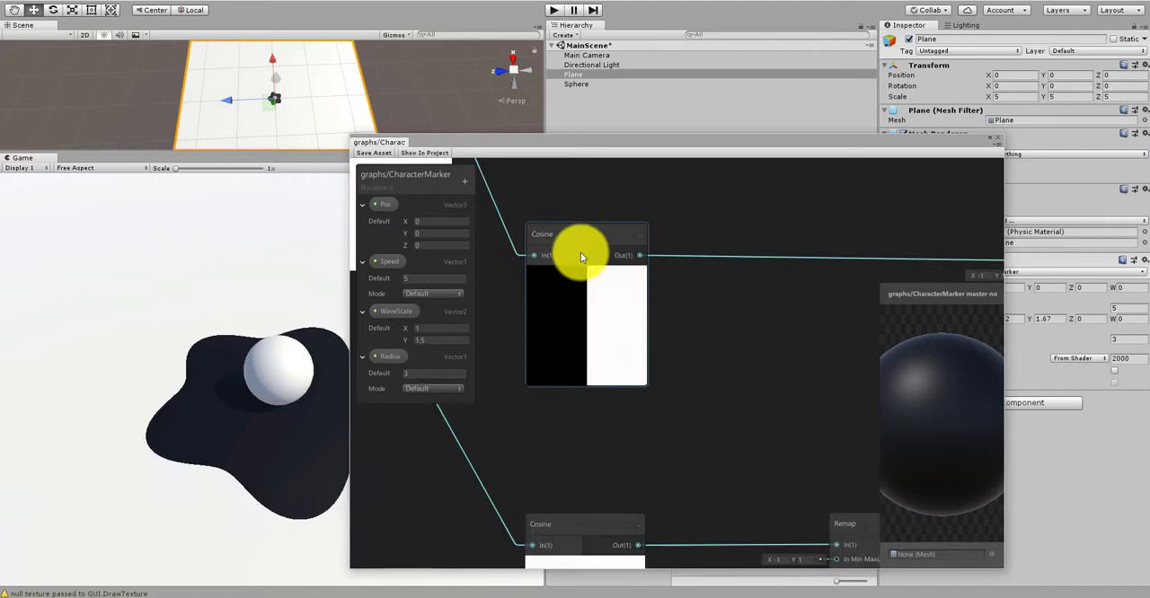
click(580, 255)
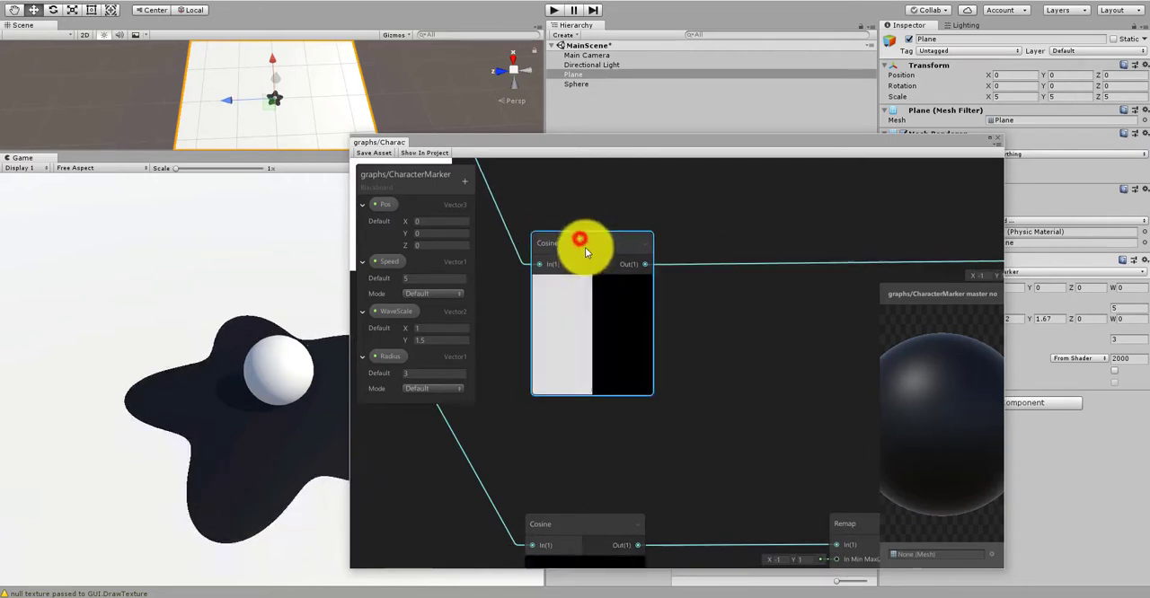
middle_drag(711, 362, 621, 336)
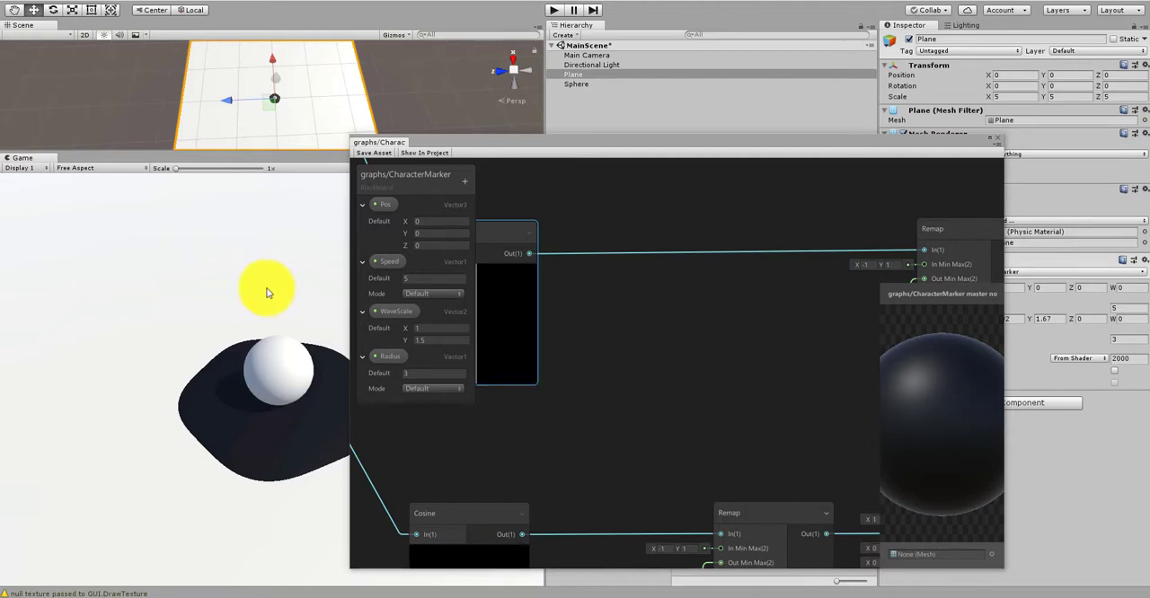
Step: Trace the upper Remap node's output through the Multiply node to the Divide node
middle_drag(775, 424, 584, 343)
scroll(561, 307, down, 2)
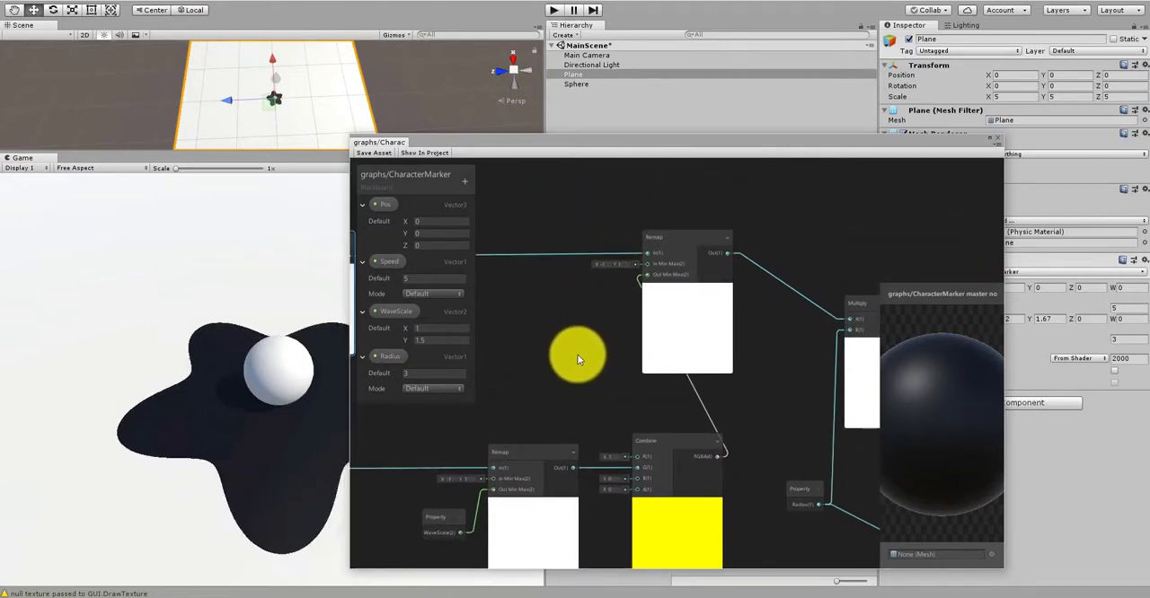
middle_drag(736, 418, 632, 361)
click(597, 218)
drag(597, 232, 606, 222)
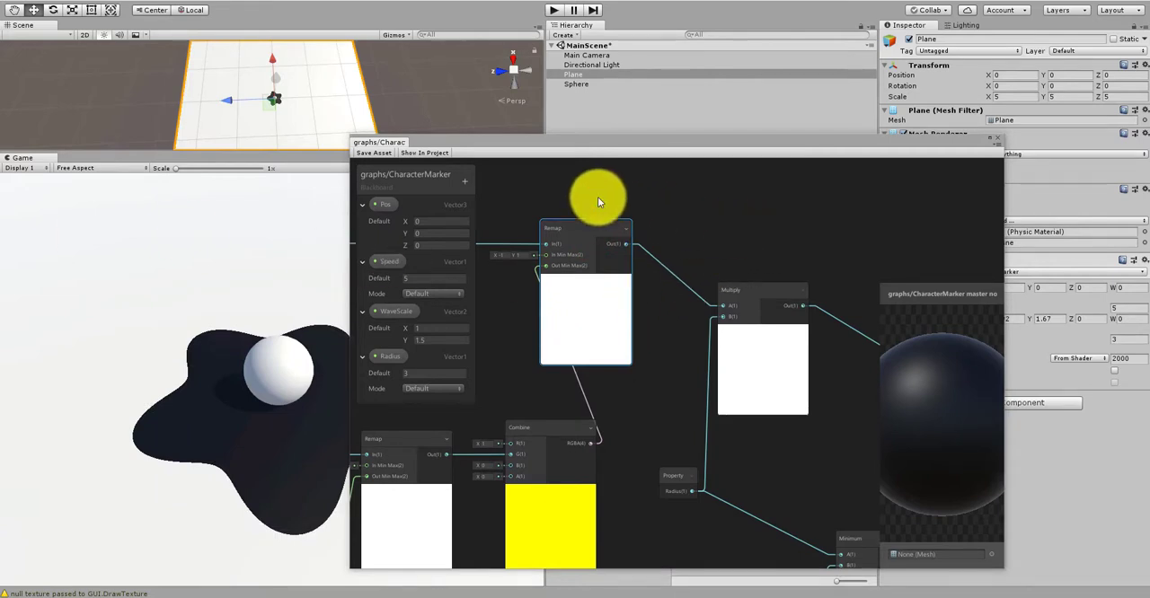
middle_drag(799, 269, 570, 257)
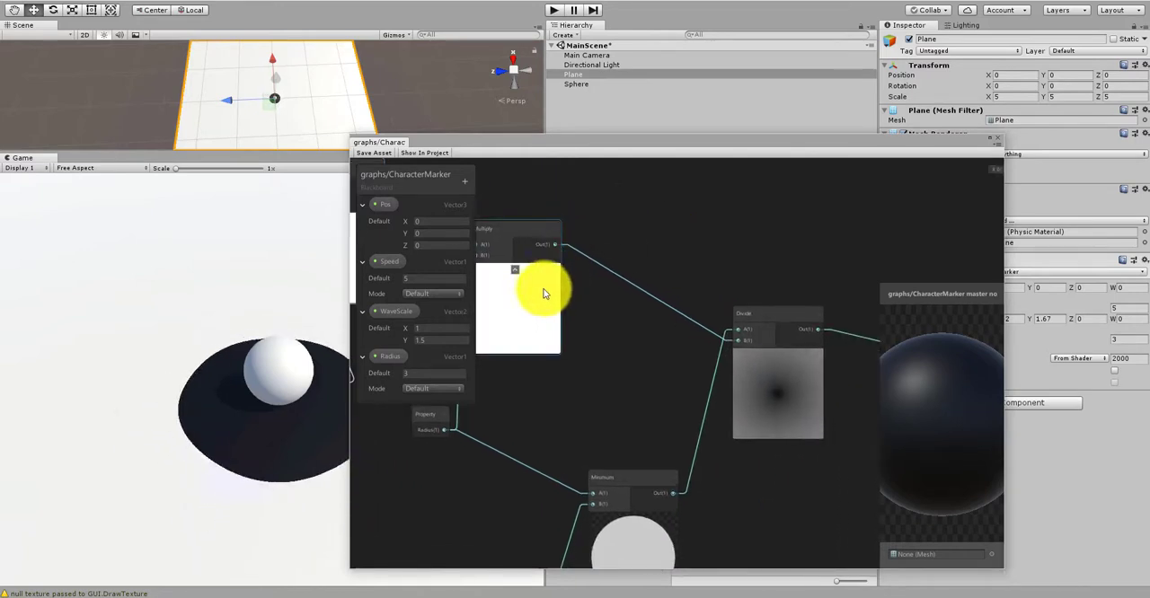
middle_drag(673, 326, 857, 337)
scroll(660, 425, up, 2)
Step: Examine how the Radius property feeds the Multiply and Minimum nodes and how both lead into Divide and Round
click(605, 421)
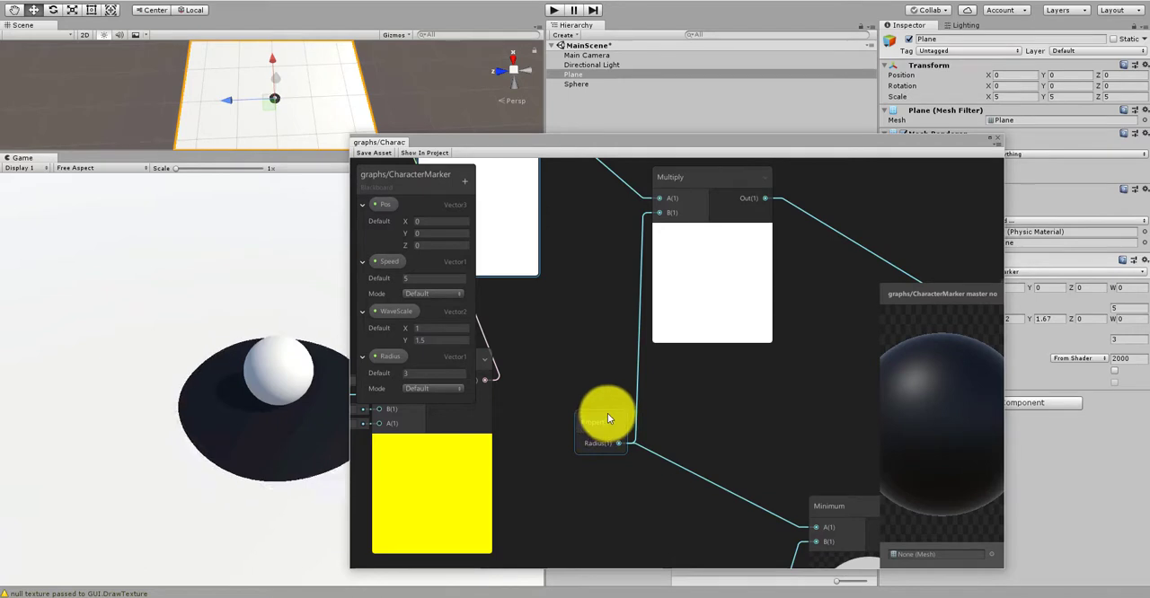
scroll(608, 411, down, 5)
middle_drag(570, 386, 635, 378)
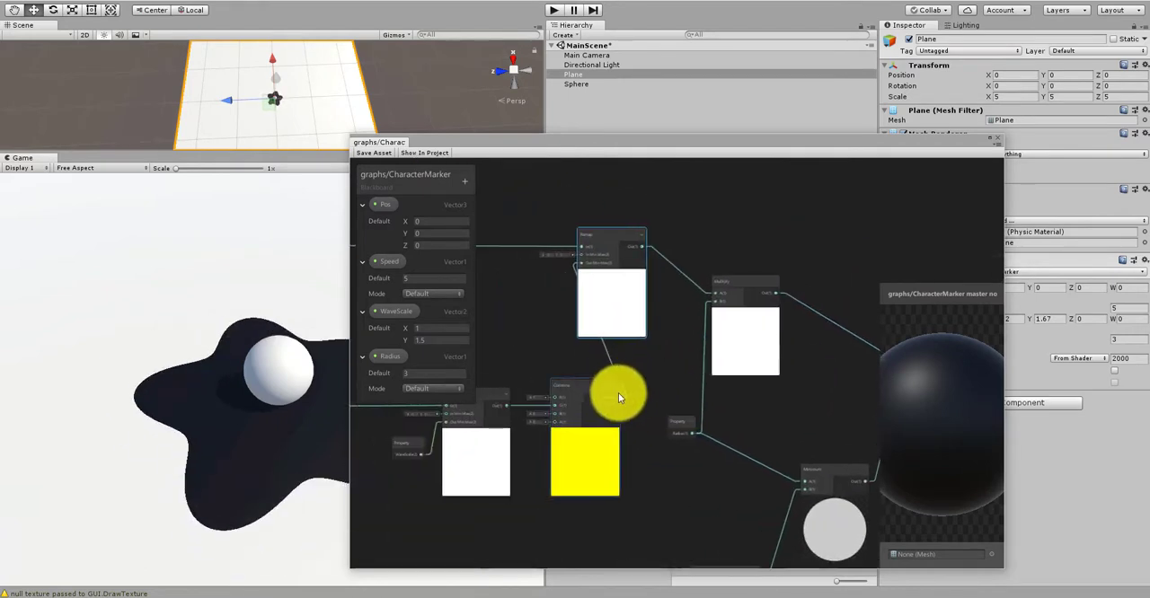
scroll(618, 397, up, 3)
click(687, 431)
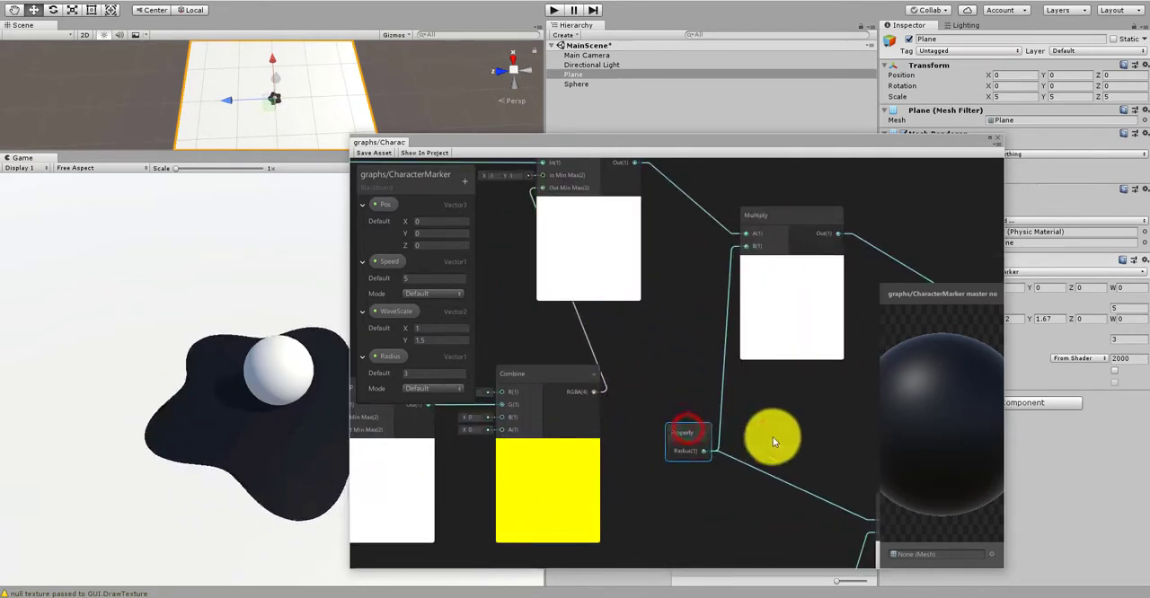
middle_drag(773, 441, 623, 455)
scroll(657, 453, down, 2)
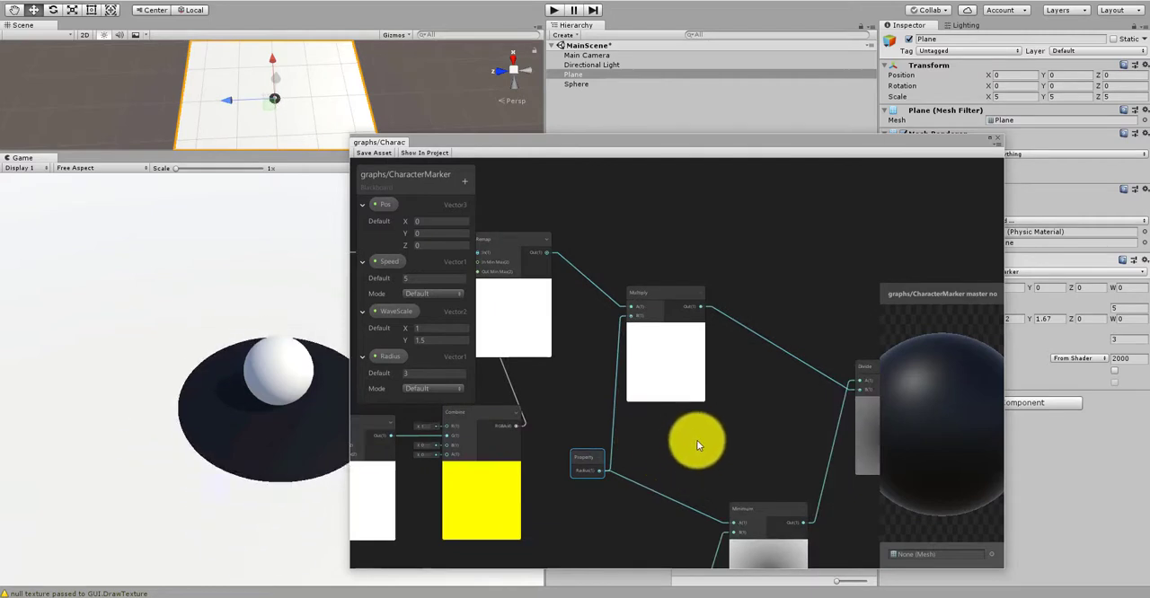
middle_drag(705, 415, 655, 334)
scroll(560, 346, up, 1)
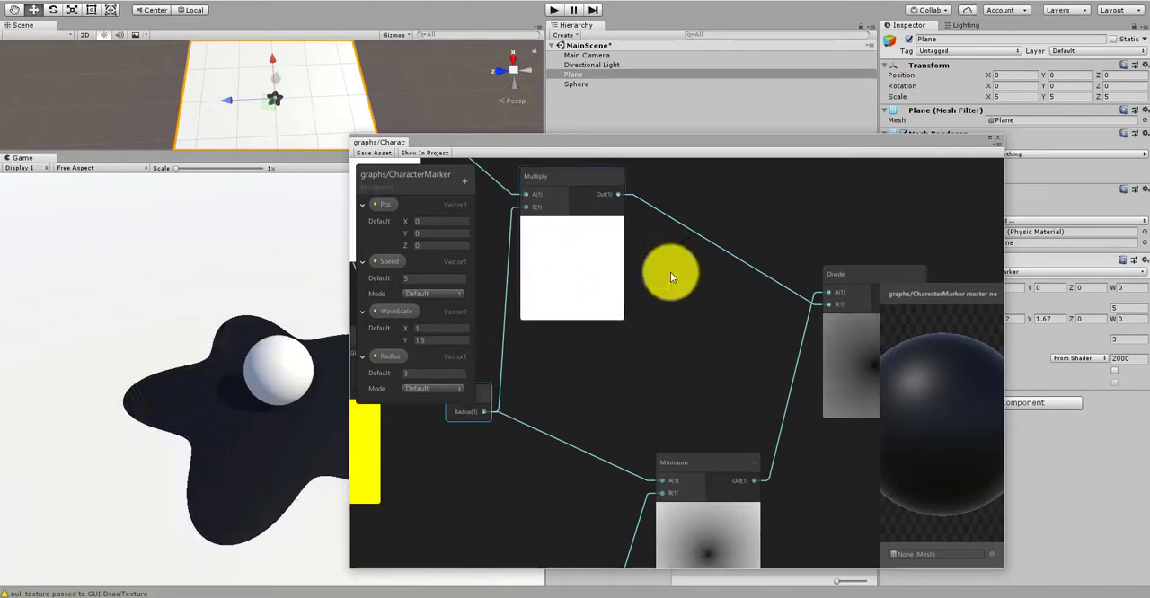
scroll(575, 325, down, 3)
scroll(548, 285, up, 2)
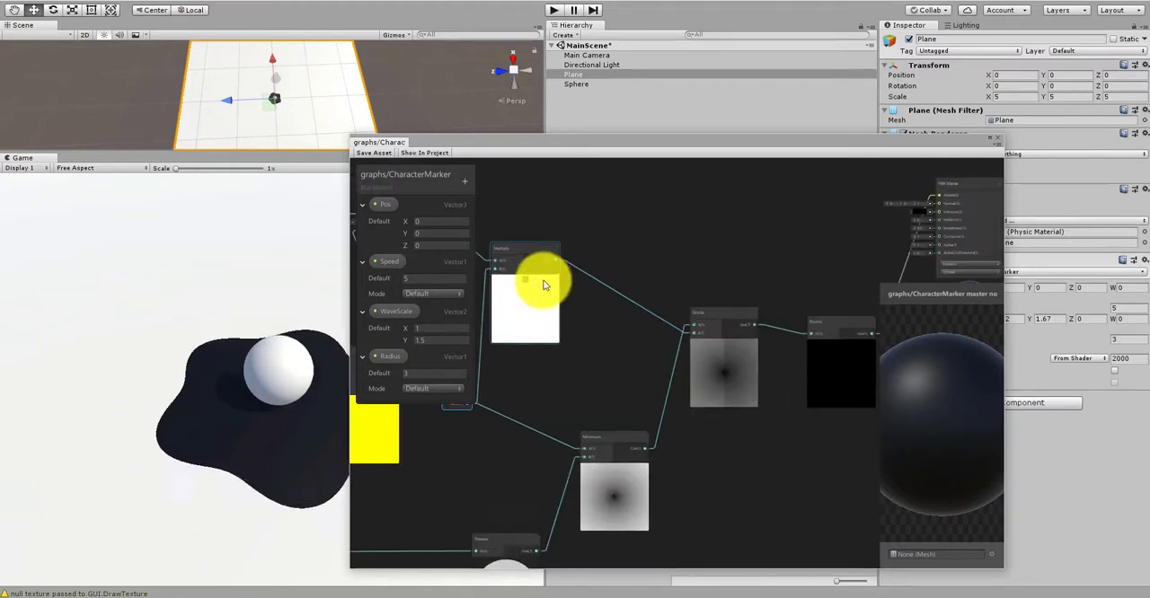
click(565, 281)
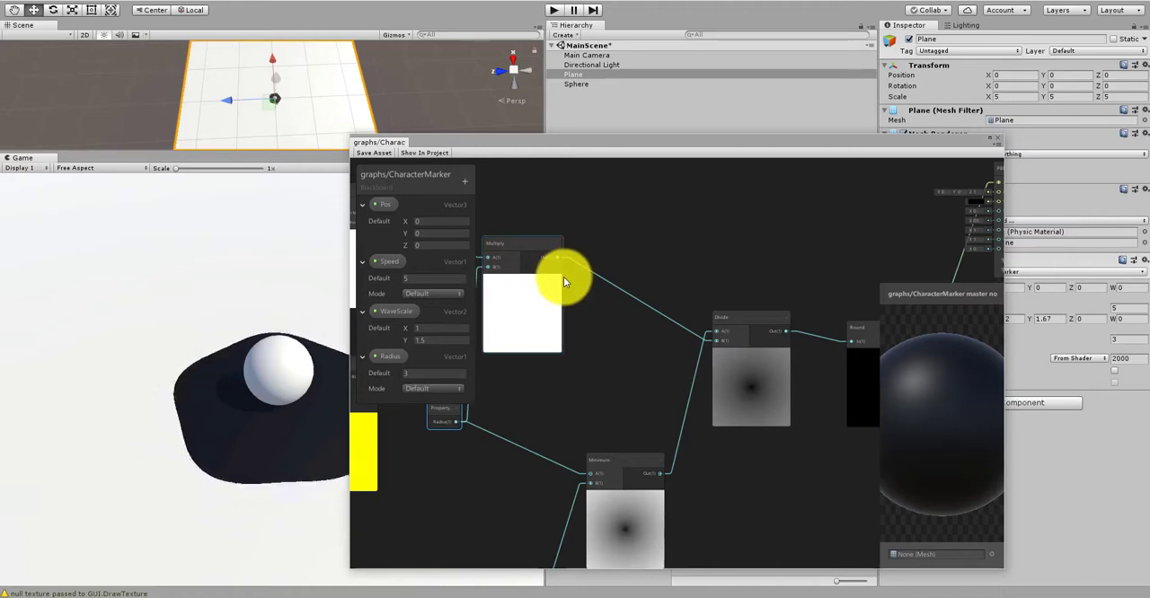
Step: Connect the Multiply node's output to the PBR Master's Albedo input and save the graph asset
scroll(564, 279, down, 3)
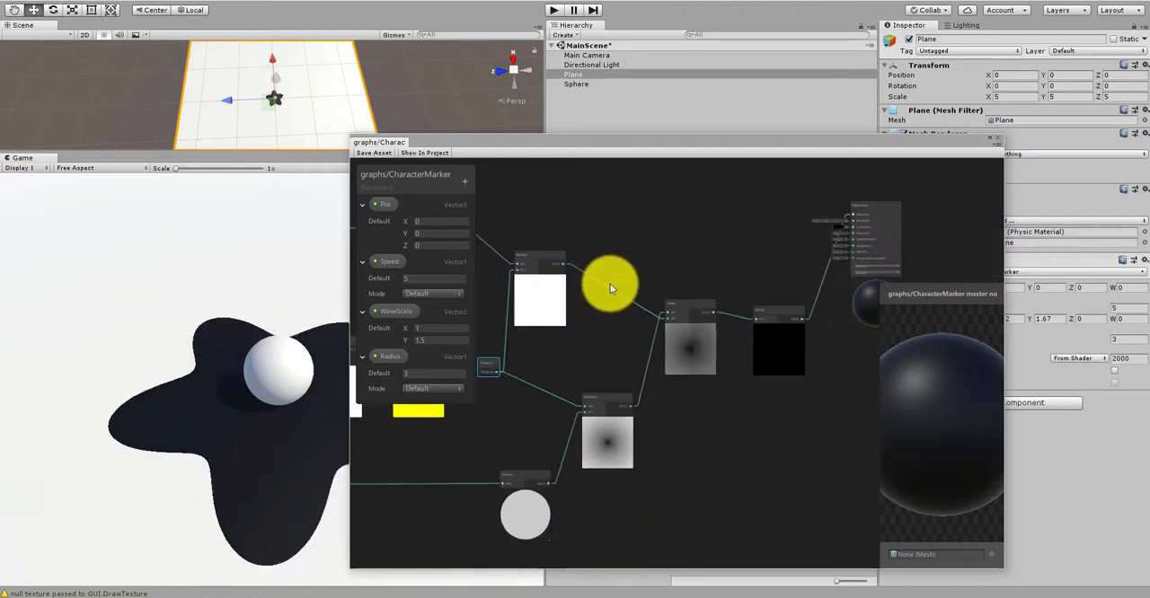
scroll(552, 263, up, 2)
scroll(553, 257, down, 3)
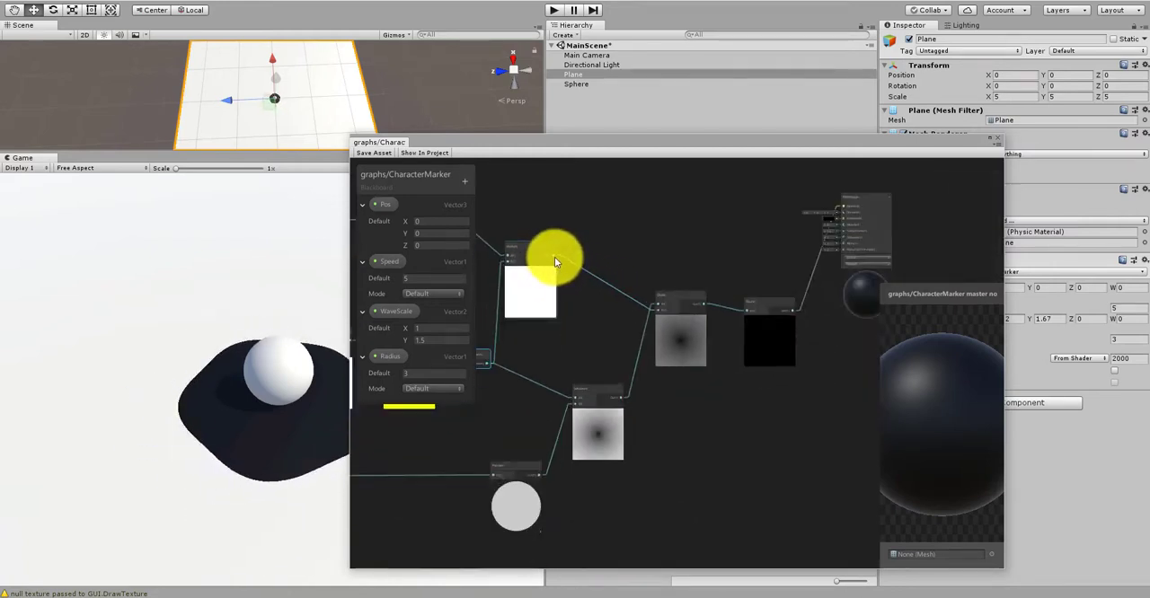
drag(556, 257, 839, 230)
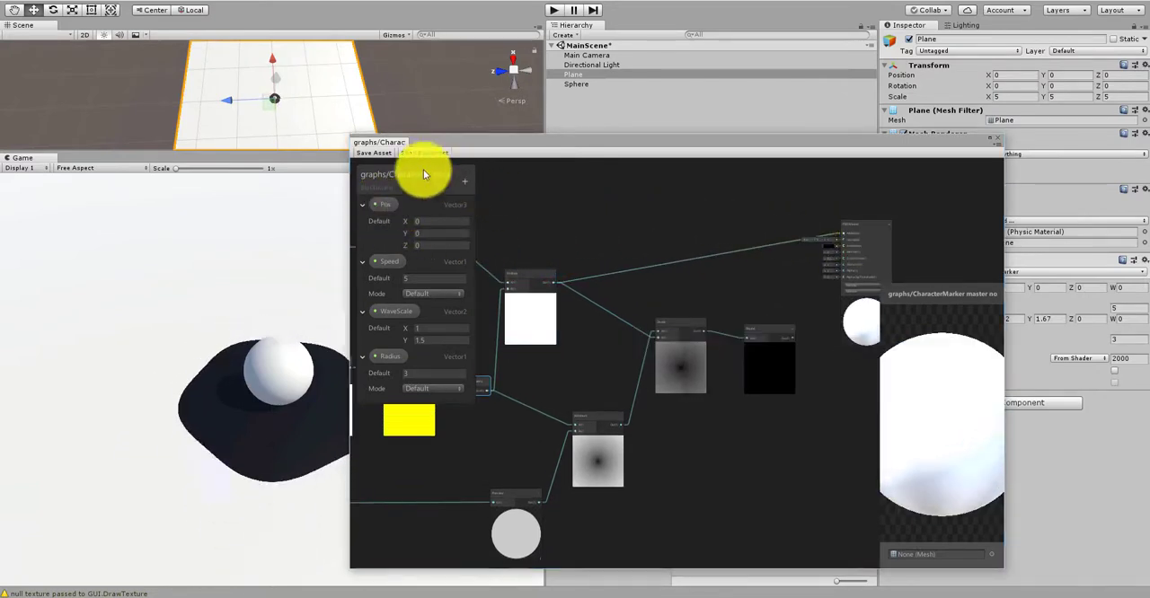
click(383, 155)
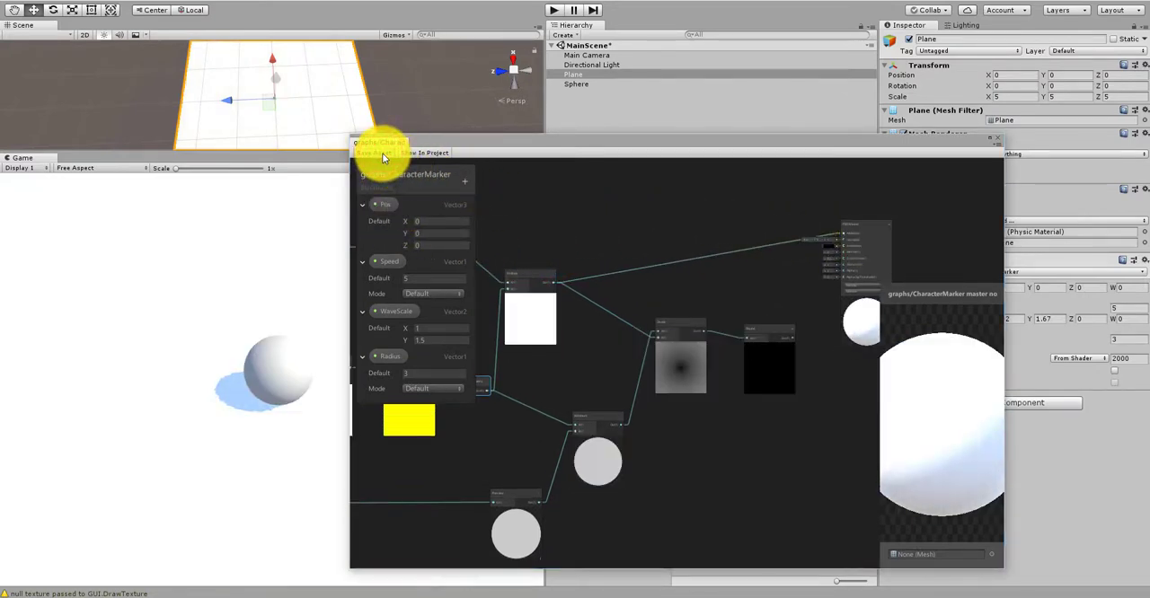
Step: Examine how the Multiply, Radius and Minimum nodes lead into the Divide node
scroll(539, 282, up, 5)
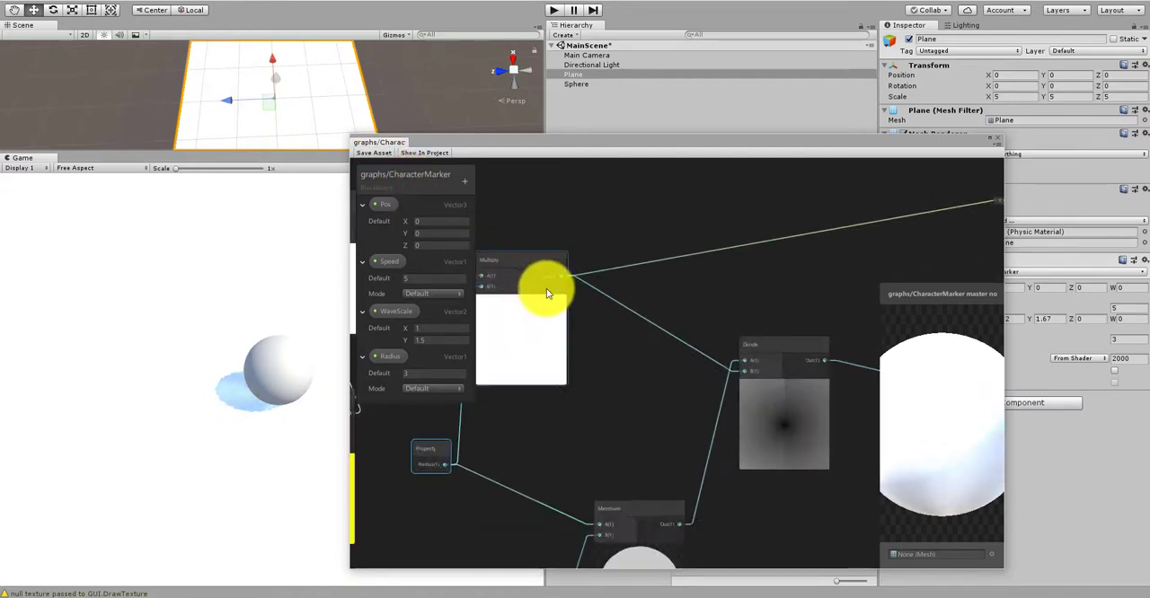
scroll(649, 229, down, 4)
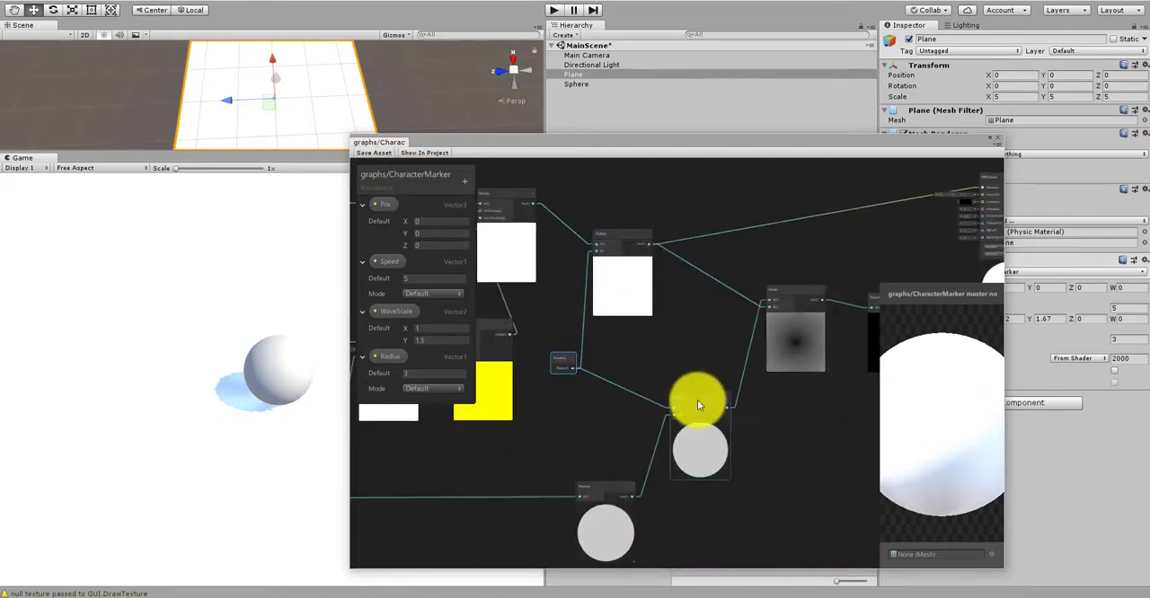
scroll(621, 399, down, 3)
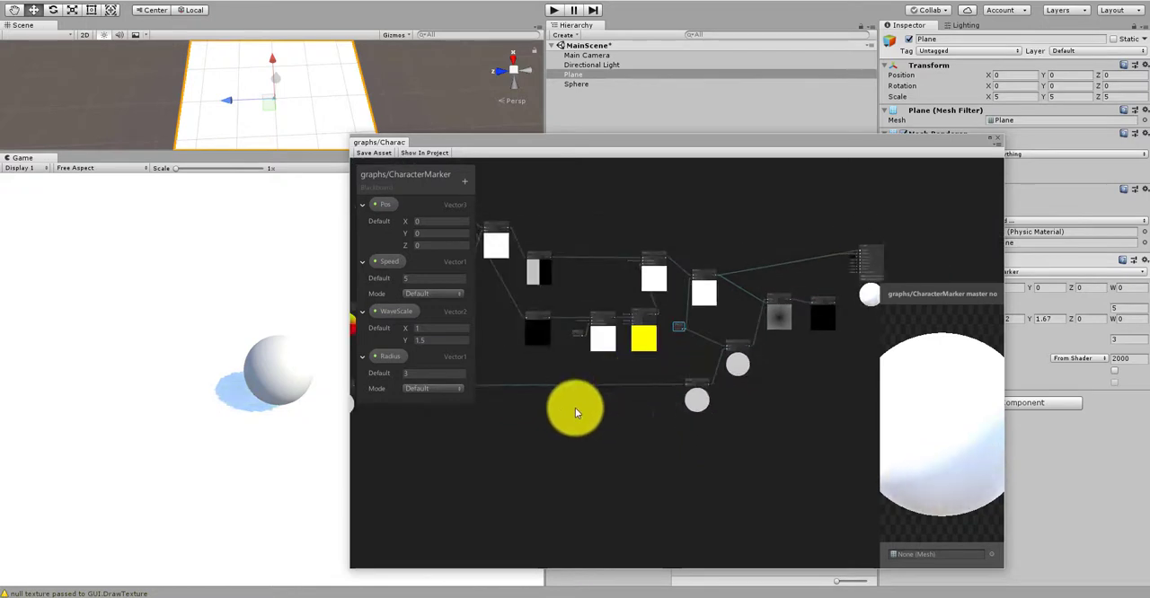
scroll(729, 358, up, 6)
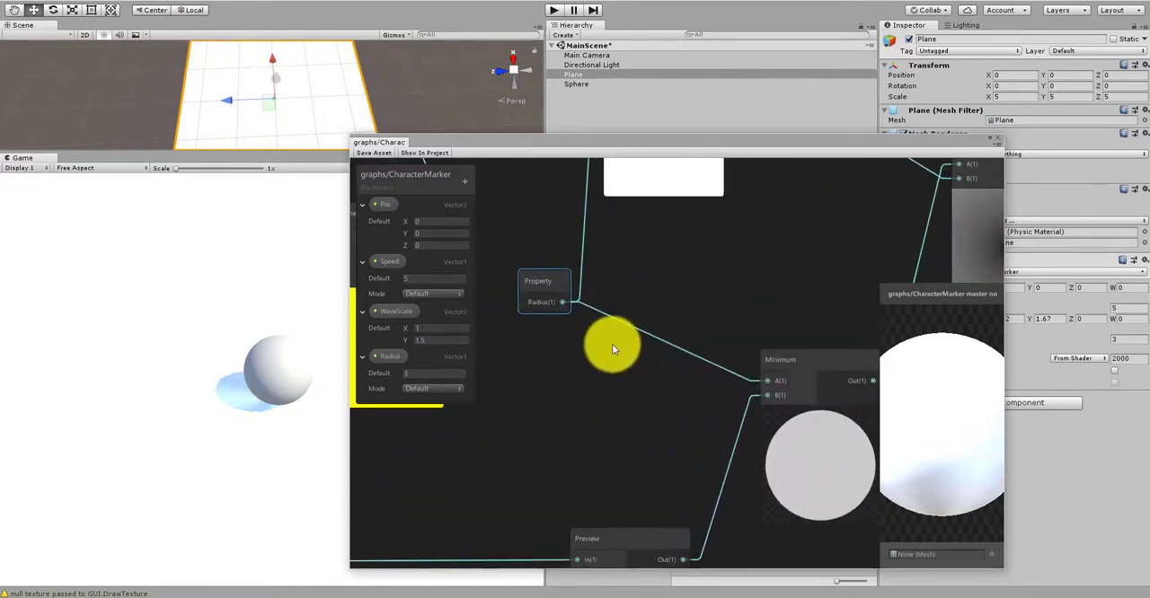
scroll(742, 291, down, 2)
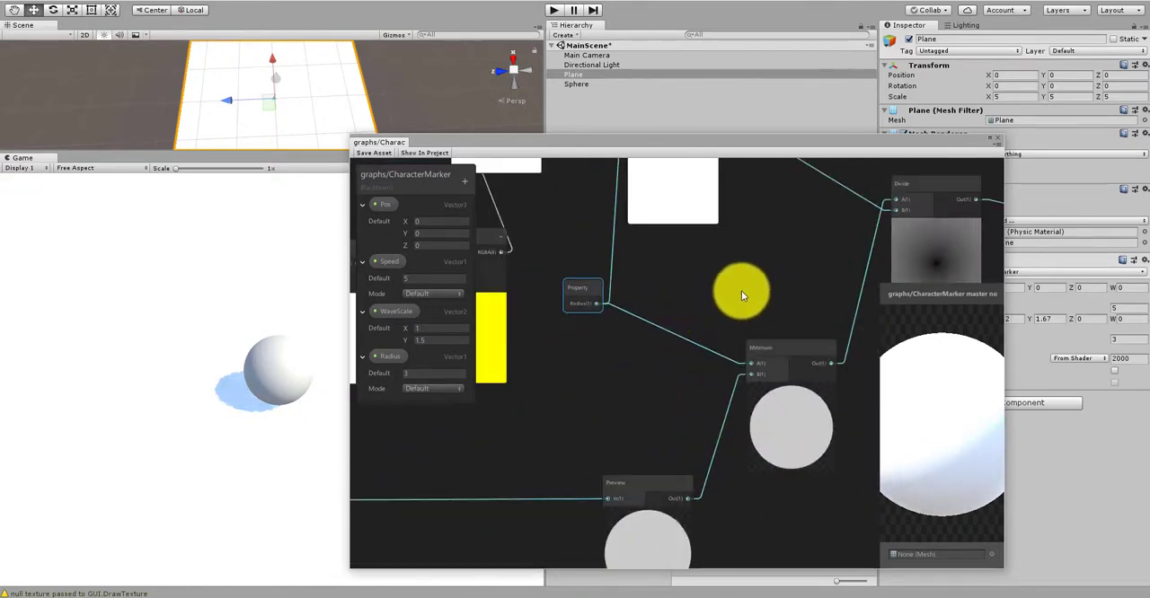
middle_drag(742, 290, 635, 322)
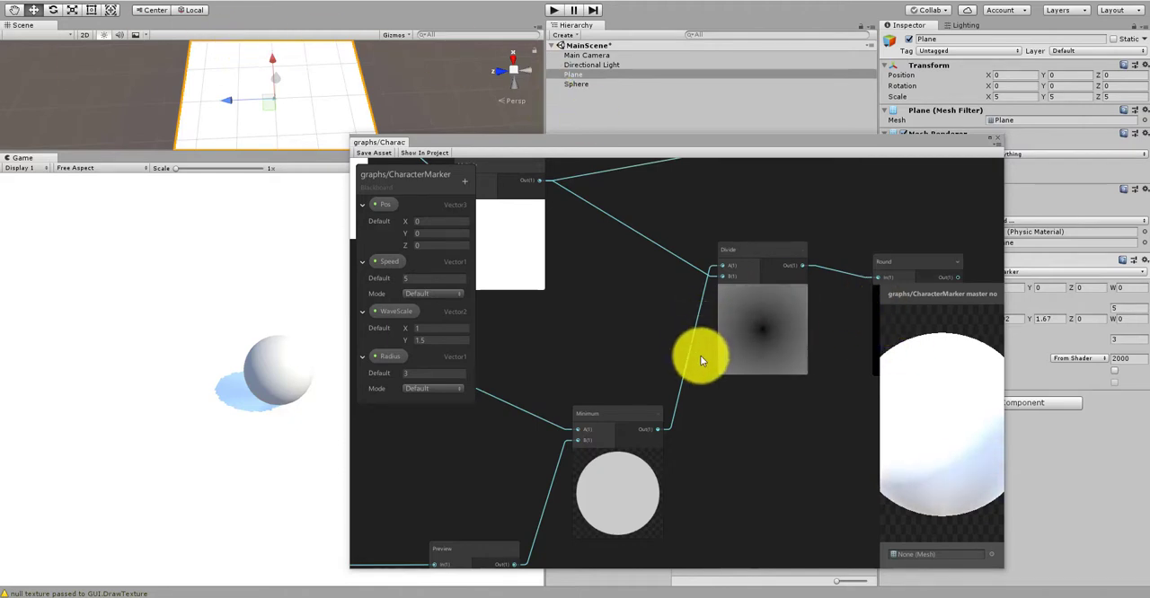
scroll(700, 357, down, 6)
scroll(690, 313, up, 5)
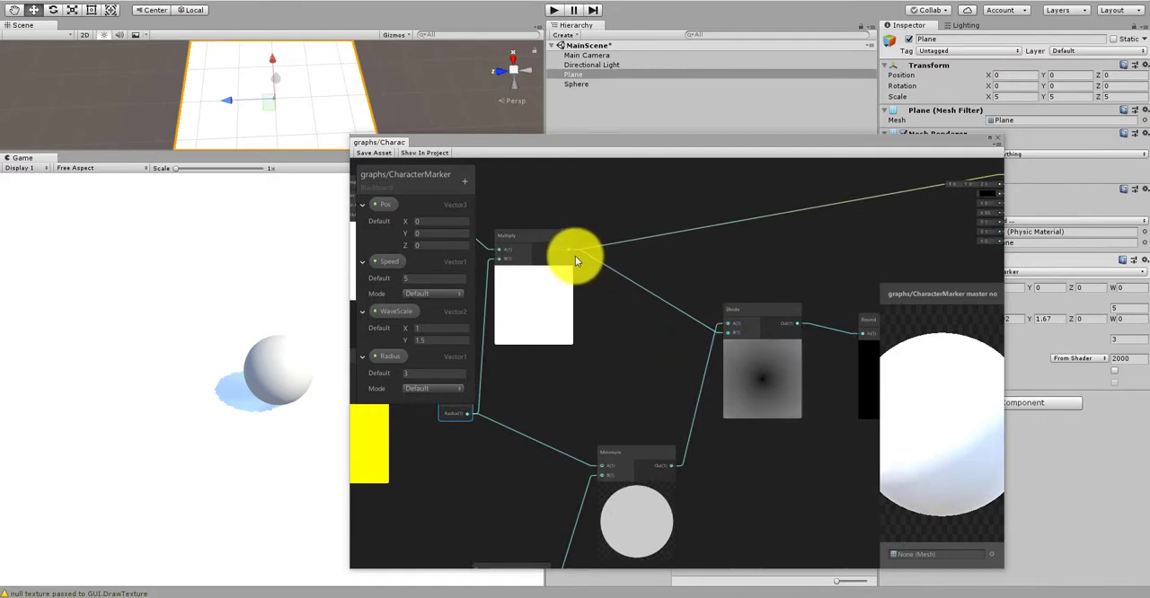
Step: Unplug the PBR Master's Albedo input and swap the Divide inputs, with Multiply into A and Minimum into B
drag(569, 249, 680, 226)
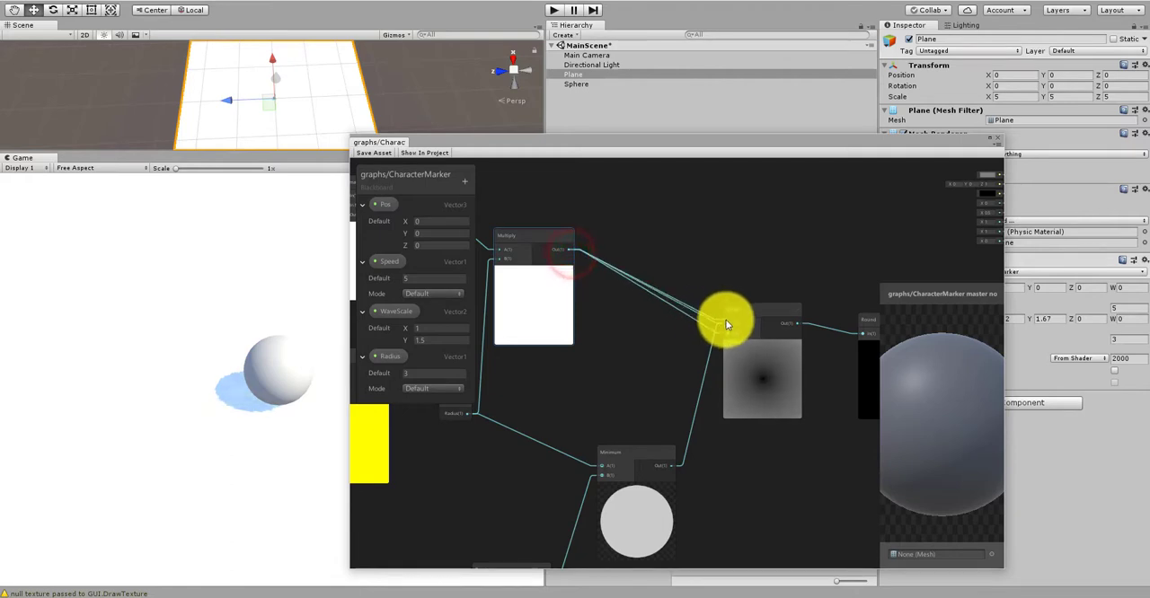
drag(726, 323, 726, 325)
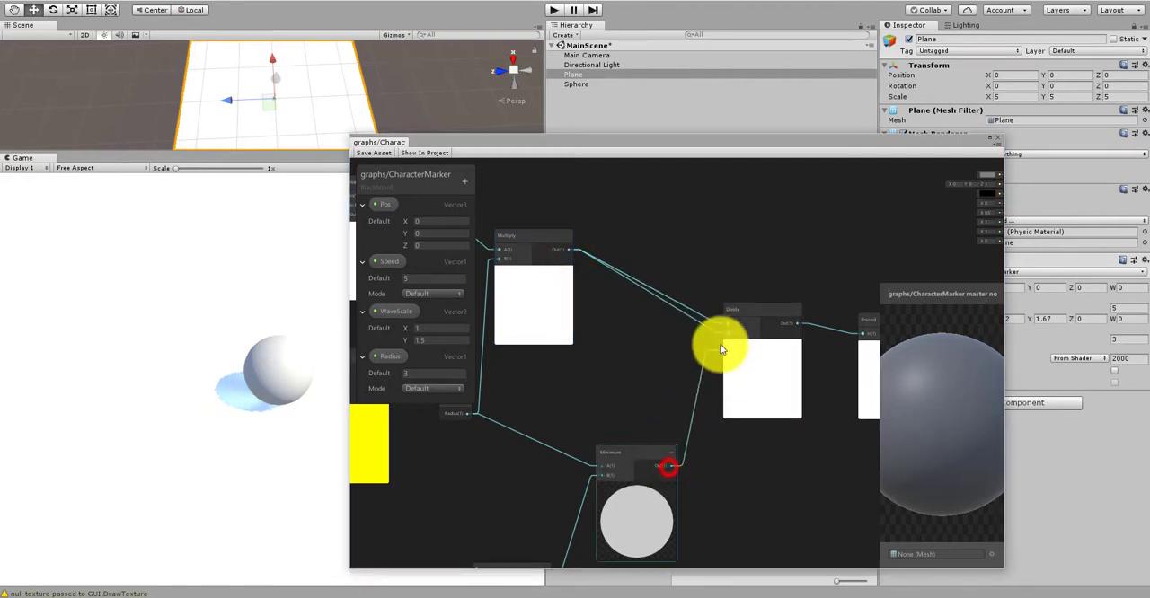
middle_drag(799, 262, 584, 274)
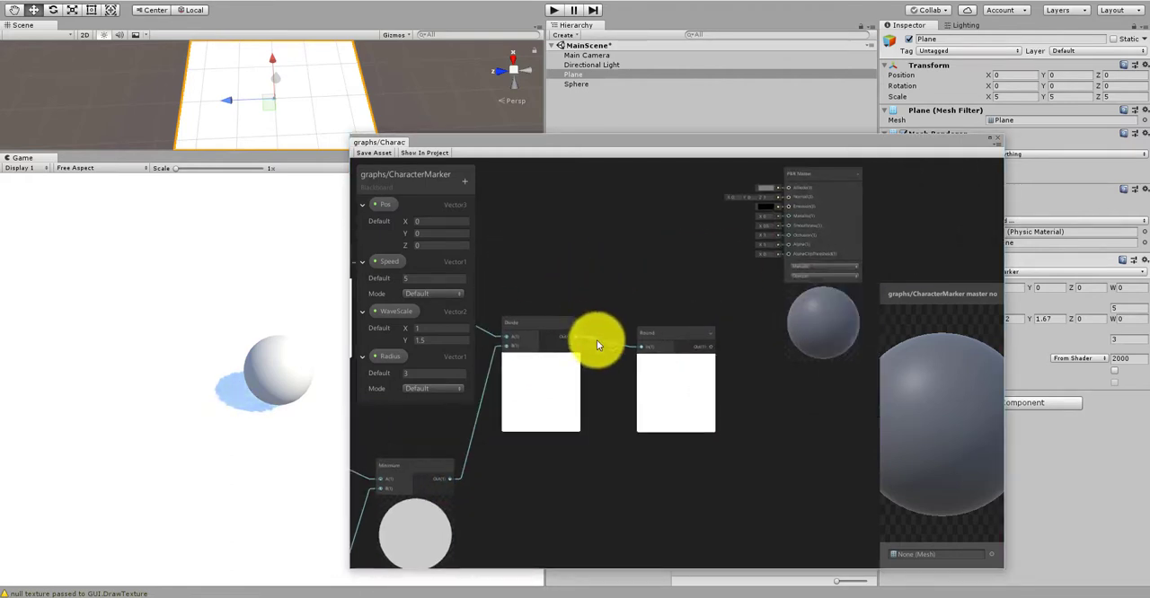
Step: Connect the Divide node's output to the PBR Master's Albedo input and save the graph asset
drag(688, 337, 673, 336)
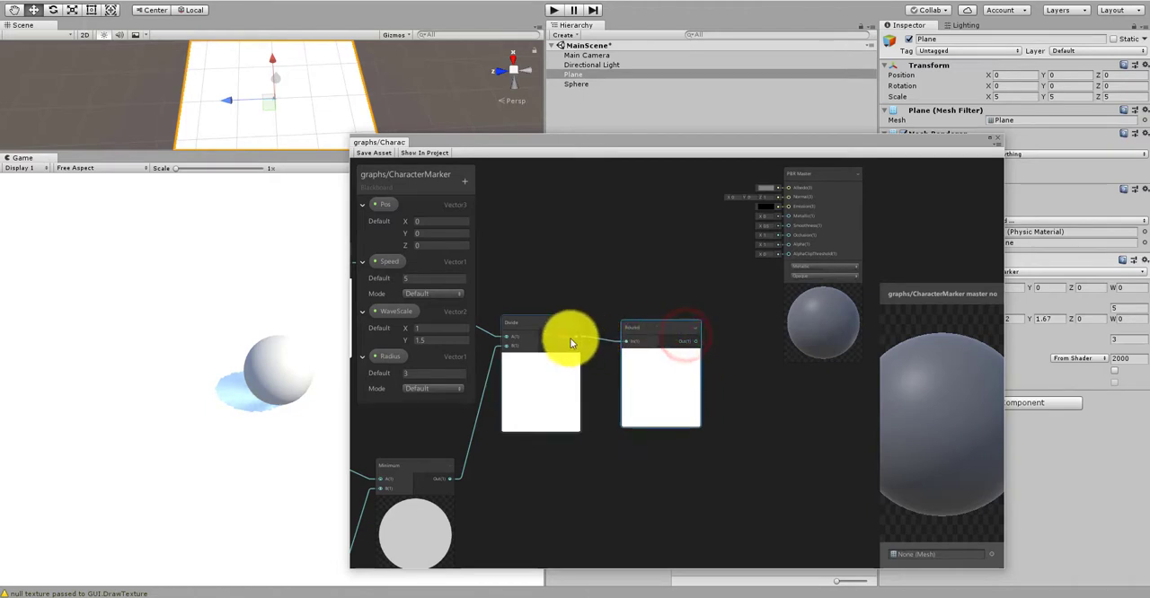
drag(573, 337, 780, 194)
middle_drag(781, 194, 786, 249)
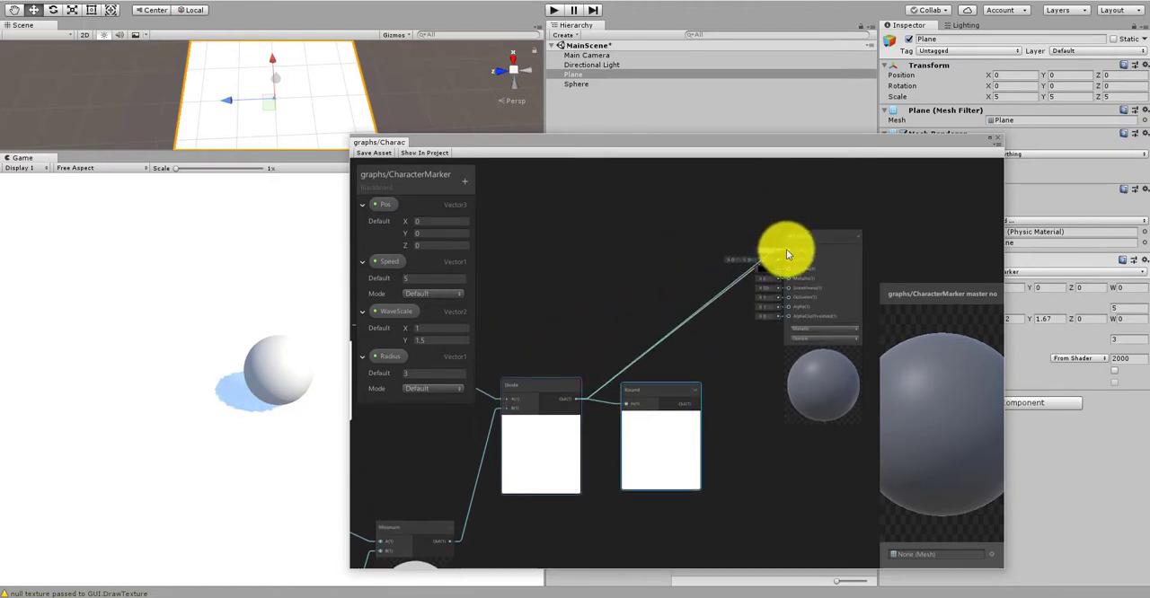
click(377, 156)
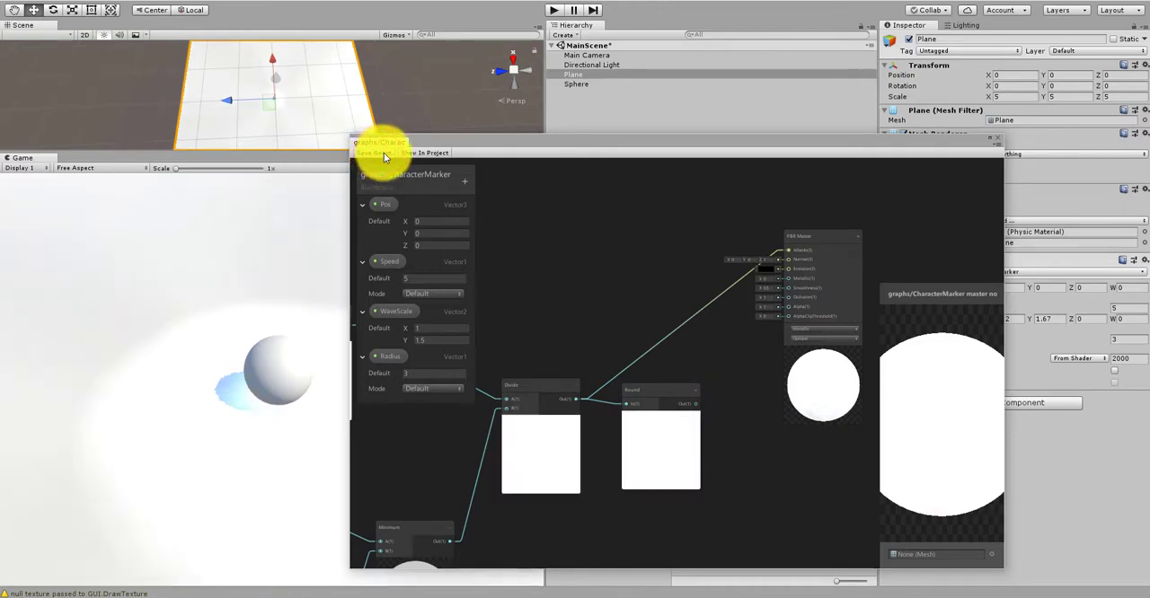
Step: Trace the Divide node's A input back through the Multiply node to the upper Remap and Combine nodes
scroll(660, 331, down, 3)
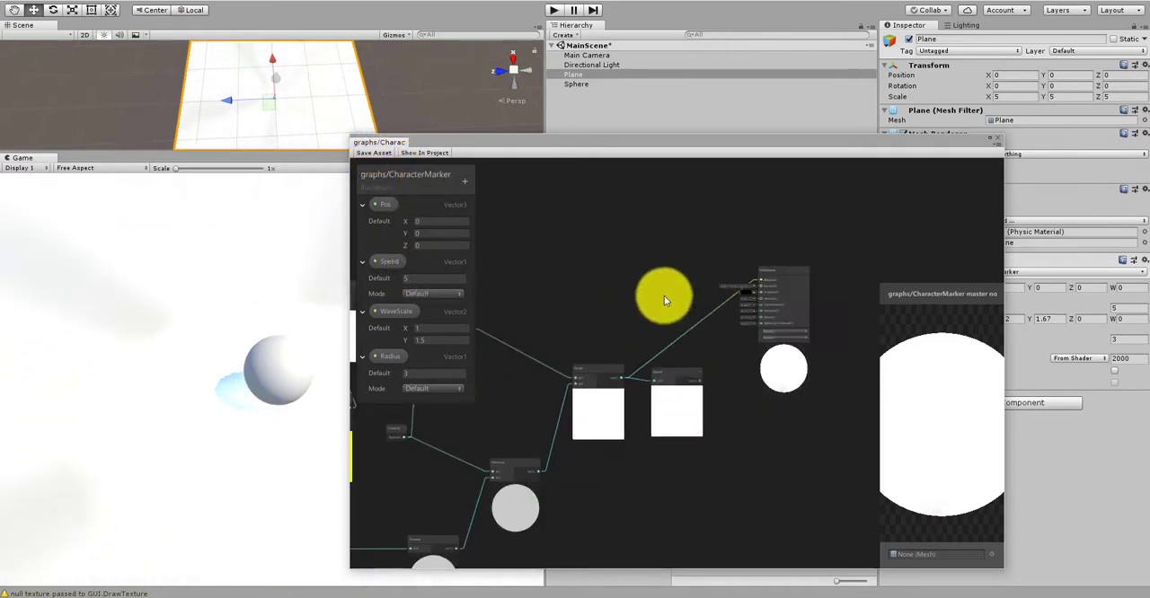
middle_drag(608, 307, 749, 298)
scroll(557, 338, up, 3)
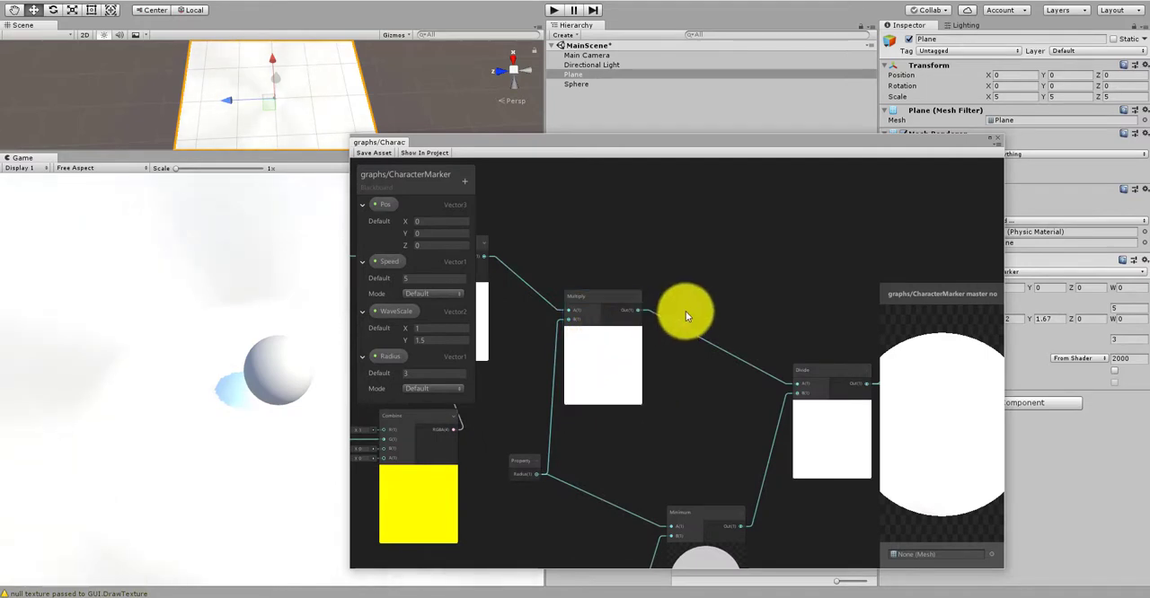
scroll(672, 276, down, 2)
scroll(620, 352, up, 4)
middle_drag(529, 301, 709, 321)
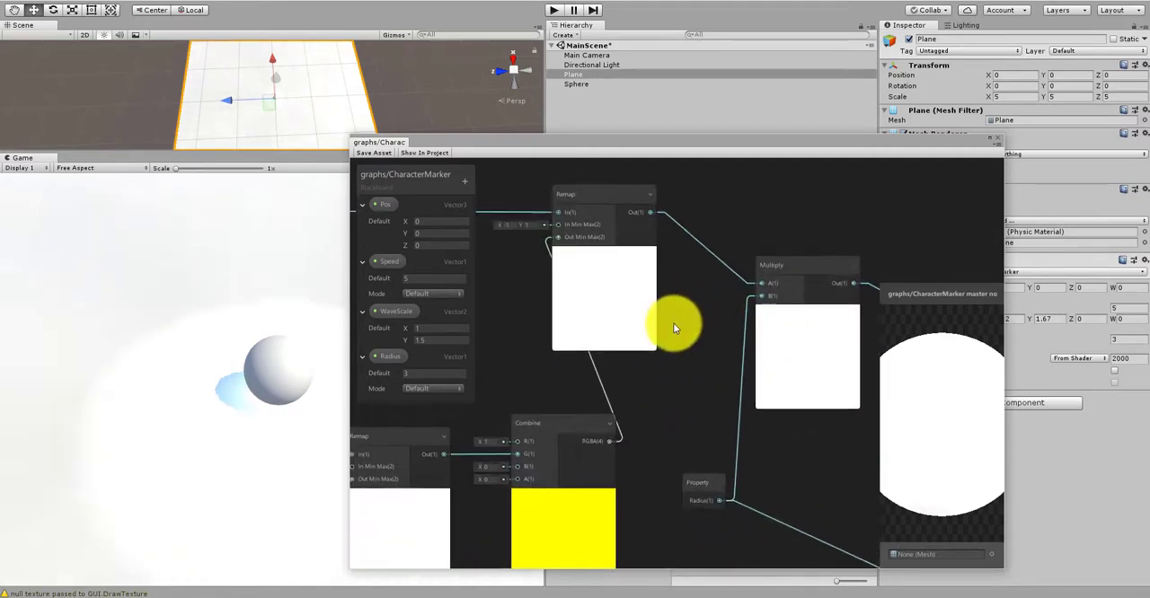
scroll(673, 323, down, 3)
middle_drag(802, 367, 657, 360)
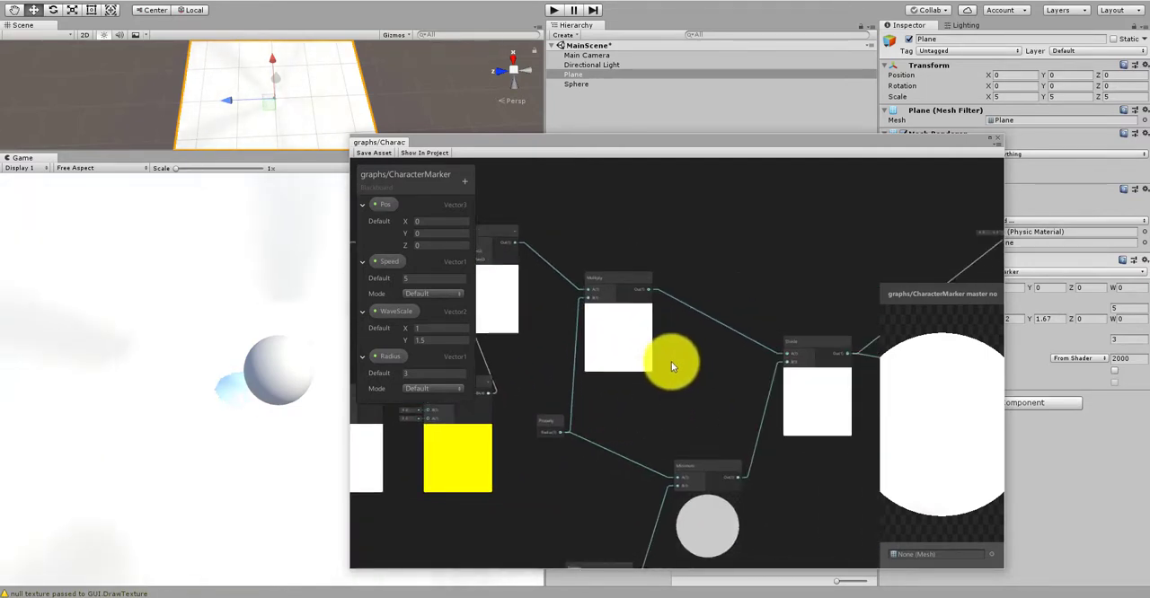
Step: Examine how the Radius property and the Preview node feed the Minimum node, and how it leads into Divide
middle_drag(608, 405, 656, 398)
scroll(656, 398, up, 1)
middle_drag(724, 408, 616, 372)
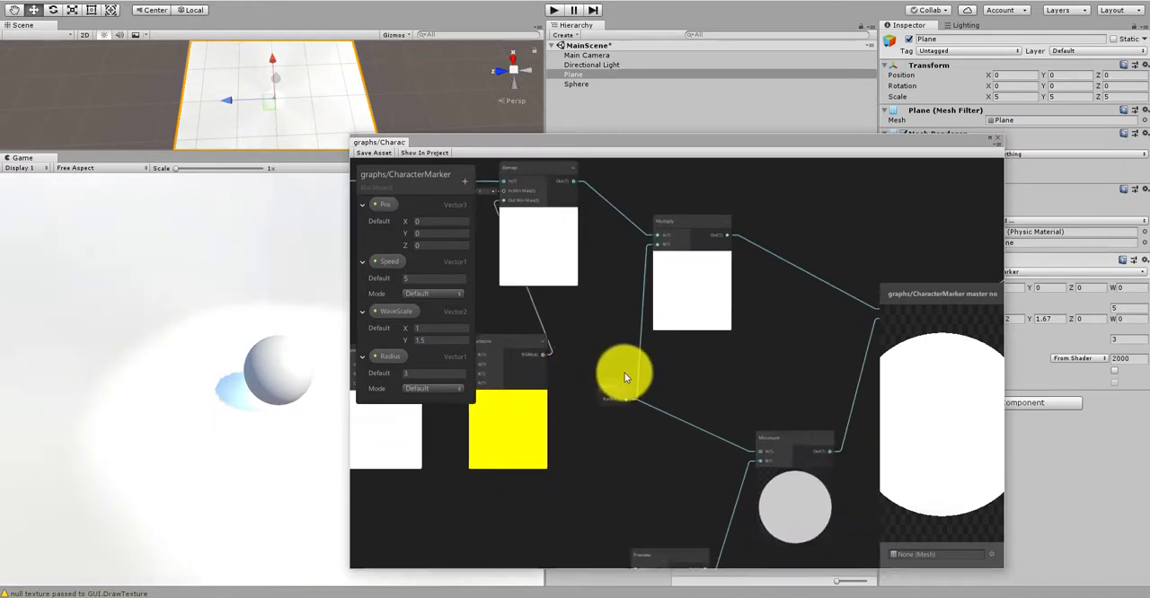
scroll(737, 357, up, 1)
scroll(702, 378, down, 1)
middle_drag(757, 398, 655, 356)
scroll(655, 355, up, 1)
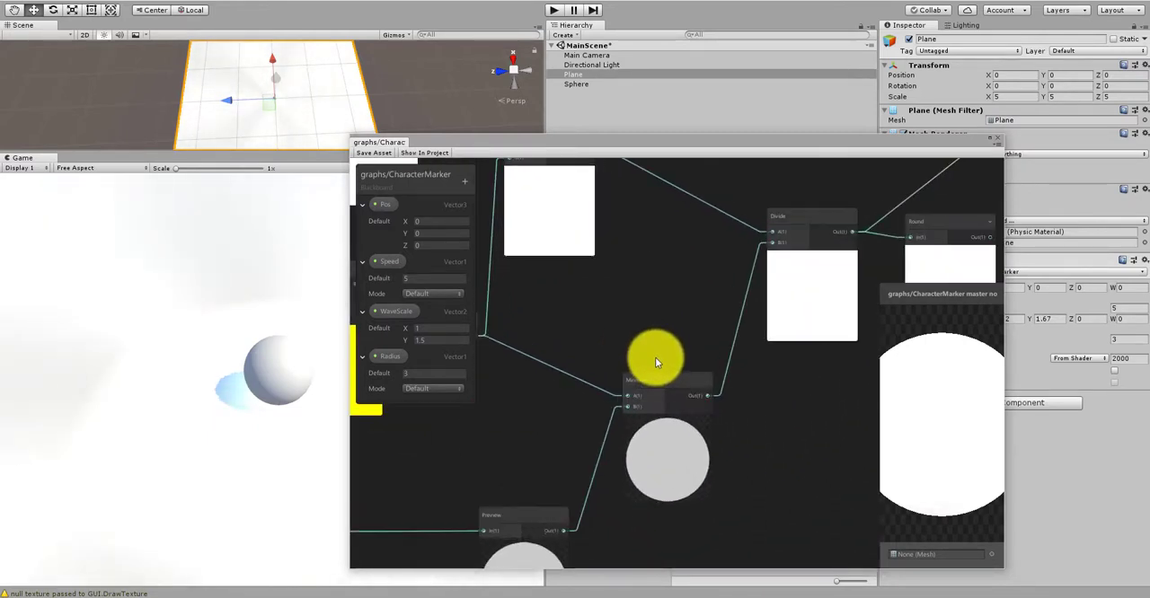
middle_drag(667, 302, 664, 362)
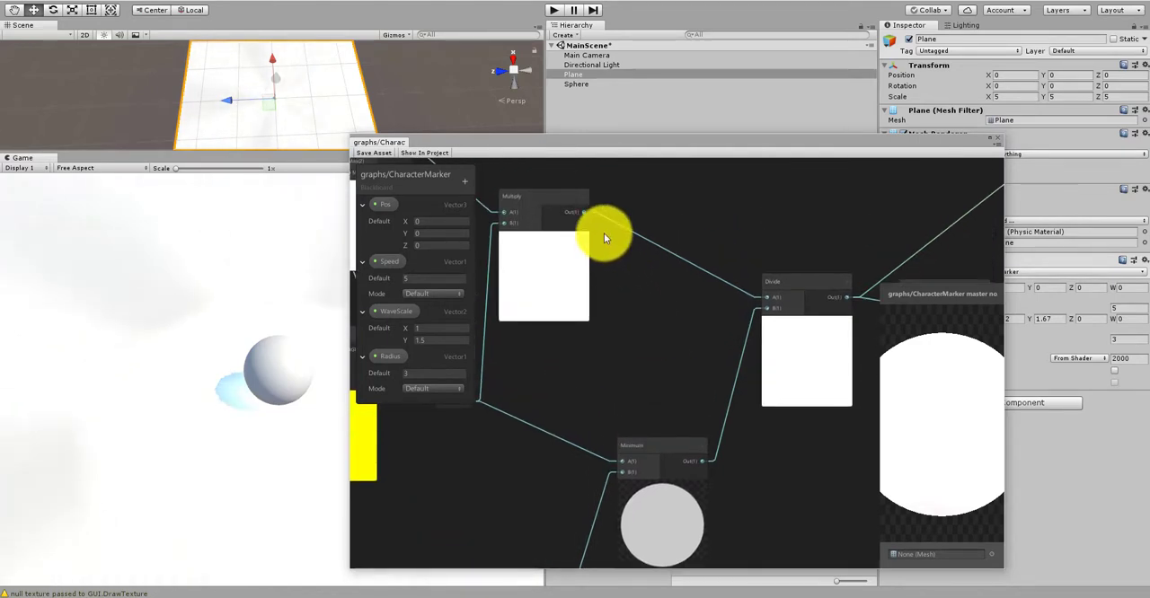
Step: Swap the Divide node's inputs back, with the Multiply output into B and the Minimum output into A
drag(584, 214, 750, 303)
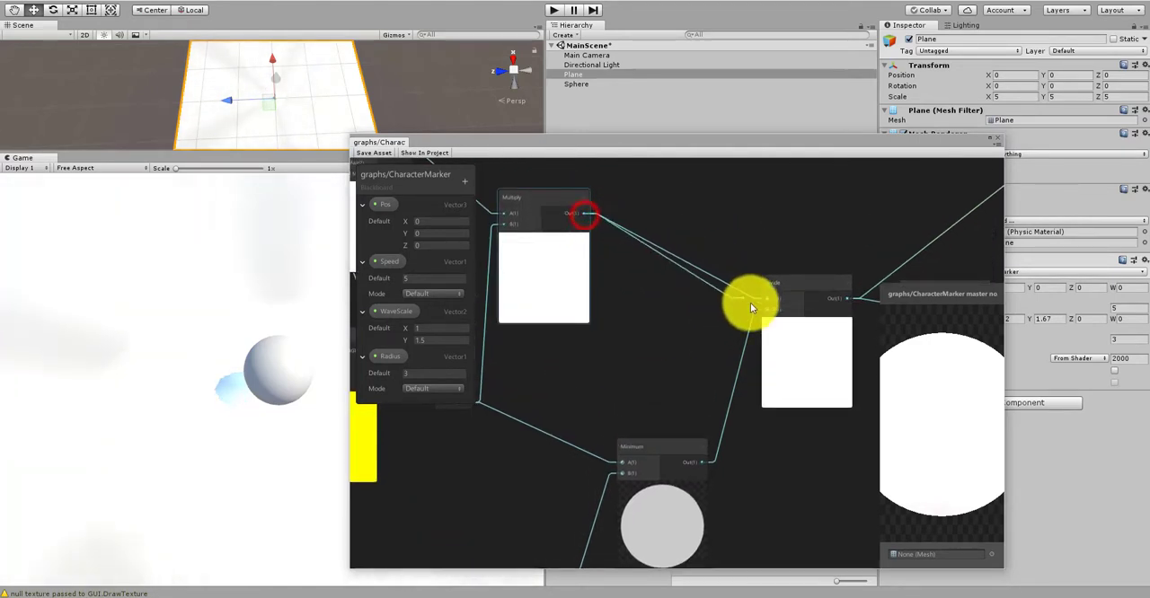
drag(700, 461, 766, 299)
middle_drag(807, 243, 555, 230)
scroll(568, 236, down, 2)
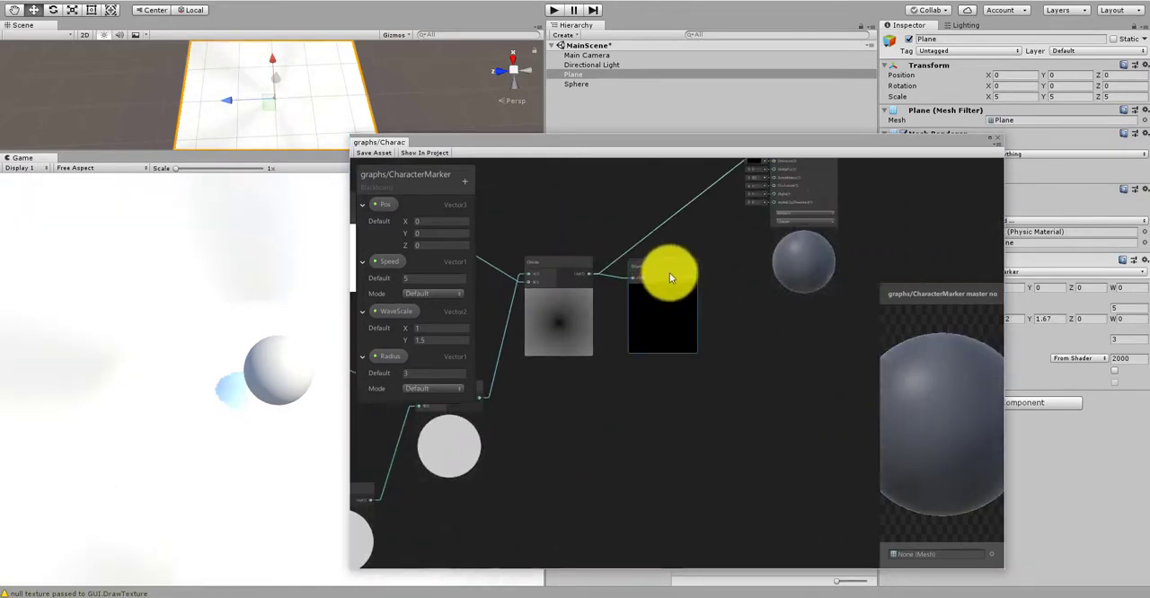
Step: Move the Round node aside, add a Clamp node beside it and feed the Divide output into the Clamp's In
drag(667, 270, 767, 320)
scroll(672, 306, up, 2)
right_click(627, 361)
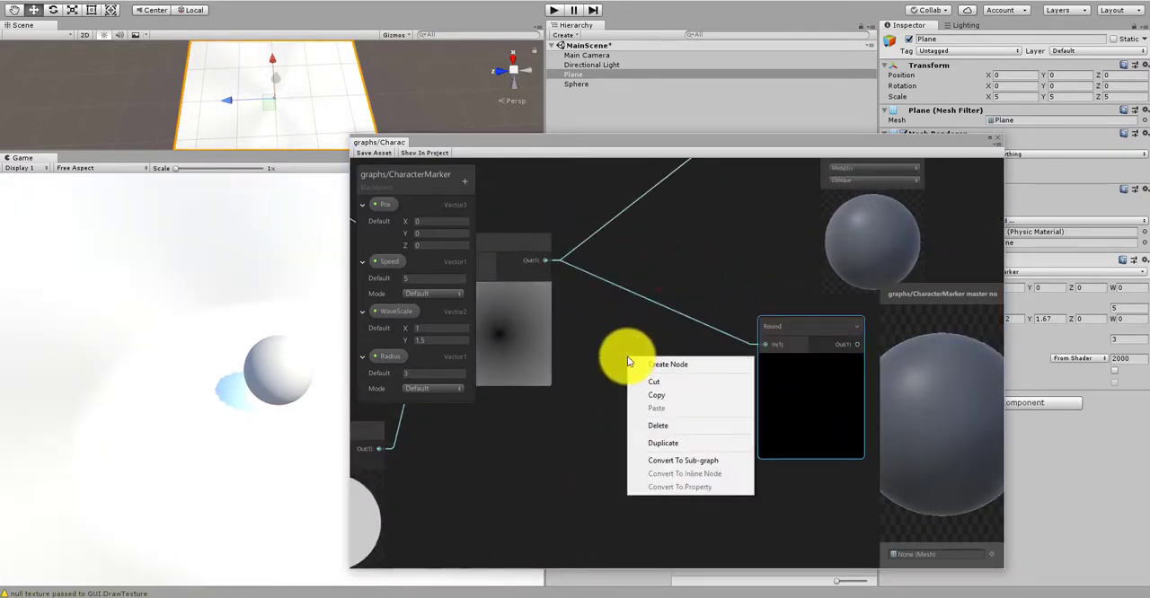
click(656, 364)
text(clam)
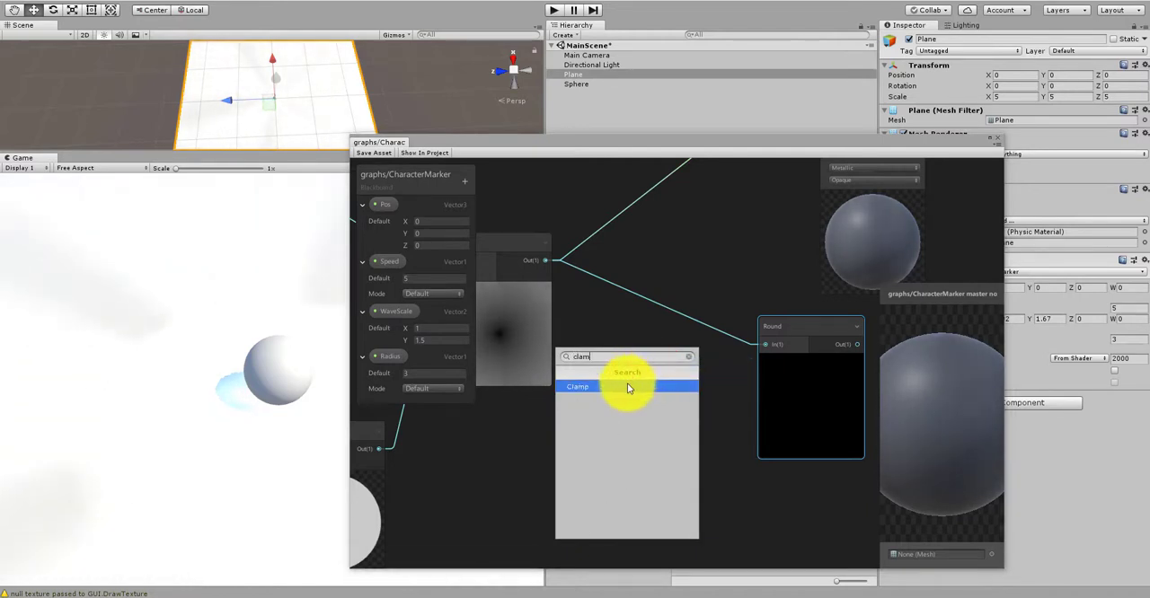
click(626, 385)
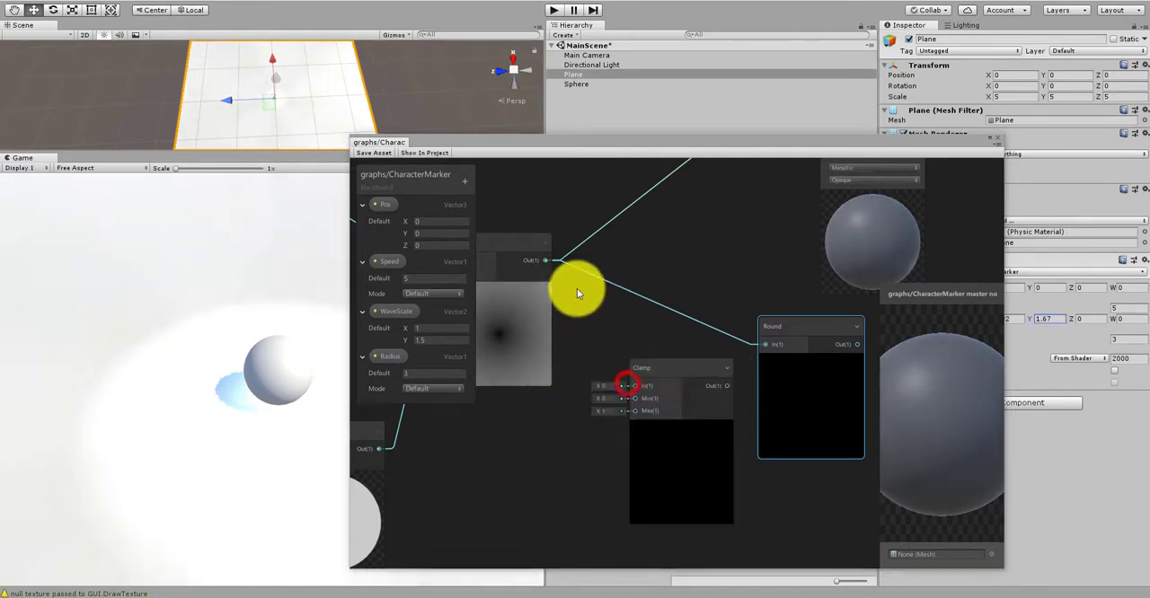
drag(547, 261, 643, 384)
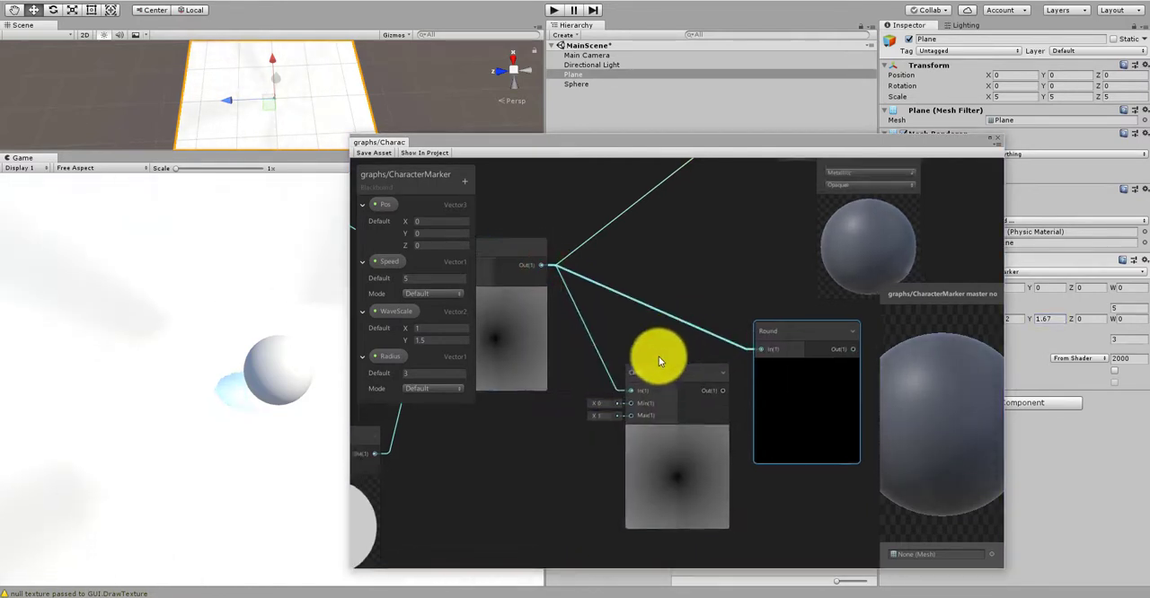
Step: Connect the Clamp node's output to the PBR Master's Albedo input and save the graph asset
middle_drag(658, 356, 637, 441)
drag(637, 455, 739, 249)
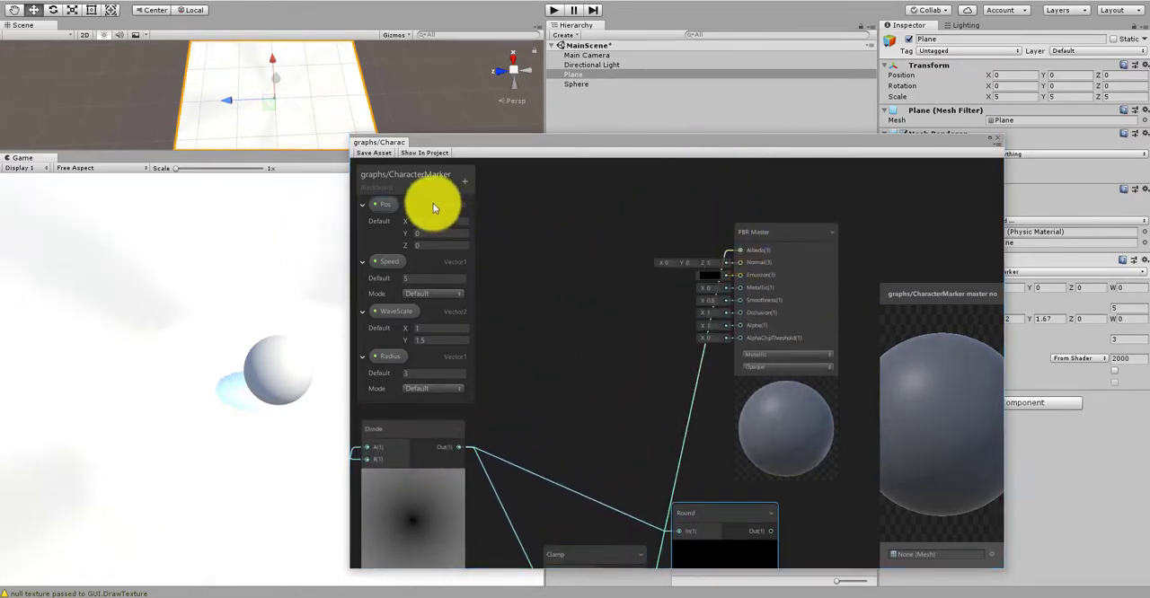
click(371, 154)
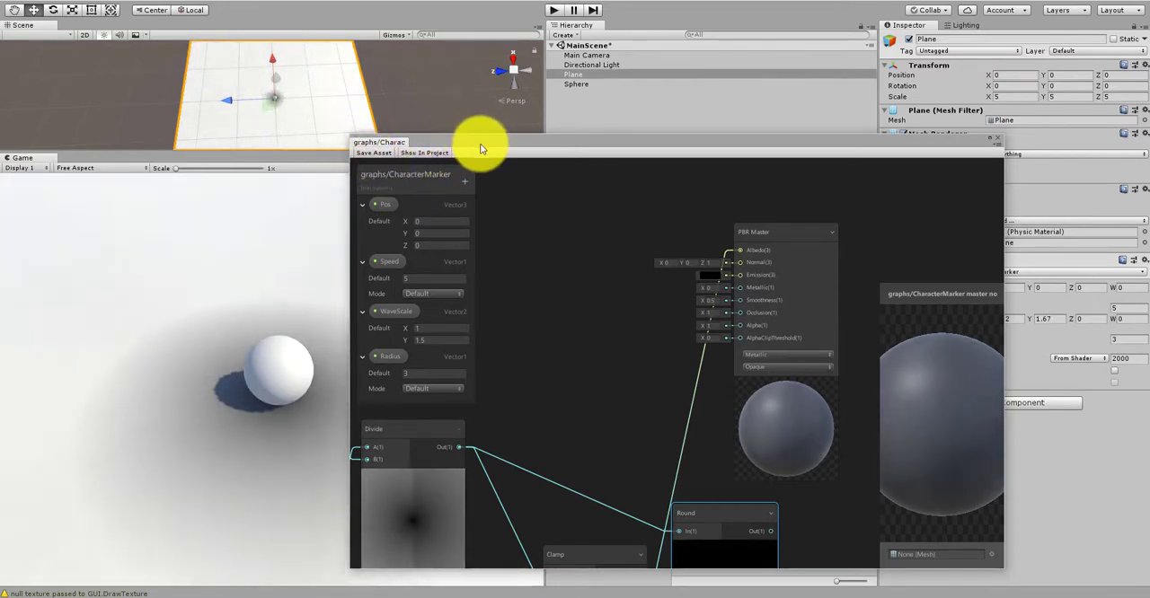
Step: Move the graph window off the Game view and examine the Preview, Minimum and Divide nodes against the rendered plane
drag(481, 149, 698, 238)
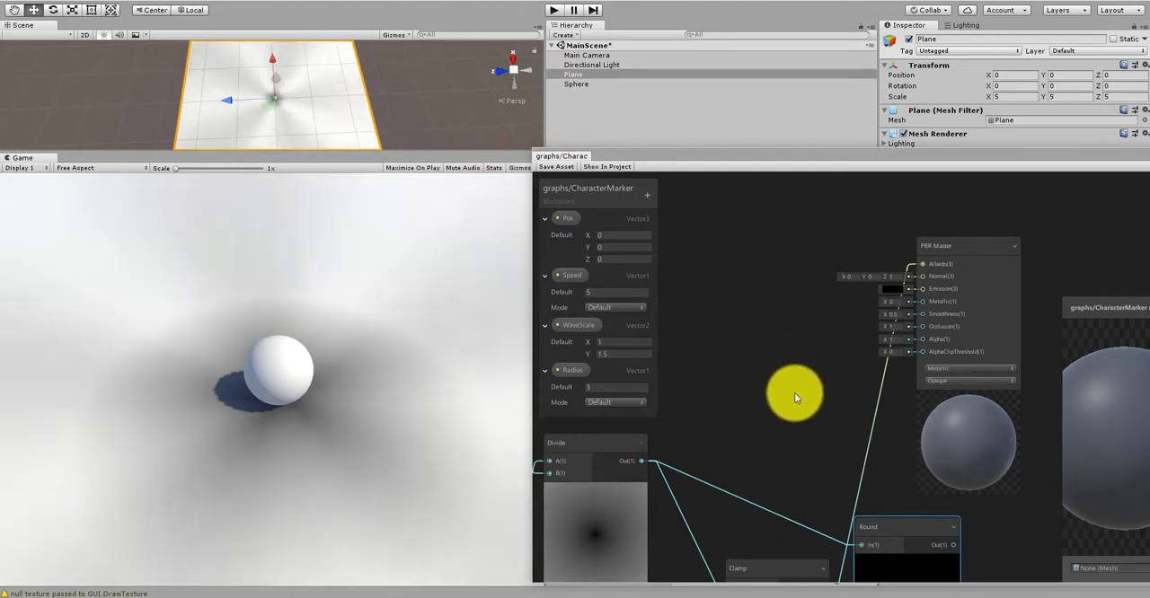
scroll(793, 390, down, 10)
middle_drag(744, 356, 855, 296)
scroll(782, 404, up, 6)
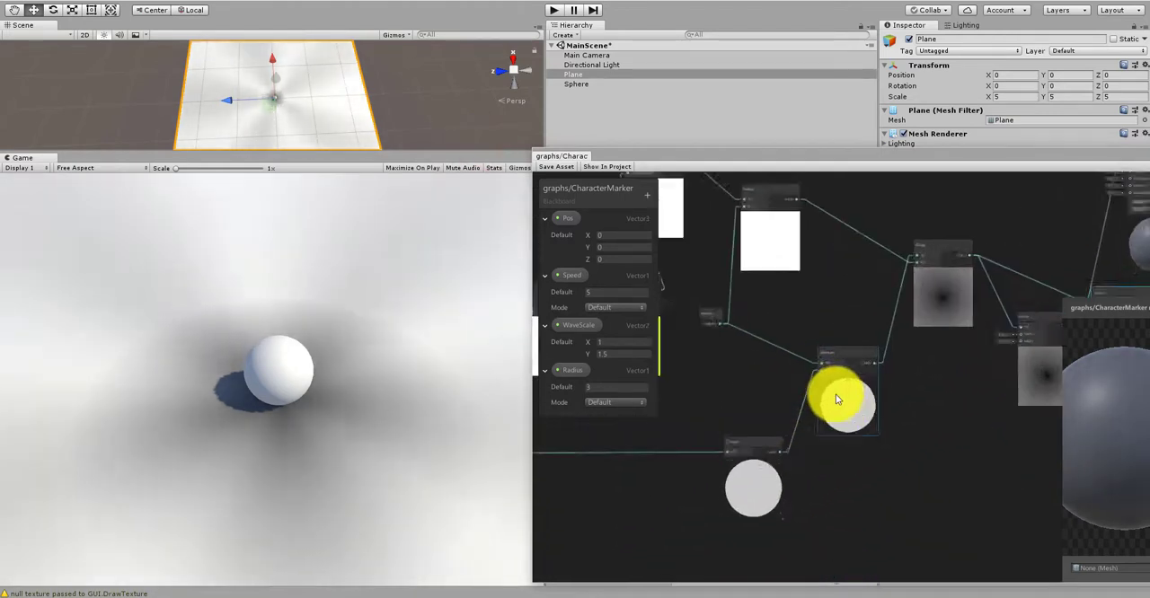
scroll(809, 388, up, 3)
scroll(733, 420, down, 2)
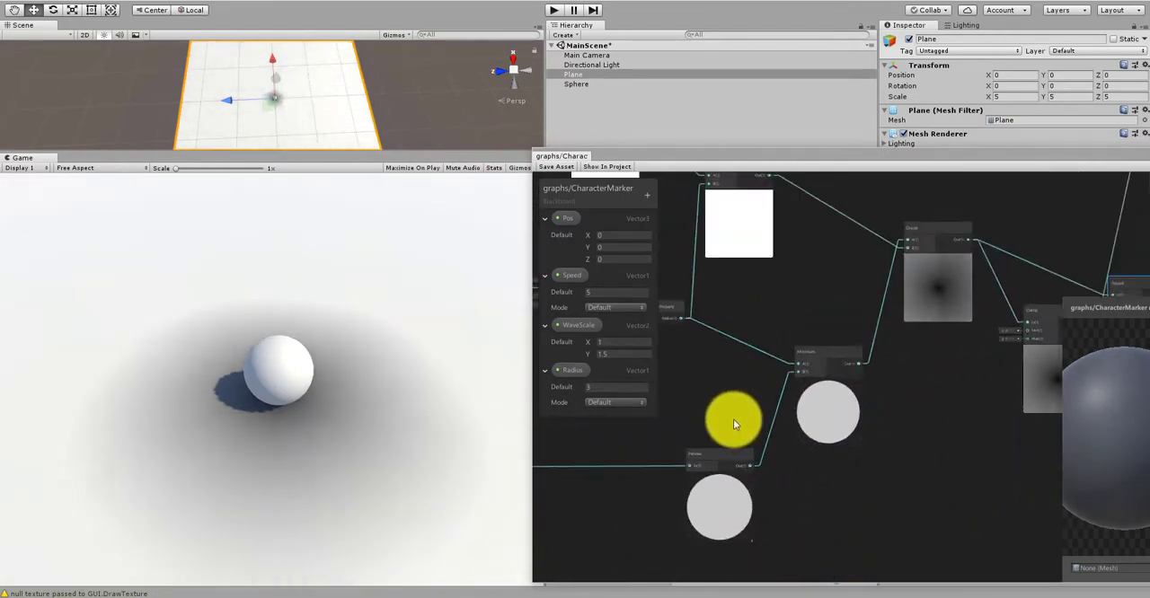
Step: Trace the Distance node's output through the Preview node to the Minimum node and examine these nodes
scroll(748, 404, down, 3)
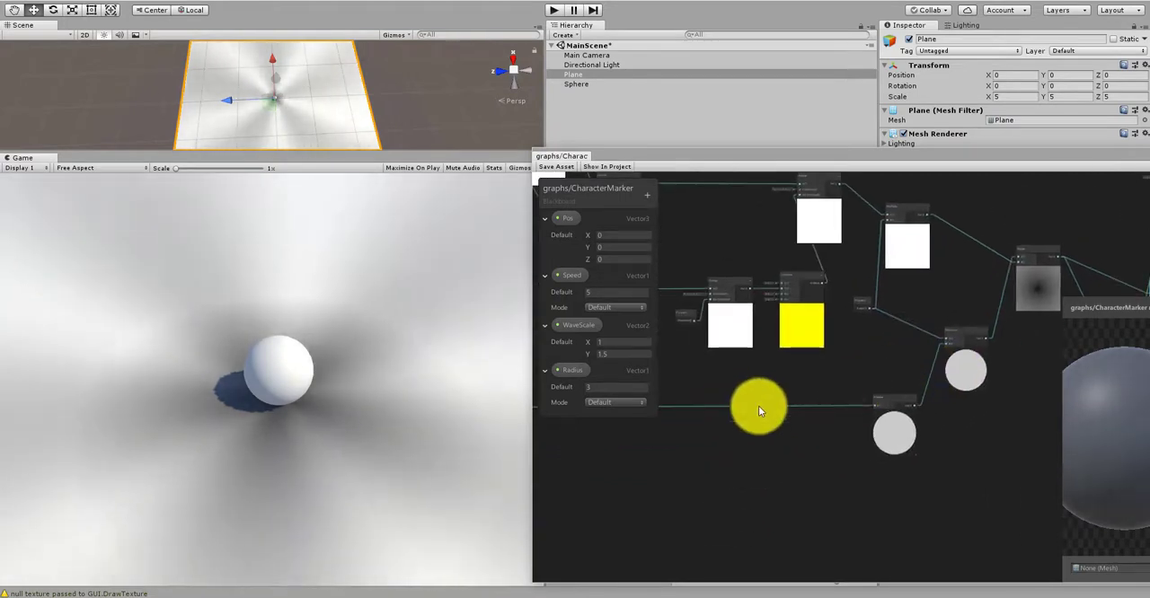
middle_drag(666, 466, 892, 435)
middle_drag(593, 472, 908, 438)
scroll(800, 370, up, 5)
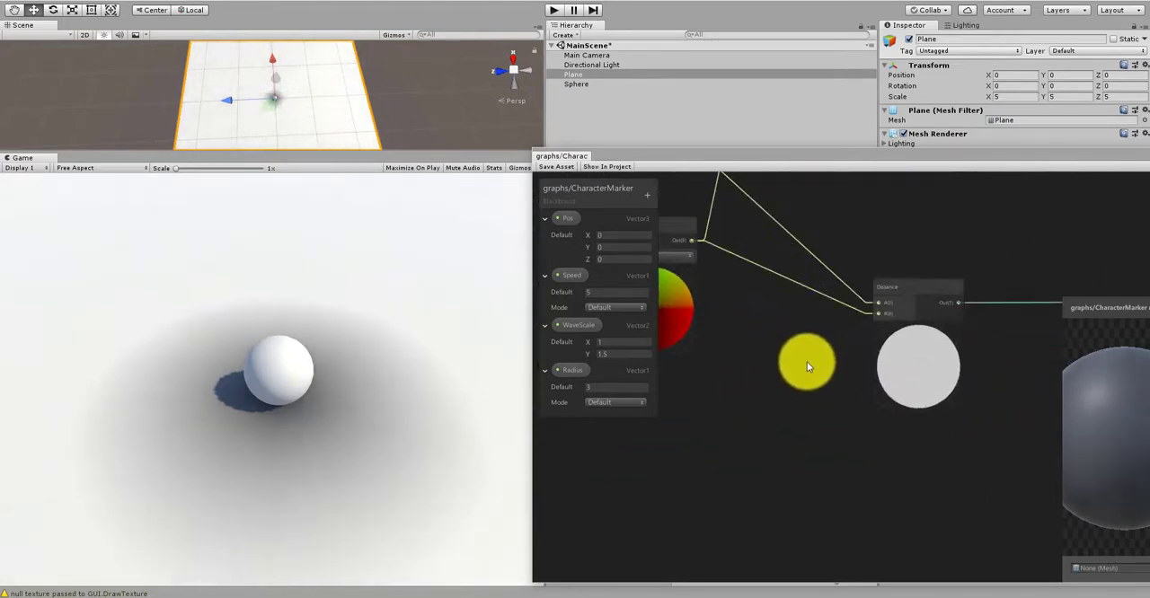
scroll(888, 464, down, 4)
scroll(853, 404, up, 4)
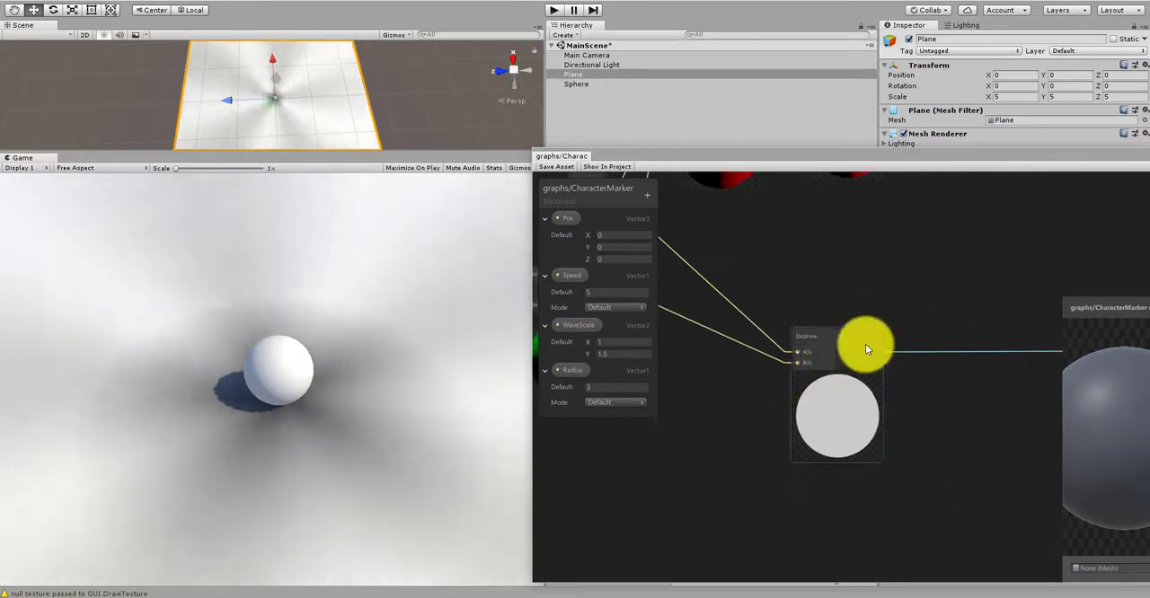
middle_drag(974, 300, 753, 285)
scroll(772, 288, down, 7)
middle_drag(1019, 345, 673, 355)
scroll(865, 321, up, 1)
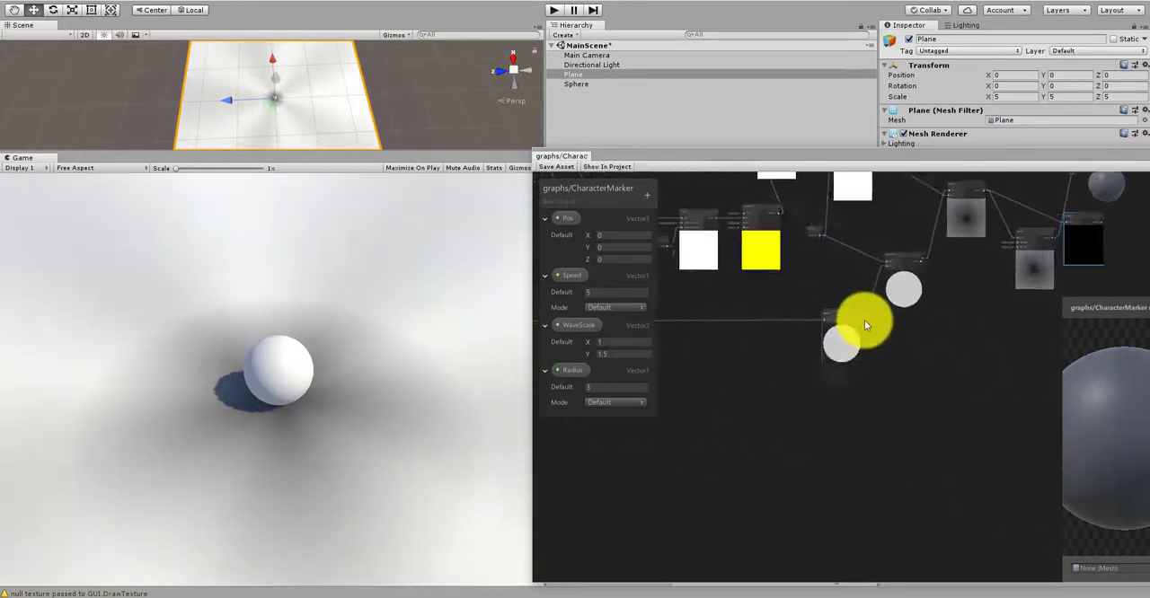
scroll(865, 321, up, 3)
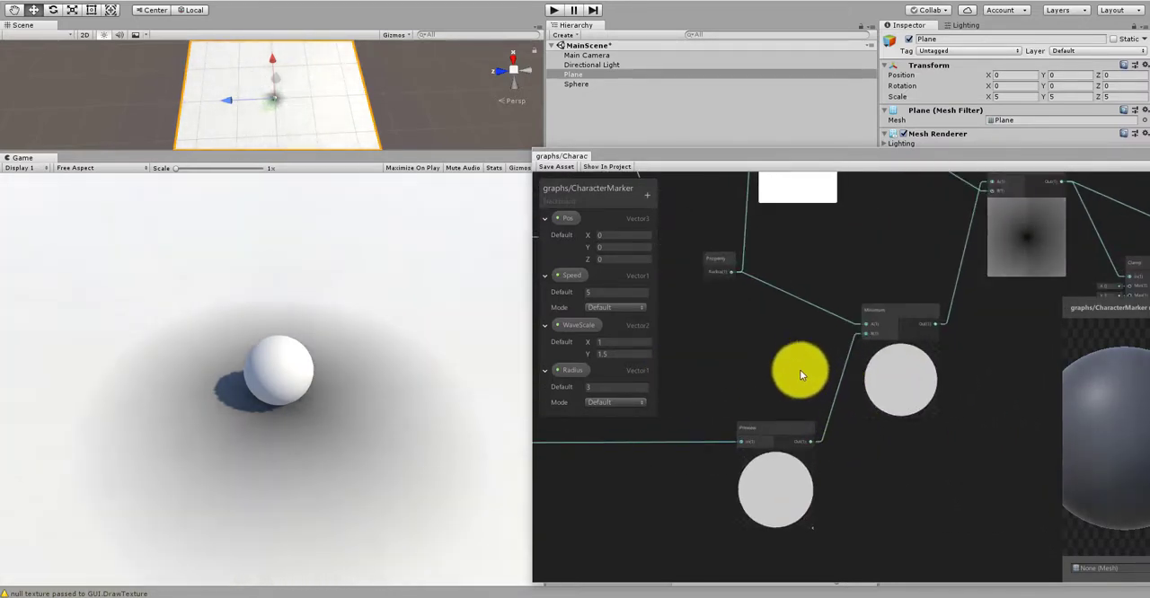
middle_drag(800, 371, 844, 408)
scroll(815, 399, up, 2)
scroll(758, 423, down, 1)
scroll(833, 465, up, 1)
middle_drag(781, 386, 710, 412)
Step: Connect the Minimum node's output to the PBR Master's Albedo input and save the graph asset
click(890, 365)
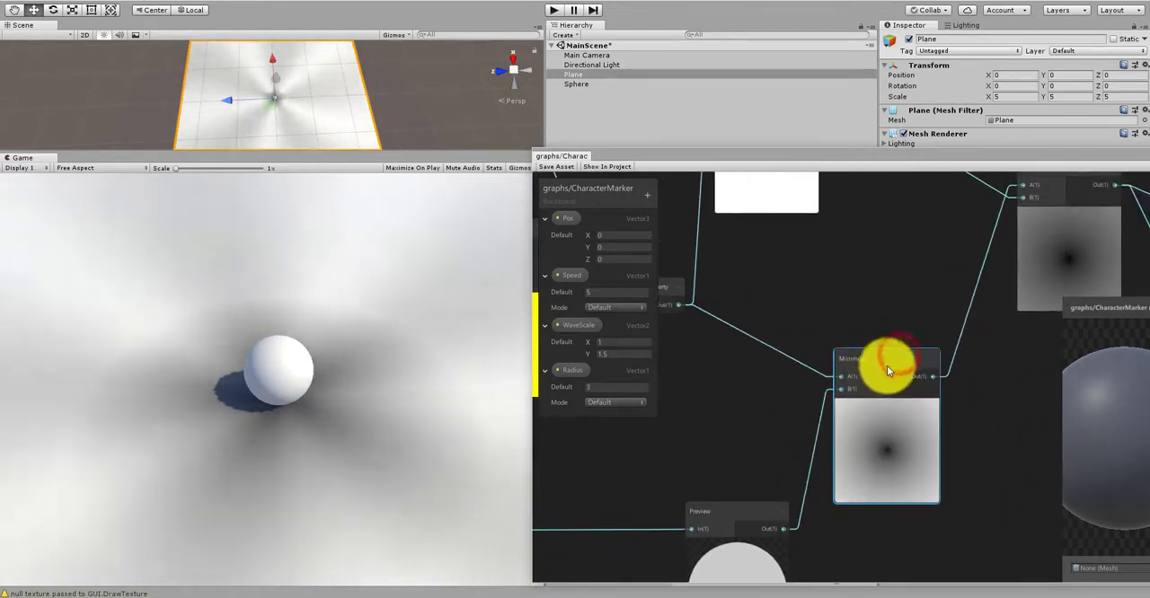
middle_drag(933, 433, 821, 506)
scroll(772, 451, down, 4)
middle_drag(767, 452, 680, 458)
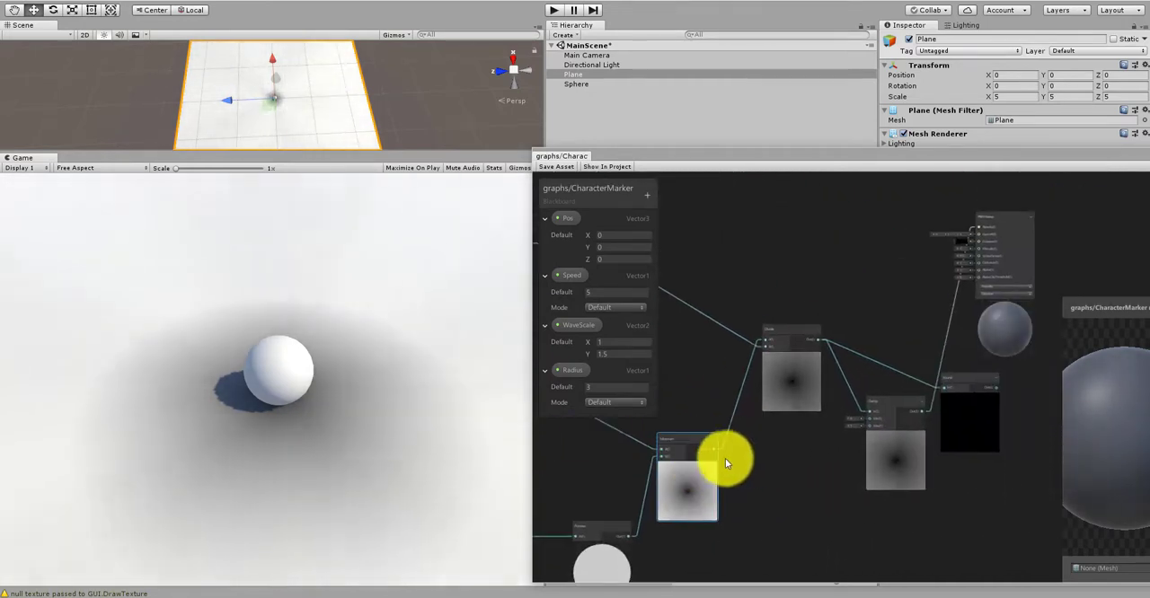
drag(714, 451, 979, 253)
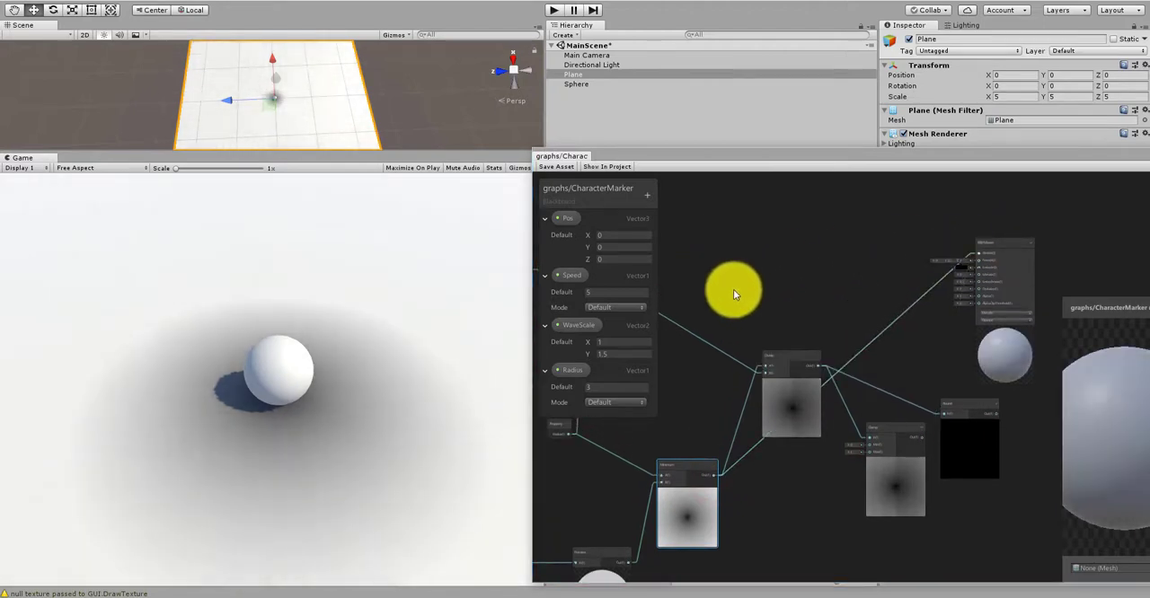
click(557, 167)
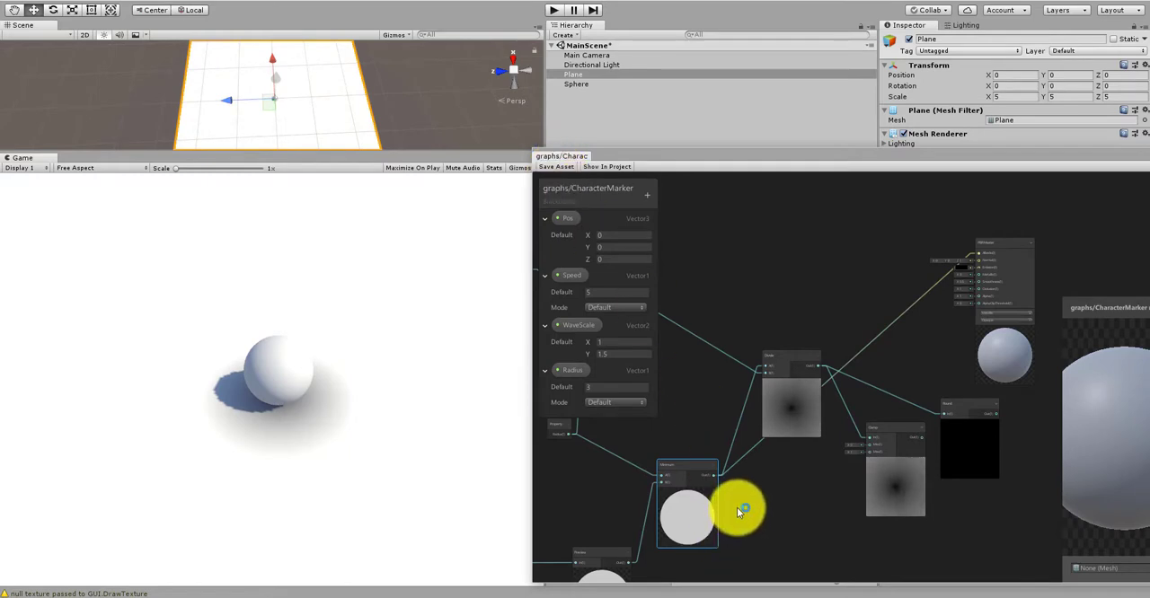
Step: Nudge the Multiply node that feeds Divide, and move the Divide node up and further right of it
middle_drag(739, 509, 837, 488)
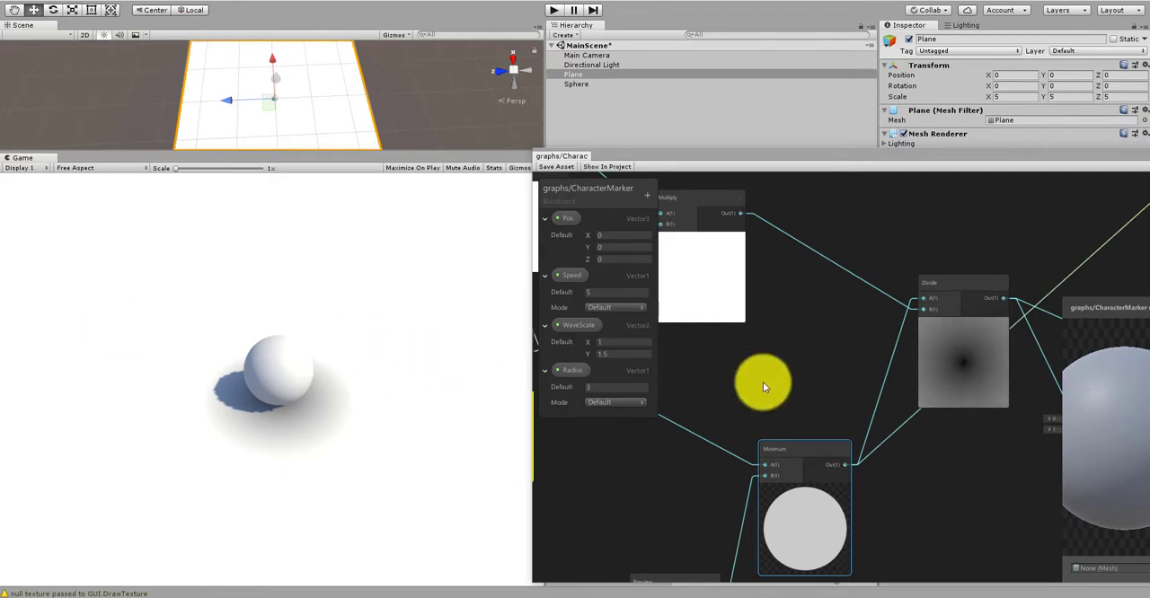
click(797, 464)
scroll(802, 461, down, 2)
scroll(801, 461, down, 2)
scroll(812, 471, up, 2)
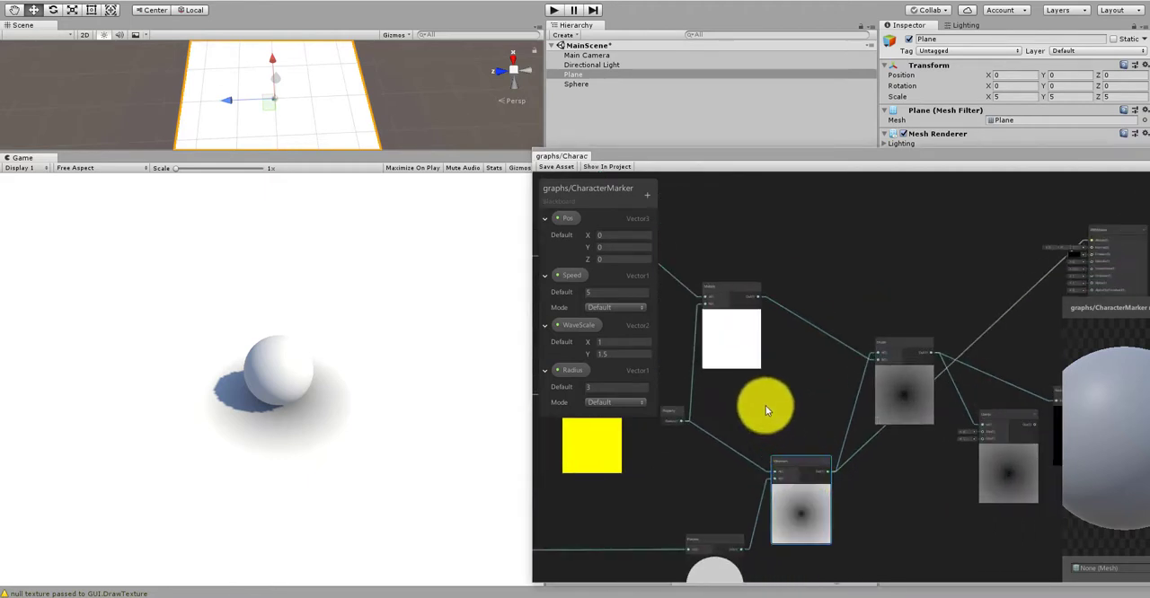
scroll(765, 406, up, 2)
middle_drag(726, 289, 794, 350)
drag(795, 317, 802, 321)
middle_drag(903, 465, 820, 390)
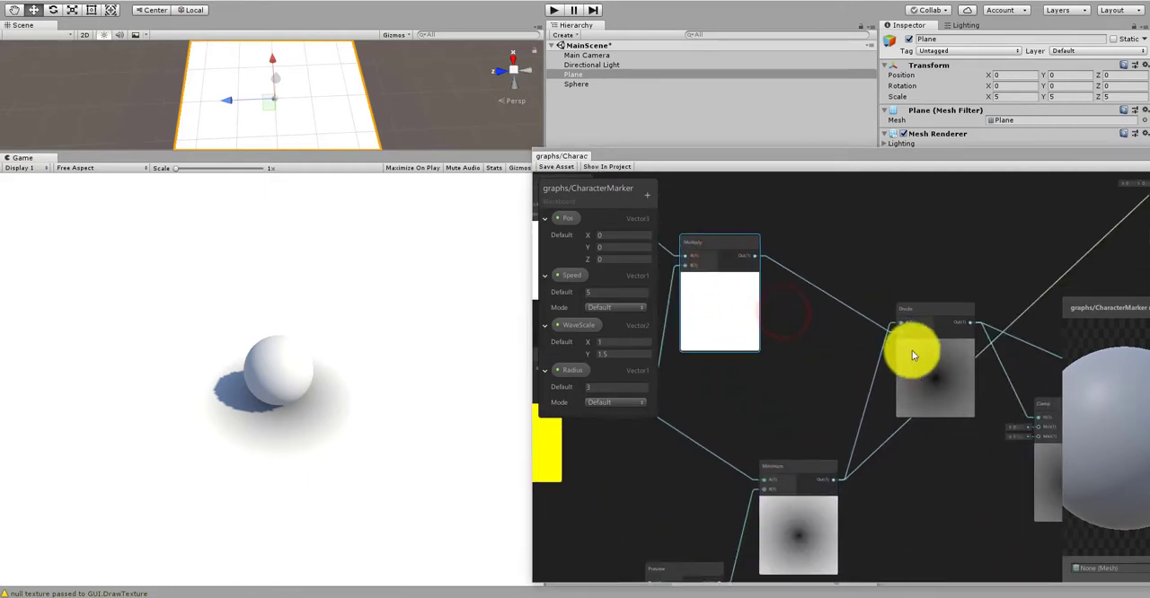
drag(934, 309, 962, 258)
Step: Trace the Radius property's links to the Multiply and Minimum nodes, shifting the Preview node slightly left
middle_drag(798, 364, 902, 388)
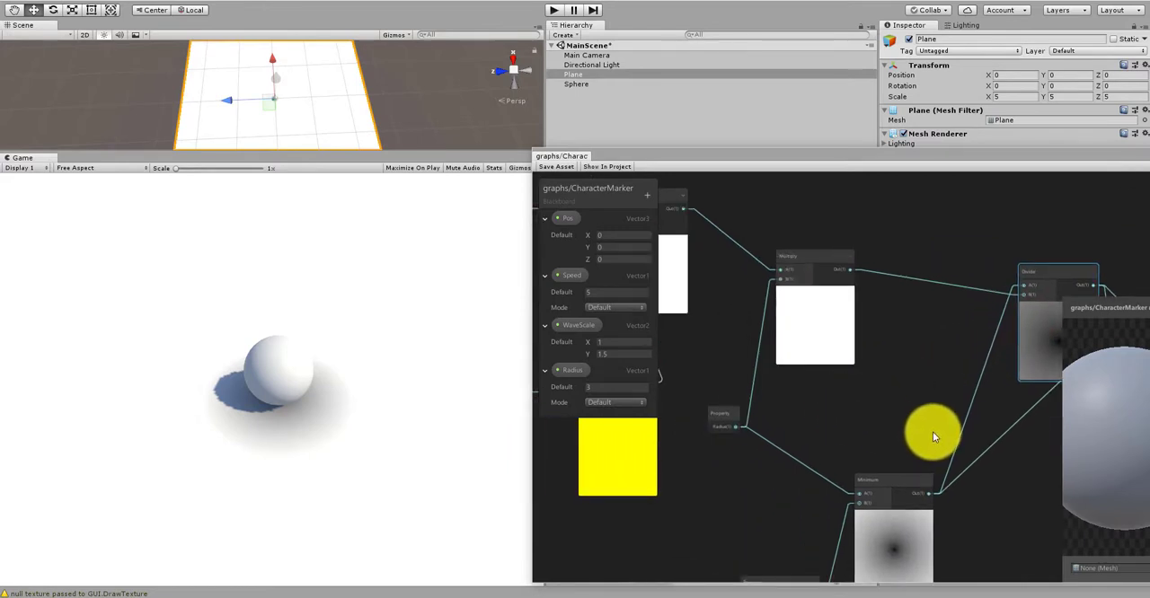
middle_drag(799, 414, 908, 436)
middle_drag(812, 386, 825, 410)
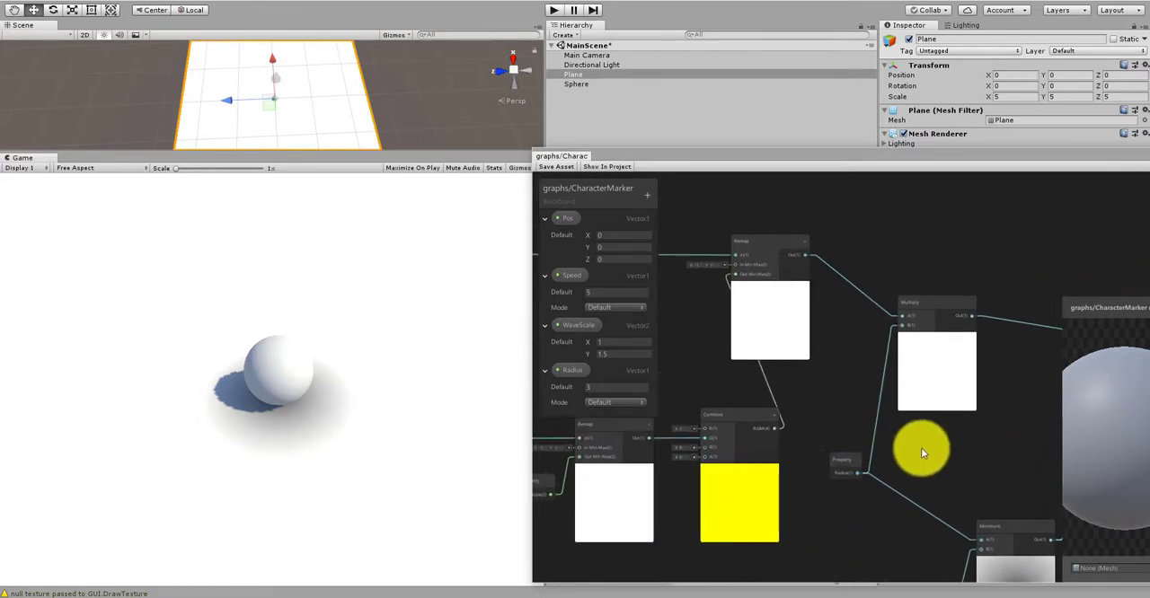
middle_drag(921, 447, 831, 361)
middle_drag(885, 385, 868, 341)
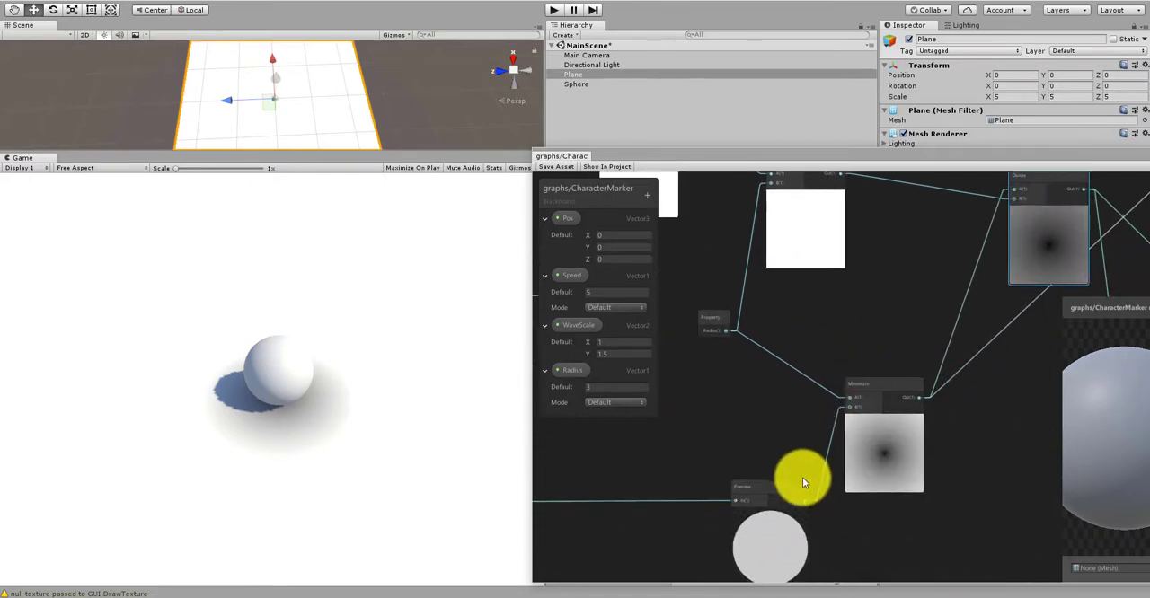
drag(746, 488, 719, 489)
middle_drag(784, 313, 766, 415)
middle_drag(749, 348, 839, 389)
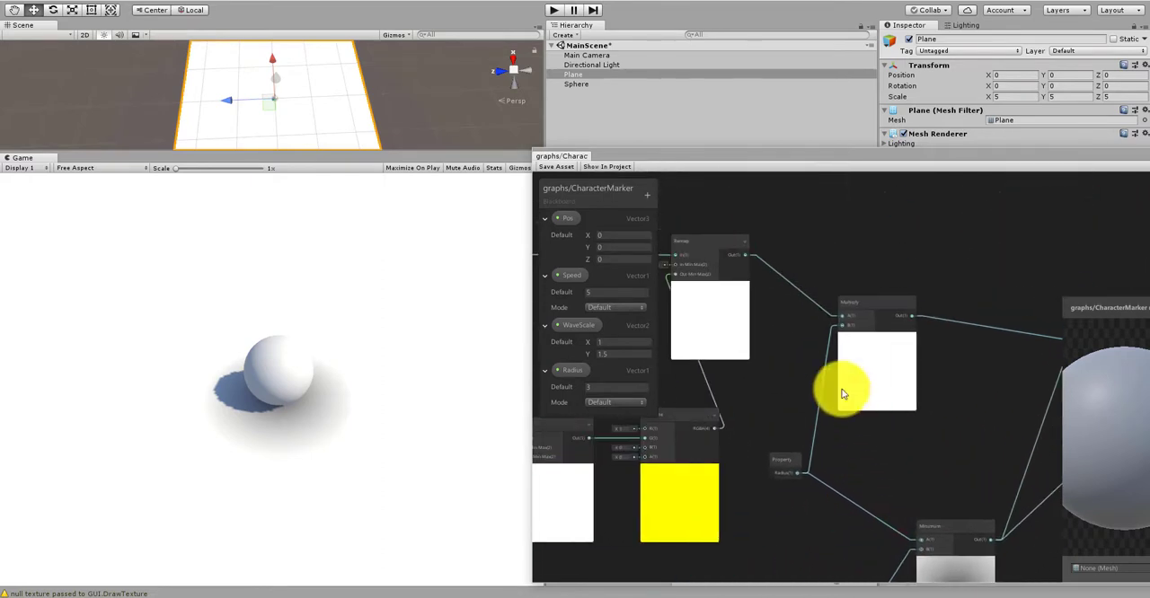
Step: Reposition the Remap node slightly above the Combine node and examine its link to the Multiply node's A input
scroll(819, 375, up, 3)
middle_drag(766, 356, 883, 398)
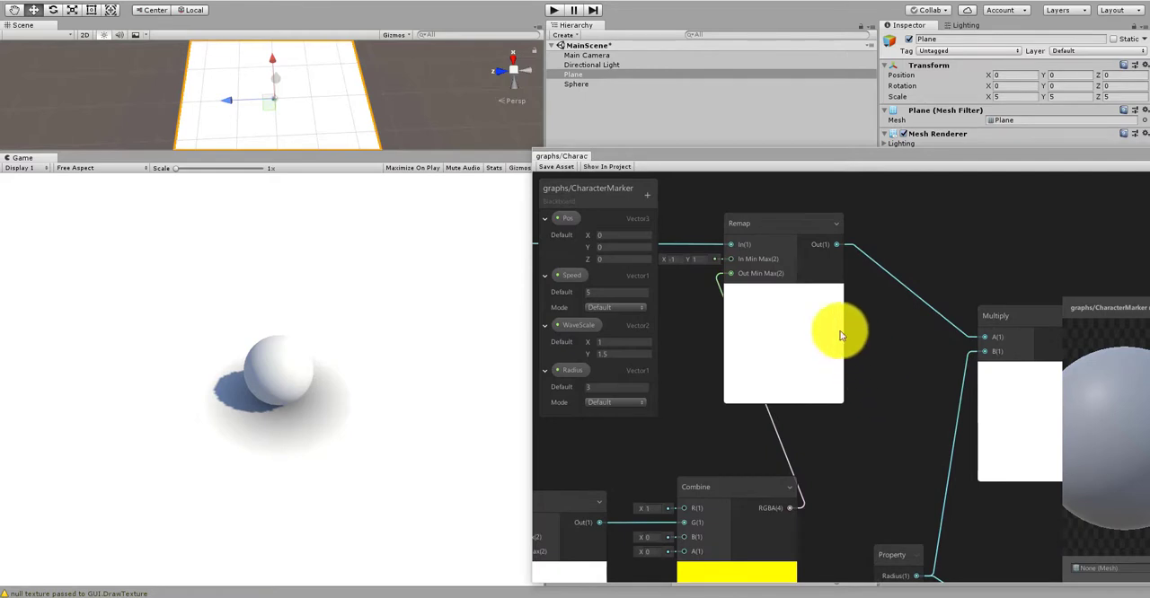
drag(769, 234, 780, 247)
middle_drag(735, 420, 851, 410)
scroll(842, 427, down, 2)
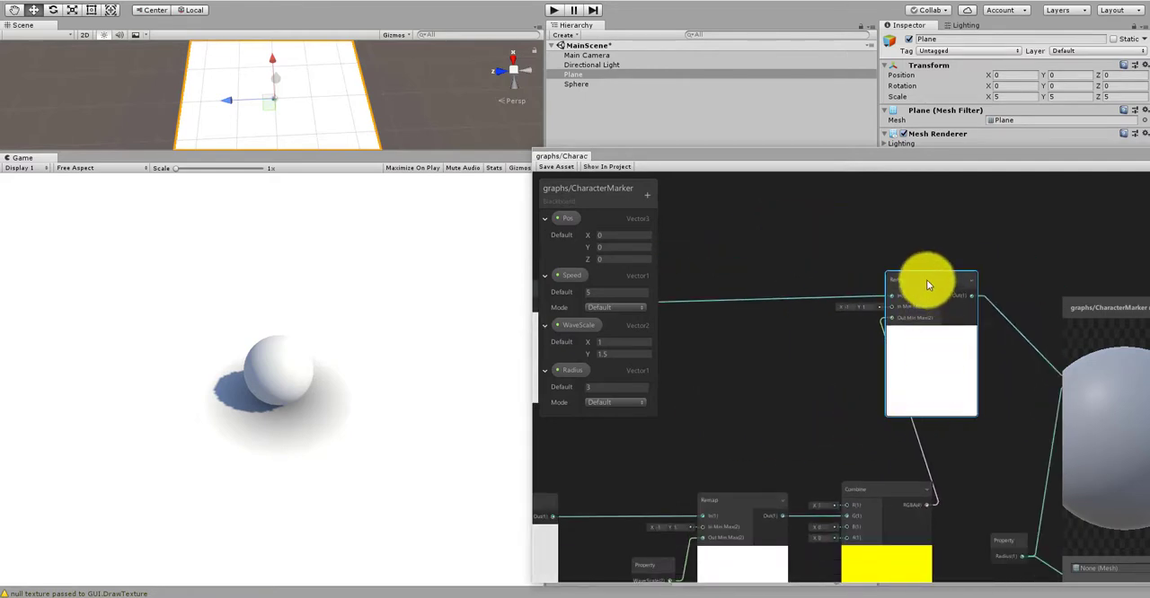
drag(928, 285, 928, 305)
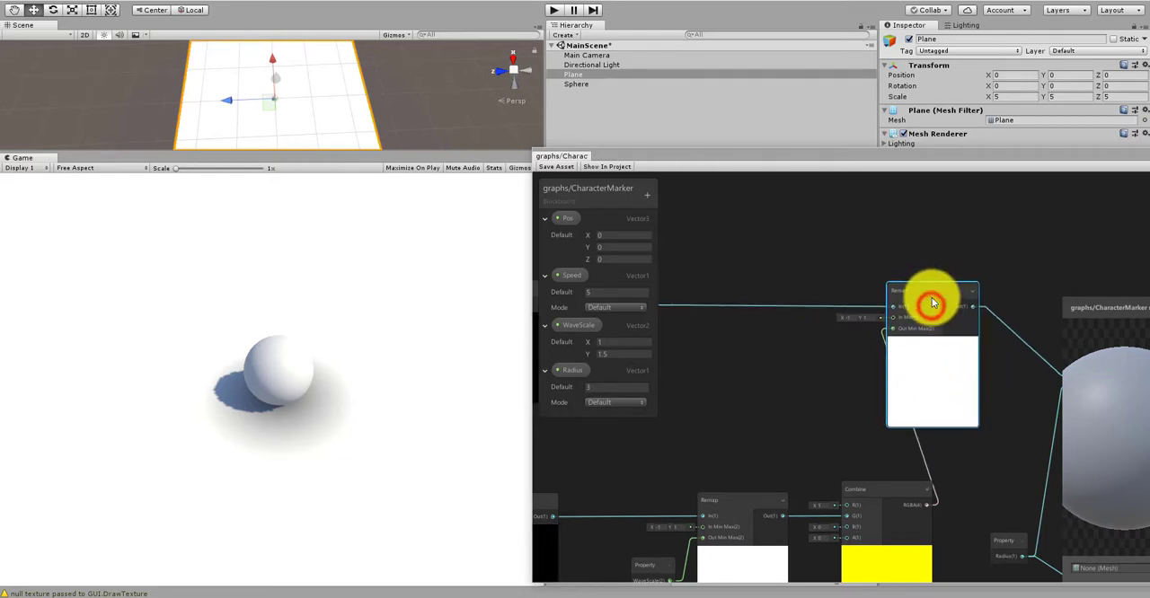
middle_drag(1050, 463, 817, 410)
scroll(804, 464, up, 3)
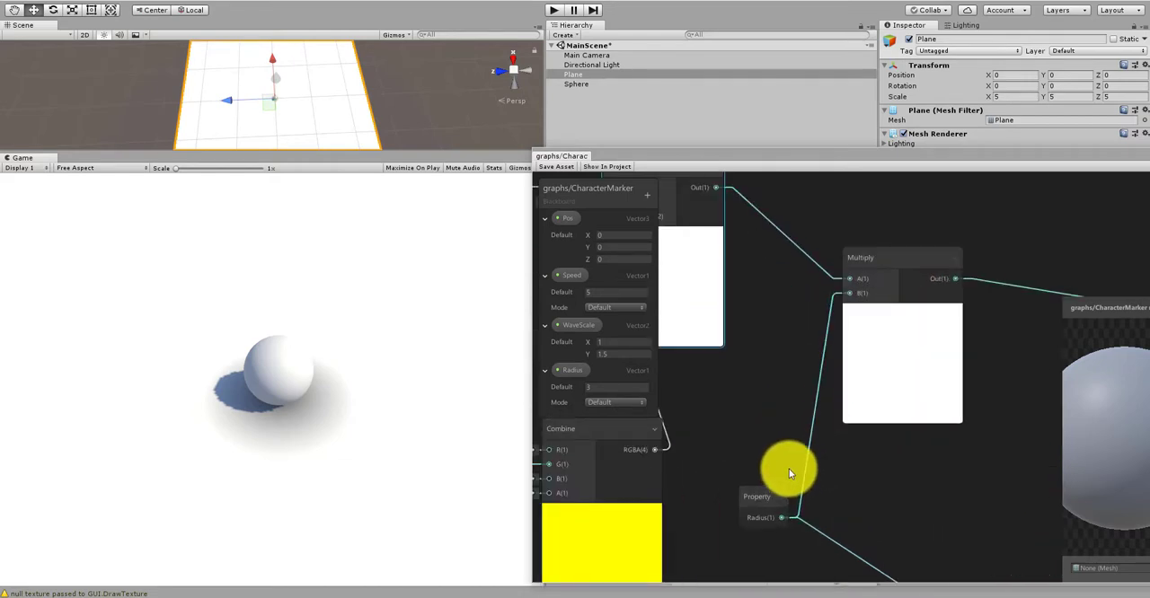
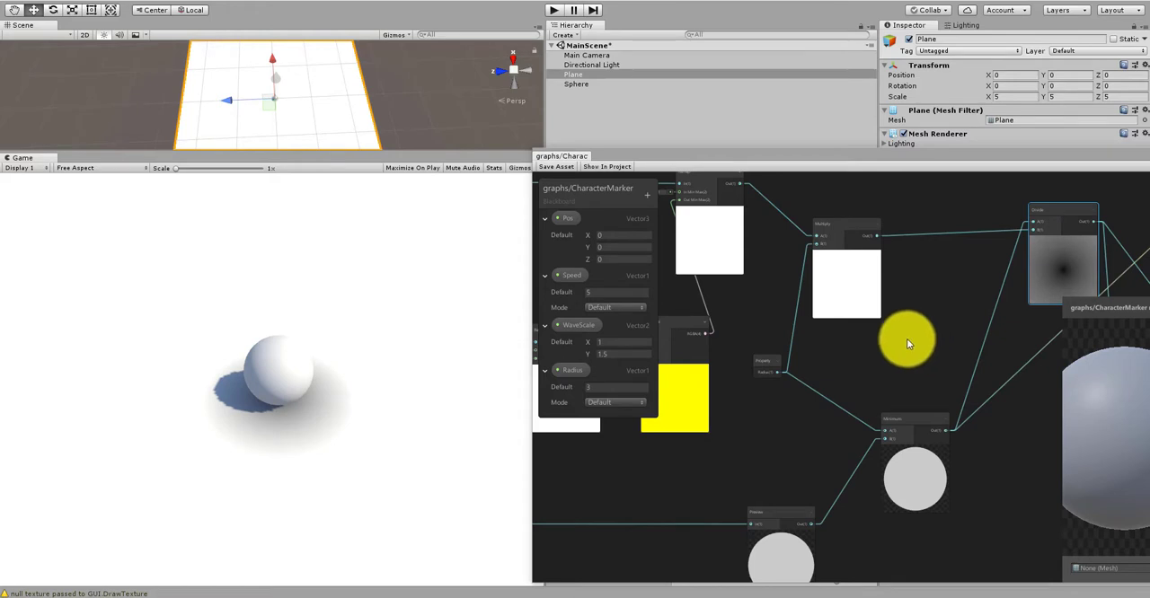
Step: Shift the Radius property node slightly left and connect the Multiply node's output to the Minimum node's A input
scroll(871, 343, up, 1)
scroll(886, 374, up, 3)
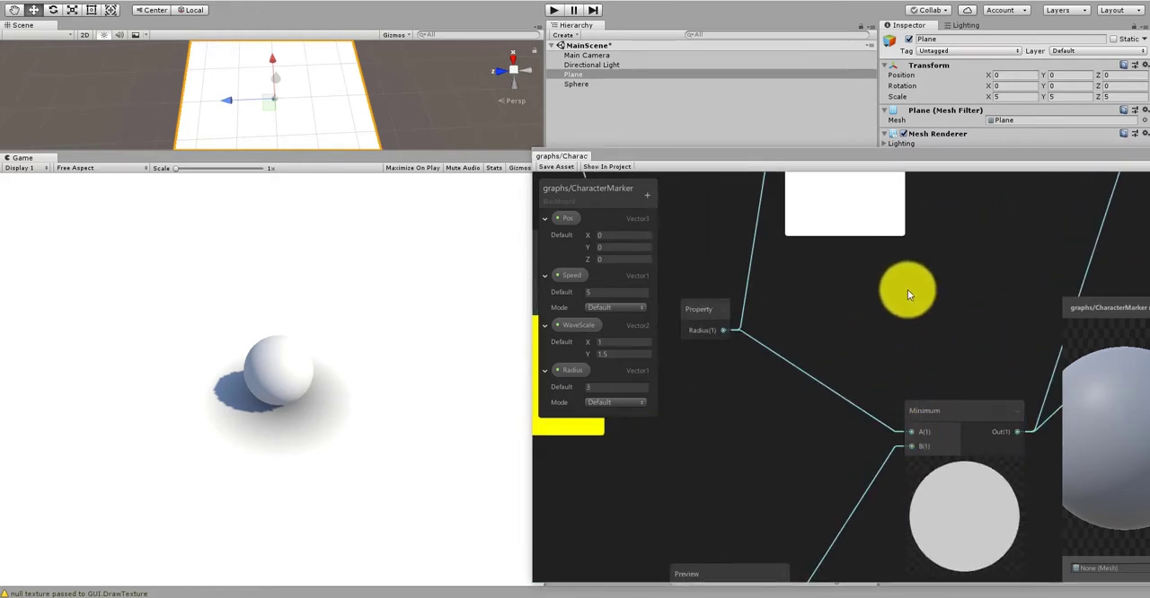
middle_drag(862, 432, 873, 381)
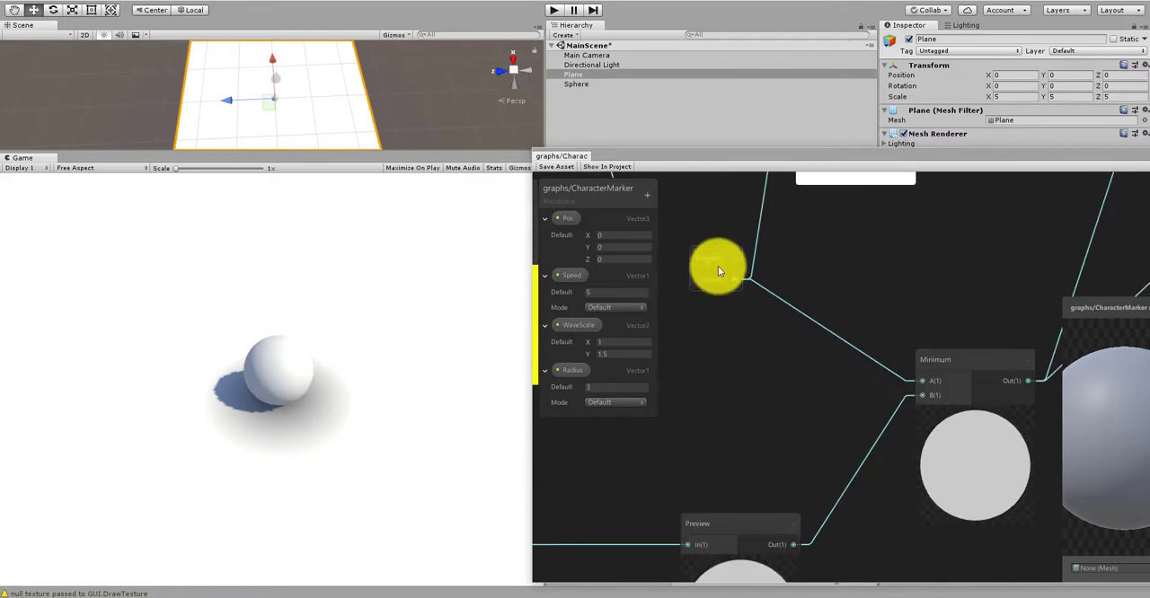
drag(718, 268, 694, 281)
scroll(711, 283, down, 5)
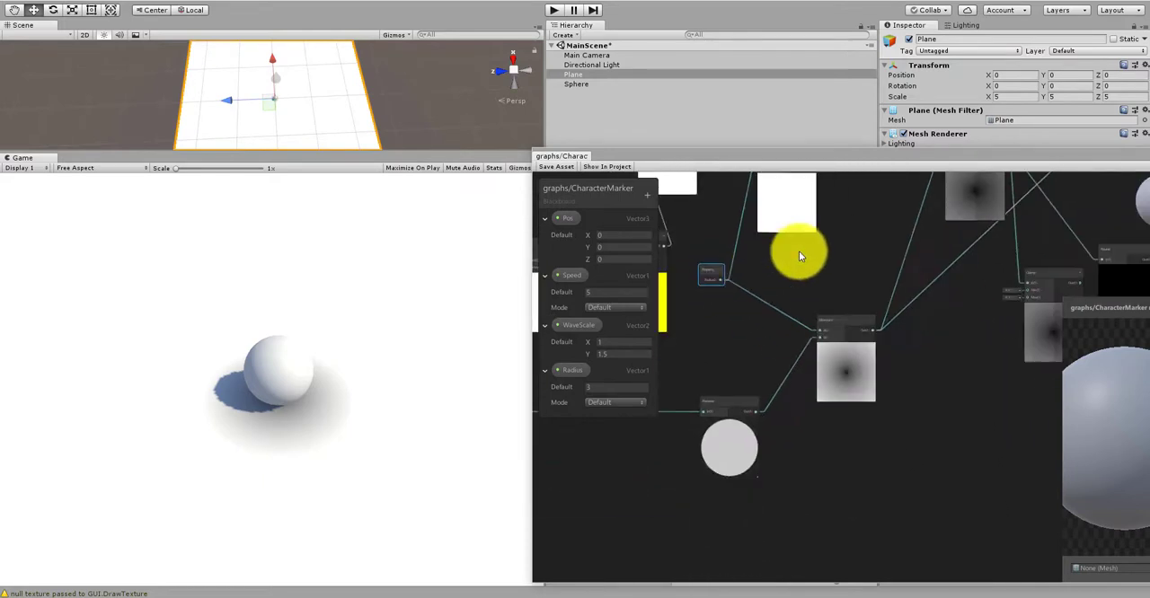
middle_drag(791, 213, 793, 277)
scroll(784, 258, up, 3)
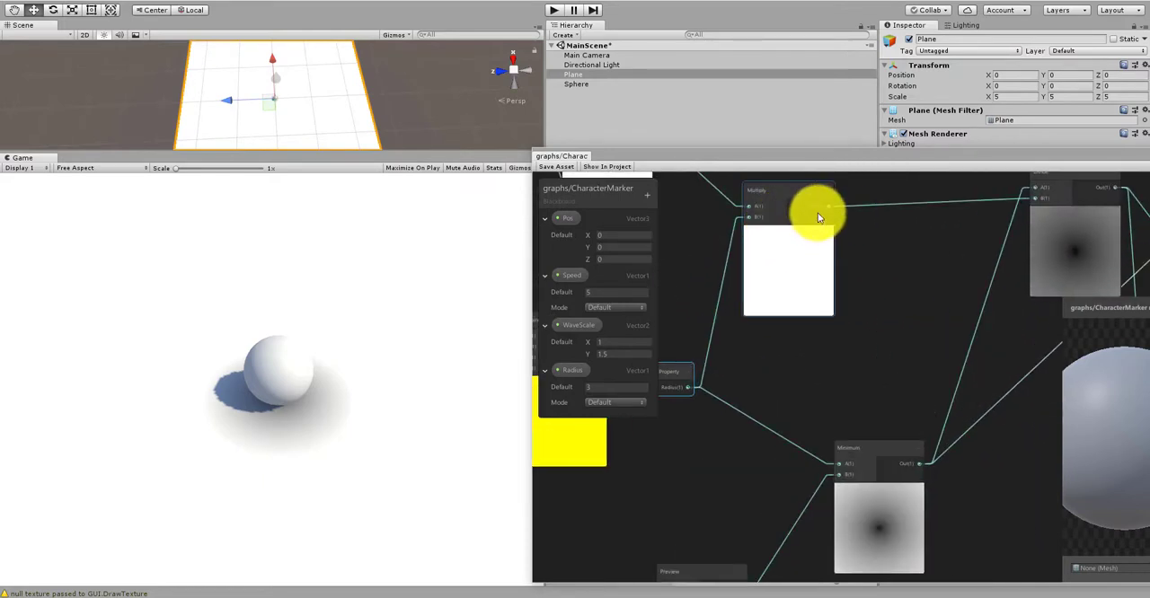
drag(830, 207, 839, 465)
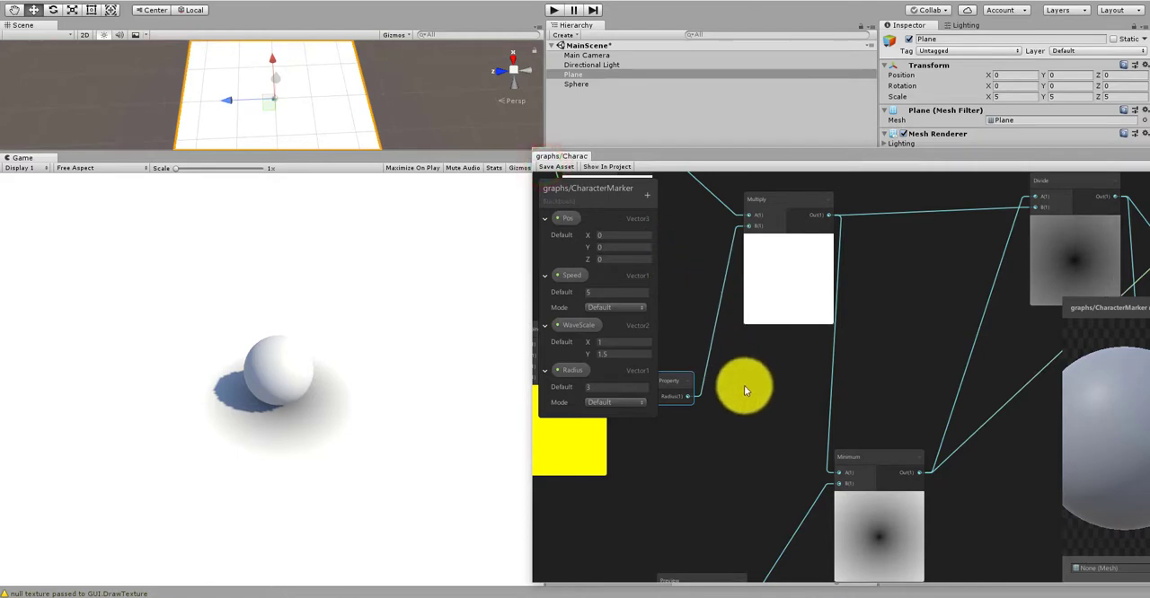
Step: Move the Divide node slightly left, closer to the Multiply node
scroll(746, 387, down, 3)
scroll(864, 395, up, 4)
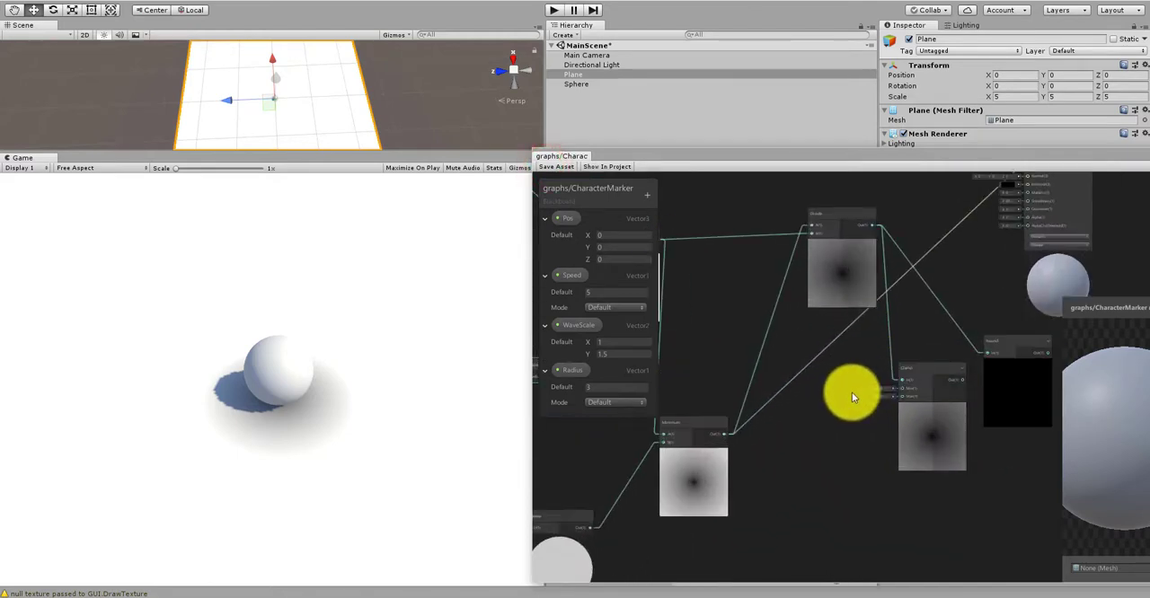
middle_drag(828, 397, 771, 431)
scroll(795, 255, up, 4)
drag(772, 246, 730, 248)
scroll(782, 252, down, 1)
scroll(782, 252, down, 3)
middle_drag(819, 370, 1012, 342)
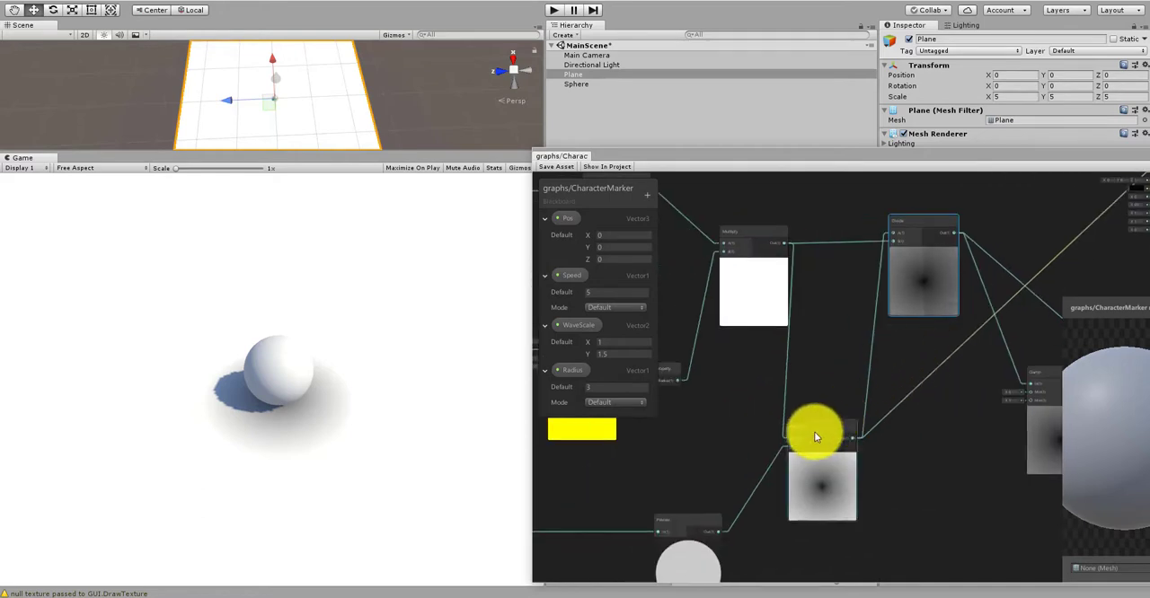
Step: Nudge the Multiply node that feeds Divide and Minimum slightly left
scroll(814, 450, up, 1)
middle_drag(774, 340, 816, 402)
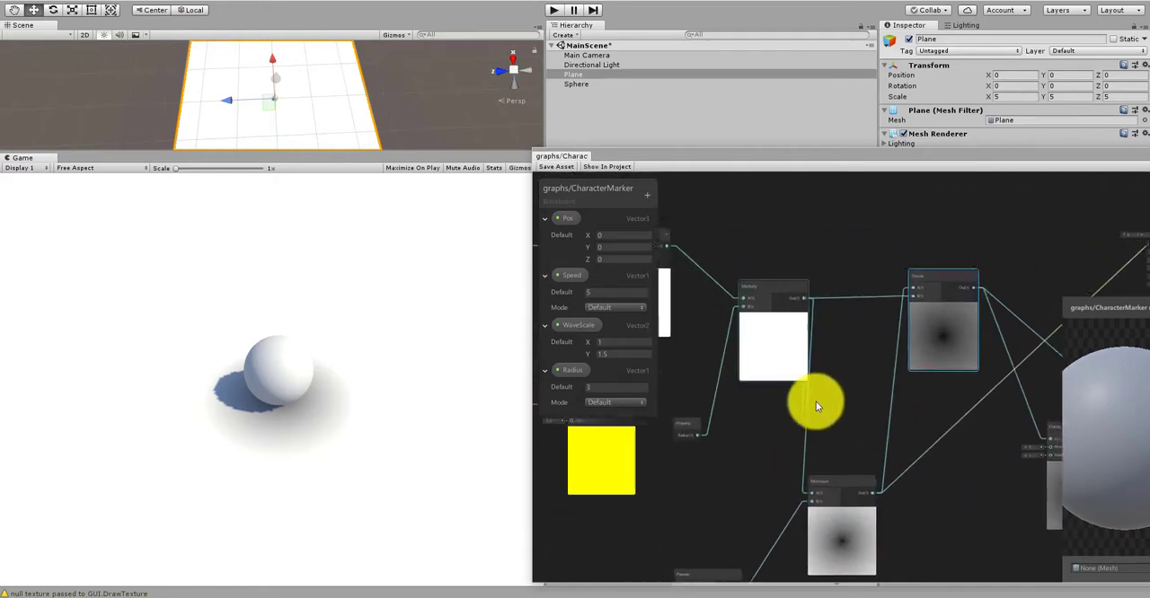
scroll(782, 354, up, 3)
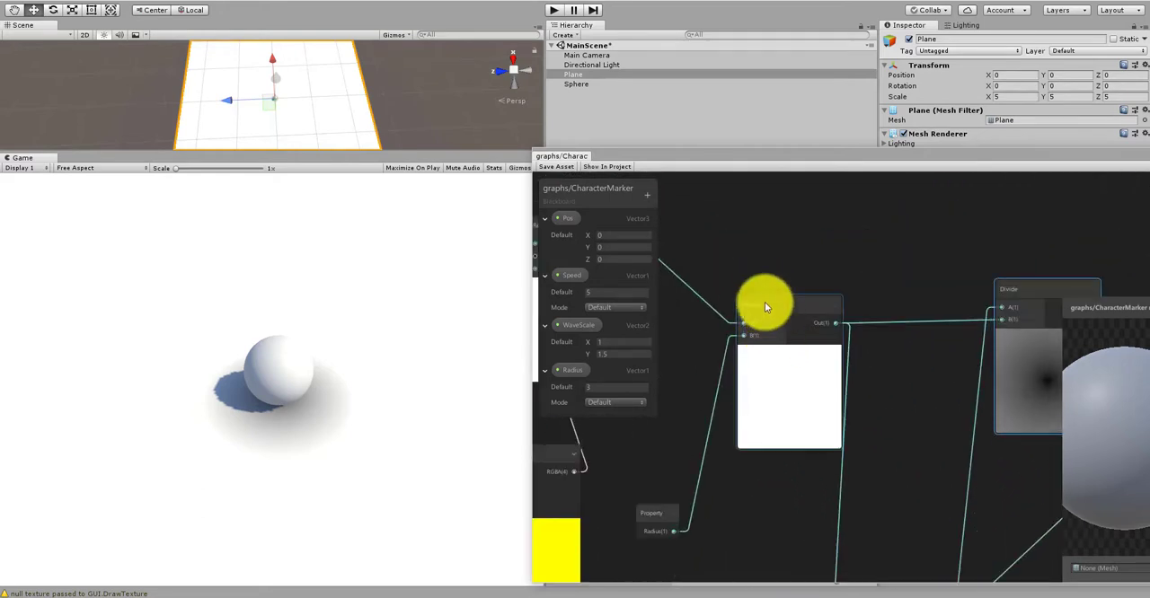
scroll(764, 307, down, 2)
scroll(746, 313, up, 2)
drag(769, 304, 750, 321)
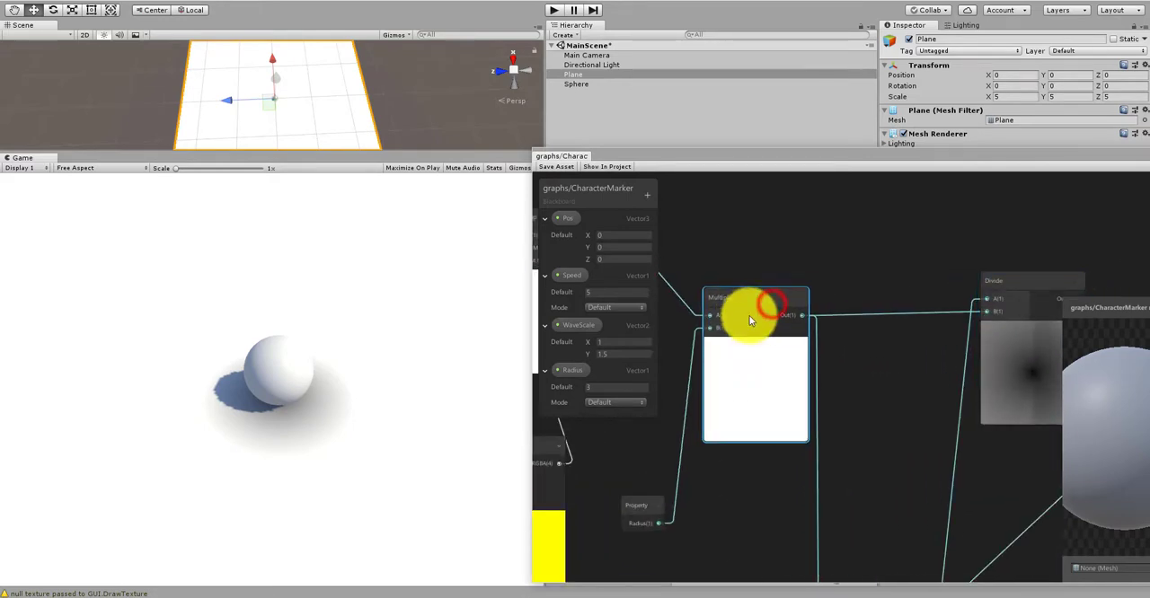
Step: Trace the link from the Multiply node to the Minimum node's A input, and shift Multiply slightly down
scroll(763, 303, down, 2)
middle_drag(775, 466, 802, 388)
scroll(827, 463, up, 3)
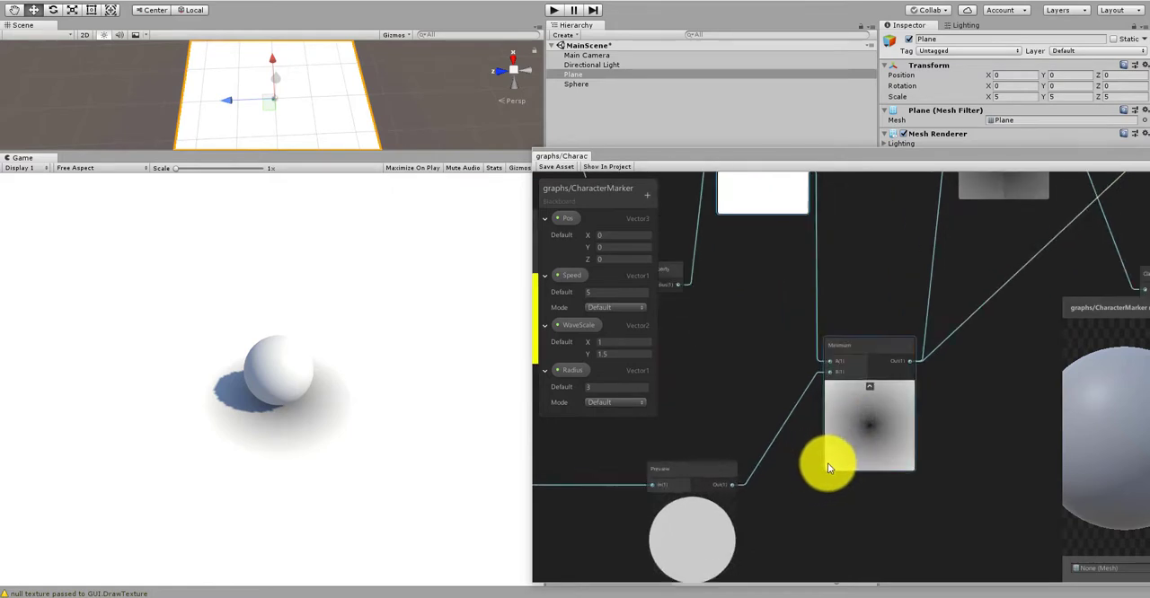
middle_drag(774, 340, 818, 522)
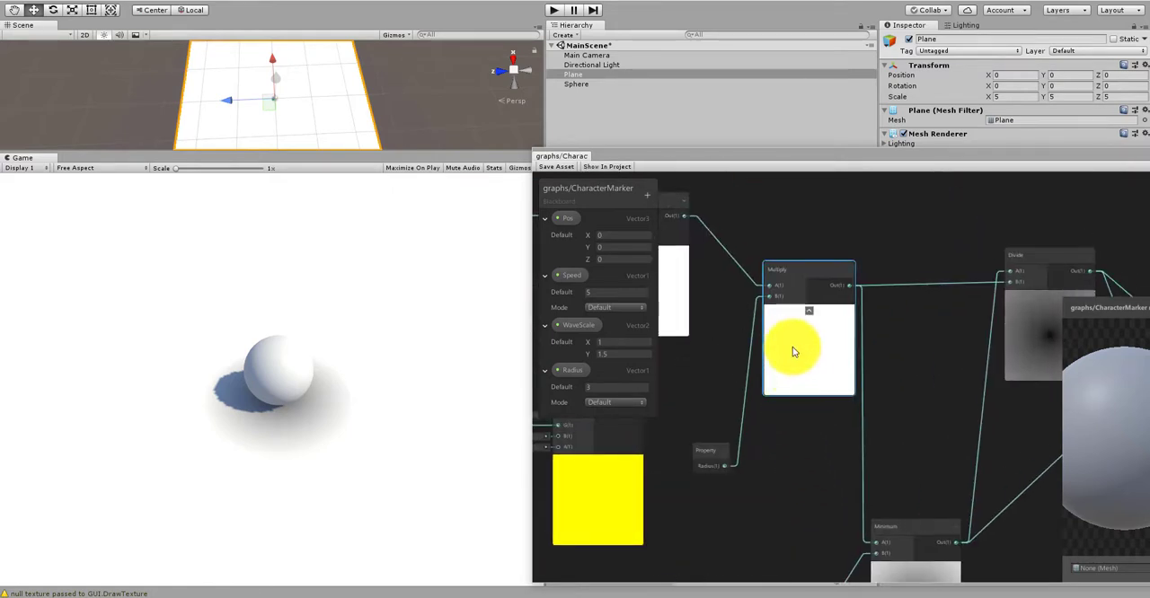
scroll(821, 315, down, 2)
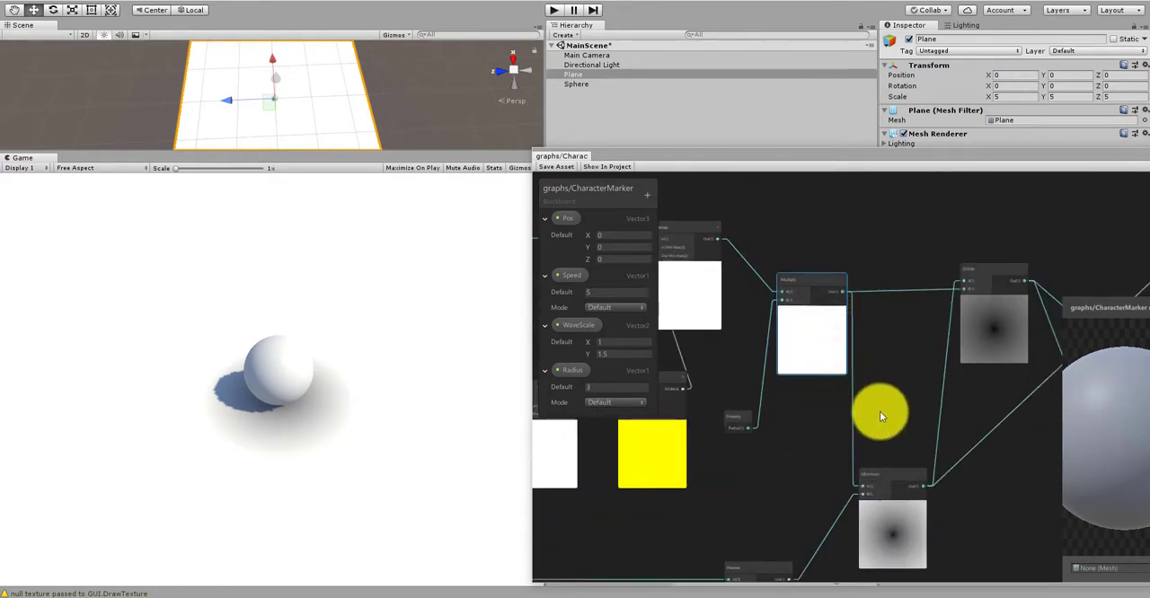
middle_drag(815, 314, 804, 291)
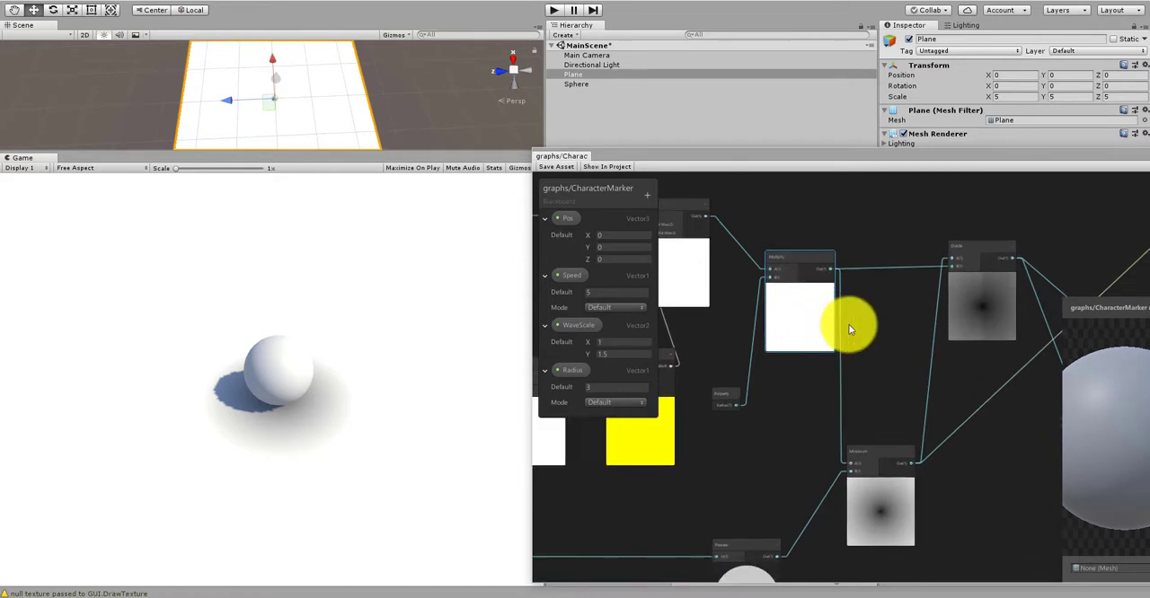
scroll(863, 325, up, 2)
drag(764, 240, 765, 256)
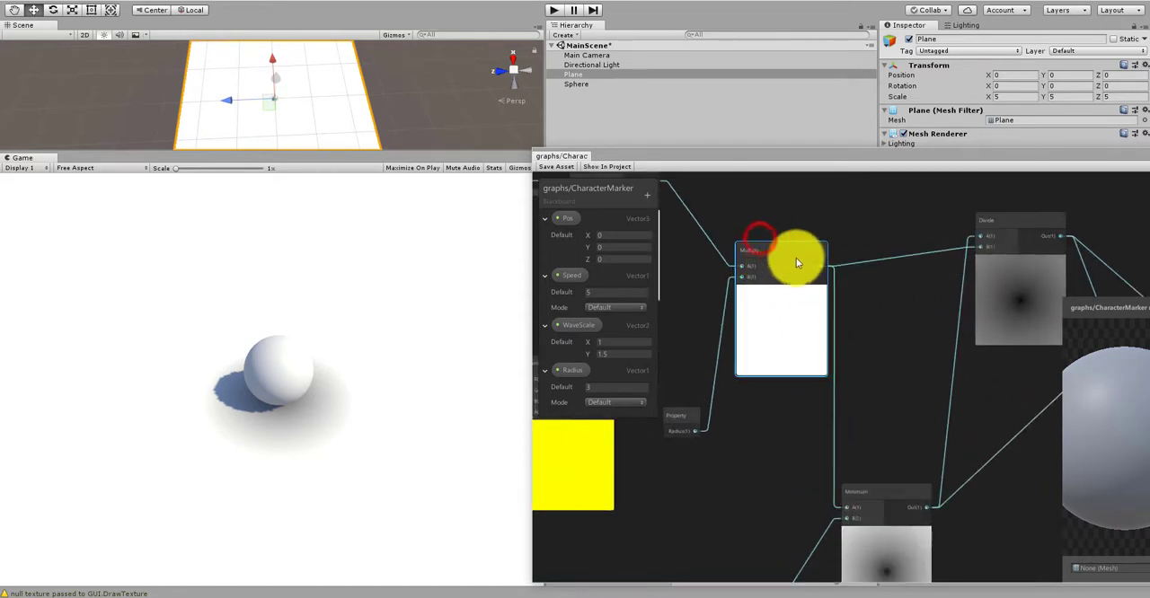
Step: Move the Divide node slightly down and left so it lines up with the Multiply node
mouse_move(1009, 233)
mouse_down()
mouse_move(1019, 243)
mouse_move(998, 249)
mouse_up()
scroll(885, 269, down, 5)
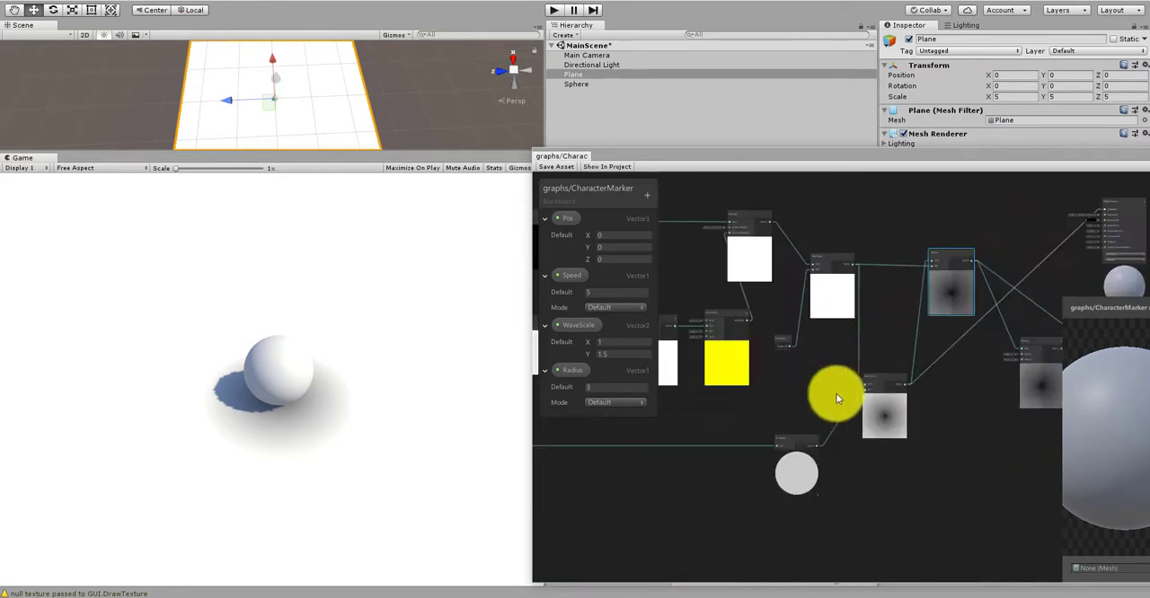
scroll(813, 440, up, 5)
scroll(792, 434, down, 3)
middle_drag(827, 319, 788, 385)
scroll(804, 305, up, 3)
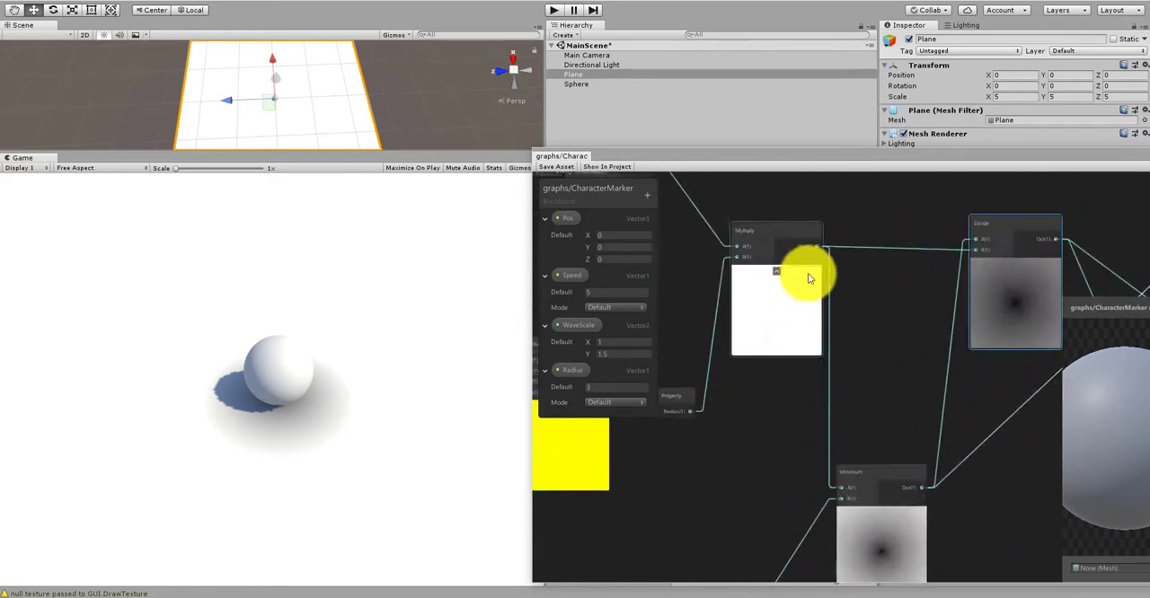
Step: Fine-tune the layout by shifting the Multiply and Divide nodes slightly down and the Minimum node slightly up
drag(765, 231, 763, 243)
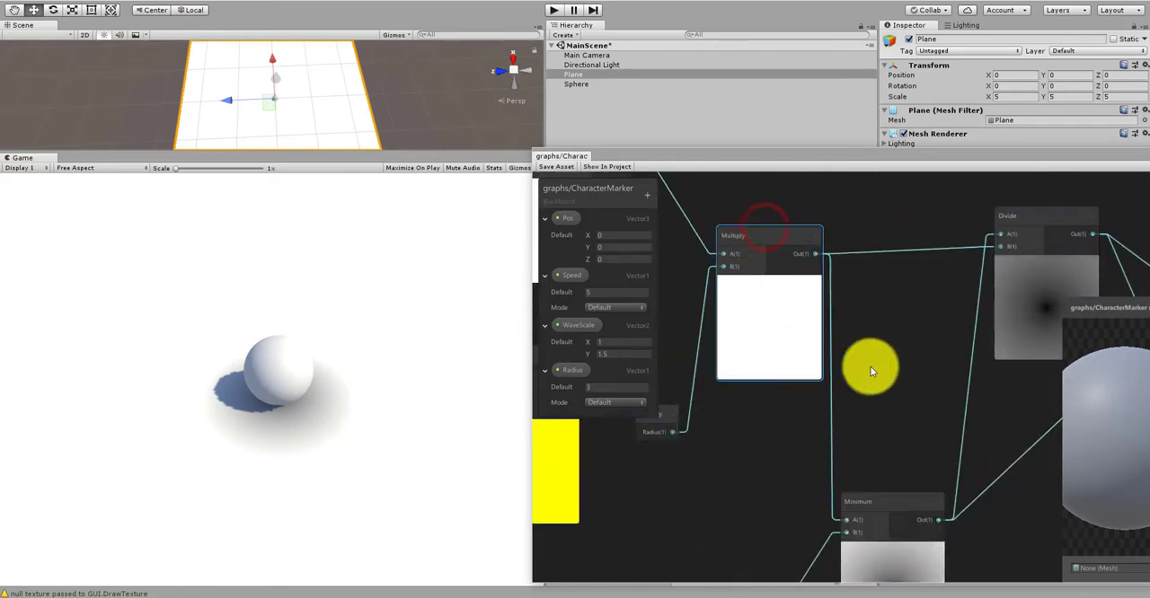
middle_drag(870, 365, 886, 251)
scroll(887, 262, down, 2)
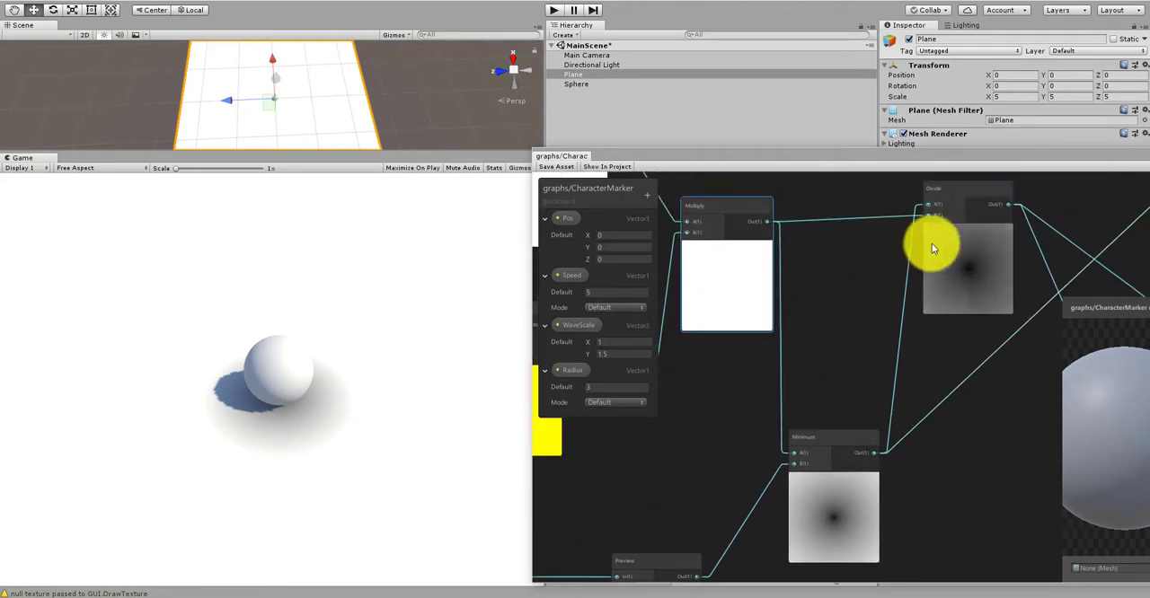
drag(960, 197, 960, 267)
middle_drag(901, 417, 820, 384)
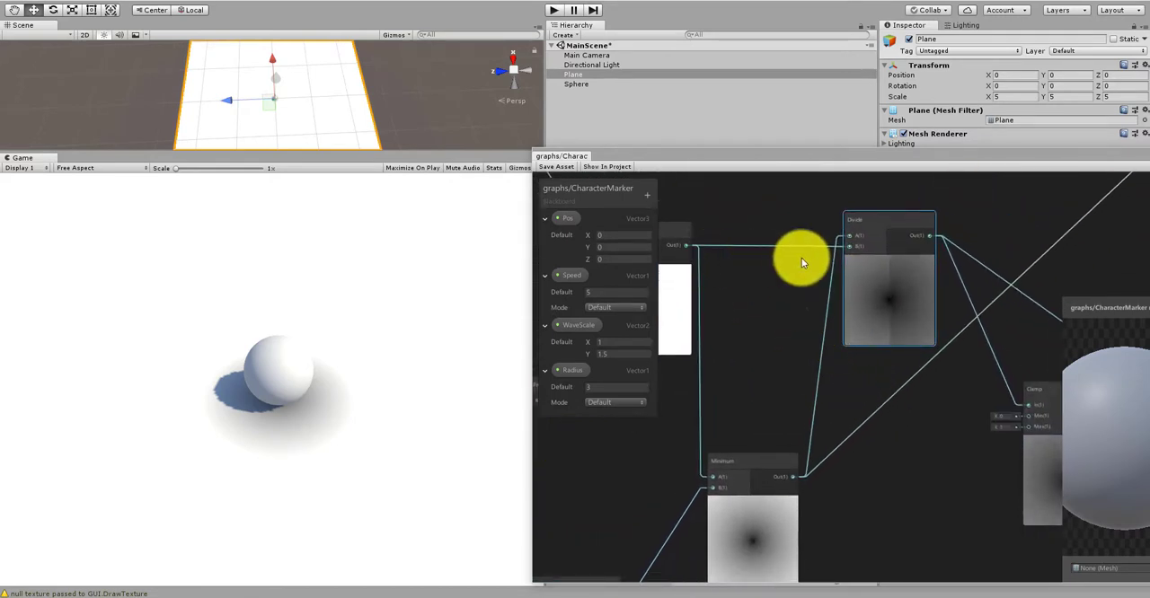
drag(765, 457, 762, 449)
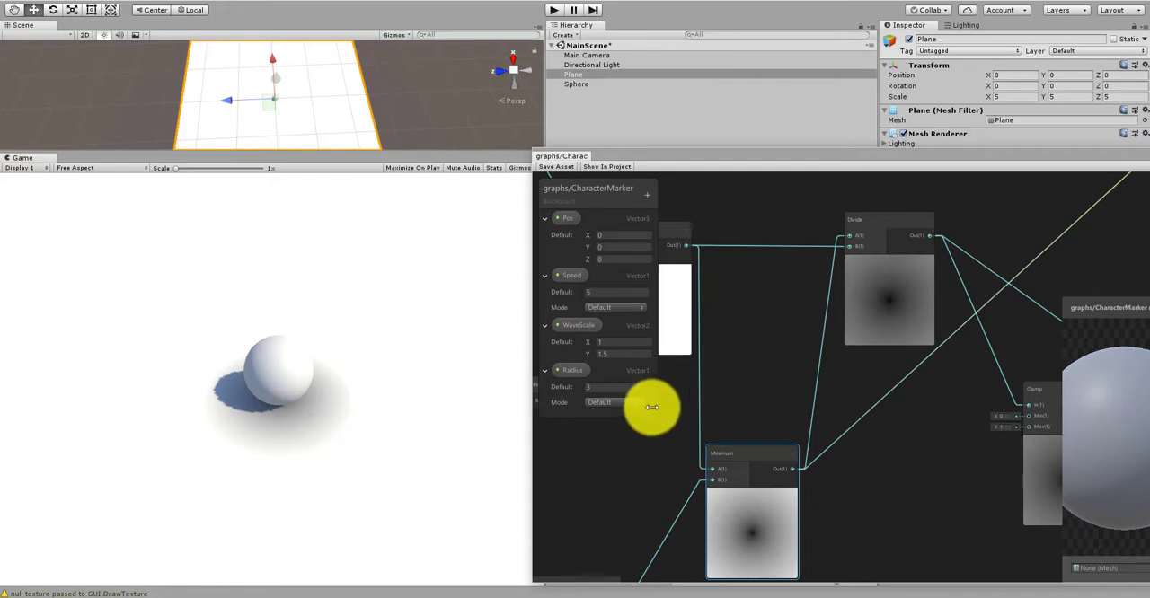
Step: Trace the Multiply and Minimum links through Divide to Clamp and Round, and move the Round node above Divide
middle_drag(871, 374, 1035, 414)
scroll(780, 310, up, 2)
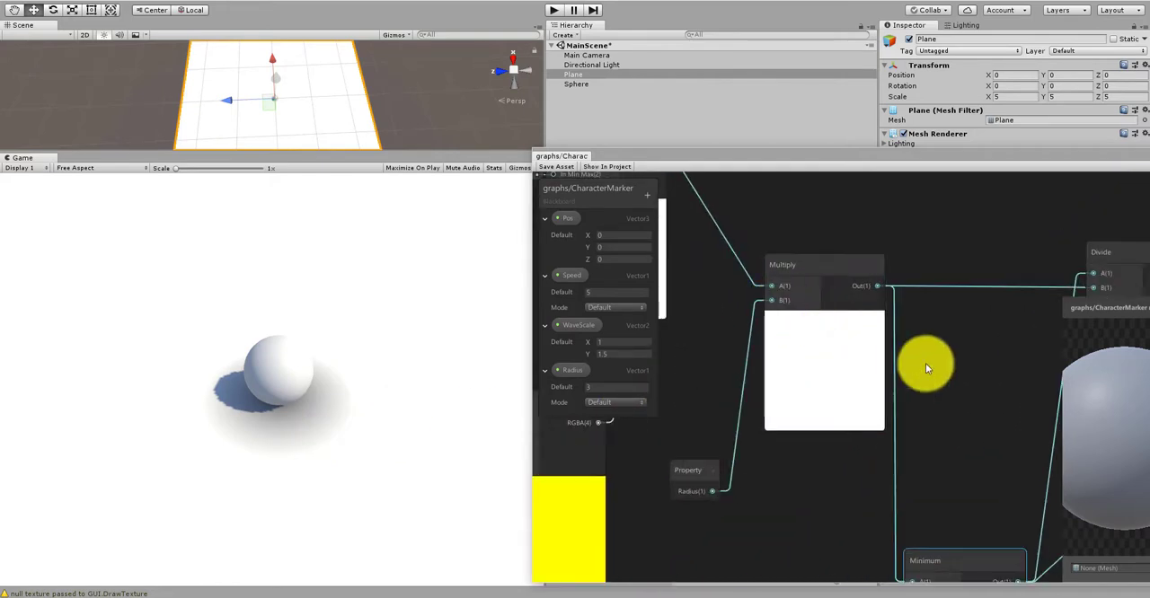
middle_drag(926, 363, 757, 353)
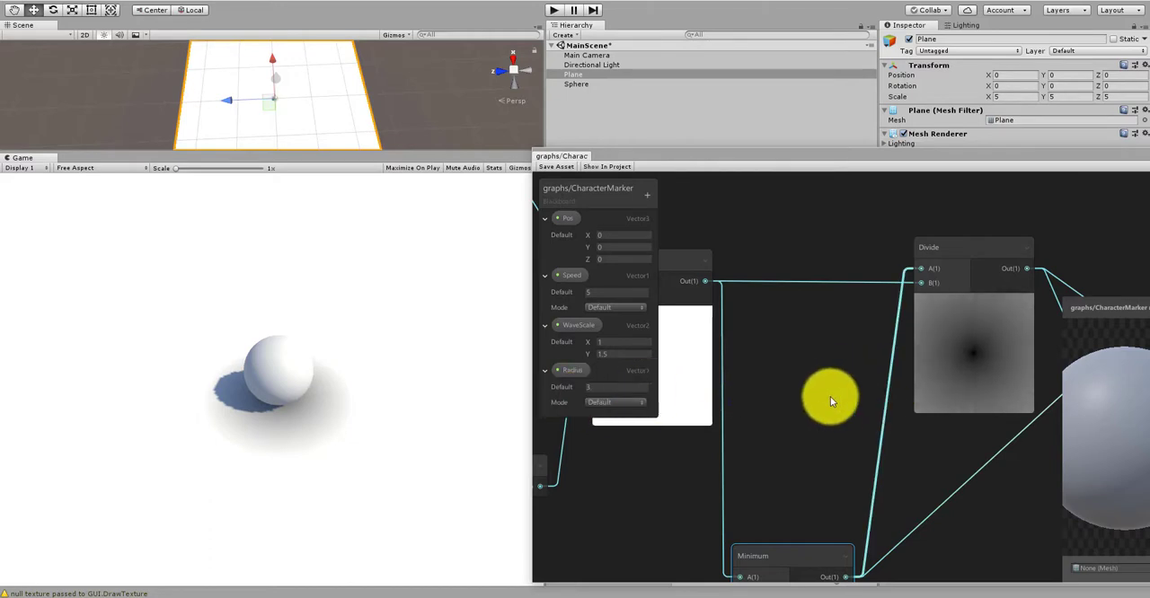
scroll(870, 326, down, 6)
middle_drag(844, 396, 715, 385)
scroll(847, 383, up, 3)
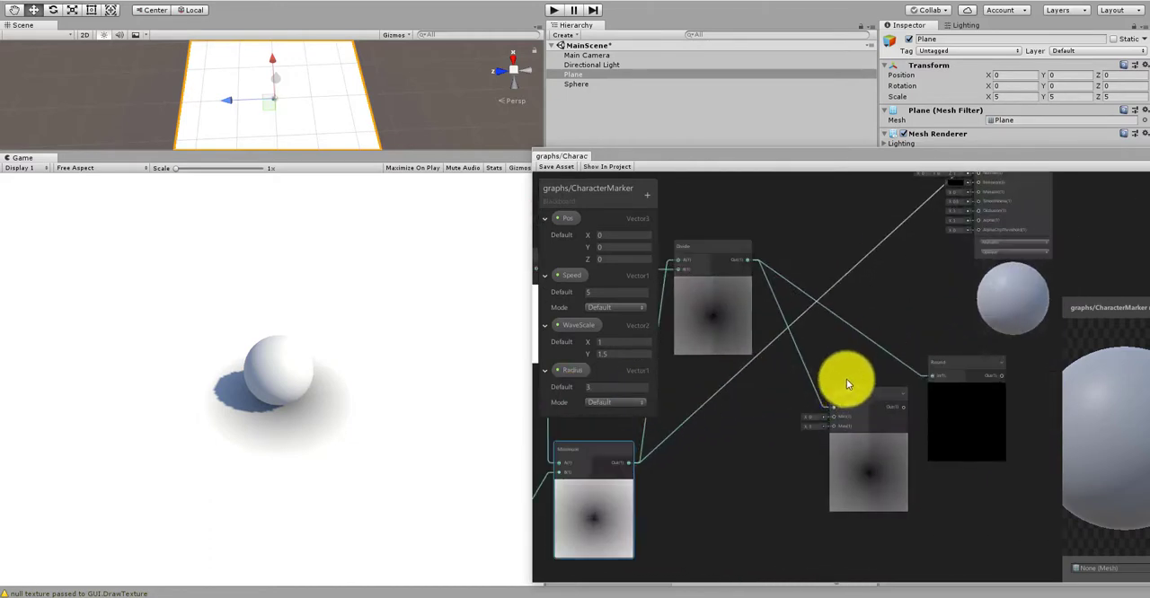
scroll(853, 399, down, 4)
drag(859, 399, 911, 521)
scroll(805, 314, up, 4)
drag(1003, 492, 815, 236)
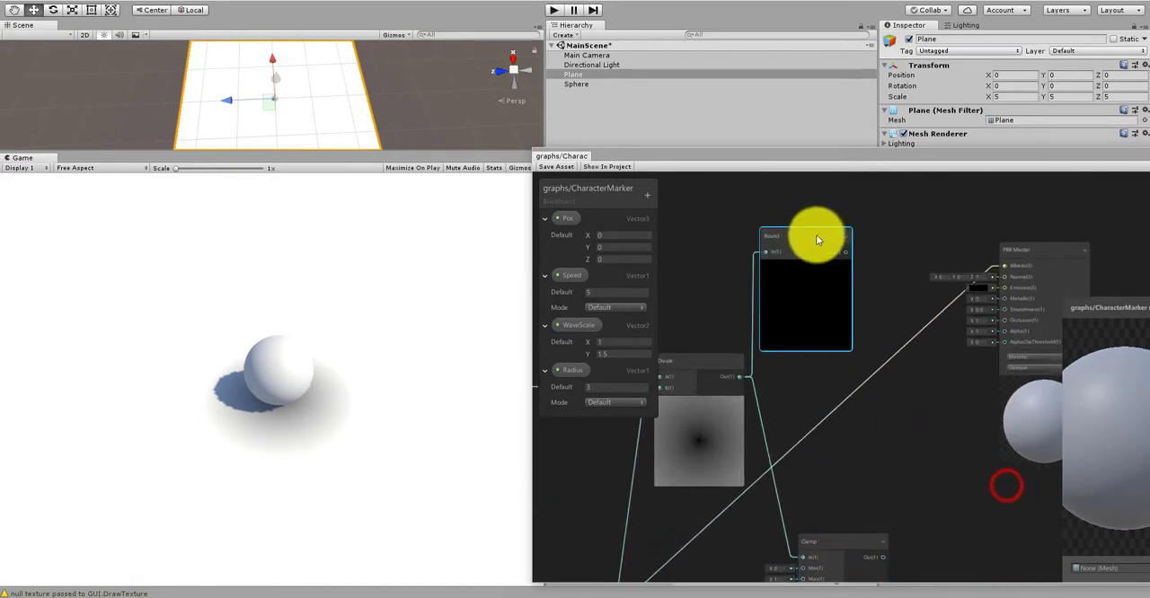
Step: Connect the Round node's output to the PBR Master's Albedo, place Round between Divide and PBR Master, and save the graph asset
scroll(832, 260, up, 2)
middle_drag(864, 240, 793, 261)
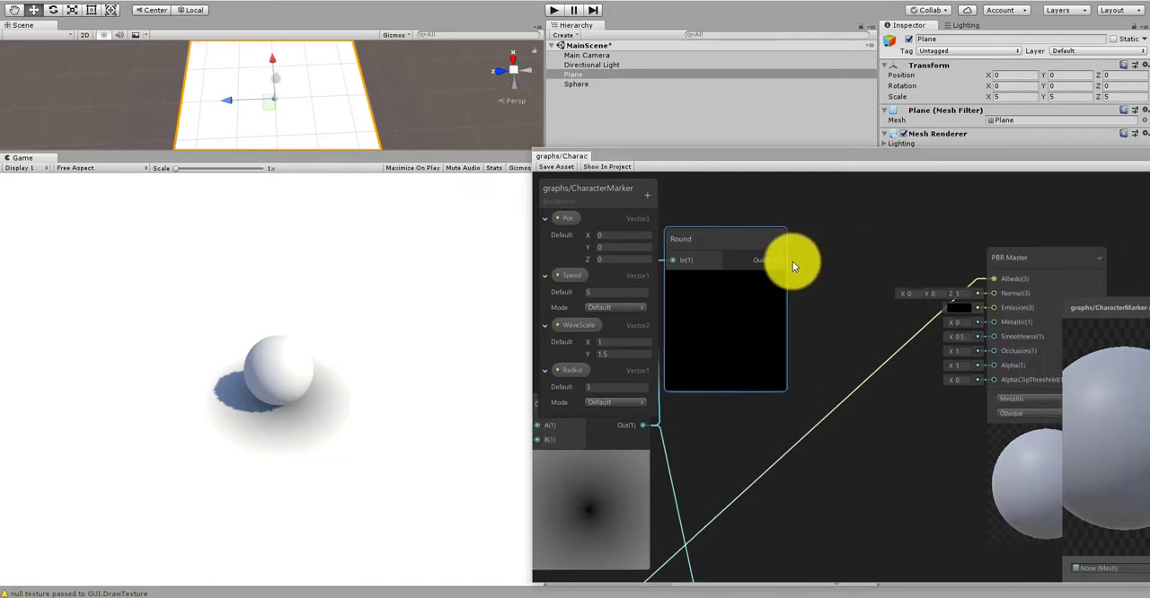
drag(776, 260, 993, 279)
drag(742, 239, 808, 252)
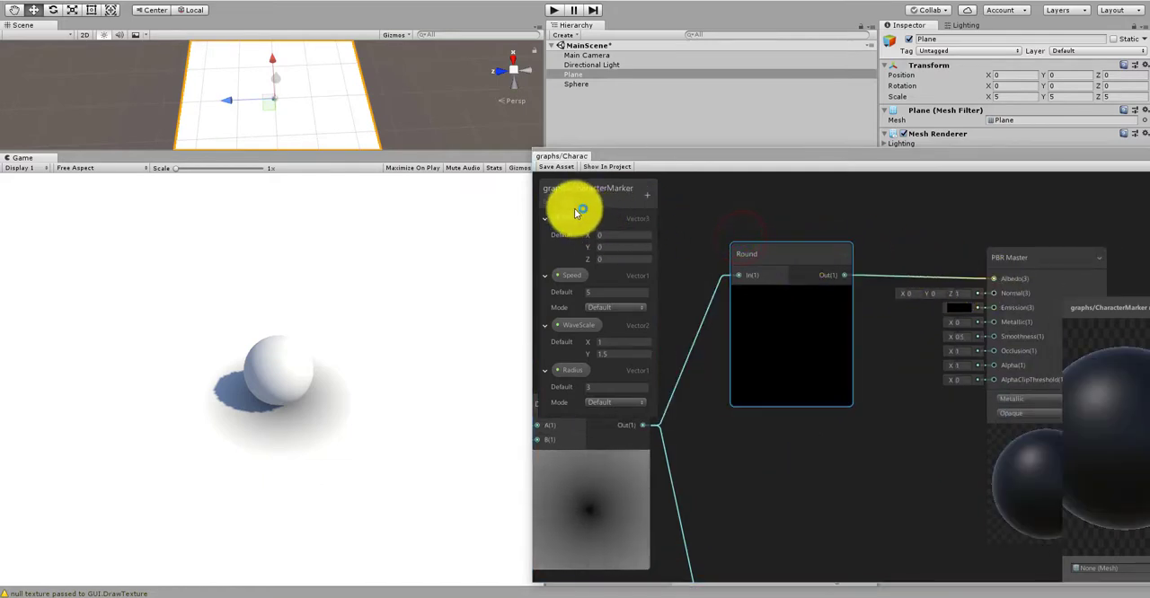
click(556, 167)
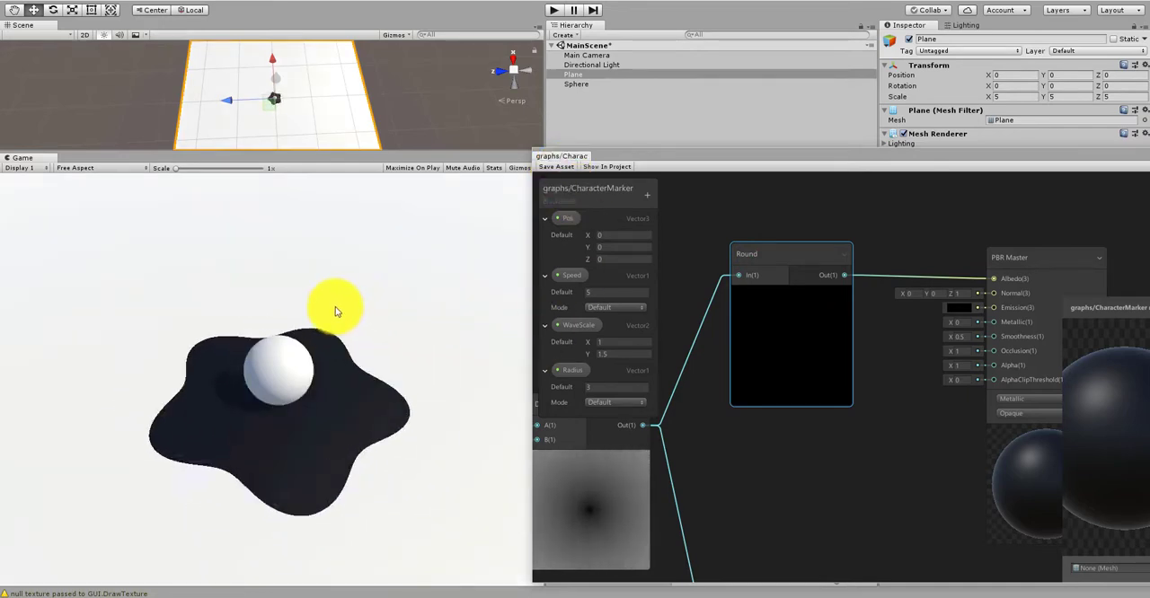
scroll(331, 310, up, 2)
scroll(198, 346, down, 2)
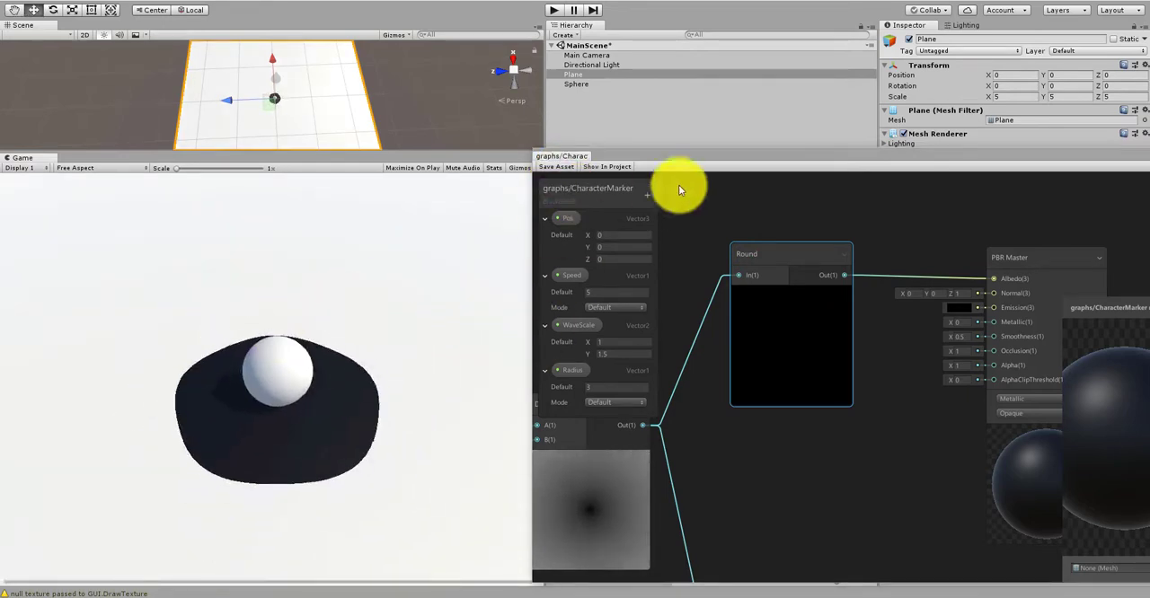
Step: Uncover the CharacterMarker material's properties, set WaveScale X to 1.27 and adjust its WaveScale Y value
drag(726, 167, 723, 445)
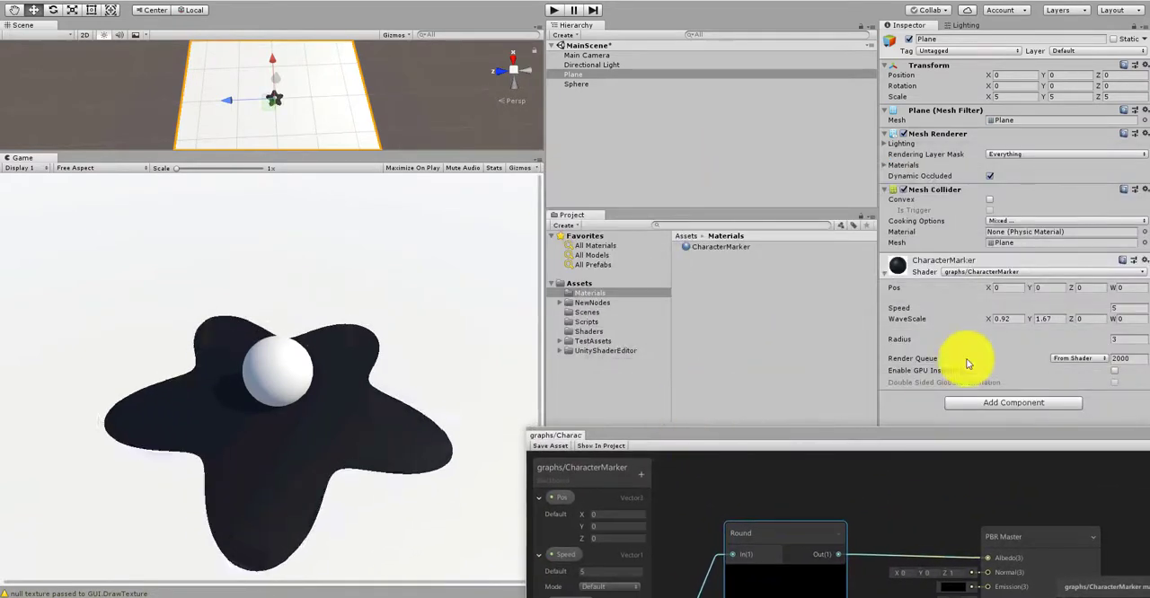
mouse_move(986, 324)
mouse_down()
mouse_move(1006, 326)
mouse_move(983, 320)
mouse_up()
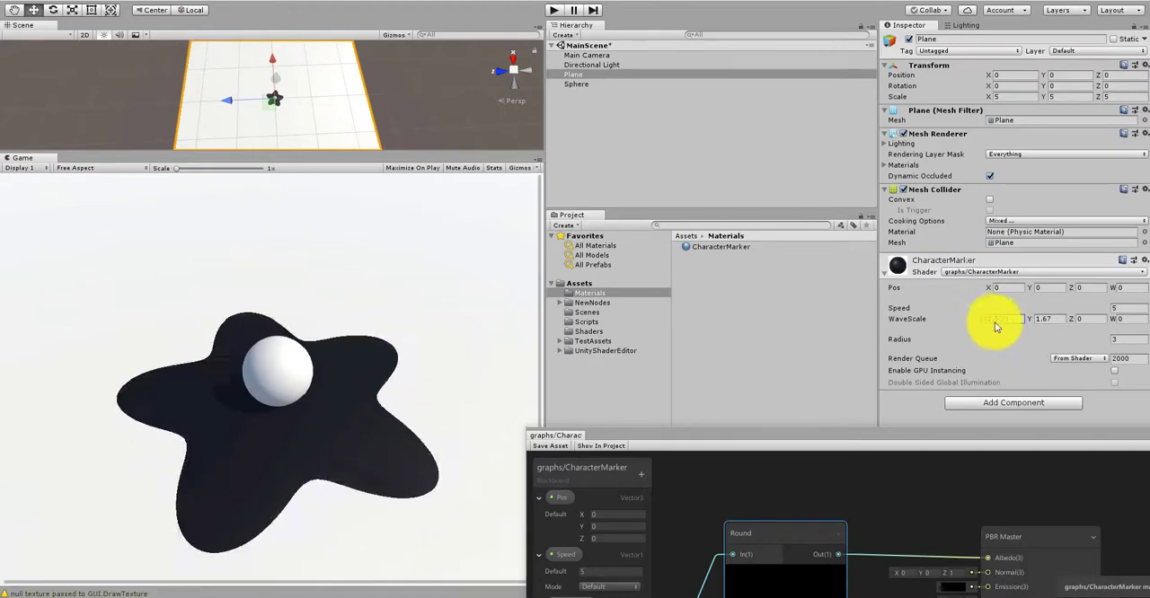
click(995, 323)
text(1.27)
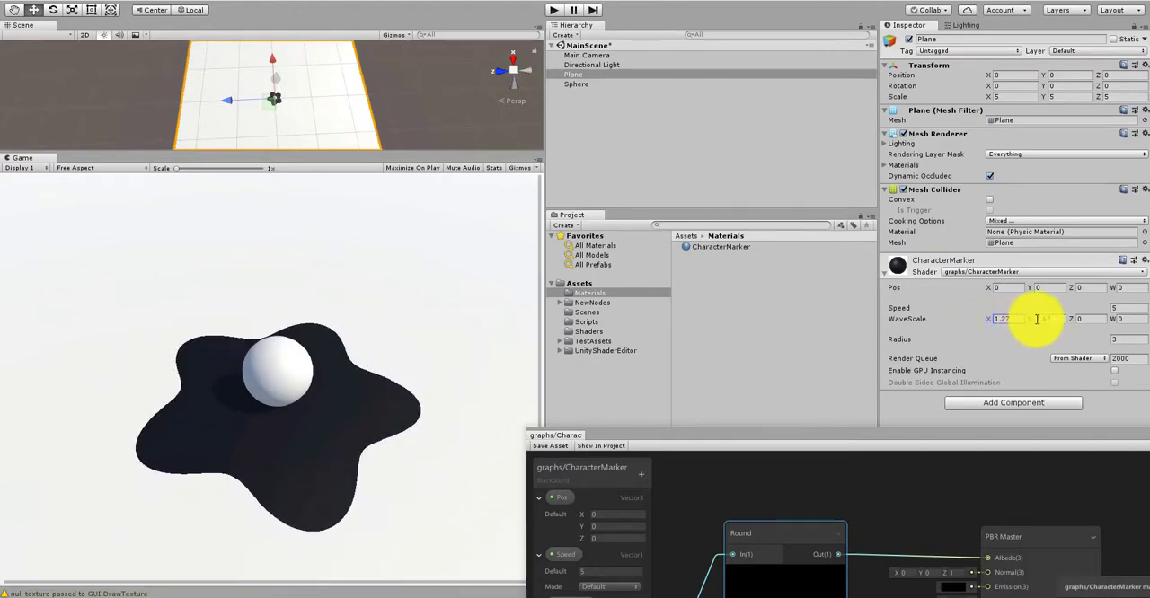
drag(1033, 322, 897, 388)
Step: Move the graph window back up, compare the Round output chain with the Game view, and deselect the Round node
drag(916, 437, 869, 87)
scroll(831, 336, down, 5)
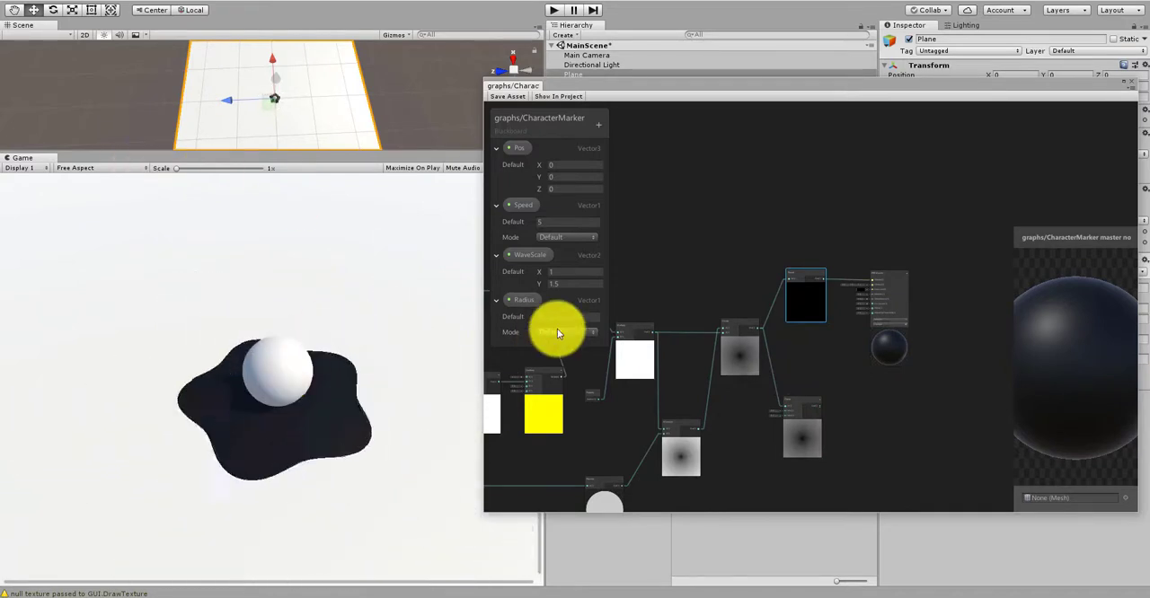
scroll(691, 331, up, 2)
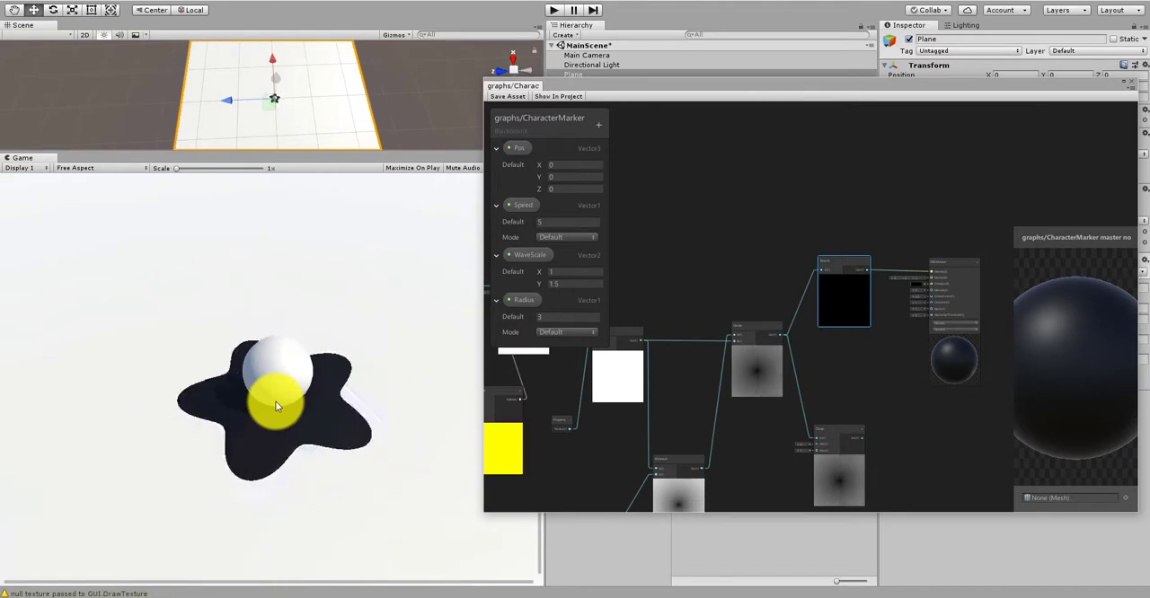
click(795, 258)
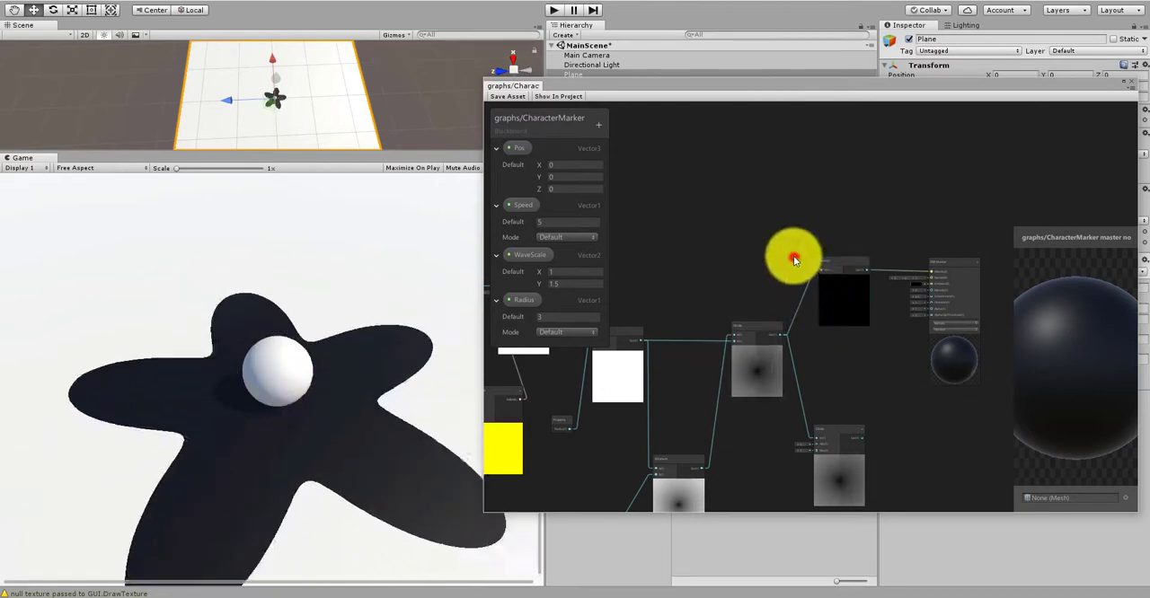
Step: Rearrange the Round and PBR Master nodes, moving PBR Master farther from Round to leave room for another node between them
scroll(716, 297, down, 2)
scroll(815, 262, up, 3)
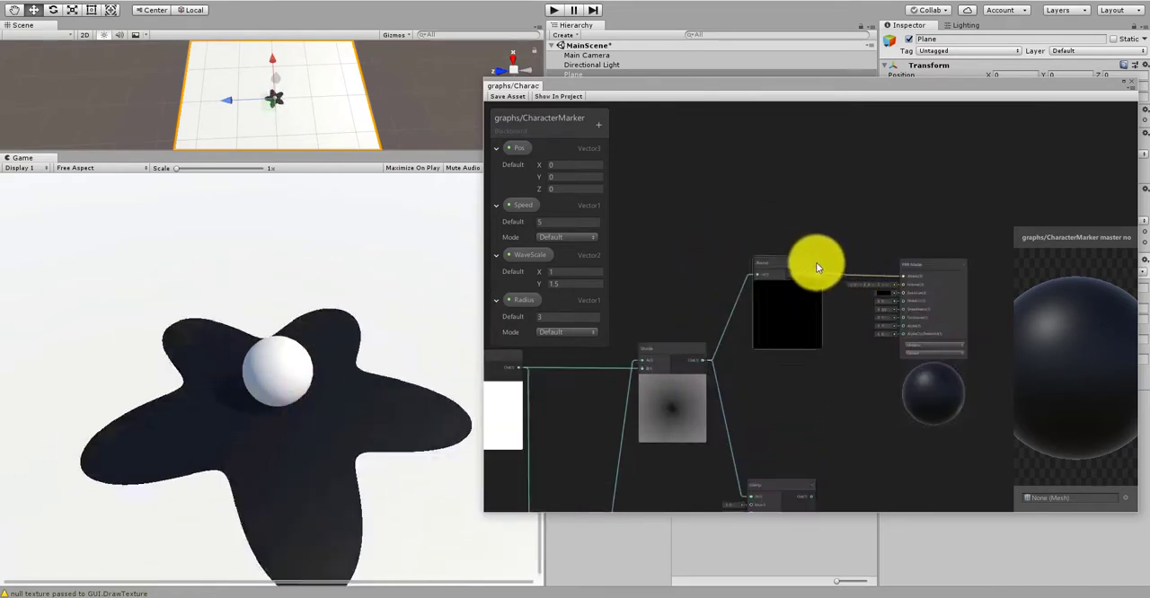
scroll(846, 270, down, 3)
scroll(850, 271, up, 4)
drag(907, 258, 958, 247)
scroll(755, 270, up, 3)
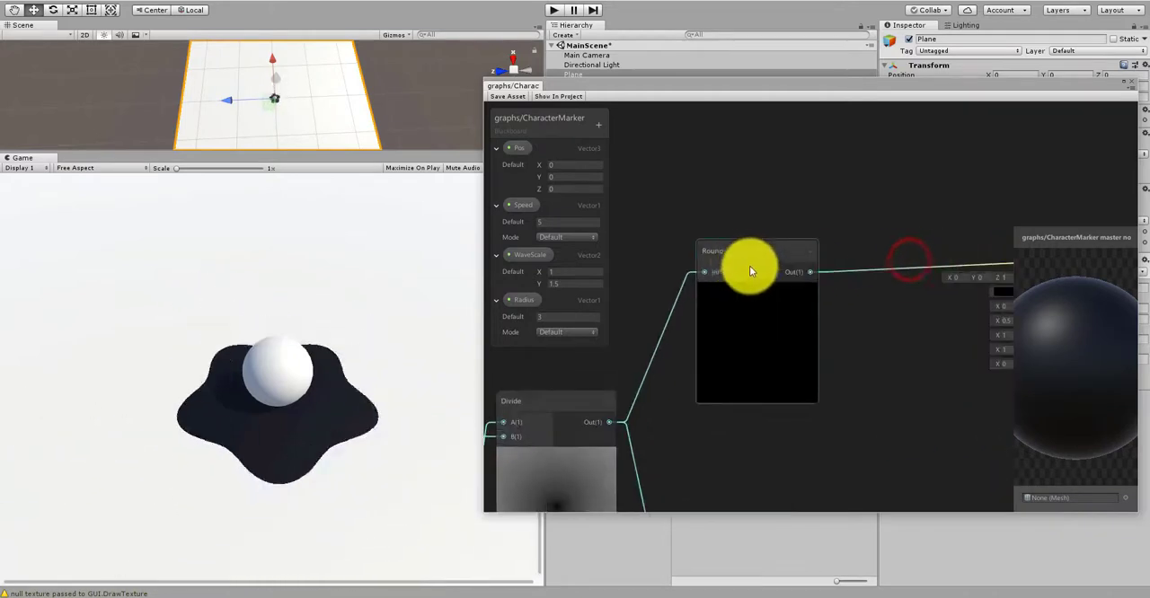
click(736, 254)
drag(737, 256, 722, 248)
scroll(729, 250, down, 6)
scroll(866, 249, up, 3)
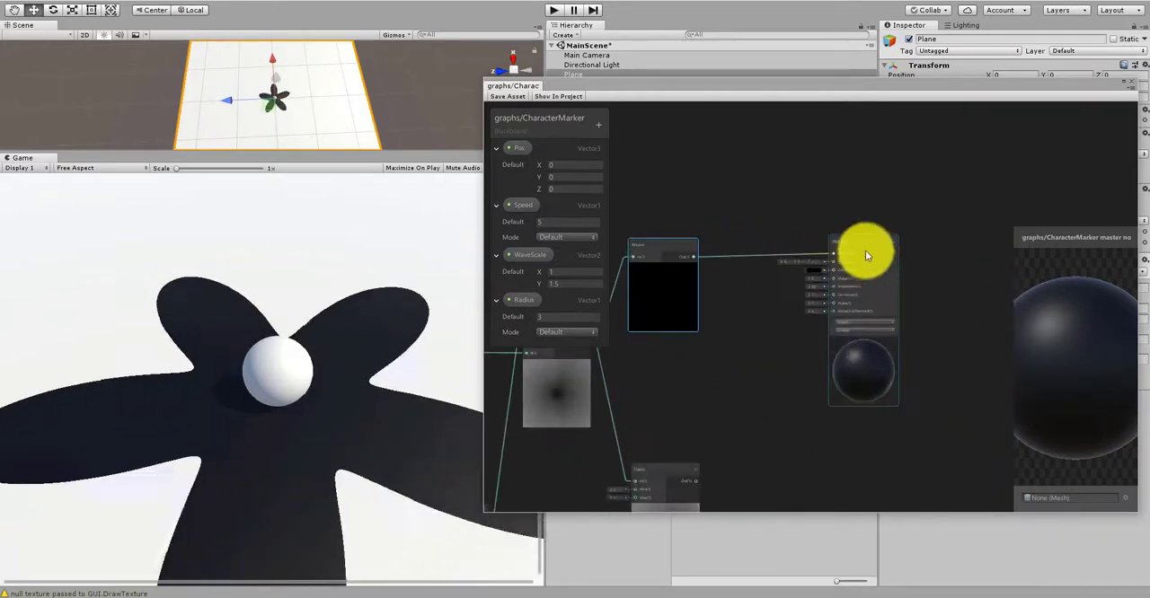
drag(863, 247, 917, 250)
scroll(790, 269, up, 2)
Step: Add a One Minus node between Round and PBR Master and feed it with the Round node's output
right_click(761, 306)
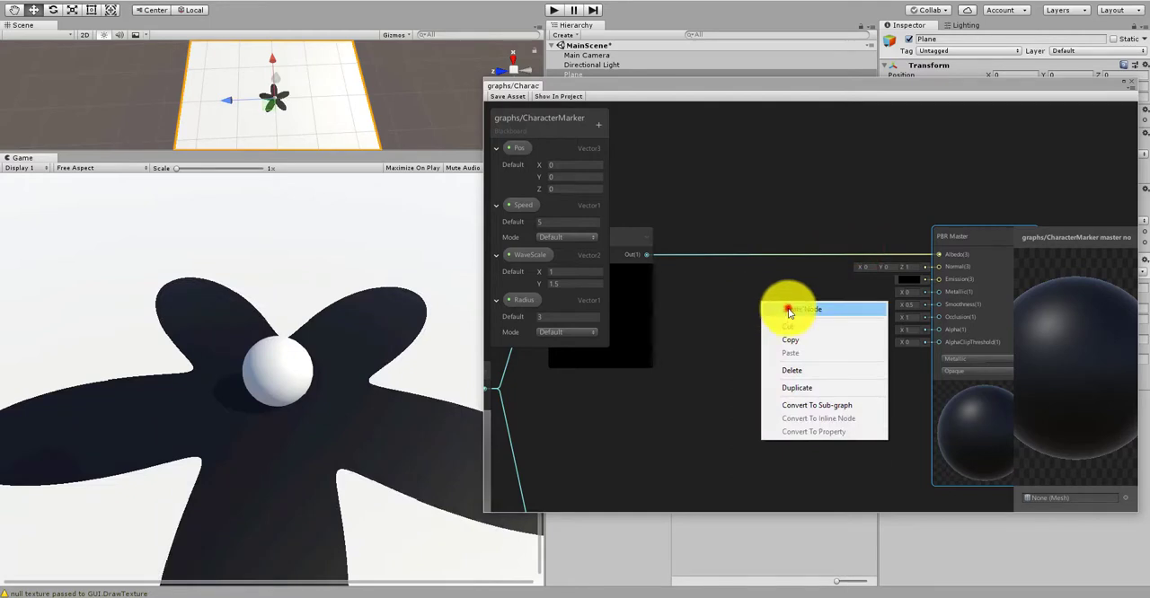
click(790, 310)
text(one min)
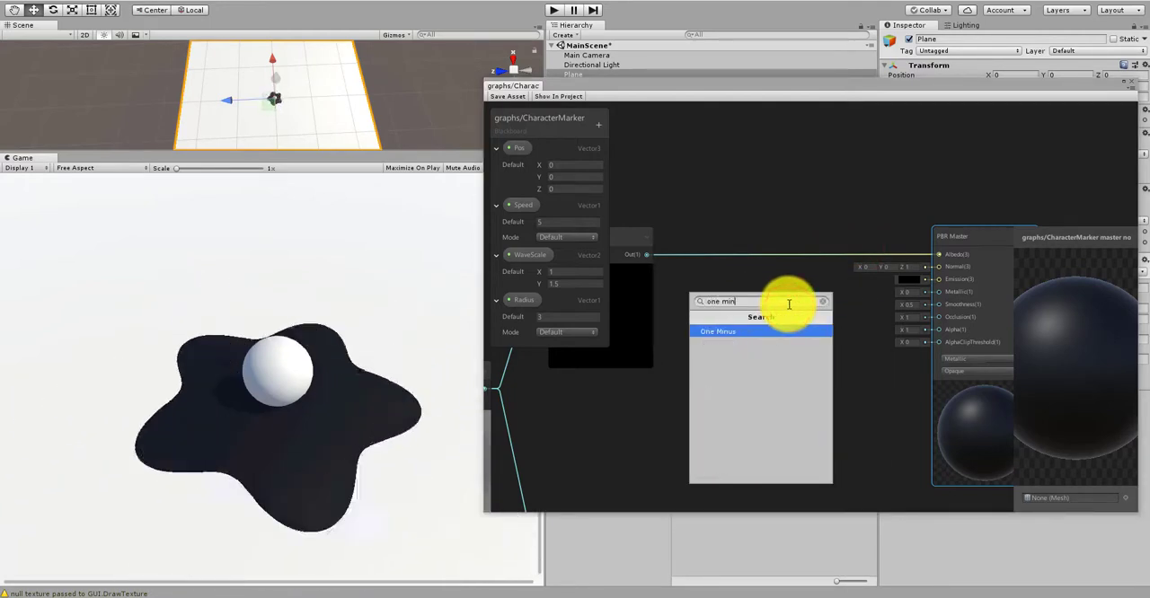
click(750, 331)
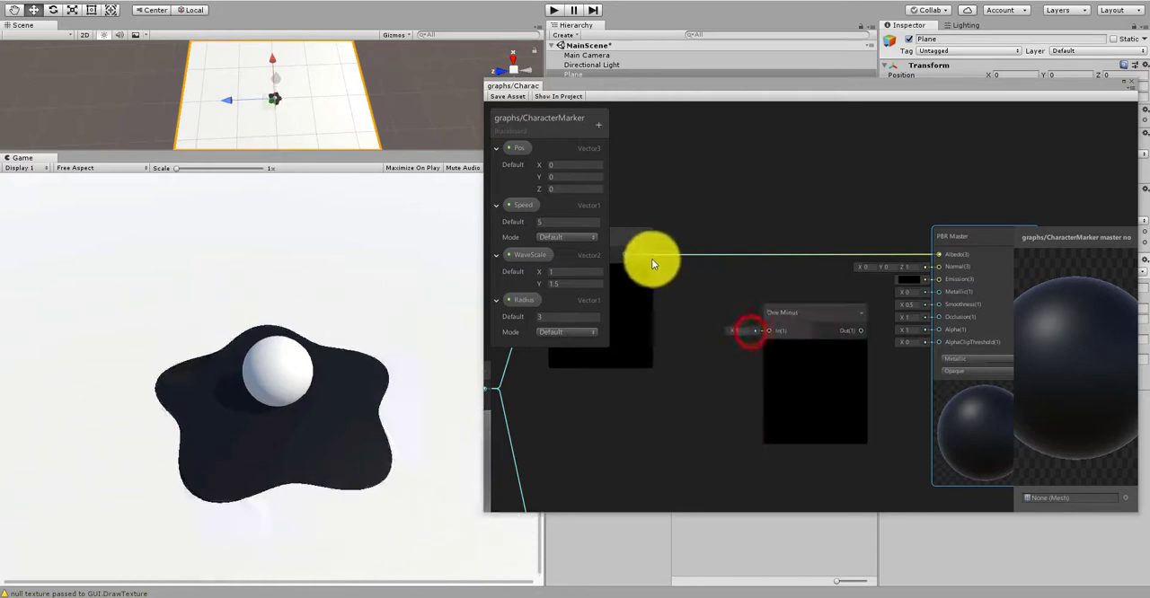
drag(647, 255, 769, 329)
Step: Move the PBR Master node farther away from One Minus to make room for more nodes
middle_drag(775, 272, 542, 224)
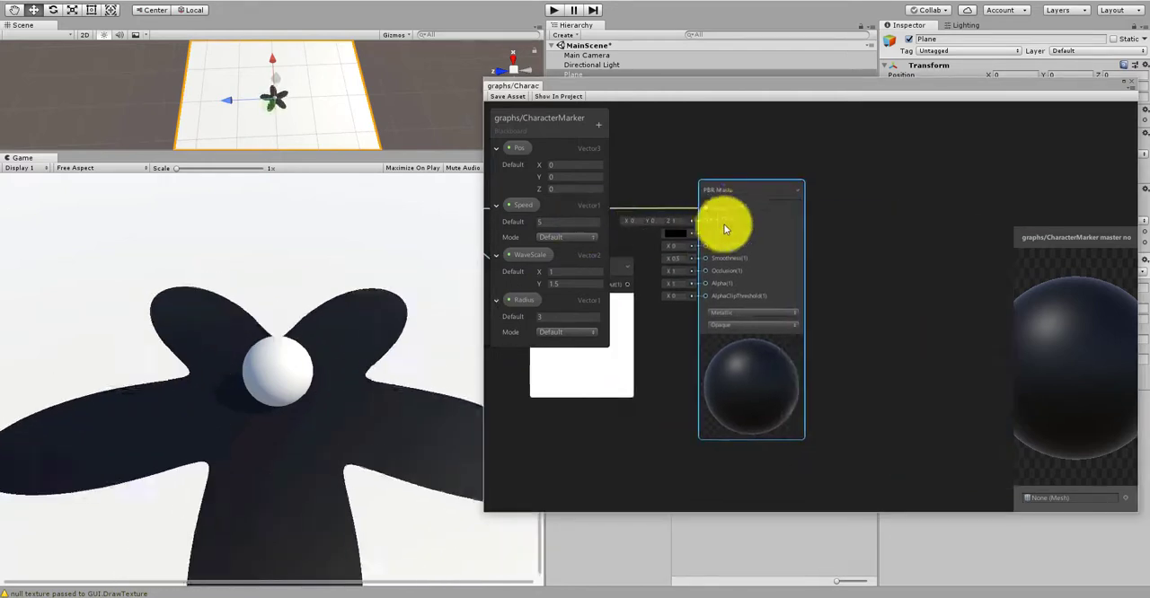
drag(739, 190, 912, 185)
middle_drag(713, 302, 833, 260)
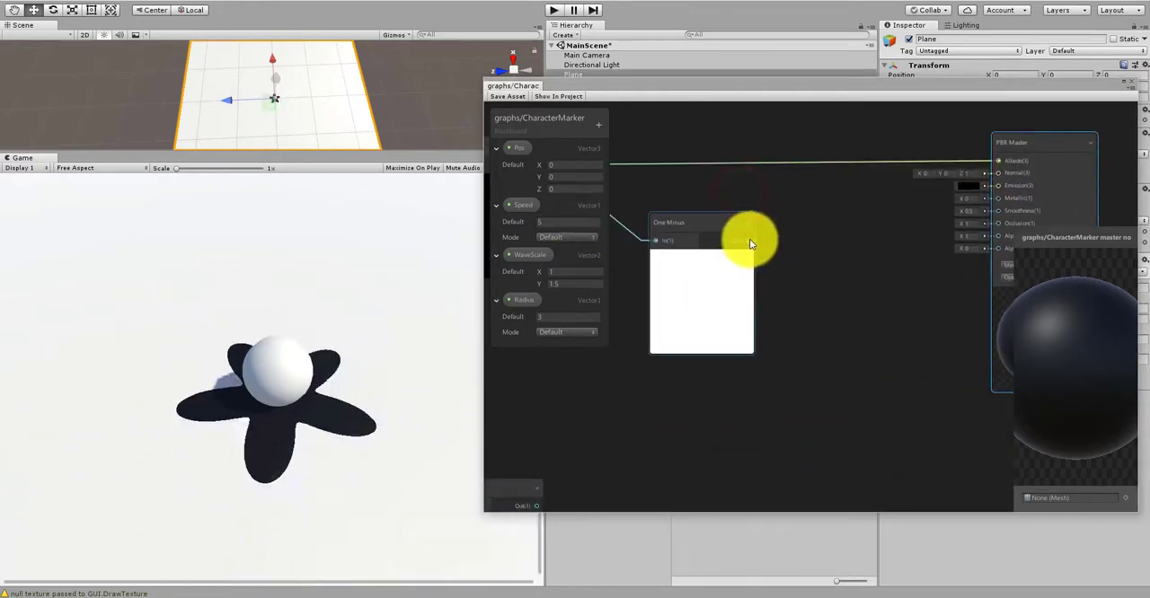
Step: Add a Color property to the CharacterMarker blackboard and name it MarkerColor
click(599, 126)
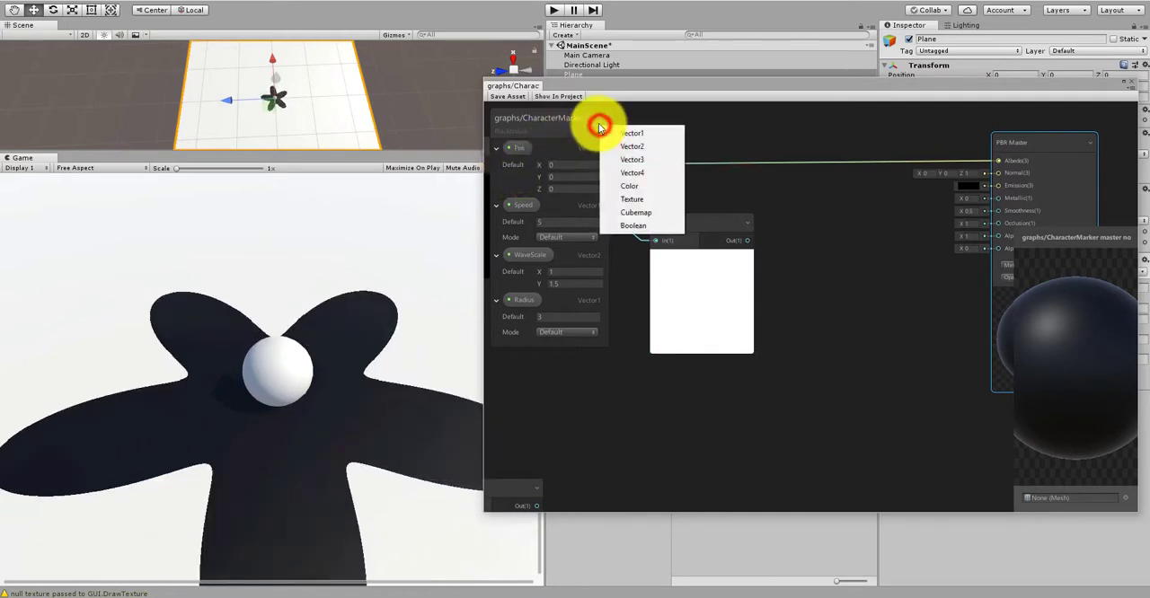
click(647, 185)
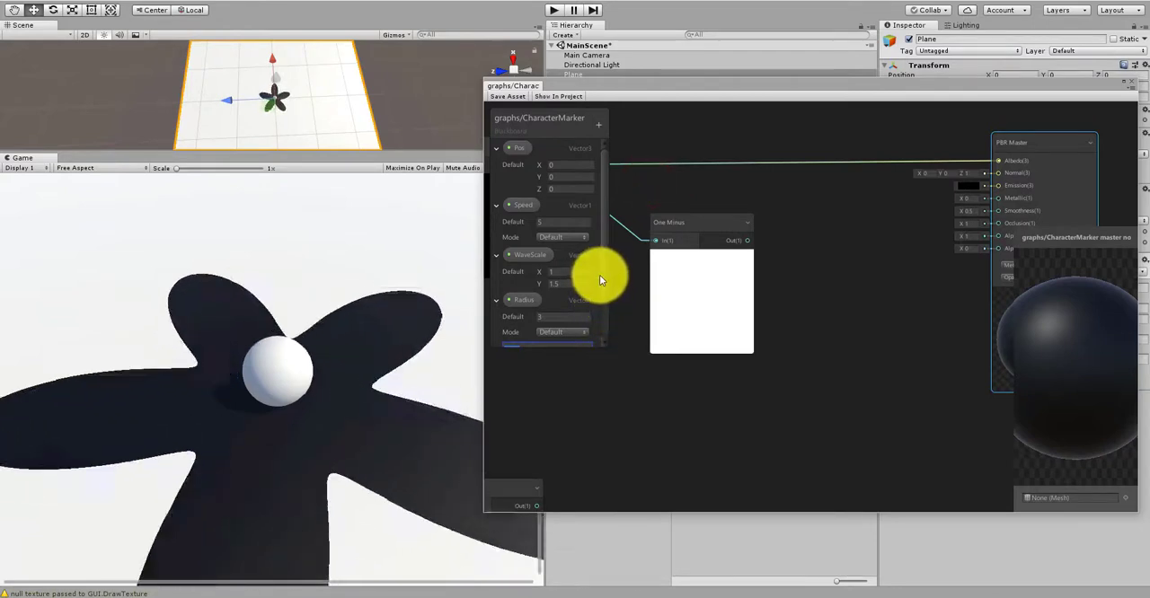
drag(602, 275, 605, 317)
double_click(522, 307)
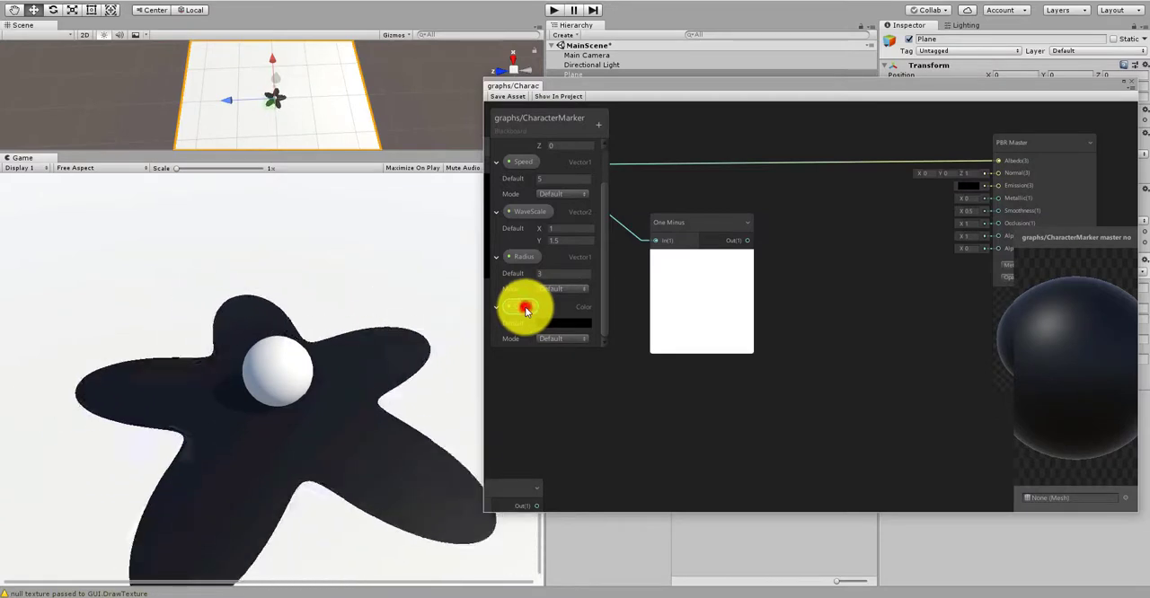
double_click(523, 308)
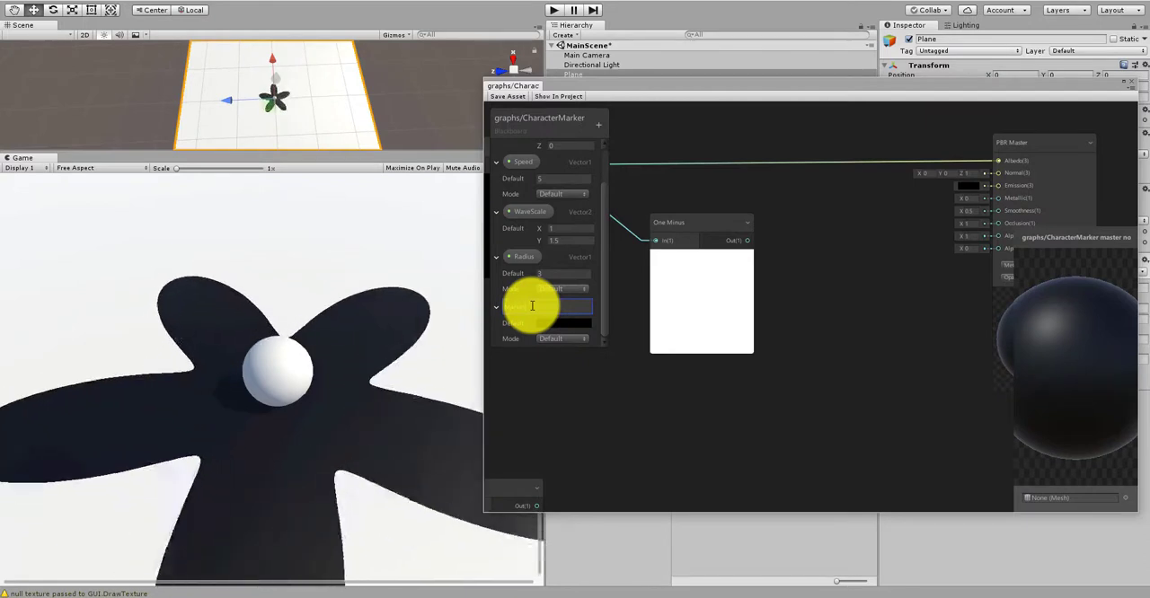
text(MarkerColor)
key(Return)
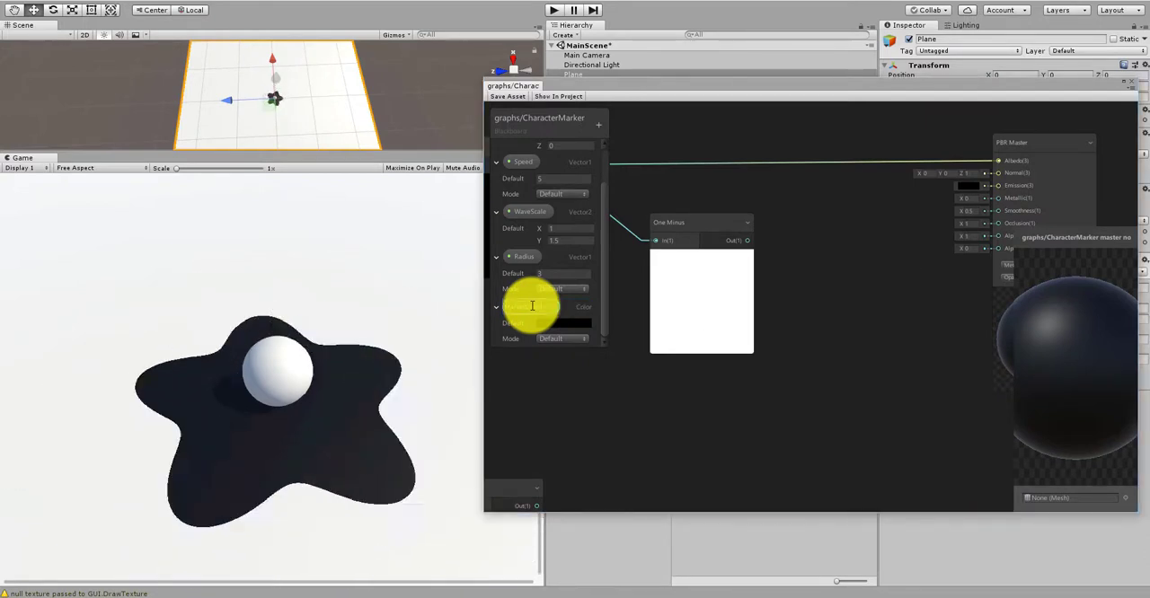
Step: Add a second Color property to the blackboard and name it SurfaceColor
click(596, 120)
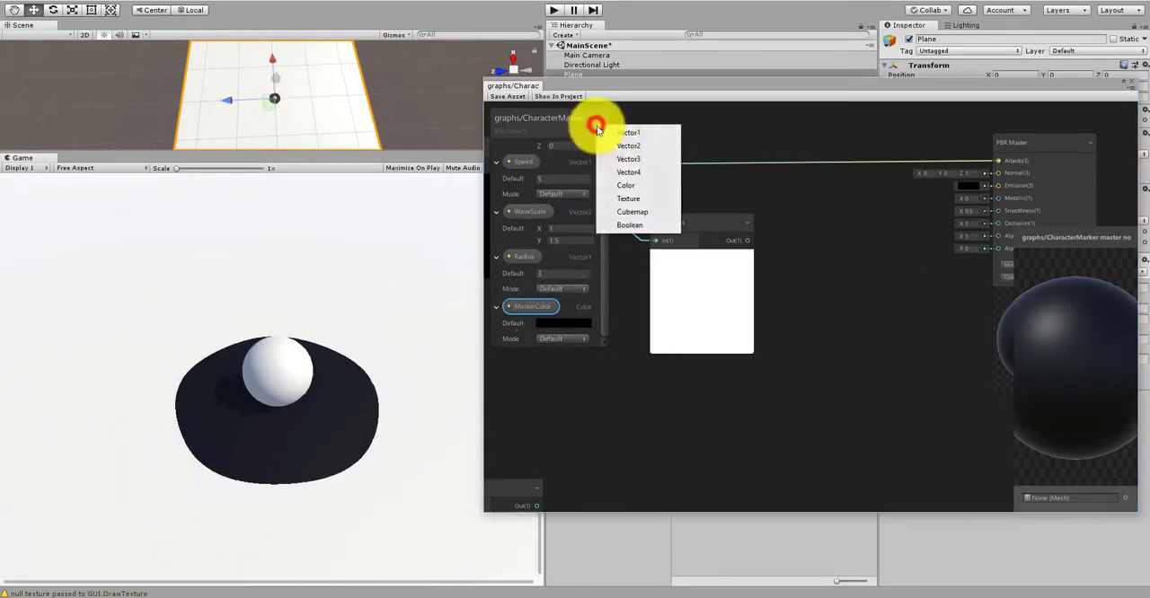
click(629, 189)
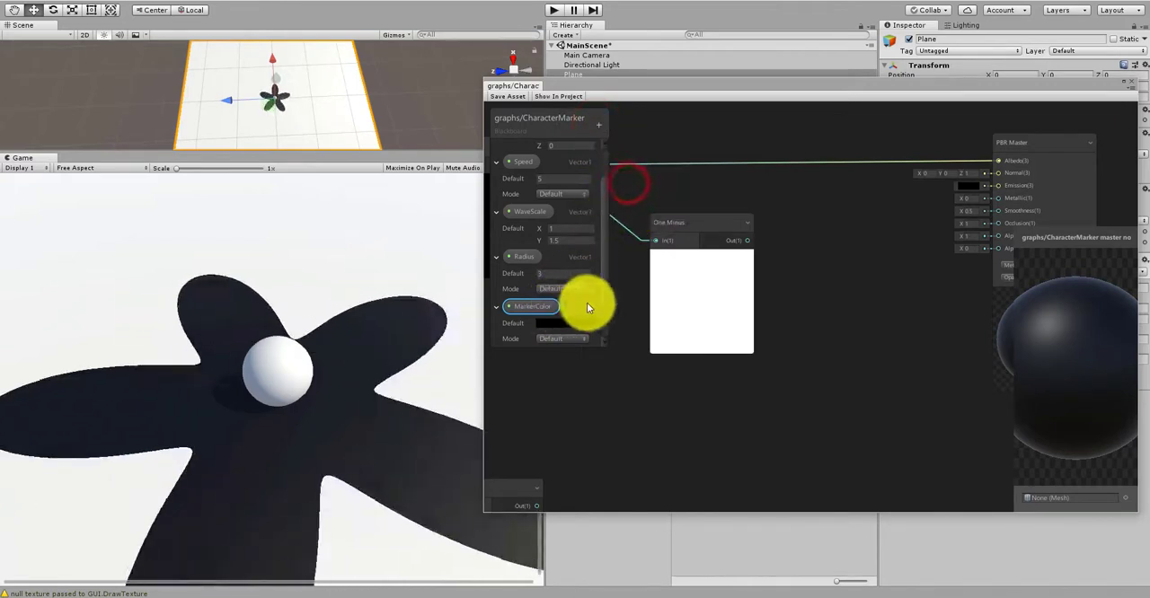
click(605, 280)
drag(605, 307, 610, 330)
click(608, 318)
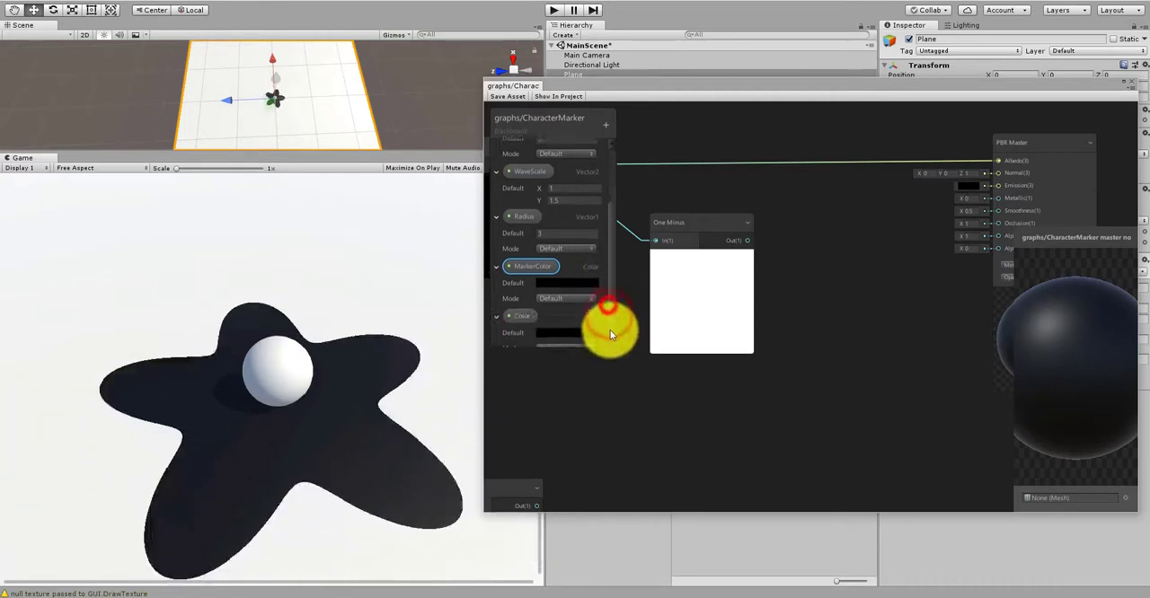
double_click(533, 305)
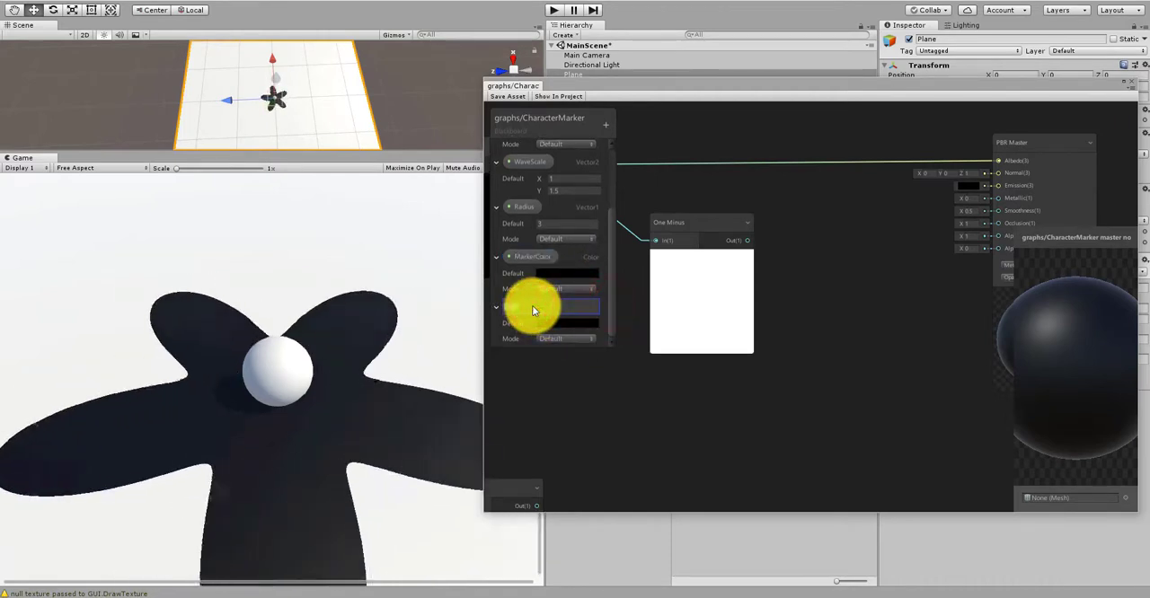
text(Surface)
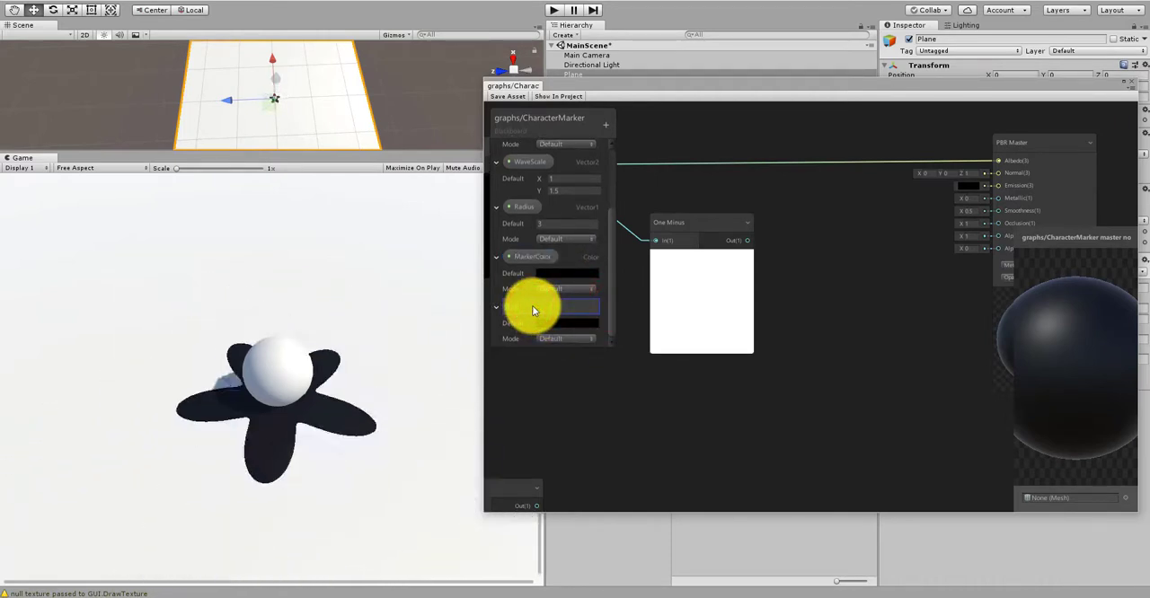
key(Return)
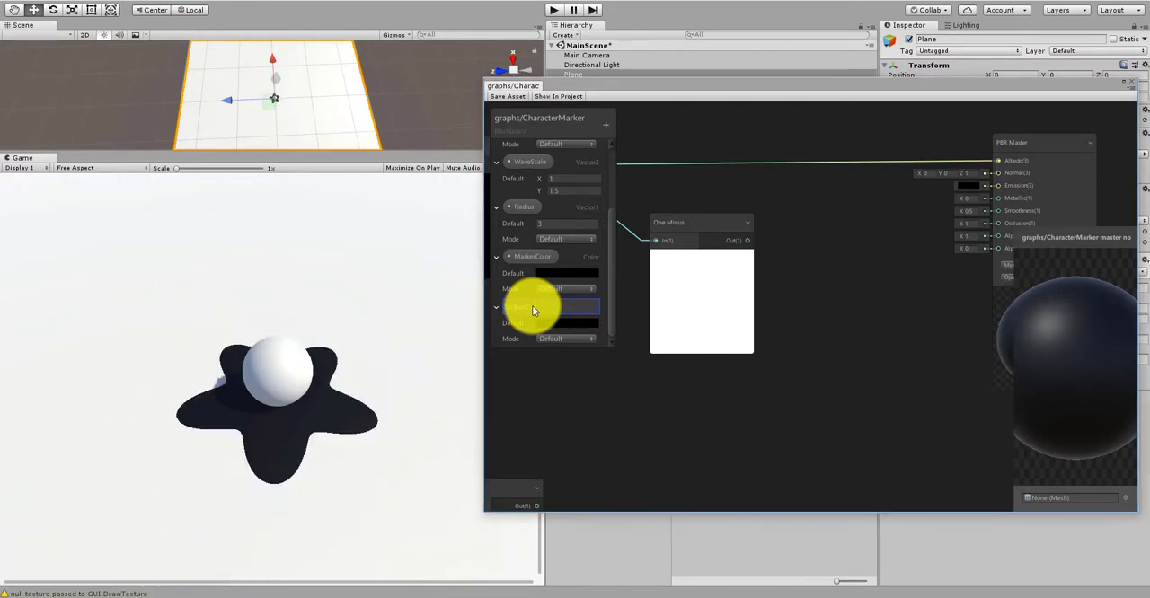
Step: Place a MarkerColor property node below One Minus and set the property's default colour to pure red, FF0000
scroll(823, 328, down, 1)
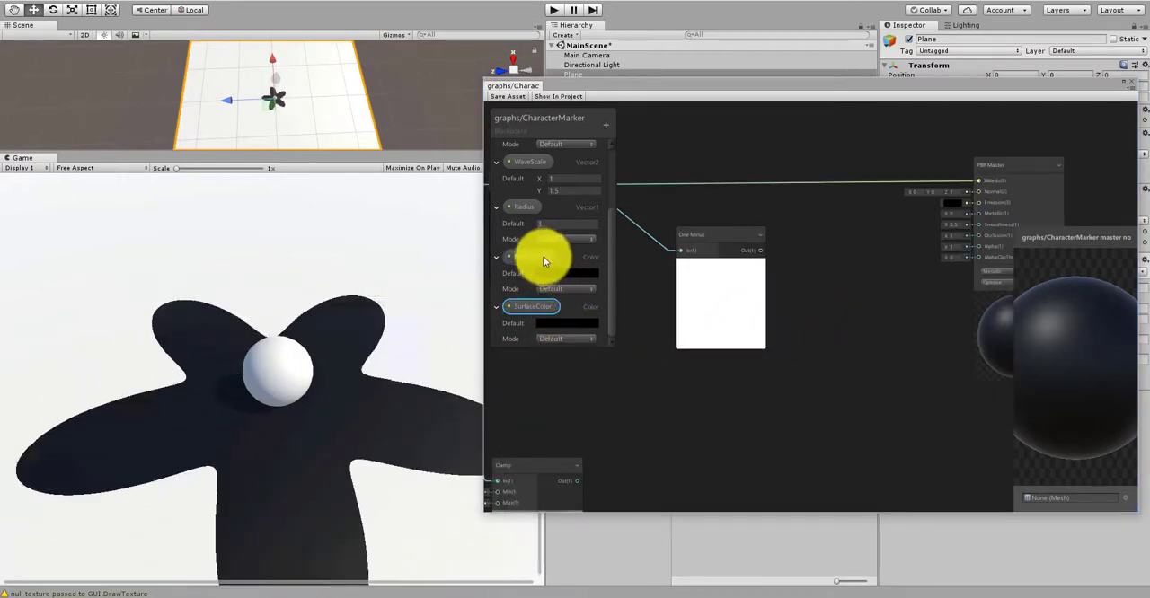
drag(542, 256, 787, 421)
drag(729, 384, 733, 390)
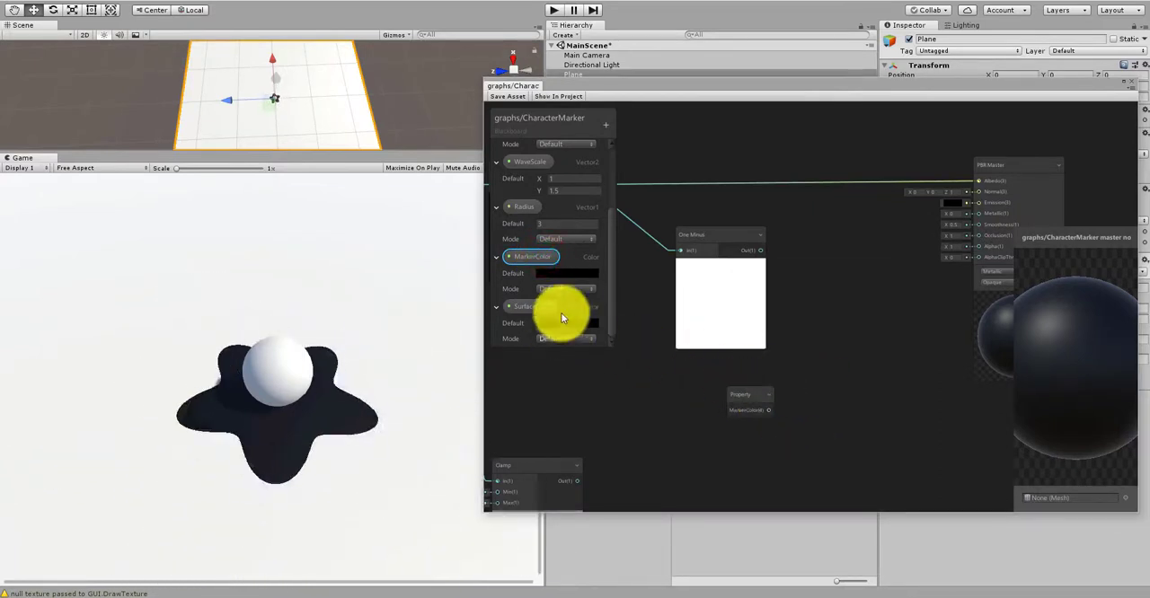
click(565, 273)
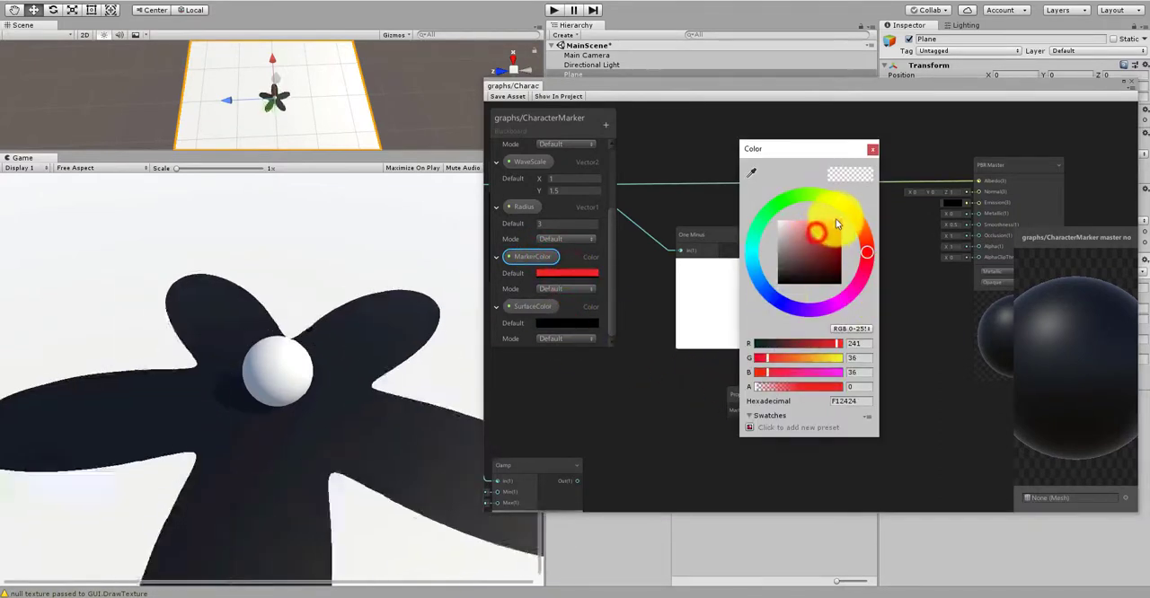
drag(834, 239, 848, 235)
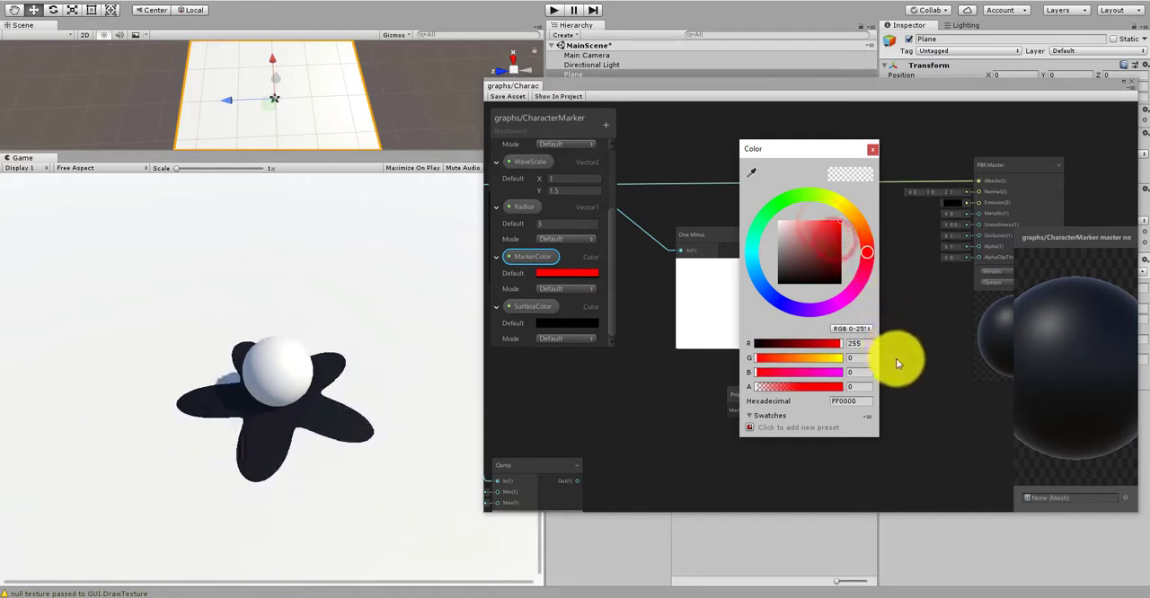
click(896, 359)
Step: Add a Multiply node, connecting the One Minus output to its A input and MarkerColor to its B input
scroll(822, 364, down, 1)
scroll(822, 364, up, 2)
right_click(828, 364)
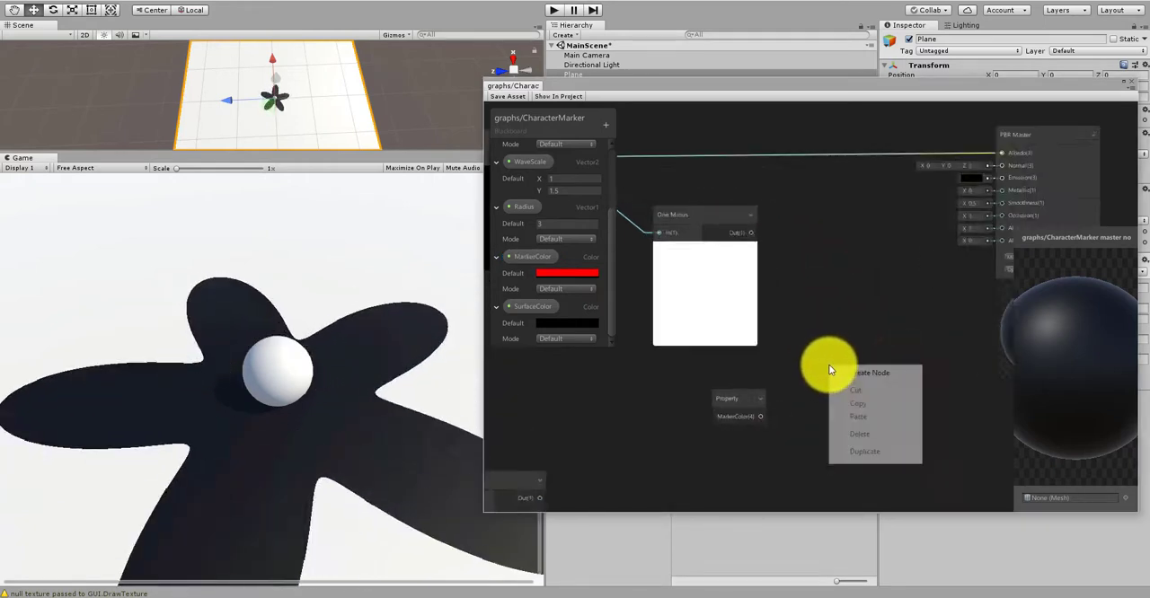
click(841, 372)
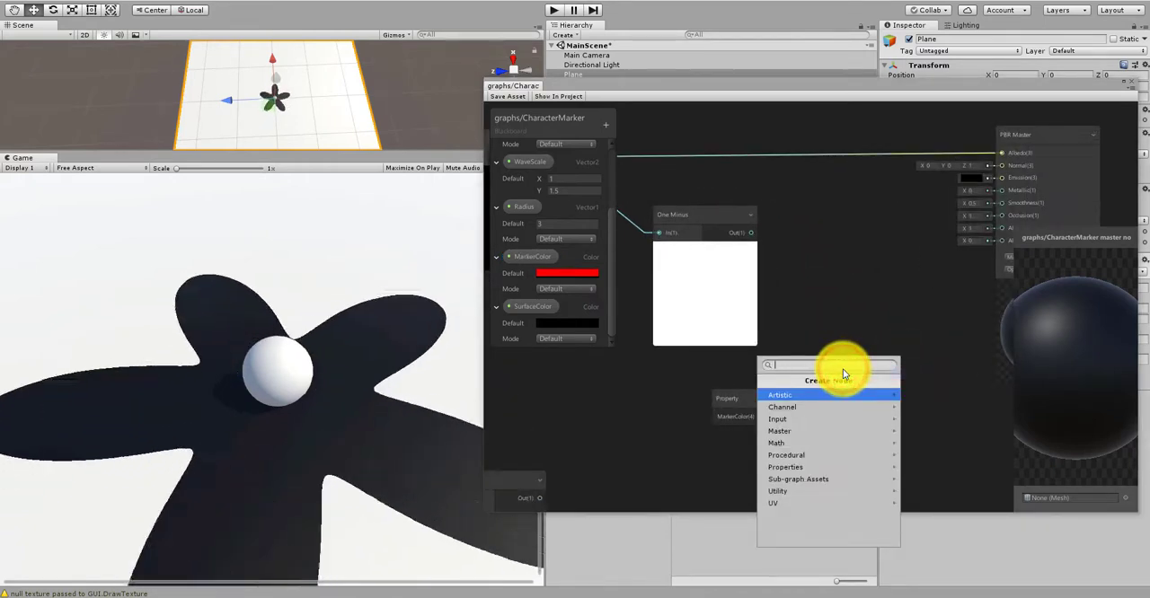
text(mul)
click(822, 395)
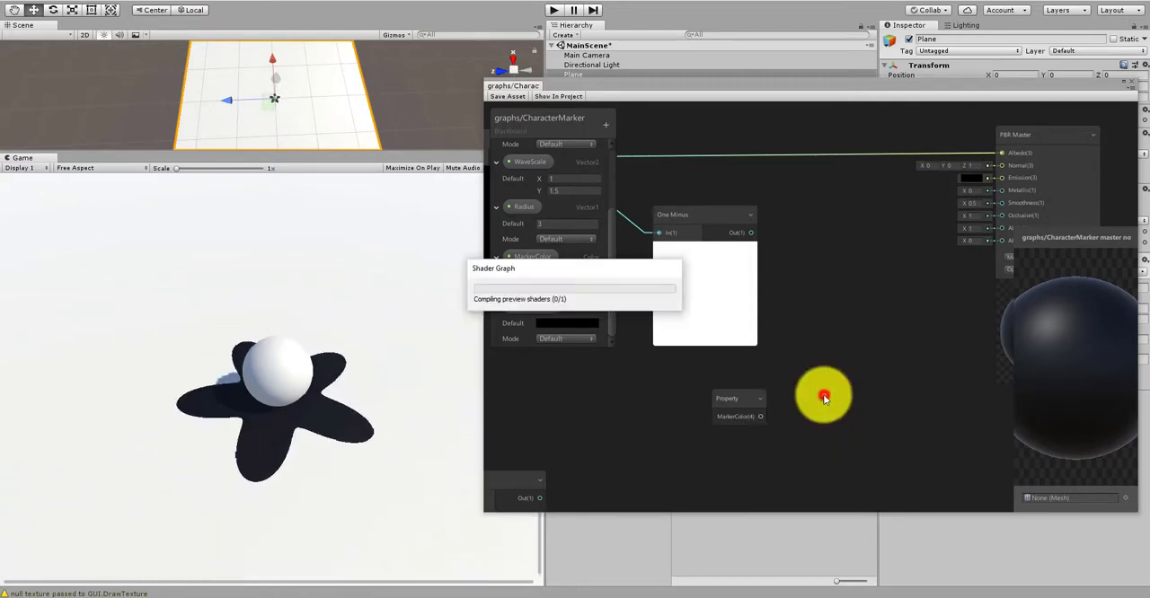
drag(752, 233, 854, 321)
drag(763, 415, 830, 342)
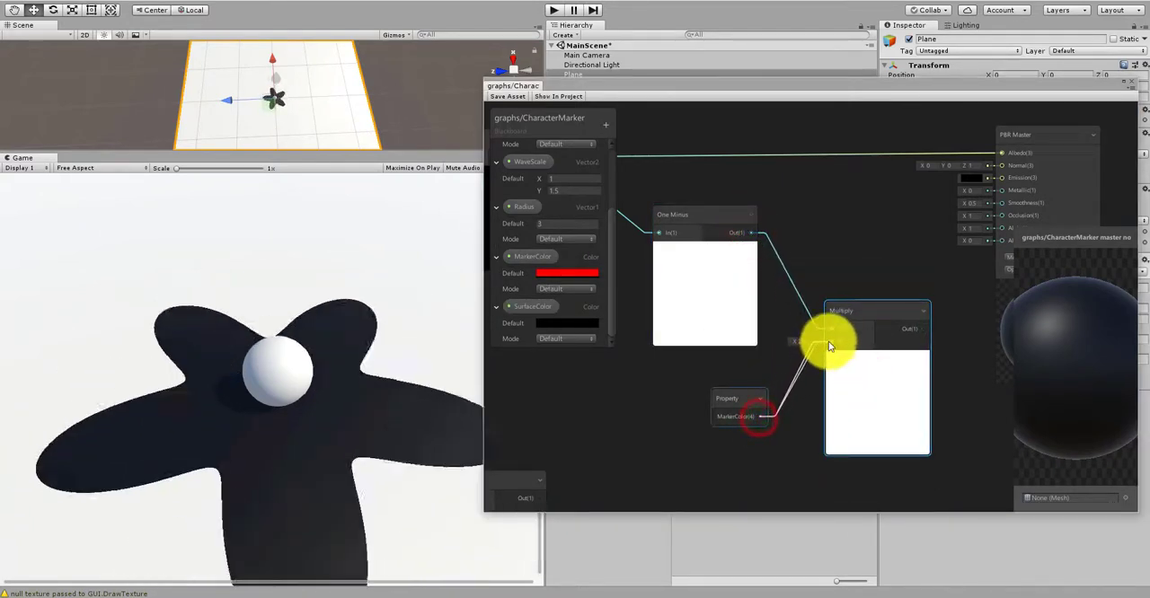
Step: Connect the Multiply output to the PBR Master's Albedo and save the graph asset
middle_drag(872, 270, 779, 308)
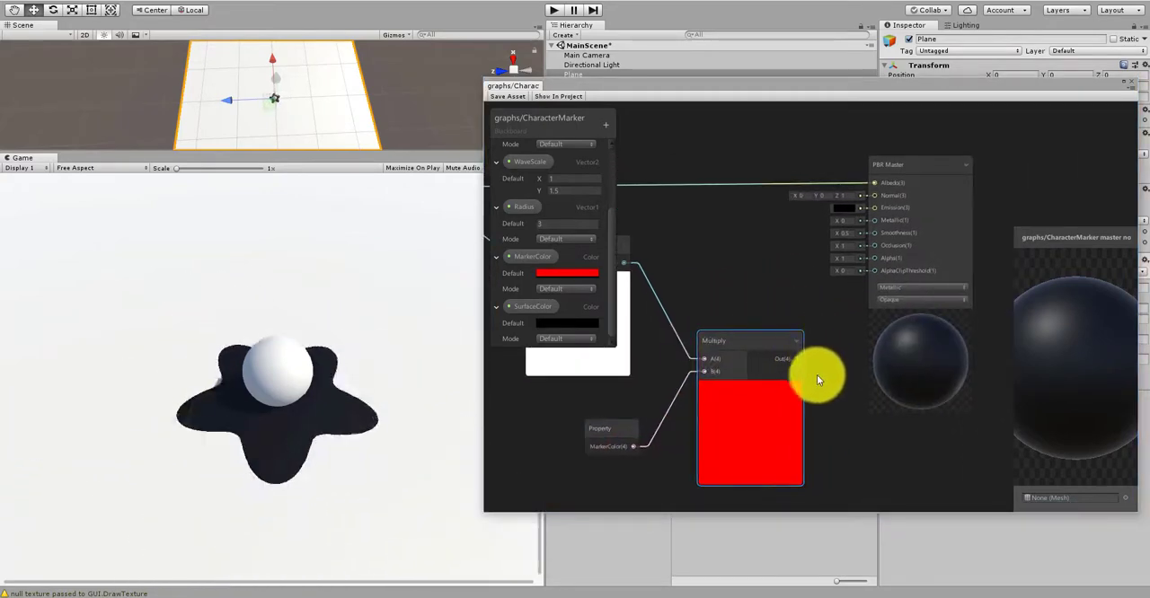
drag(797, 358, 873, 185)
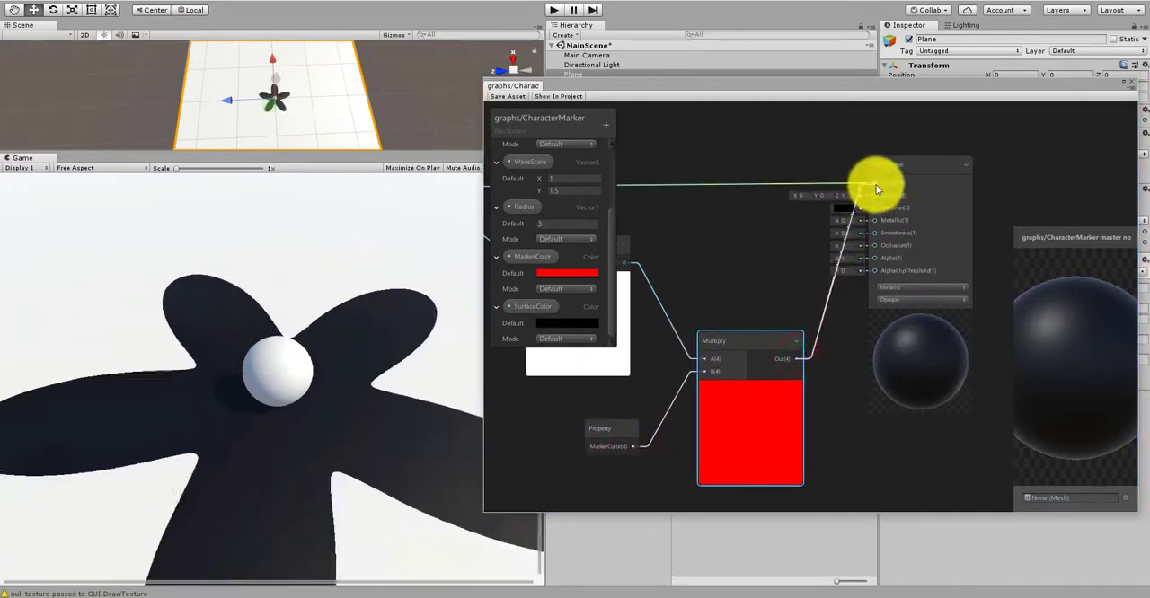
click(507, 96)
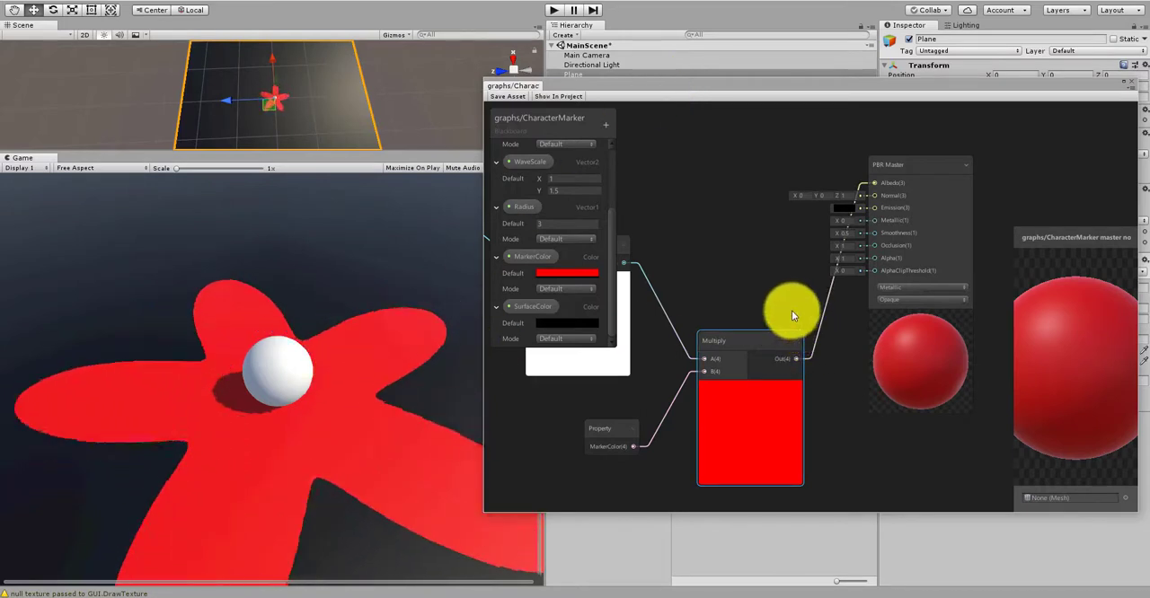
Step: Move the One Minus node up beside the Round node so the two sit level
scroll(791, 310, down, 3)
middle_drag(739, 249, 835, 299)
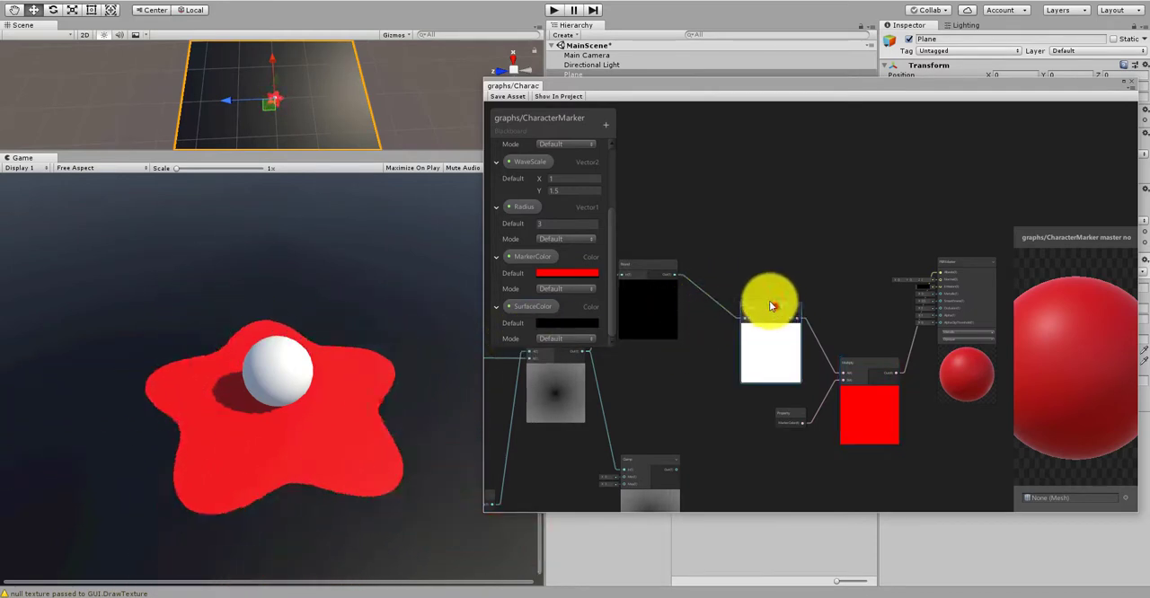
drag(765, 303, 740, 265)
scroll(813, 303, up, 5)
middle_drag(680, 252, 690, 301)
scroll(787, 310, down, 4)
scroll(695, 295, up, 1)
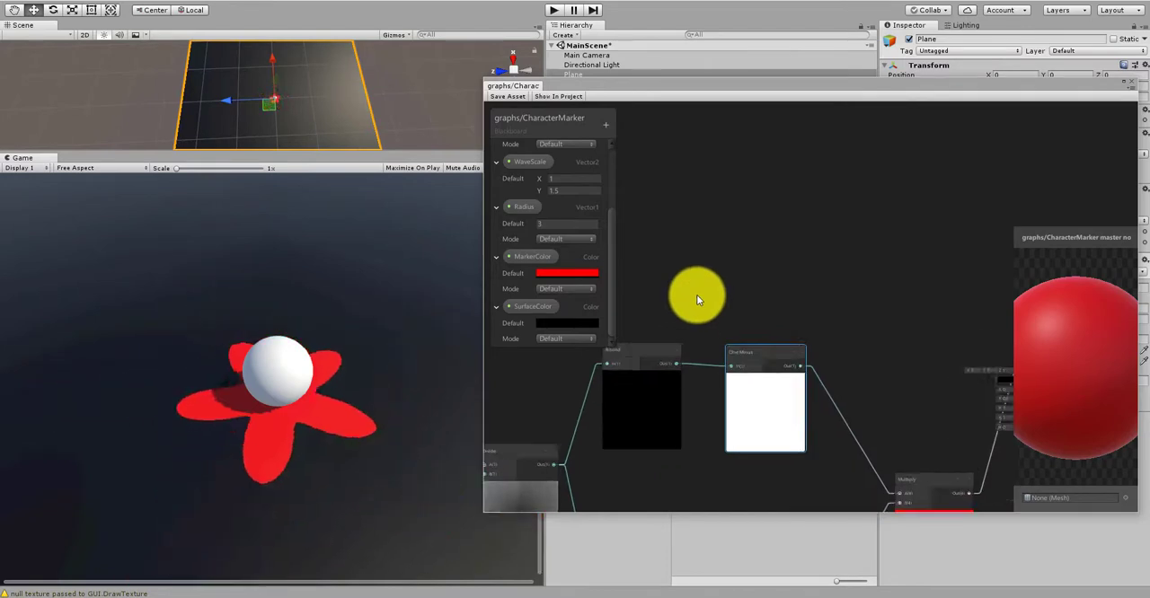
Step: Add a second Multiply node and place it above the One Minus node
right_click(756, 266)
click(790, 269)
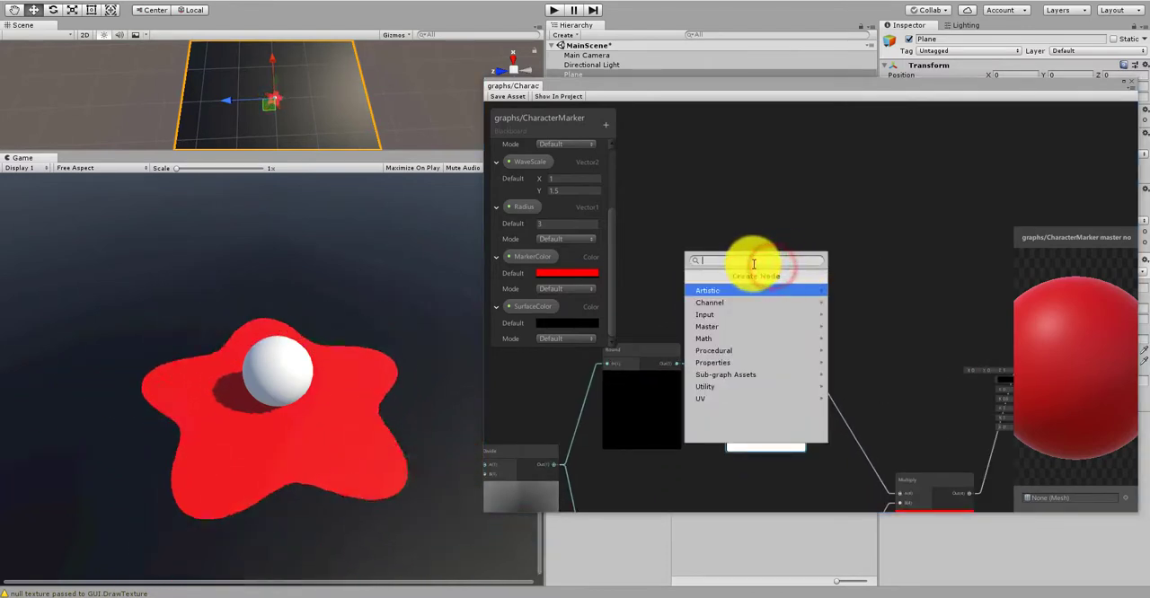
text(mul)
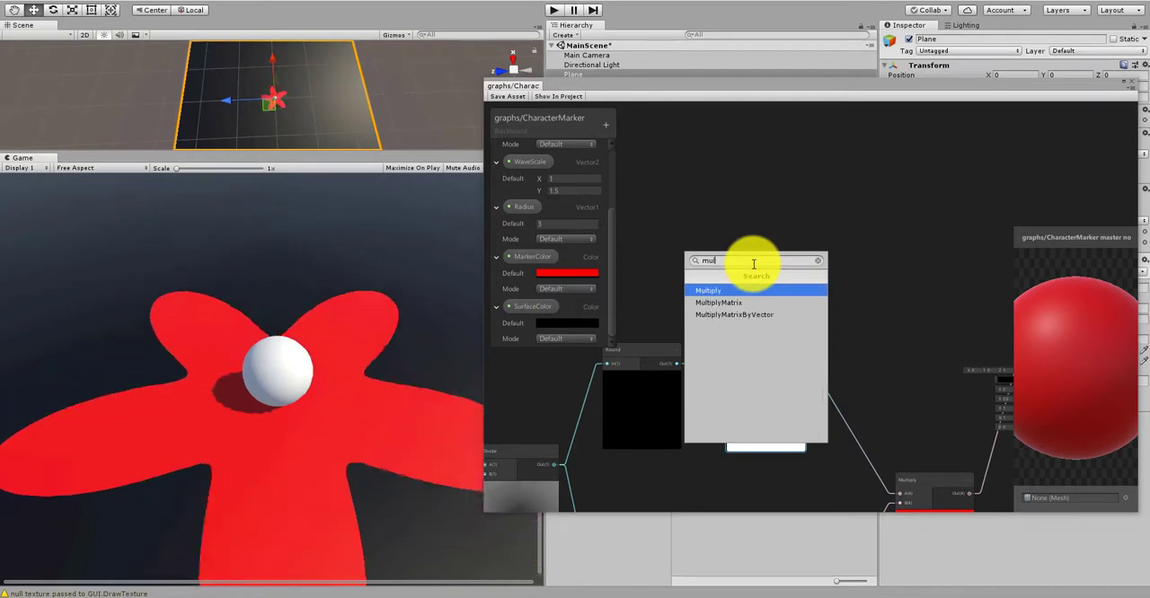
click(727, 290)
drag(782, 267, 752, 195)
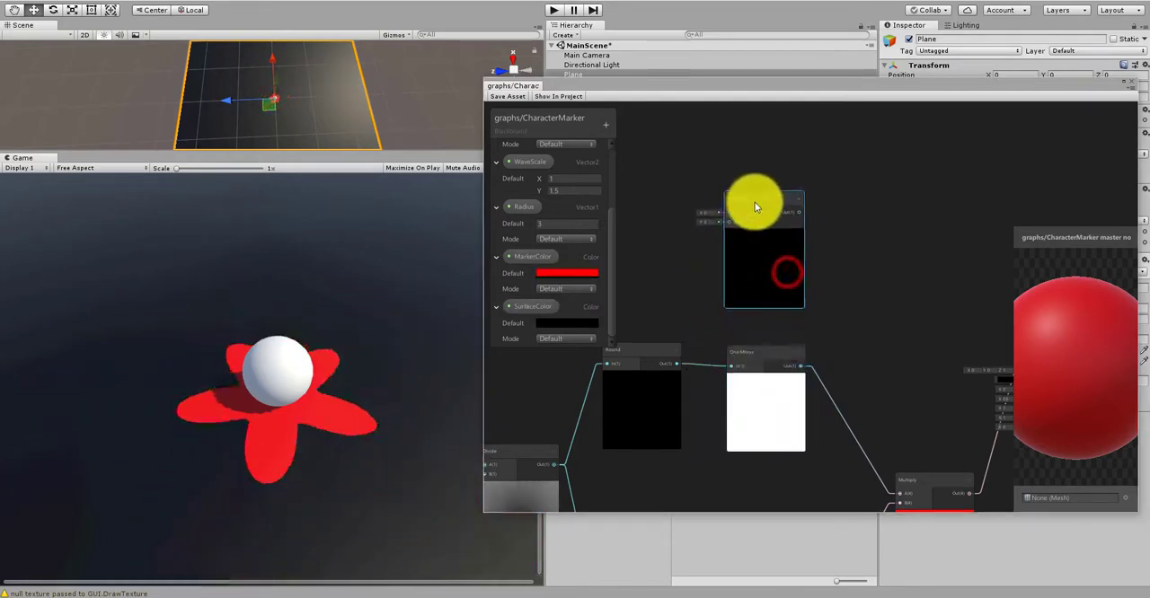
Step: Connect the Round output to the upper Multiply's A input and set the SurfaceColor default to white (FFFFFF)
drag(672, 363, 728, 214)
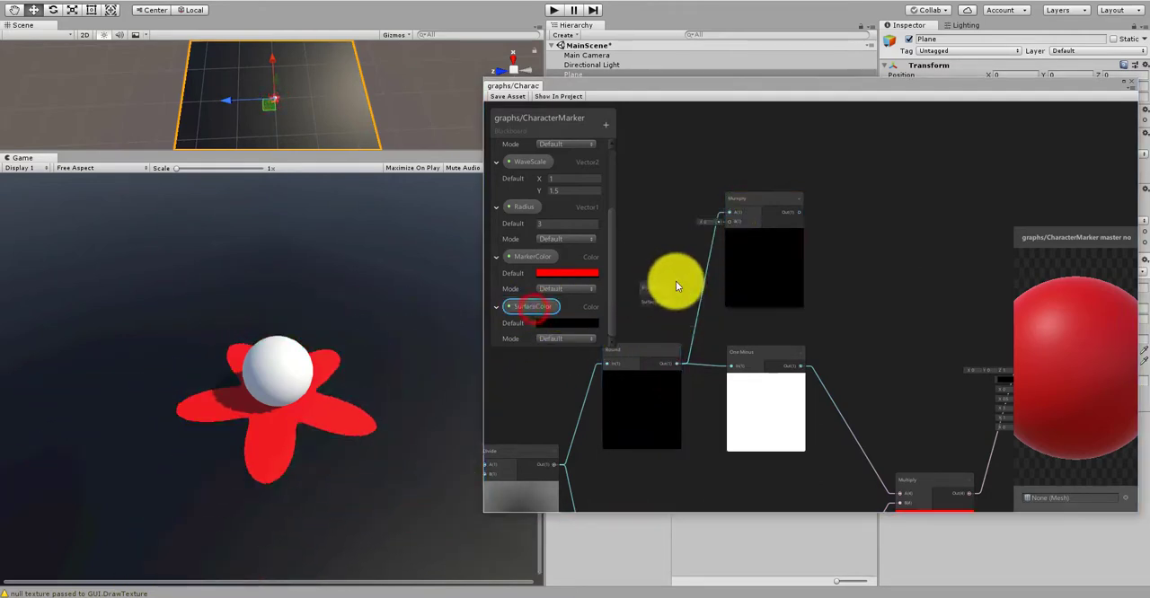
click(563, 323)
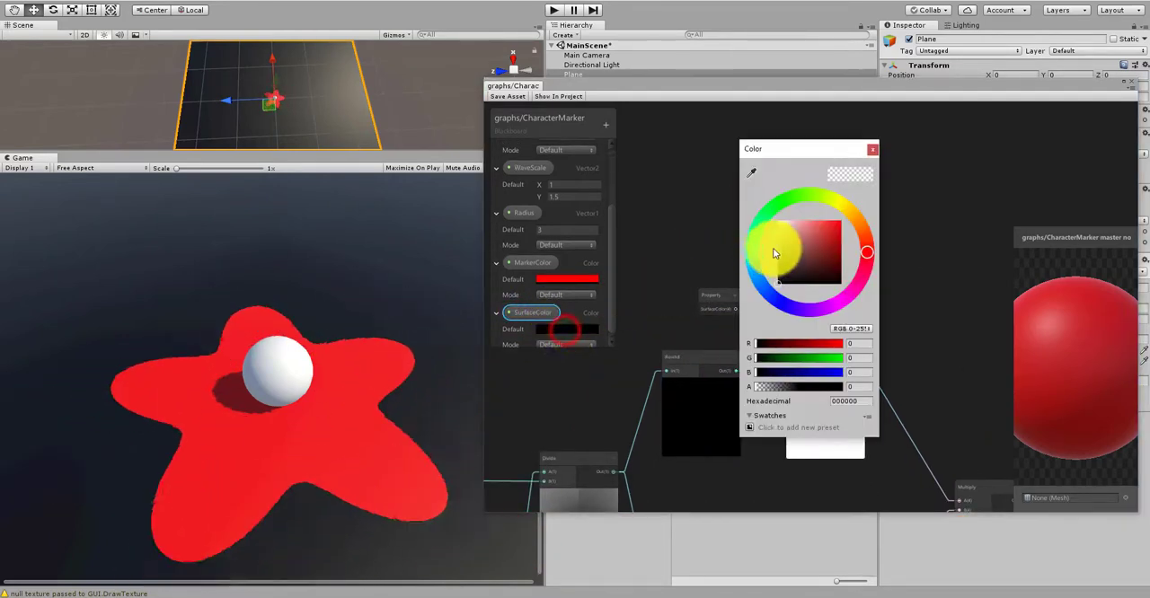
drag(794, 236, 693, 172)
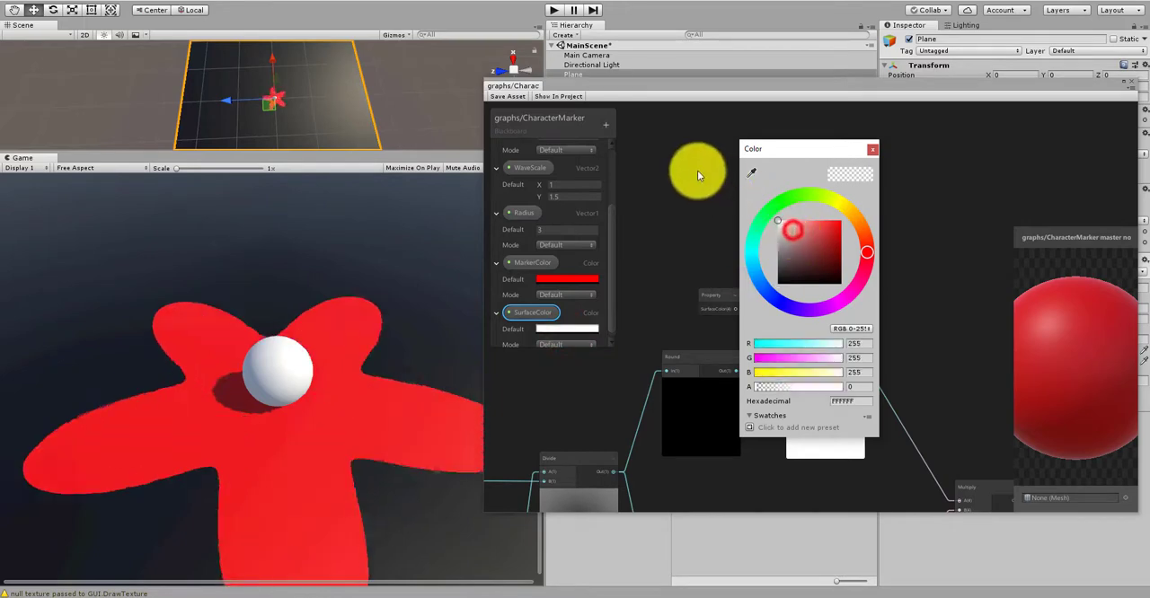
Step: Connect the SurfaceColor property node to the B input of the upper Multiply node
click(695, 230)
click(714, 289)
scroll(716, 284, up, 2)
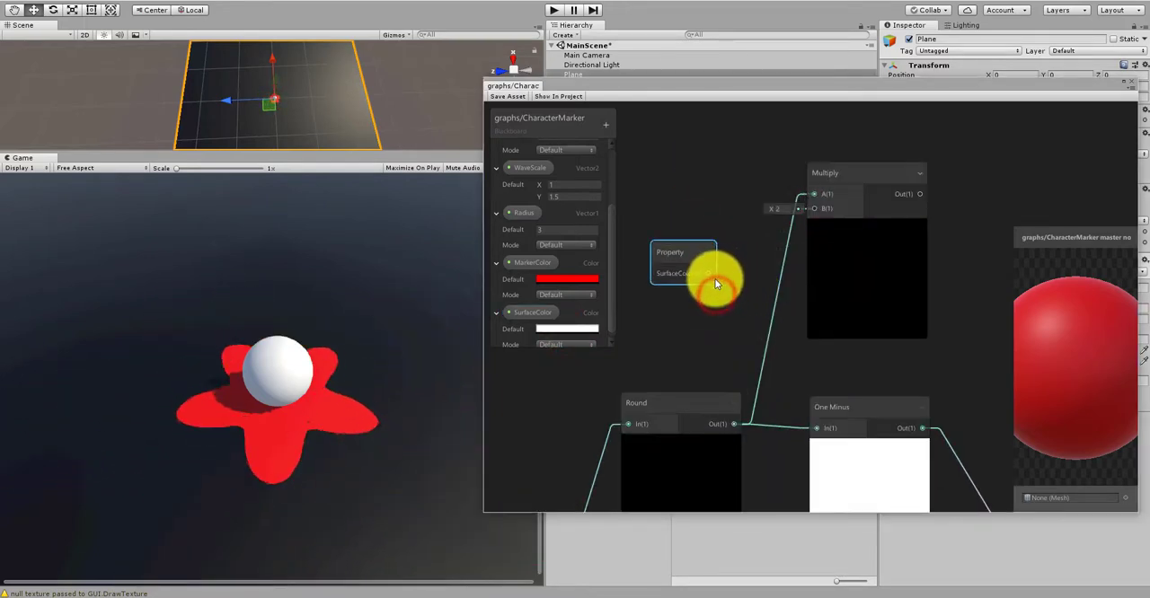
drag(789, 236, 812, 209)
Step: Create an Add node between the two Multiply nodes and the PBR Master
middle_drag(942, 343, 760, 325)
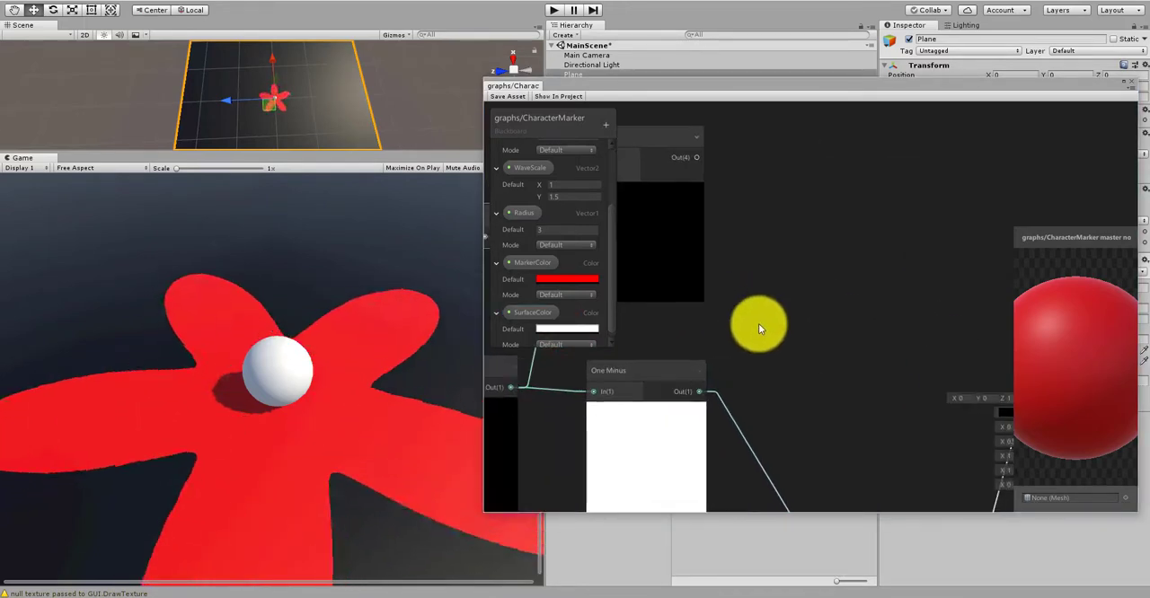
scroll(760, 326, down, 3)
scroll(779, 292, down, 1)
scroll(781, 308, up, 2)
drag(926, 330, 1008, 306)
right_click(887, 326)
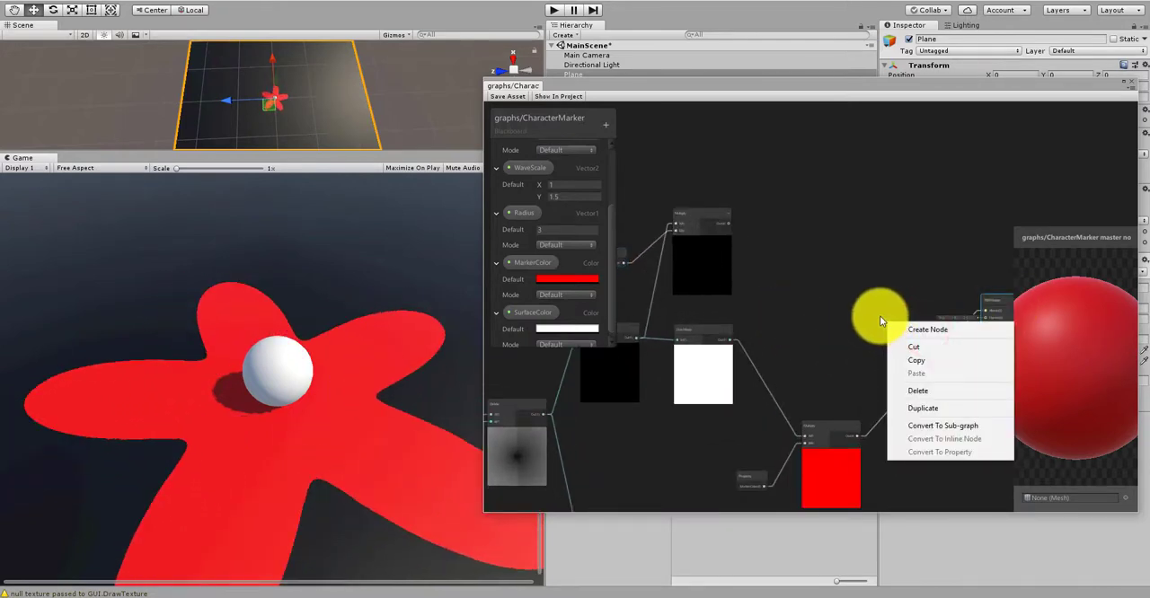
click(903, 328)
text(add)
click(864, 347)
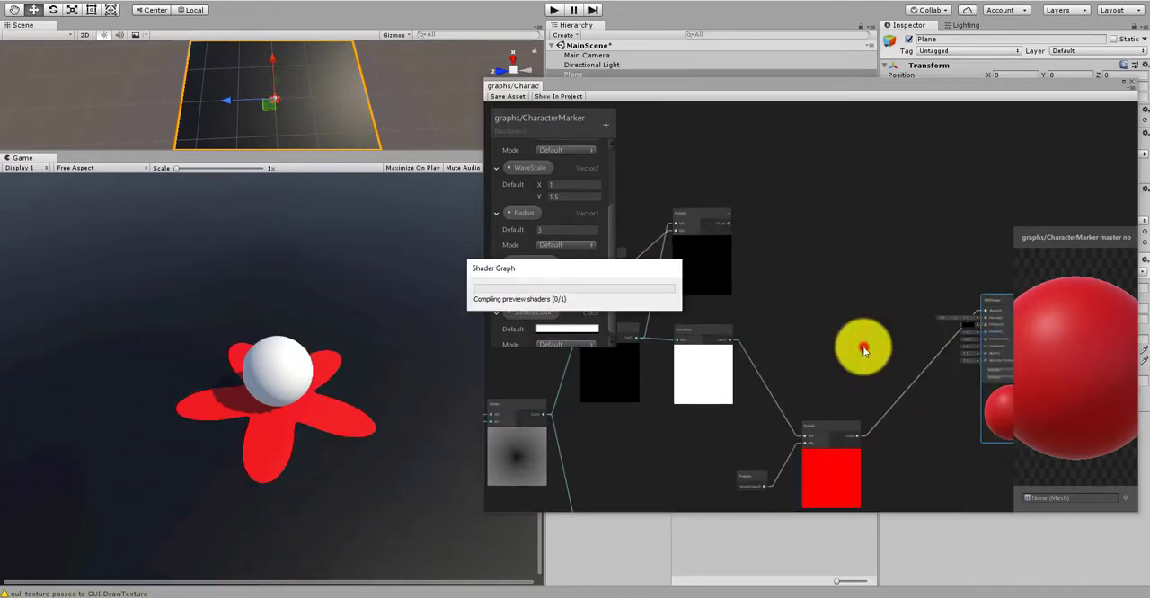
Step: Connect the upper Multiply output to the Add node's A input and the lower Multiply output to its B input
drag(726, 224, 892, 339)
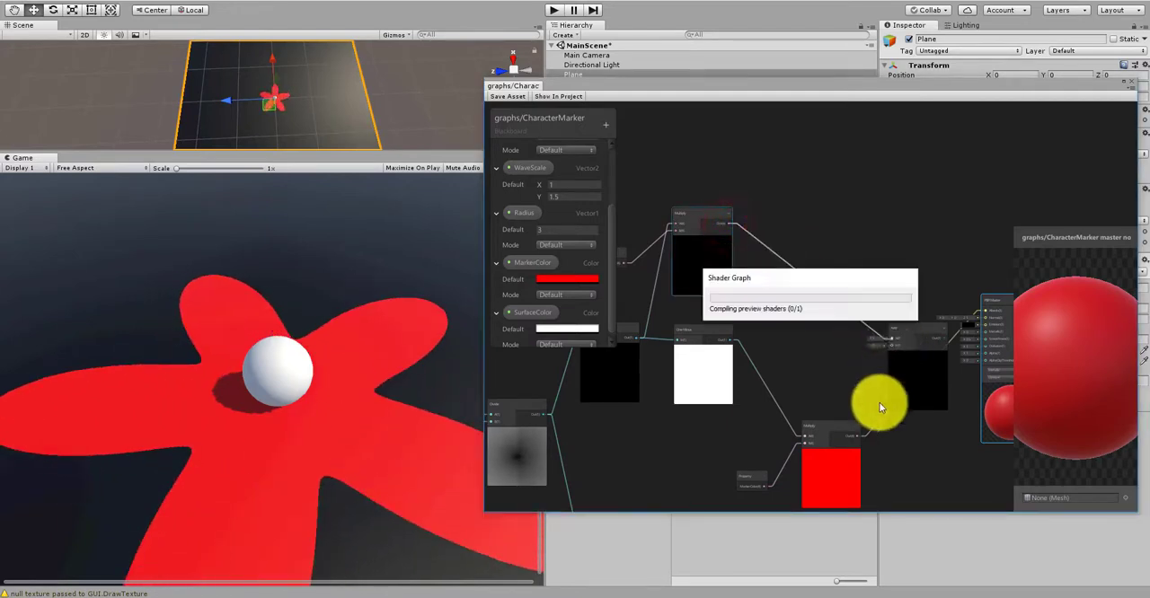
drag(857, 437, 893, 343)
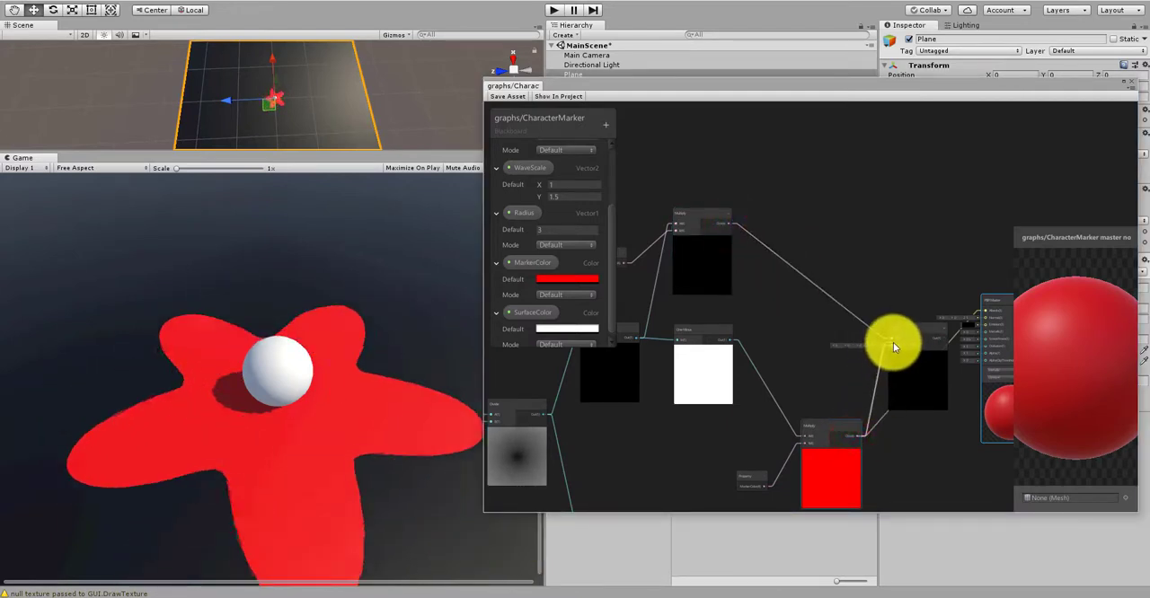
Step: Connect the Add output to the PBR Master's Albedo and save the graph asset
scroll(899, 424, up, 3)
middle_drag(898, 424, 815, 457)
drag(849, 320, 942, 283)
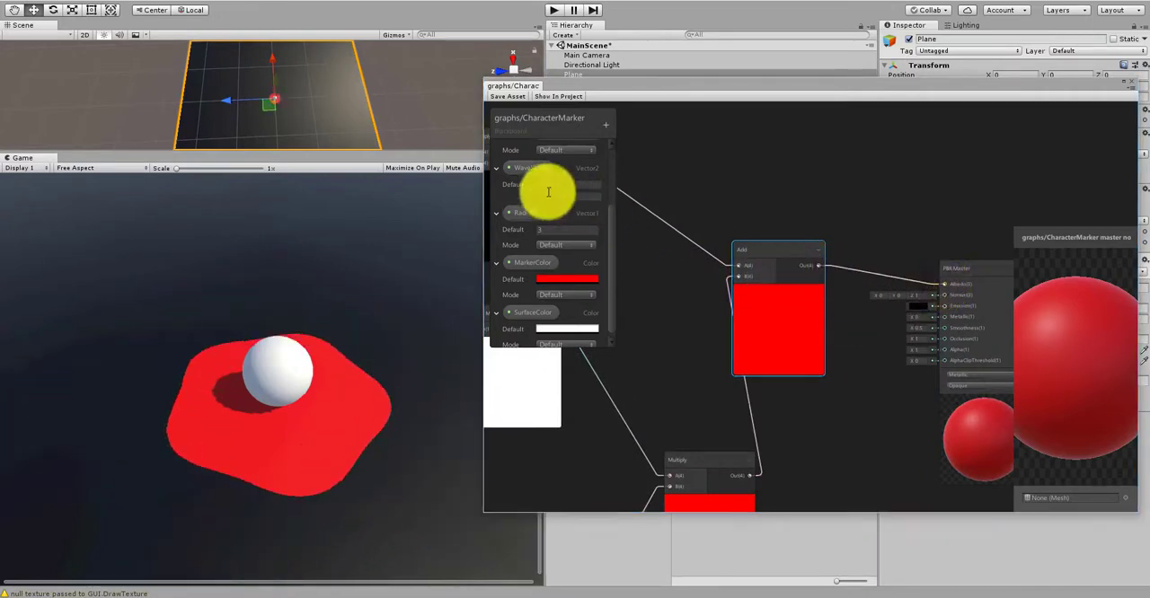
click(502, 96)
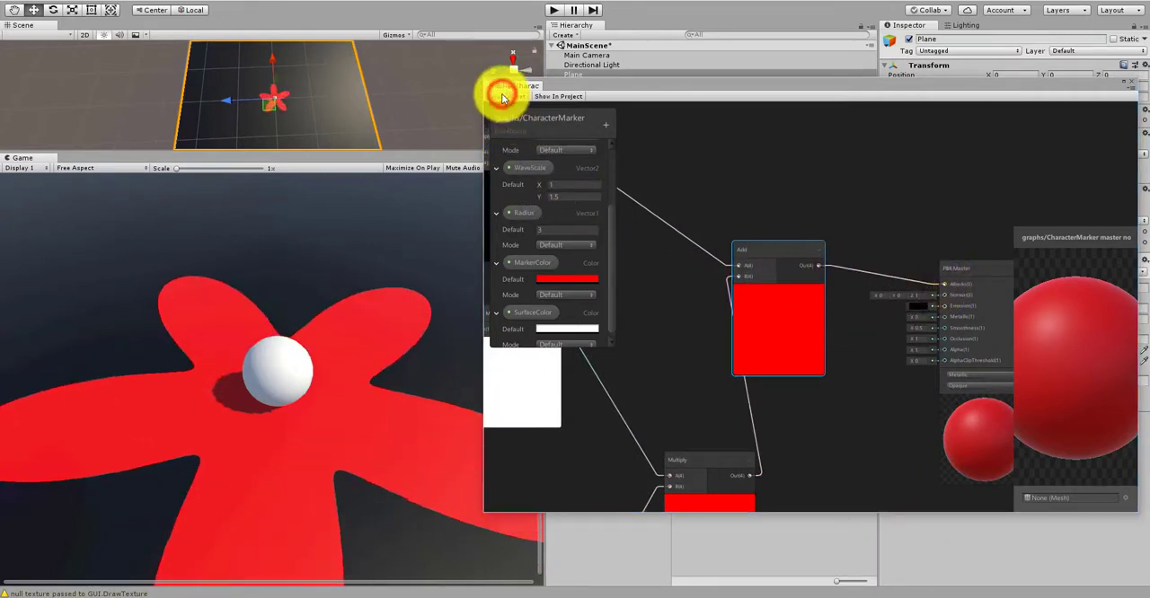
Step: Move the graph window aside and set the SurfaceColor of the Plane's CharacterMarker material to white (FFFFFF)
drag(576, 86, 653, 449)
click(1123, 360)
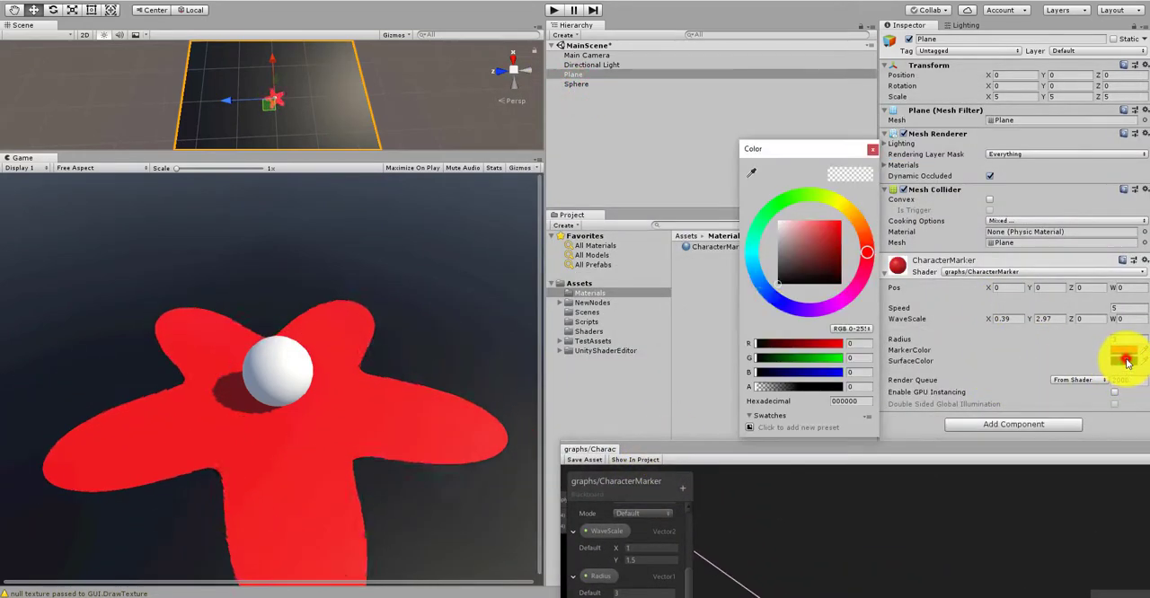
mouse_move(773, 269)
mouse_down()
mouse_move(780, 240)
mouse_move(745, 186)
mouse_up()
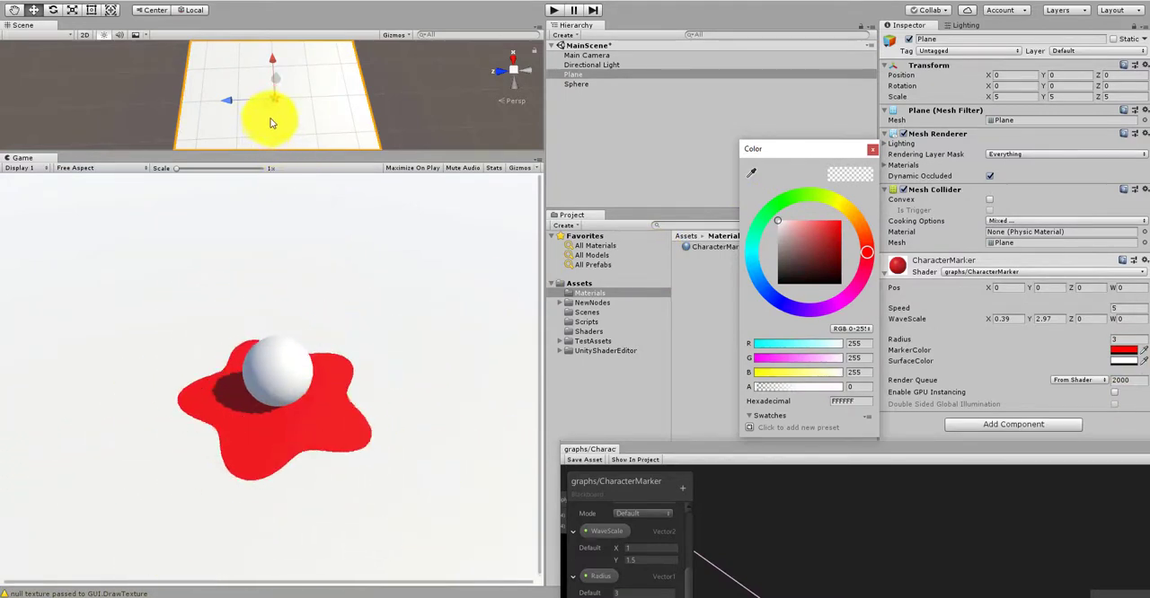
click(285, 142)
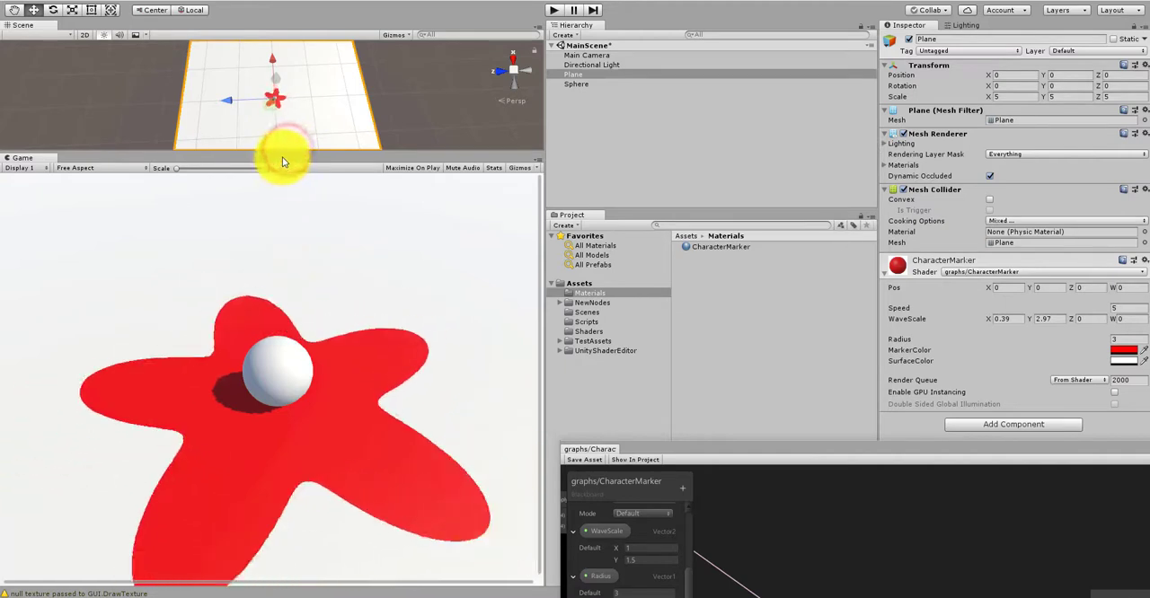
Step: Enlarge the Scene view, inspect the marker on the plane from an angle, and deselect the plane
drag(281, 152, 284, 287)
alt+right_drag(251, 216, 575, 150)
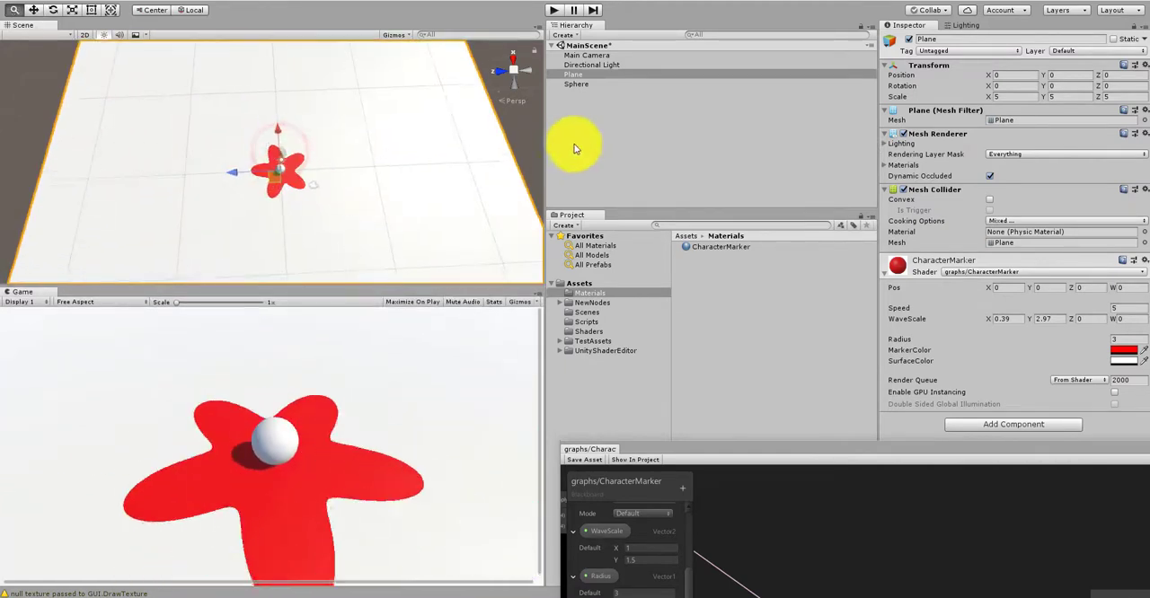
alt+right_drag(289, 199, 492, 165)
alt+drag(272, 253, 566, 153)
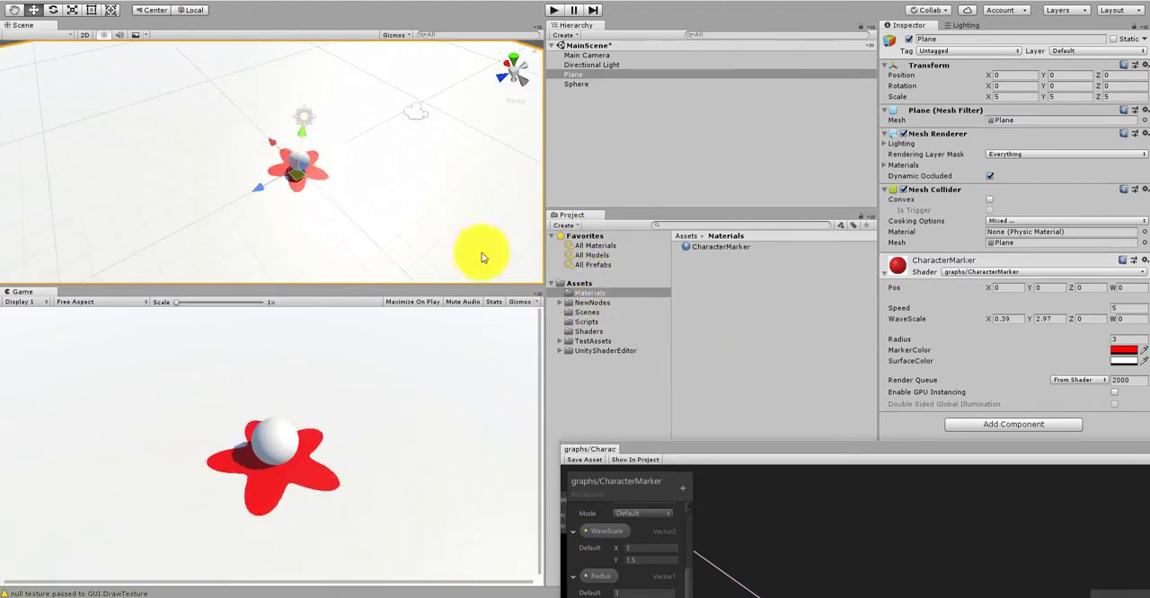
click(728, 365)
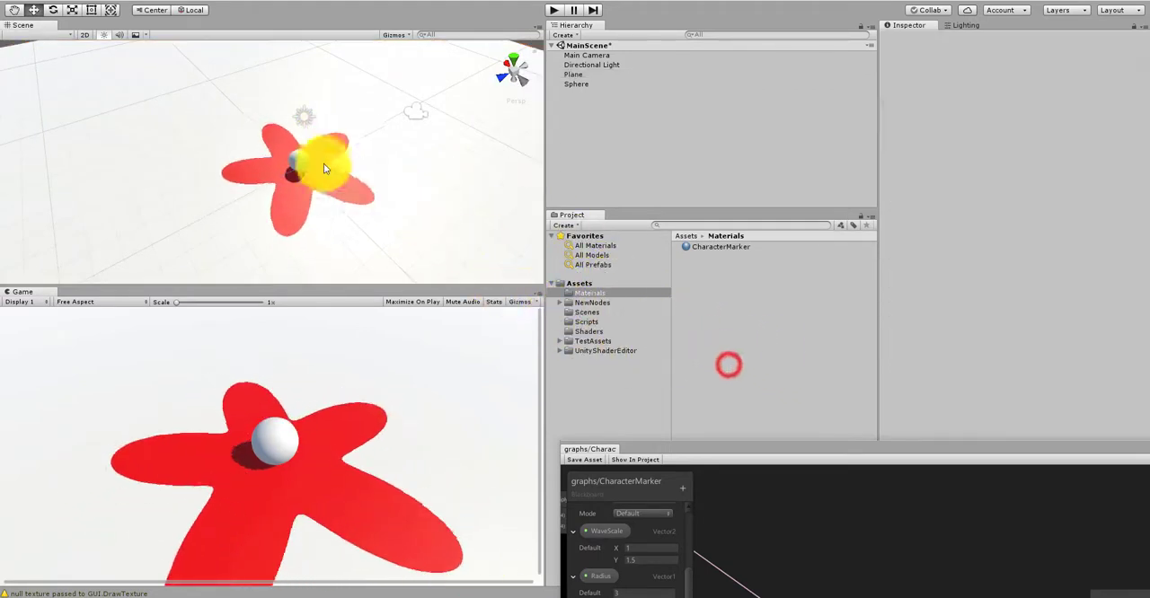
Step: Move the sphere away from the marker to about X -2.89, and undo the move
click(300, 163)
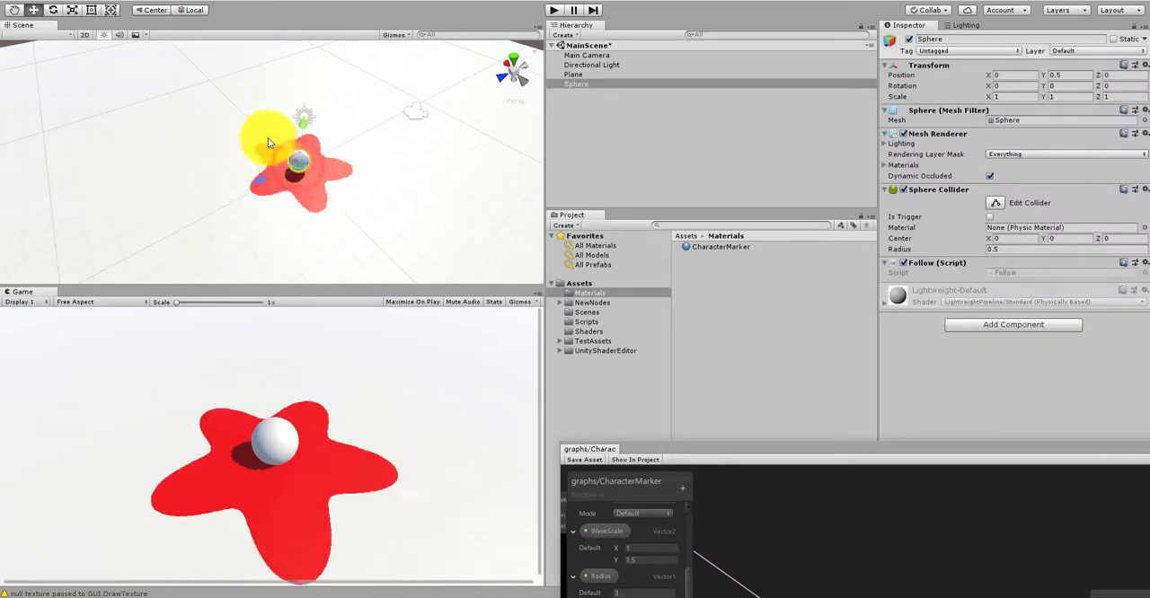
mouse_move(284, 143)
mouse_down()
mouse_move(359, 200)
mouse_move(236, 102)
mouse_move(263, 148)
mouse_up()
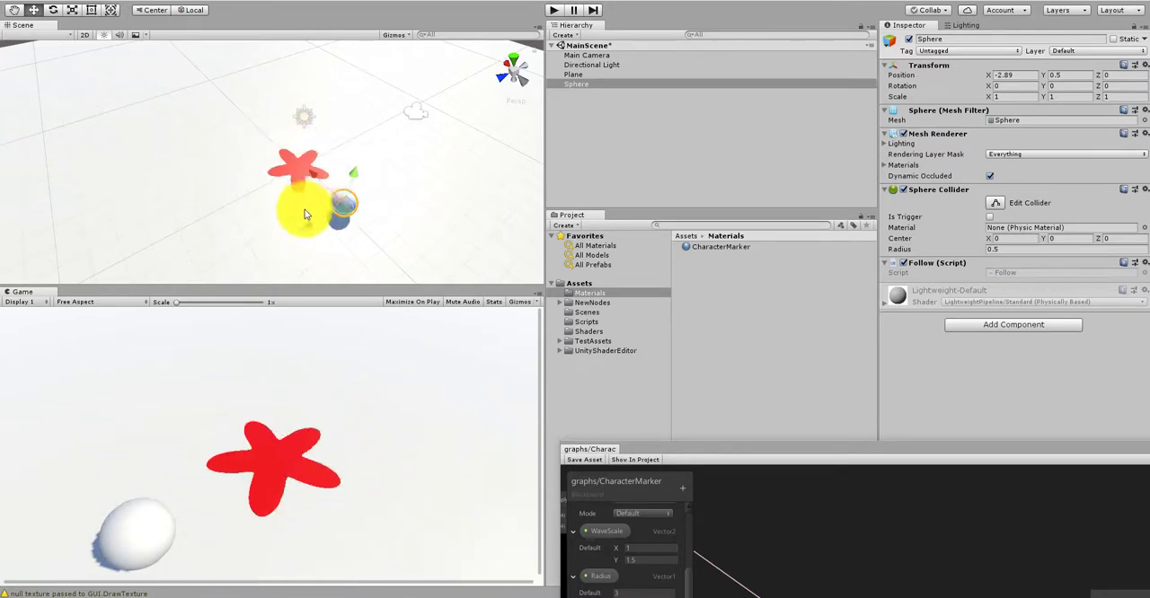
key(ctrl+z)
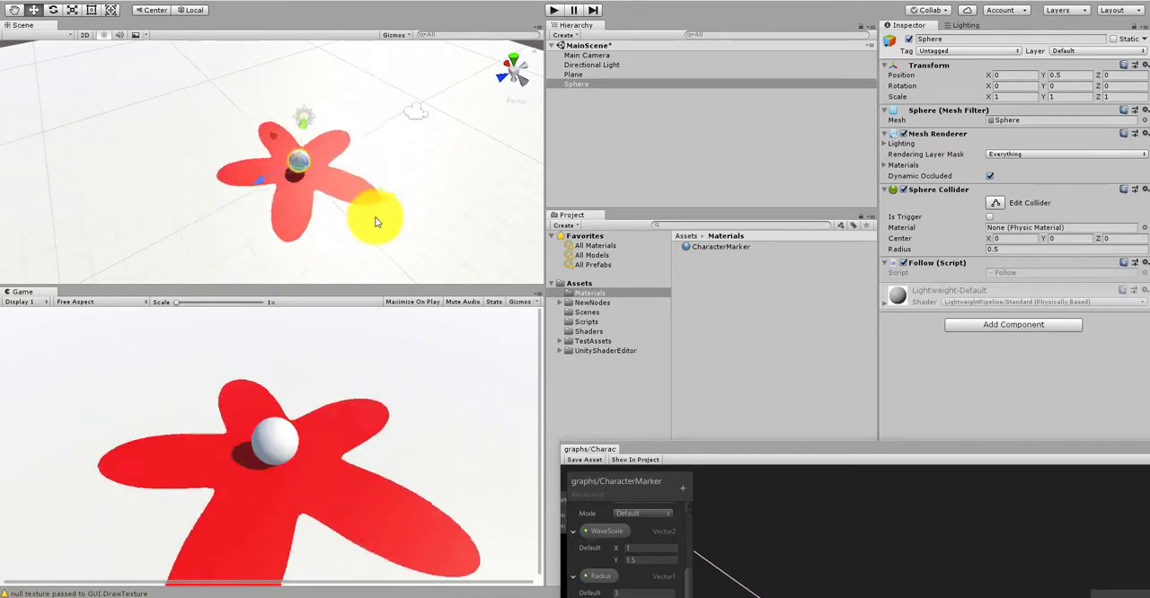
Step: Bring the graph window back over the editor and examine the whole CharacterMarker node network
drag(710, 449, 593, 129)
click(794, 256)
scroll(795, 256, down, 7)
middle_drag(872, 369, 971, 345)
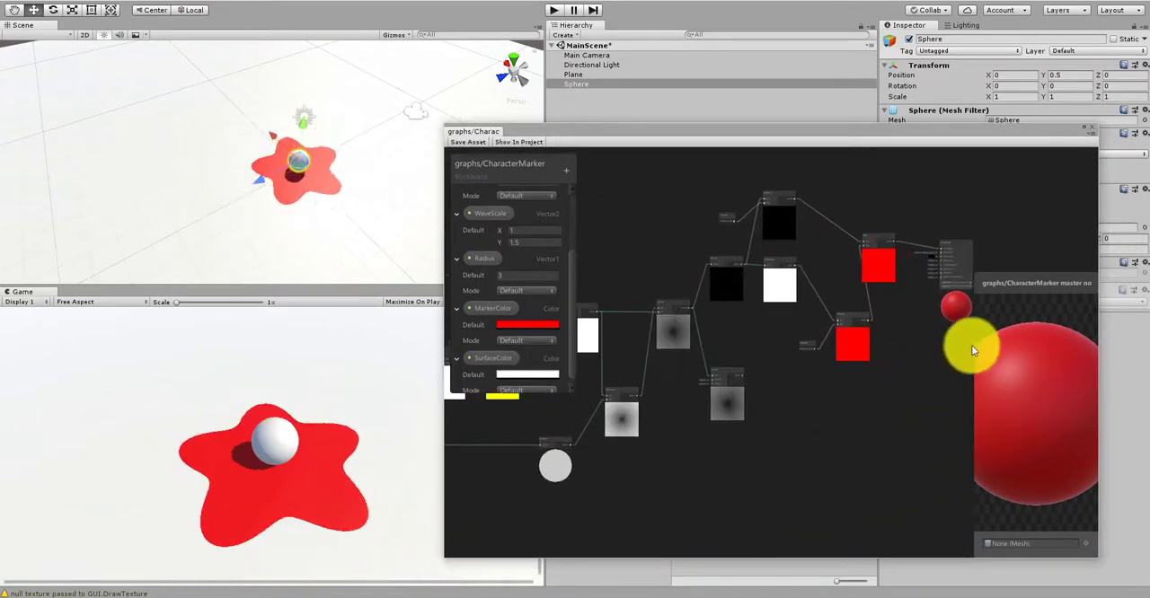
scroll(917, 368, down, 7)
mouse_move(622, 439)
middle_down()
mouse_move(778, 445)
mouse_move(649, 454)
middle_up()
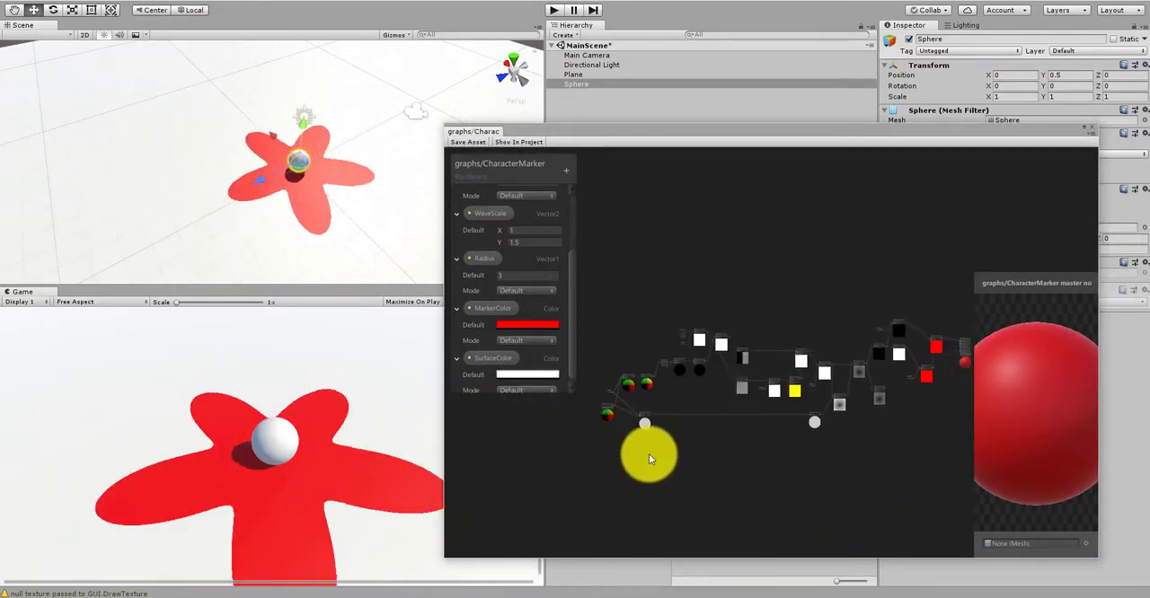
scroll(614, 433, up, 8)
scroll(618, 386, down, 4)
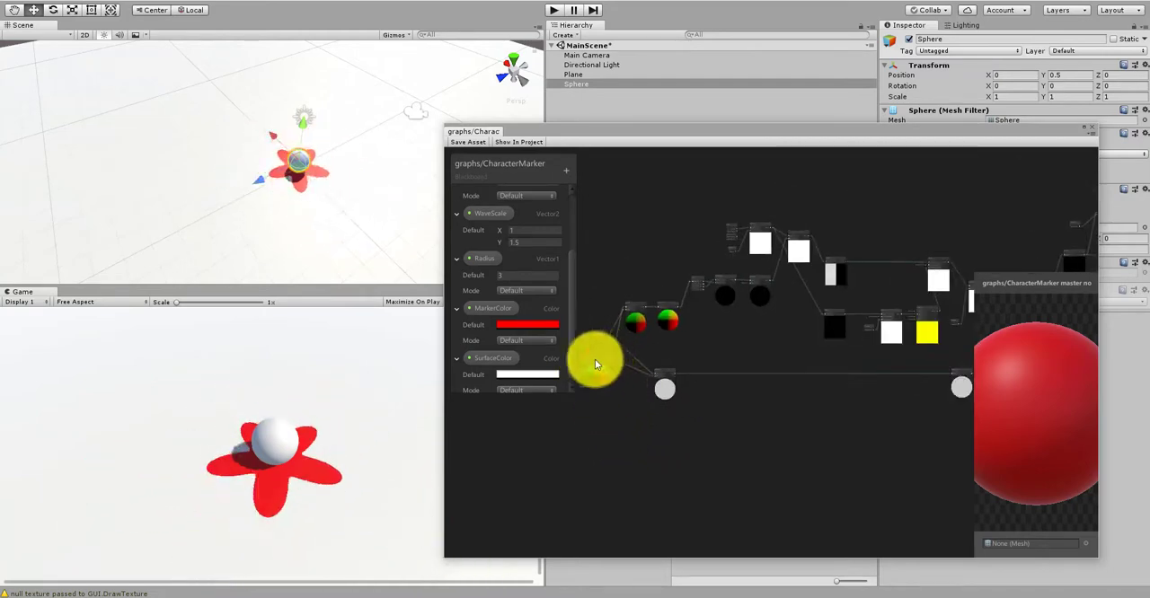
Step: Save the CharacterMarker graph asset and close its graph window
click(476, 140)
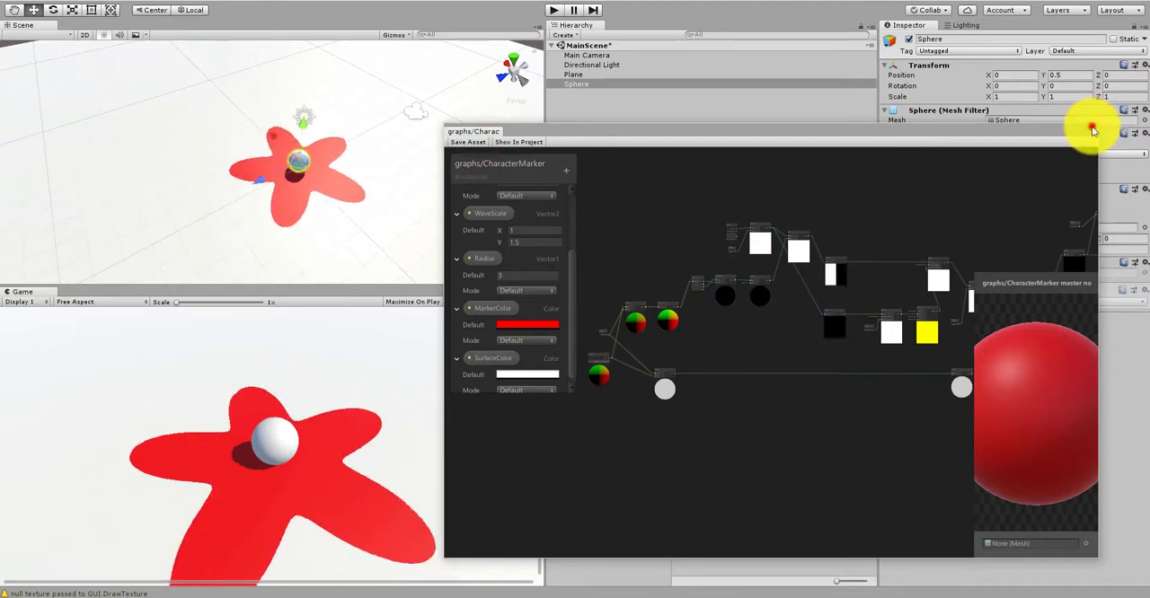
click(1095, 123)
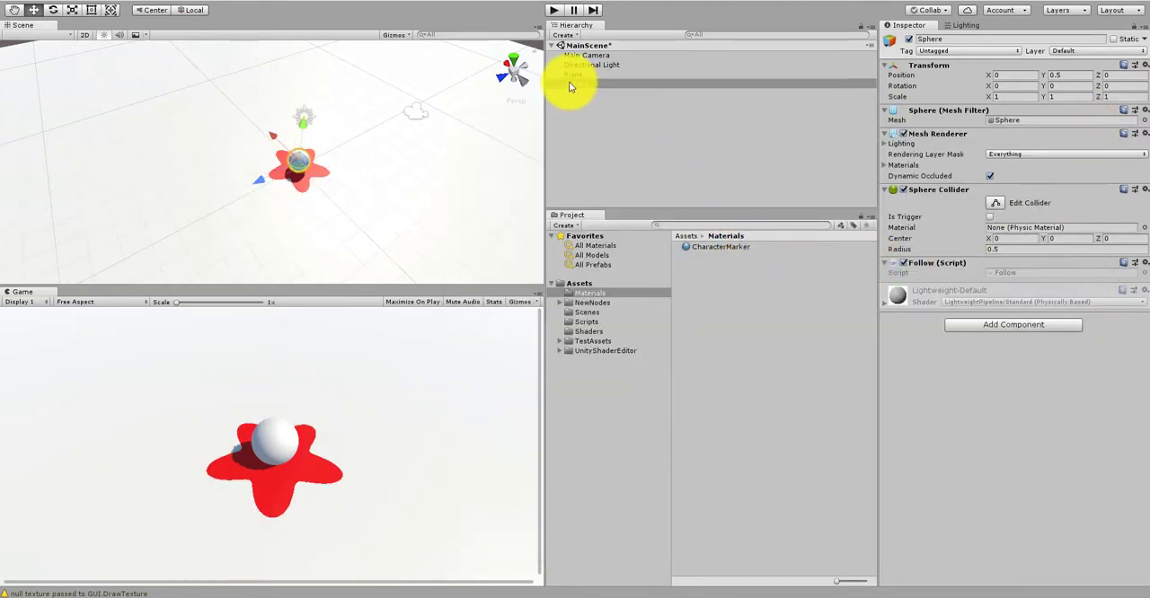
Step: Set the CharacterMarker material's Radius to 1.94 and deselect the material
click(885, 304)
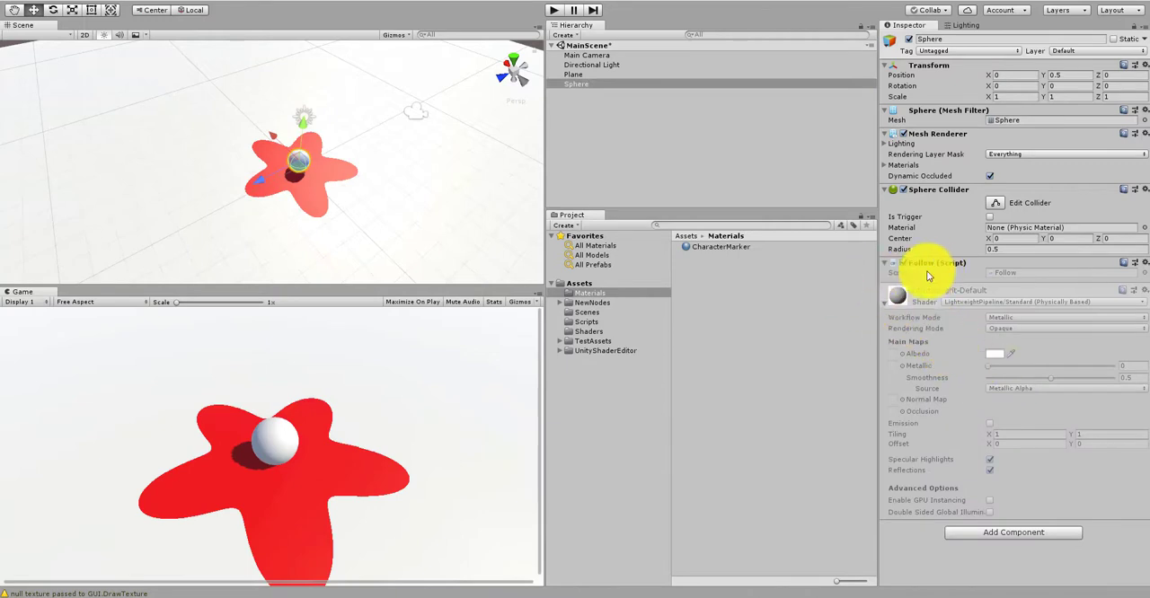
click(709, 248)
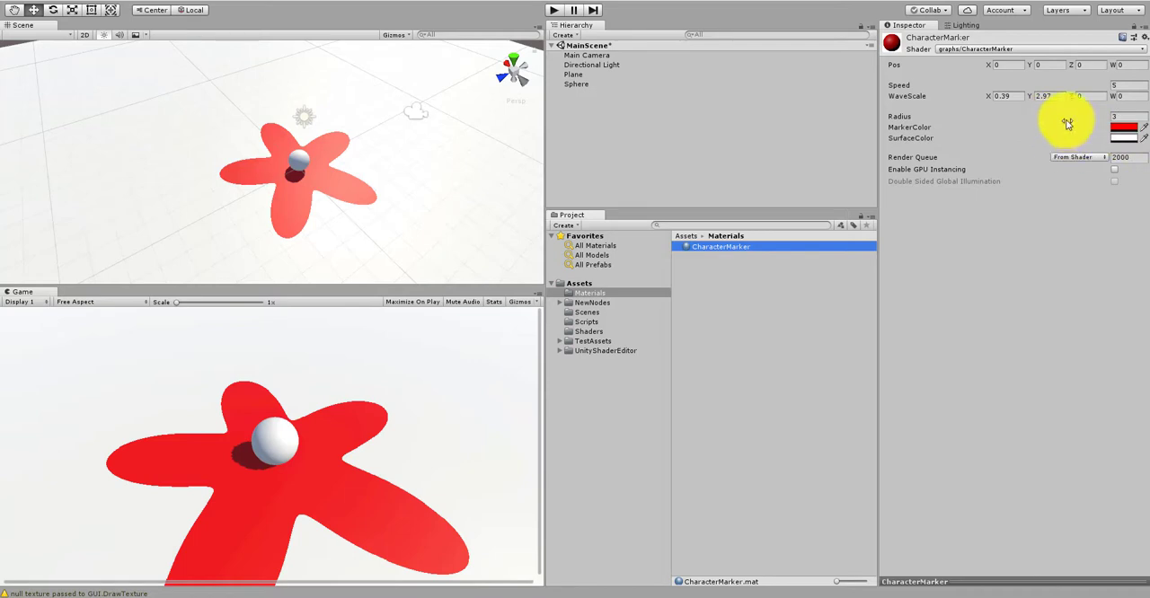
mouse_move(1097, 120)
mouse_down()
mouse_move(1057, 116)
mouse_move(1072, 109)
mouse_up()
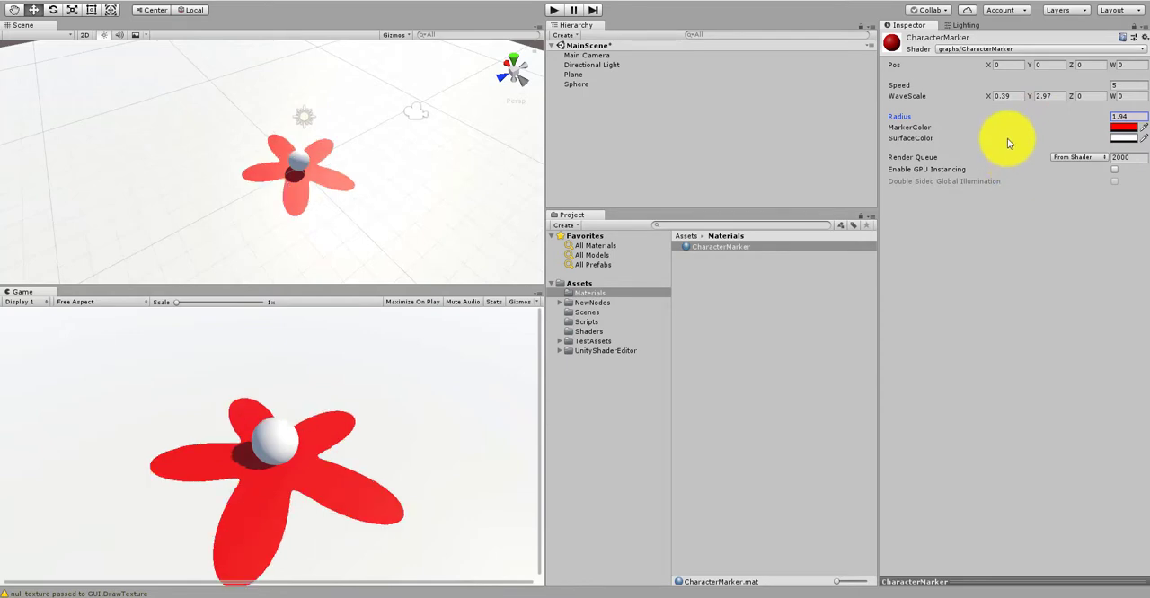
click(1050, 97)
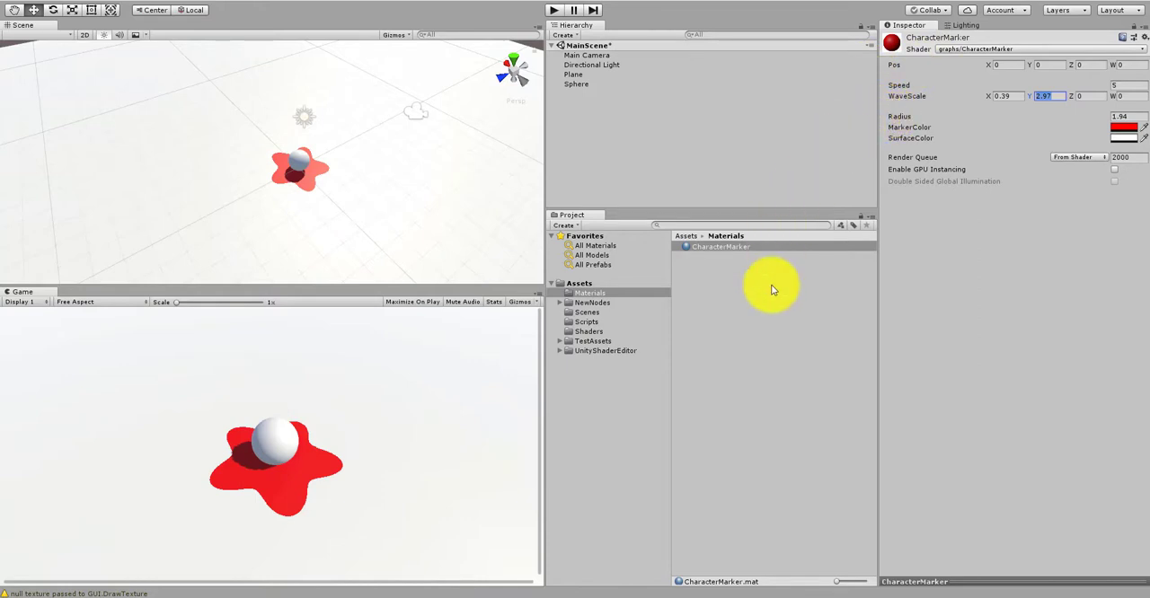
click(714, 281)
Step: Open the Sphere's Follow script in Visual Studio and place the cursor on the blank line above the Start method
click(575, 84)
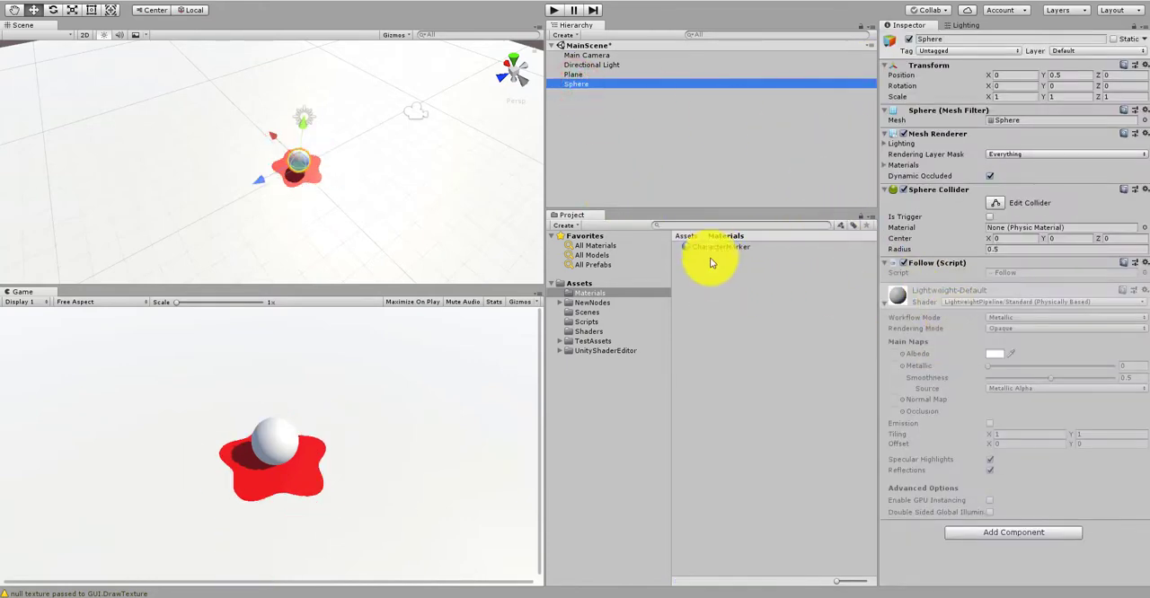
click(1007, 274)
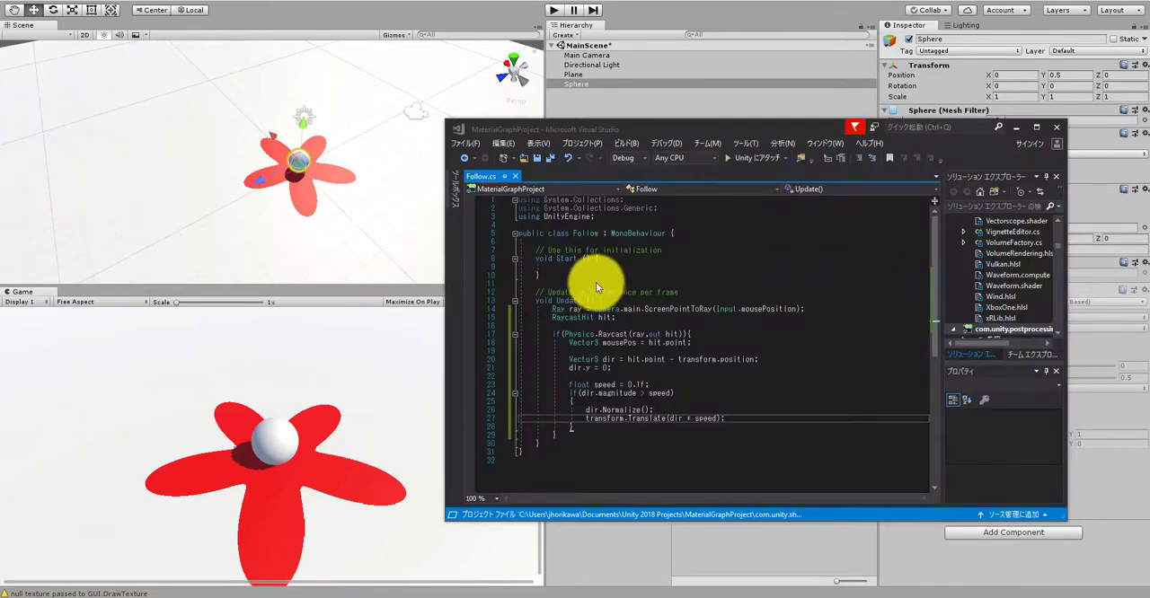
click(649, 243)
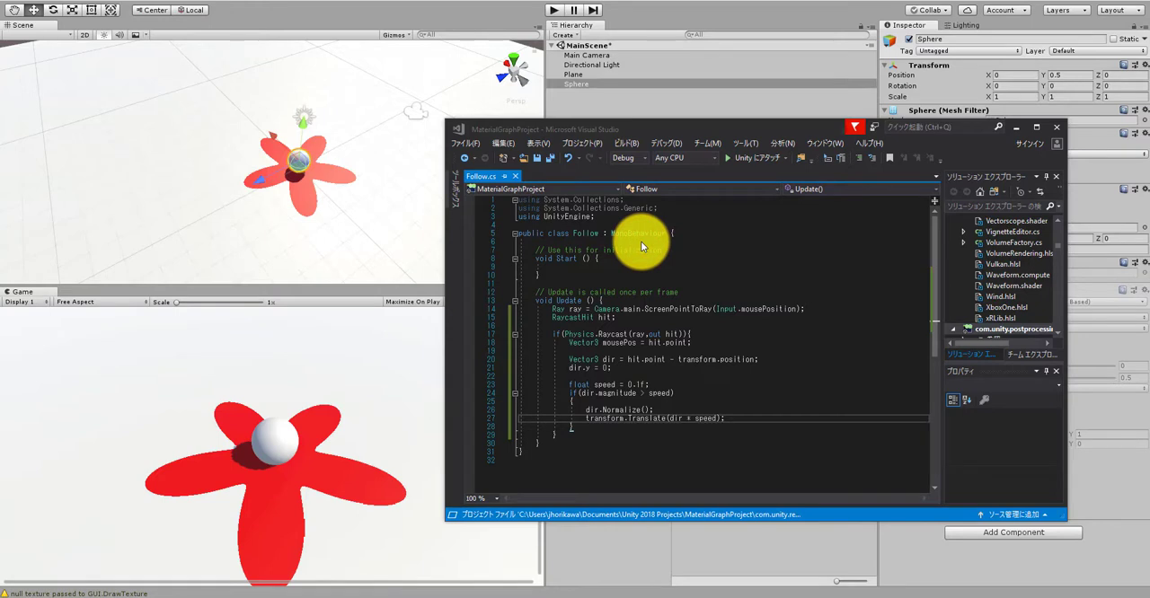
click(640, 242)
click(628, 243)
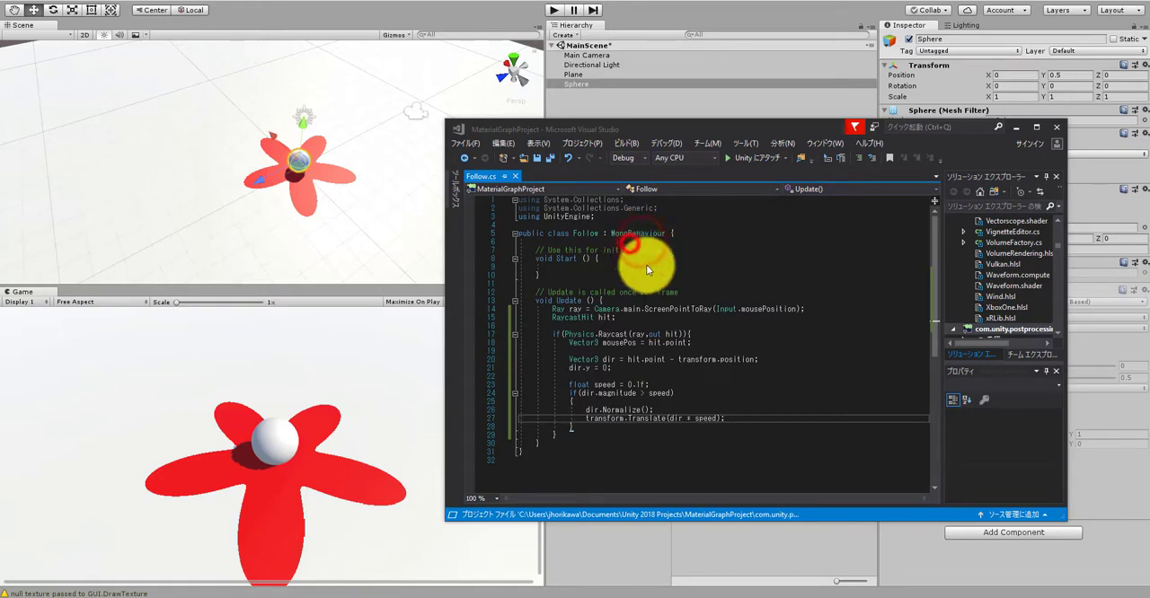
click(633, 124)
click(626, 255)
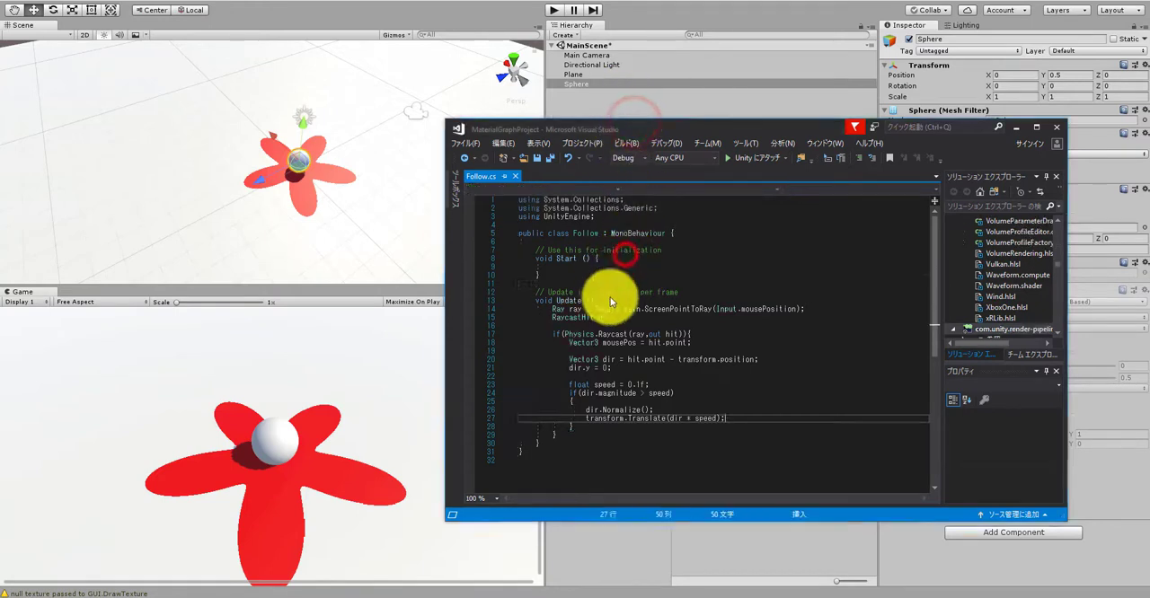
click(555, 216)
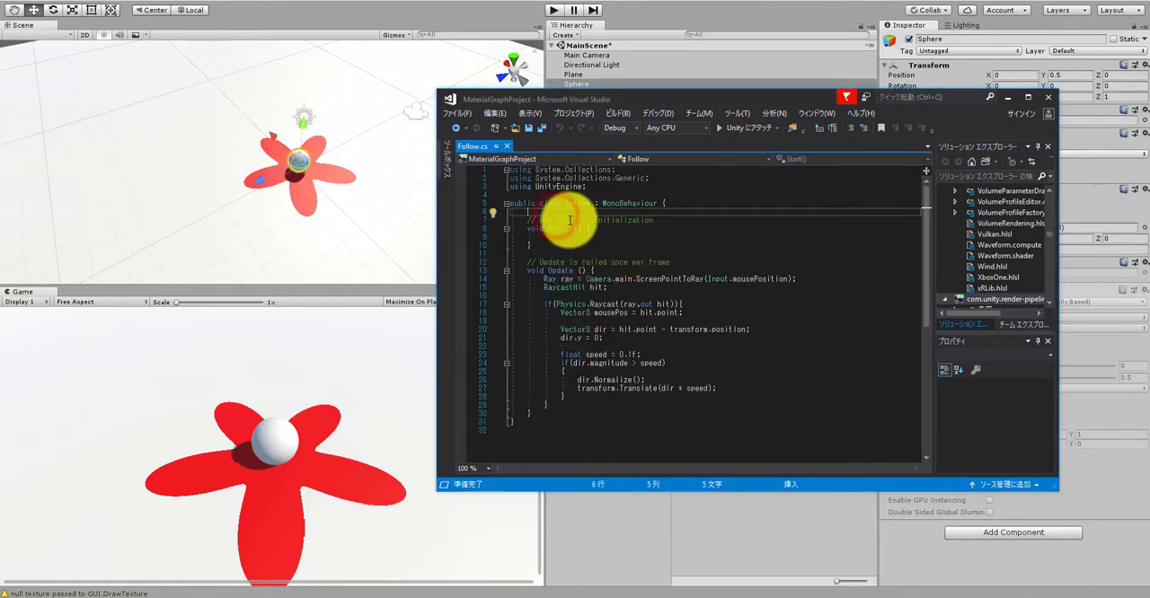
Step: Declare a public Material field named characterMarkerMat at the start of the Follow class and save the script
text(public )
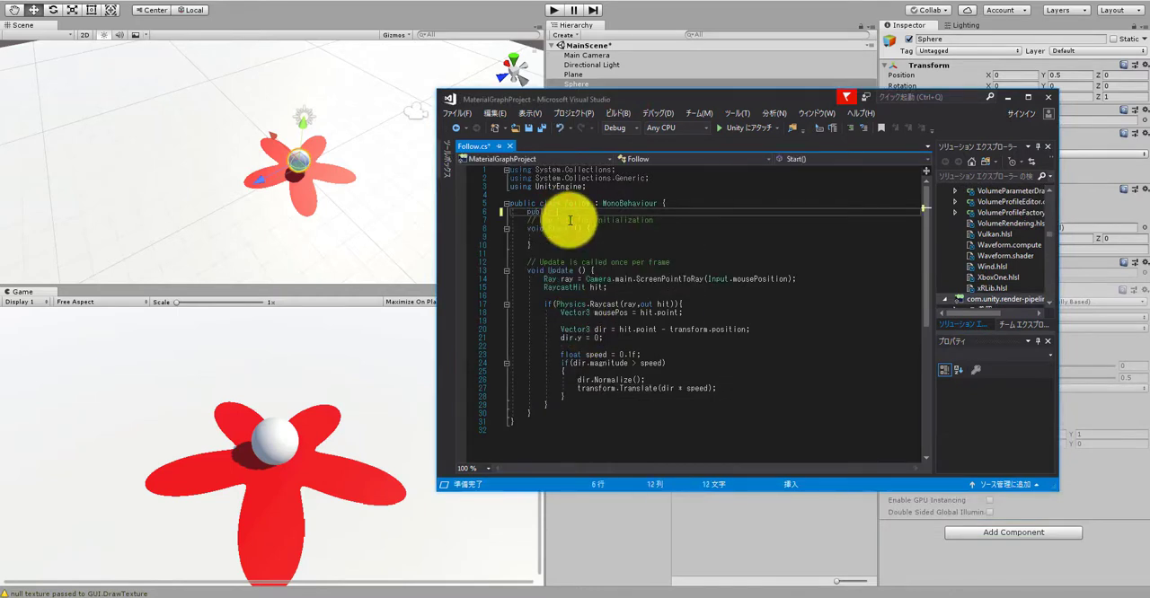
text(Mater)
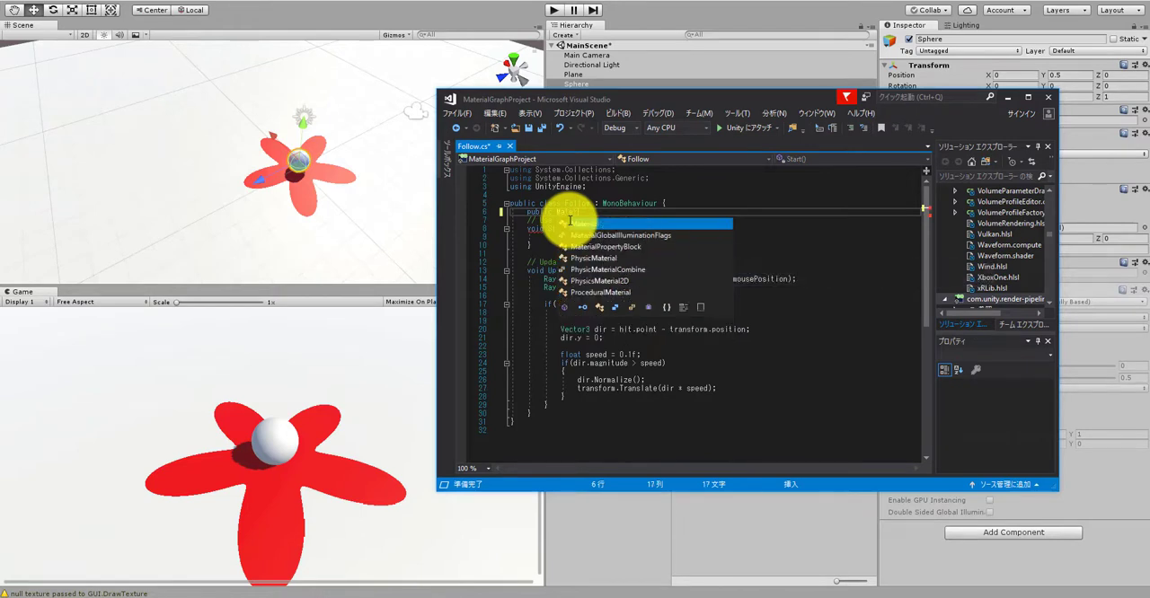
text(ial material)
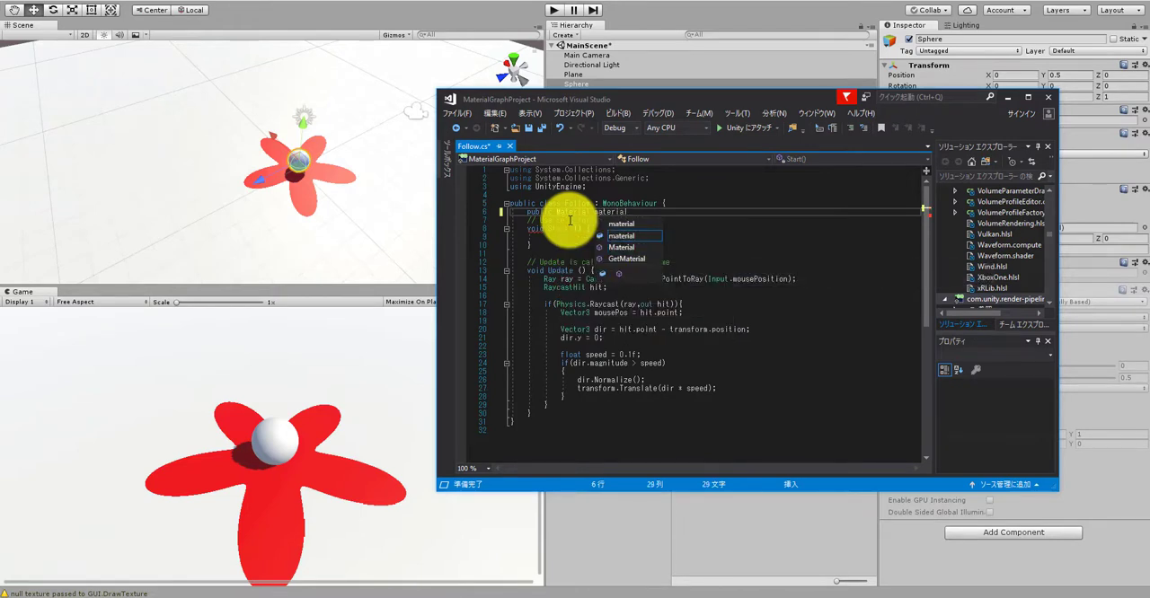
key(BackSpace)
key(BackSpace)
key(BackSpace)
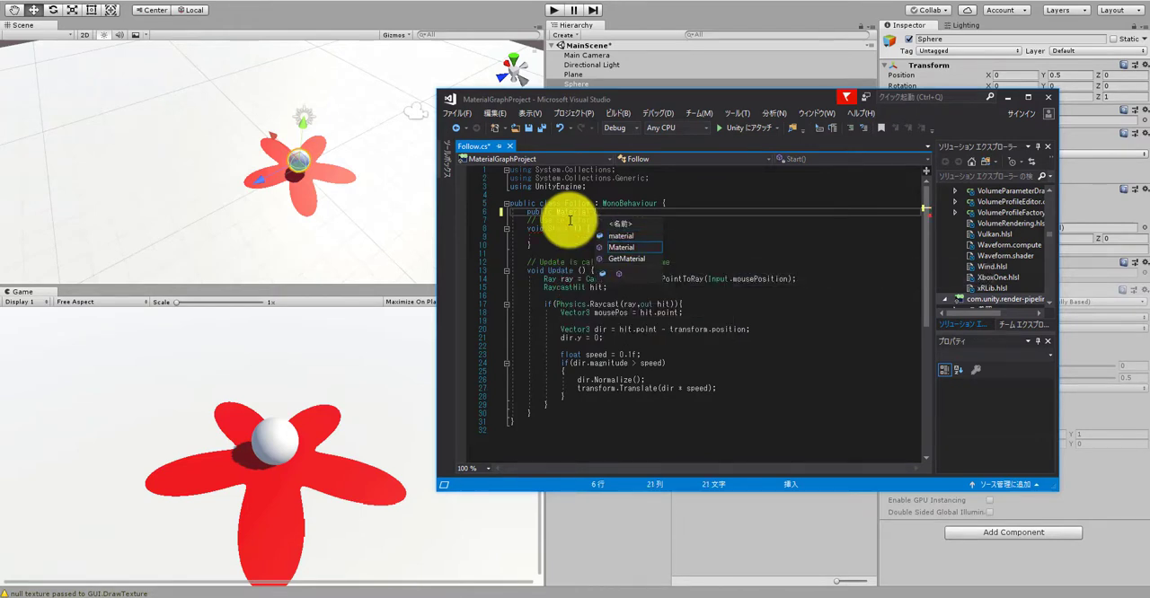
text(character)
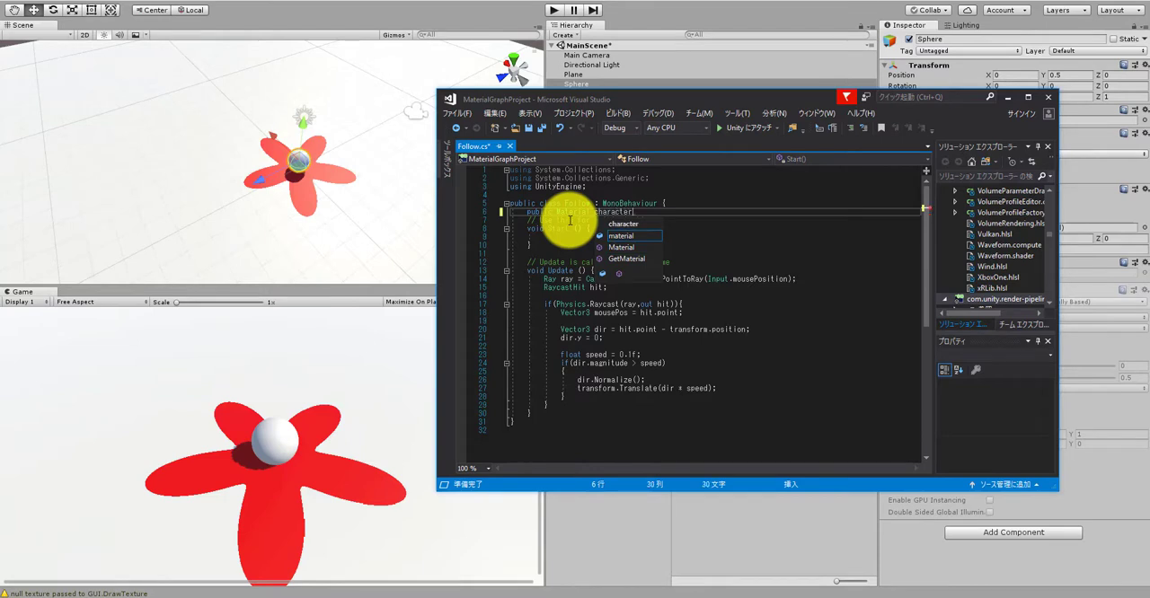
text(MarkerMat;)
key(ctrl+s)
key(Return)
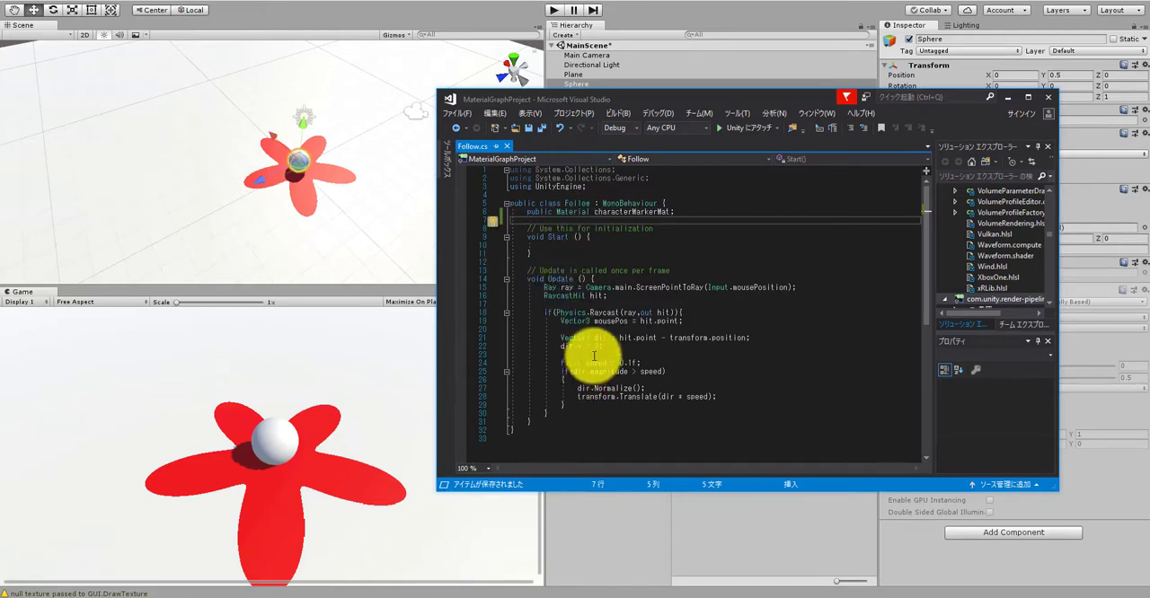
Step: Add an empty characterMarkerMat.SetVector(); call below the speed check block in Update
click(590, 406)
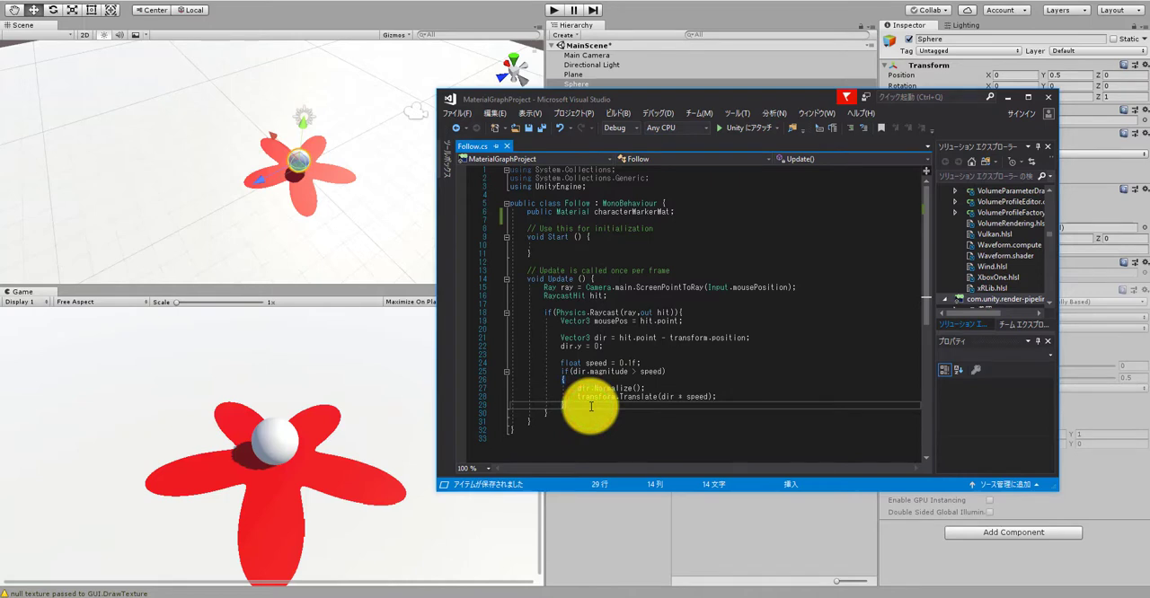
key(Return)
key(Return)
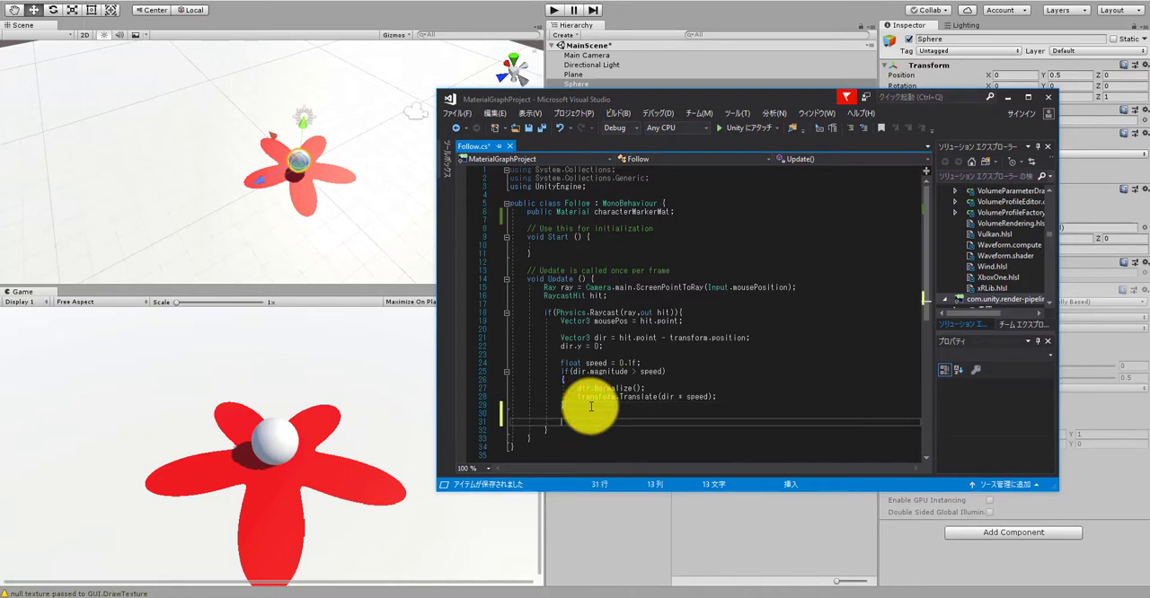
text(chara)
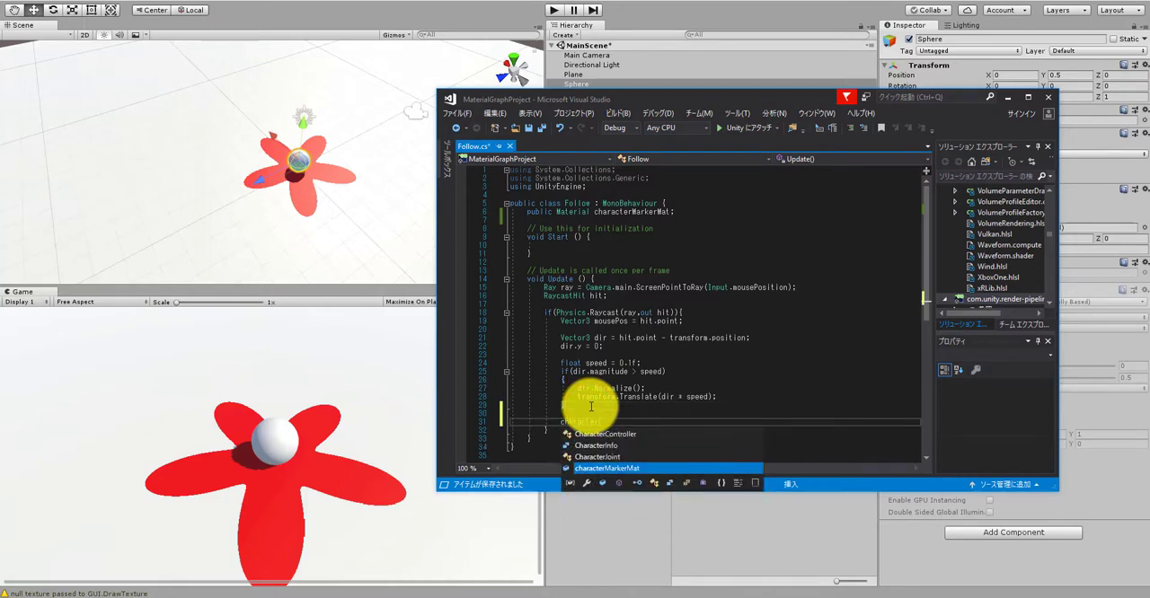
text(cter)
key(Tab)
text(.)
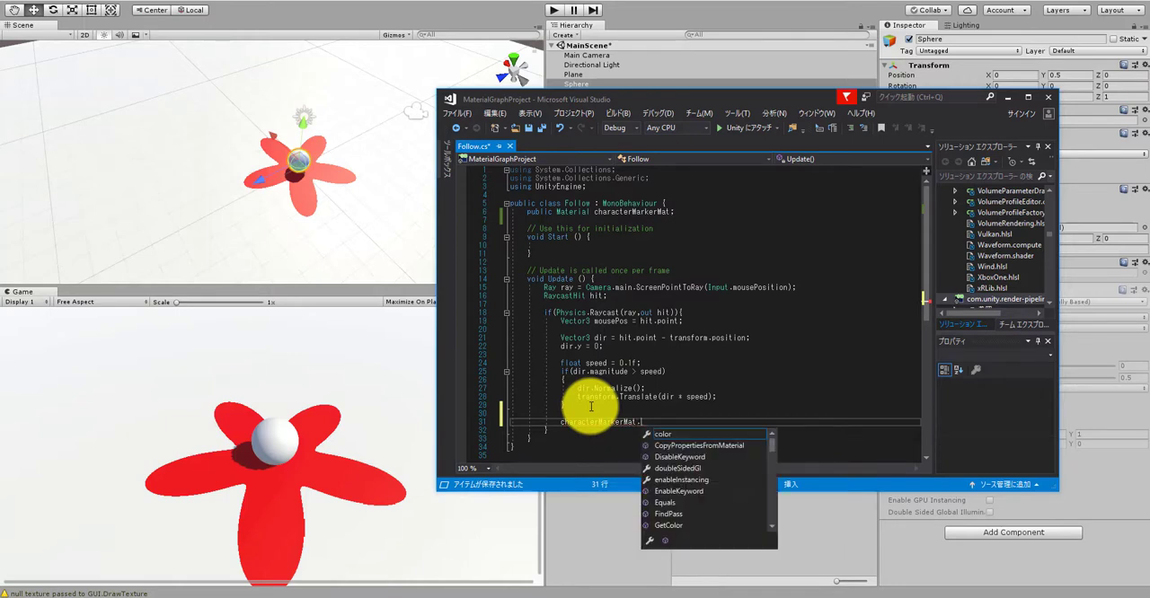
text(Set)
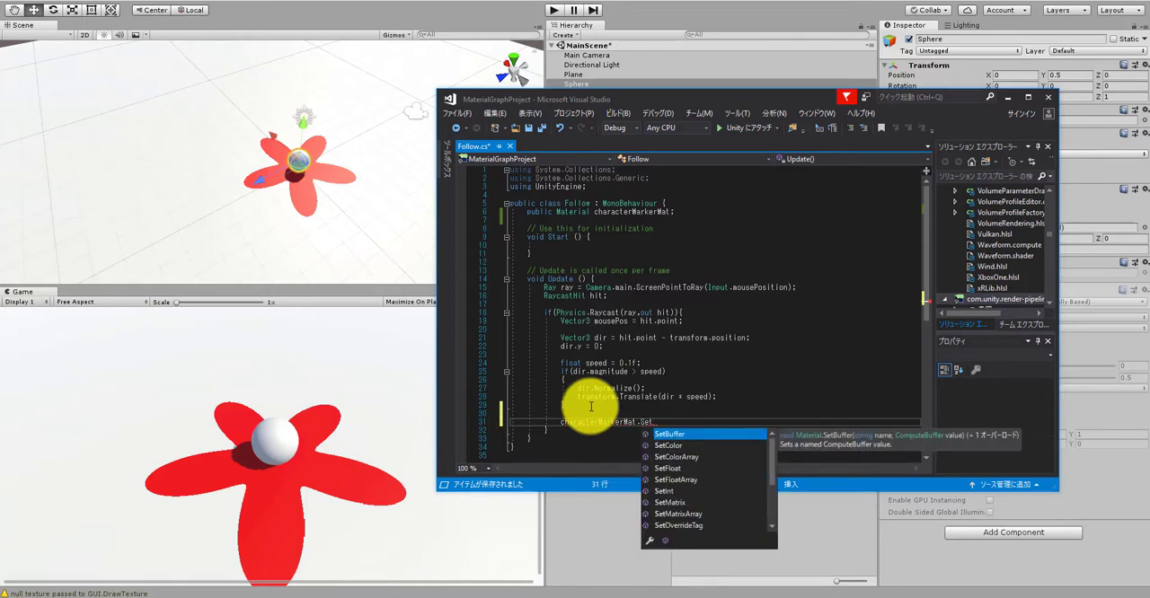
text(Ve)
key(Tab)
text(();)
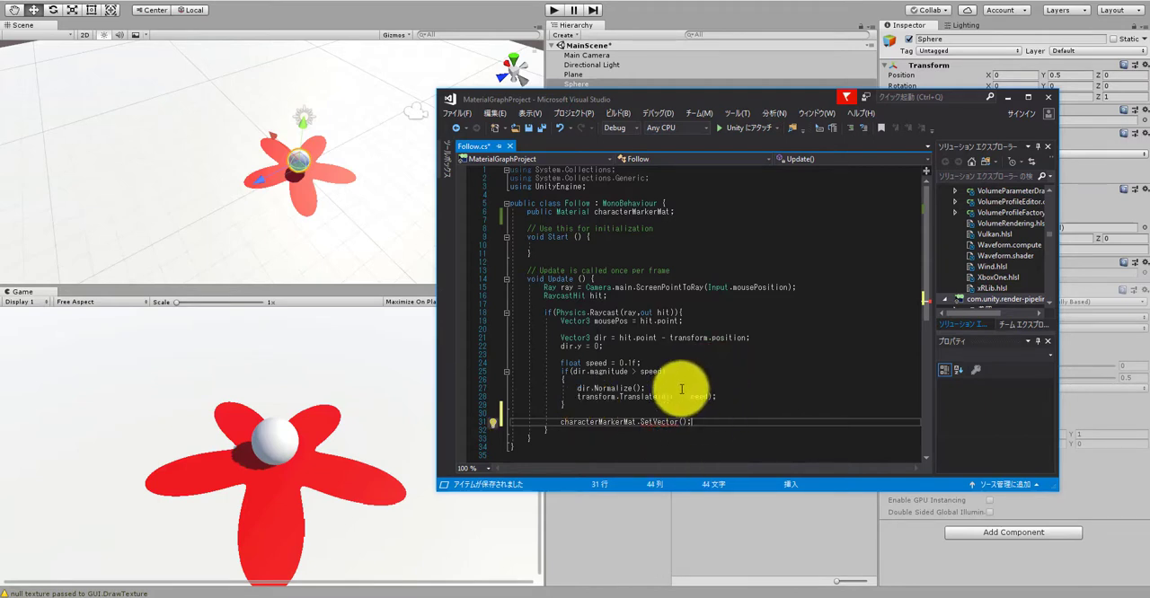
click(680, 423)
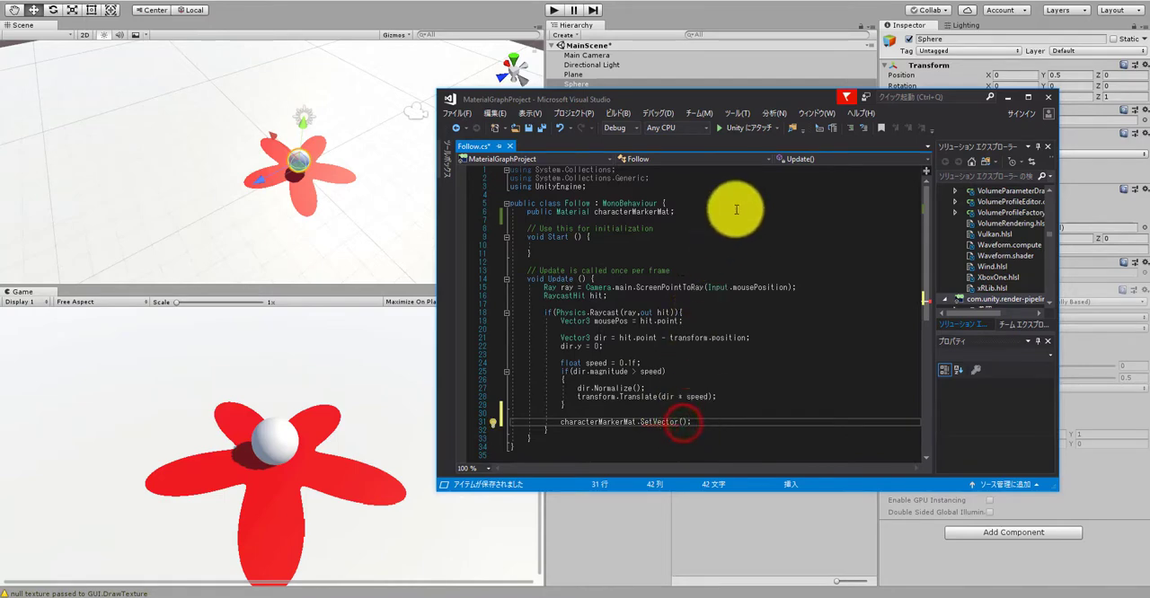
Step: Comment out the characterMarkerMat.SetVector(); line and save the script
drag(760, 108, 761, 133)
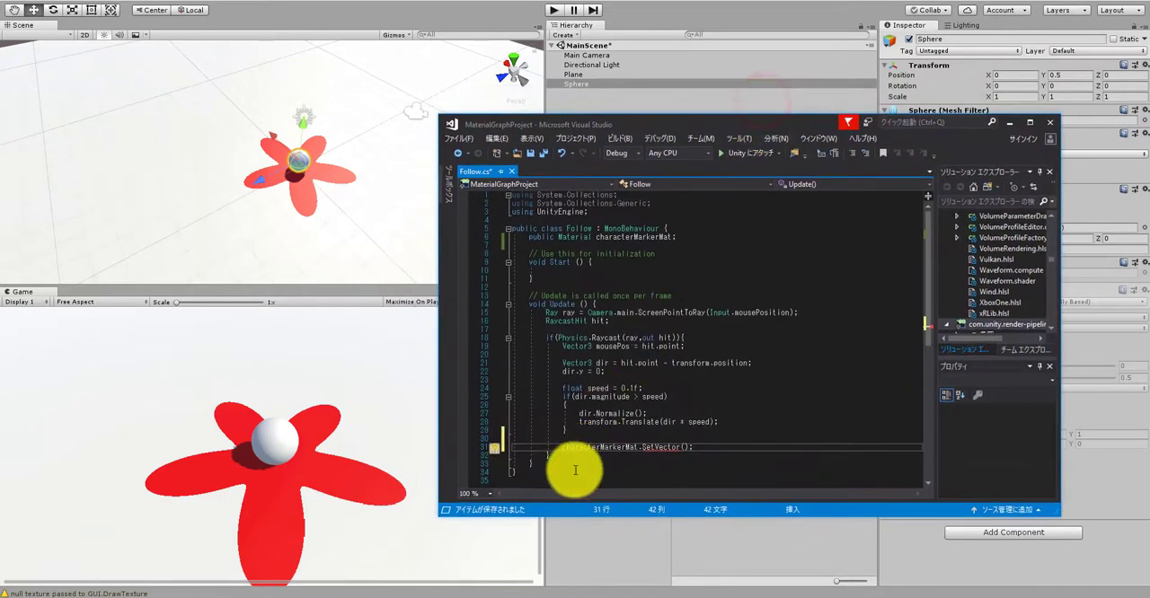
click(564, 449)
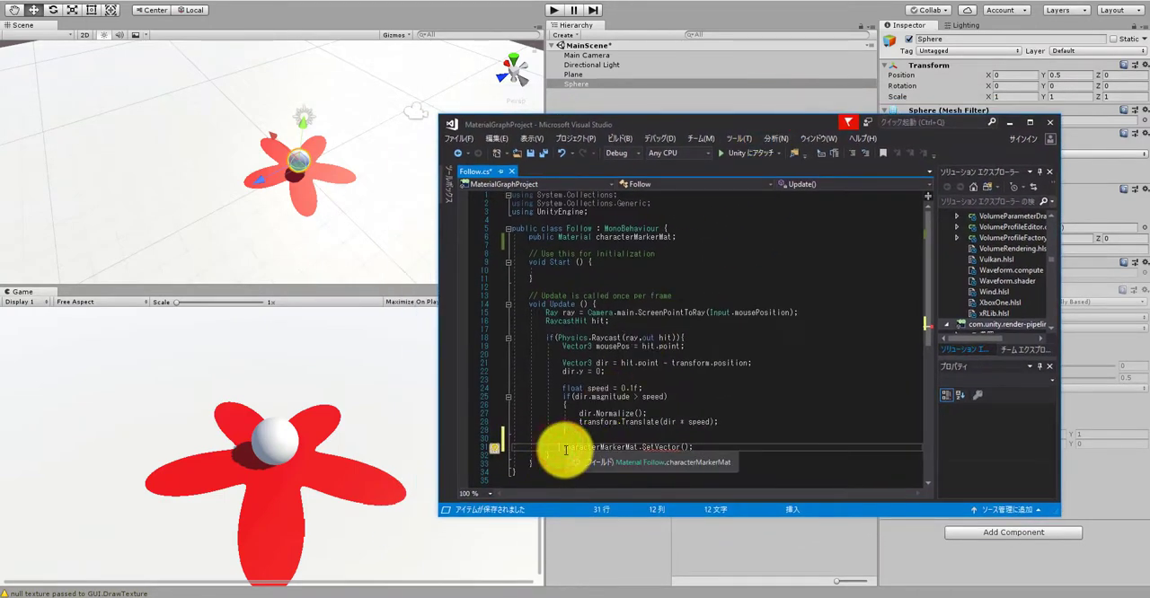
text(//)
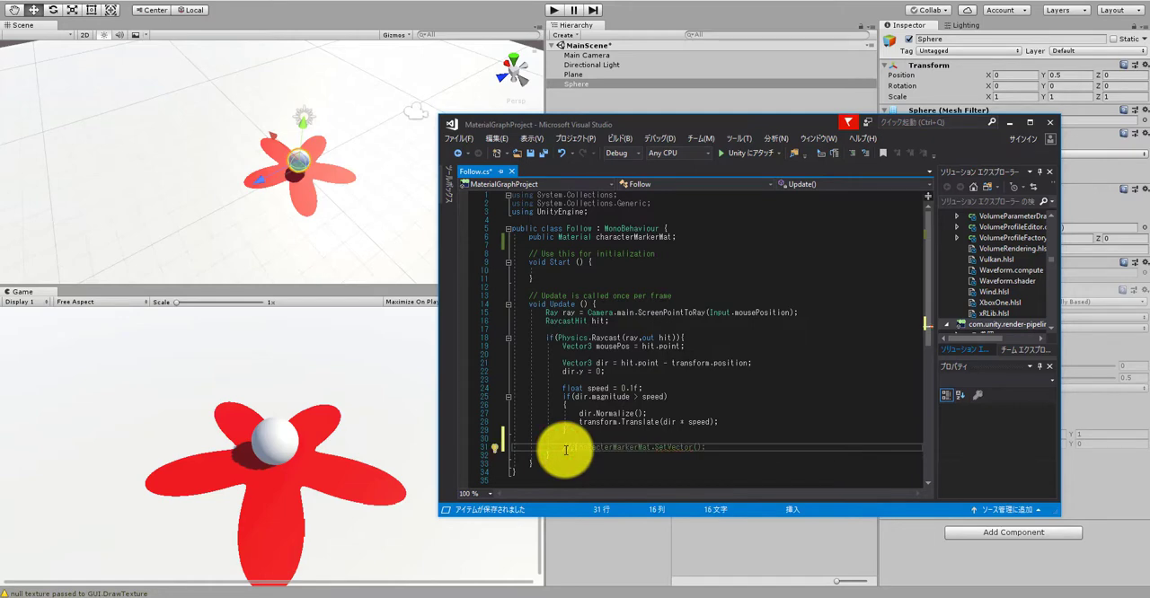
key(BackSpace)
key(ctrl+s)
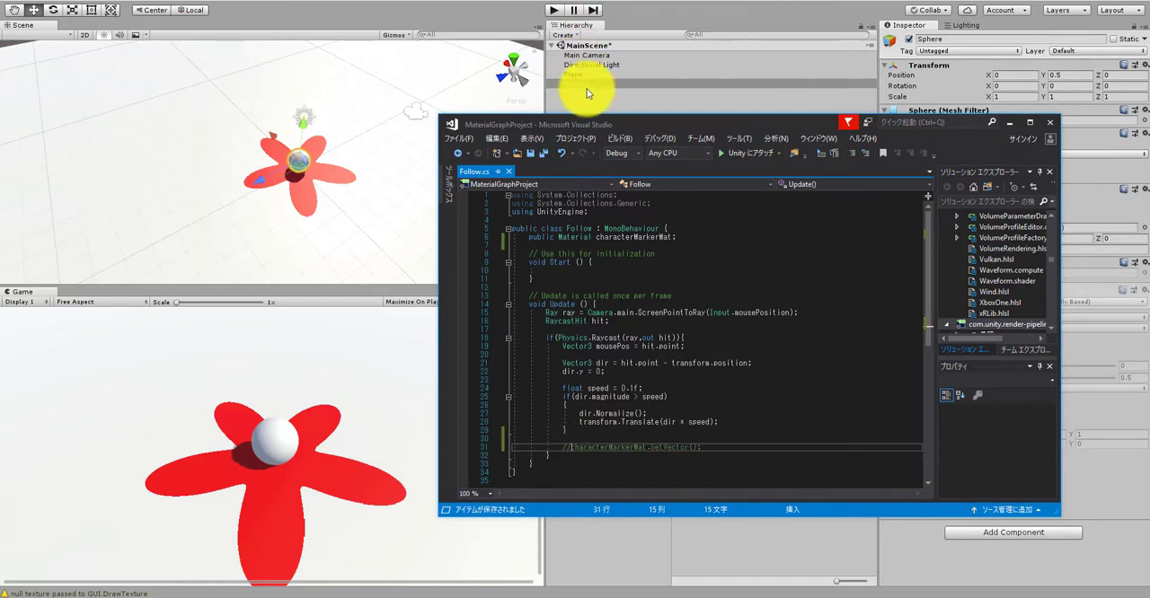
Step: Switch to Unity and select the CharacterMarker shader in the Shaders folder to examine its property reference names
drag(630, 125, 593, 395)
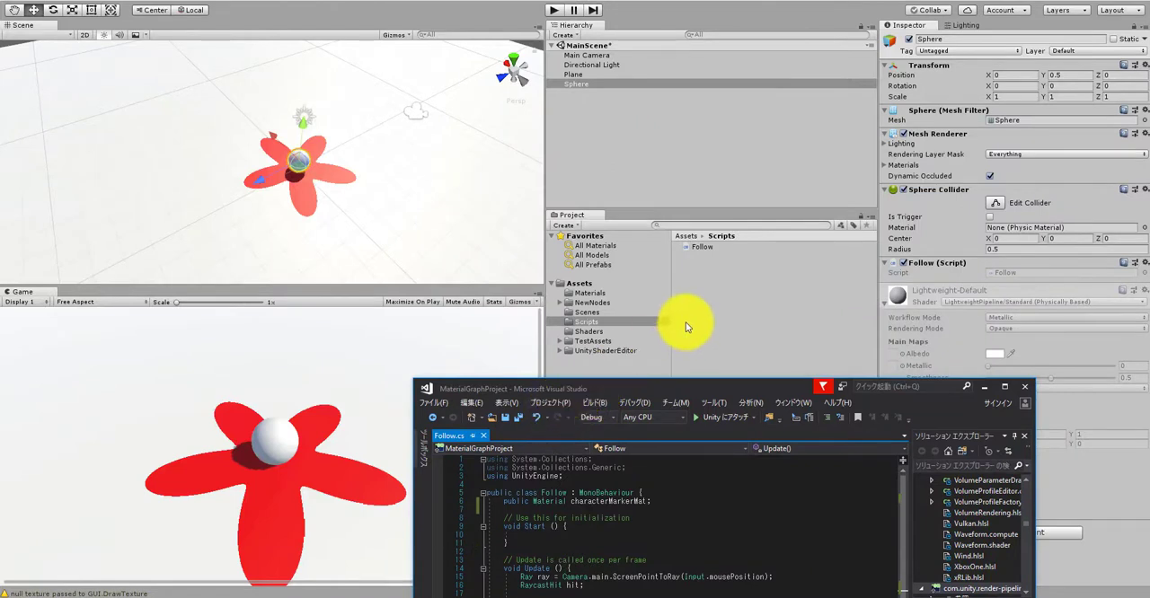
click(728, 301)
click(618, 331)
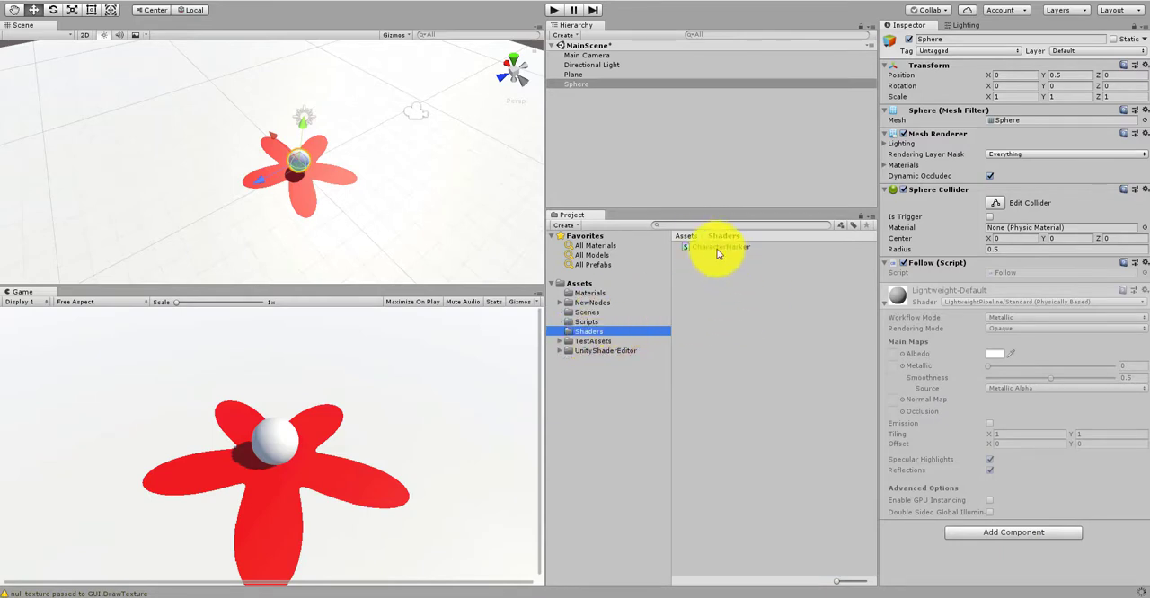
click(688, 248)
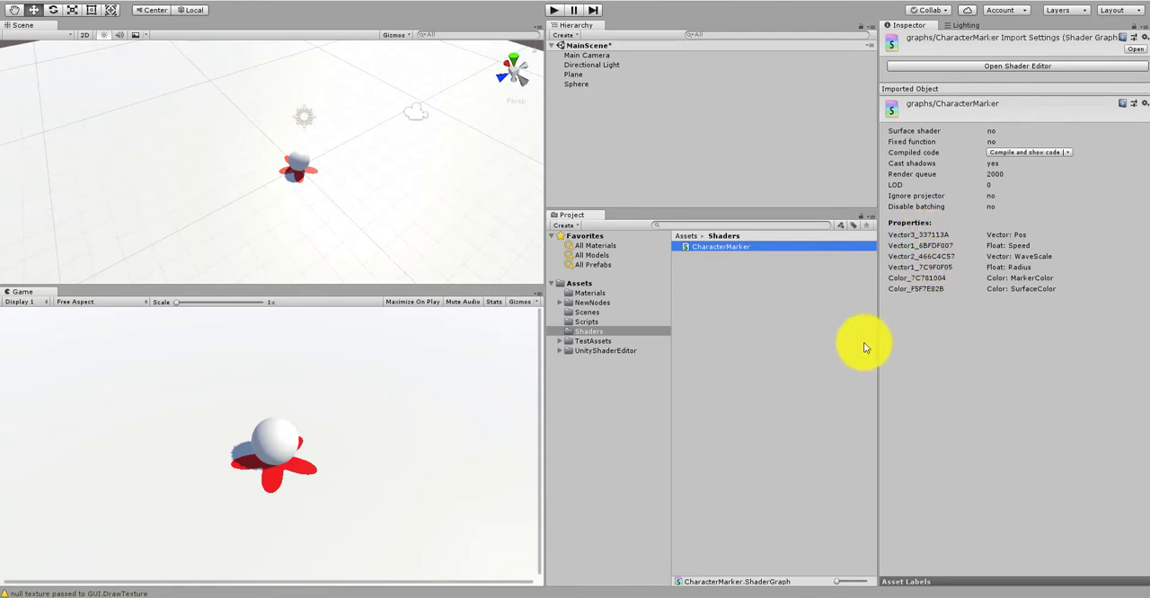
Step: Back in Visual Studio, uncomment the SetVector call and give it "Vector3_337113A" as its first argument
click(600, 597)
drag(704, 388, 504, 68)
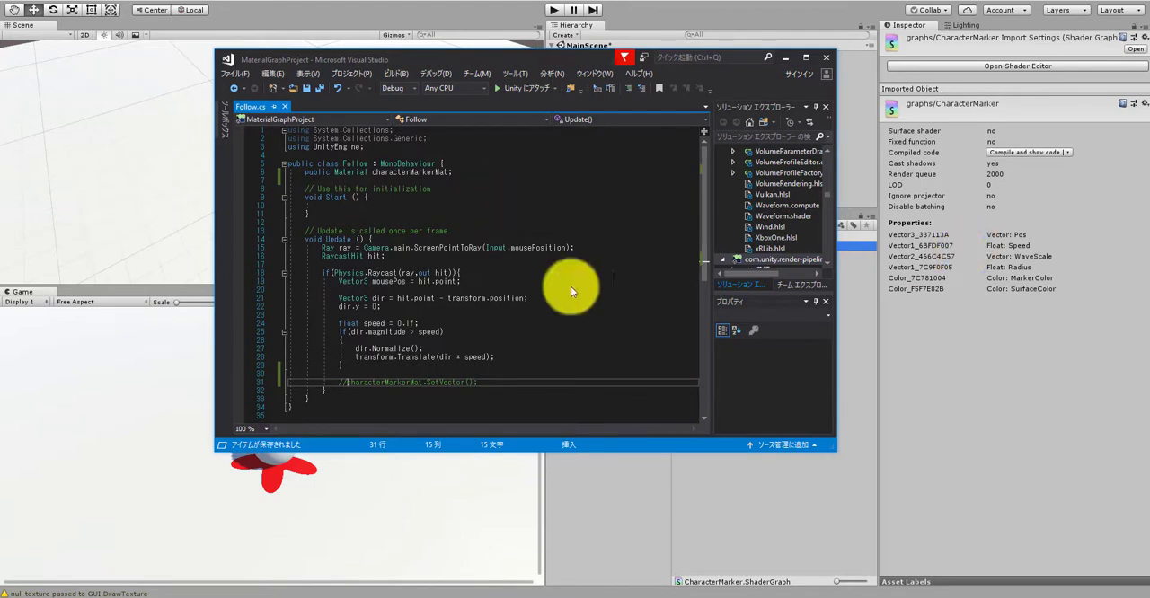
key(BackSpace)
key(BackSpace)
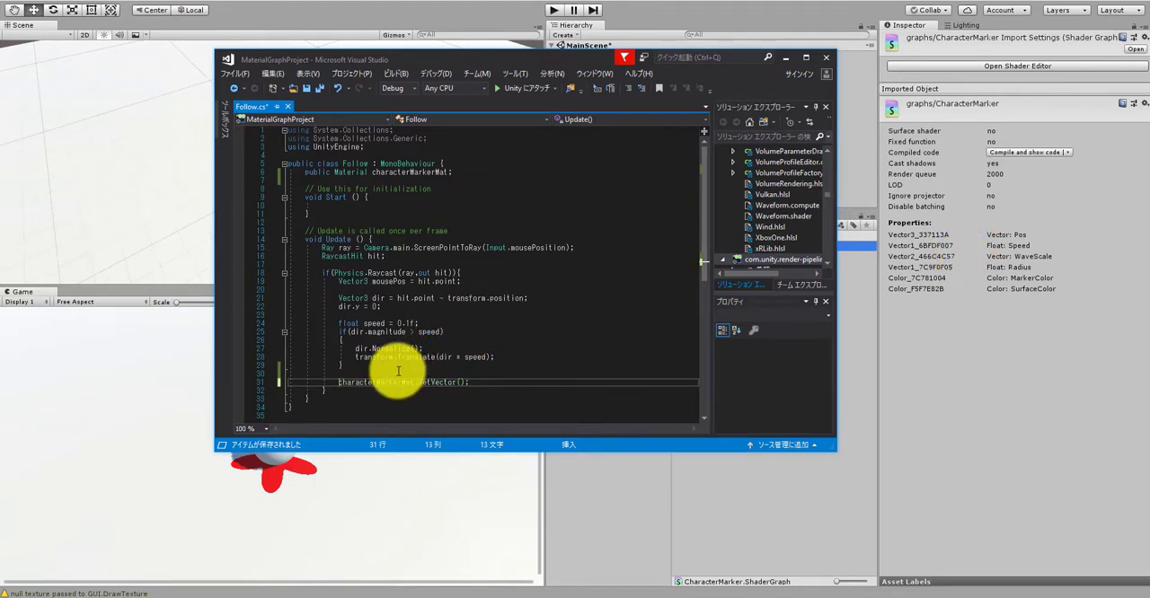
double_click(379, 383)
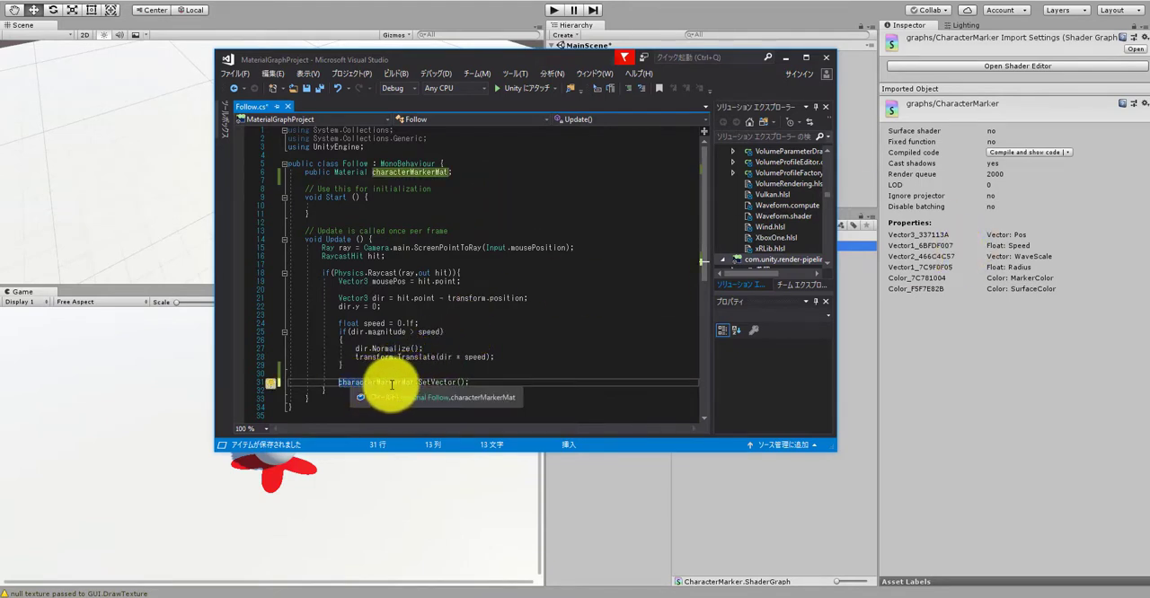
click(464, 384)
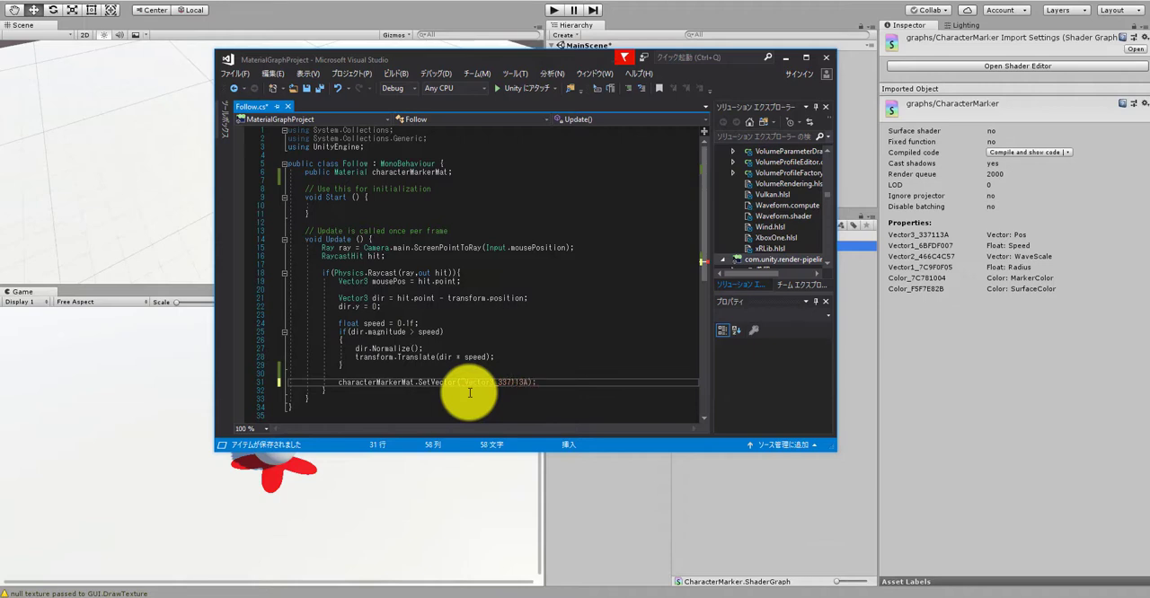
text(,)
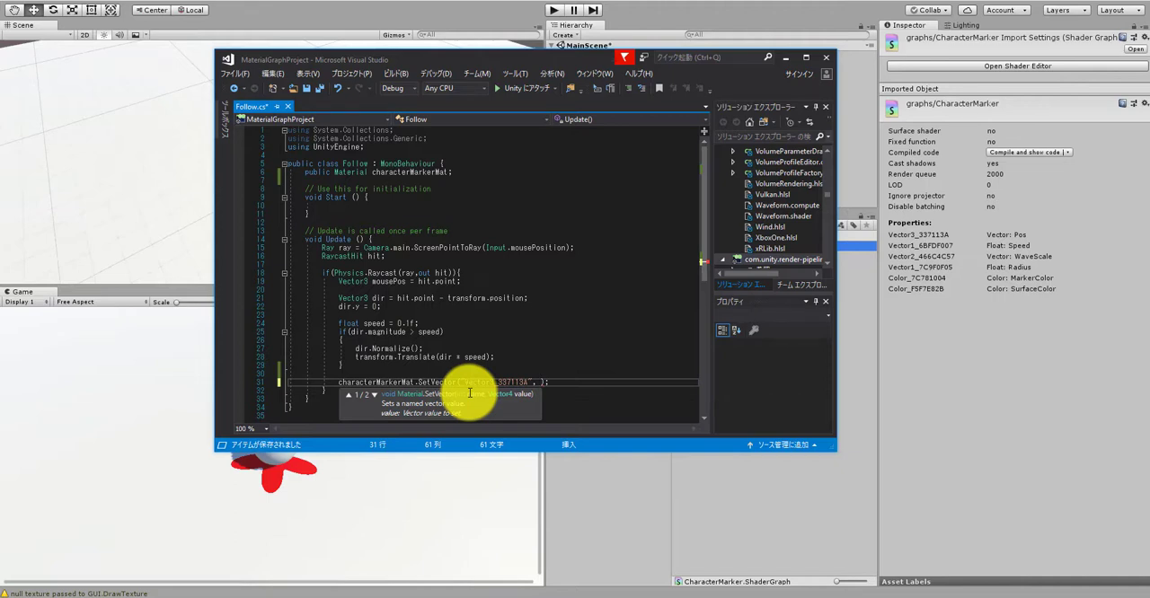
Step: Above the SetVector call, declare Vector3 spherePos = transform.position; and set spherePos.y to 0
click(414, 374)
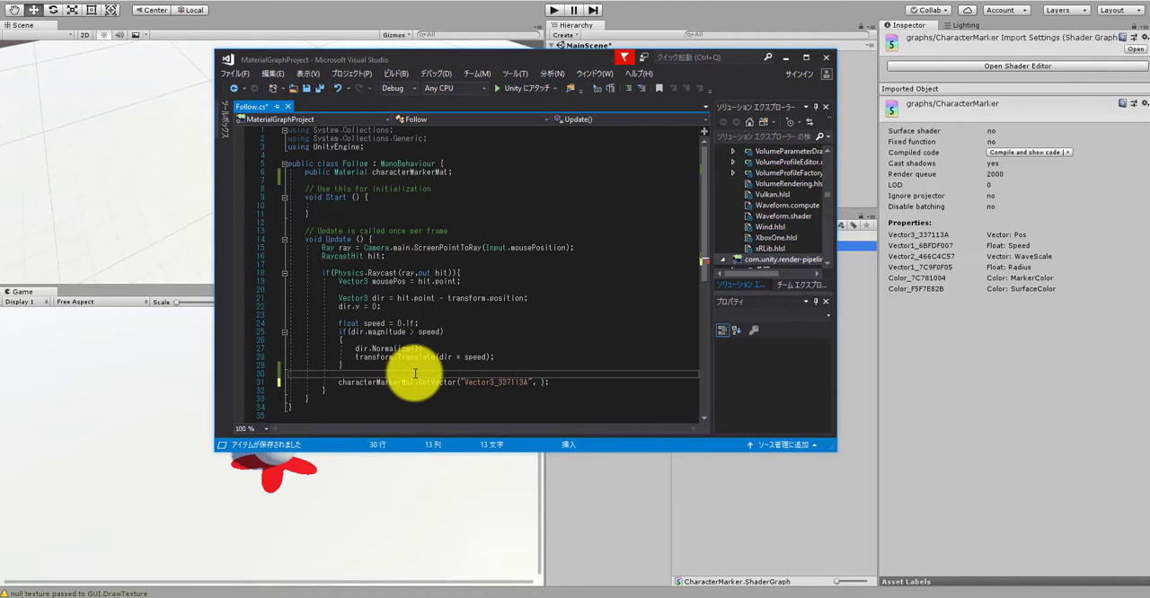
key(Return)
text(Vector3 )
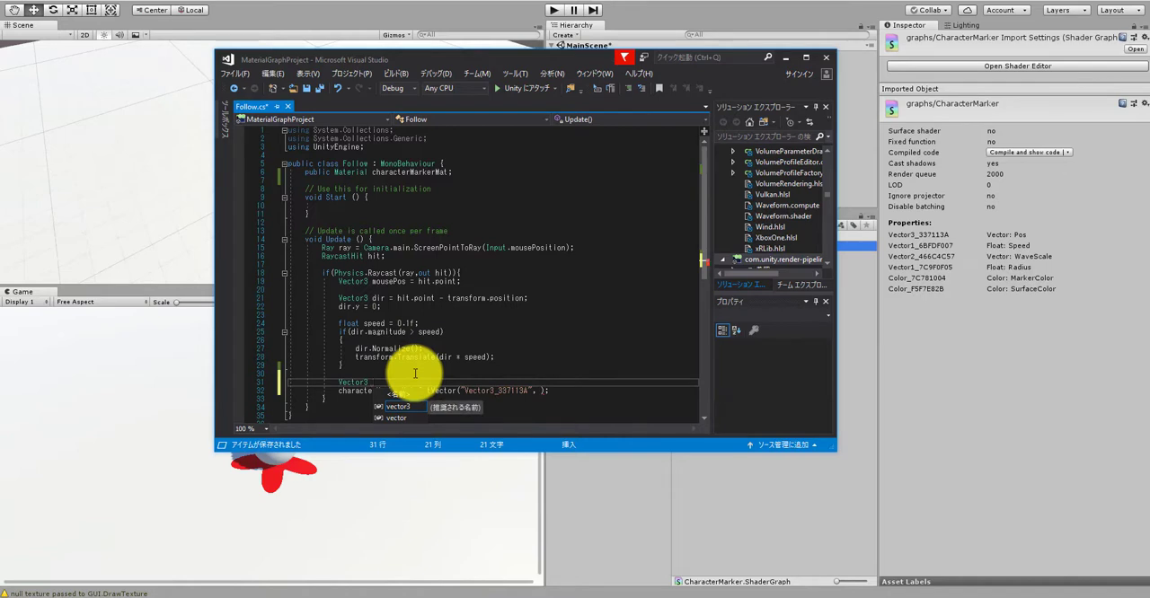
text(sphere)
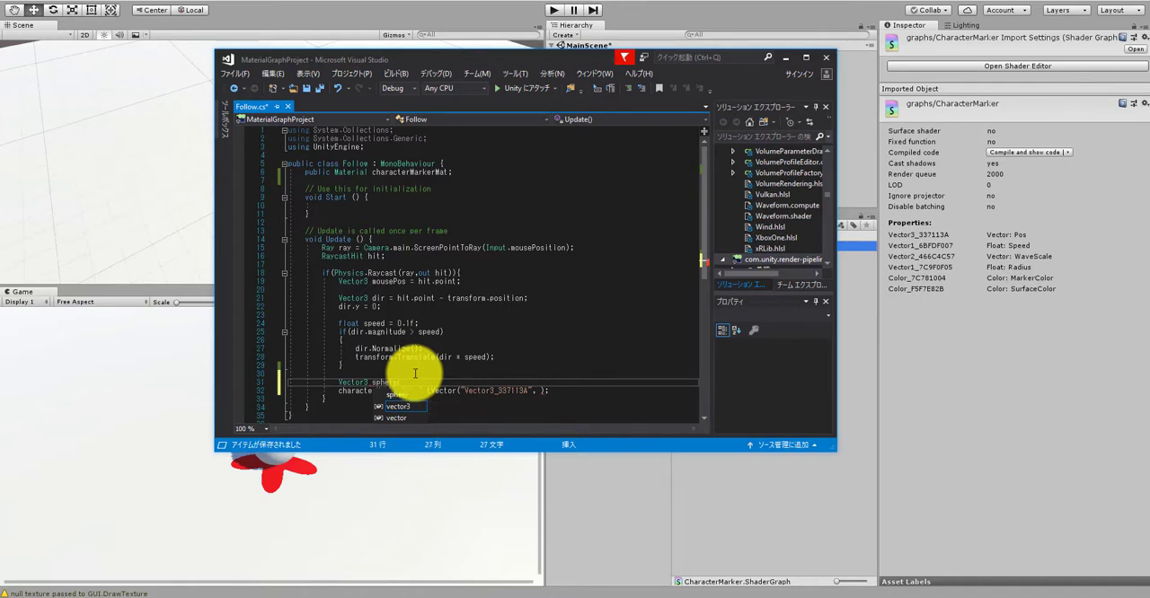
text(Pos =)
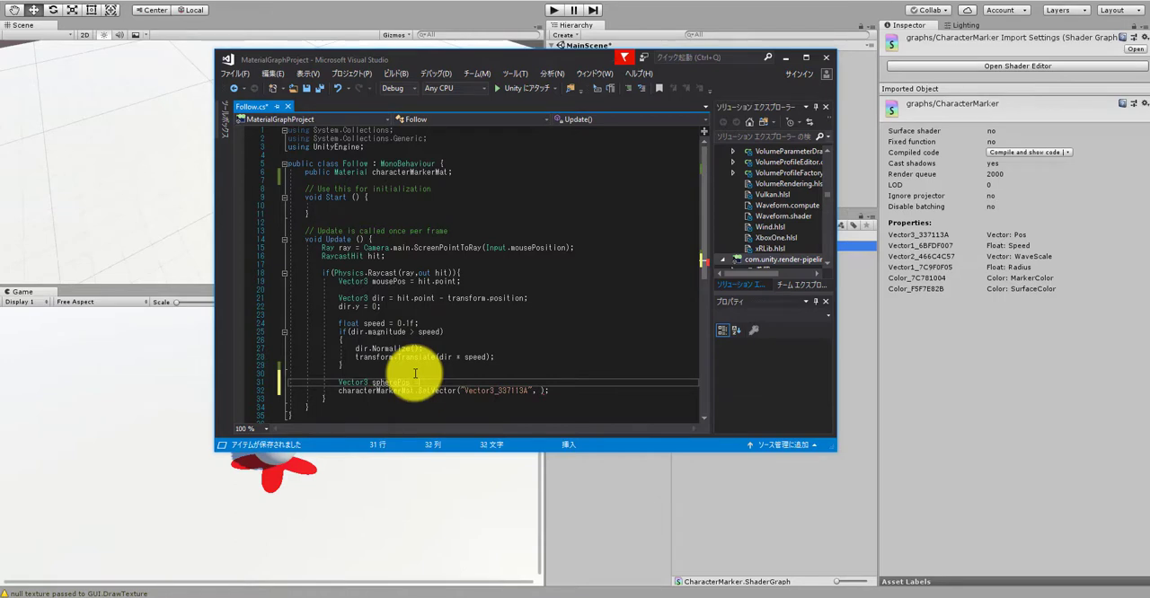
text( transform.position;)
key(Return)
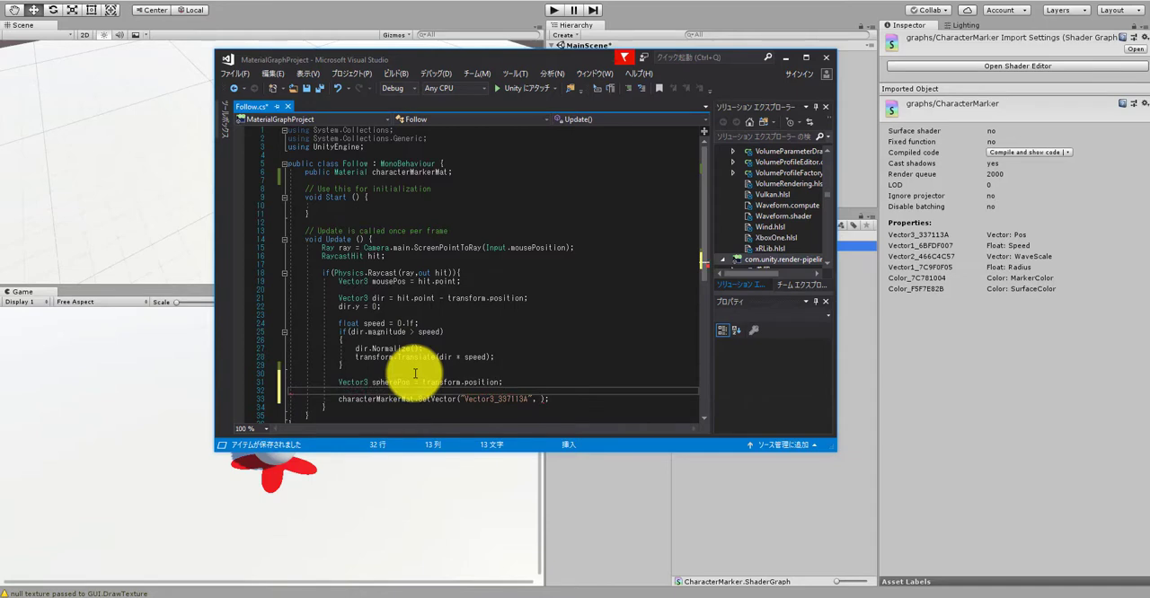
text(spherePos.)
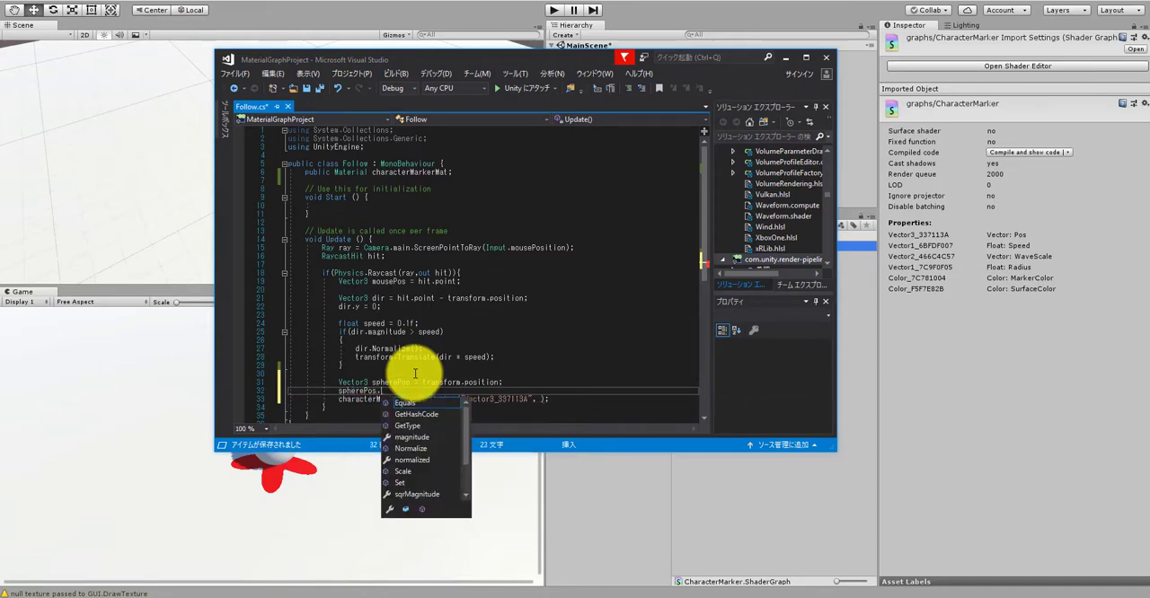
text(y = 0;)
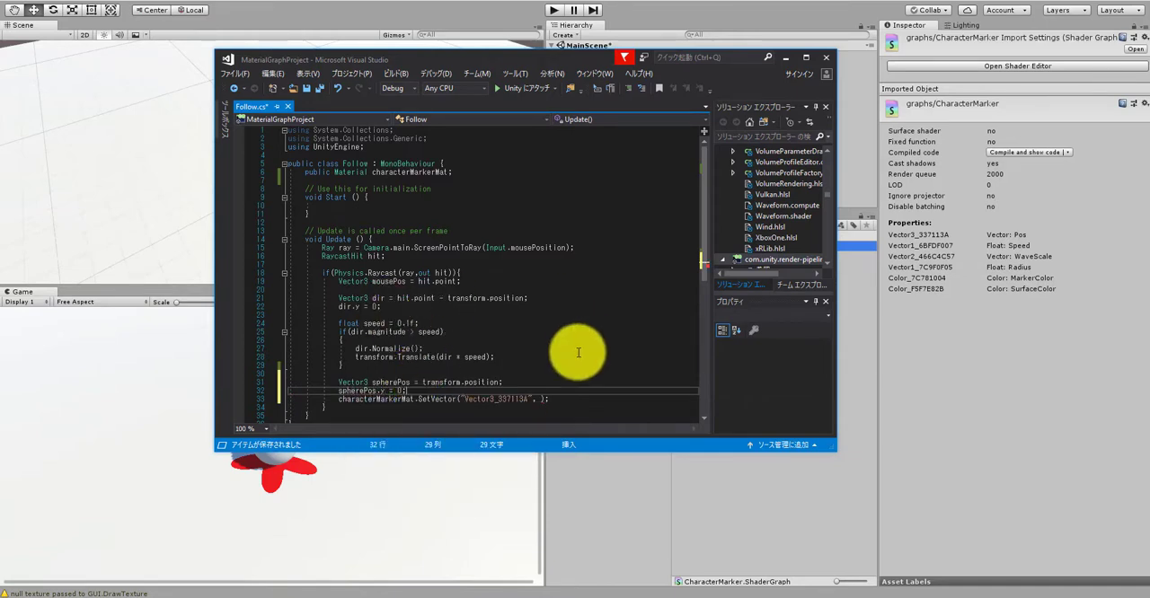
Step: Pass spherePos as the second argument of SetVector, save the script and return to Unity
click(539, 402)
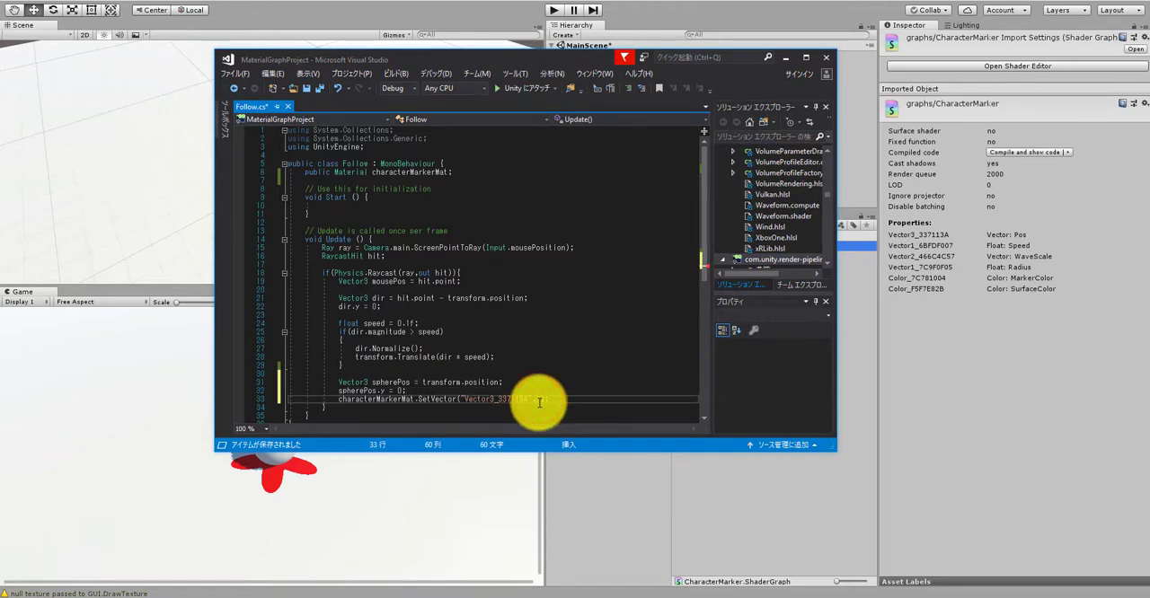
text(spherePos)
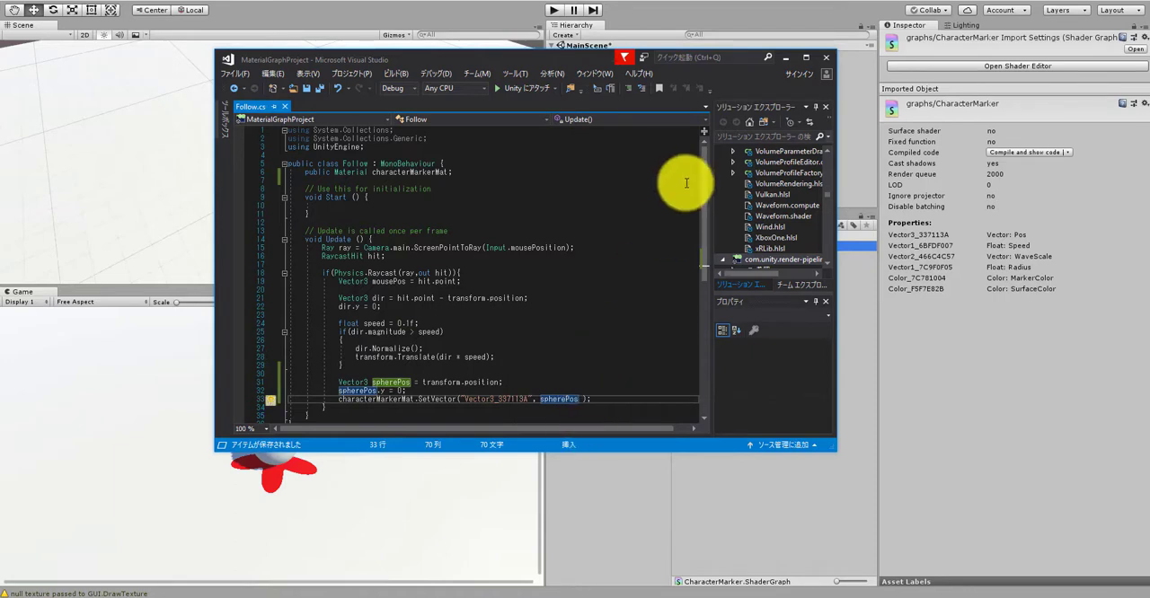
click(693, 482)
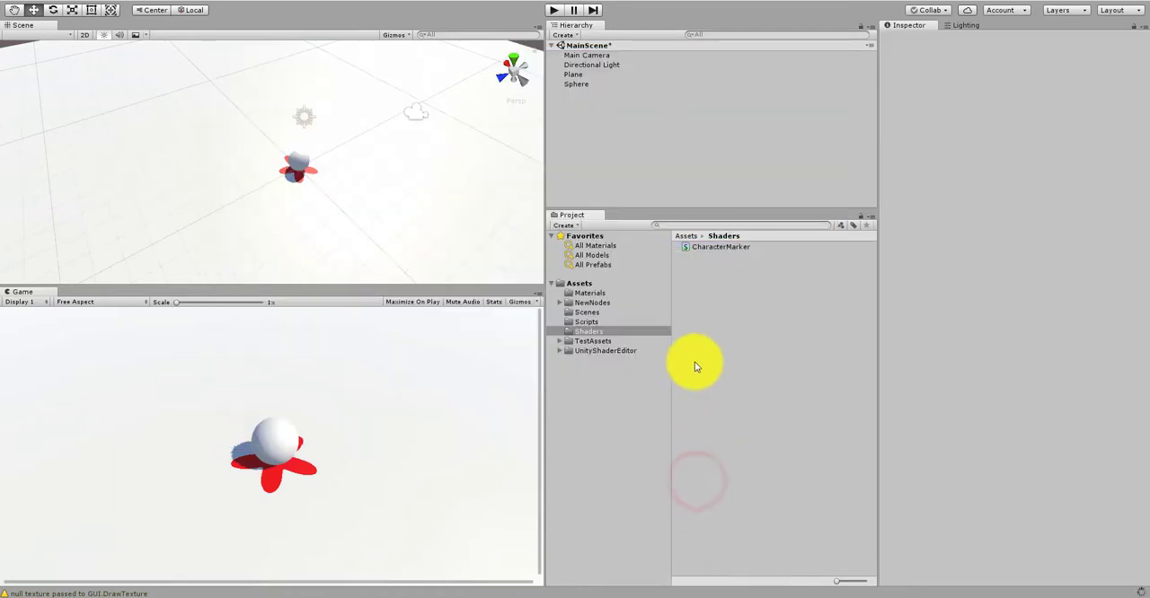
Step: Assign the CharacterMarker material from the Materials folder to the Character Marker Mat slot of the Sphere's Follow script
click(602, 82)
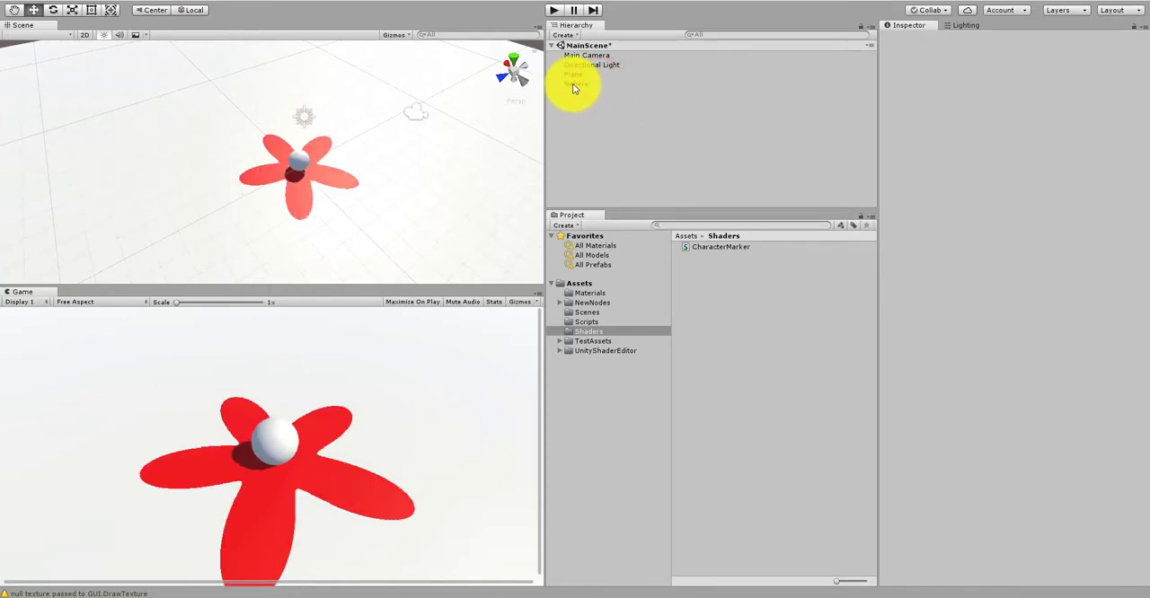
click(573, 85)
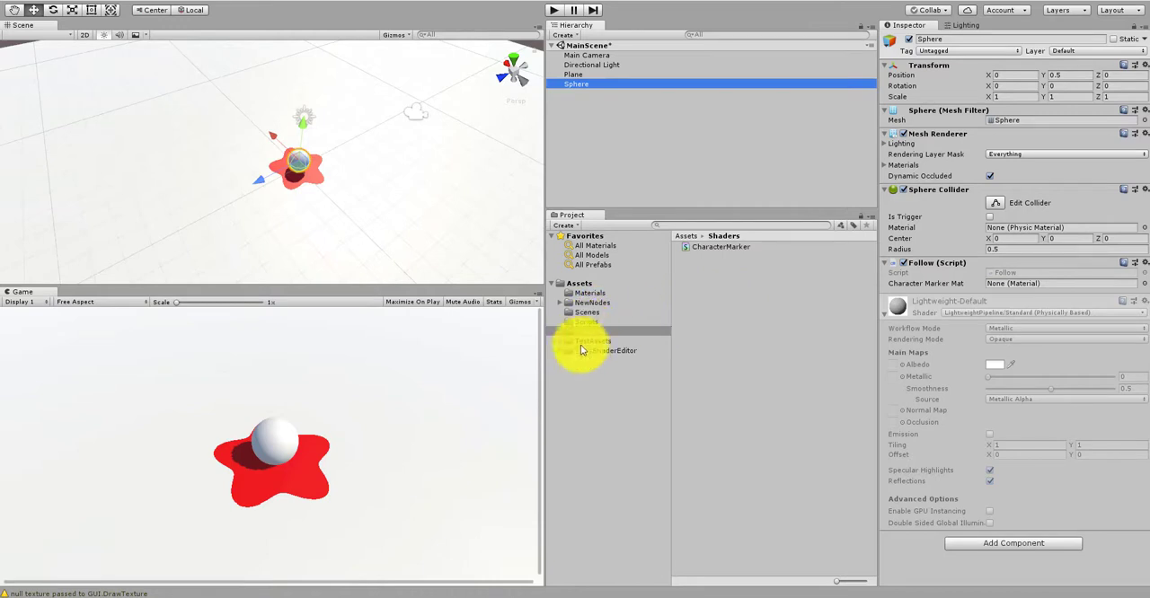
click(589, 293)
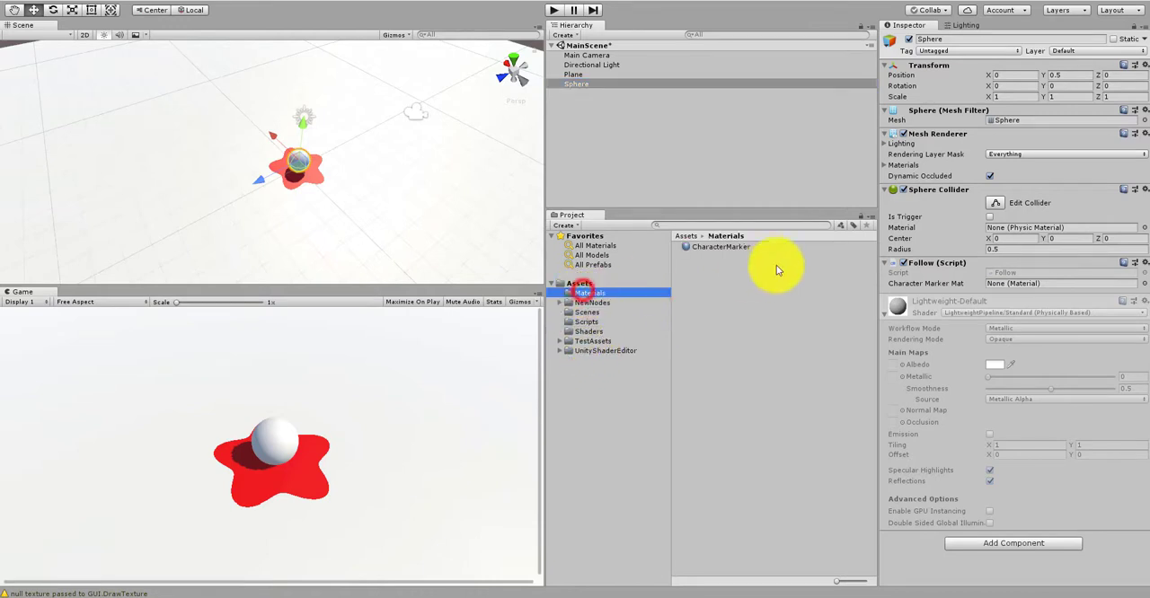
mouse_move(744, 244)
mouse_down()
mouse_move(929, 249)
mouse_move(1009, 286)
mouse_up()
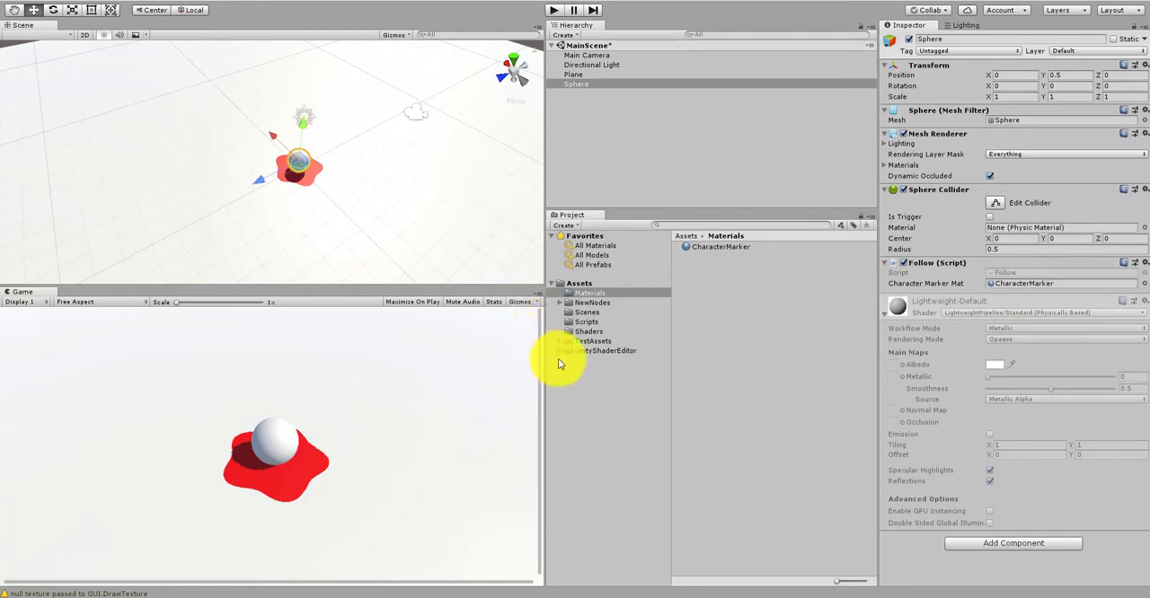
click(623, 147)
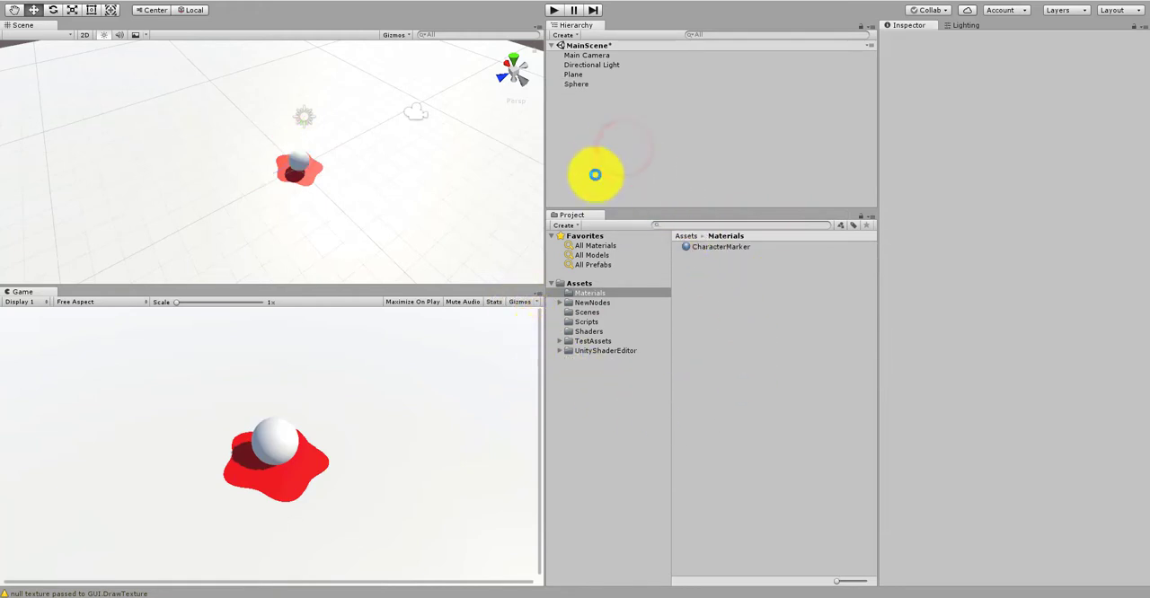
Step: Play the scene to test the marker following the moving sphere, stop playback and select the Sphere
click(554, 10)
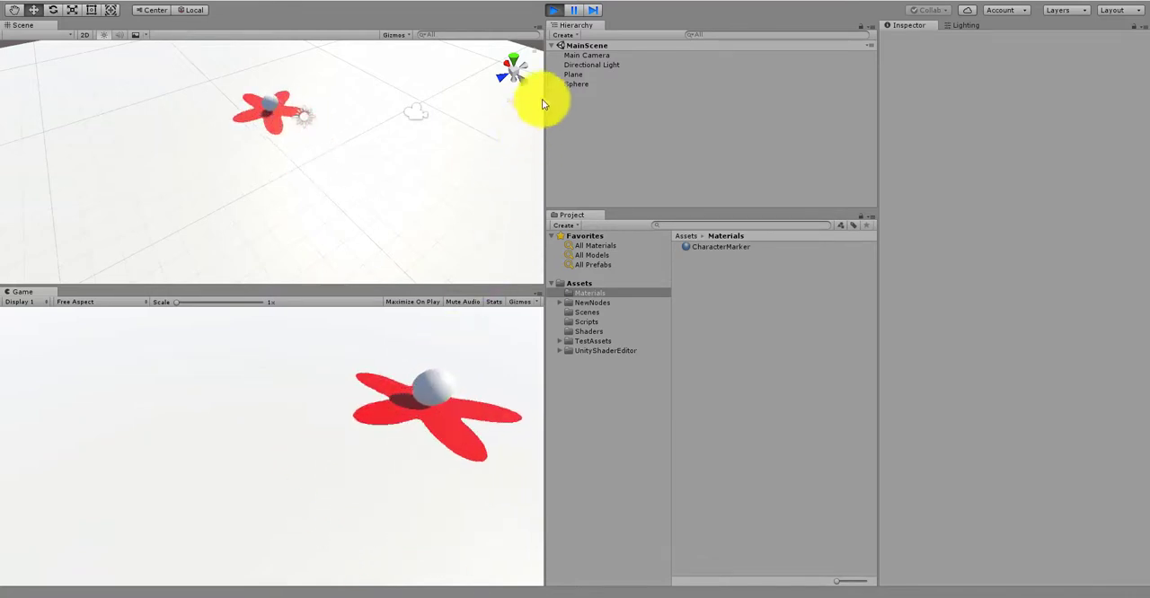
click(553, 11)
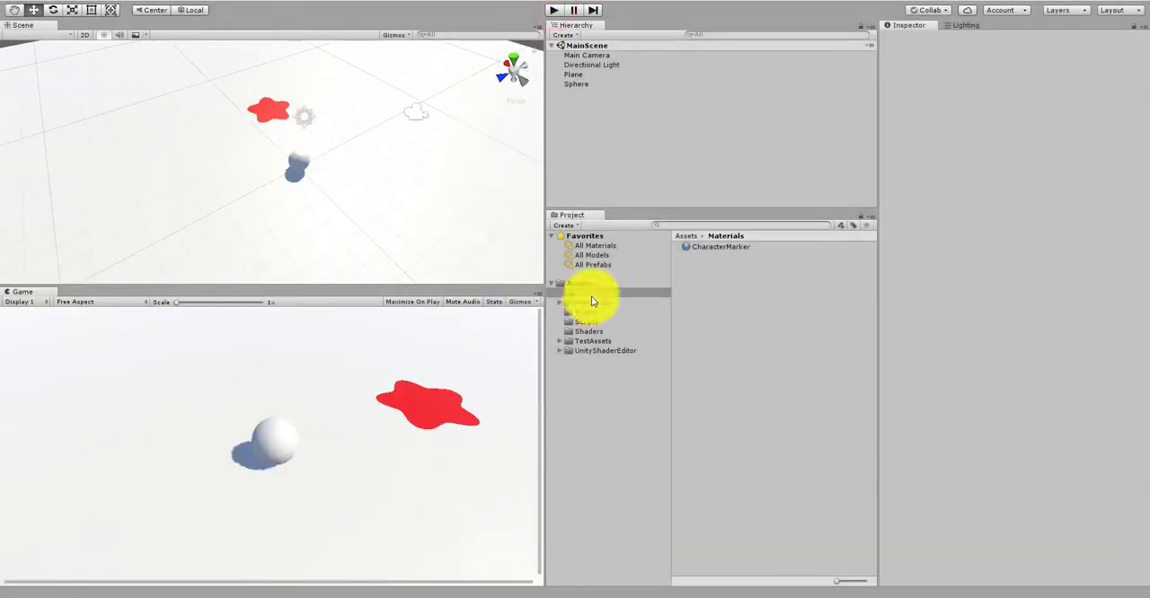
click(576, 84)
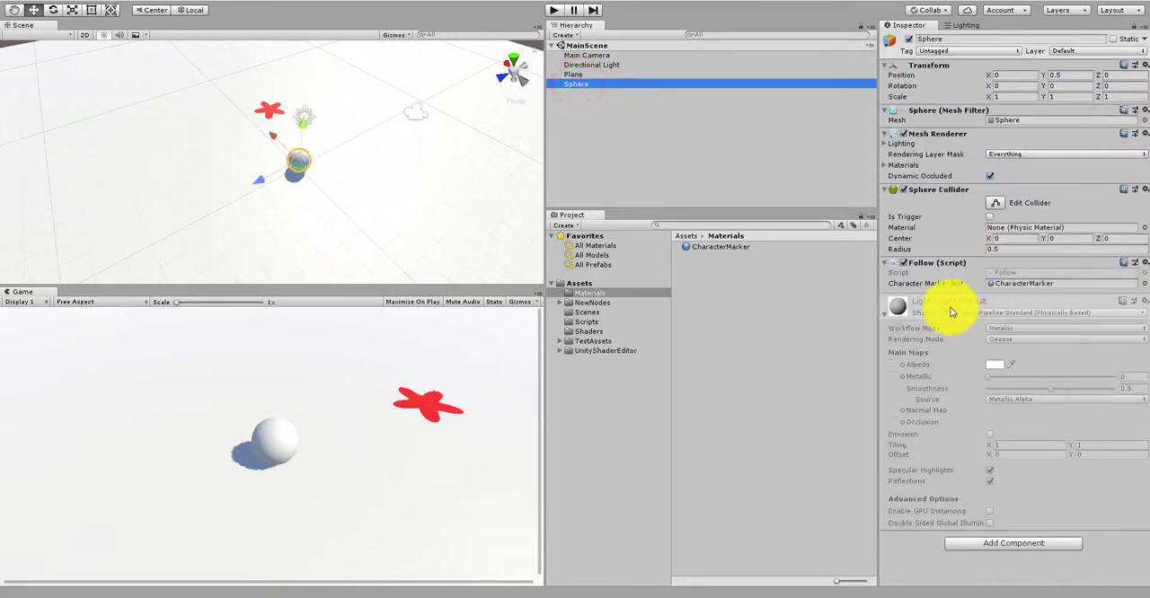
Step: On the CharacterMarker material, set WaveScale X to 0.25 and Y to 4, Radius to 1.5 and Speed to 7
click(715, 246)
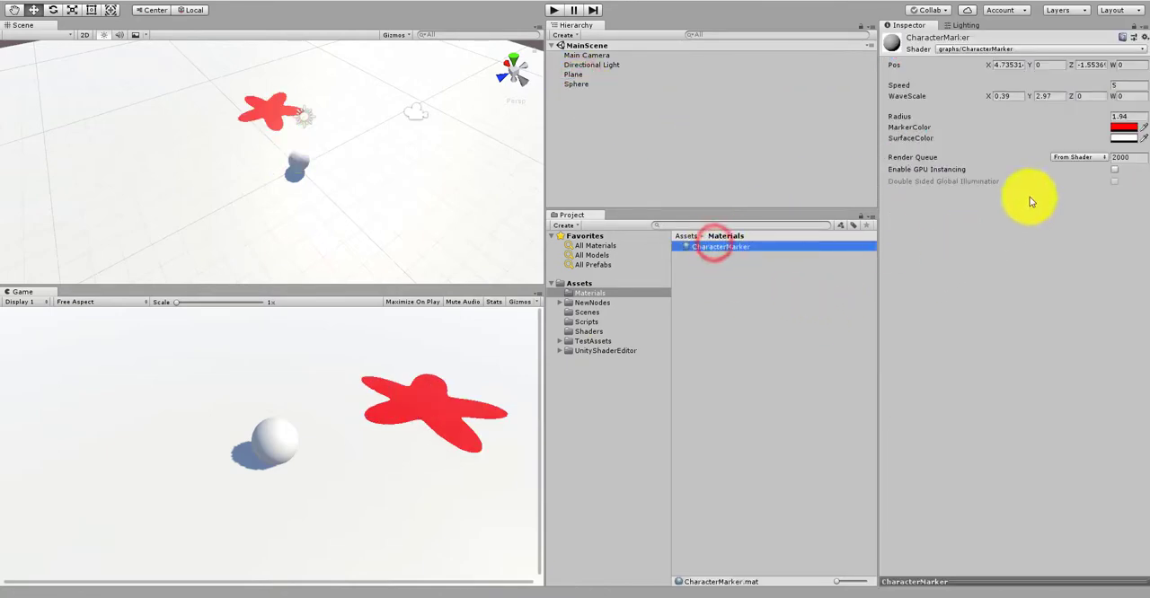
click(1054, 98)
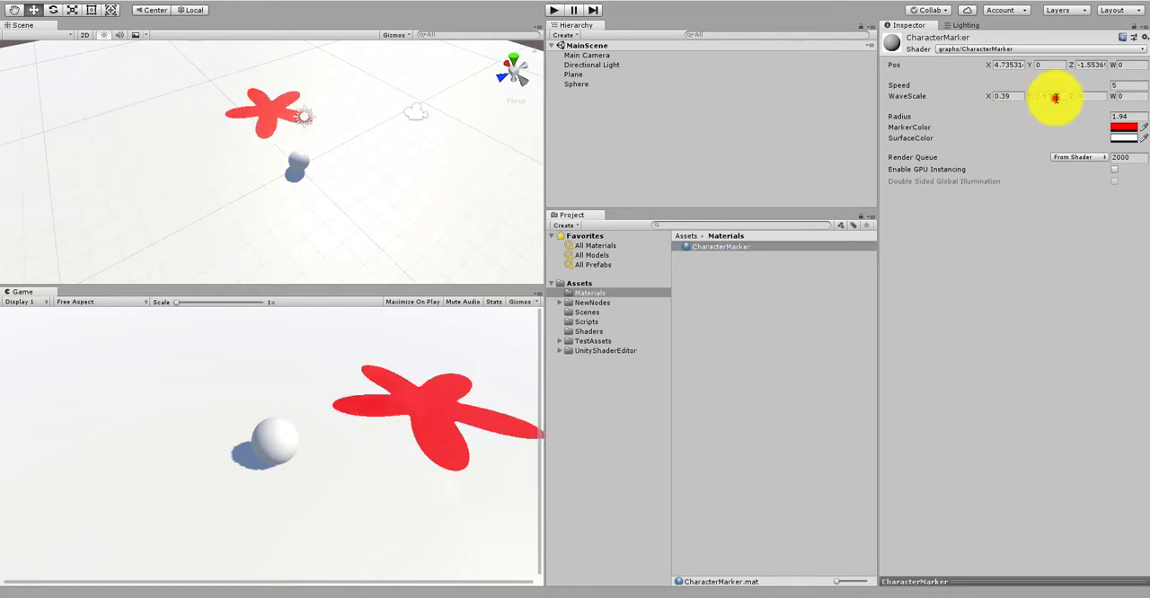
text(4)
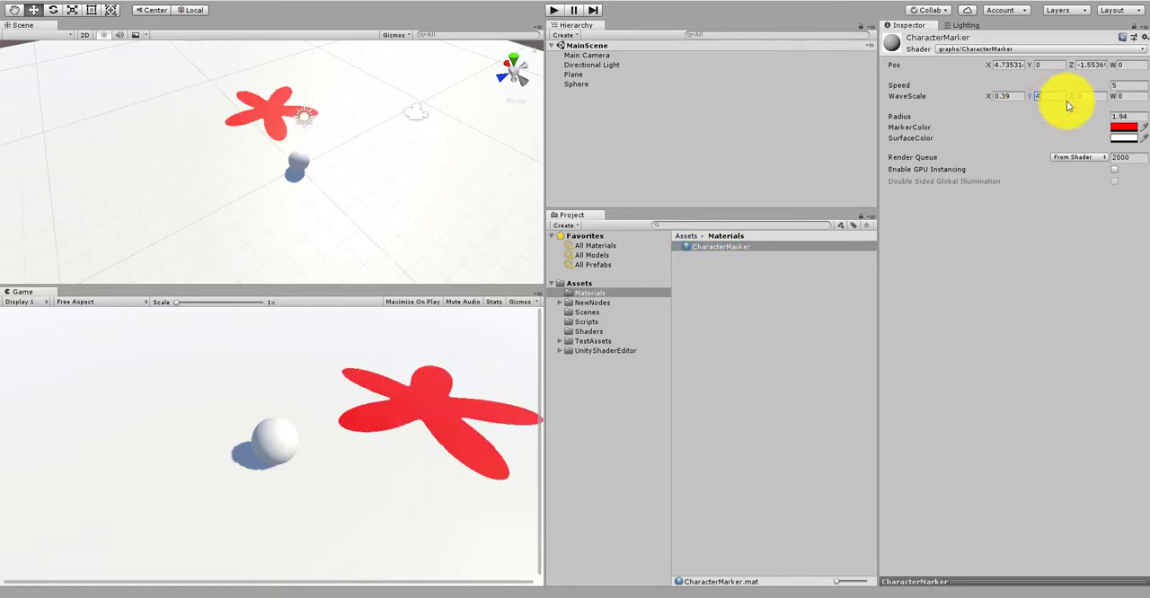
click(1133, 117)
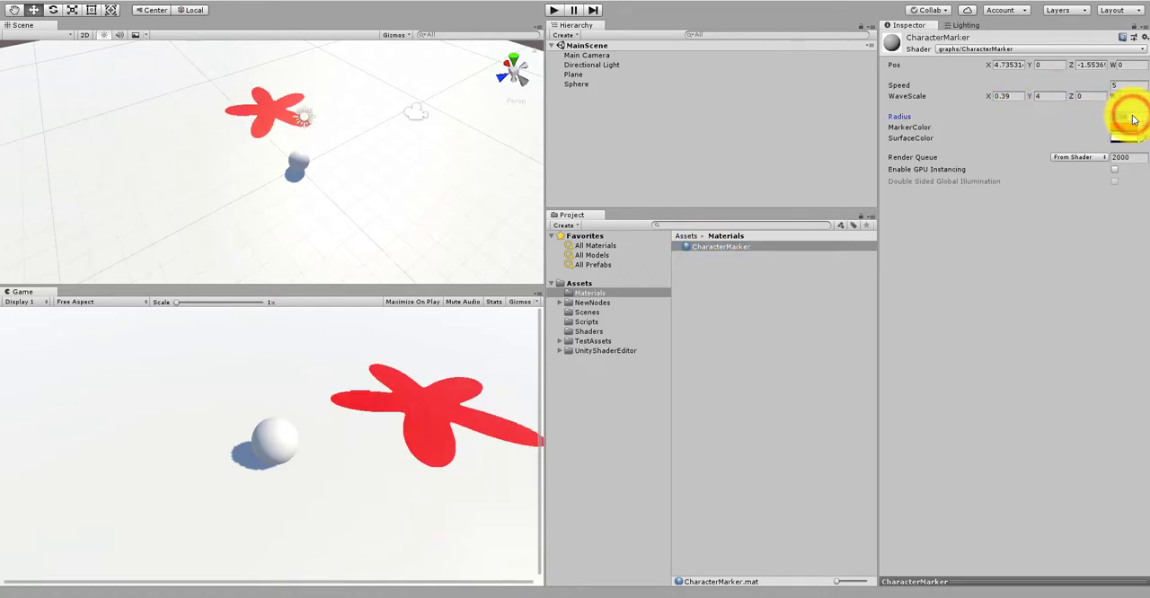
text(1.5)
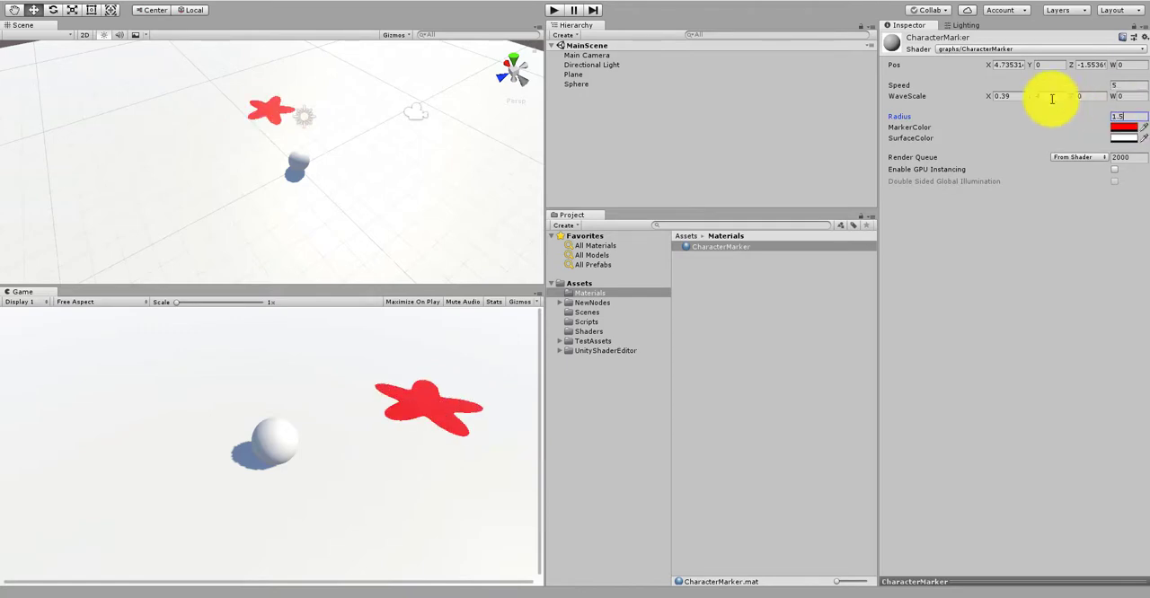
click(1016, 96)
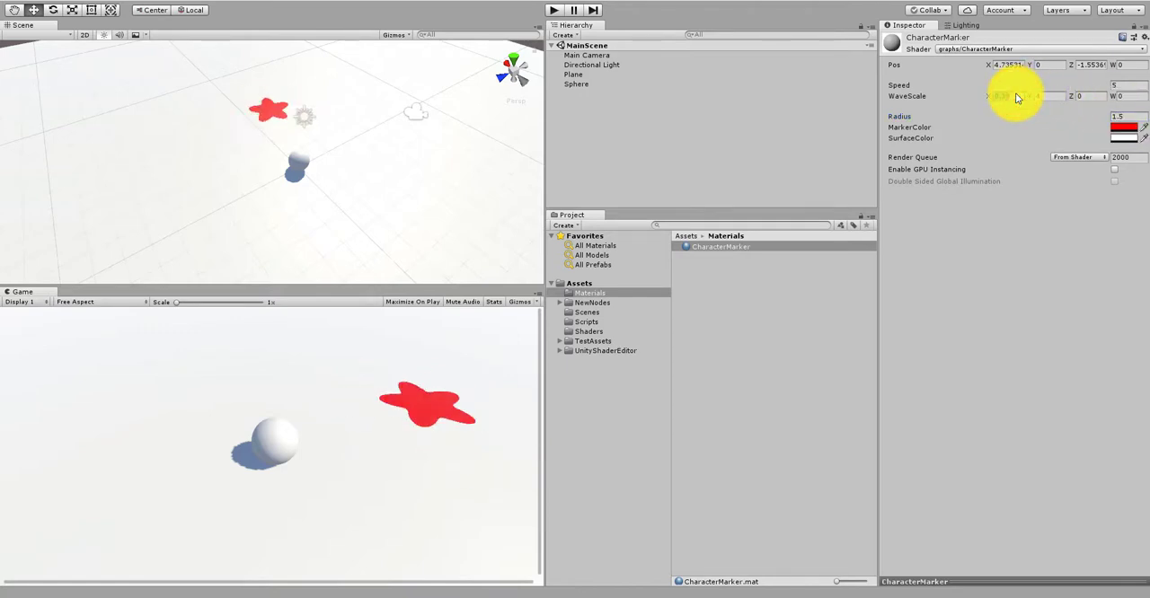
text(0.25)
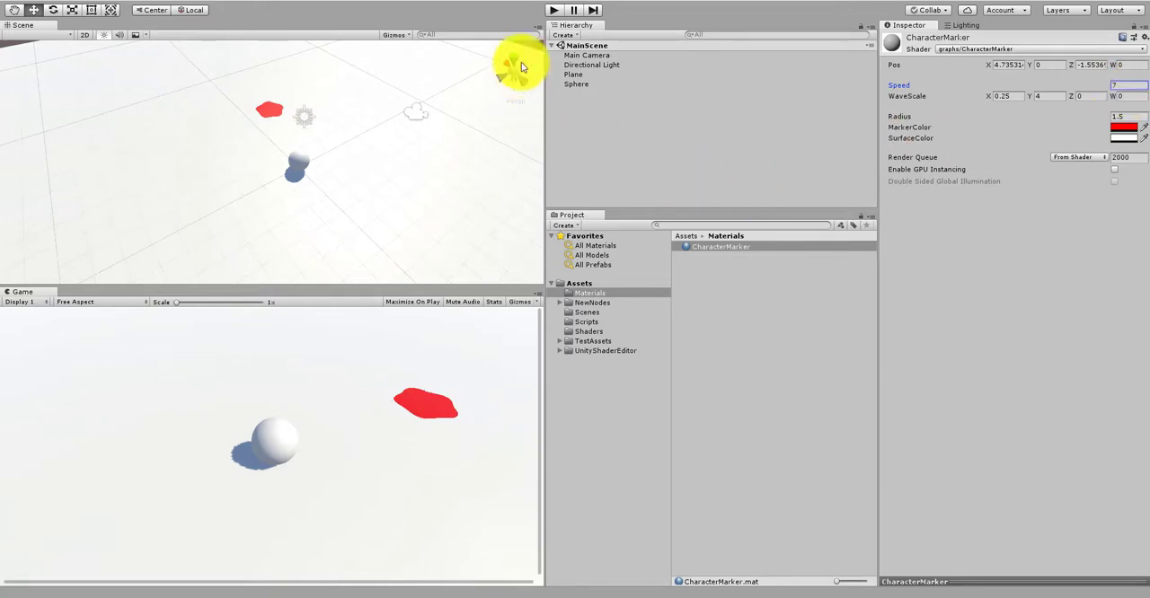
Step: Turn on Maximize On Play for the Game view, play the scene to test the tuned marker and stop playback
click(413, 306)
click(557, 9)
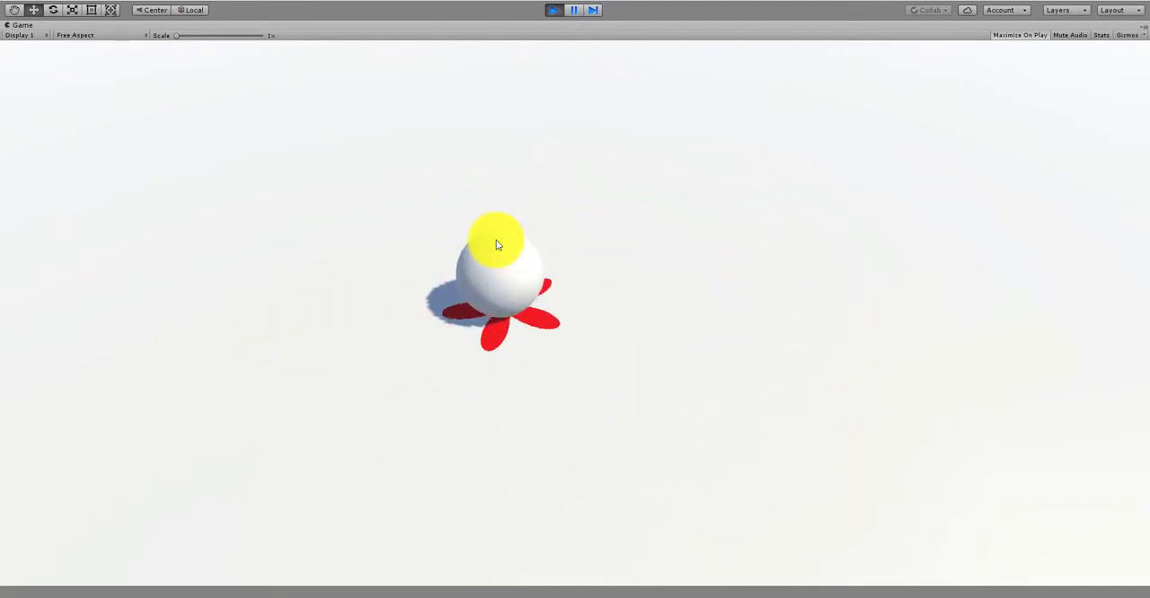
click(553, 10)
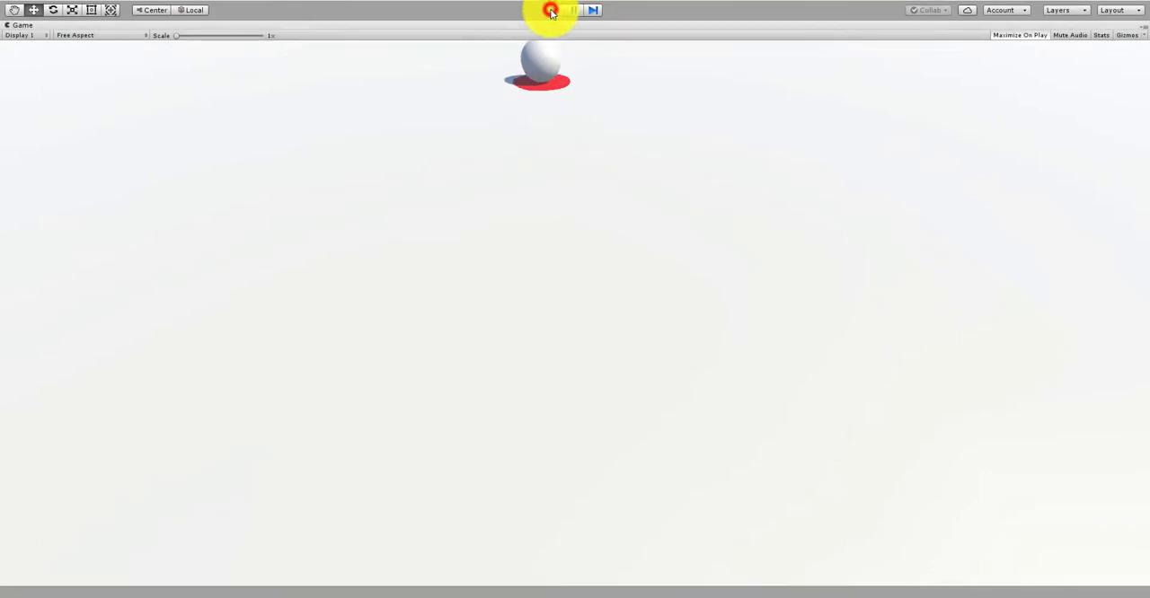